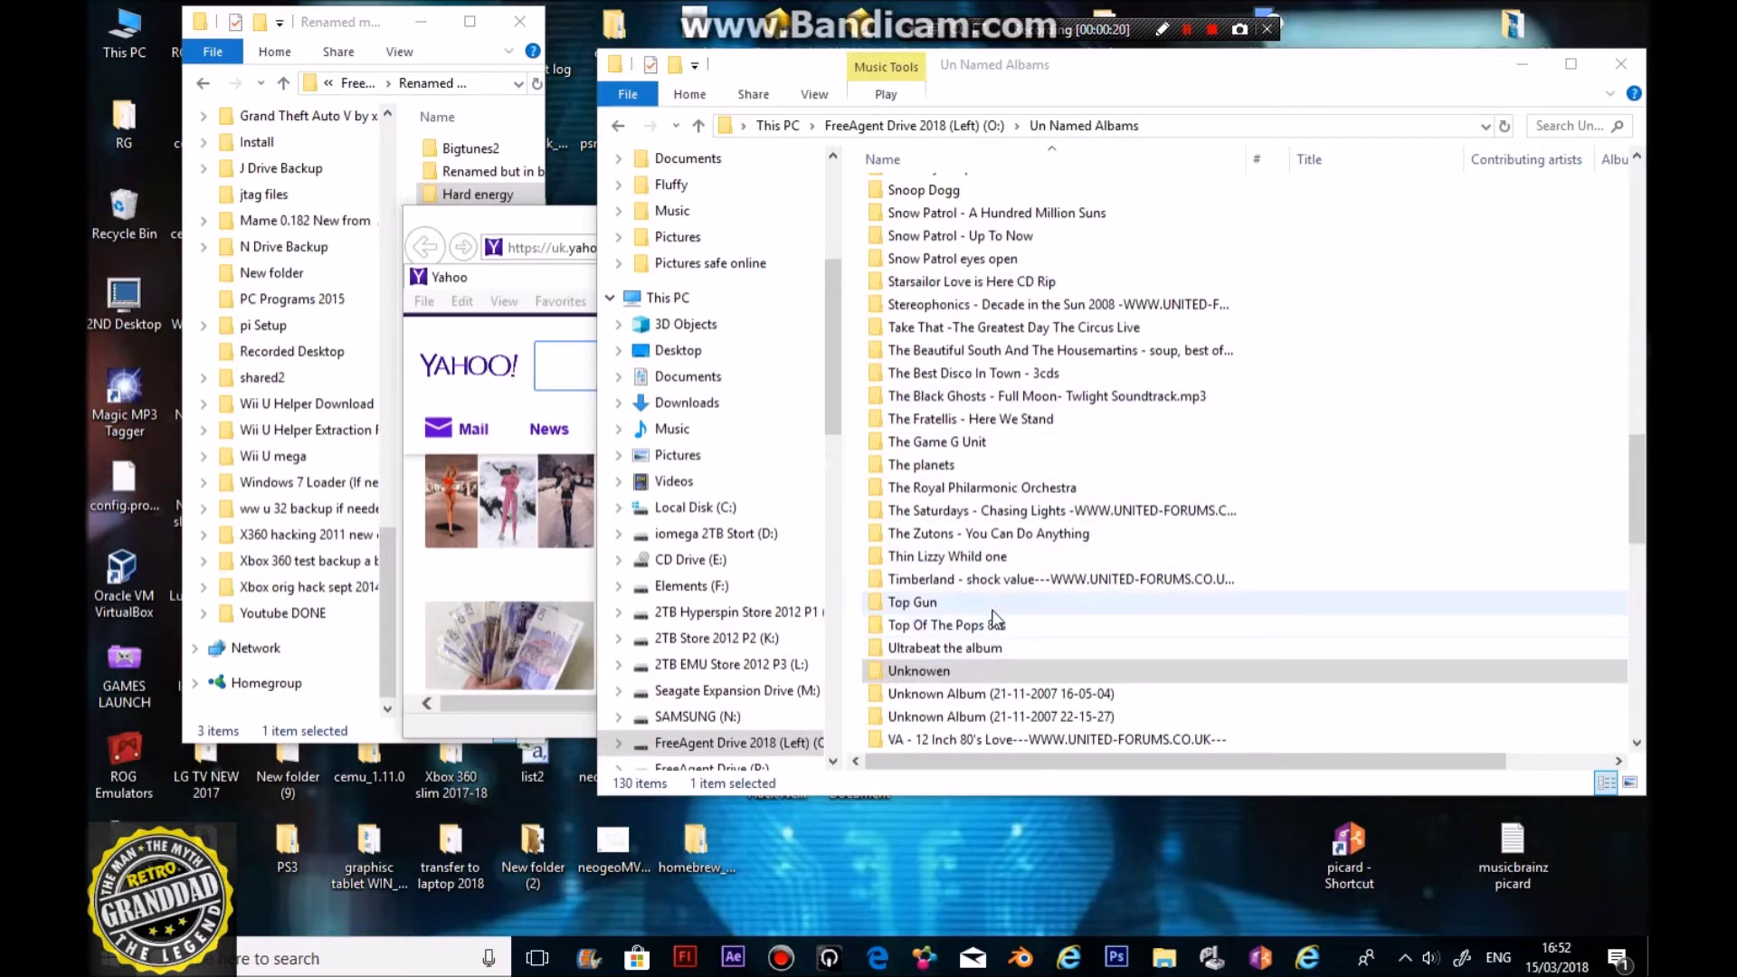
Step: Inspect the track files inside the Unknowen folder and both Unknown Album folders in Un Named Albums
double_click(901, 677)
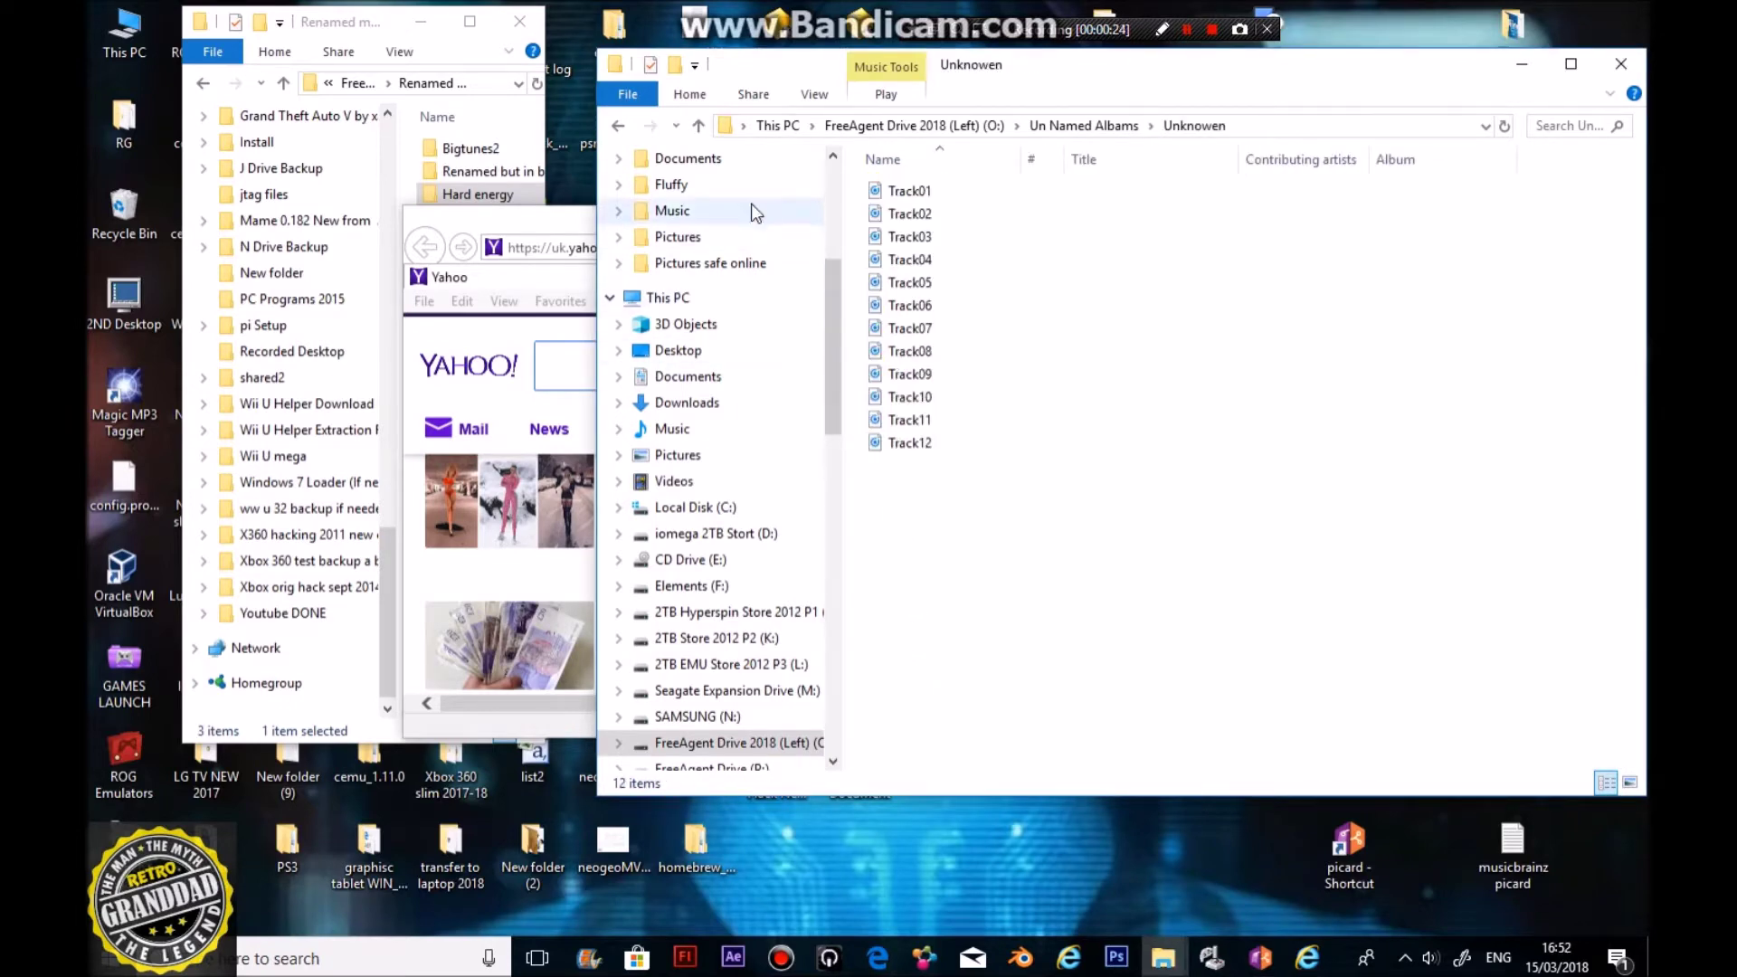
click(699, 125)
scroll(850, 460, down, 5)
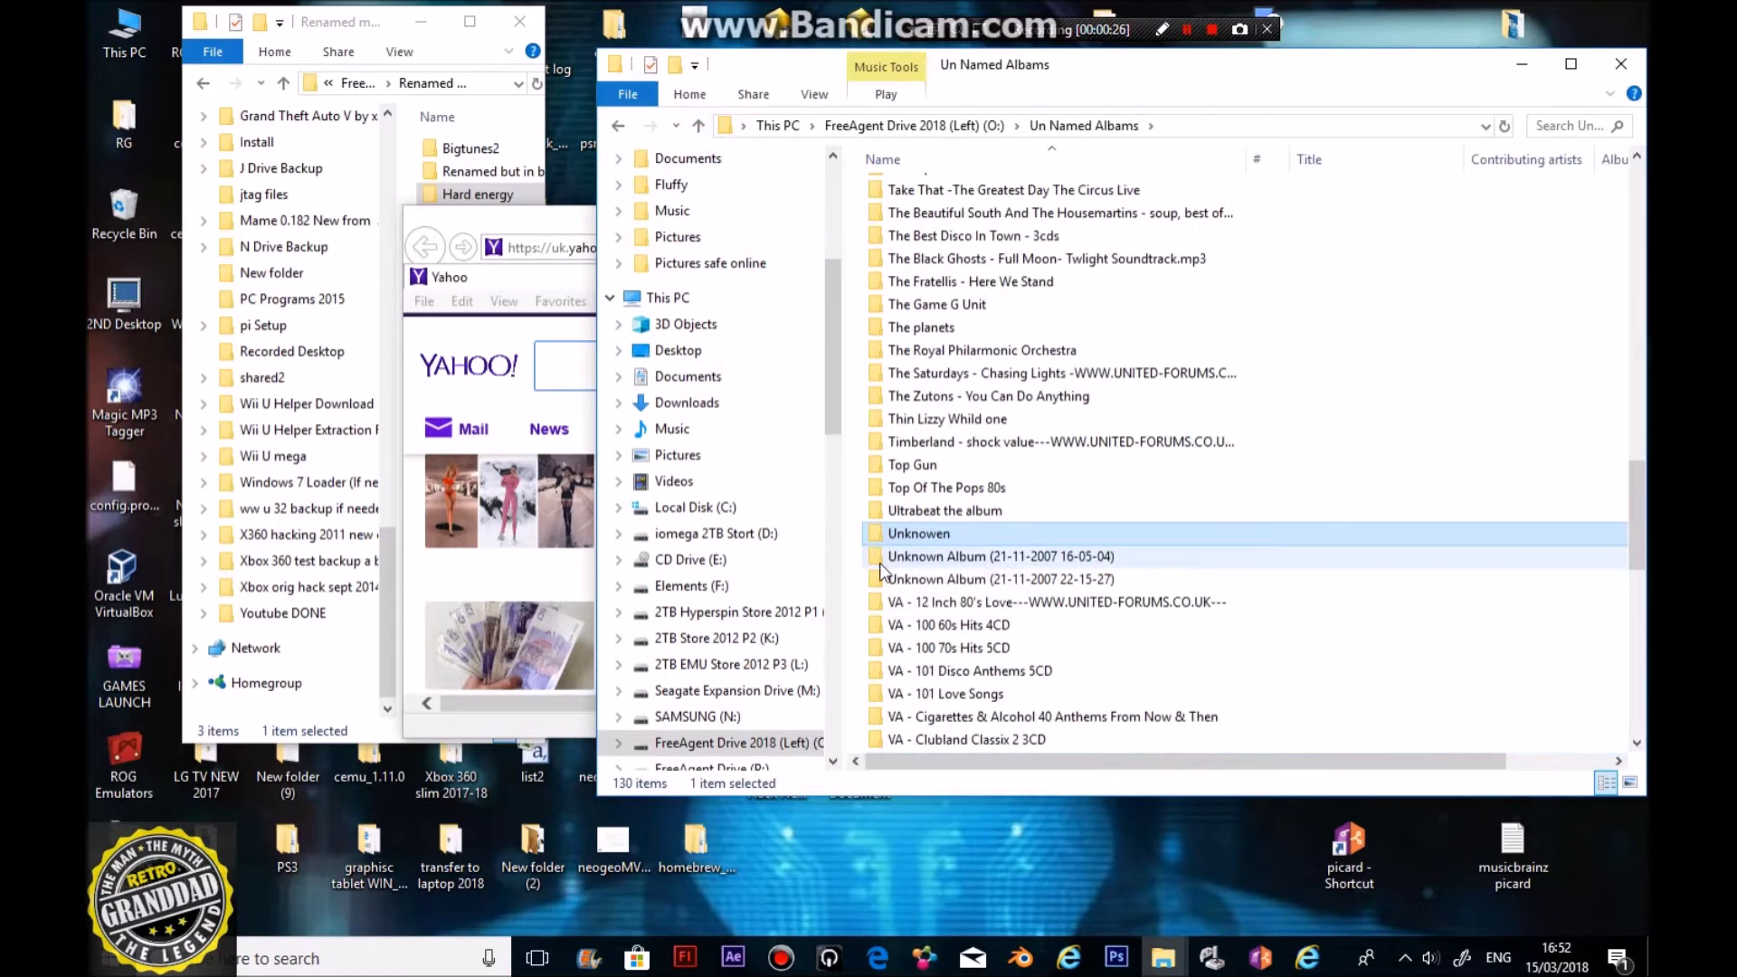
double_click(902, 559)
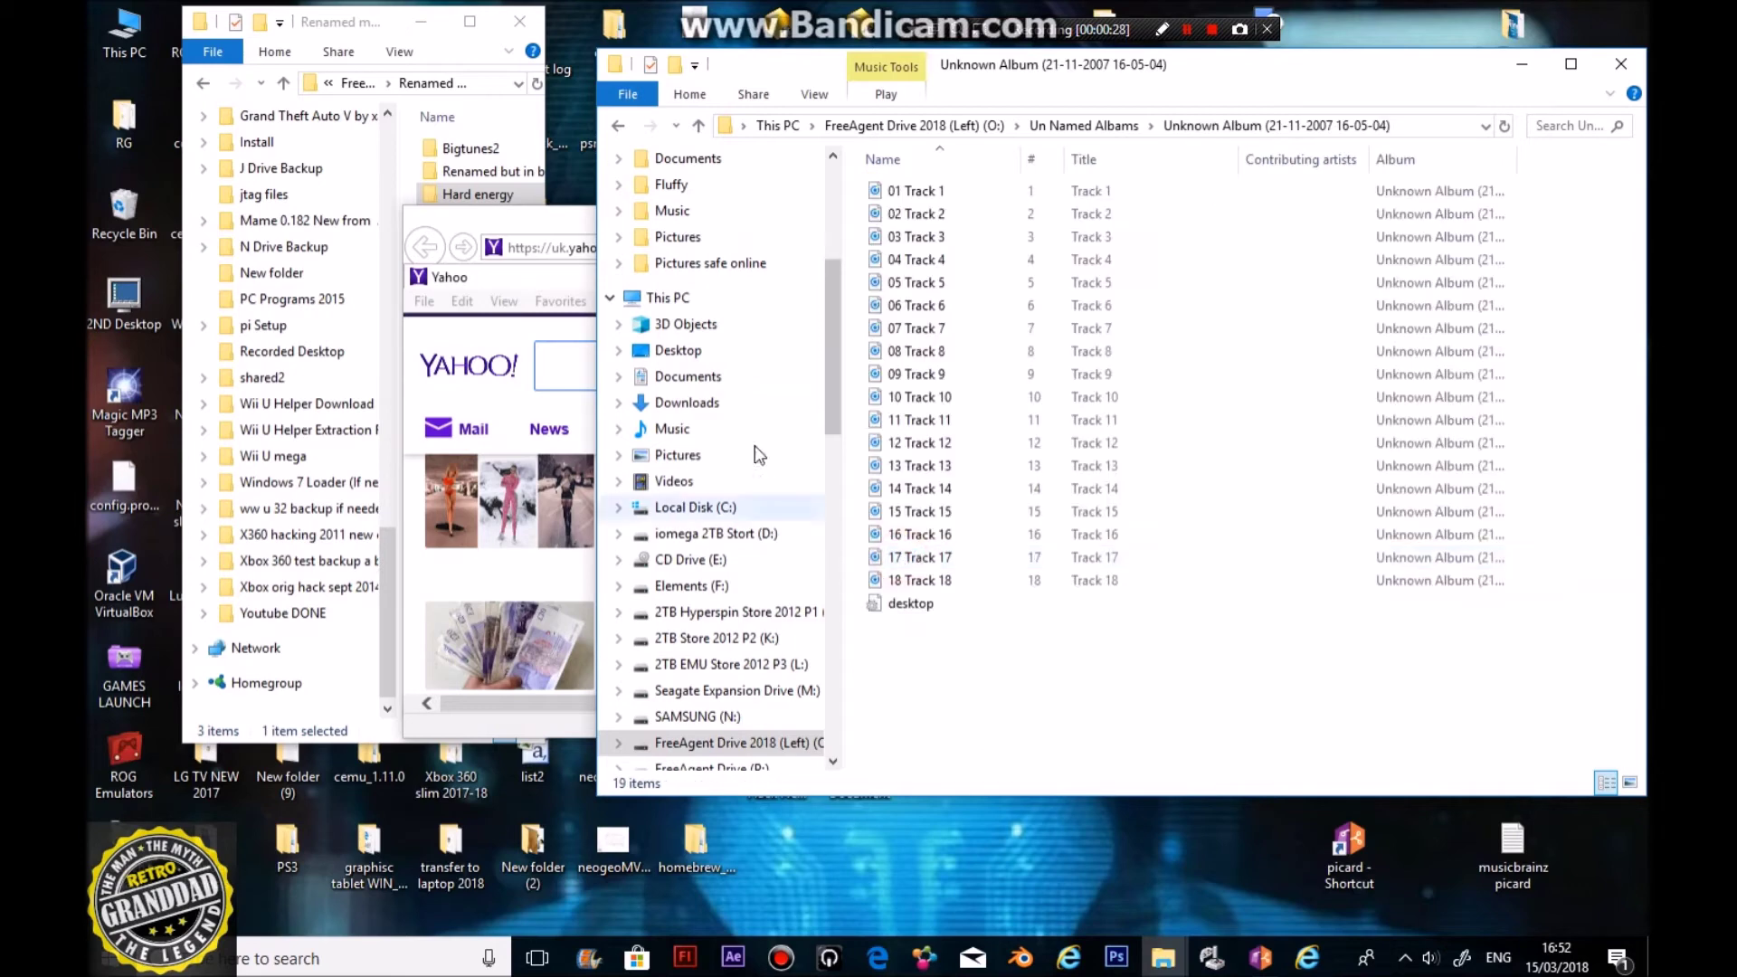
click(700, 125)
scroll(959, 452, down, 4)
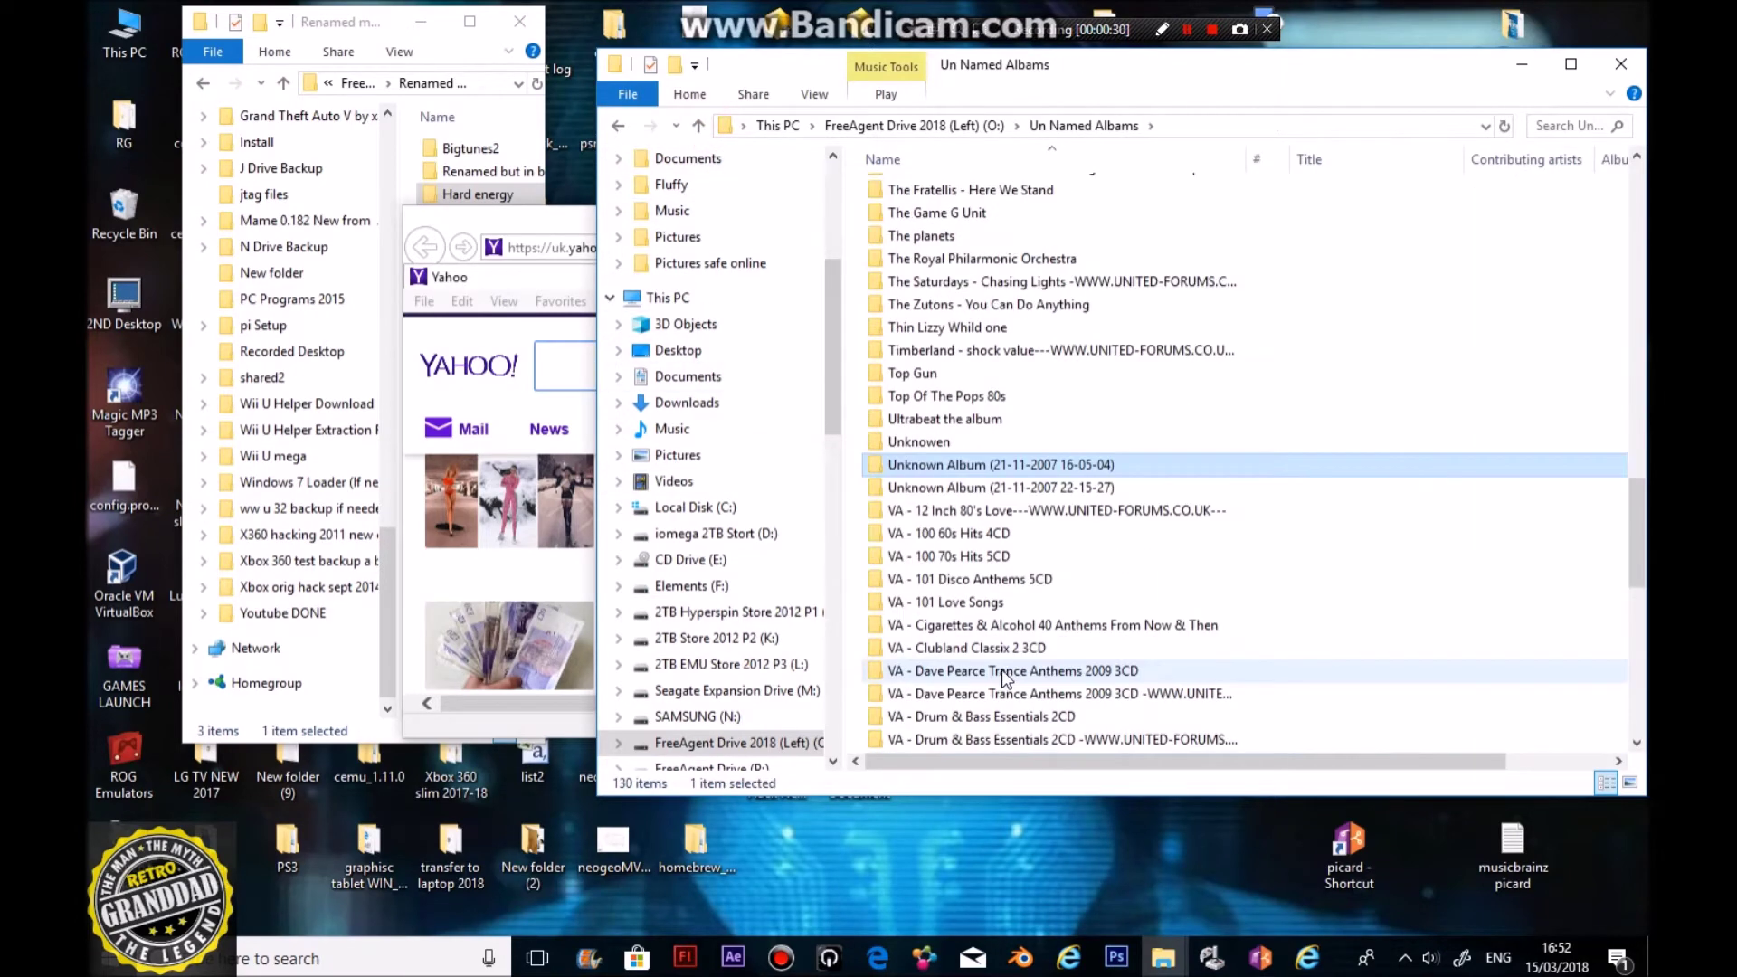
double_click(962, 489)
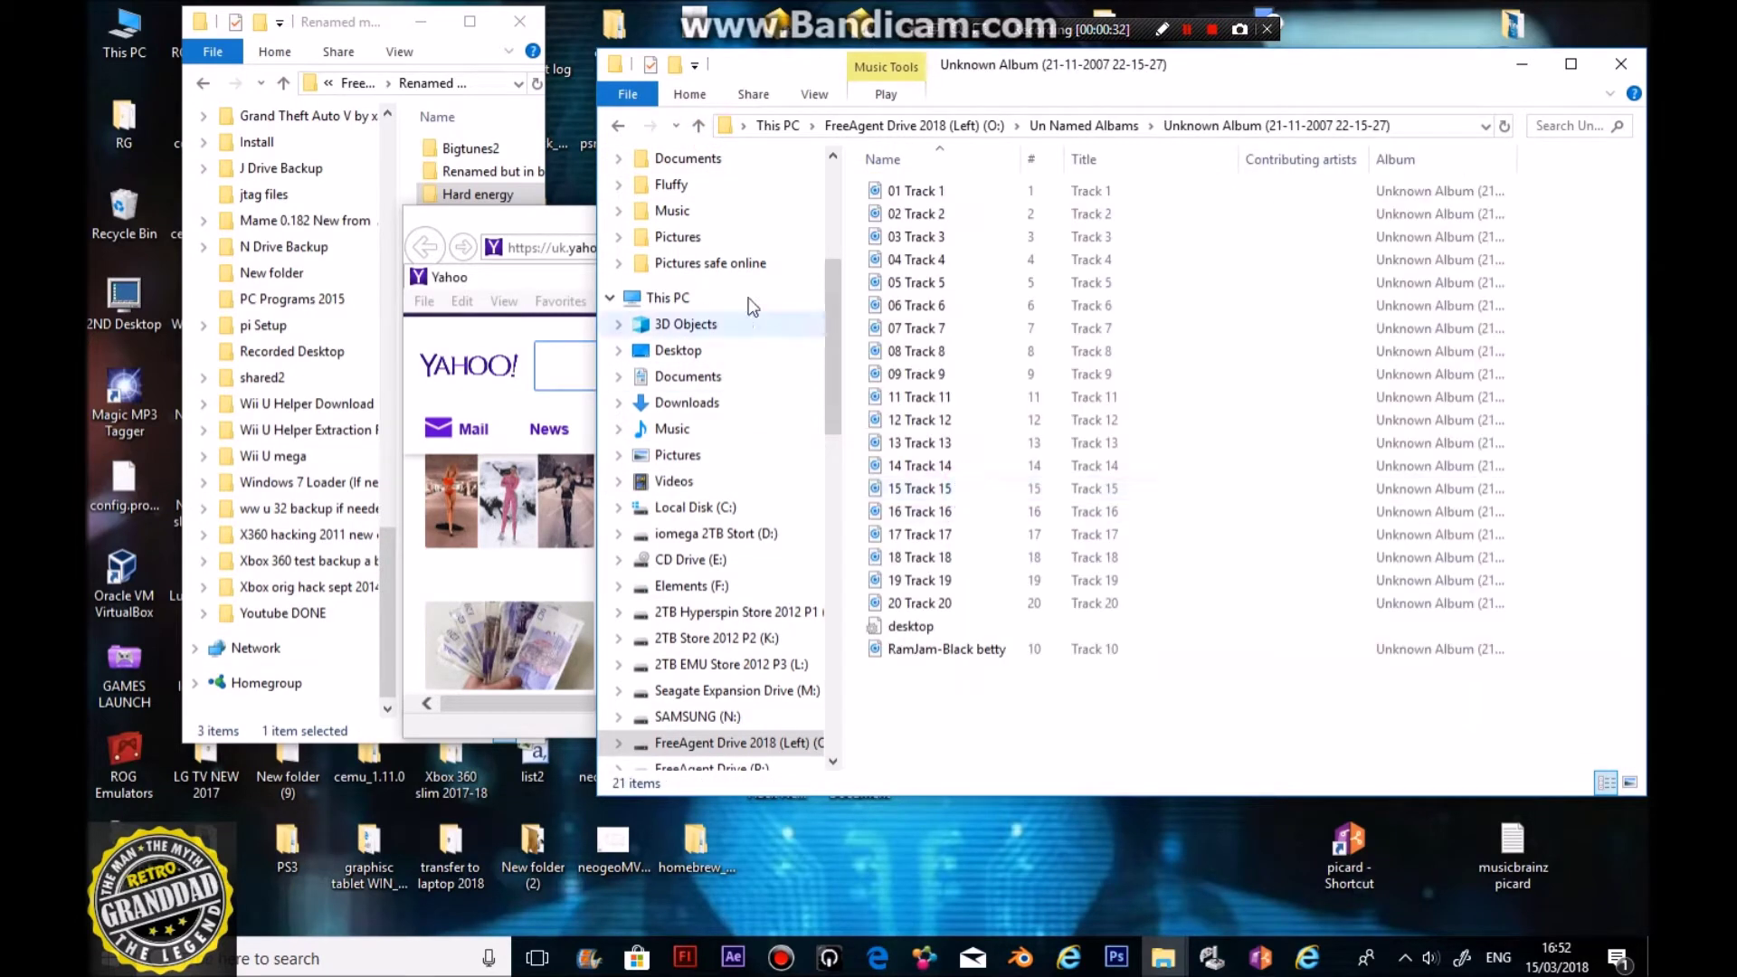
click(700, 125)
scroll(1027, 554, down, 5)
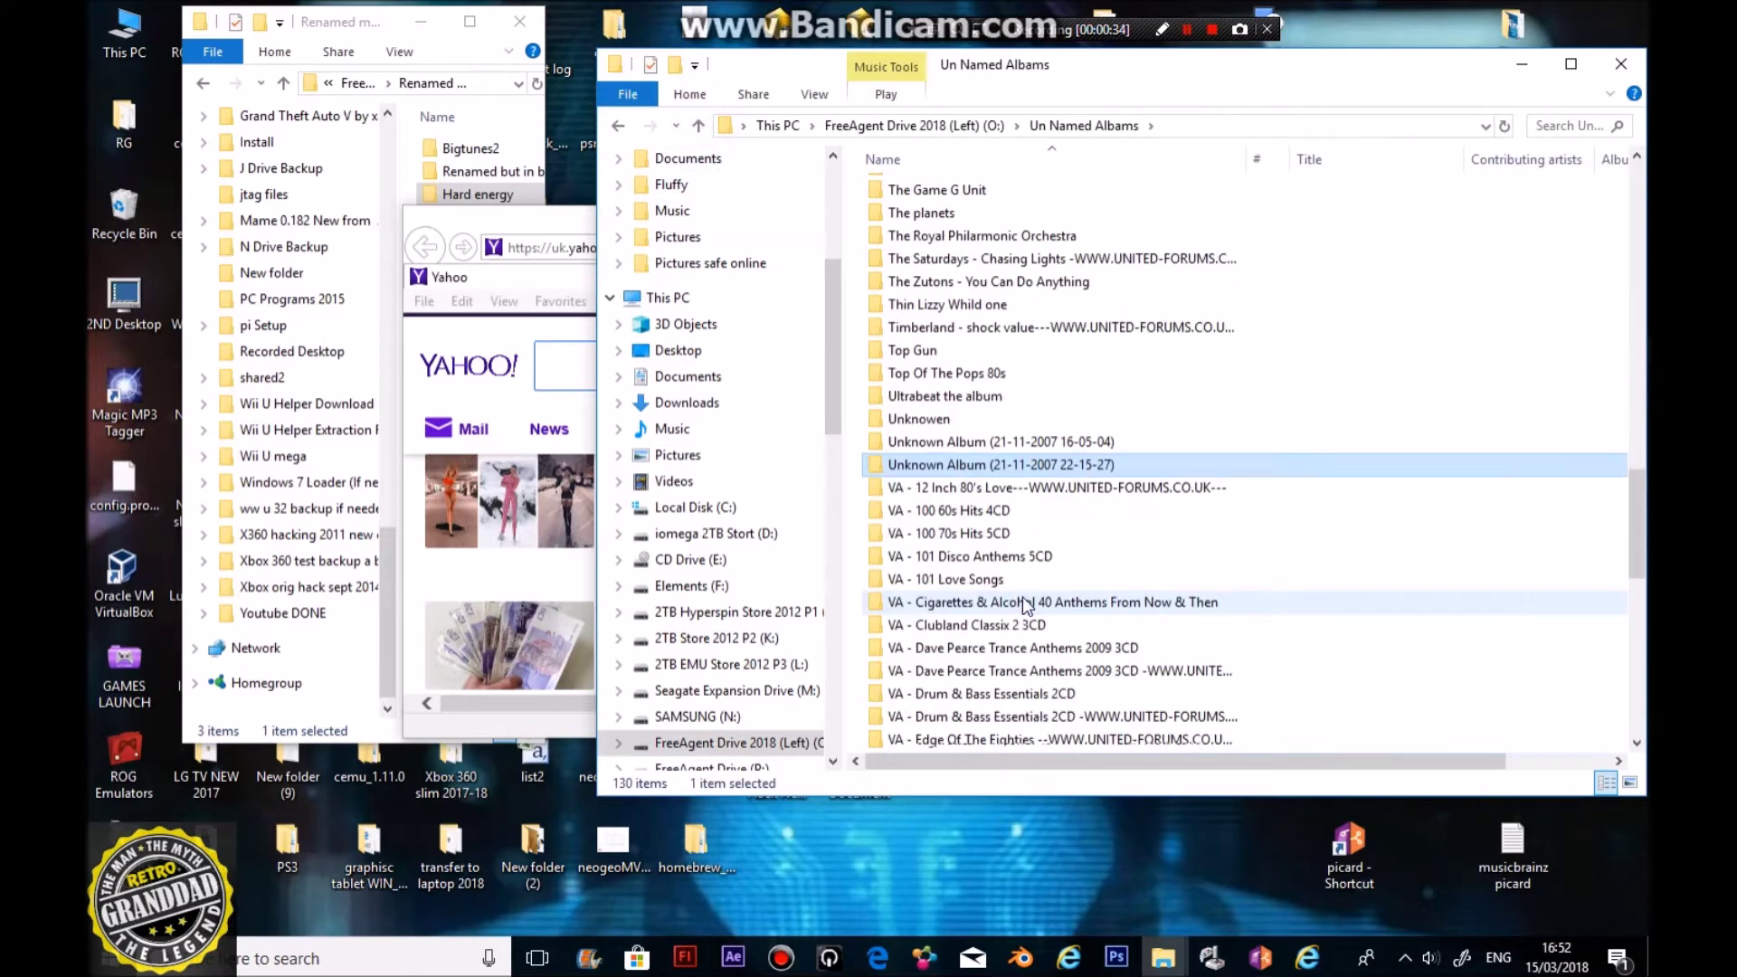
Step: Inspect the CD1 tracks and the back cover image of the VA - 12 Inch 80's Love album
double_click(968, 488)
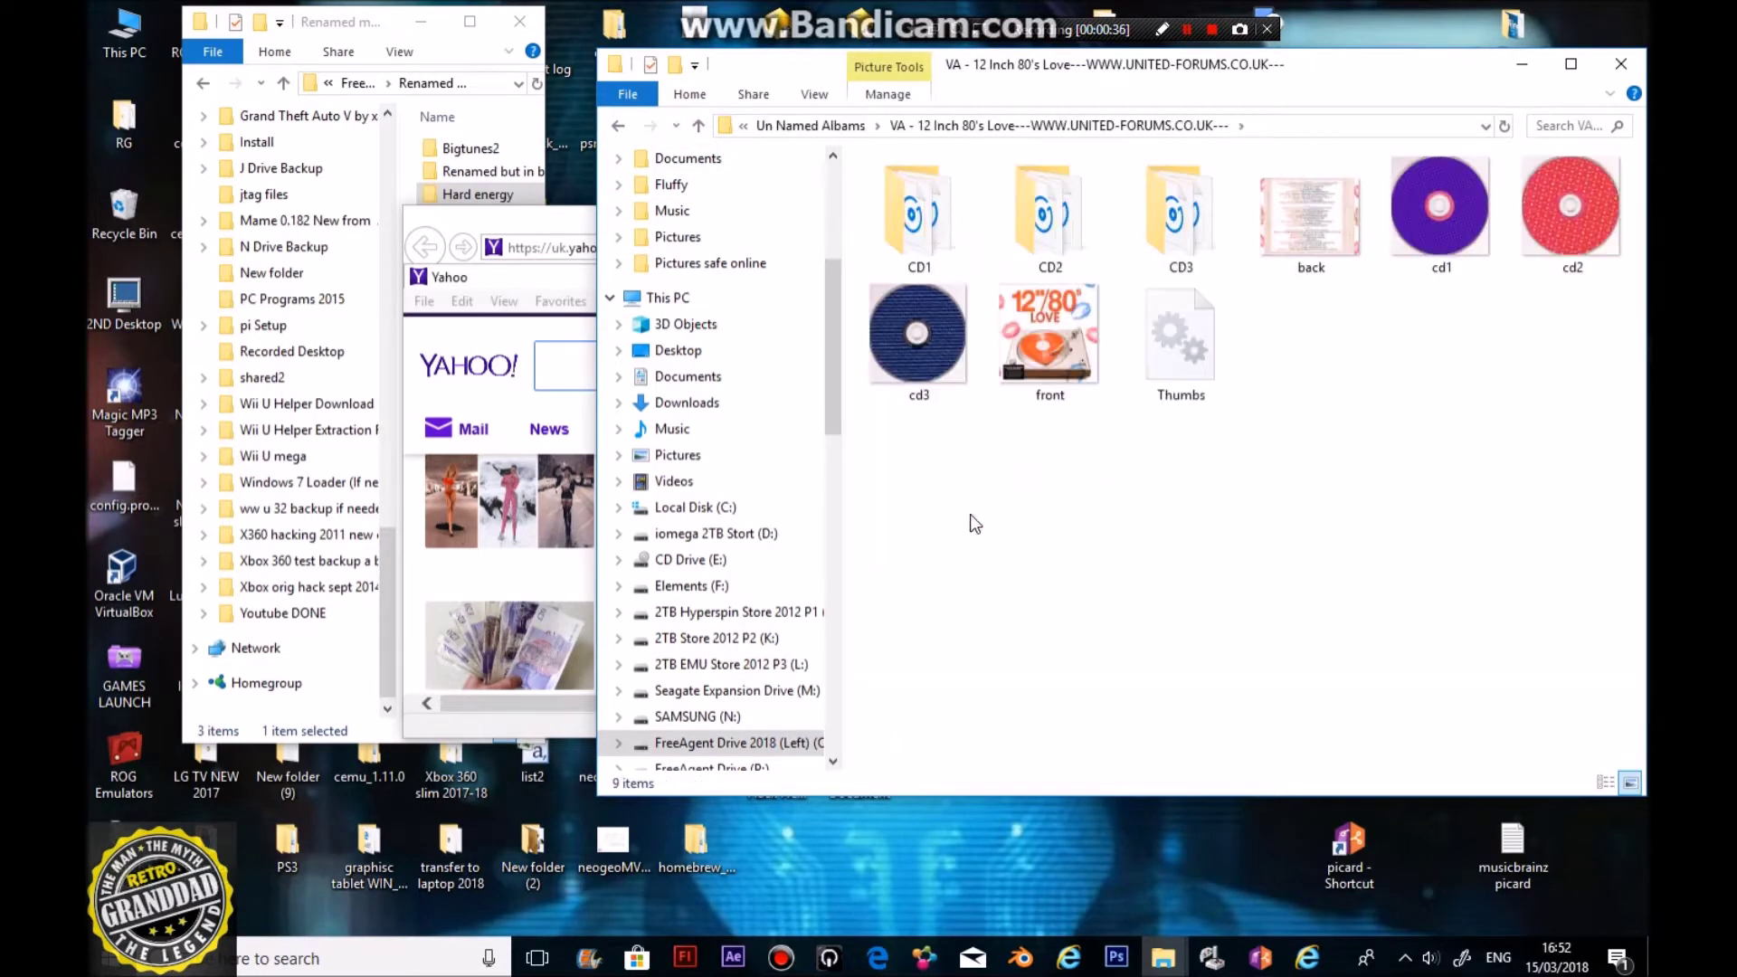
double_click(925, 258)
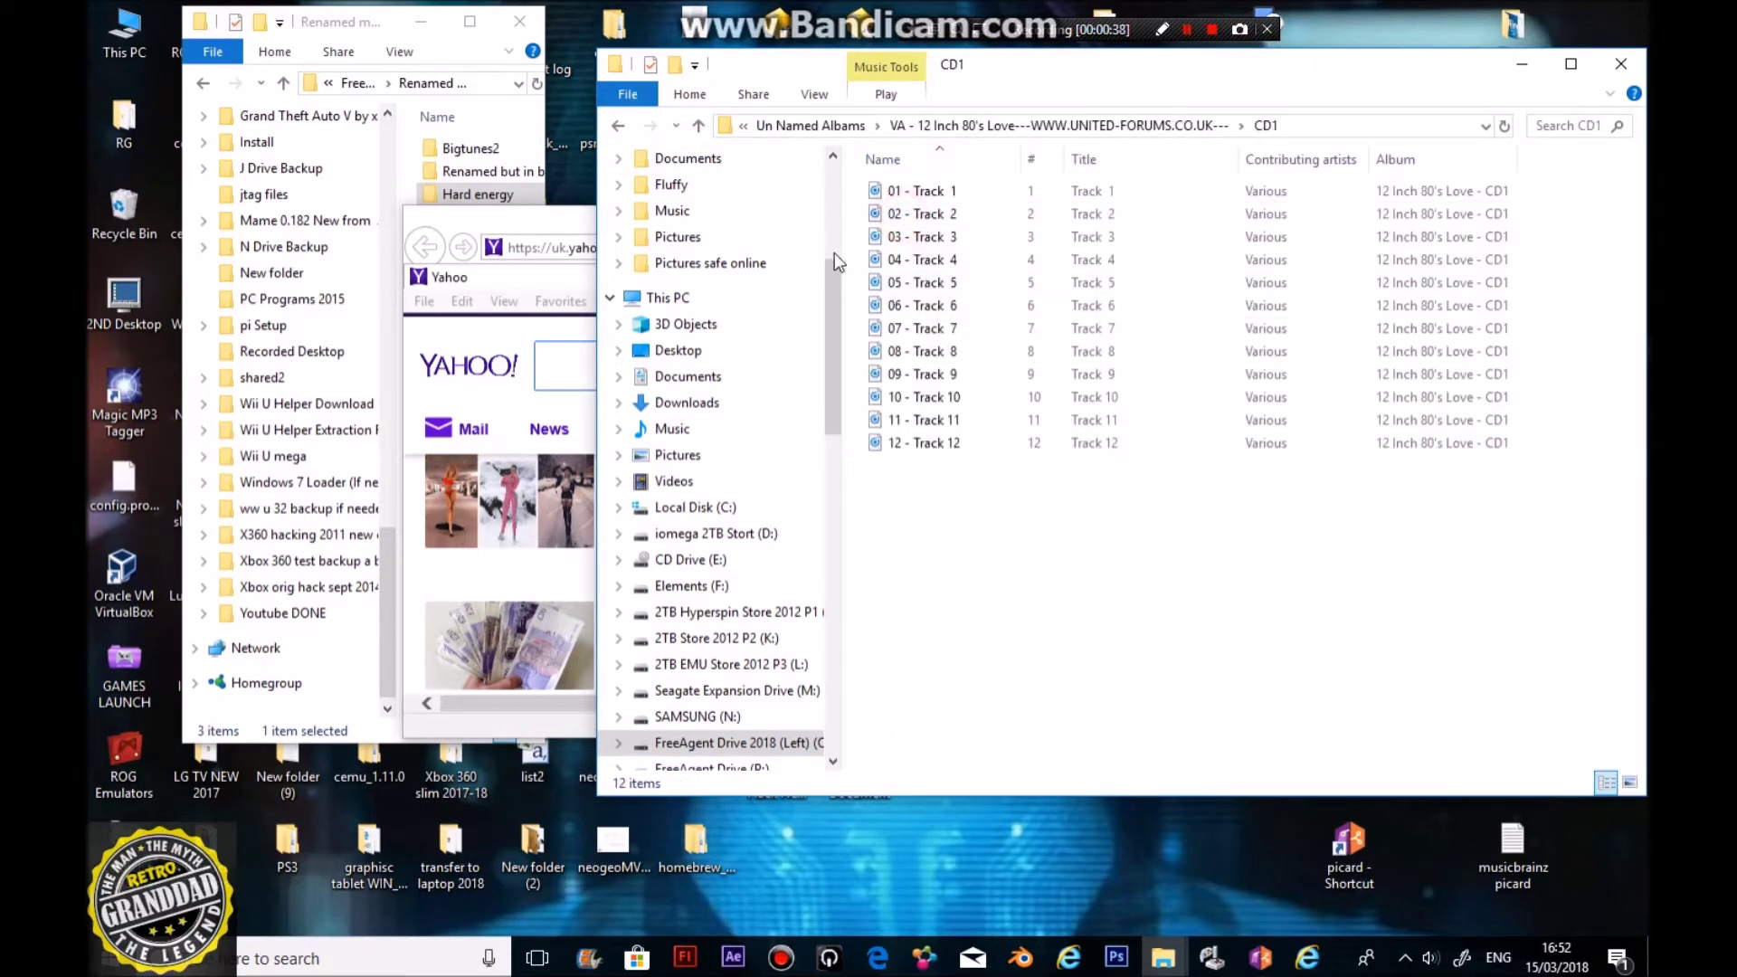
click(696, 127)
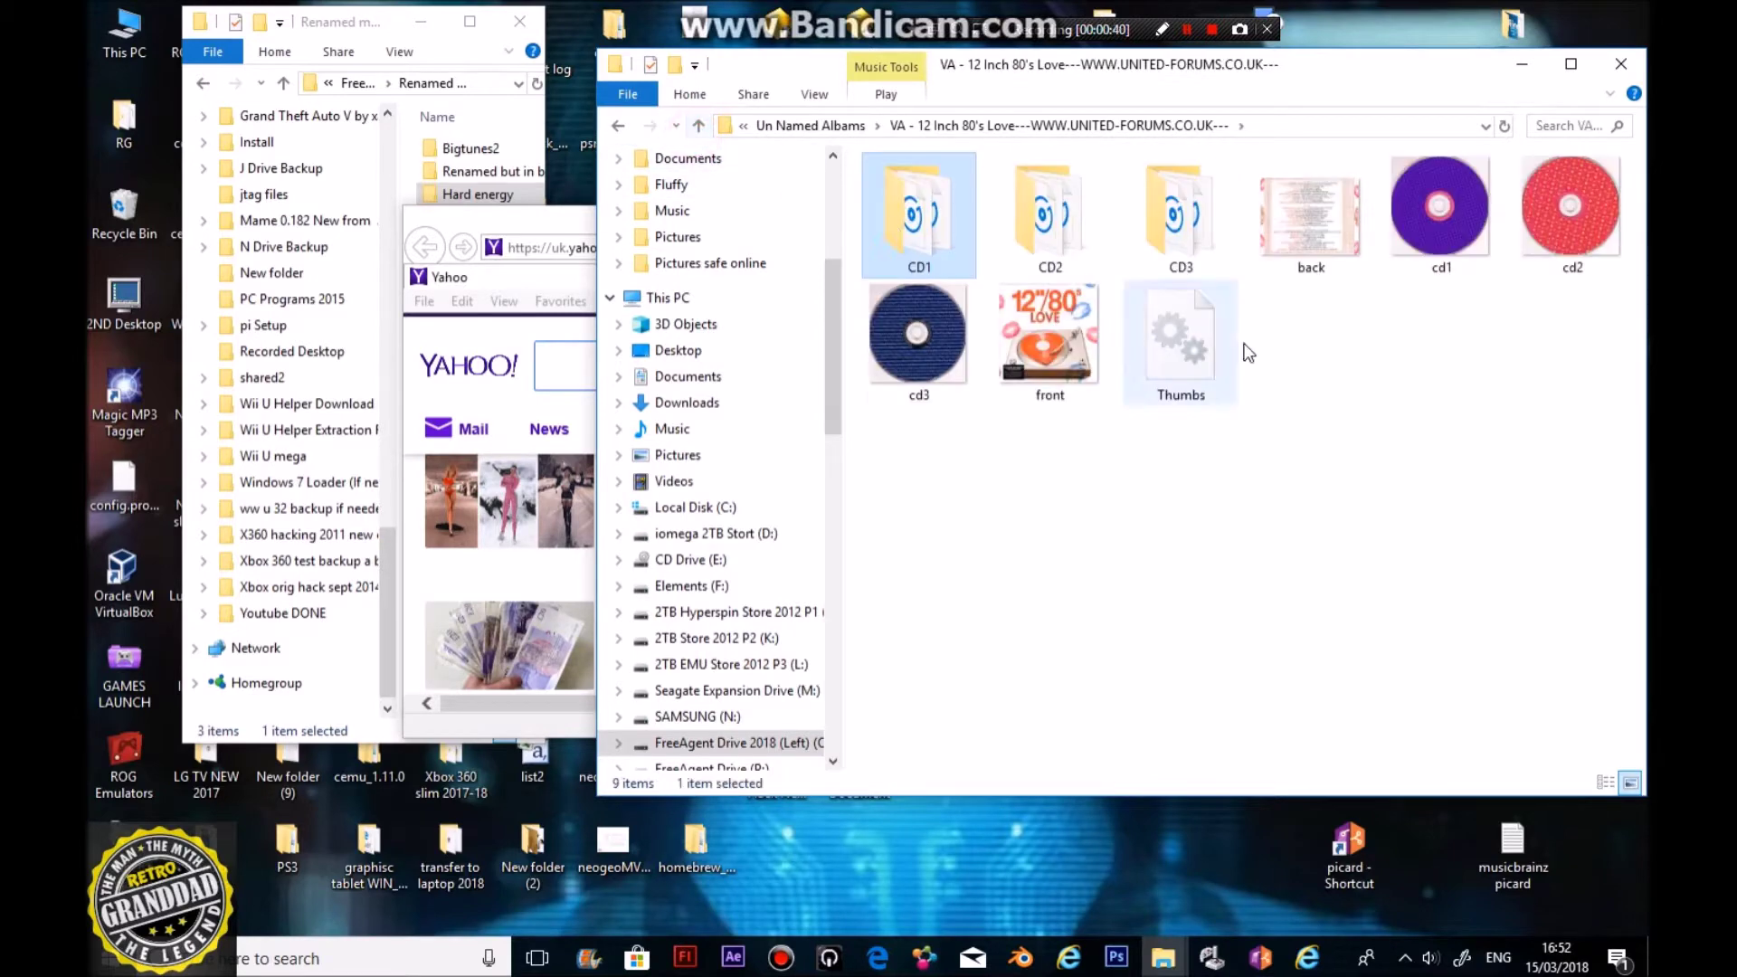
double_click(1312, 213)
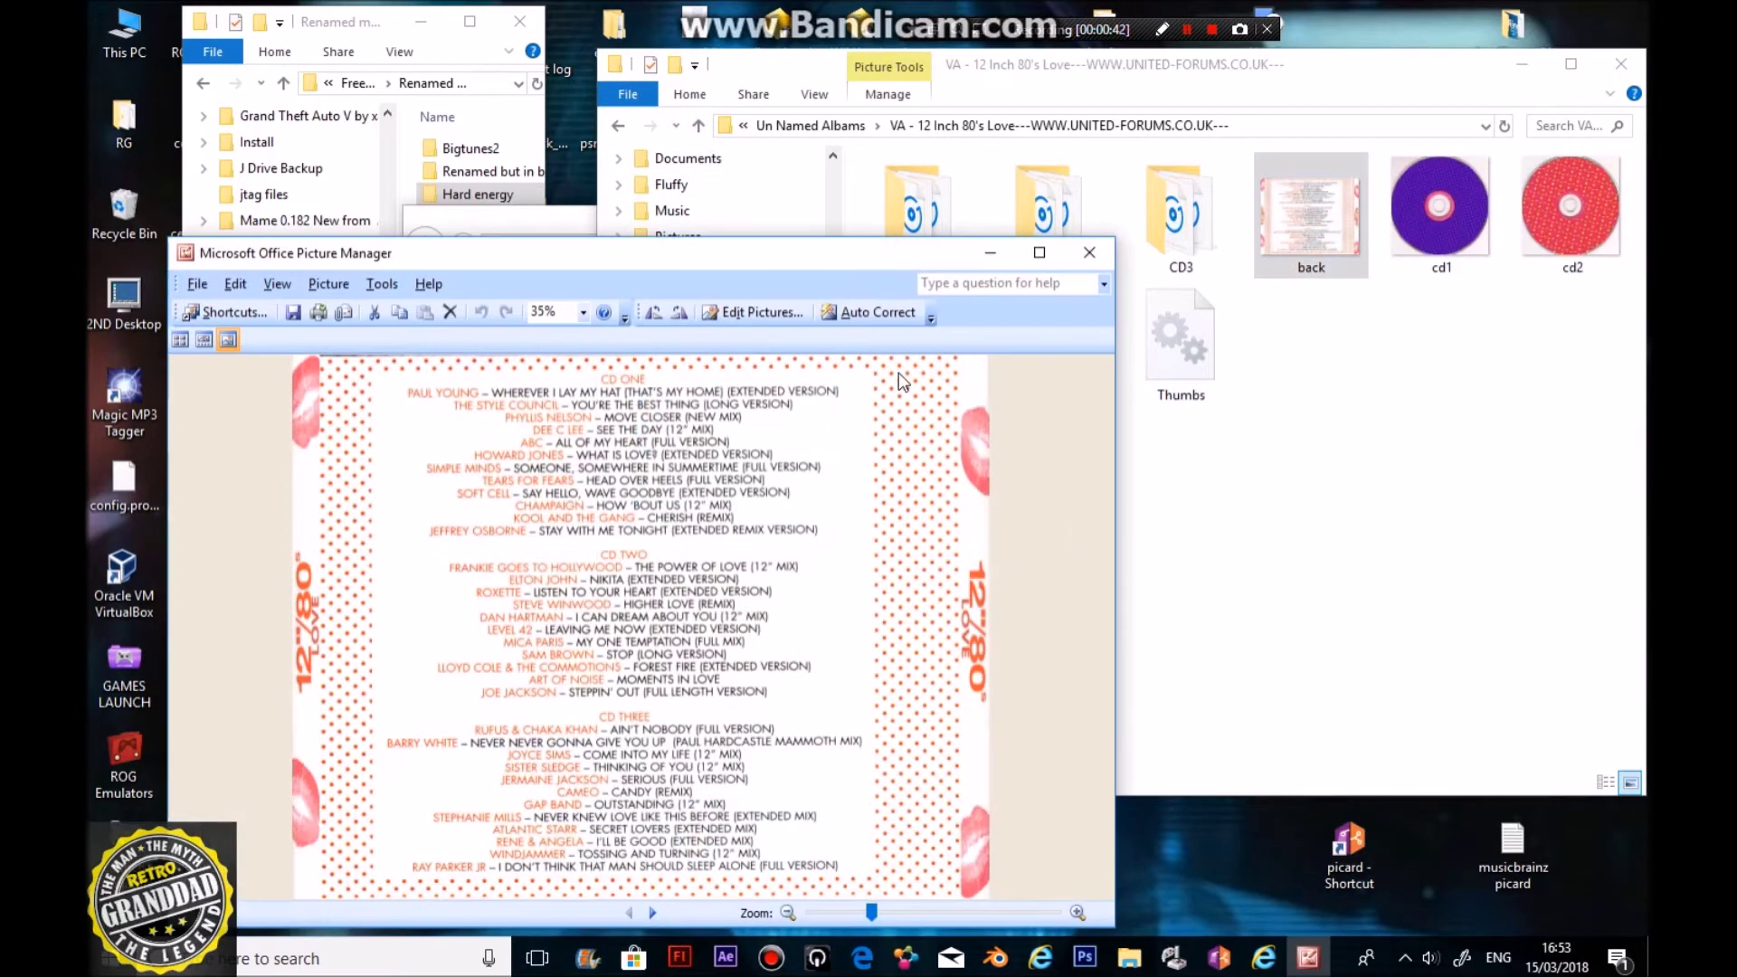
click(1092, 253)
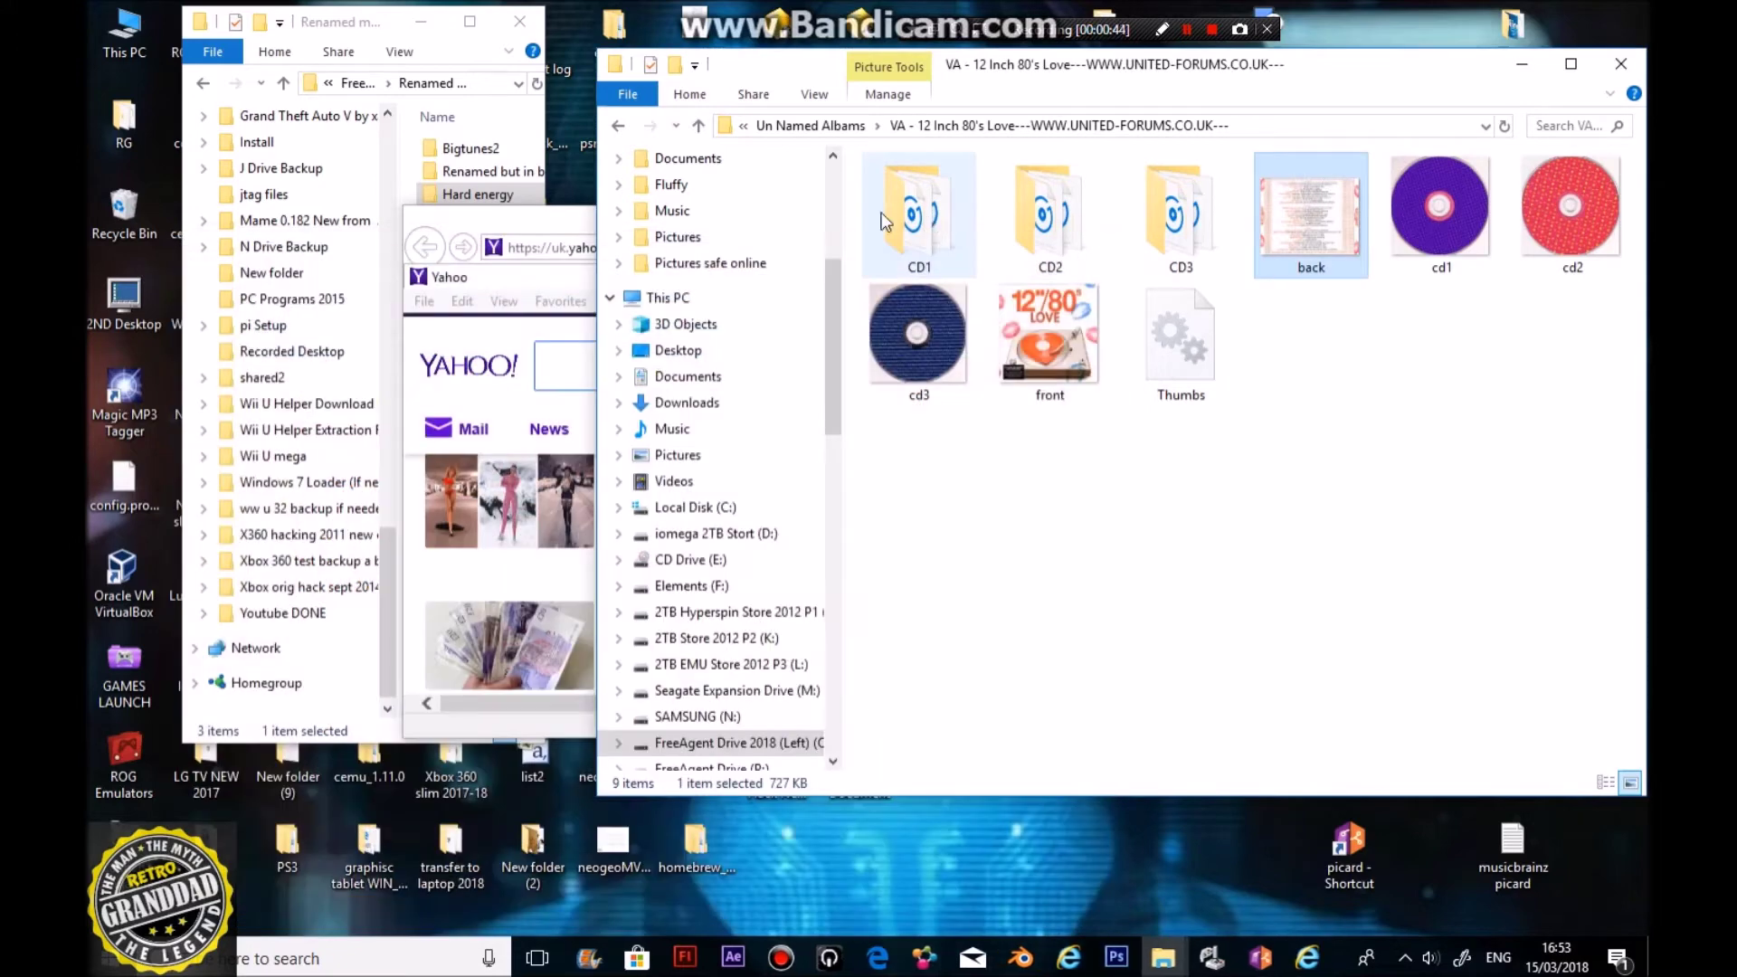
click(697, 126)
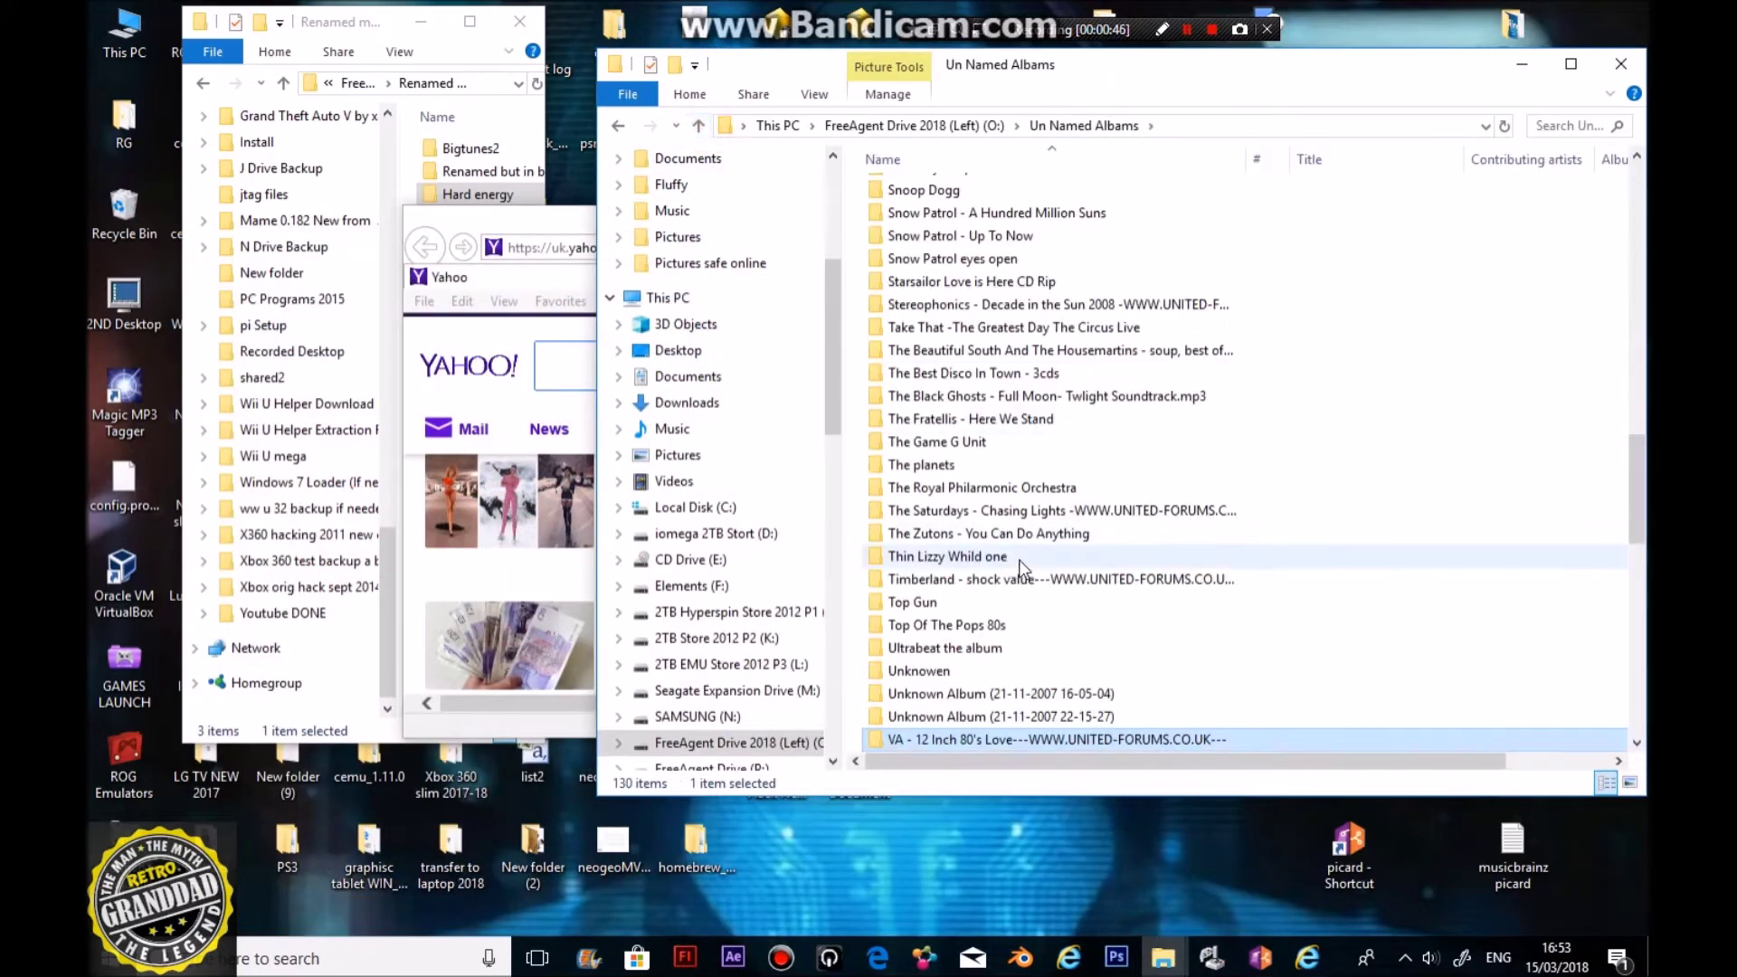
Step: Inspect the tracks in VA - 101 Disco Anthems 5CD and in CD1 of VA - Clubland Classix 2 3CD
scroll(941, 561, down, 4)
double_click(952, 534)
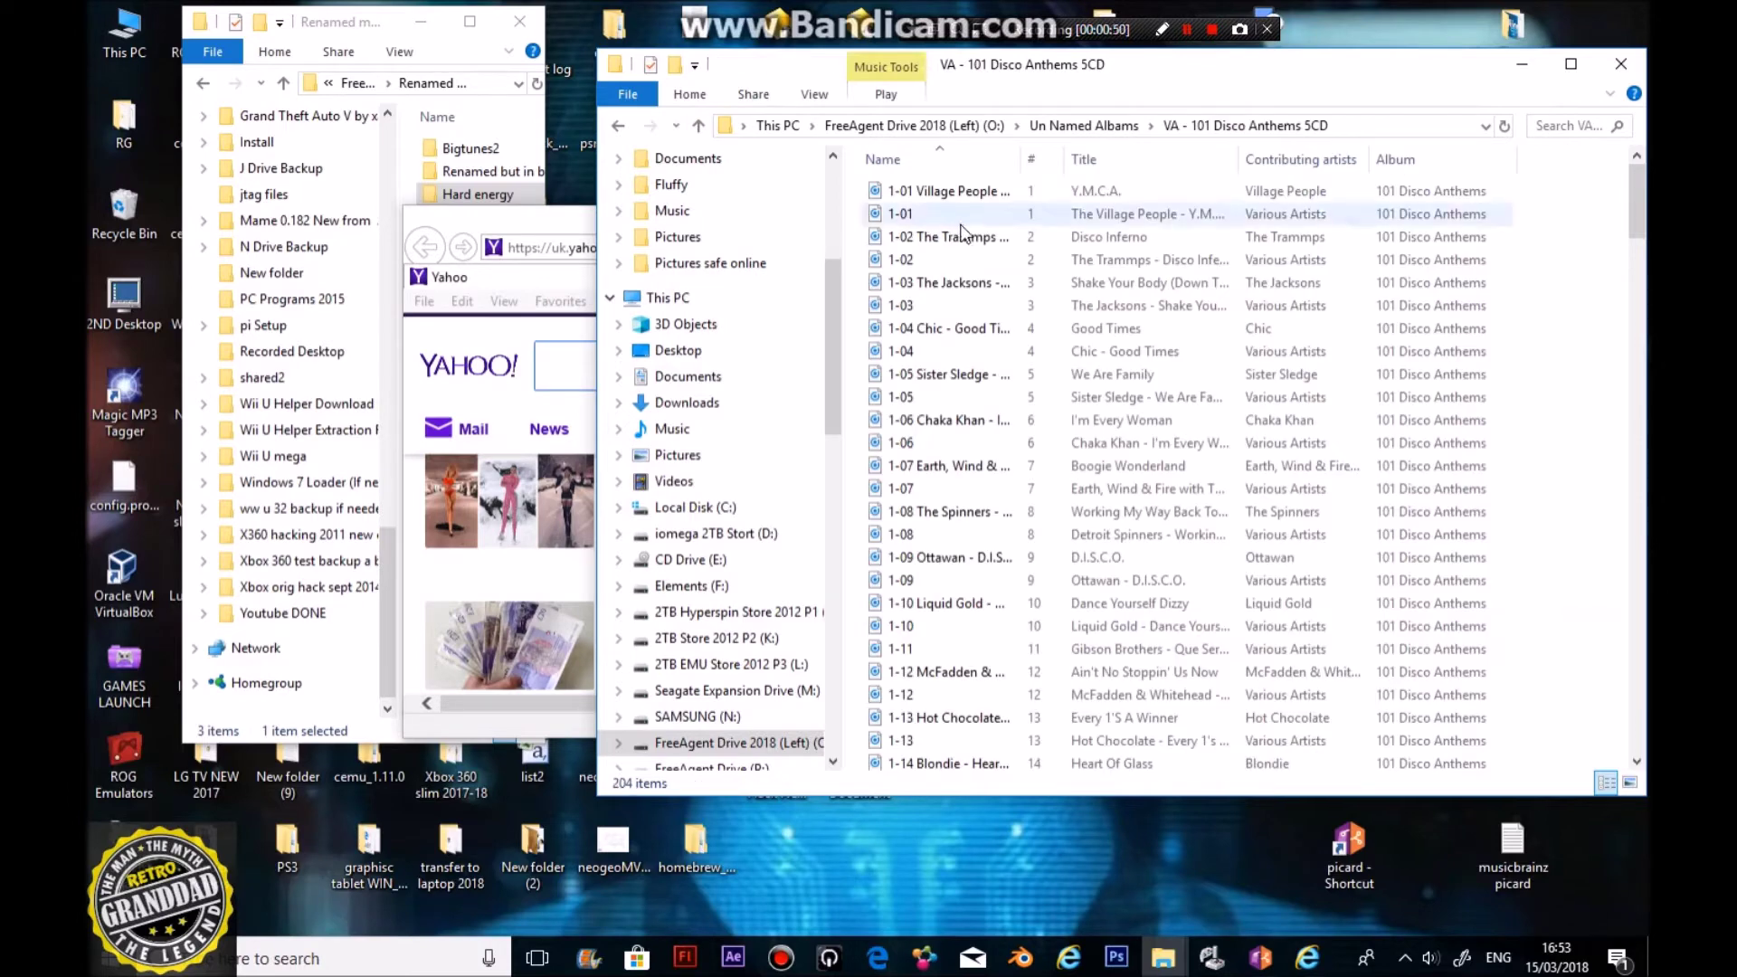
click(698, 126)
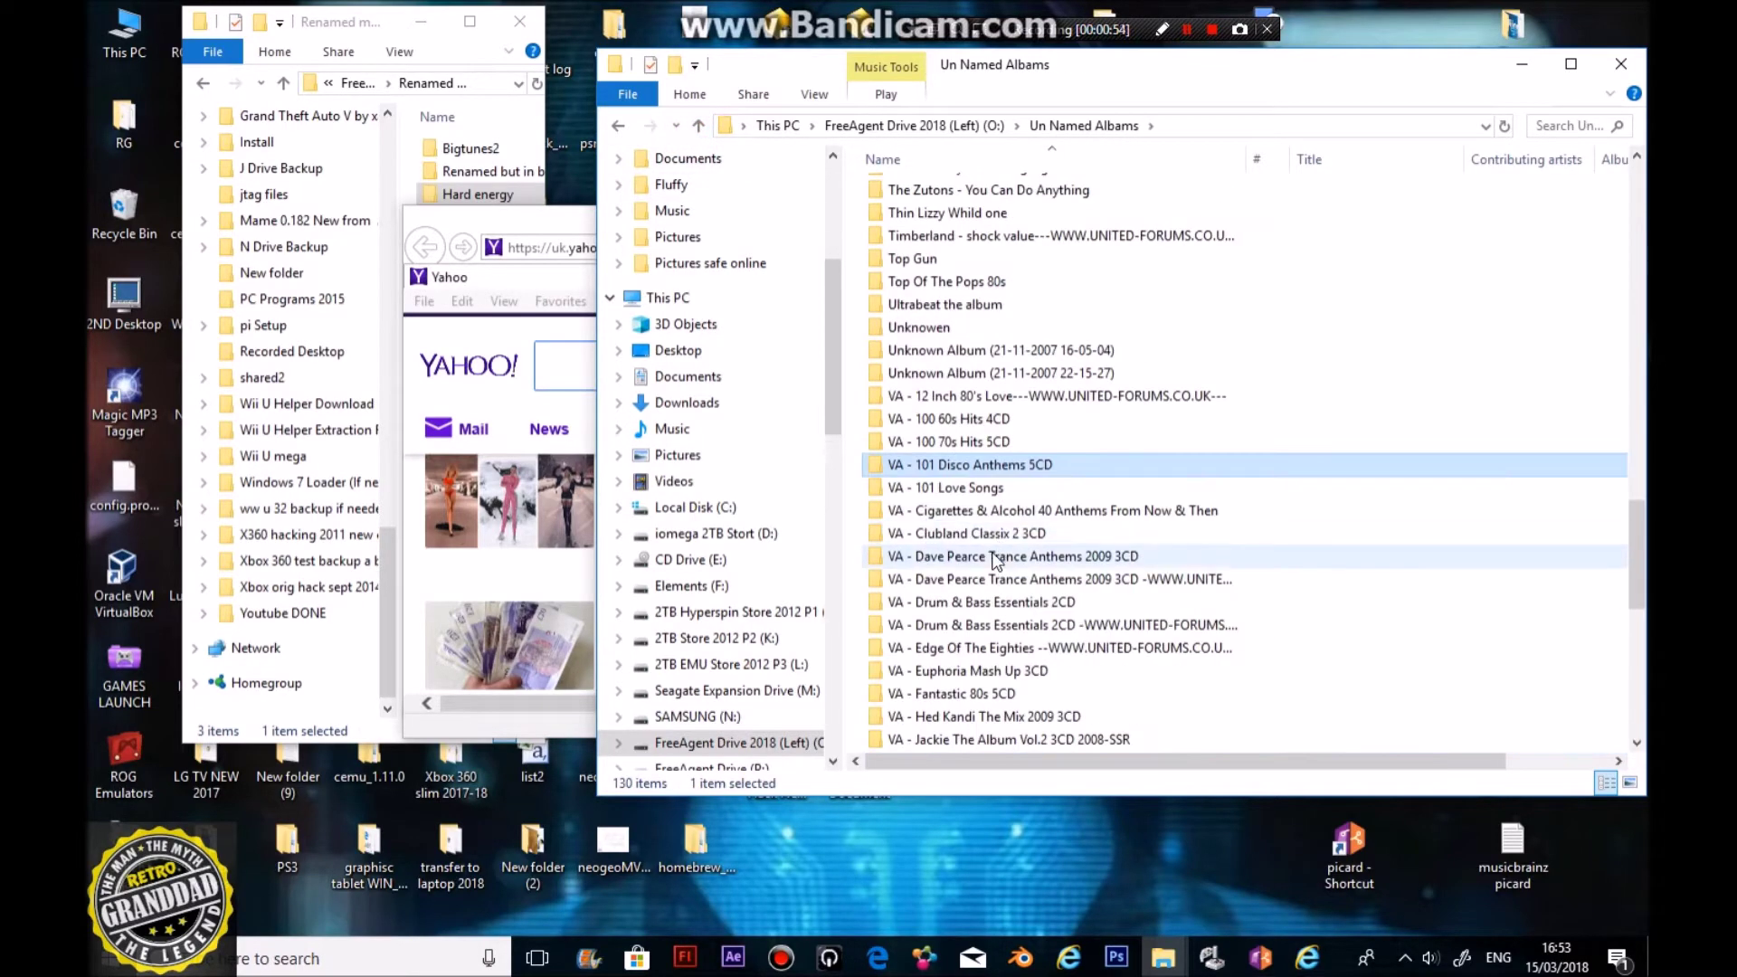
double_click(990, 533)
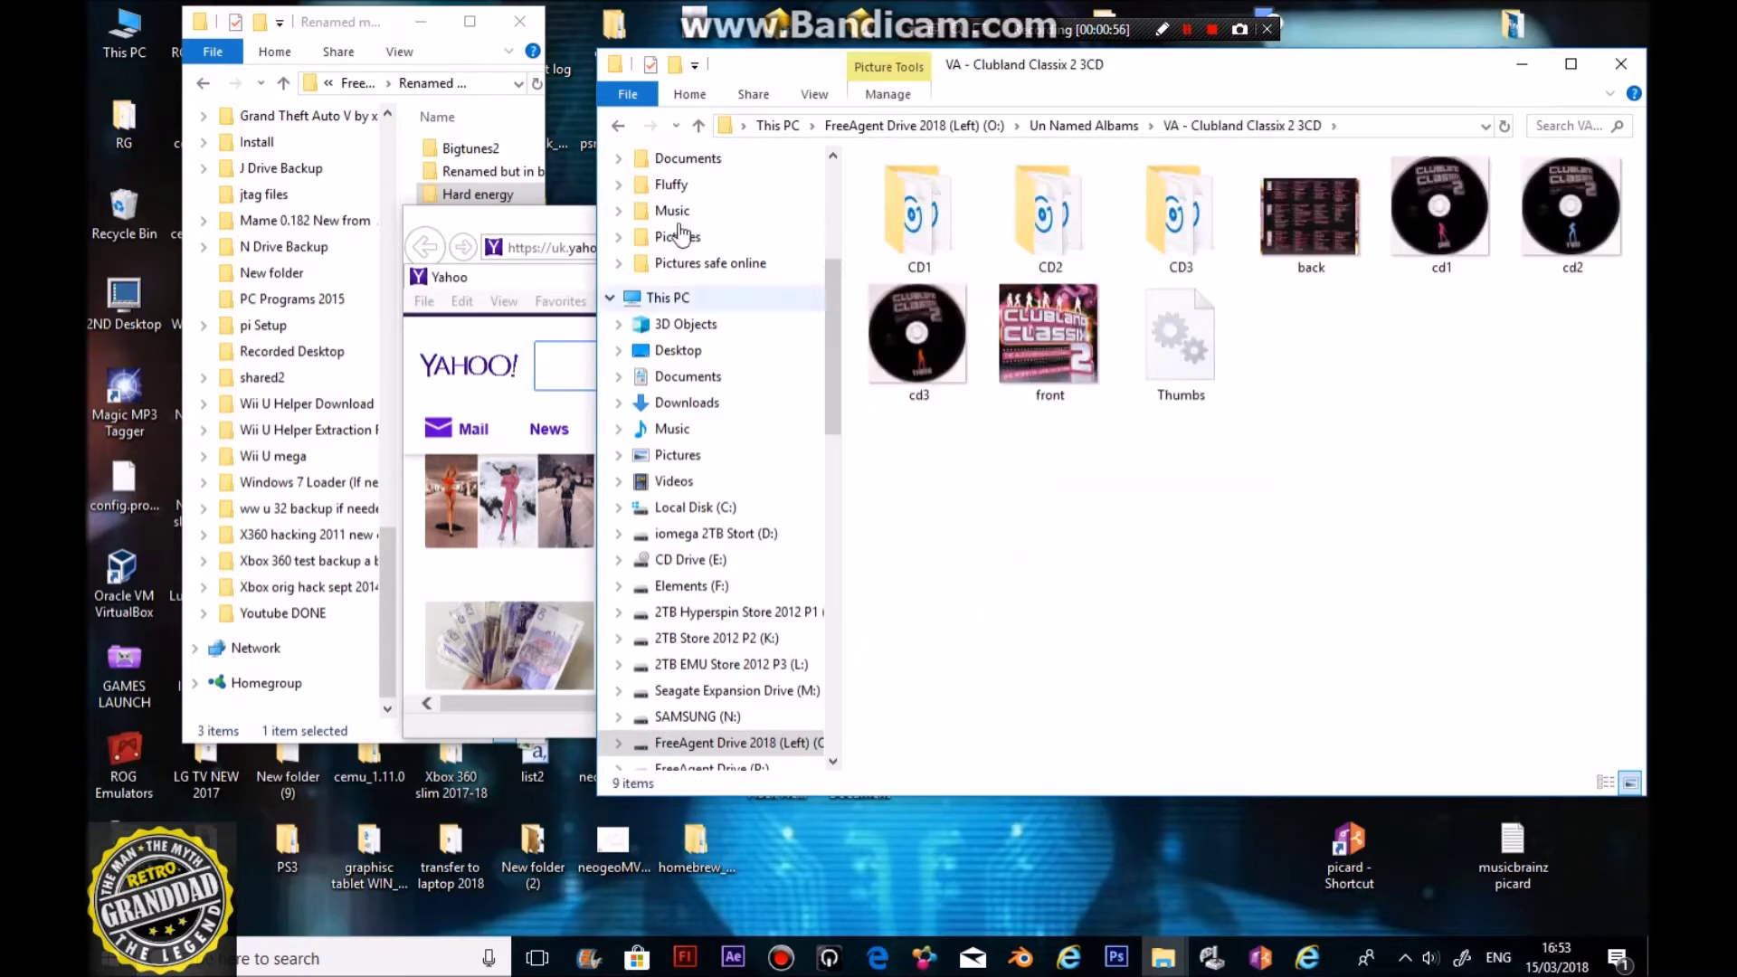
key(Down)
key(Return)
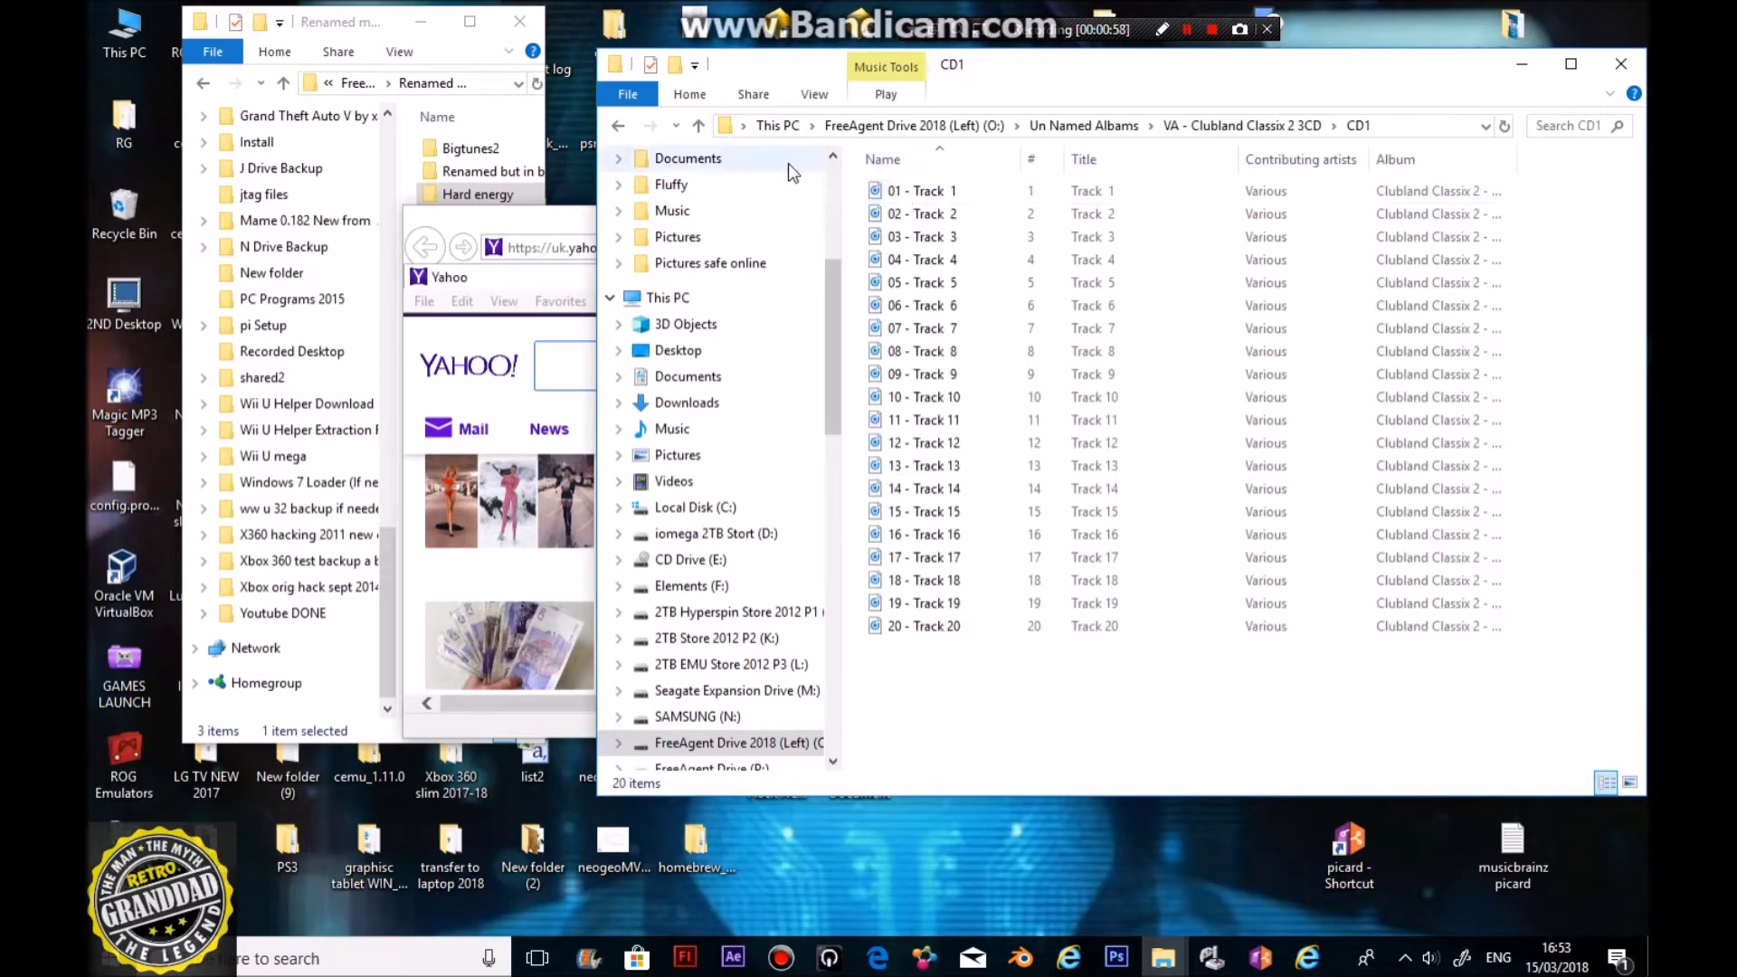
click(700, 129)
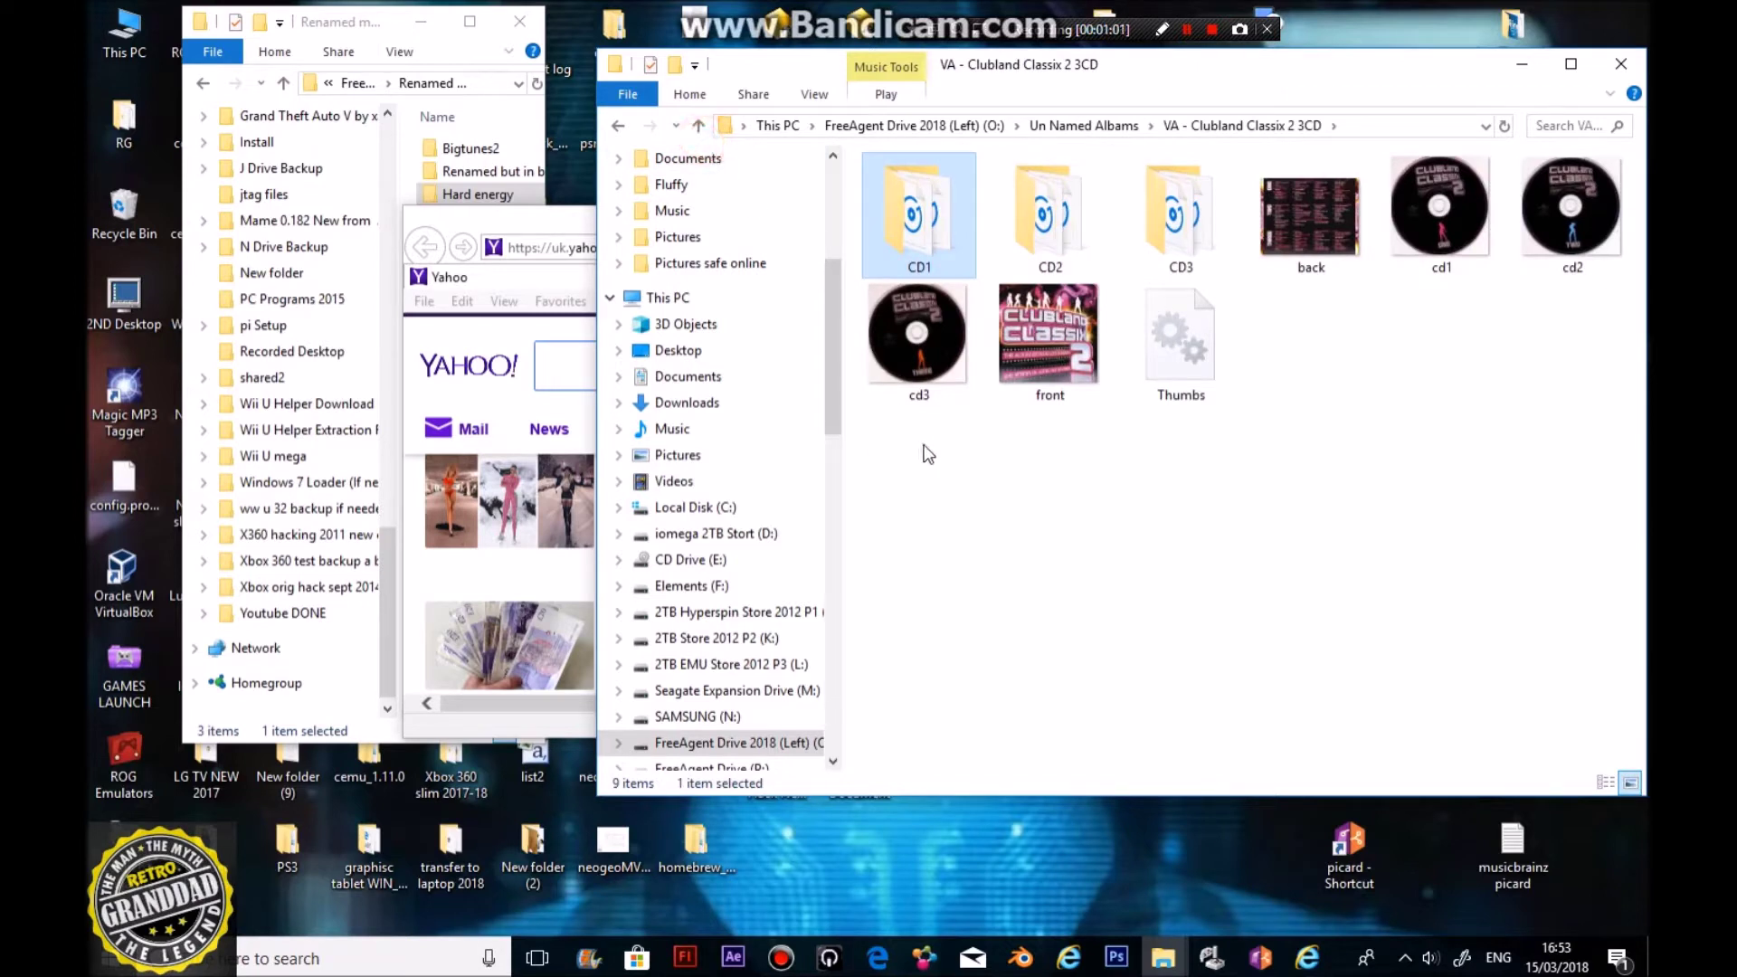
click(699, 126)
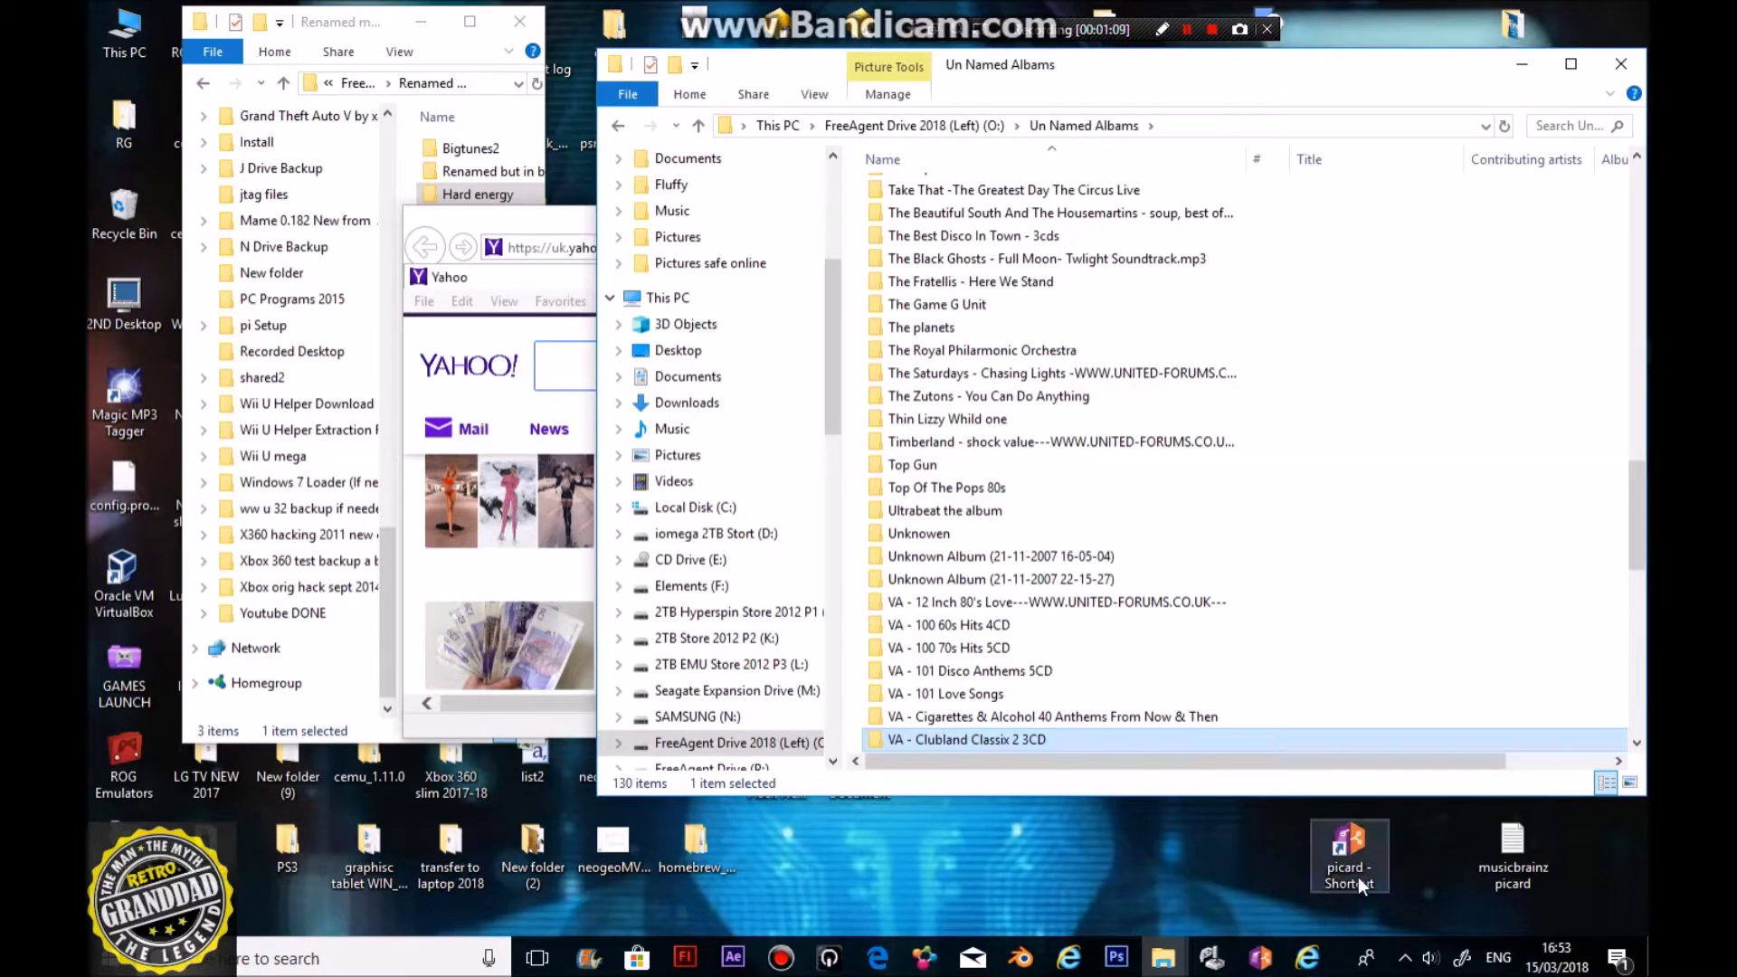
double_click(1507, 849)
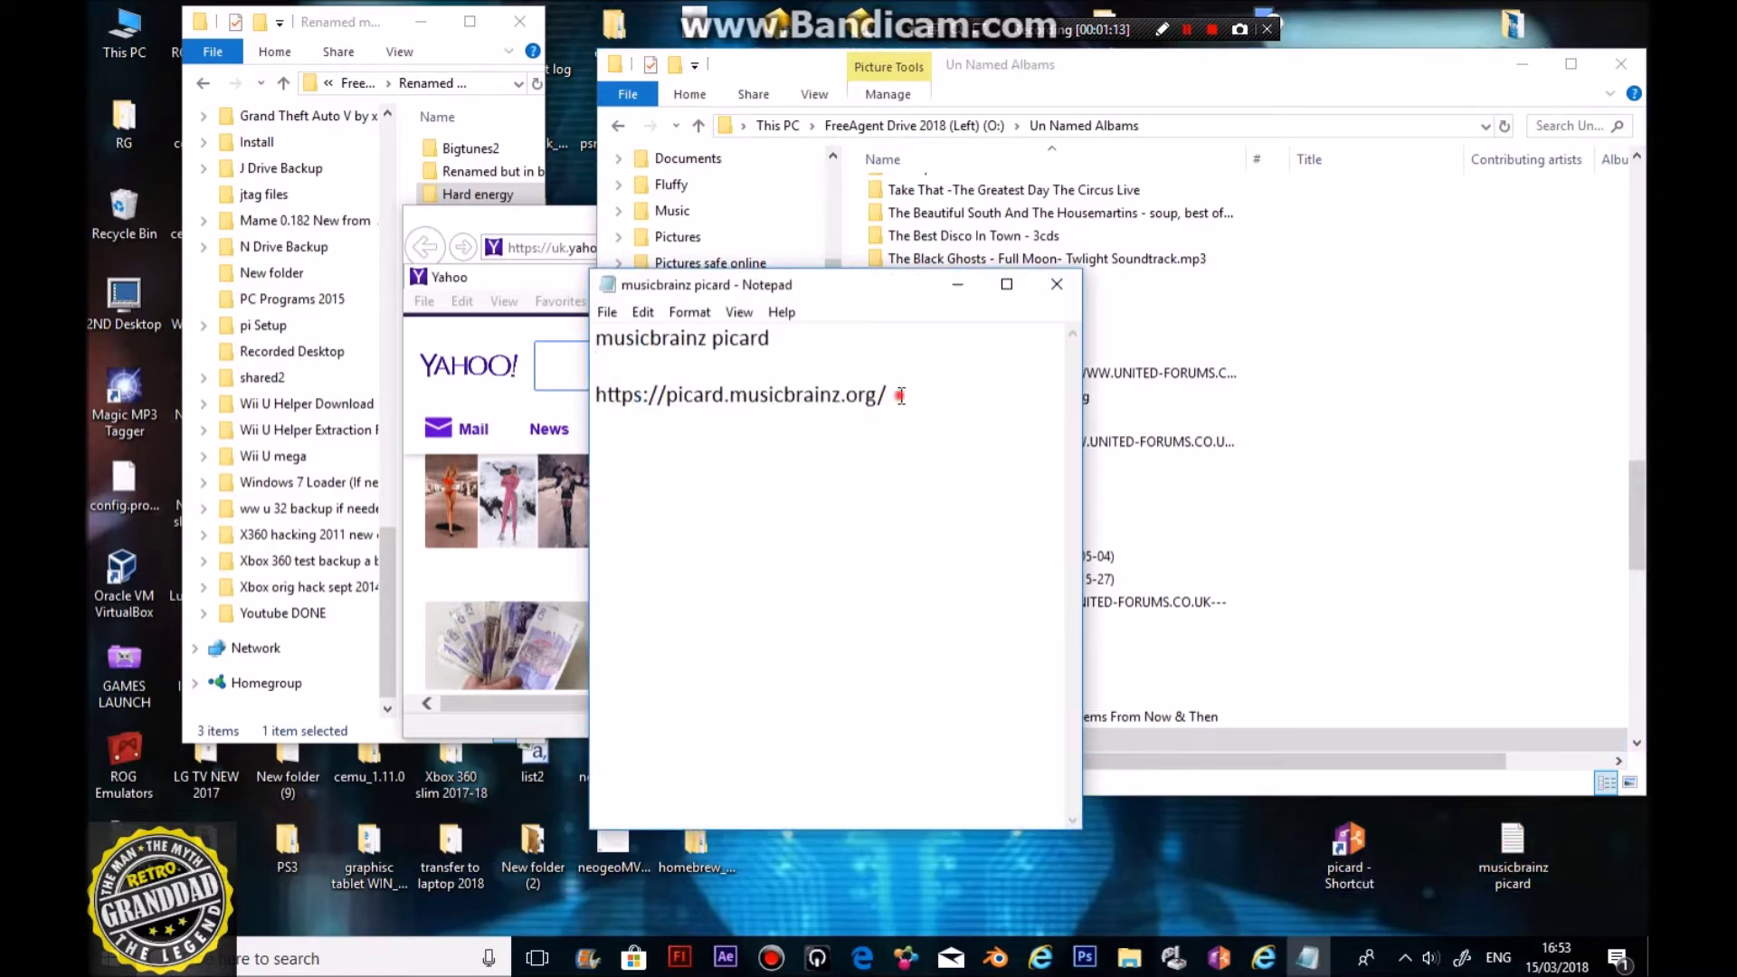
drag(900, 396, 515, 404)
right_click(713, 396)
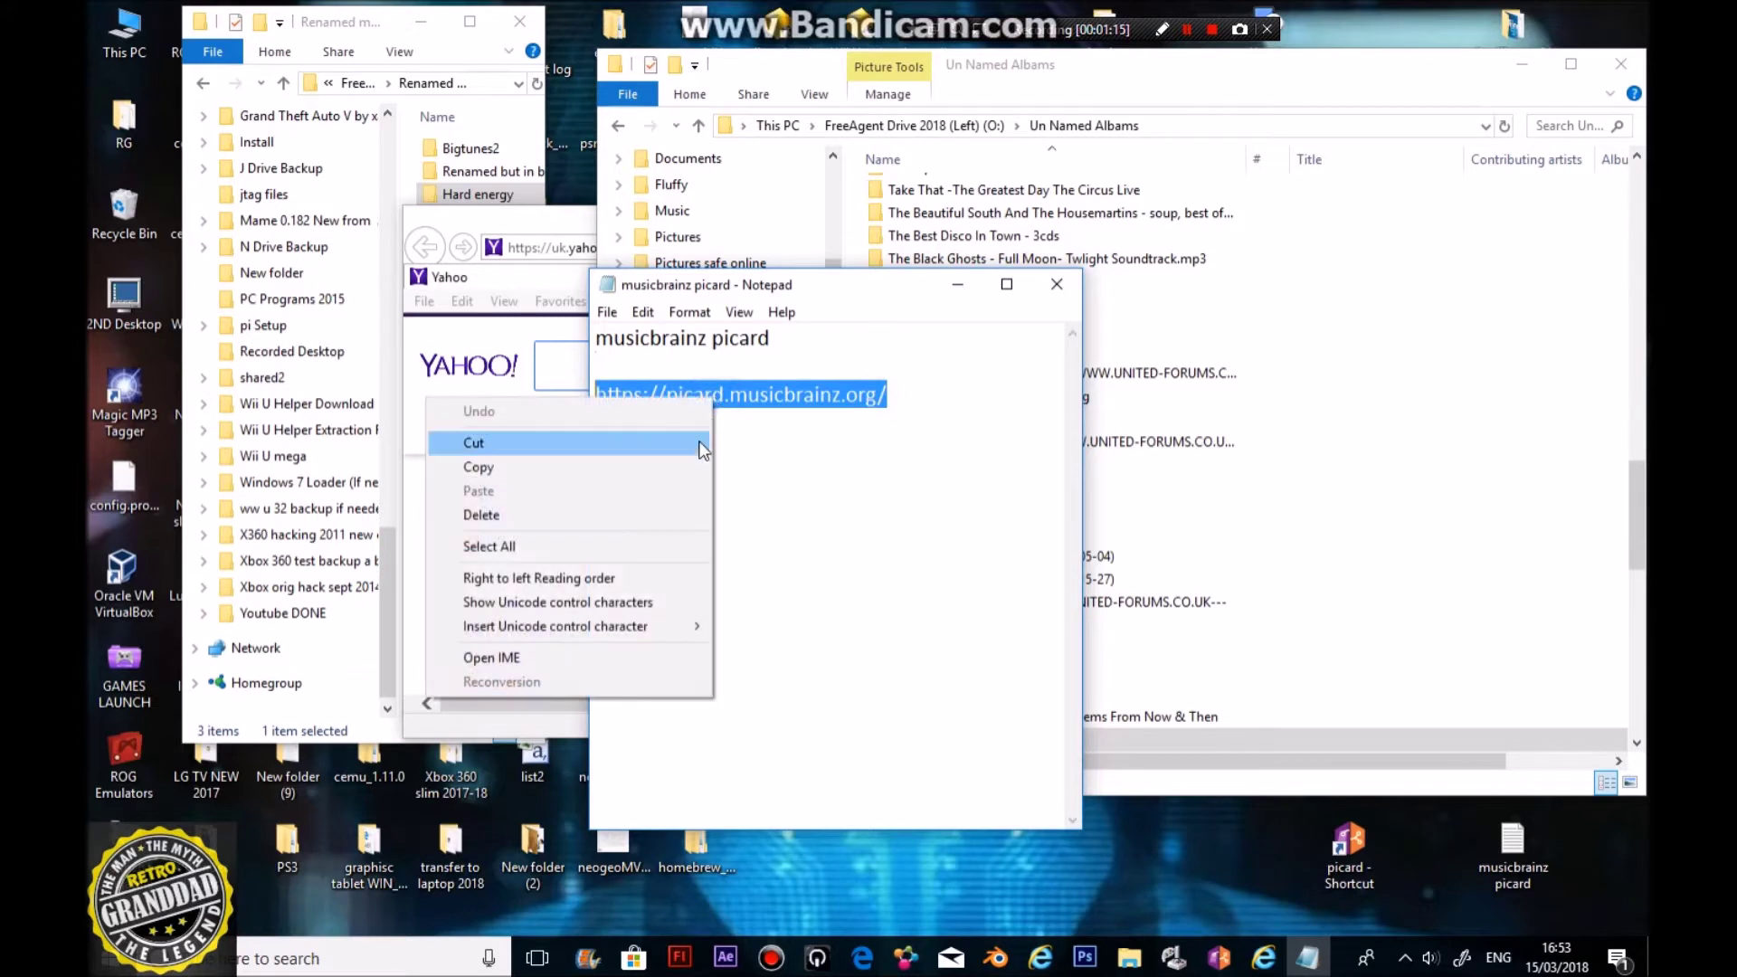
click(593, 468)
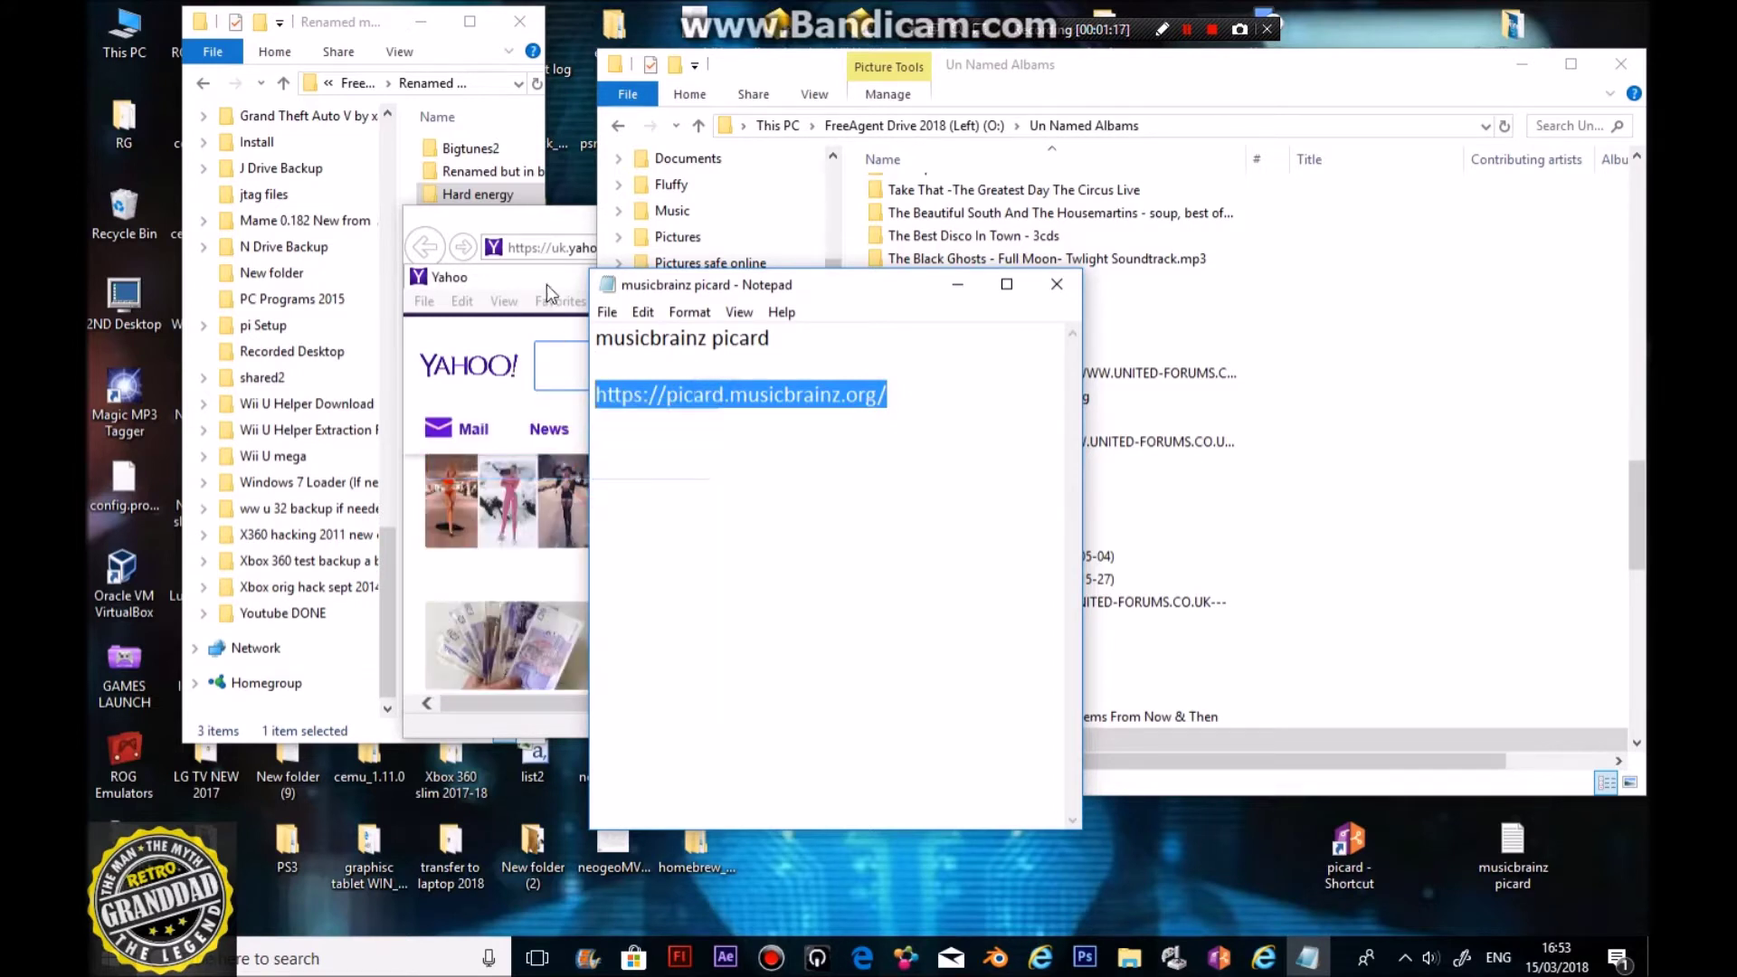
click(548, 242)
click(719, 245)
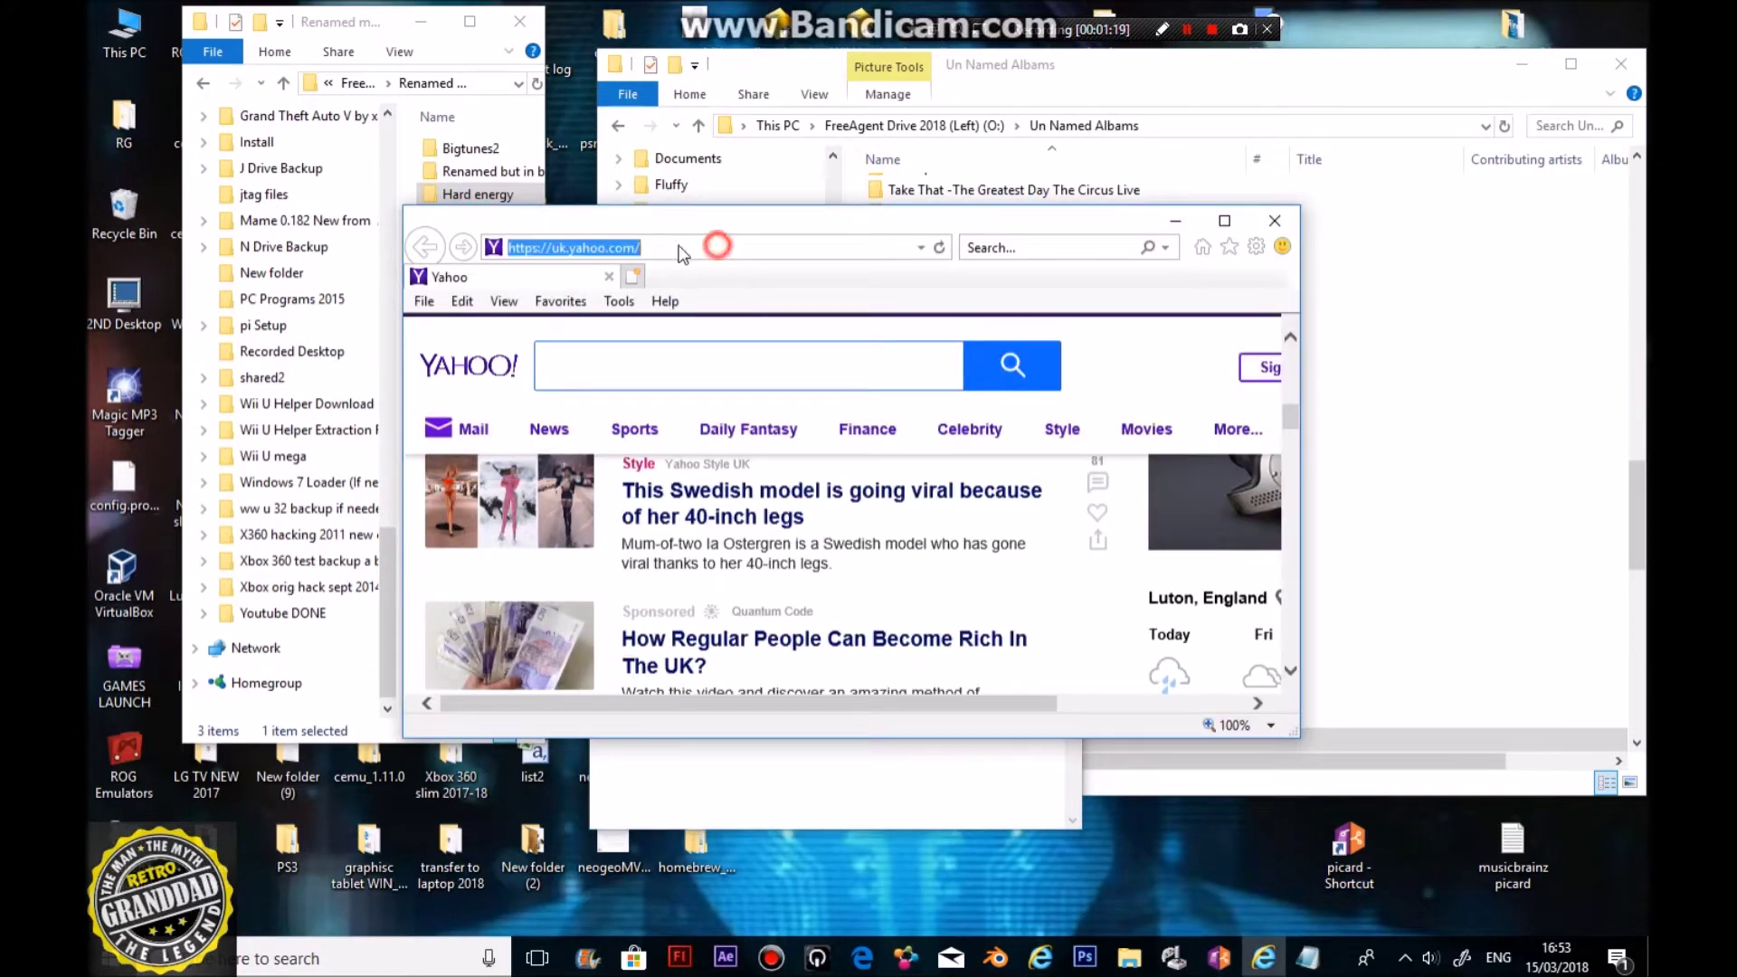
right_click(566, 244)
click(466, 341)
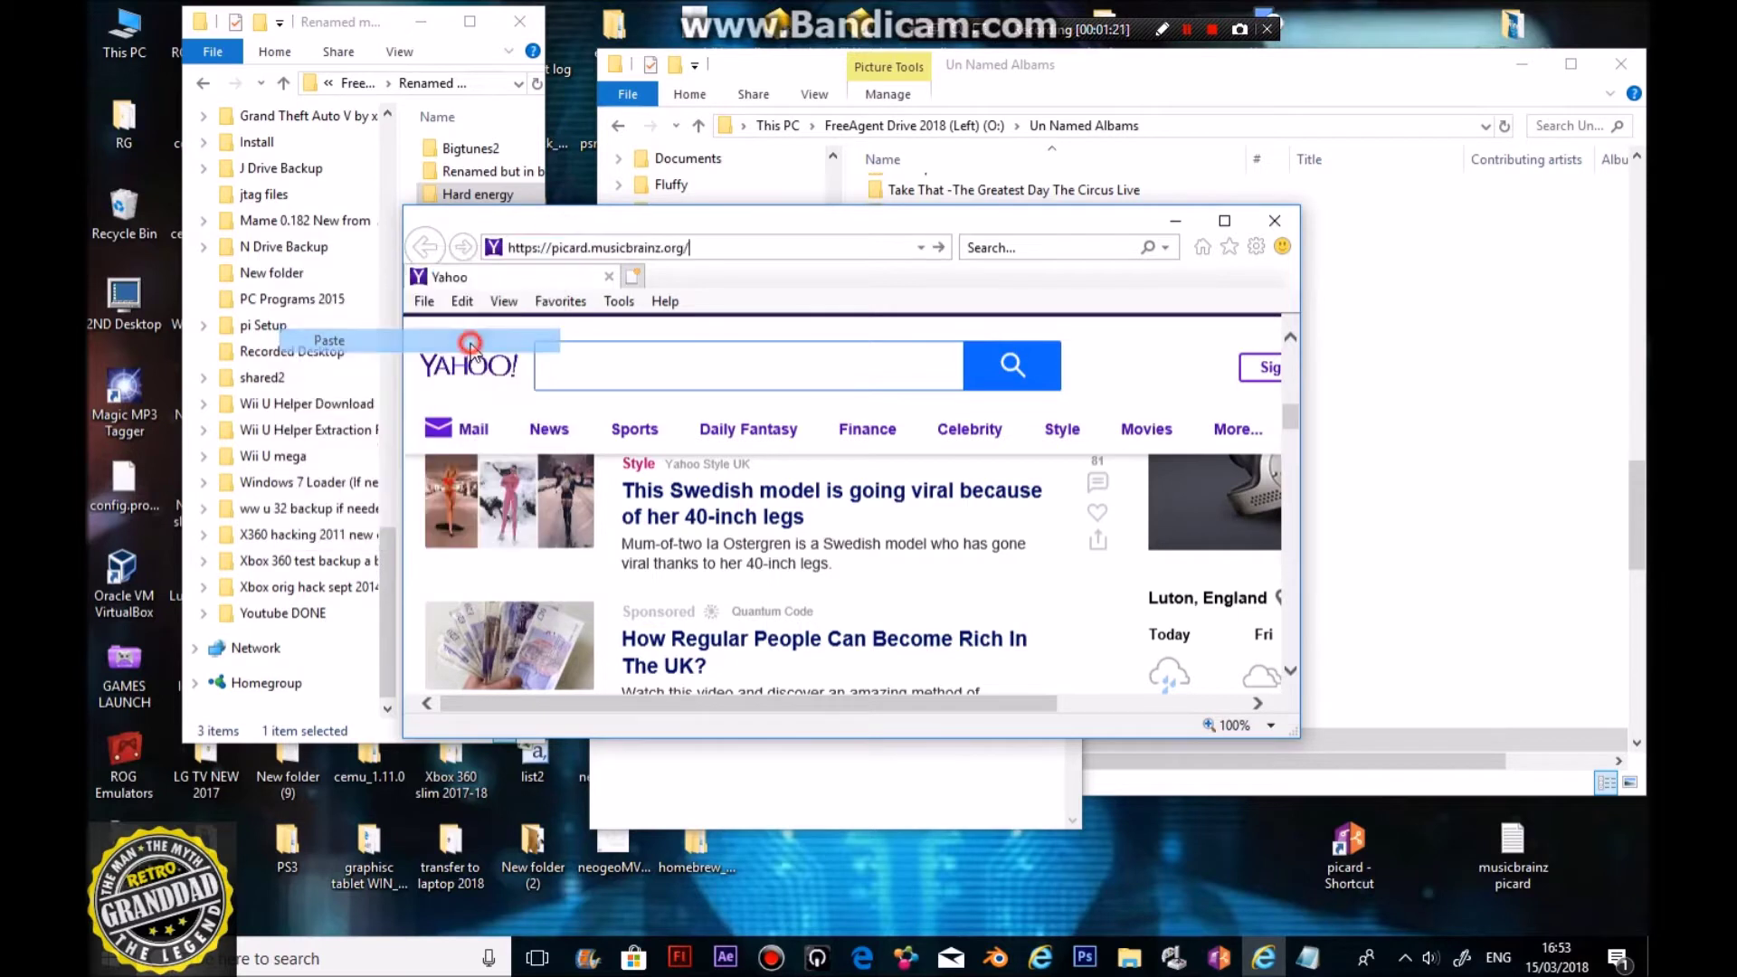
click(940, 249)
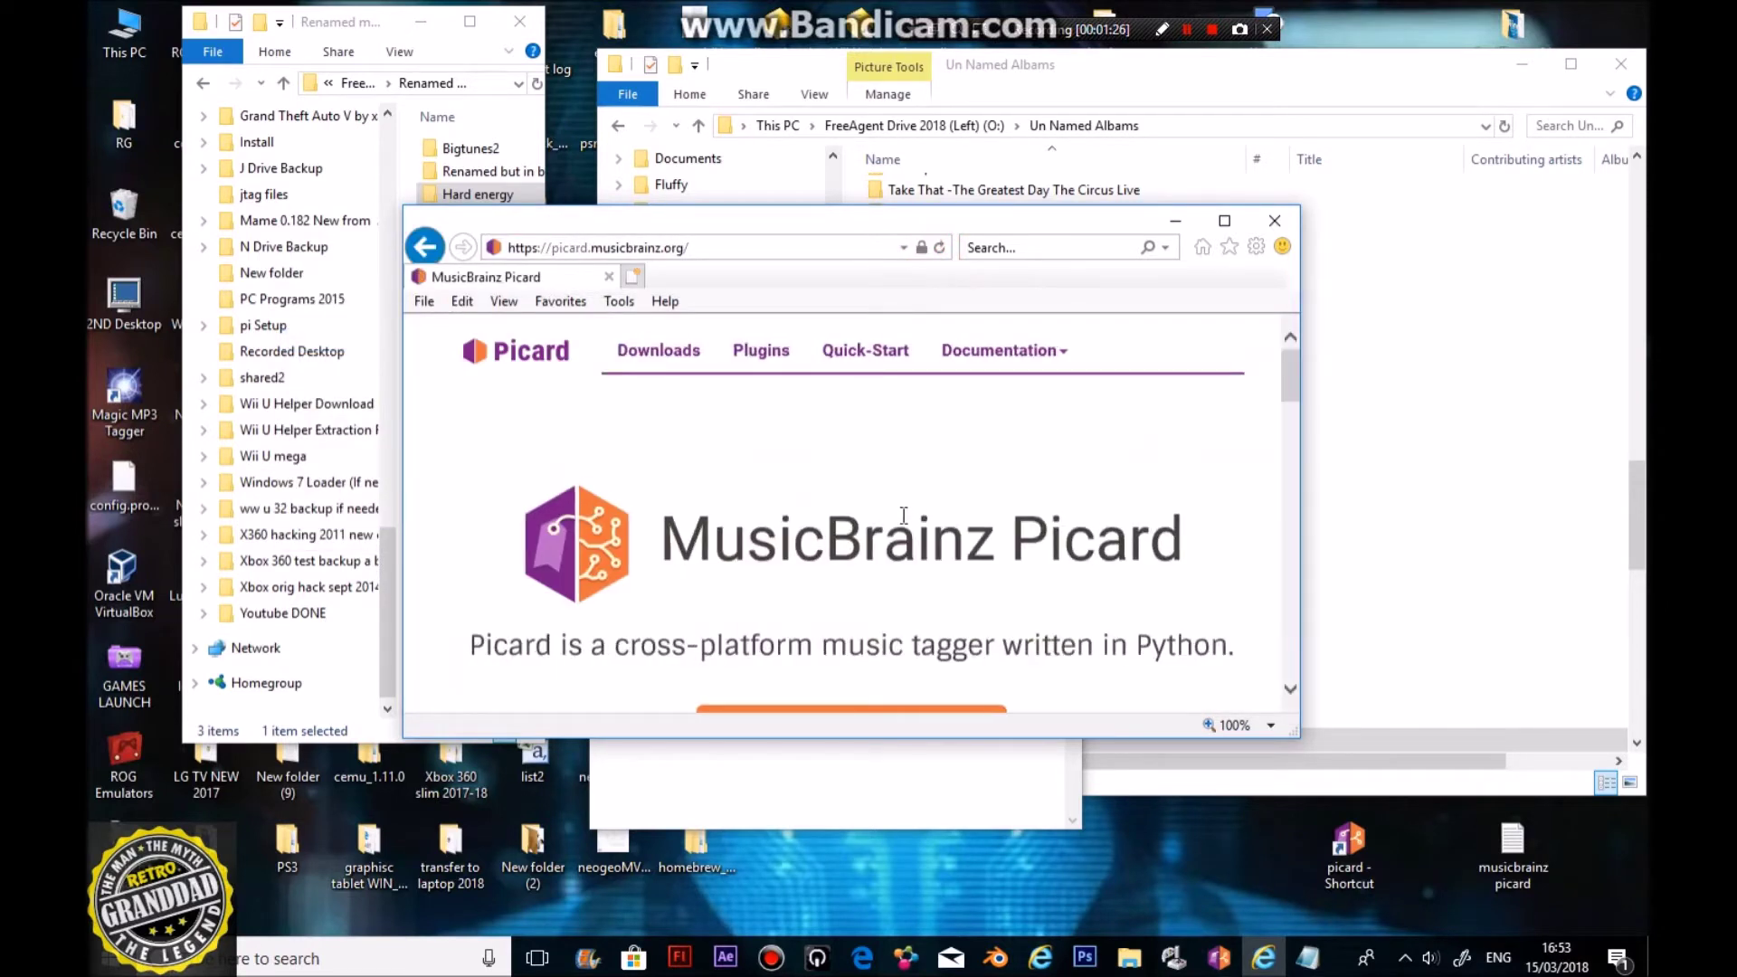
Step: Download the Picard v1.4.2 installer for Windows, using Save as to store it on the desktop
scroll(904, 516, down, 1)
scroll(901, 528, down, 2)
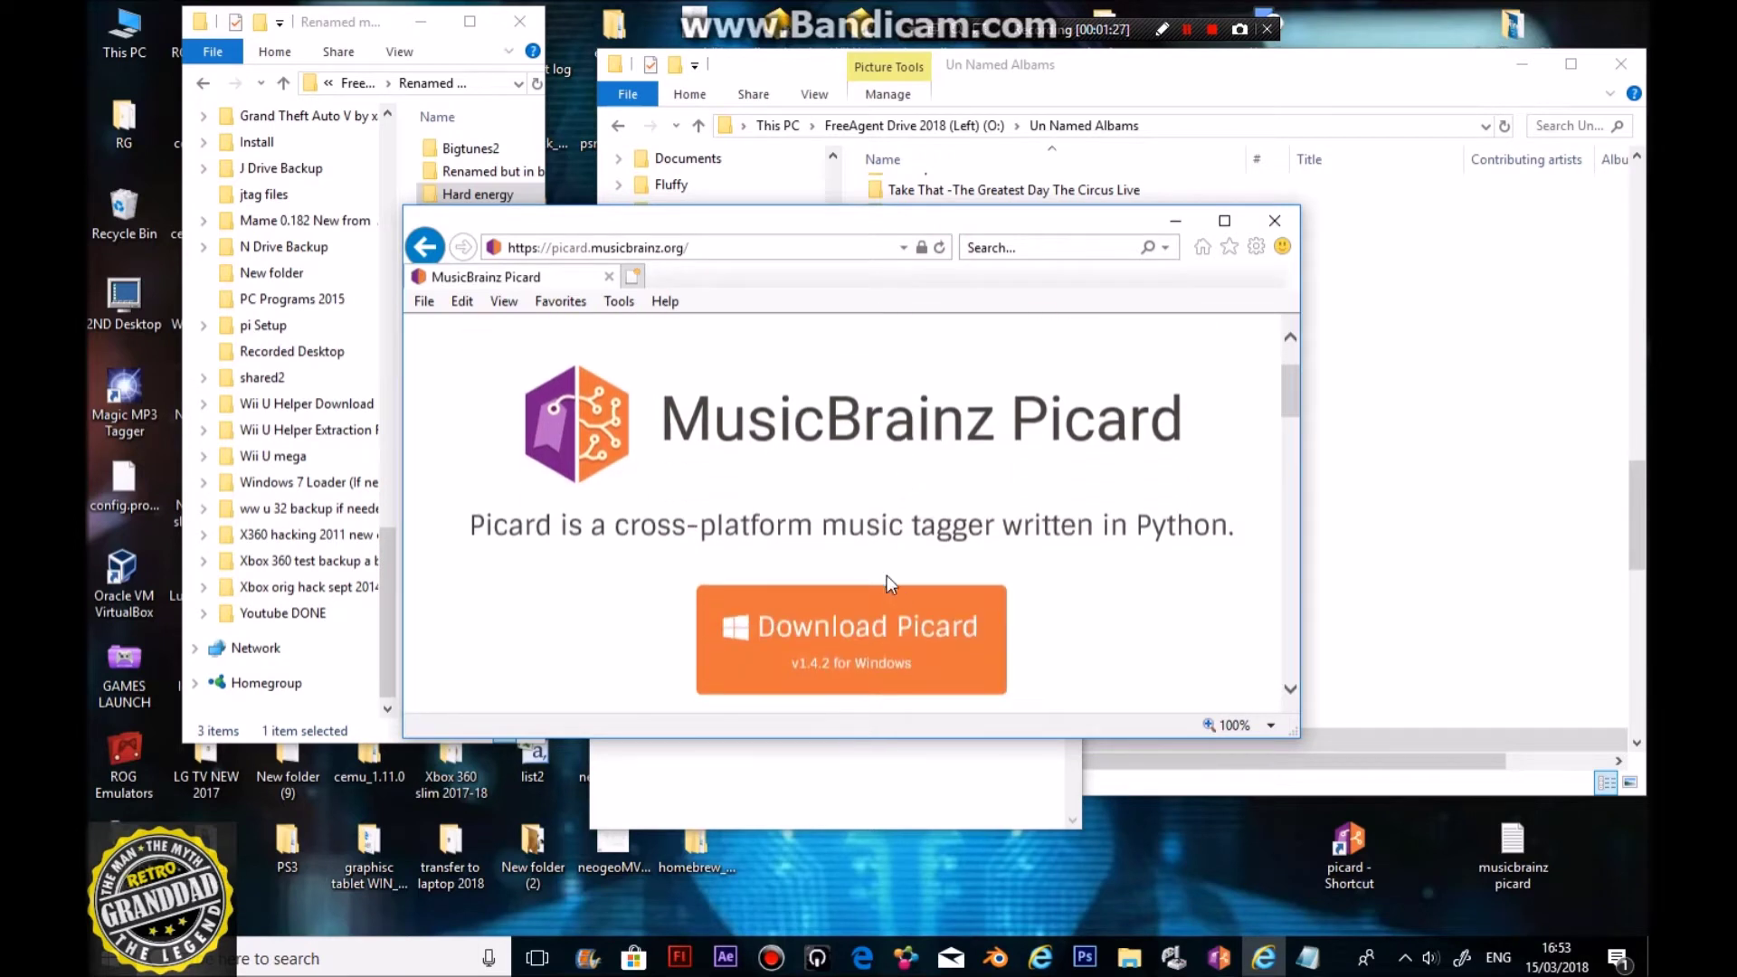
click(897, 606)
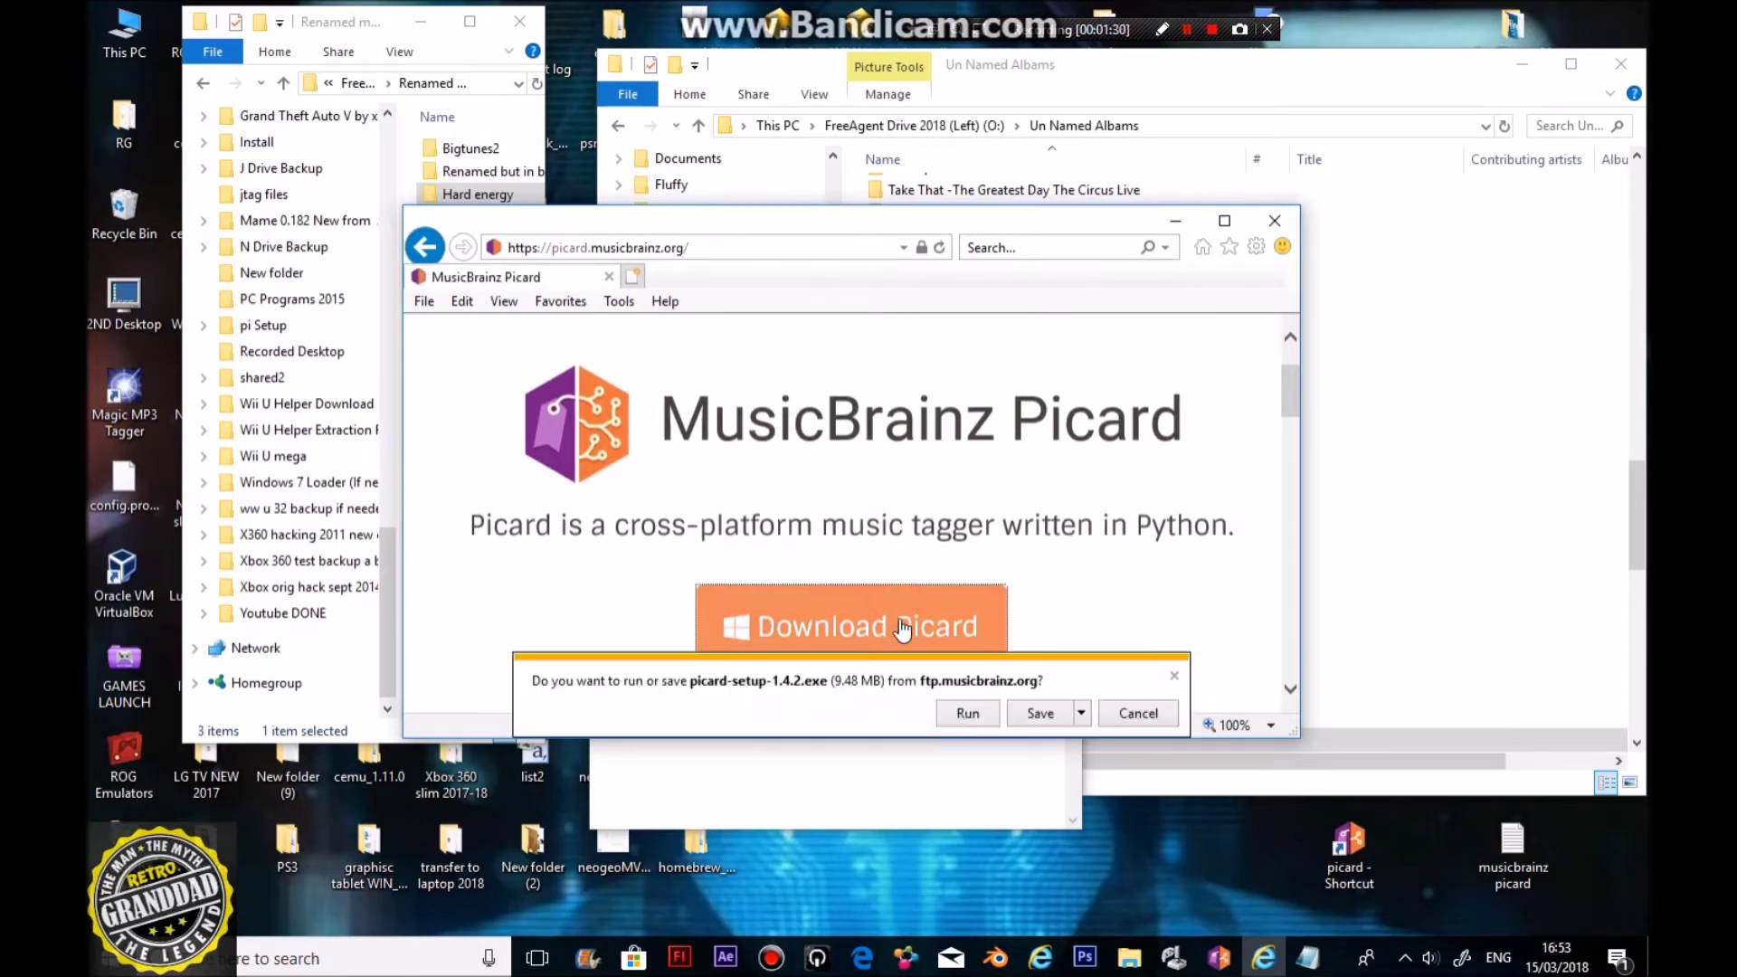
click(1080, 714)
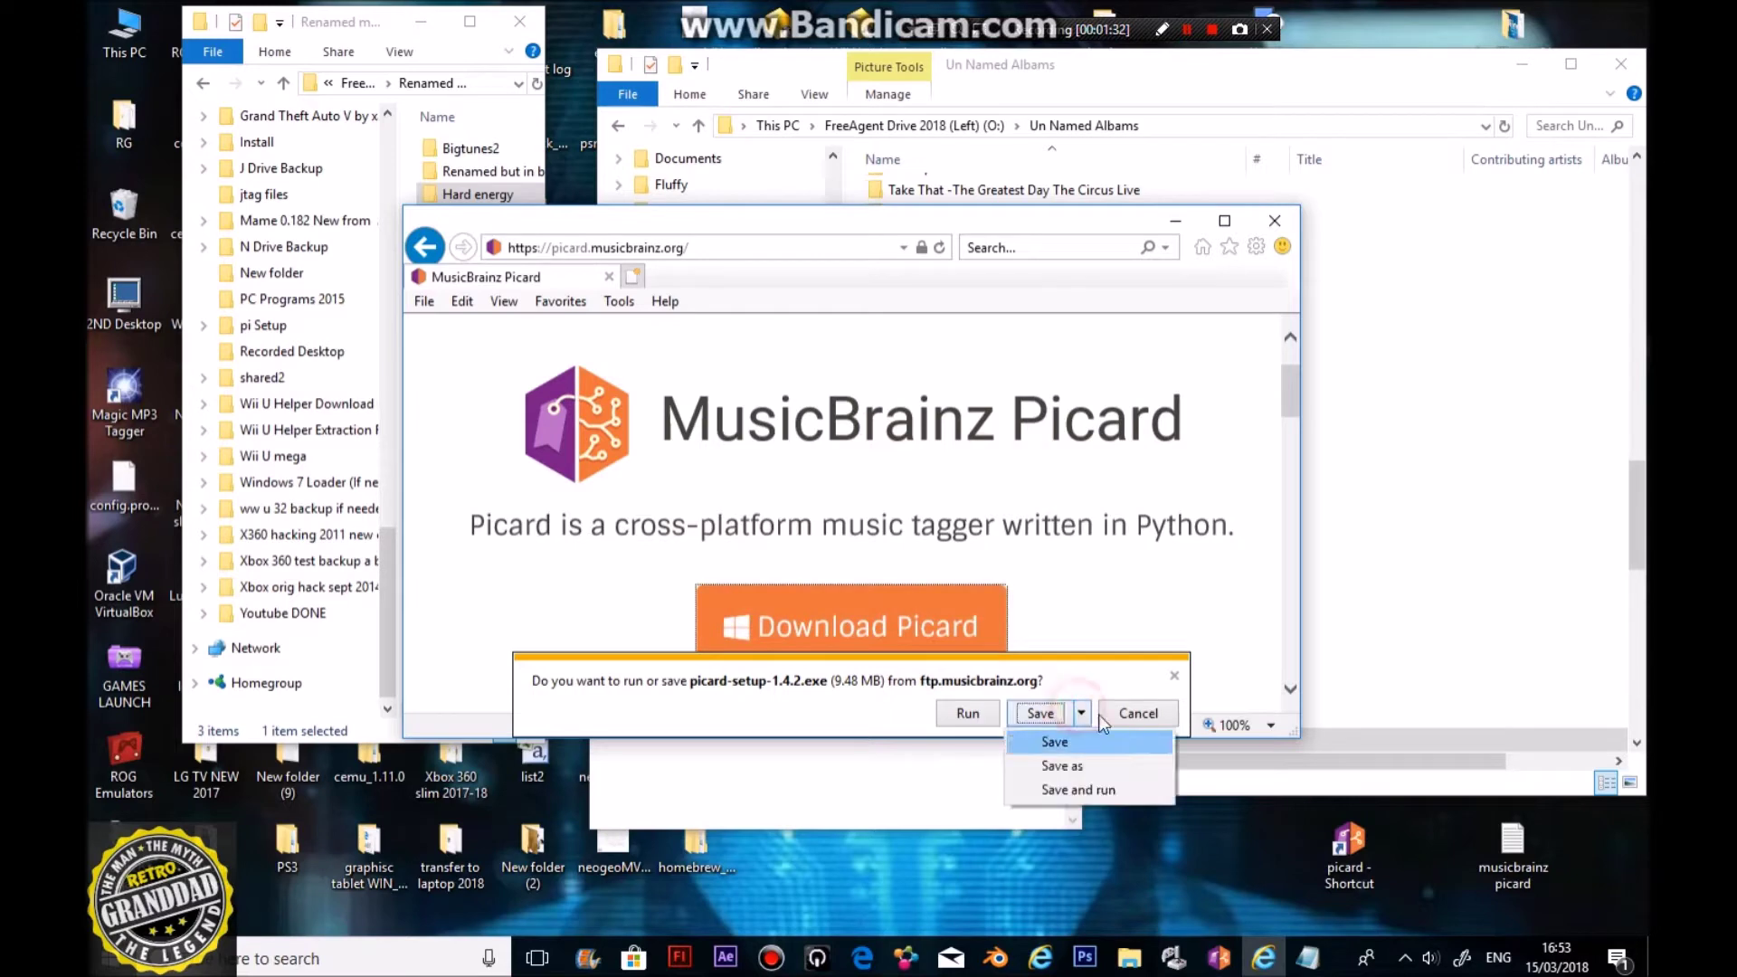
click(1077, 766)
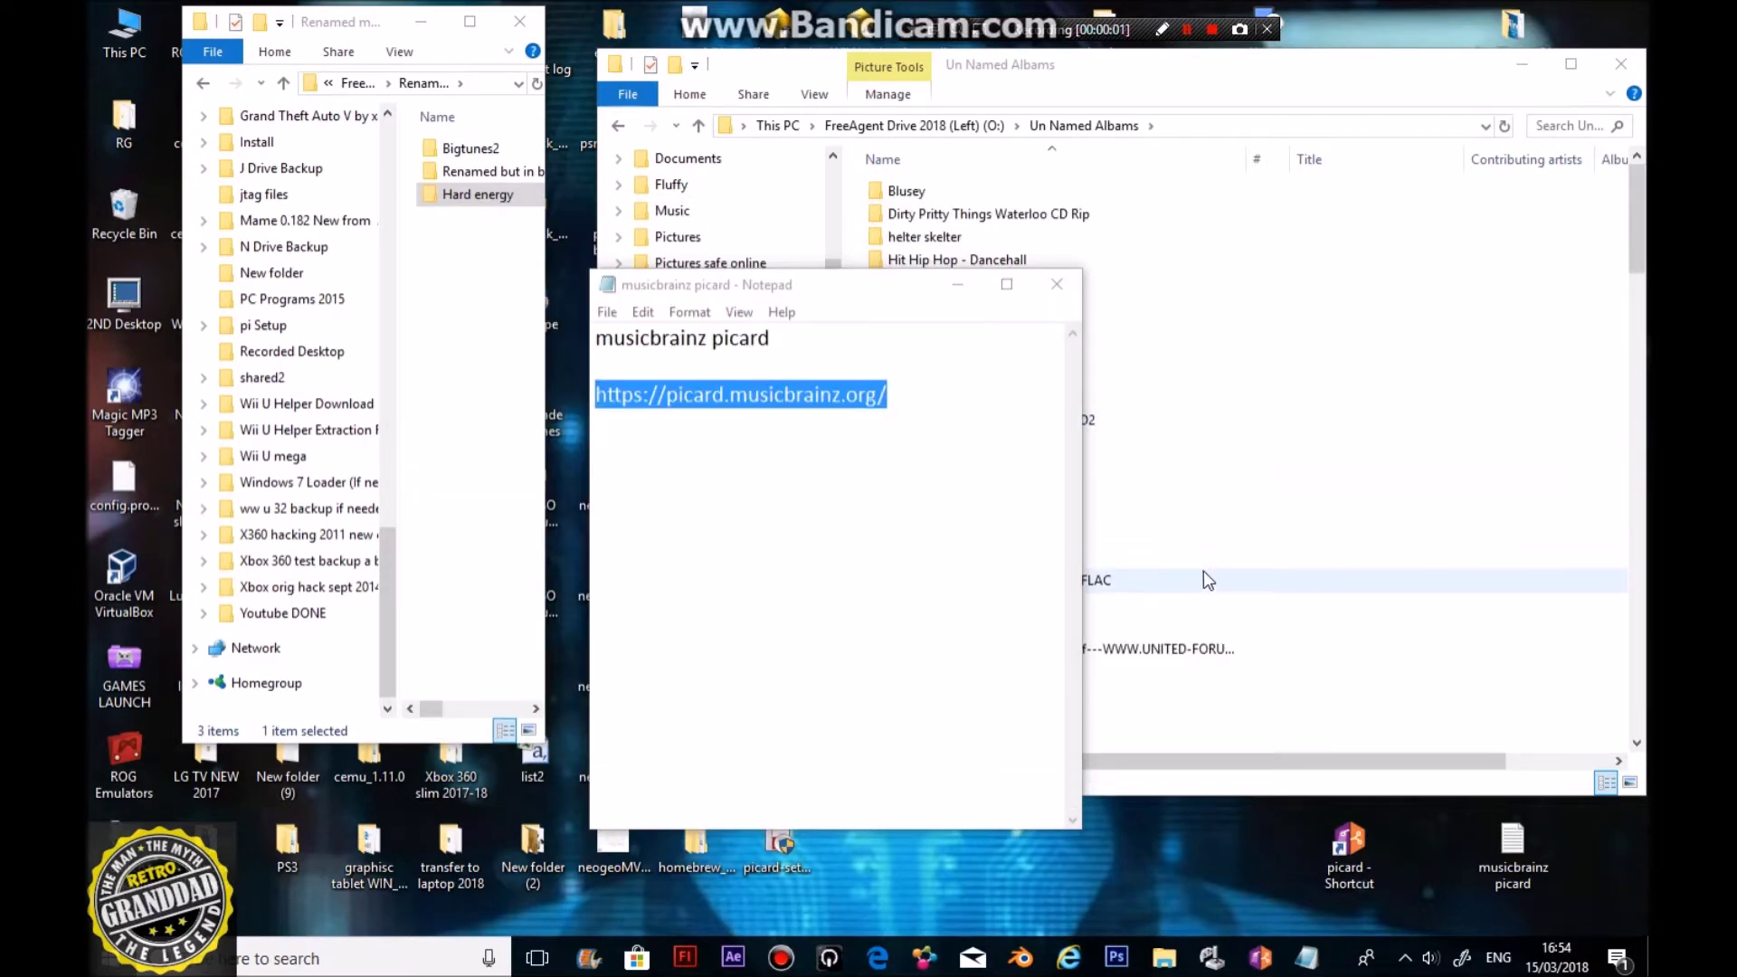
Step: Launch MusicBrainz Picard from its desktop shortcut, reposition its window, and review the plugins list in its options
double_click(1373, 843)
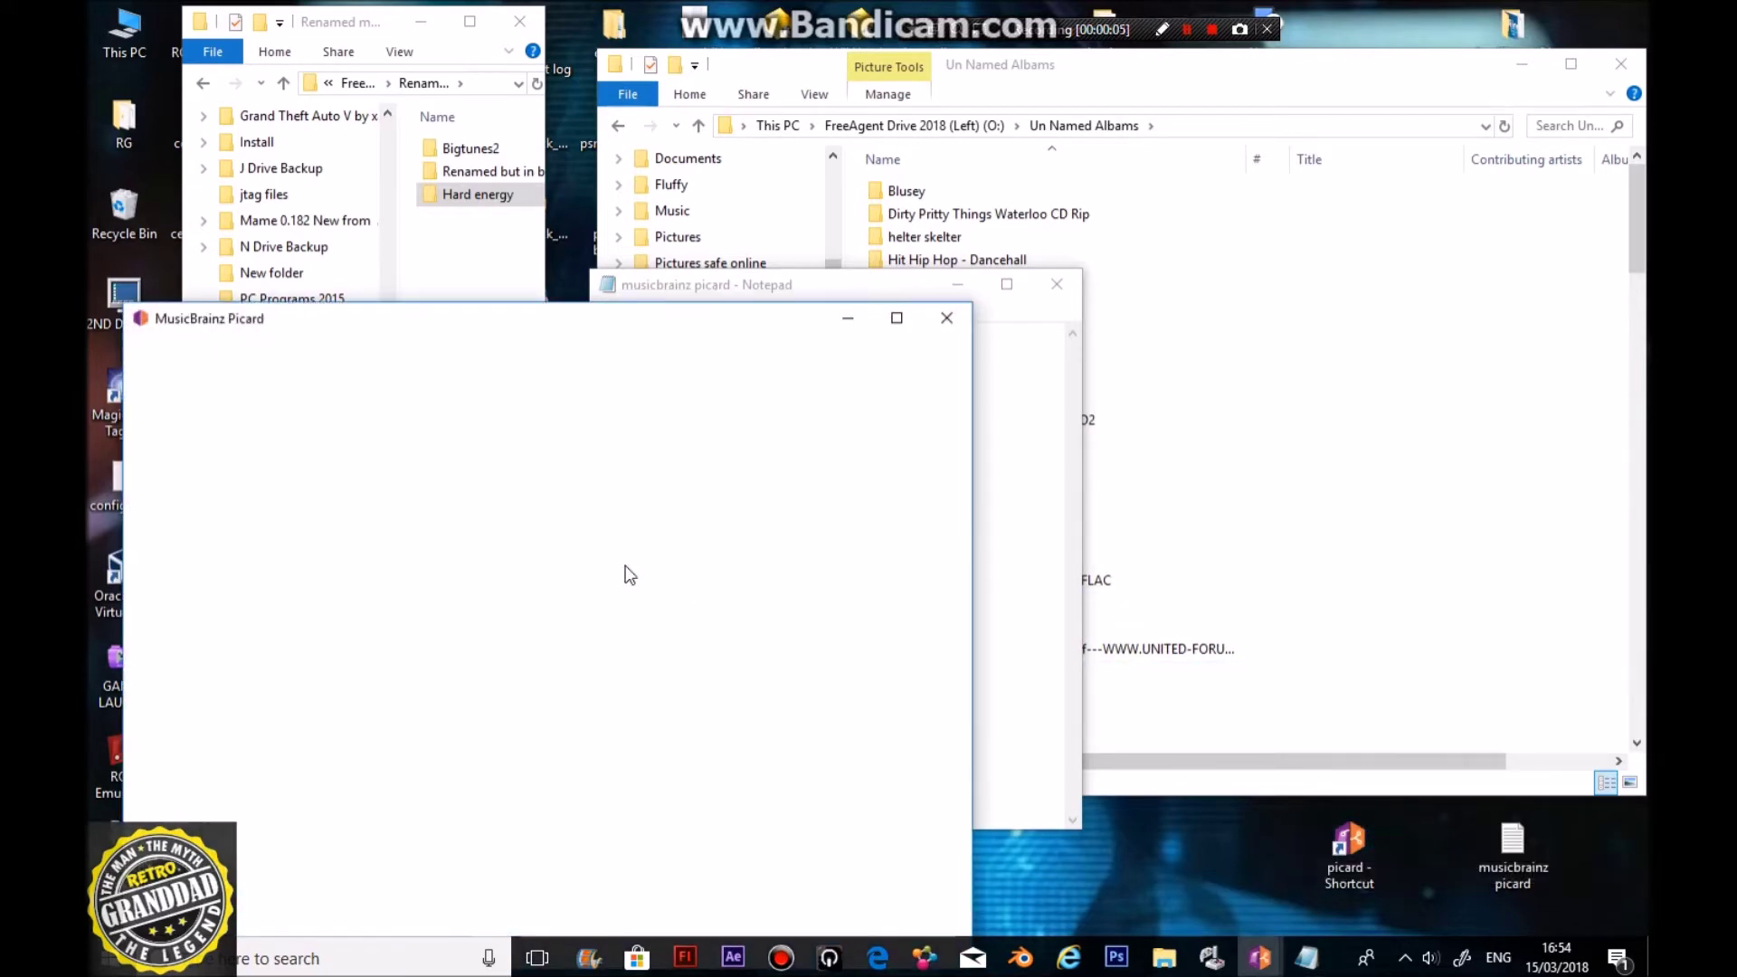
drag(410, 324, 747, 90)
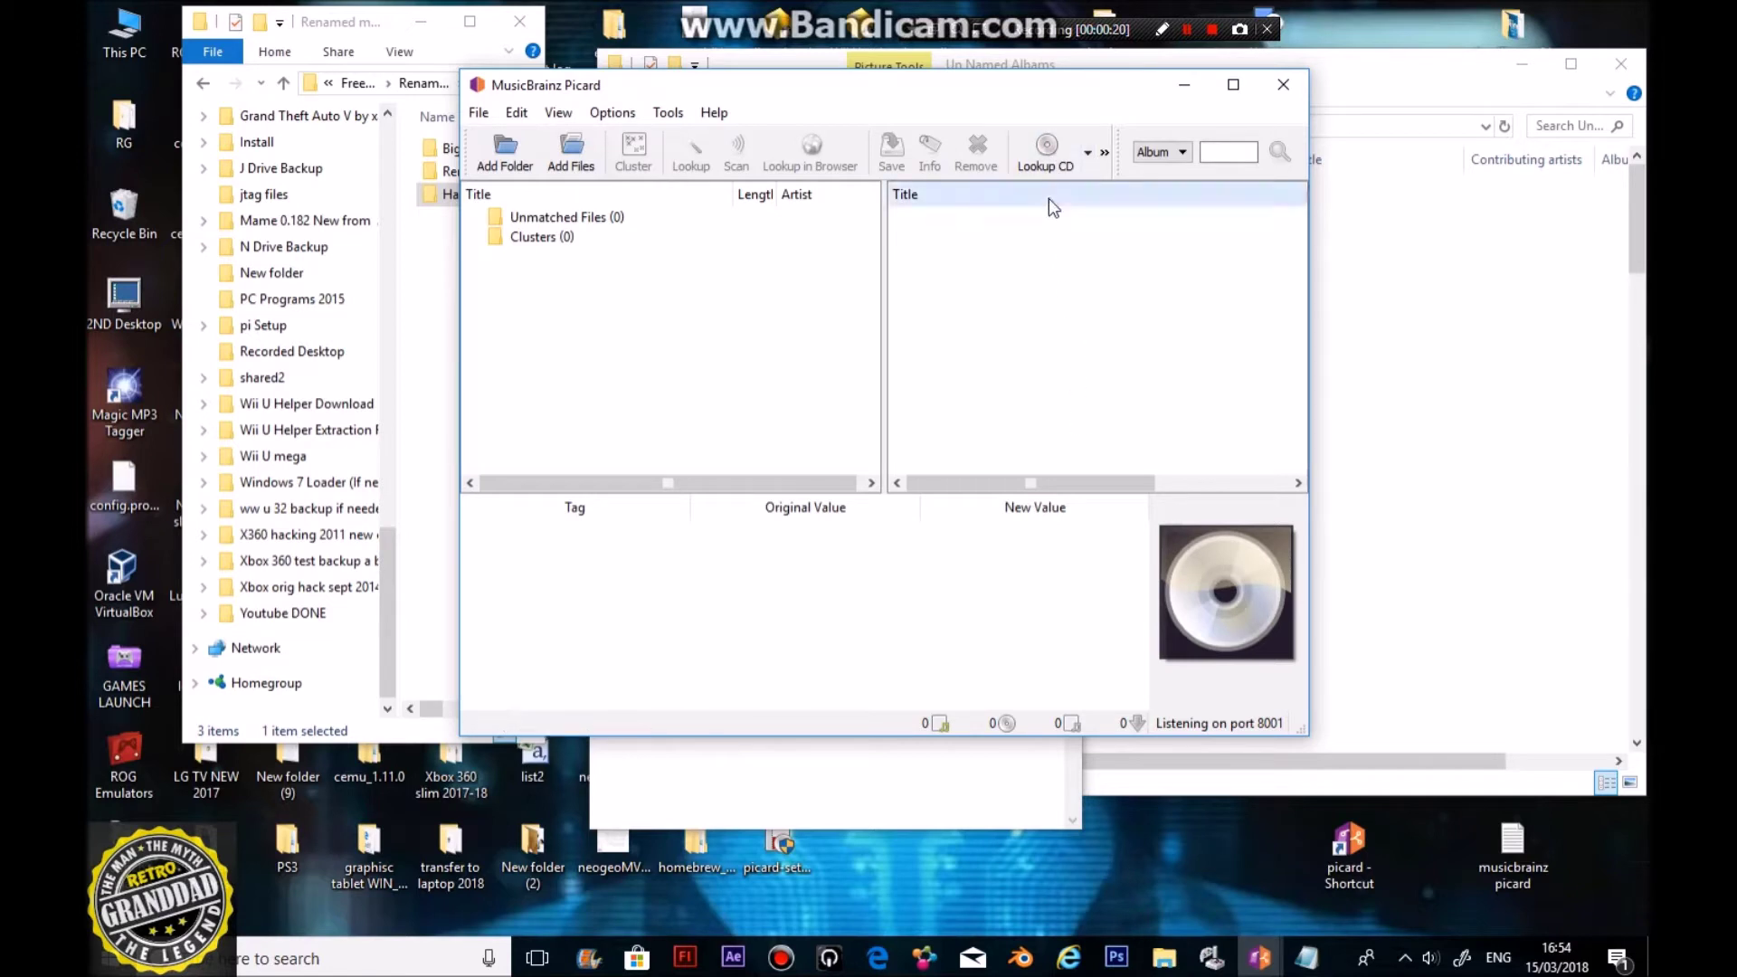
click(612, 112)
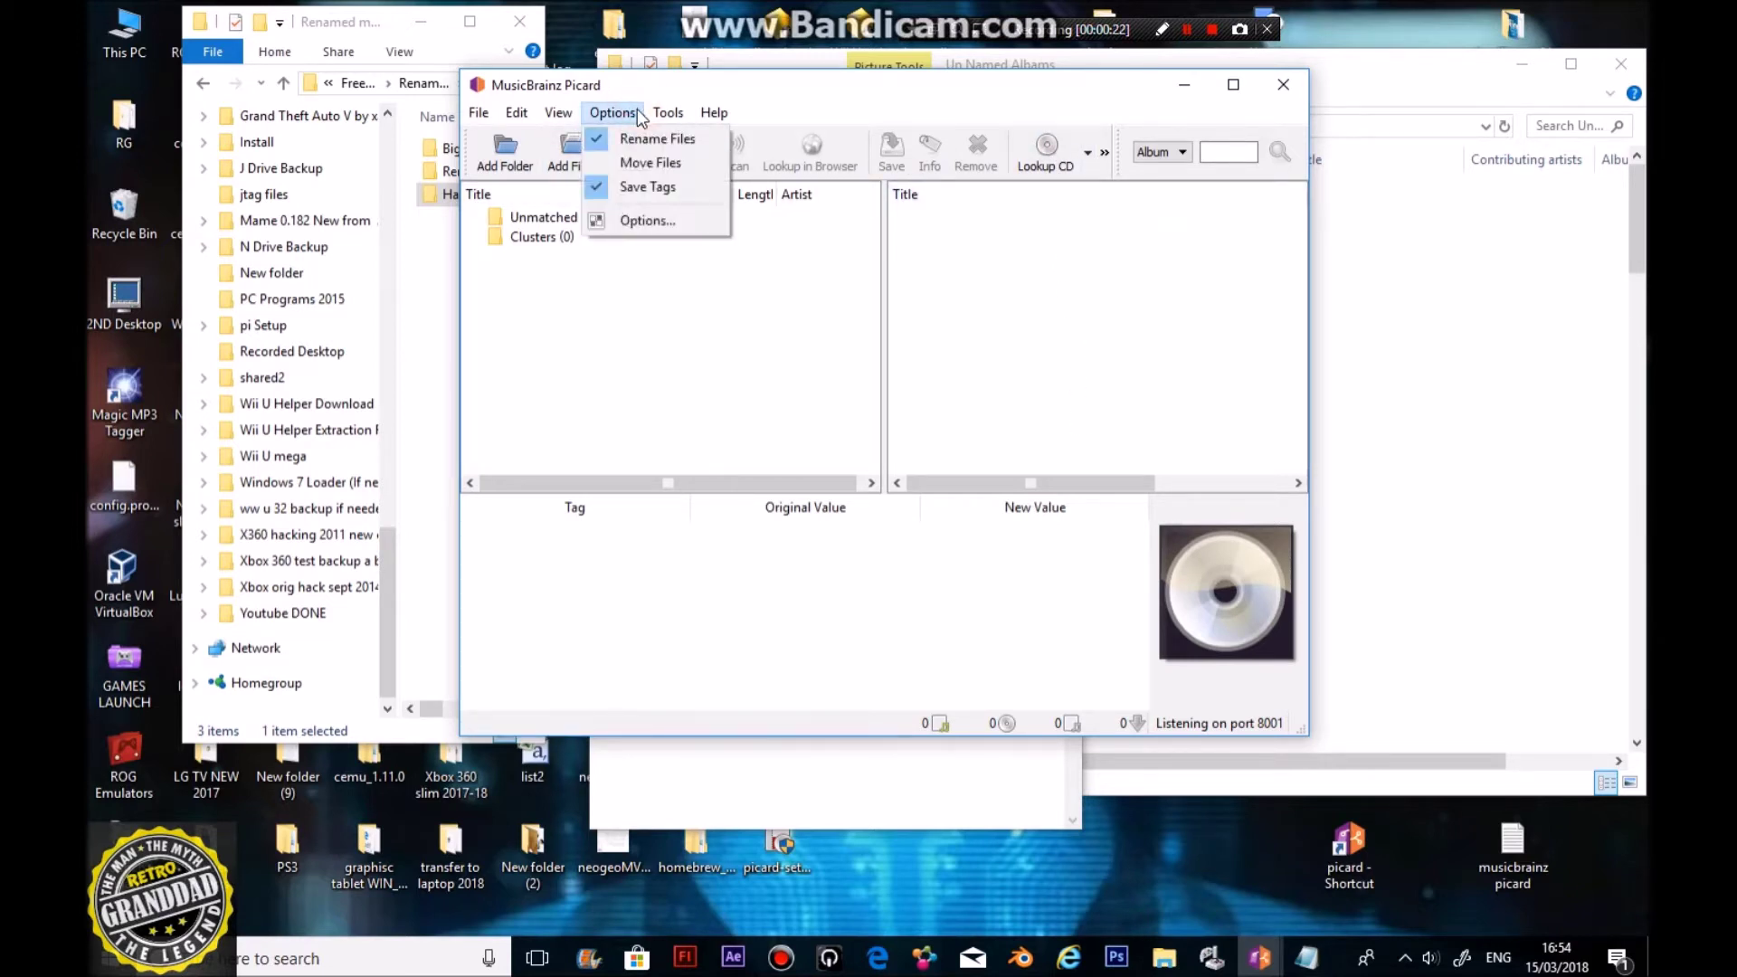
click(661, 229)
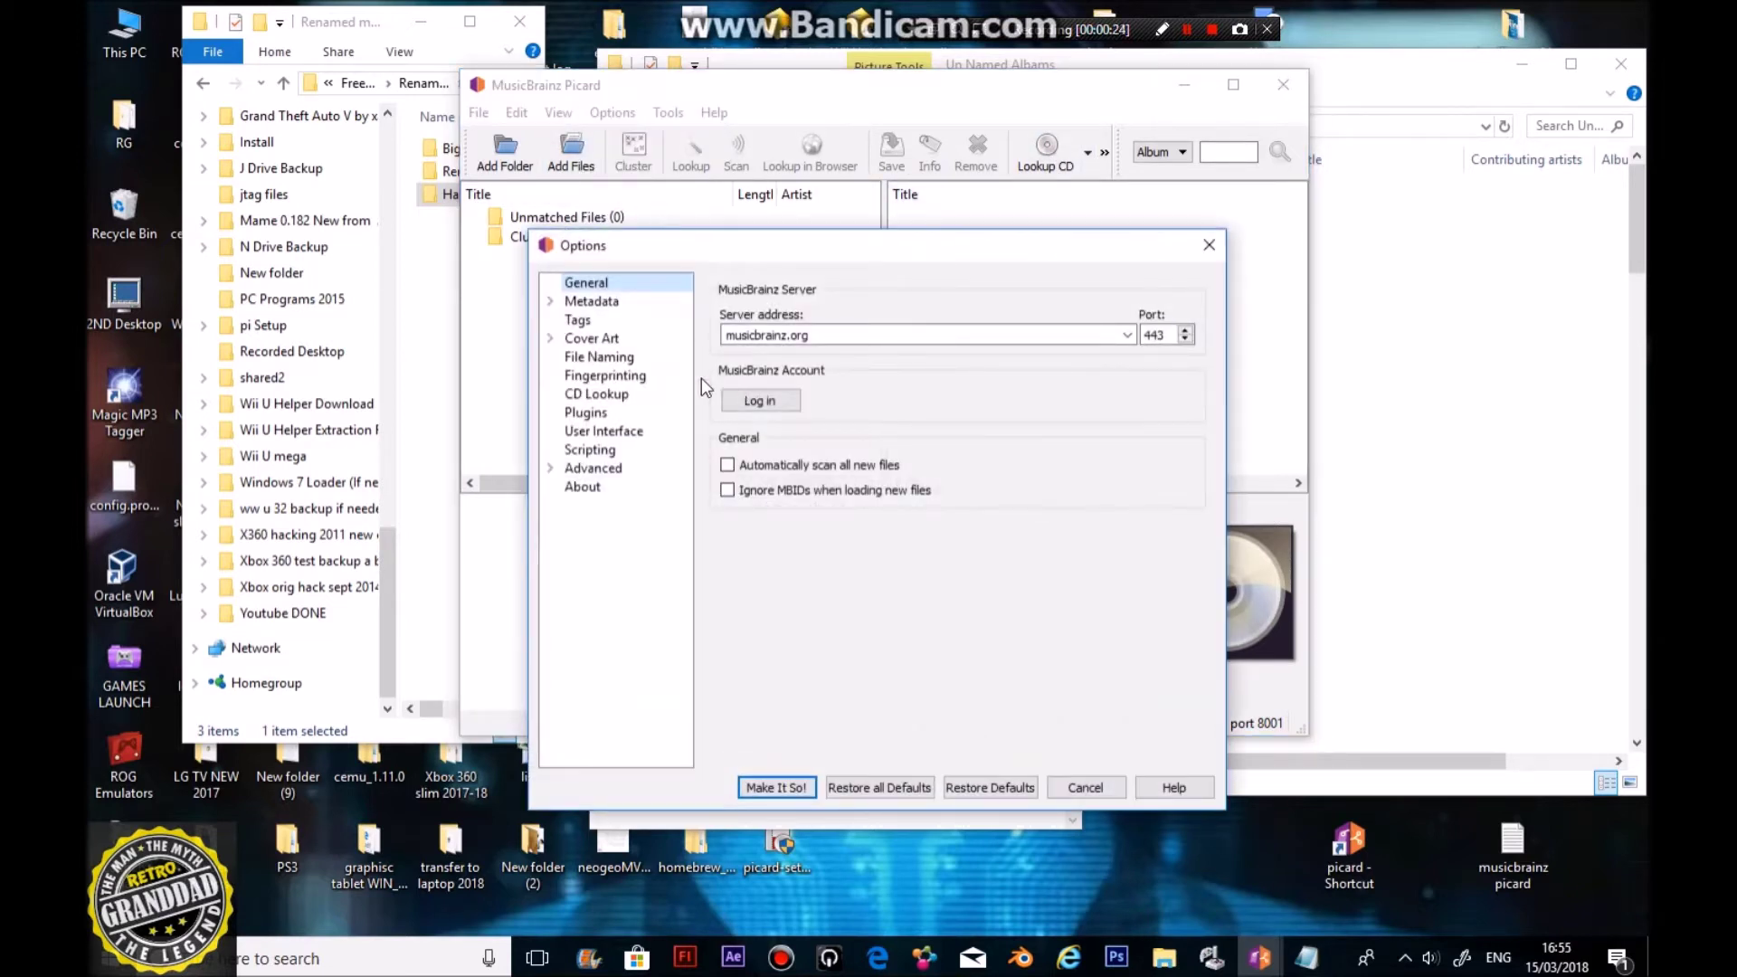
click(586, 412)
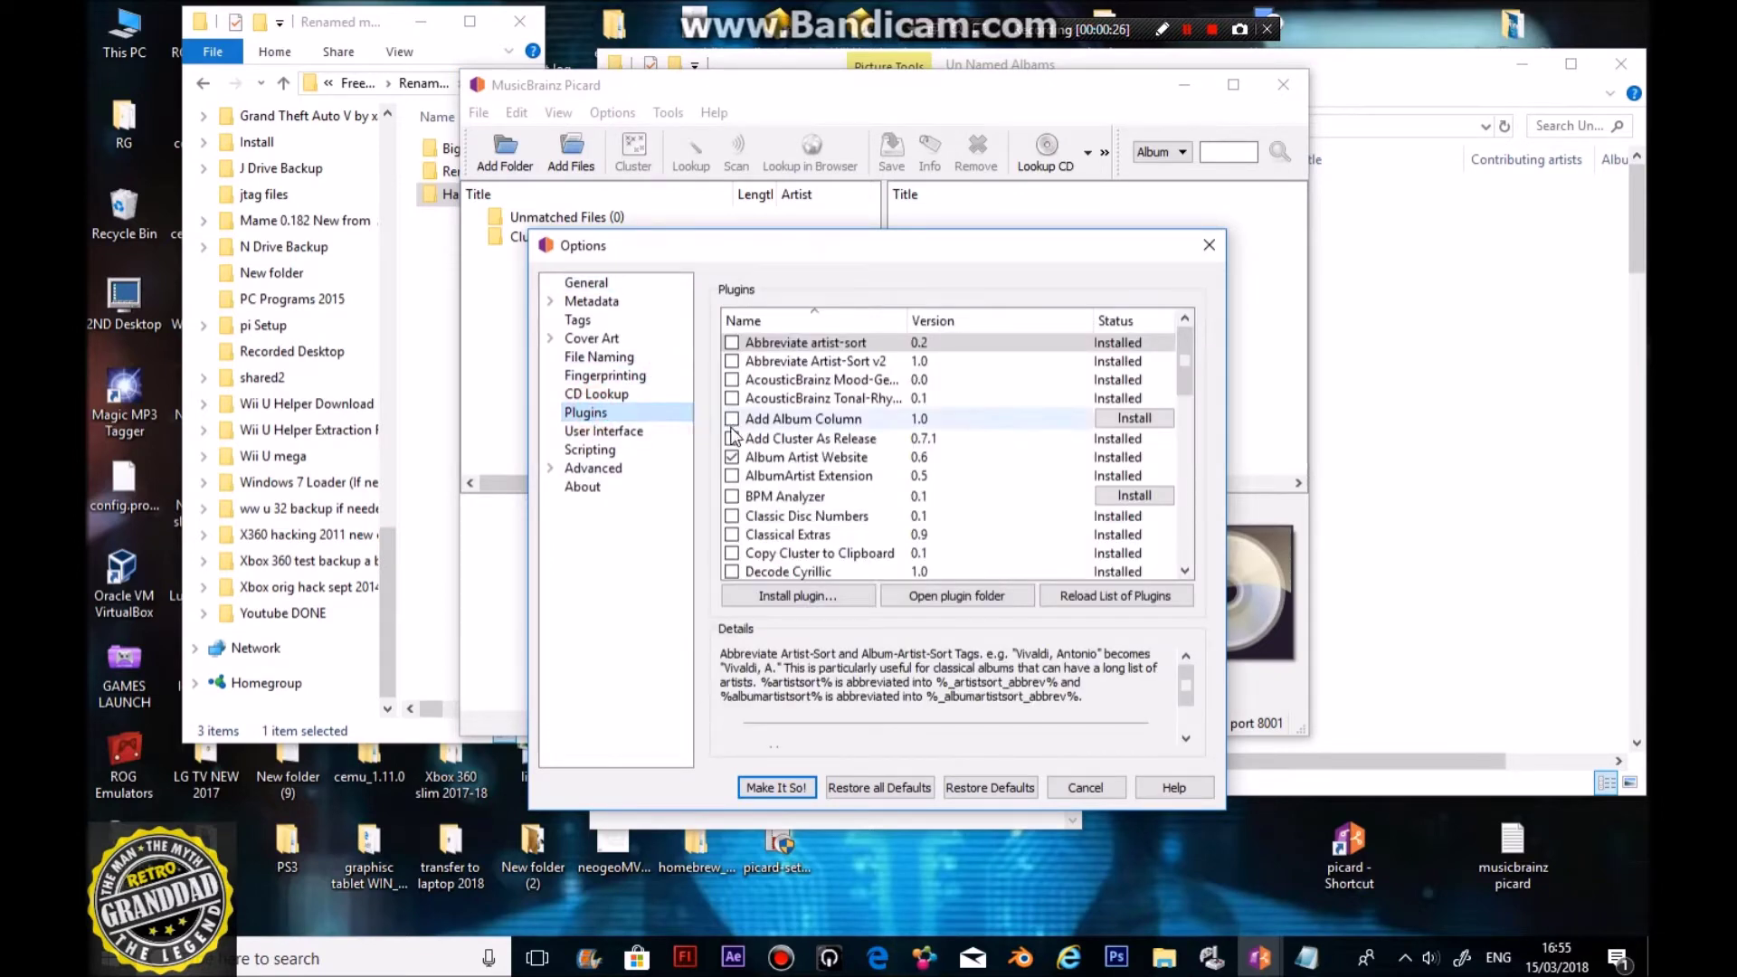
scroll(769, 480, down, 15)
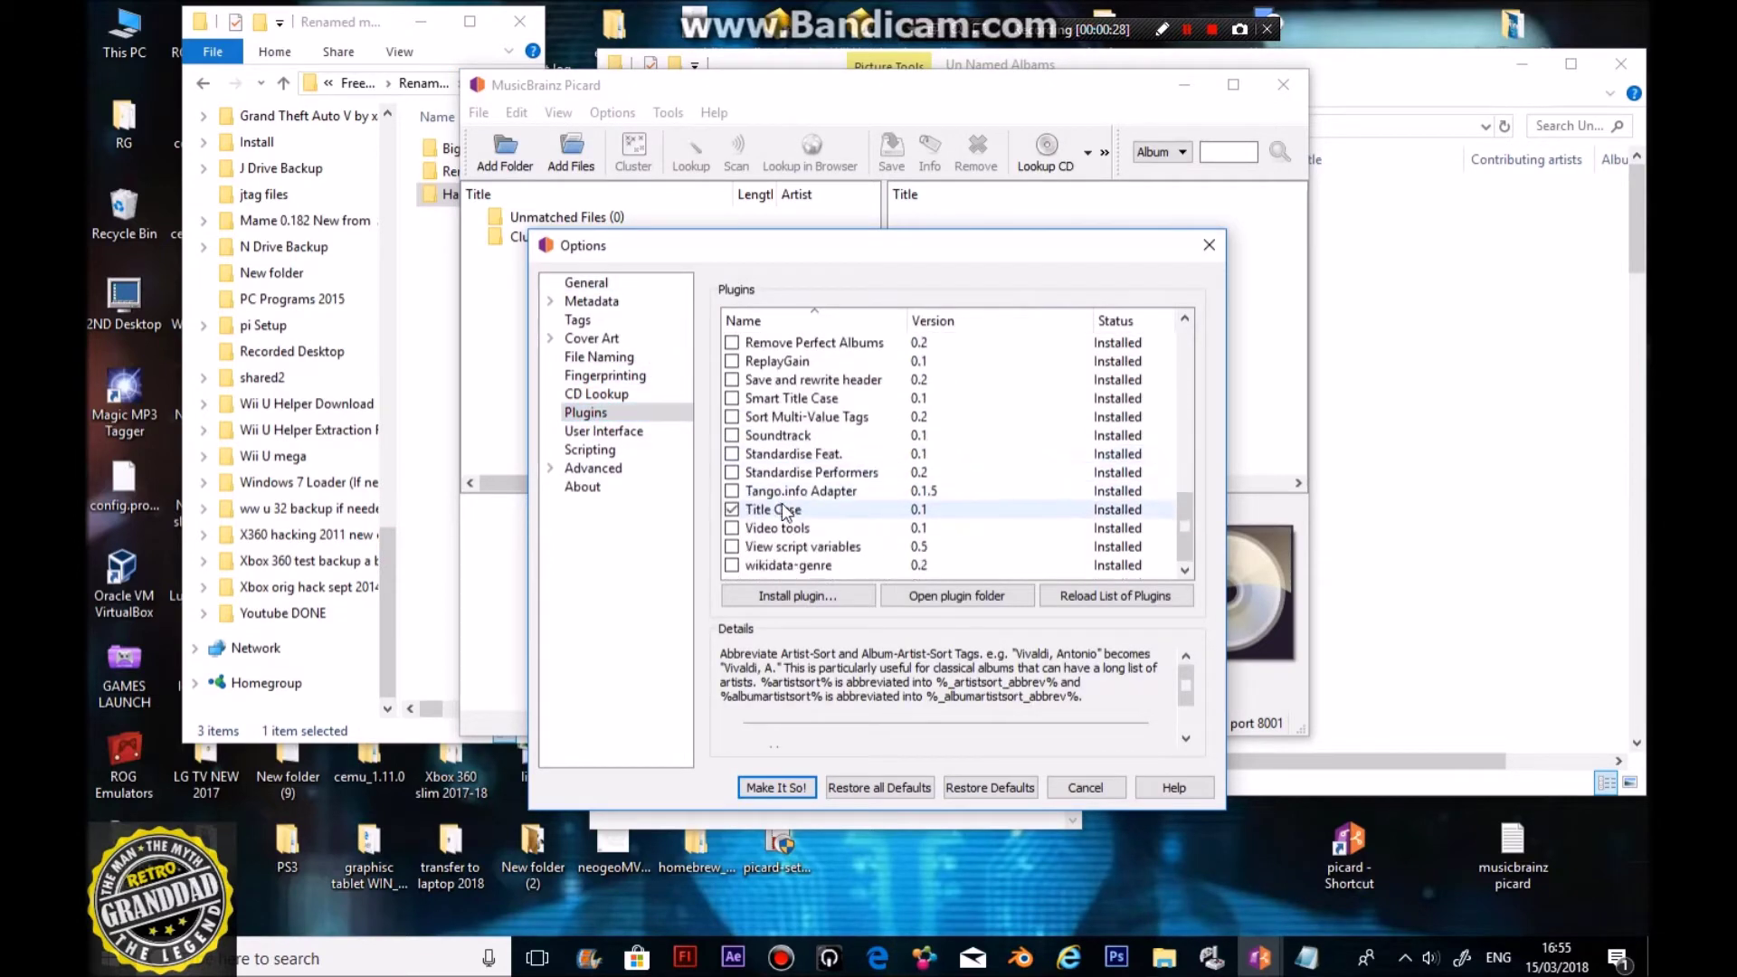
scroll(783, 503, up, 15)
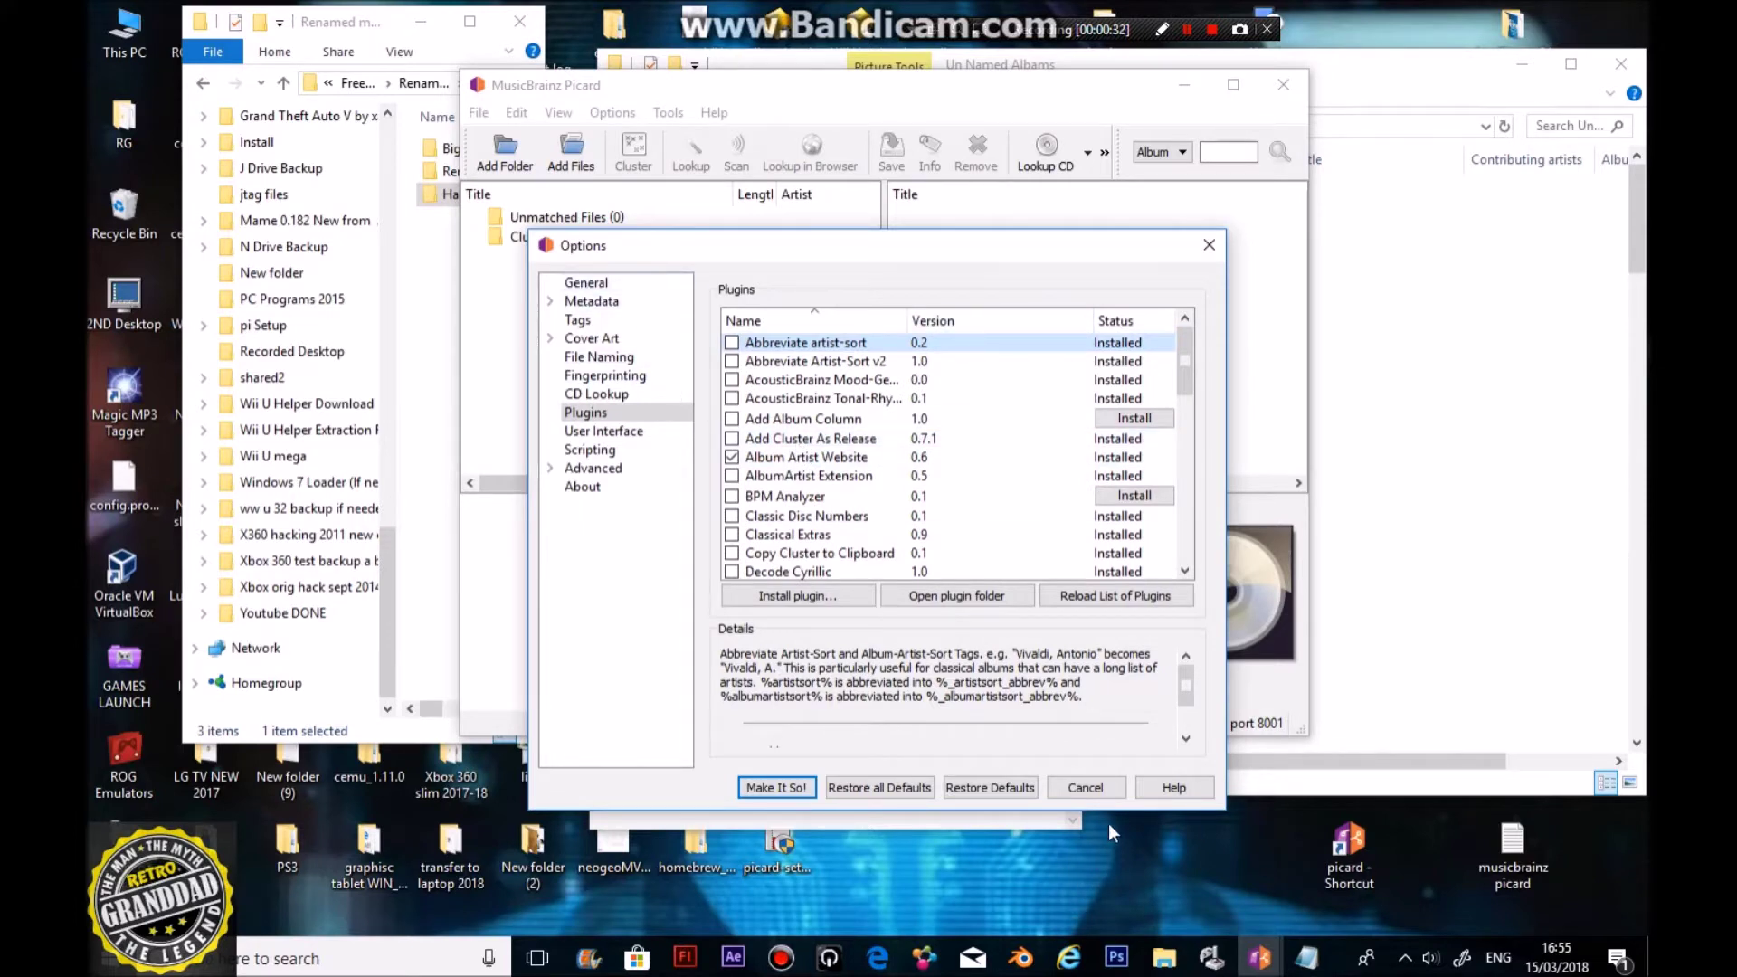
Step: Review the descriptions of the Add Album Column, Album Artist Website and Classical Extras plugins, and leave the options without applying changes
click(751, 420)
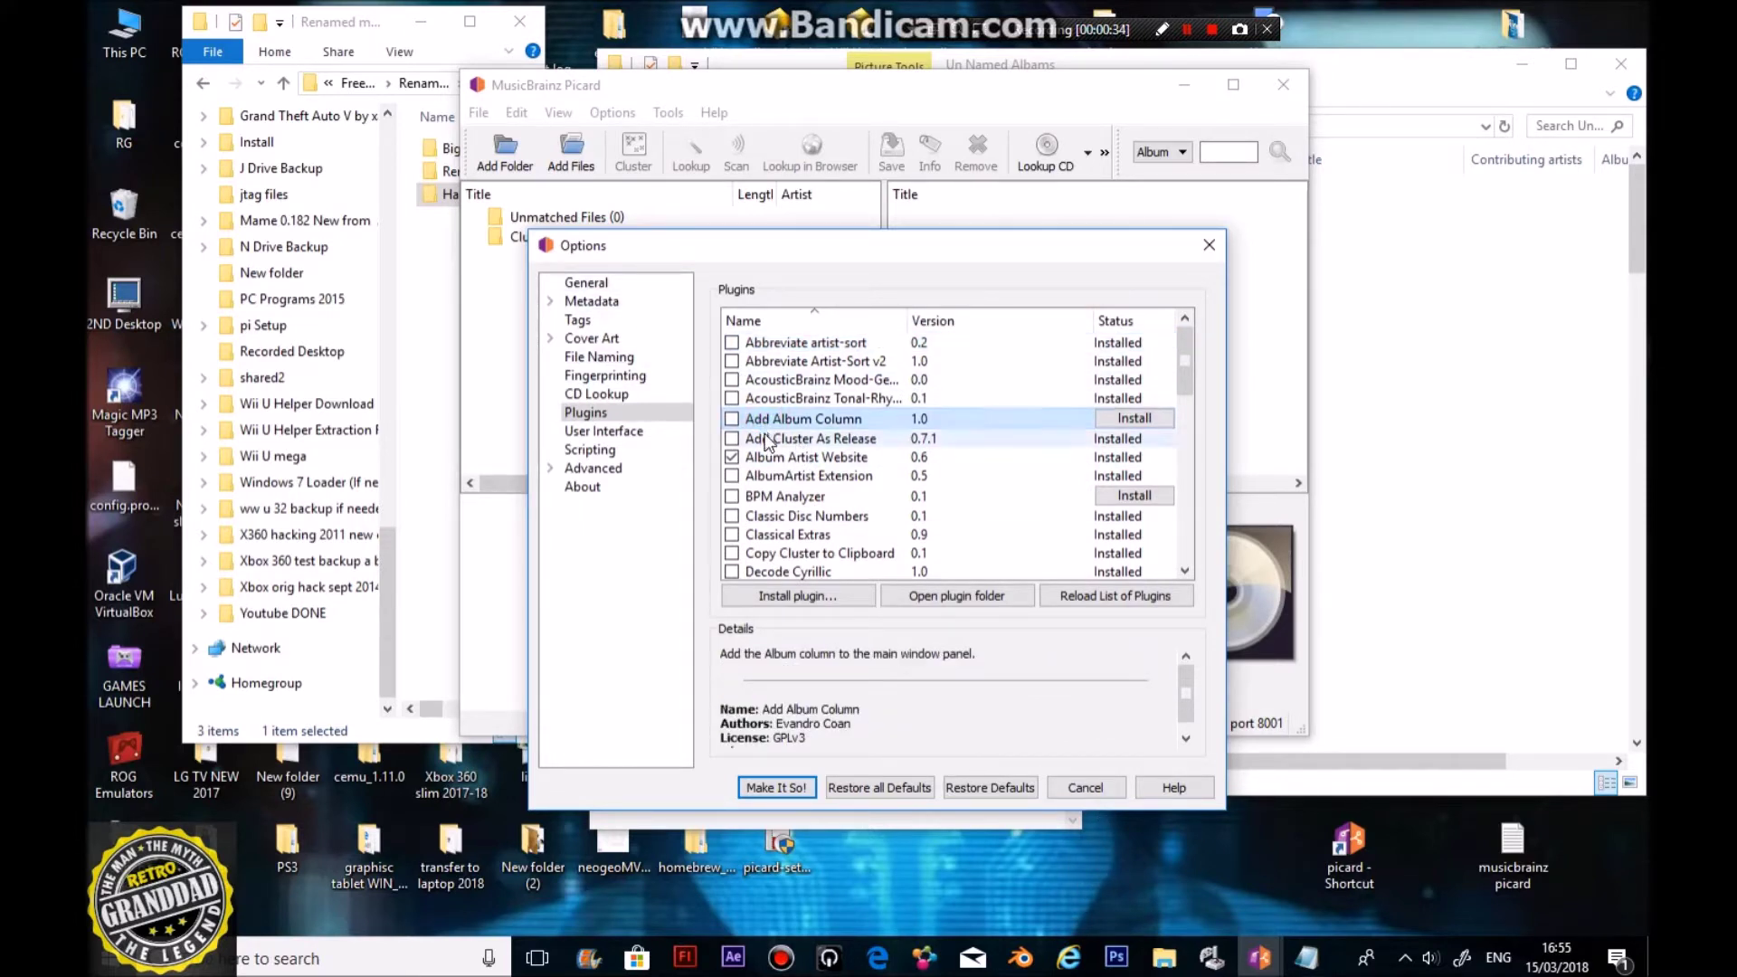
click(763, 458)
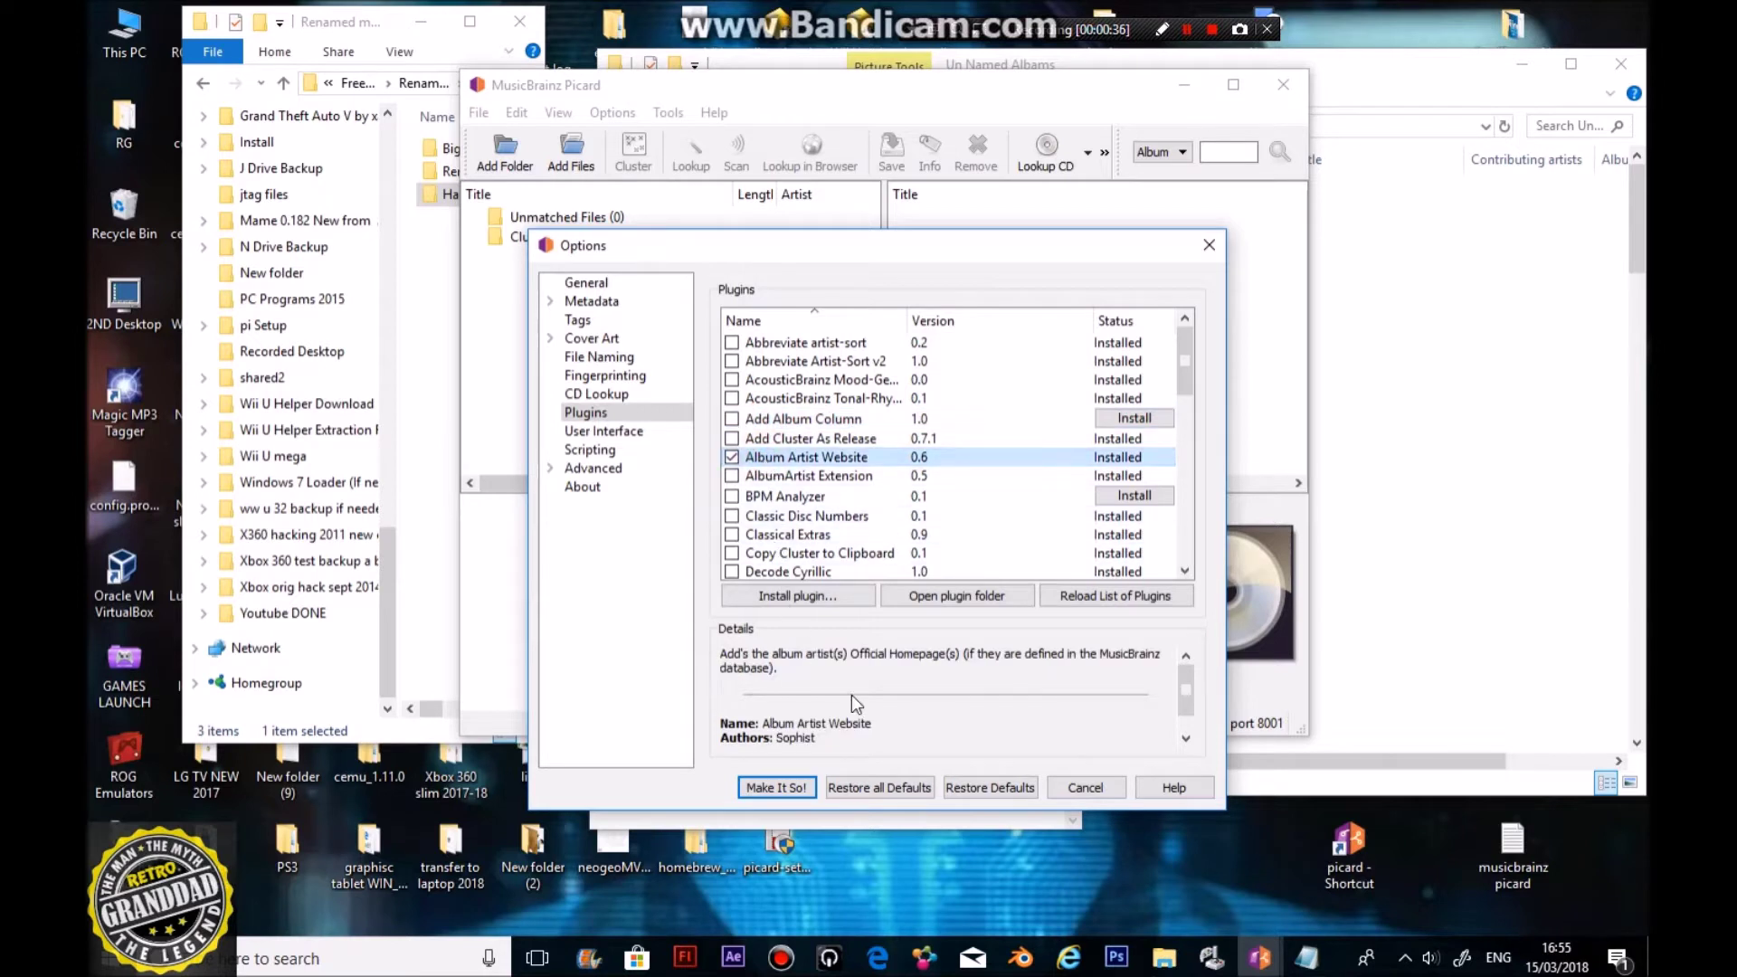
click(787, 534)
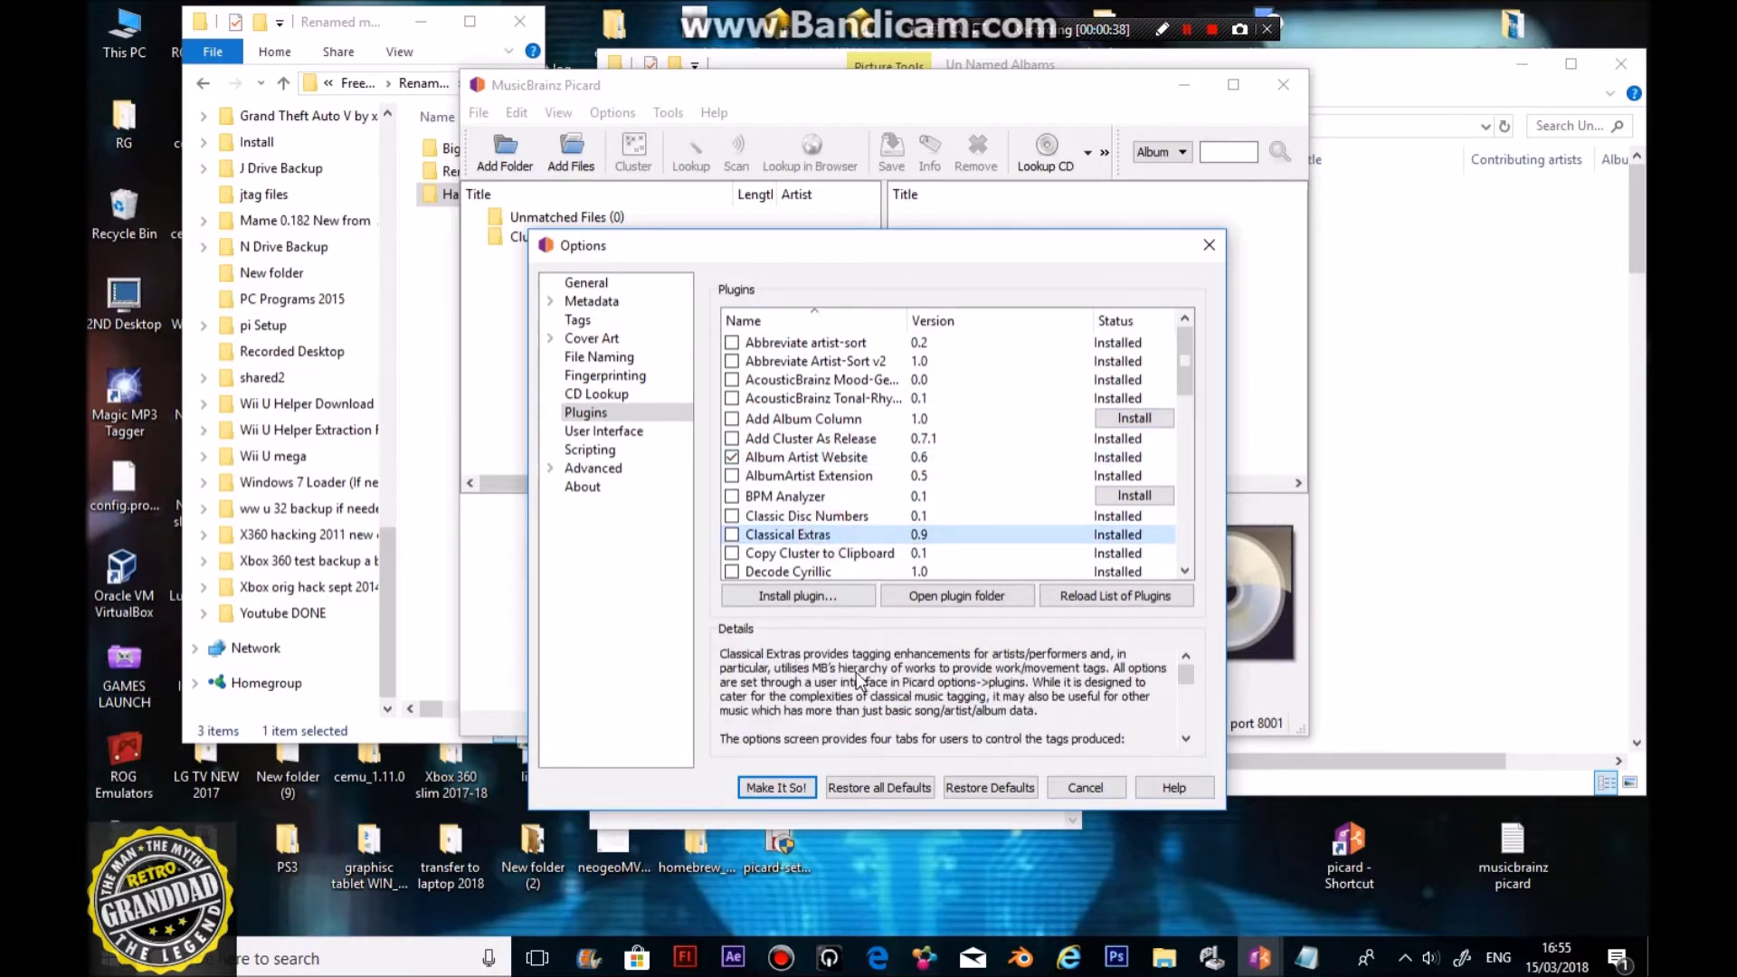
click(1088, 790)
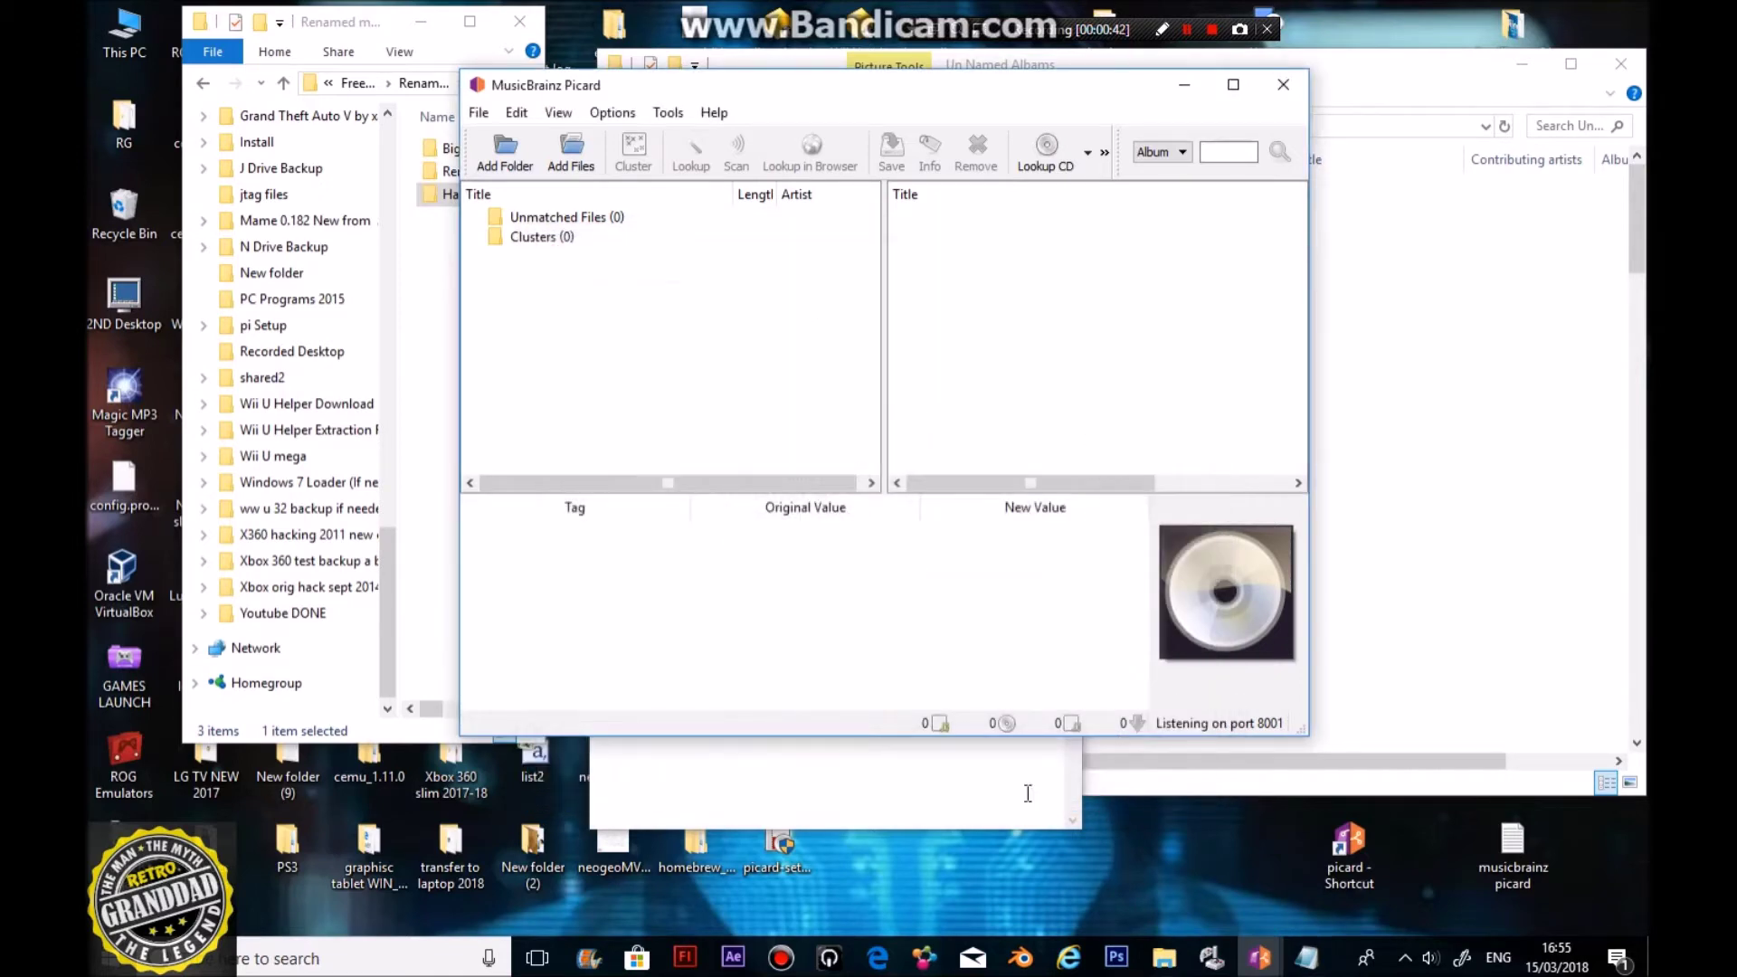
Step: Check the CD subfolders of the VA - 12 Inch 80's Love album in Un Named Albums and add the whole album folder to Picard
click(512, 148)
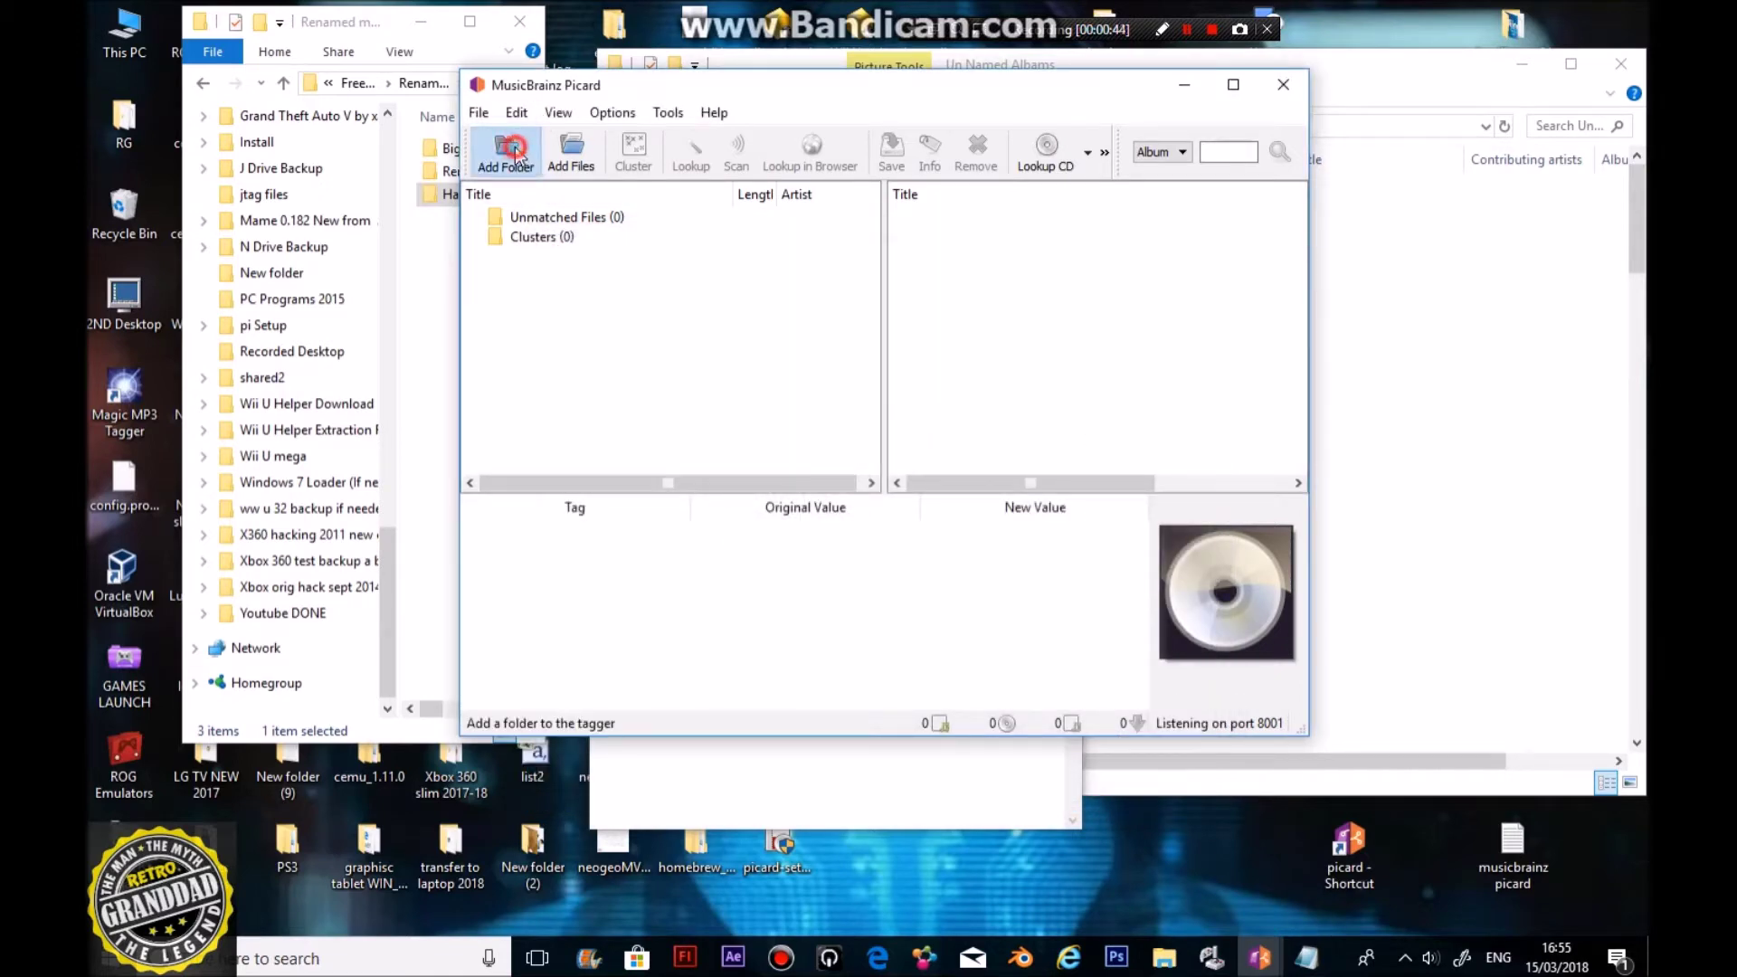
scroll(715, 362, down, 15)
click(724, 315)
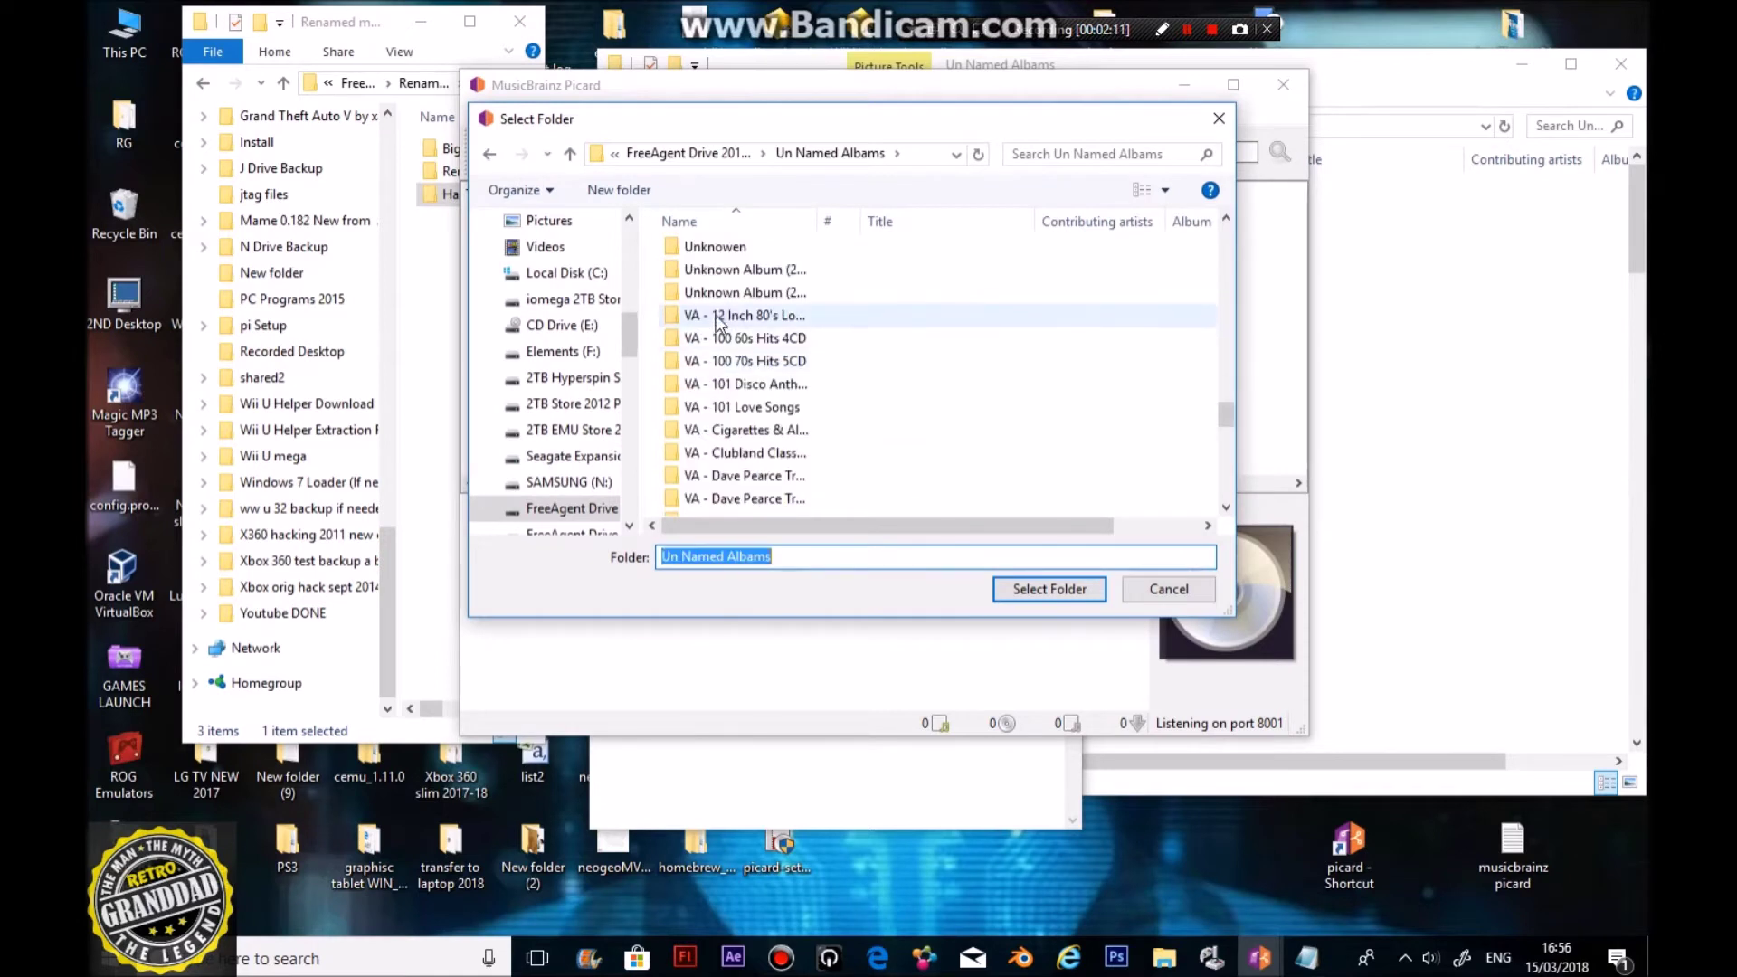
double_click(724, 314)
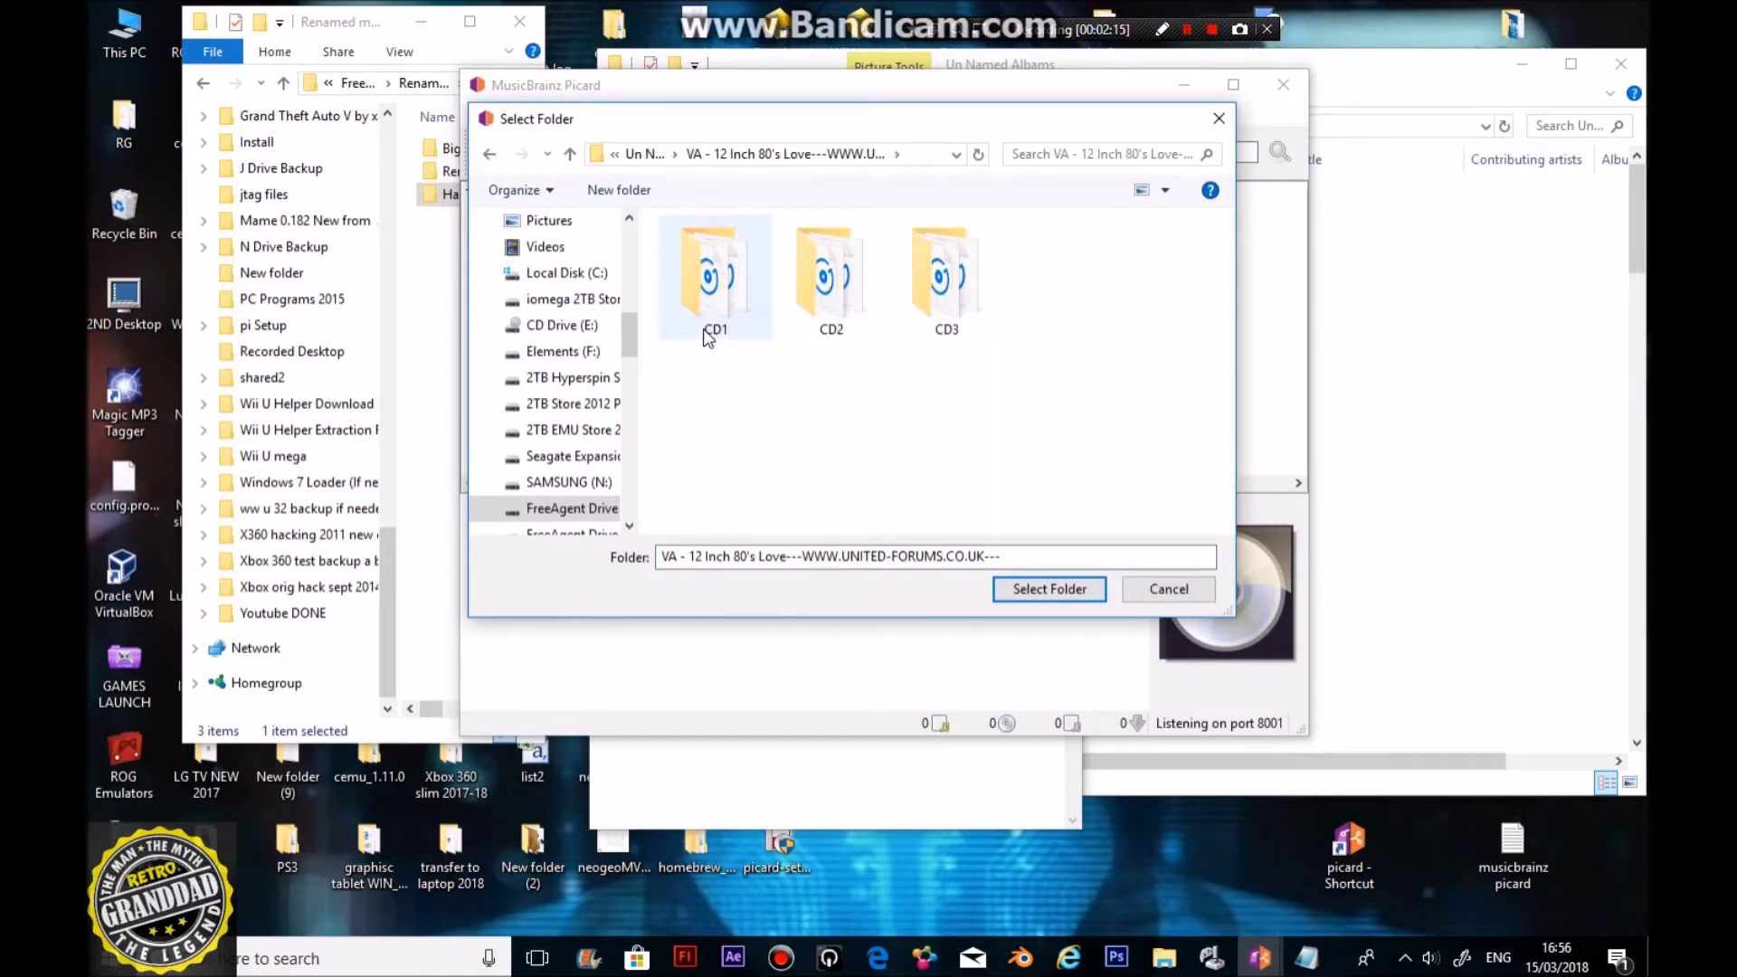
click(691, 388)
click(578, 156)
scroll(792, 506, down, 9)
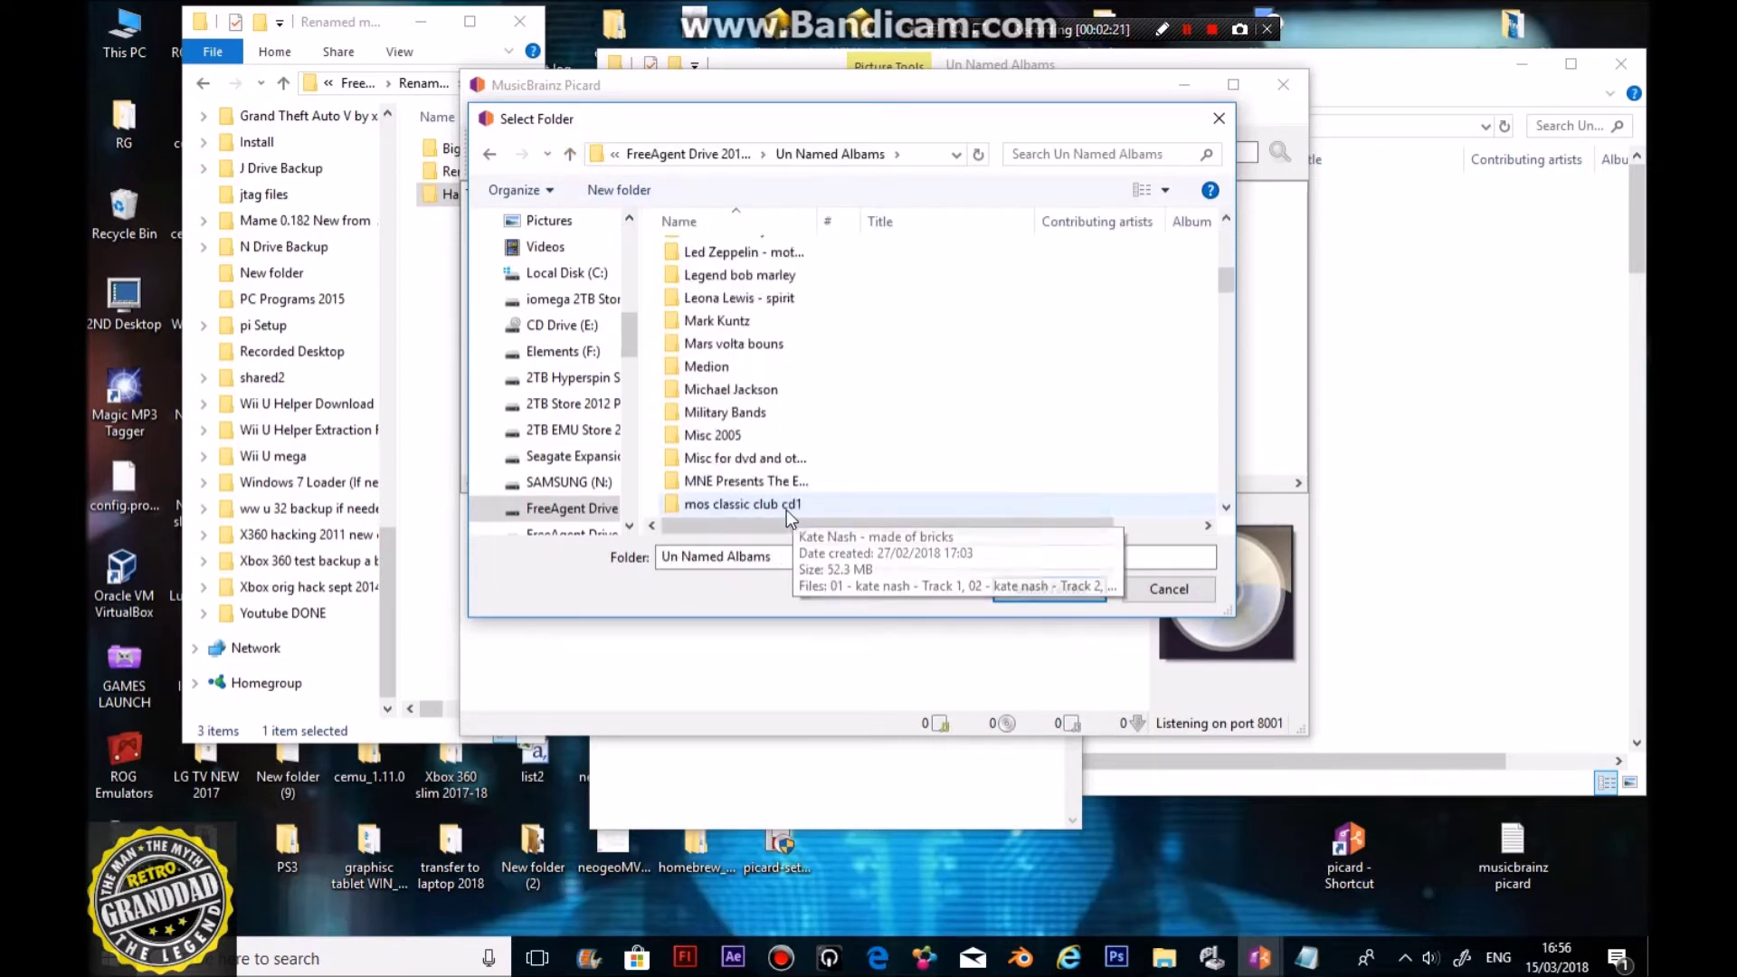
scroll(786, 511, down, 15)
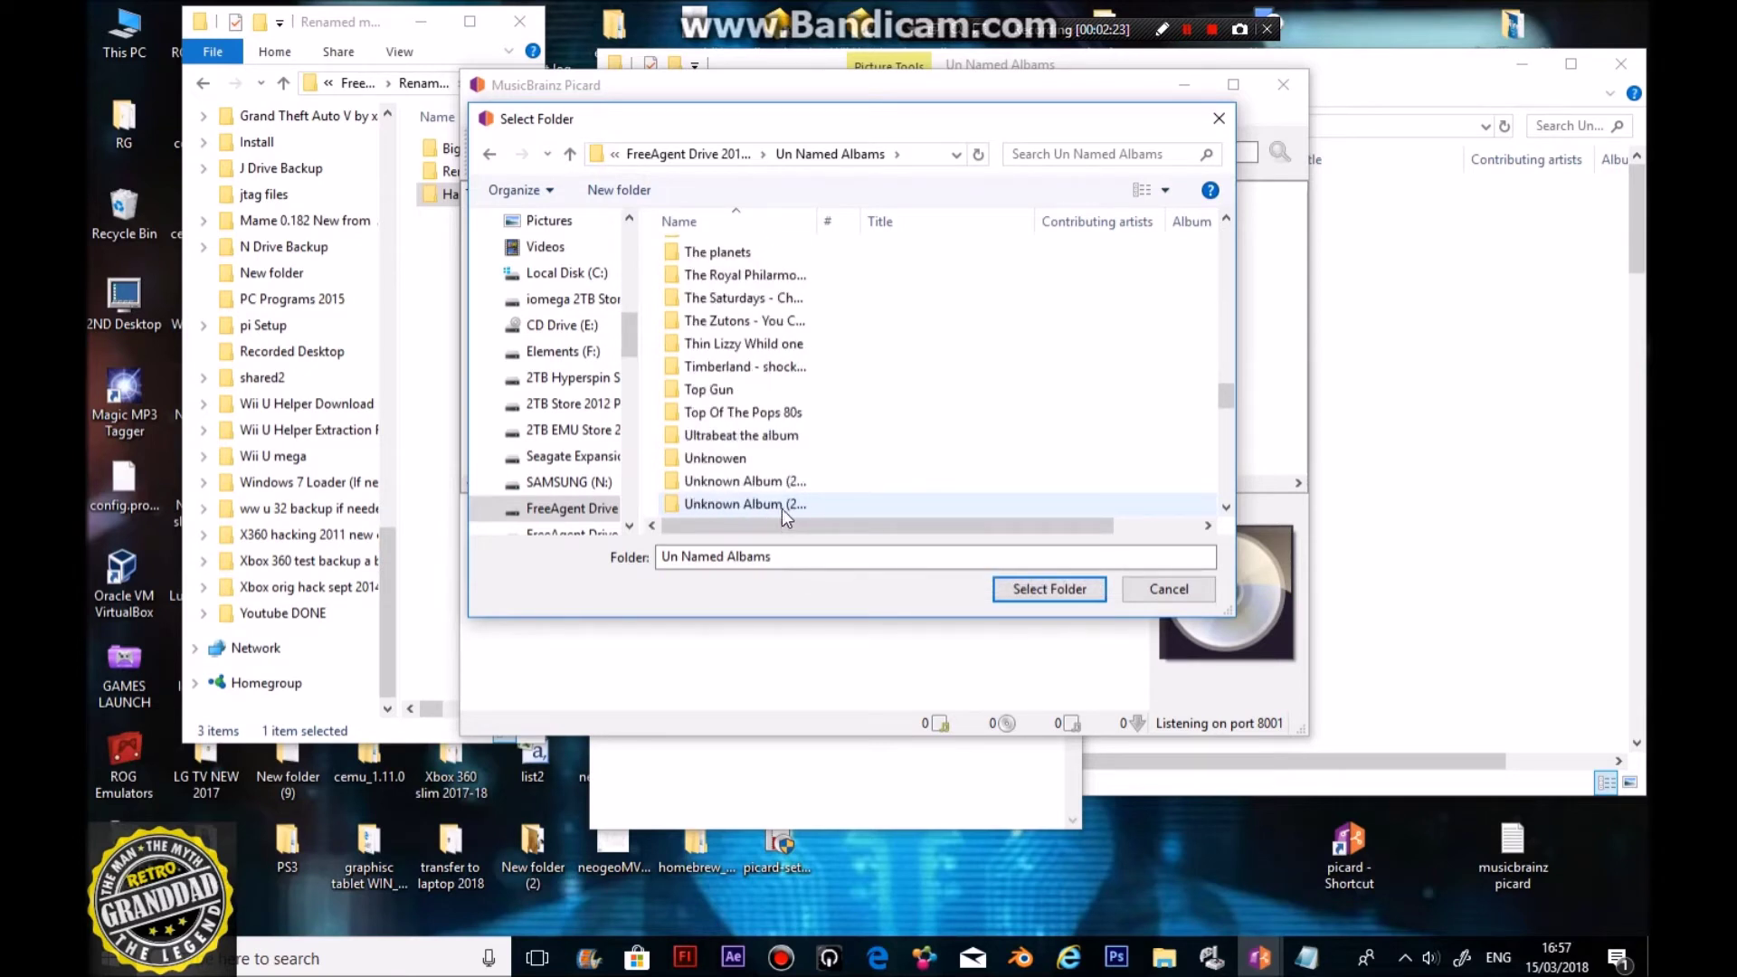
scroll(783, 513, down, 3)
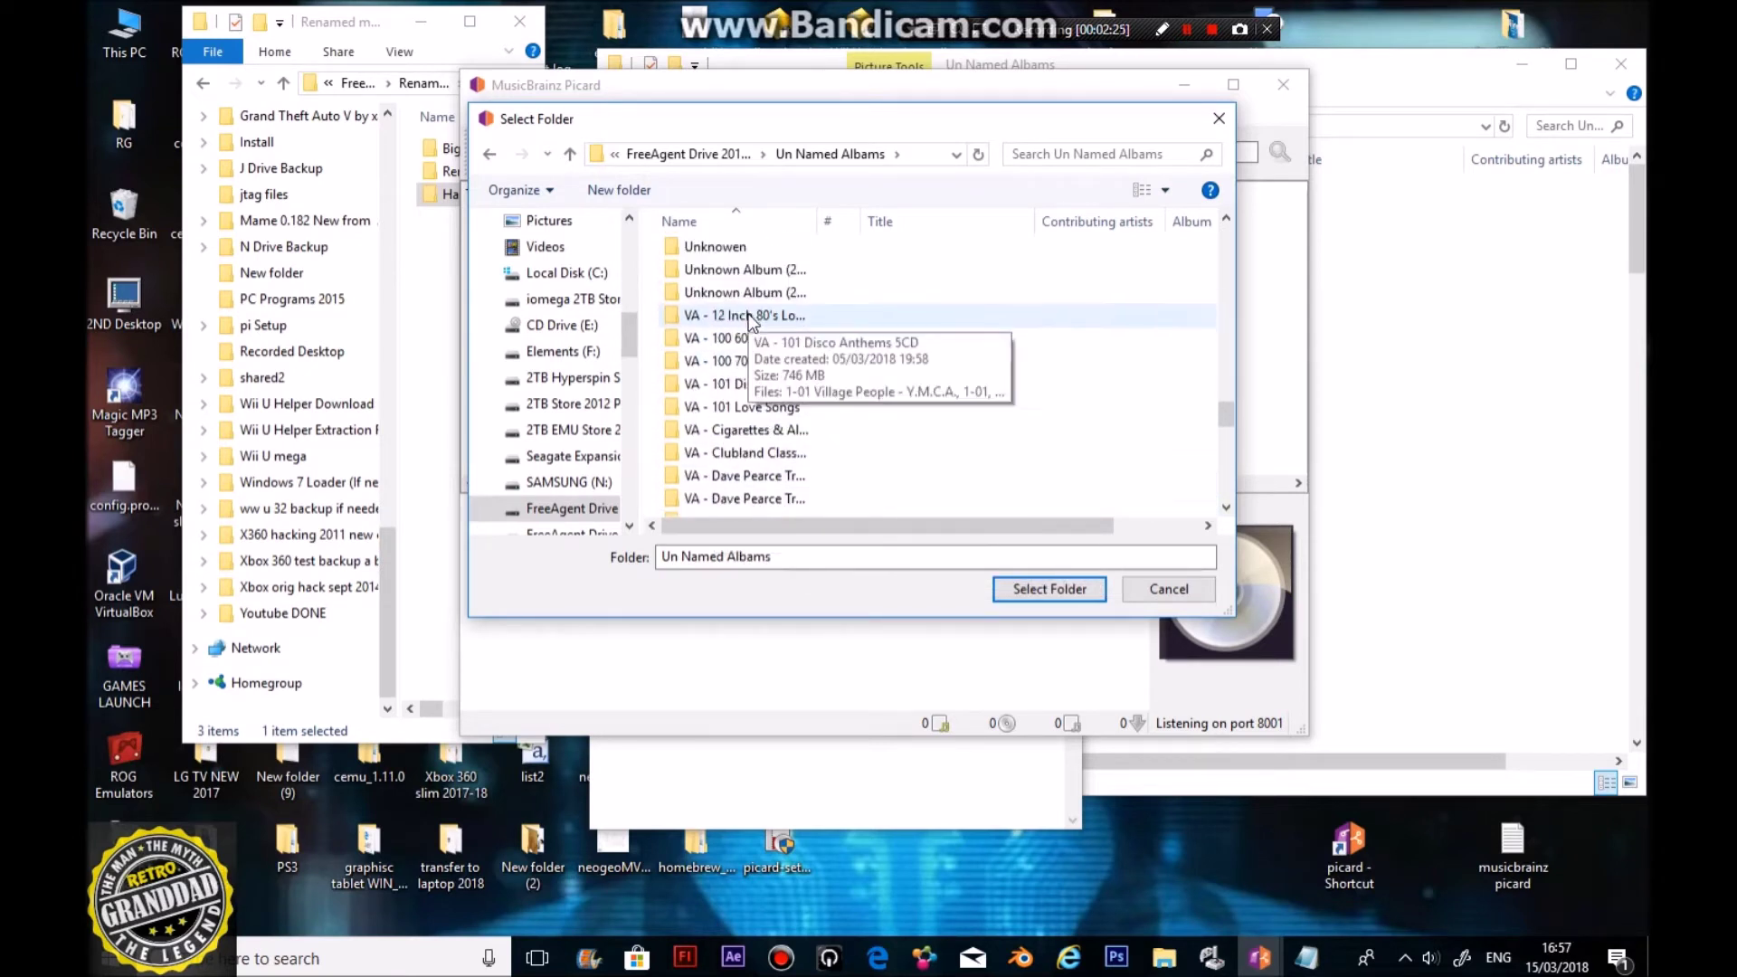
click(737, 317)
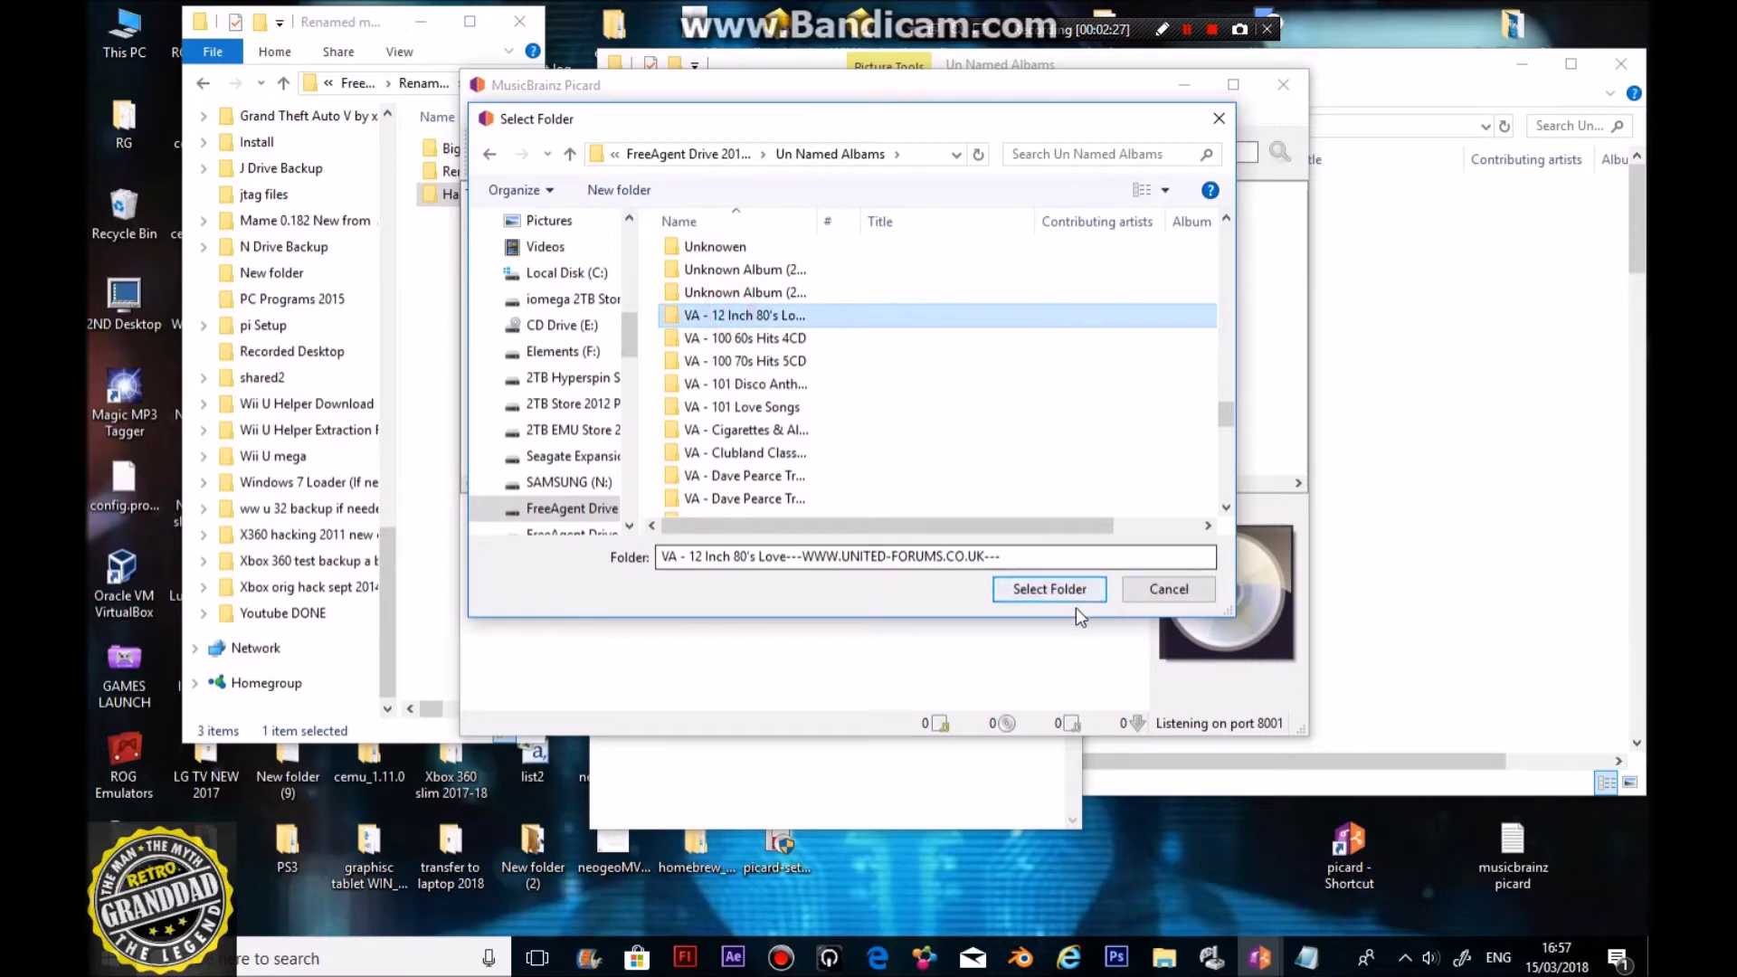
click(1050, 590)
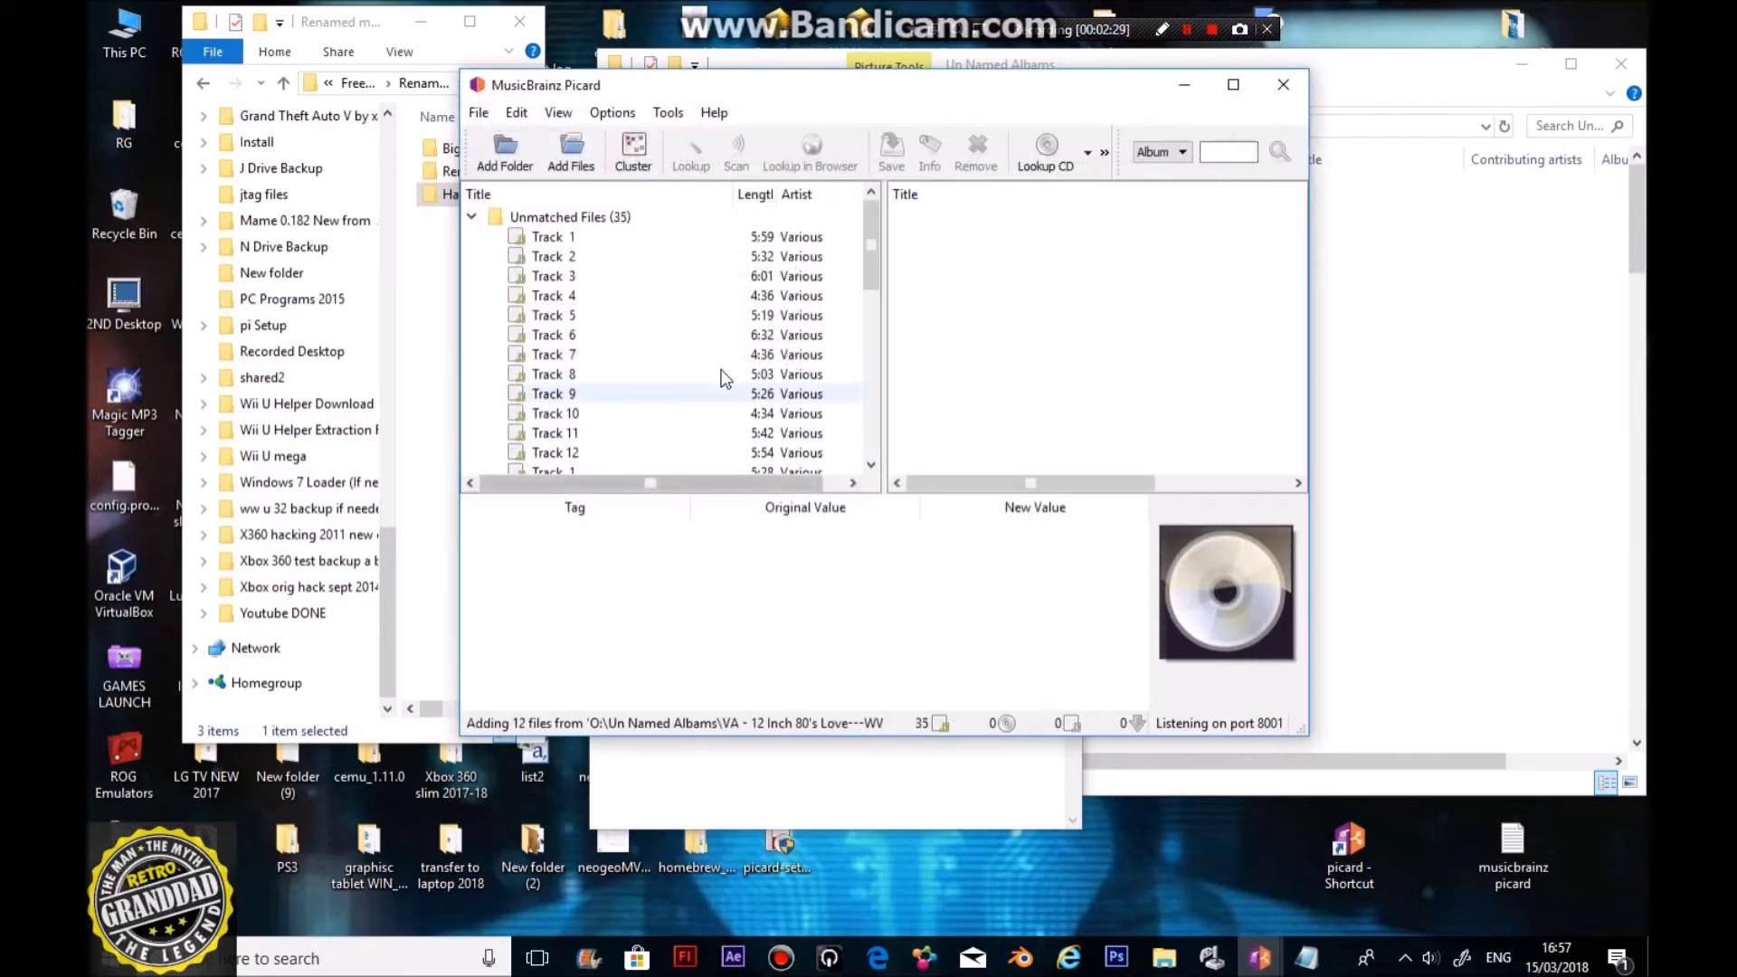
Step: Select every track under Unmatched Files, from the first to the last, and scan them to identify the album
scroll(725, 379, down, 6)
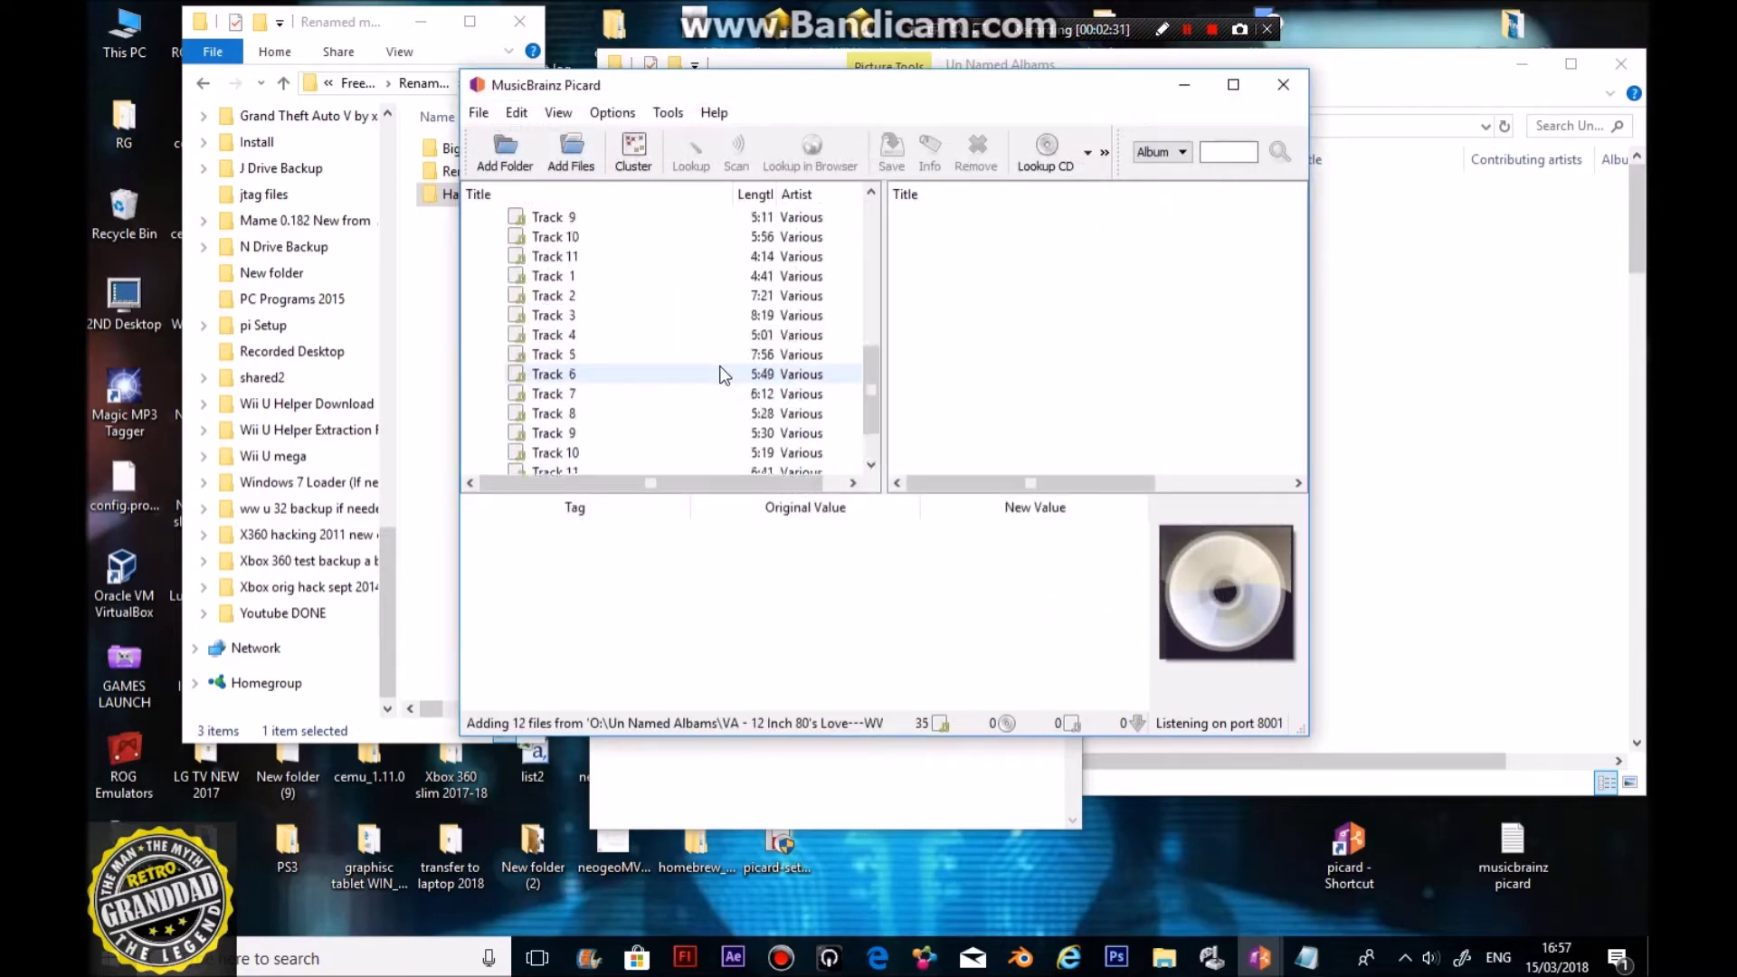
scroll(725, 375, up, 4)
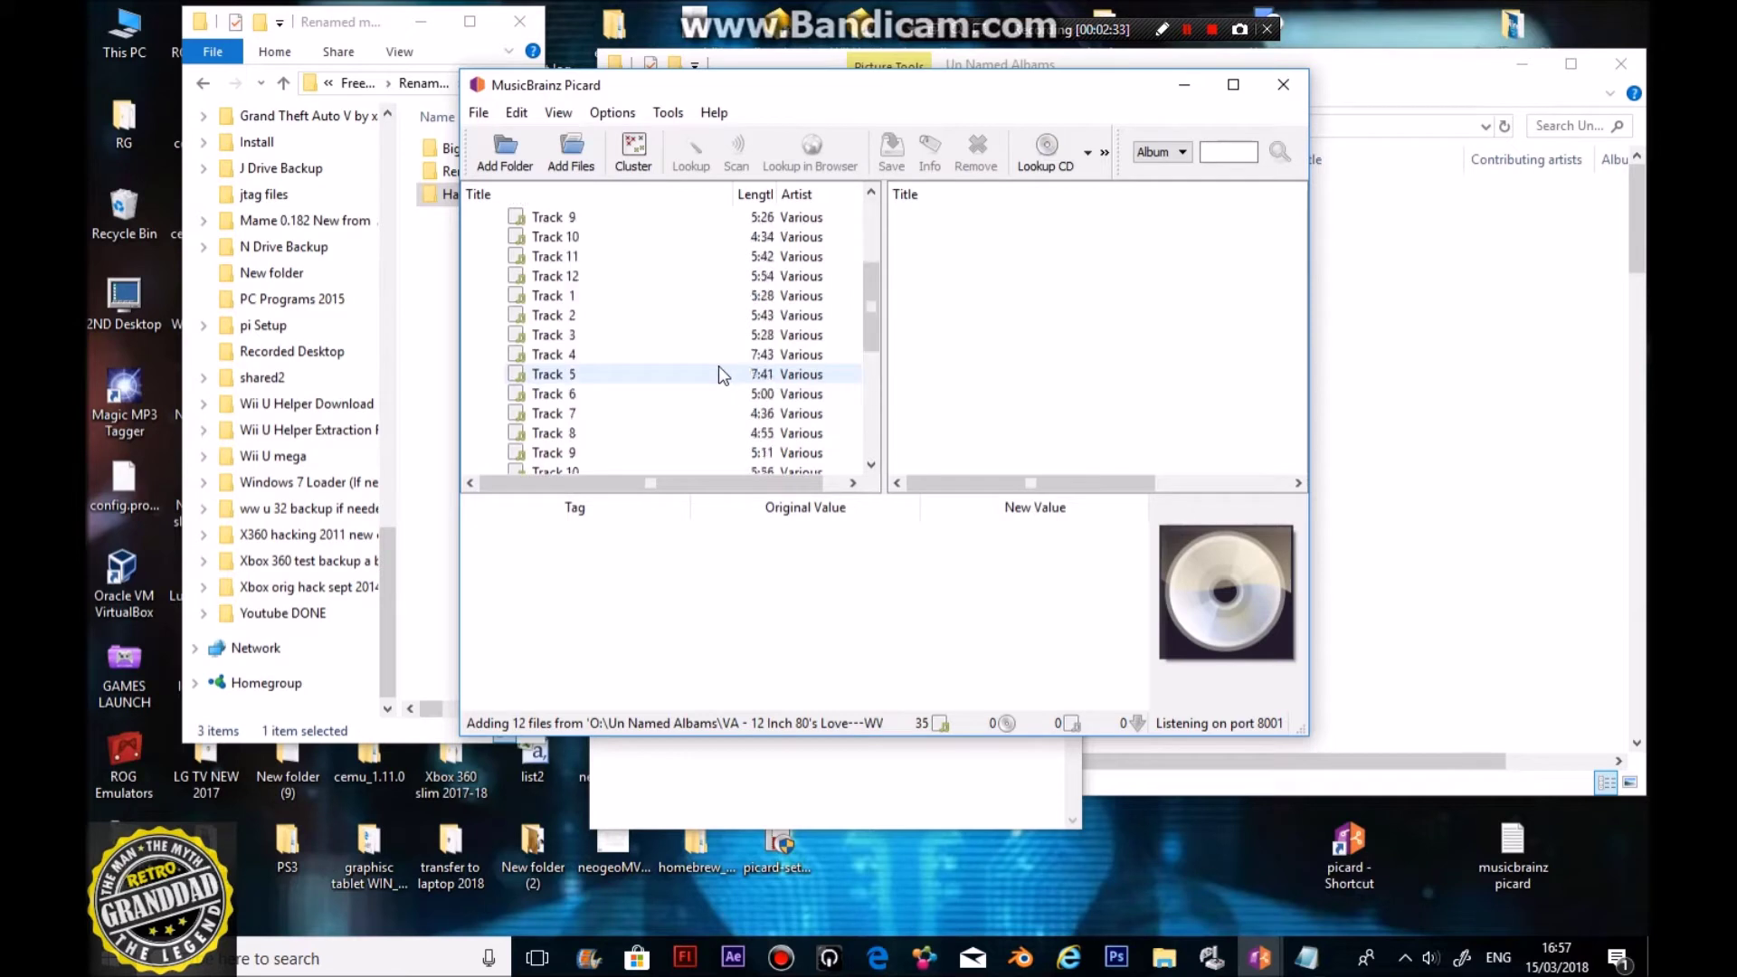
scroll(719, 366, up, 3)
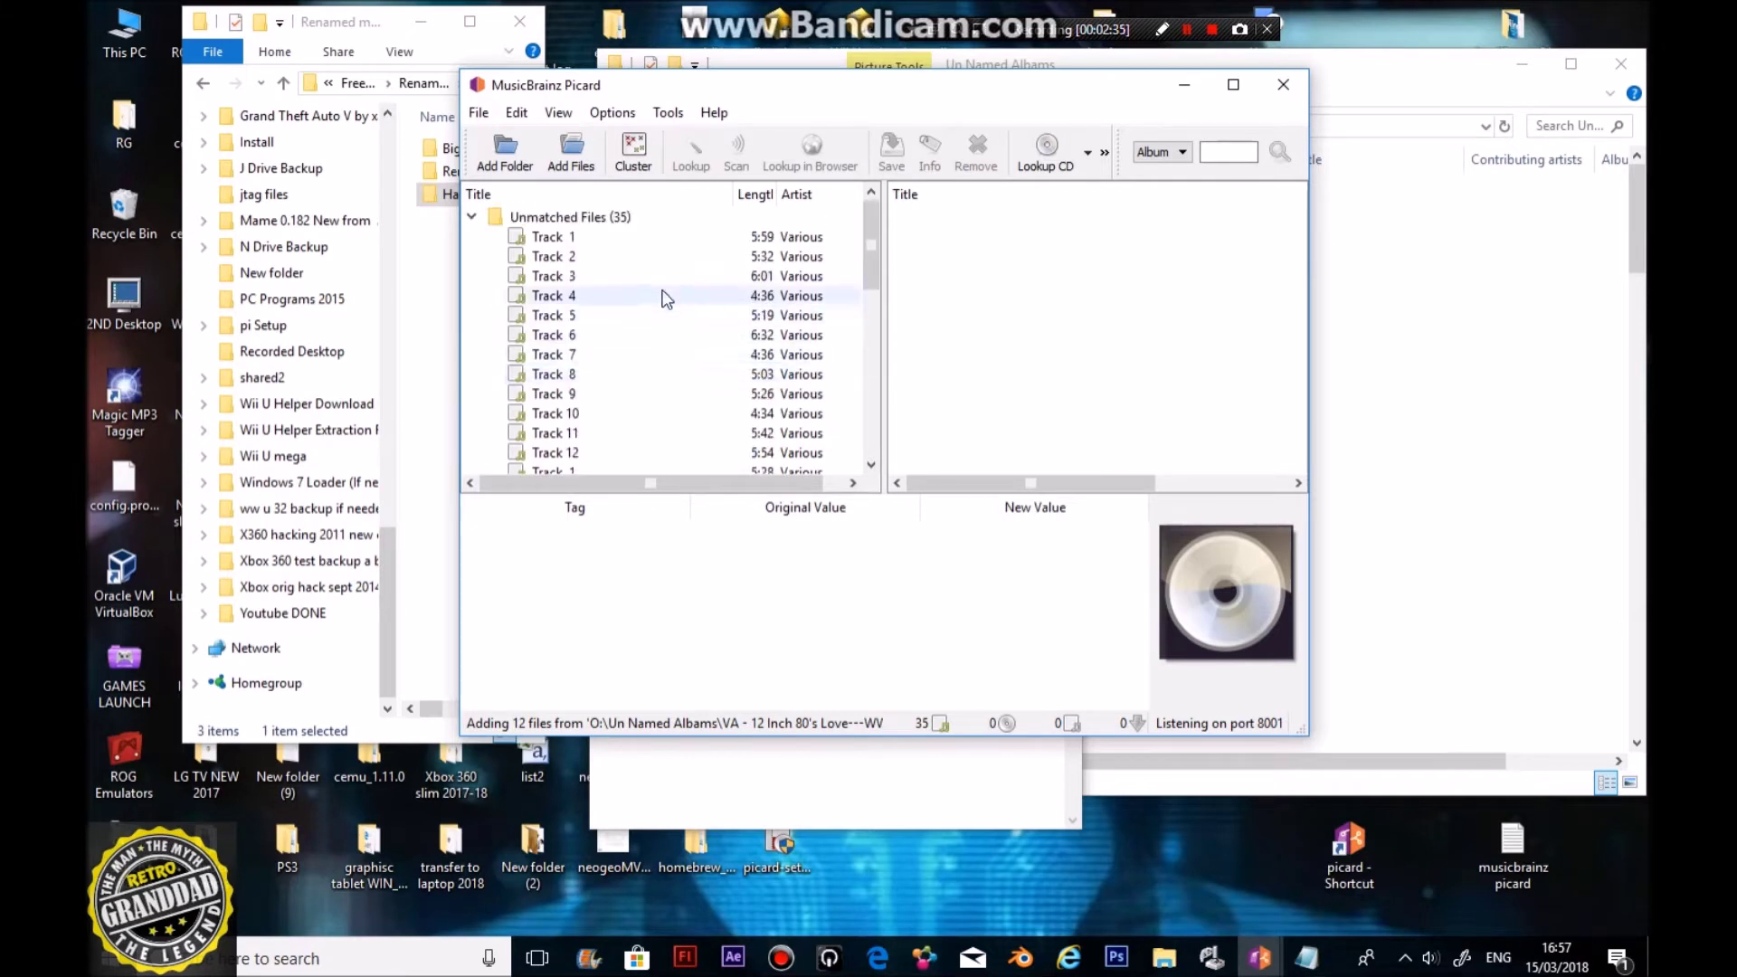
scroll(623, 276, down, 7)
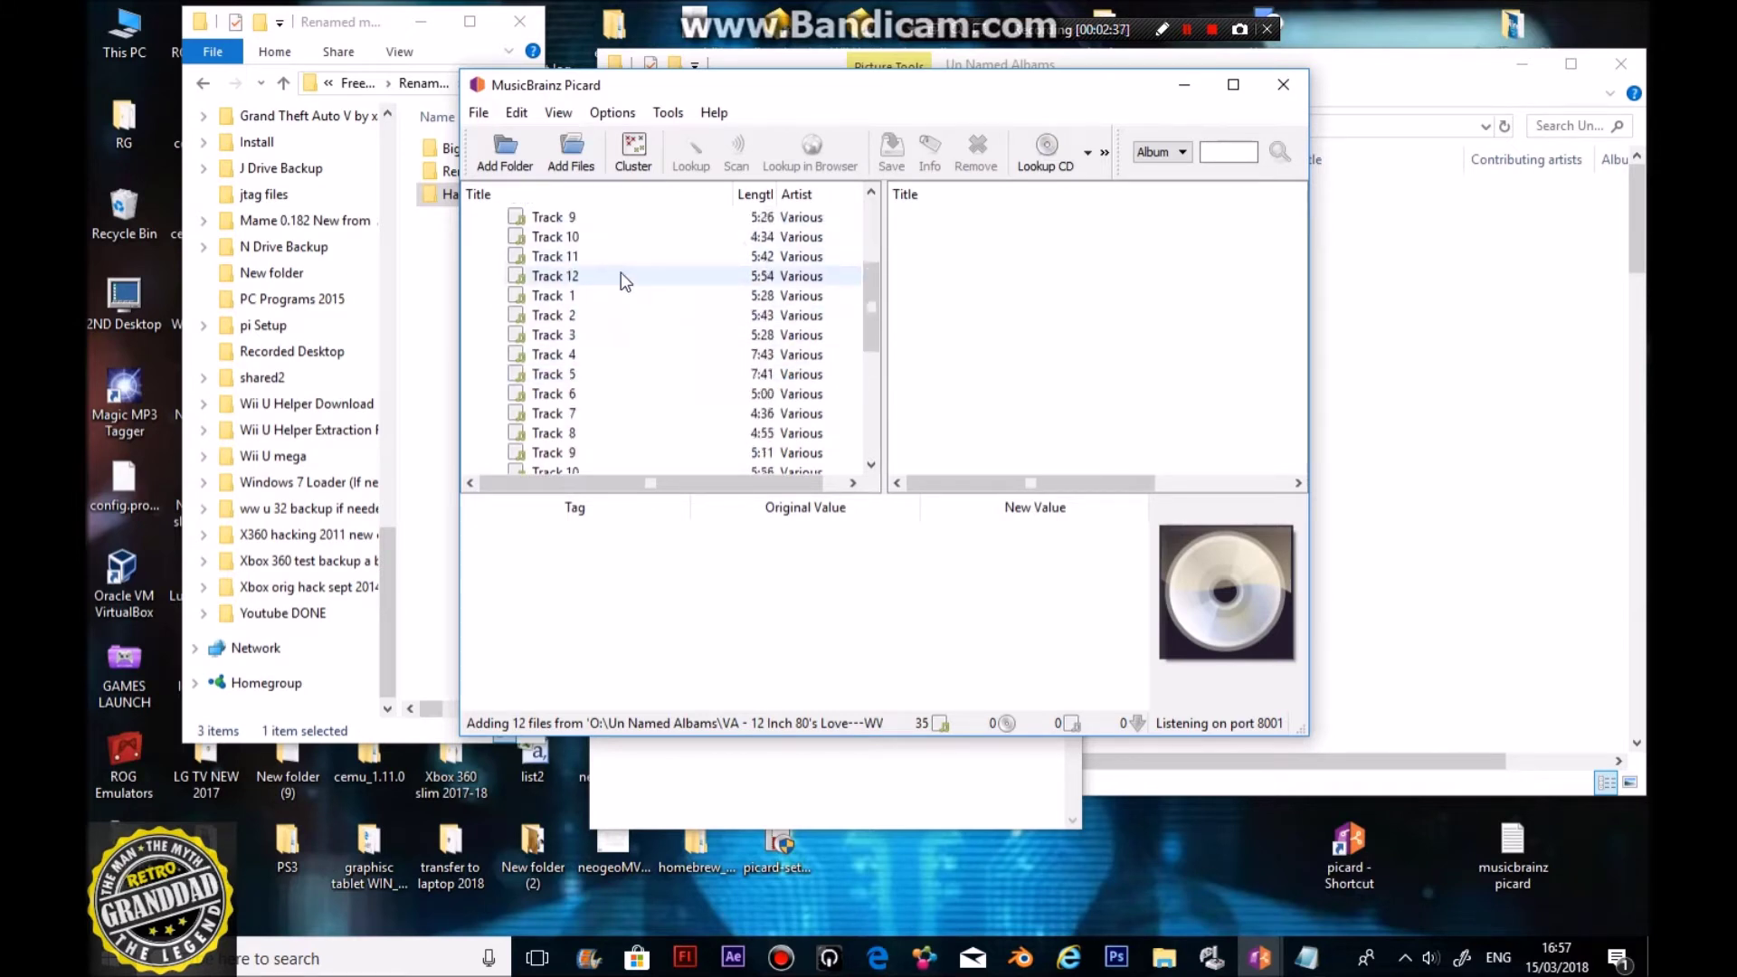
scroll(627, 300, up, 8)
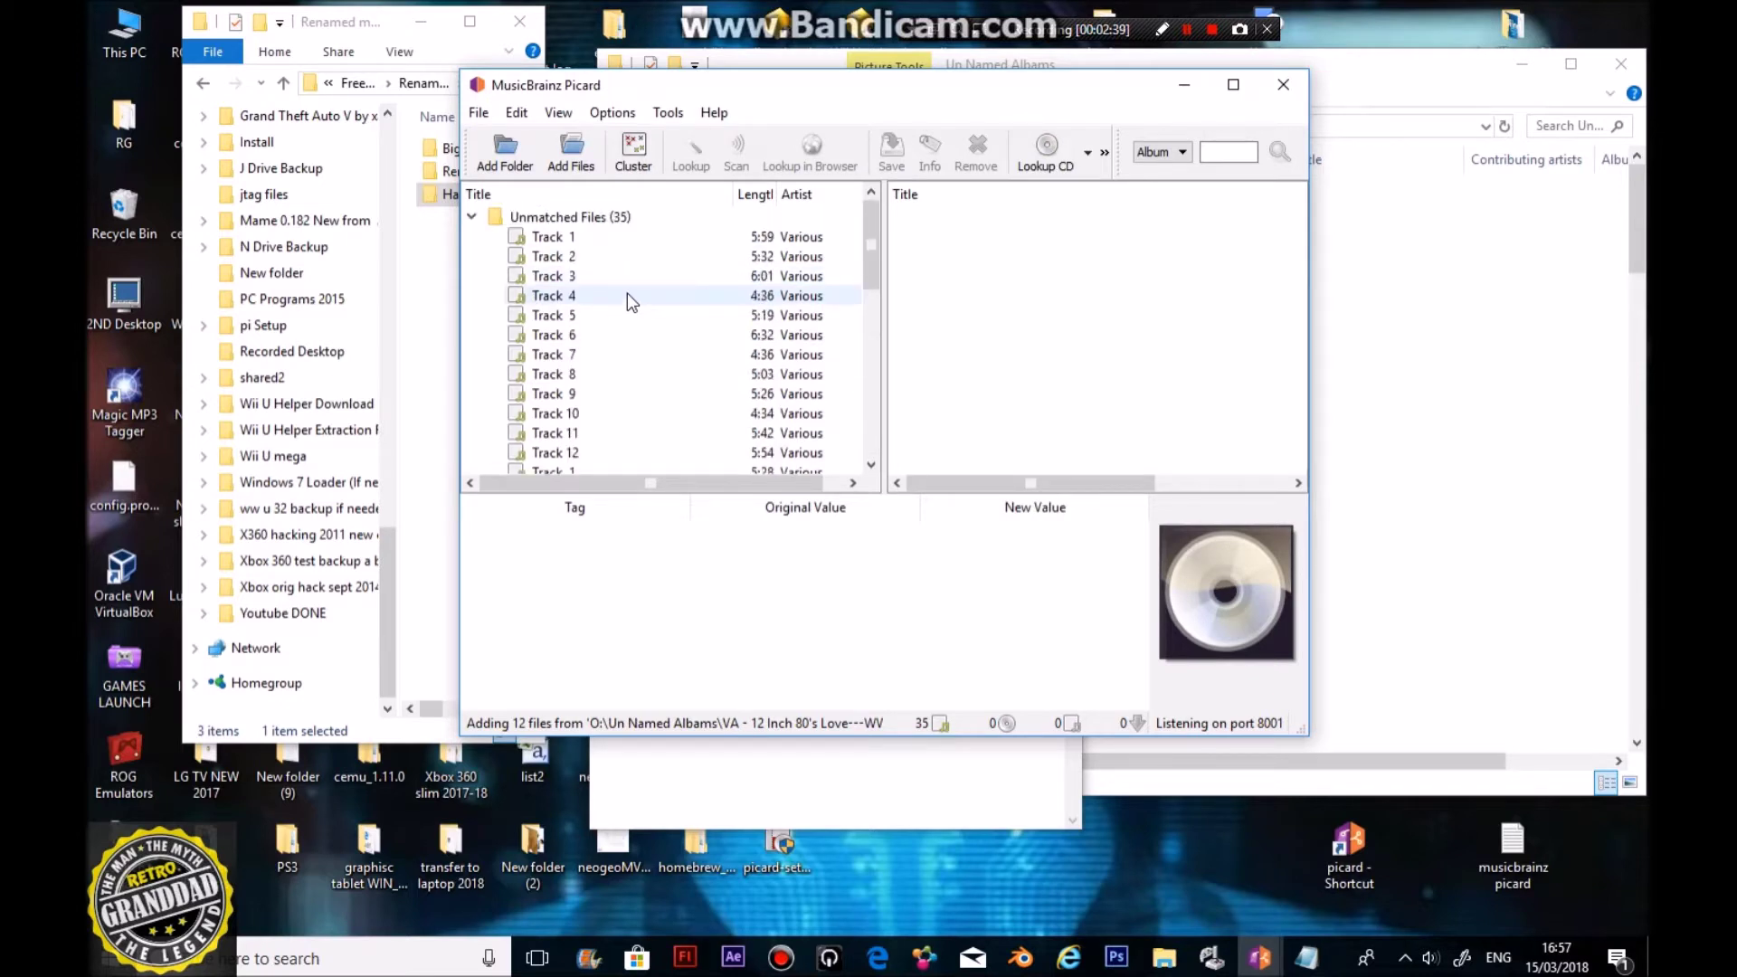
click(597, 238)
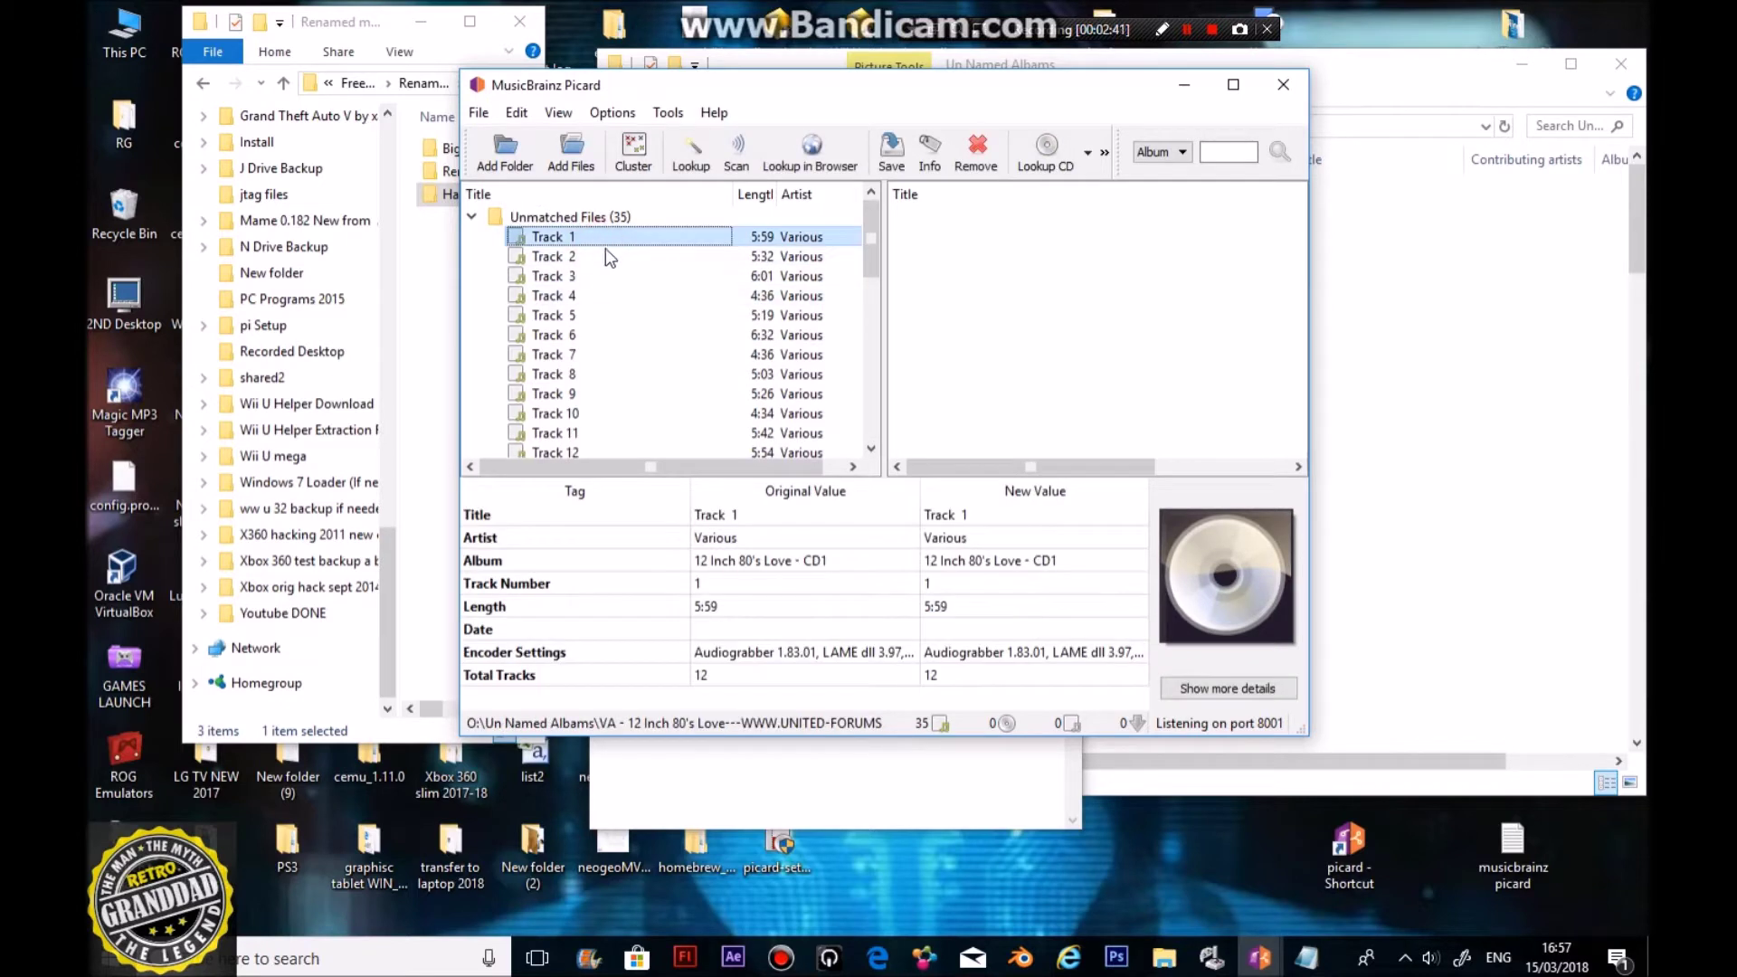
scroll(608, 262, down, 8)
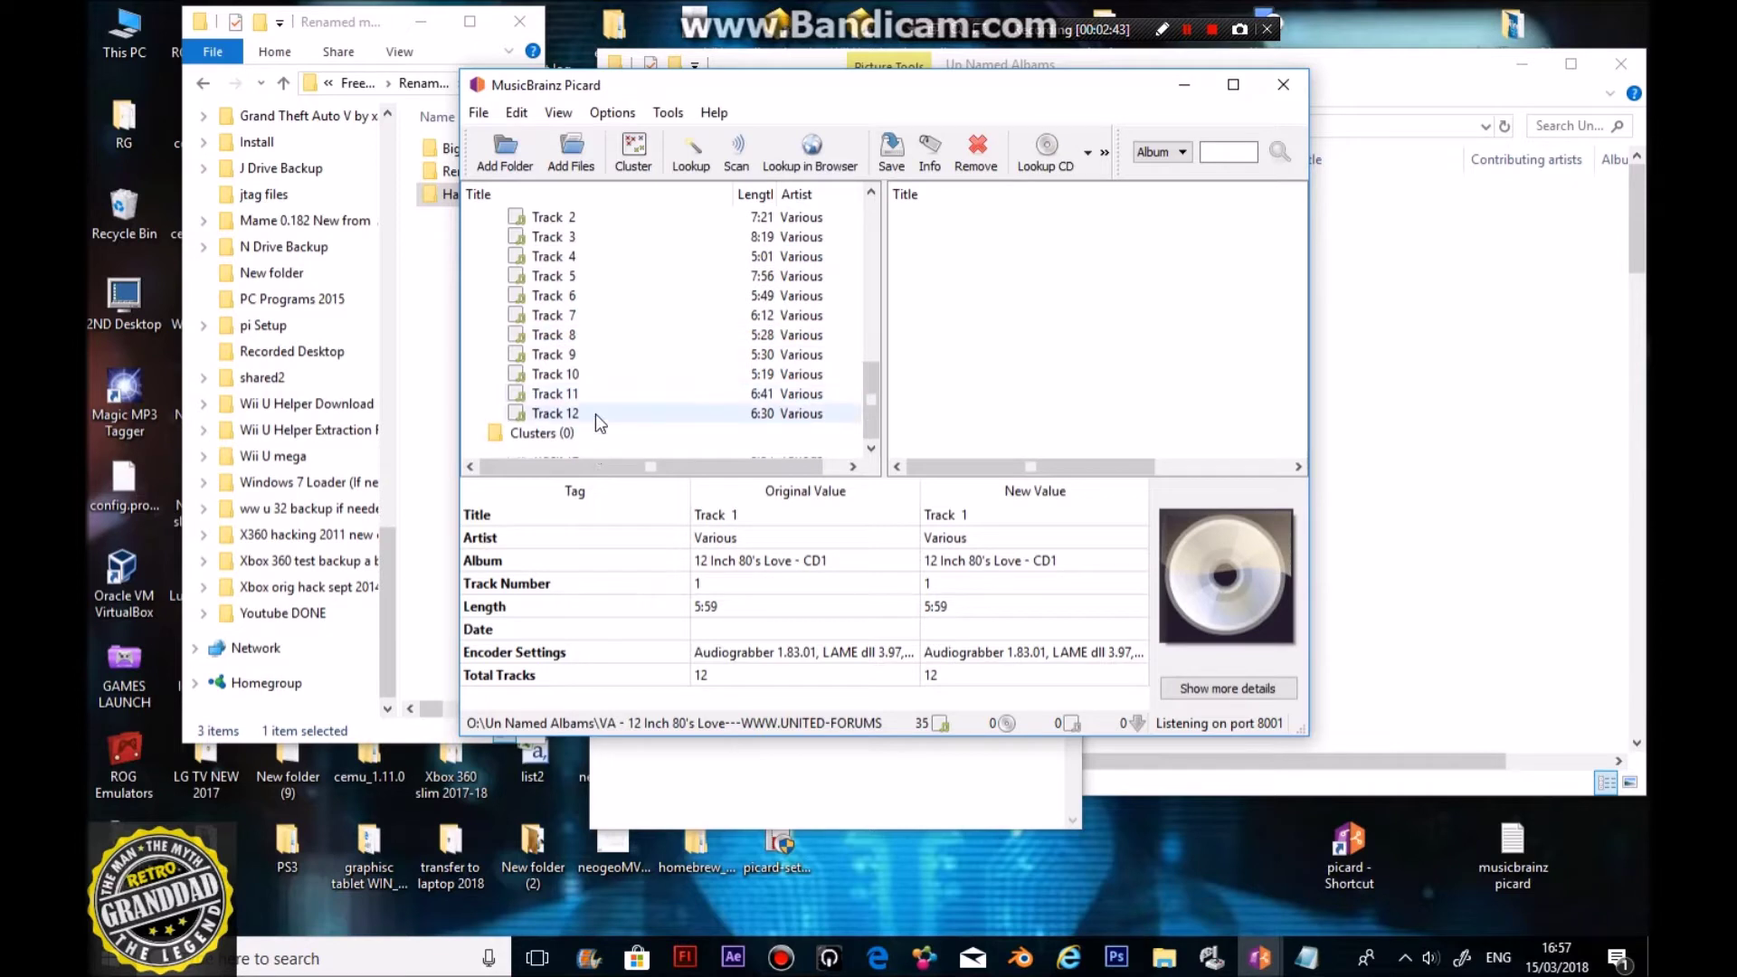
shift+click(595, 412)
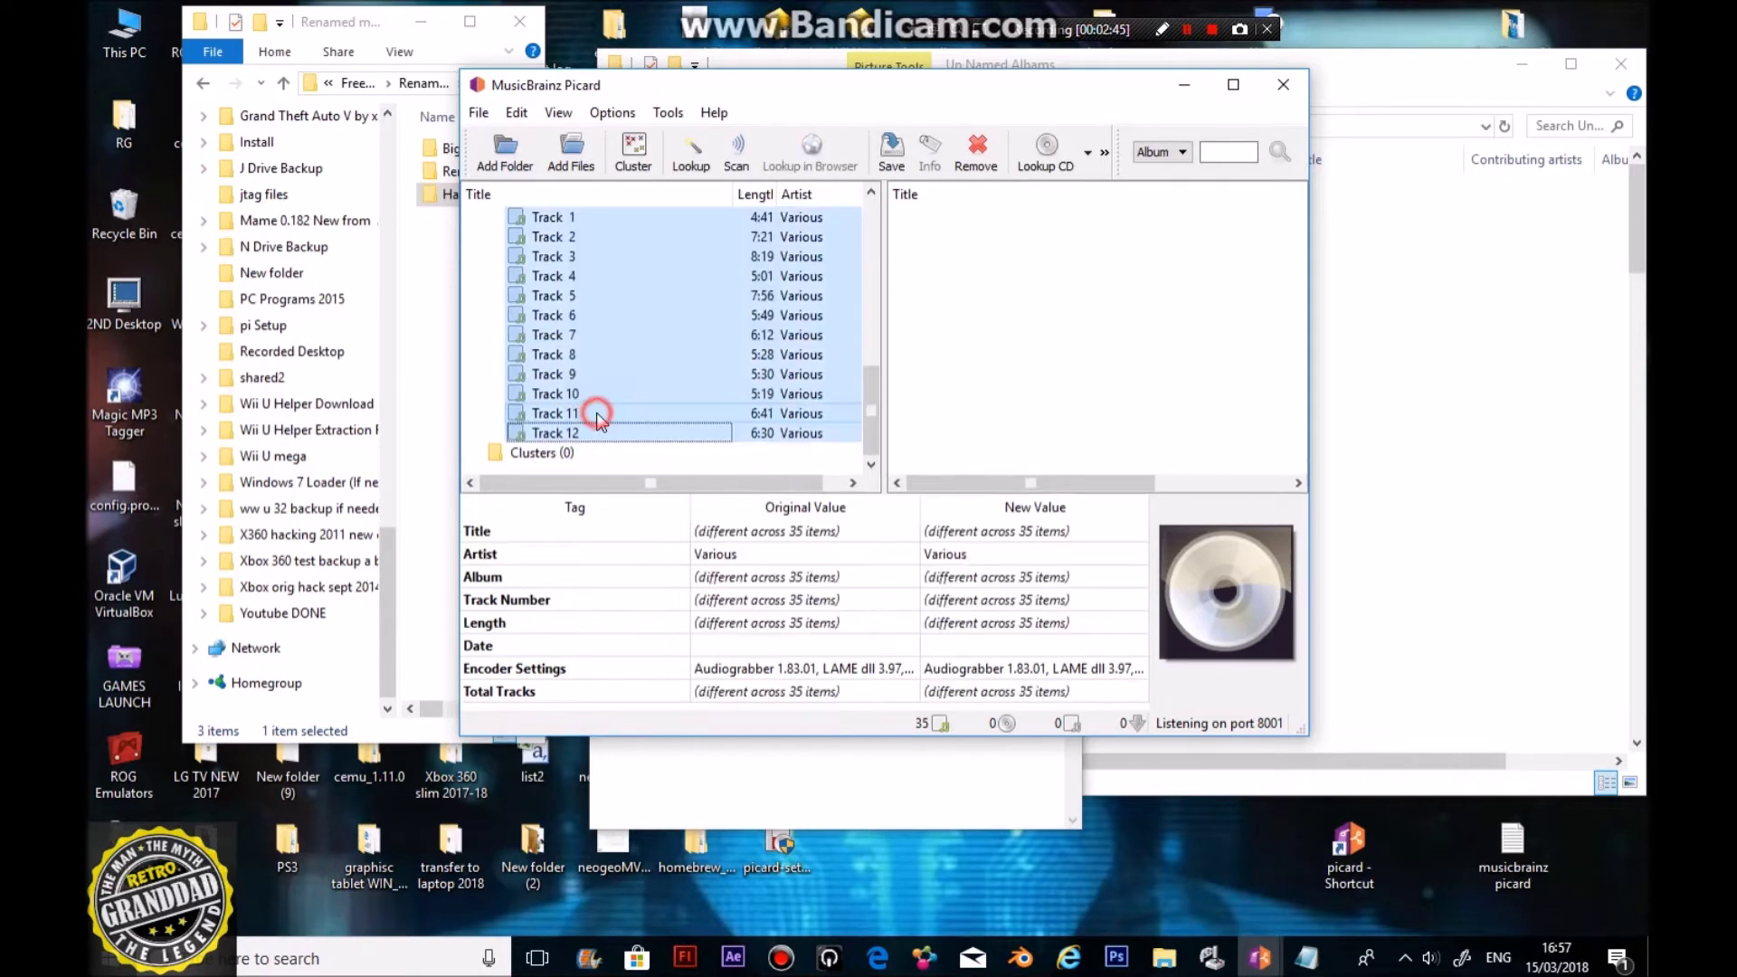
scroll(789, 418, up, 8)
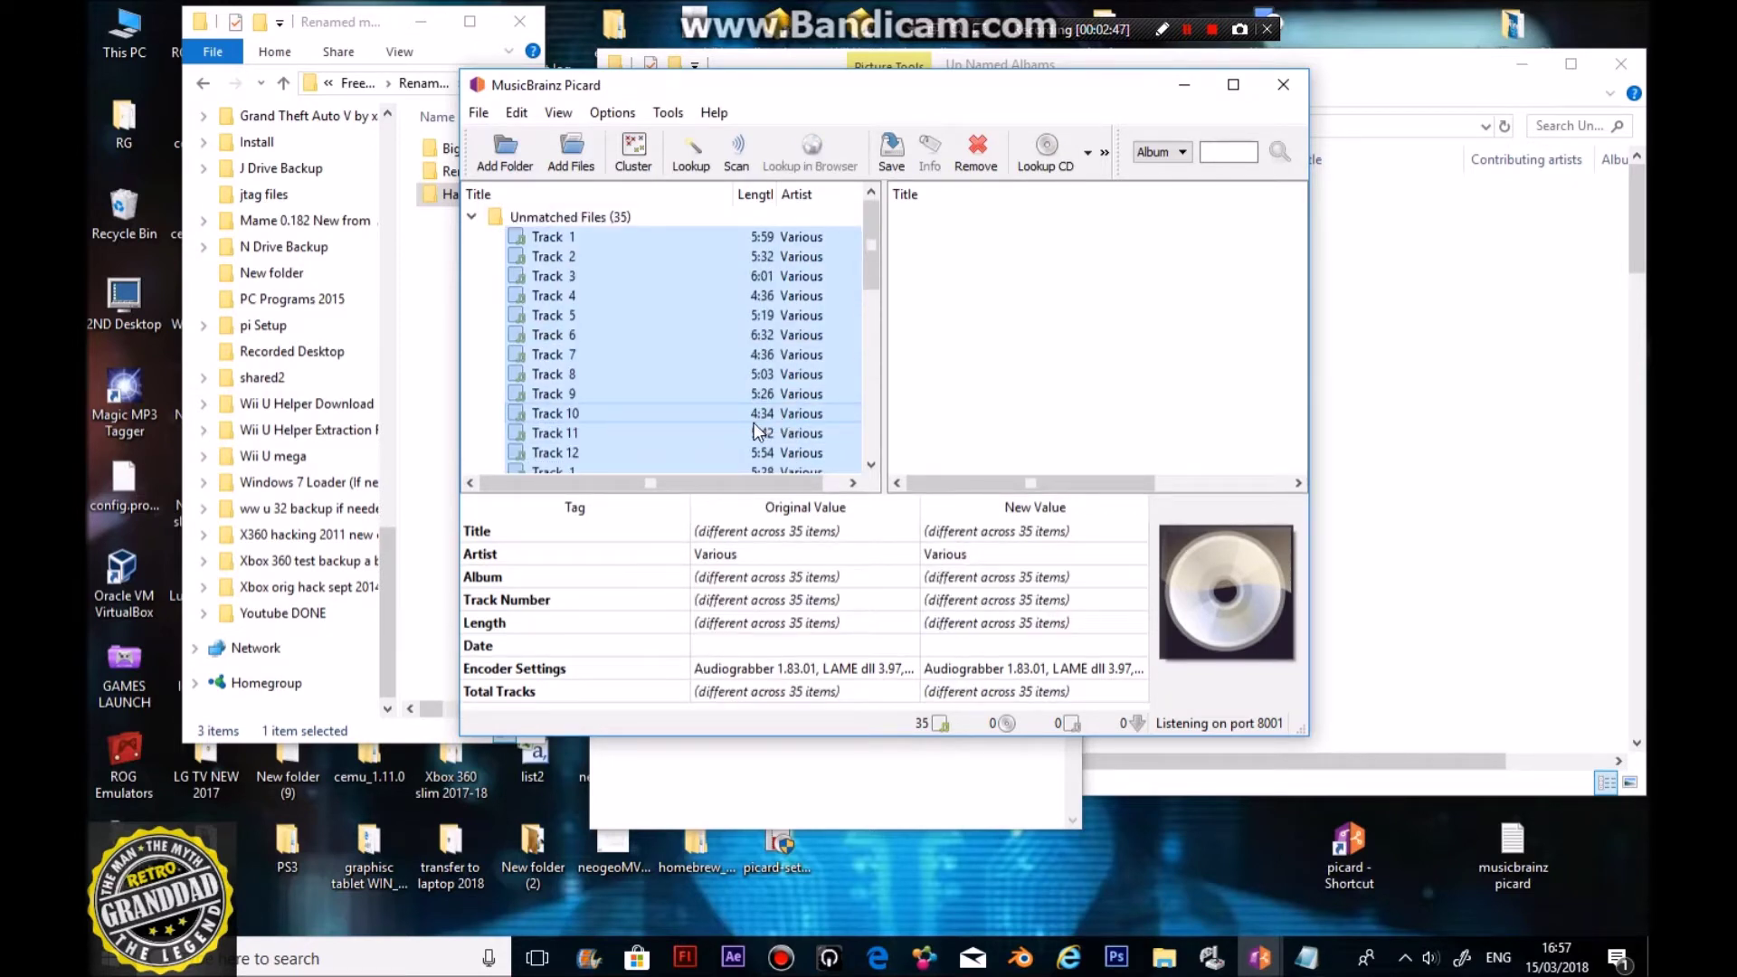
click(736, 154)
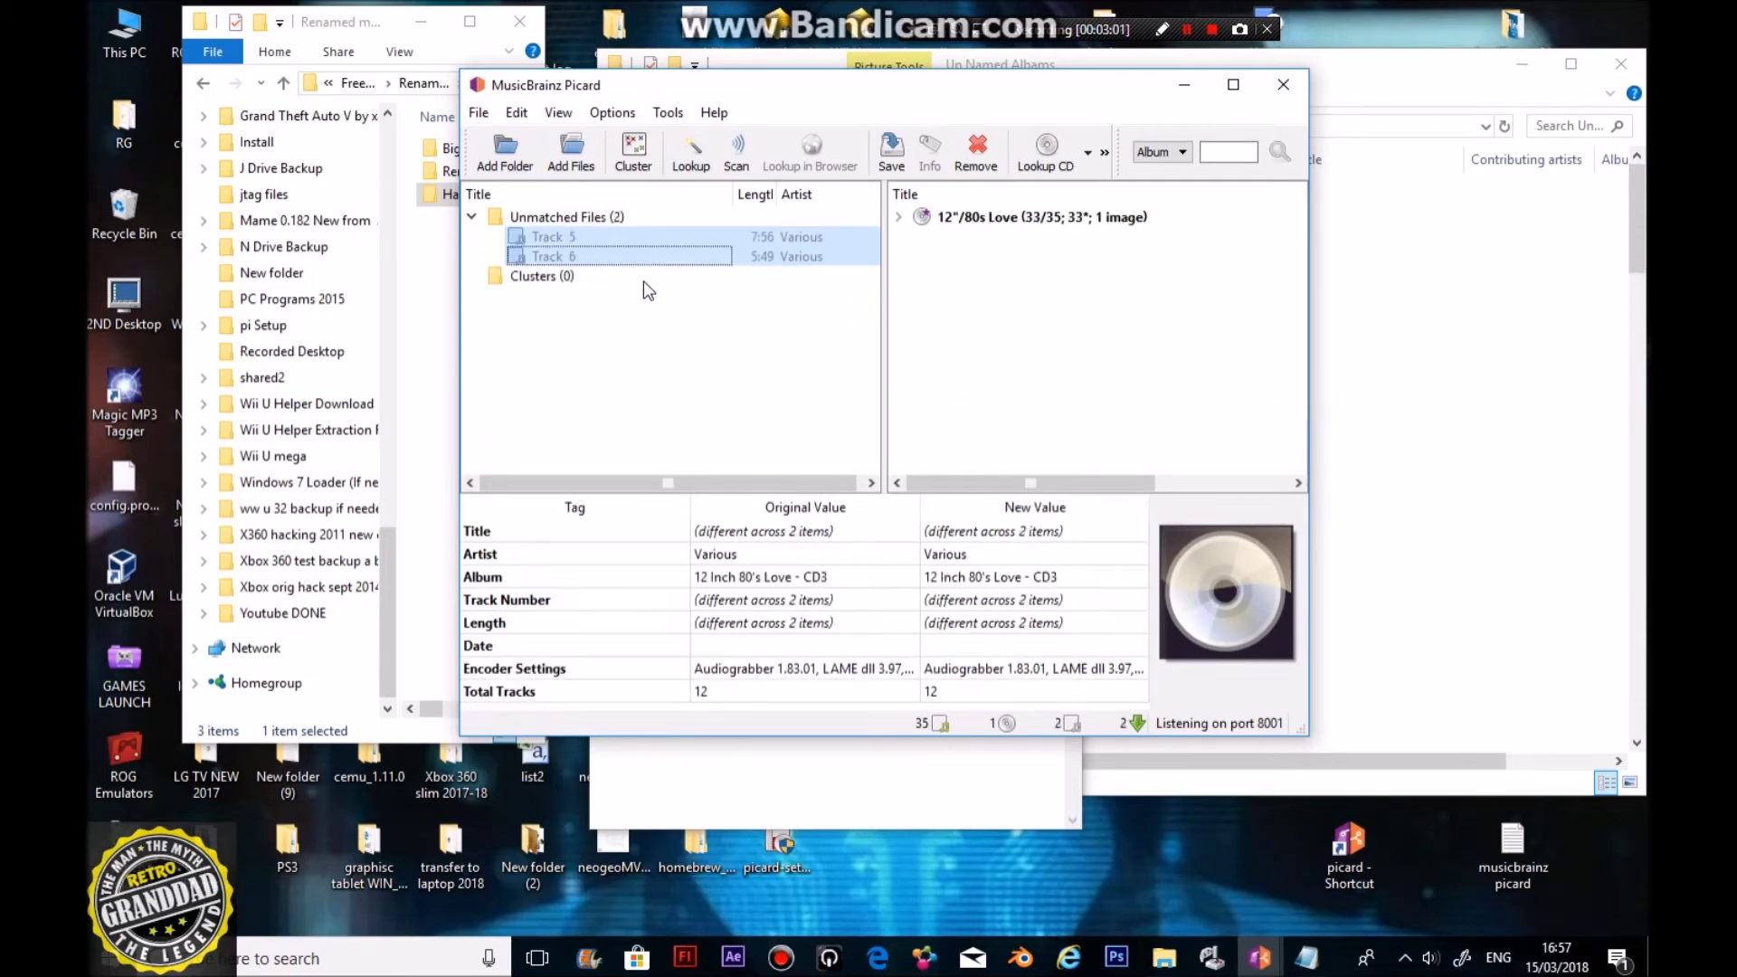
Step: Expand the matched 12"/80s Love album and review its identified track titles across all three discs
click(901, 218)
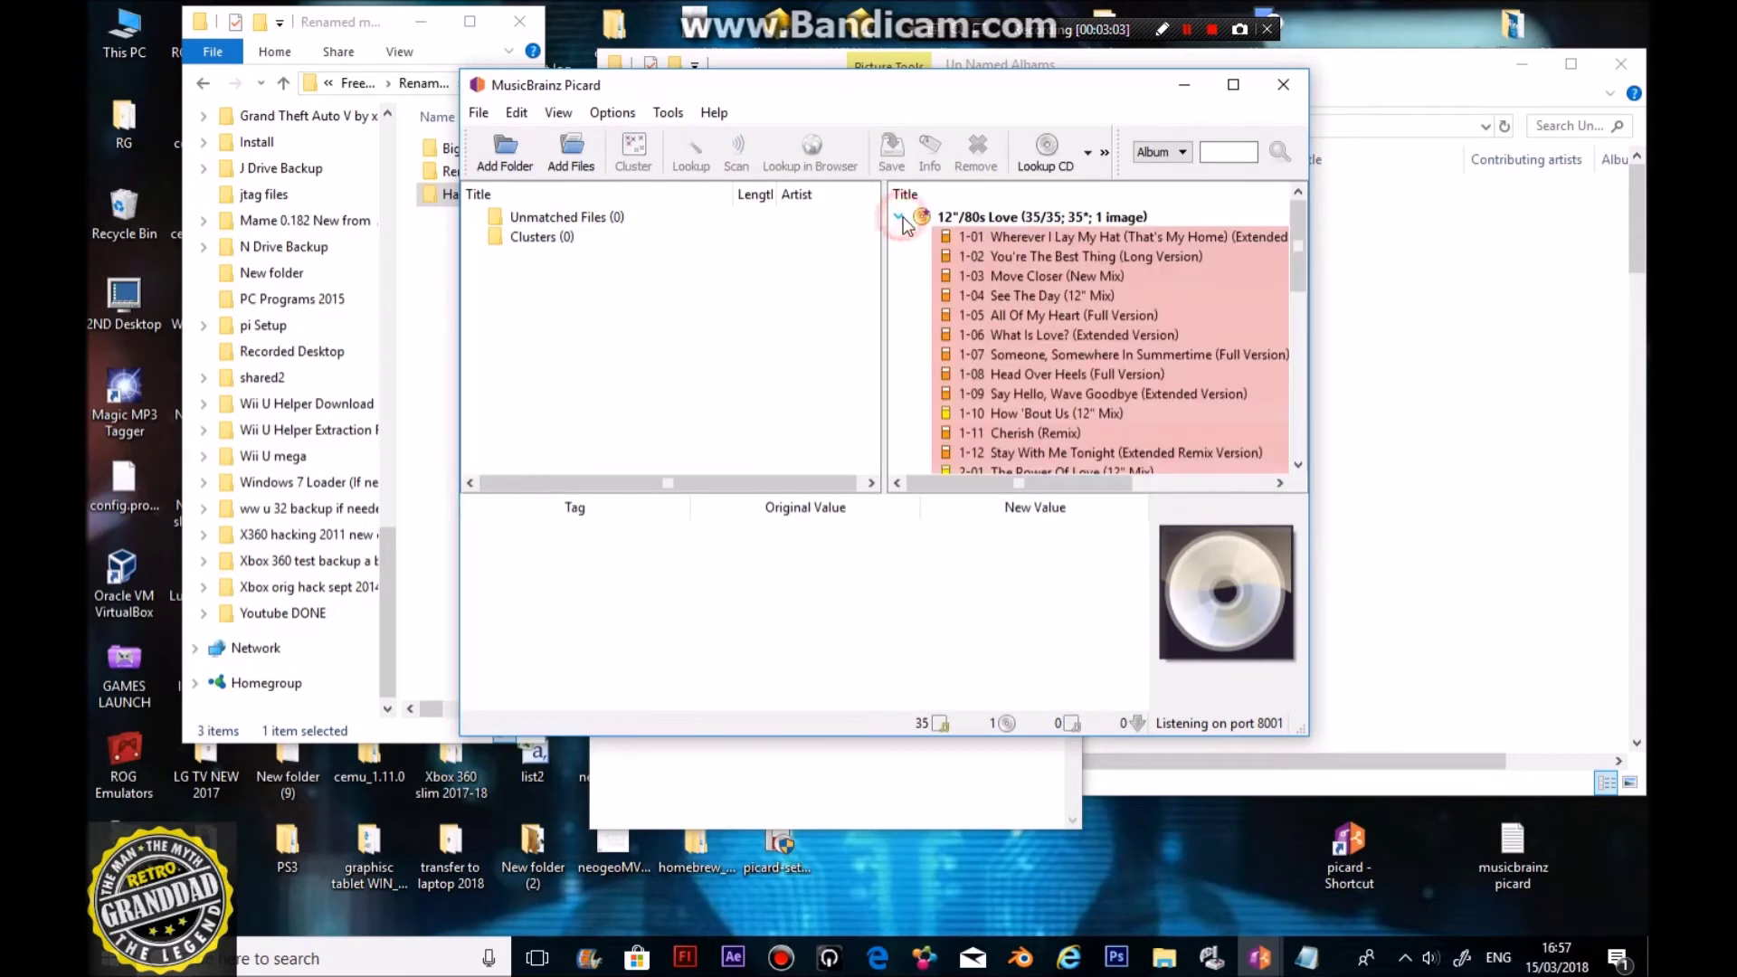
scroll(1058, 362, down, 4)
scroll(1066, 387, down, 4)
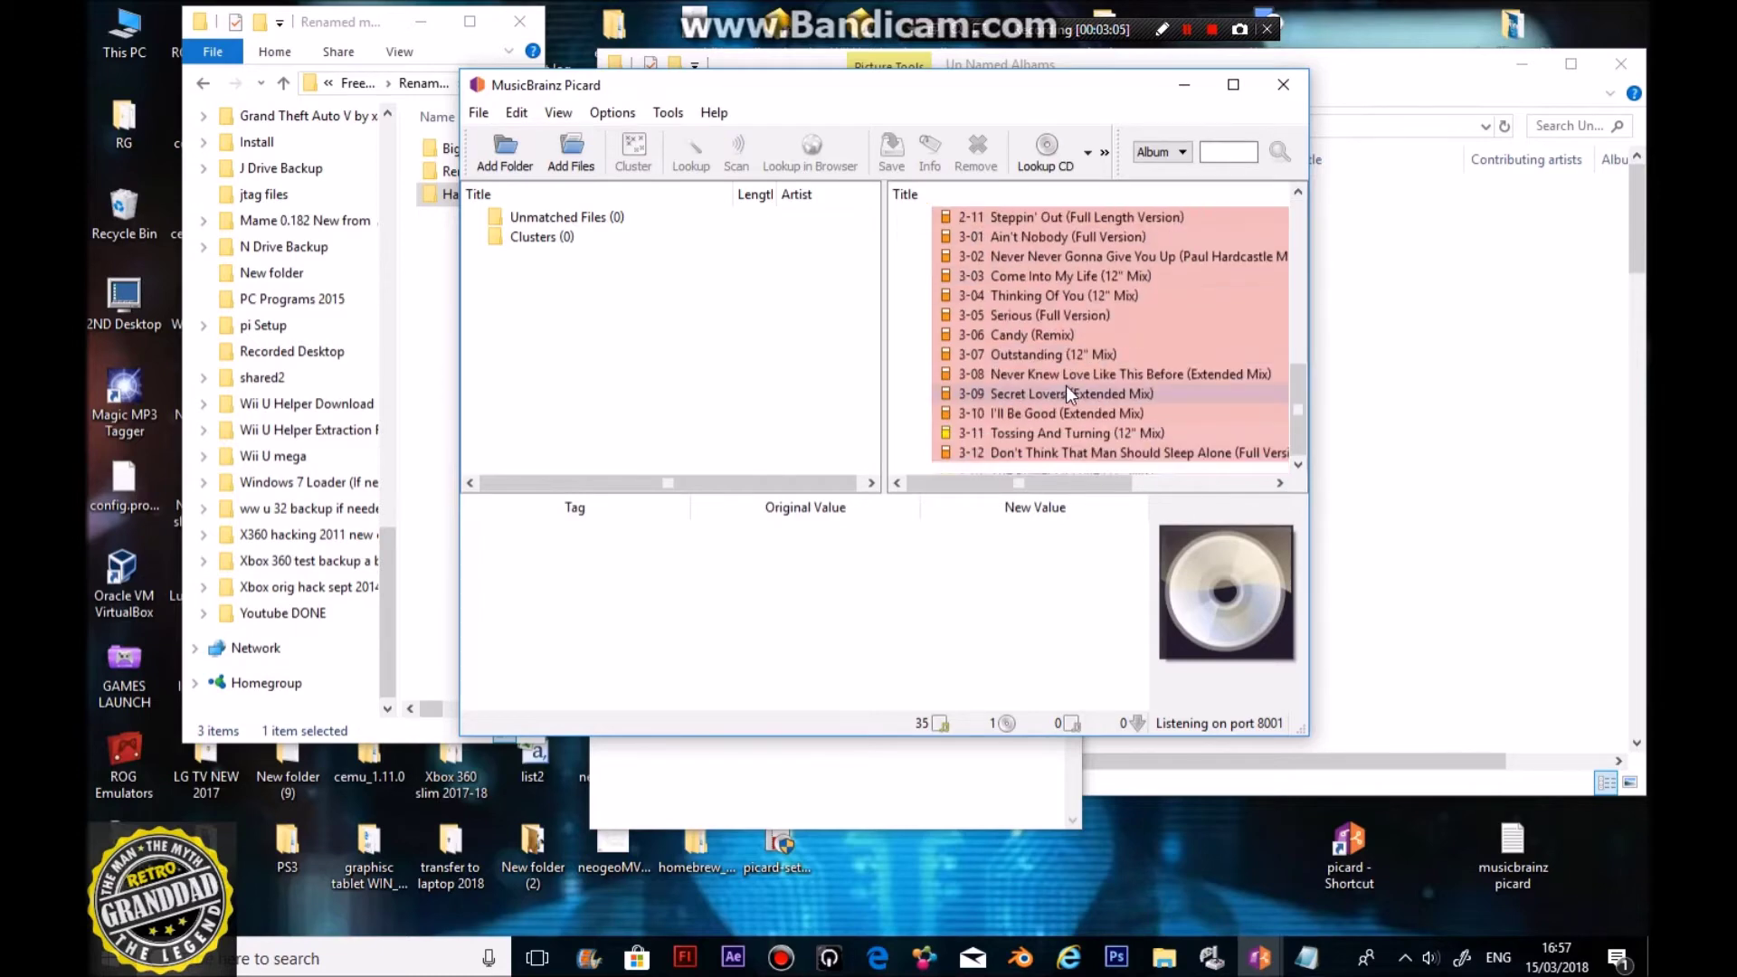
scroll(1068, 385, up, 8)
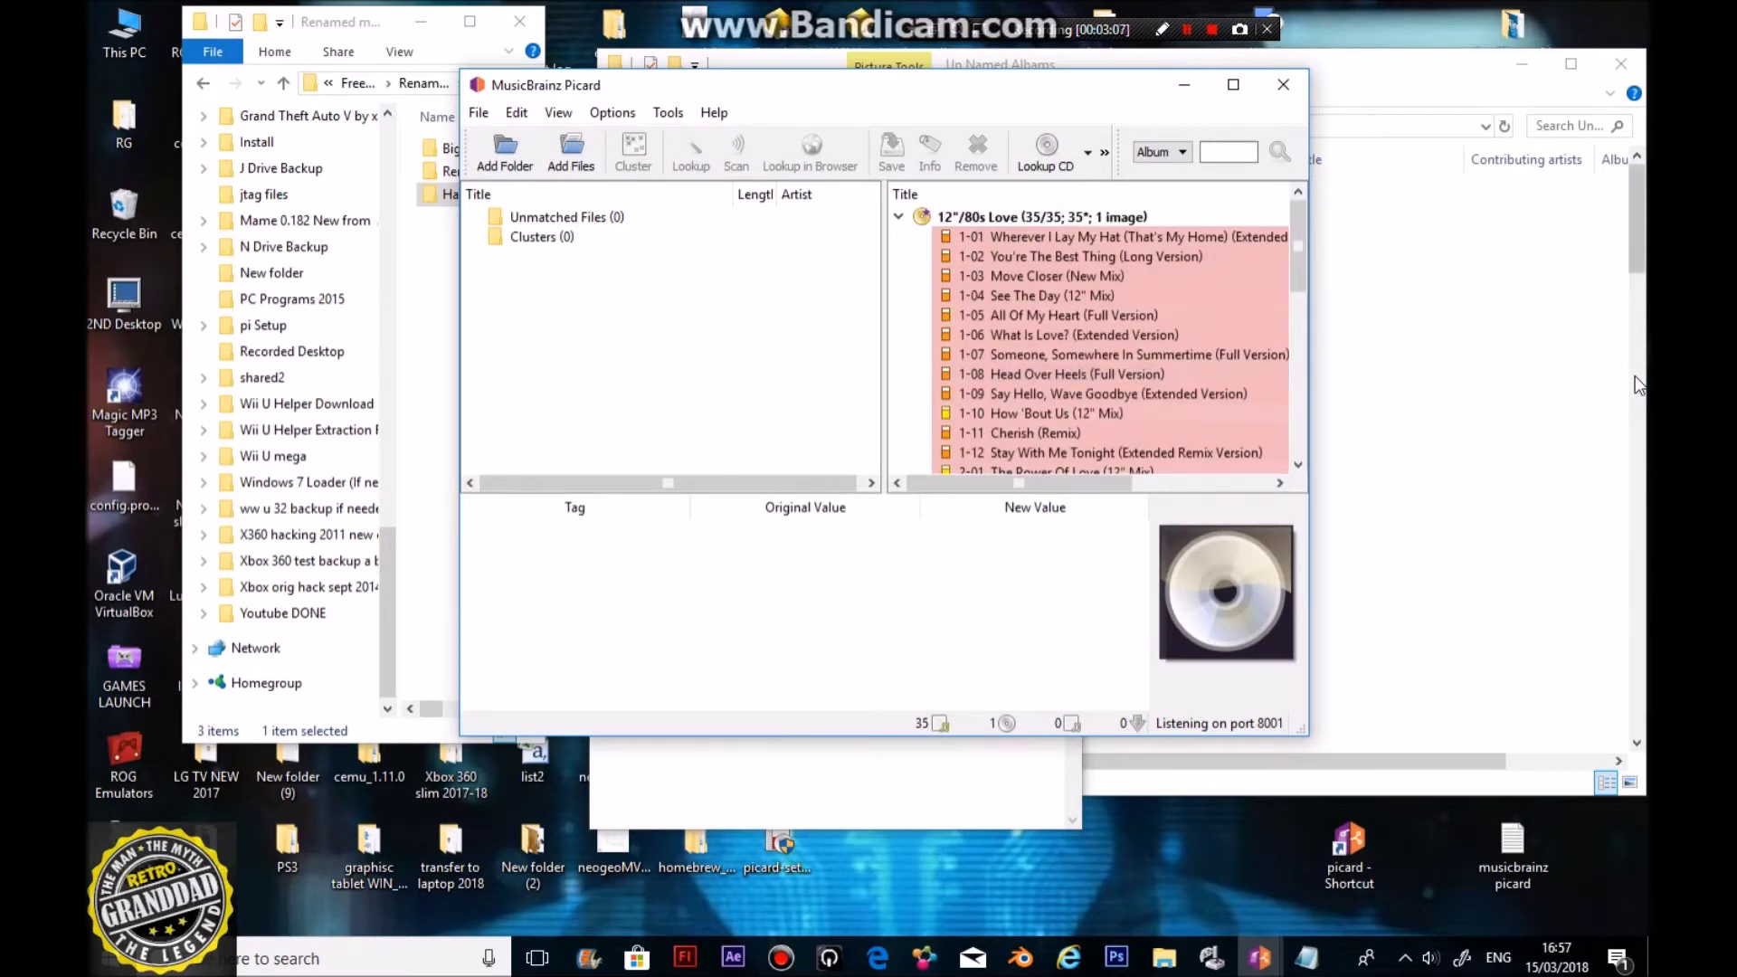
Step: Open the back cover image from the VA - 12 Inch 80's Love folder in File Explorer and place it for comparison with Picard's track list
click(1371, 373)
scroll(1136, 531, down, 4)
scroll(1057, 651, down, 12)
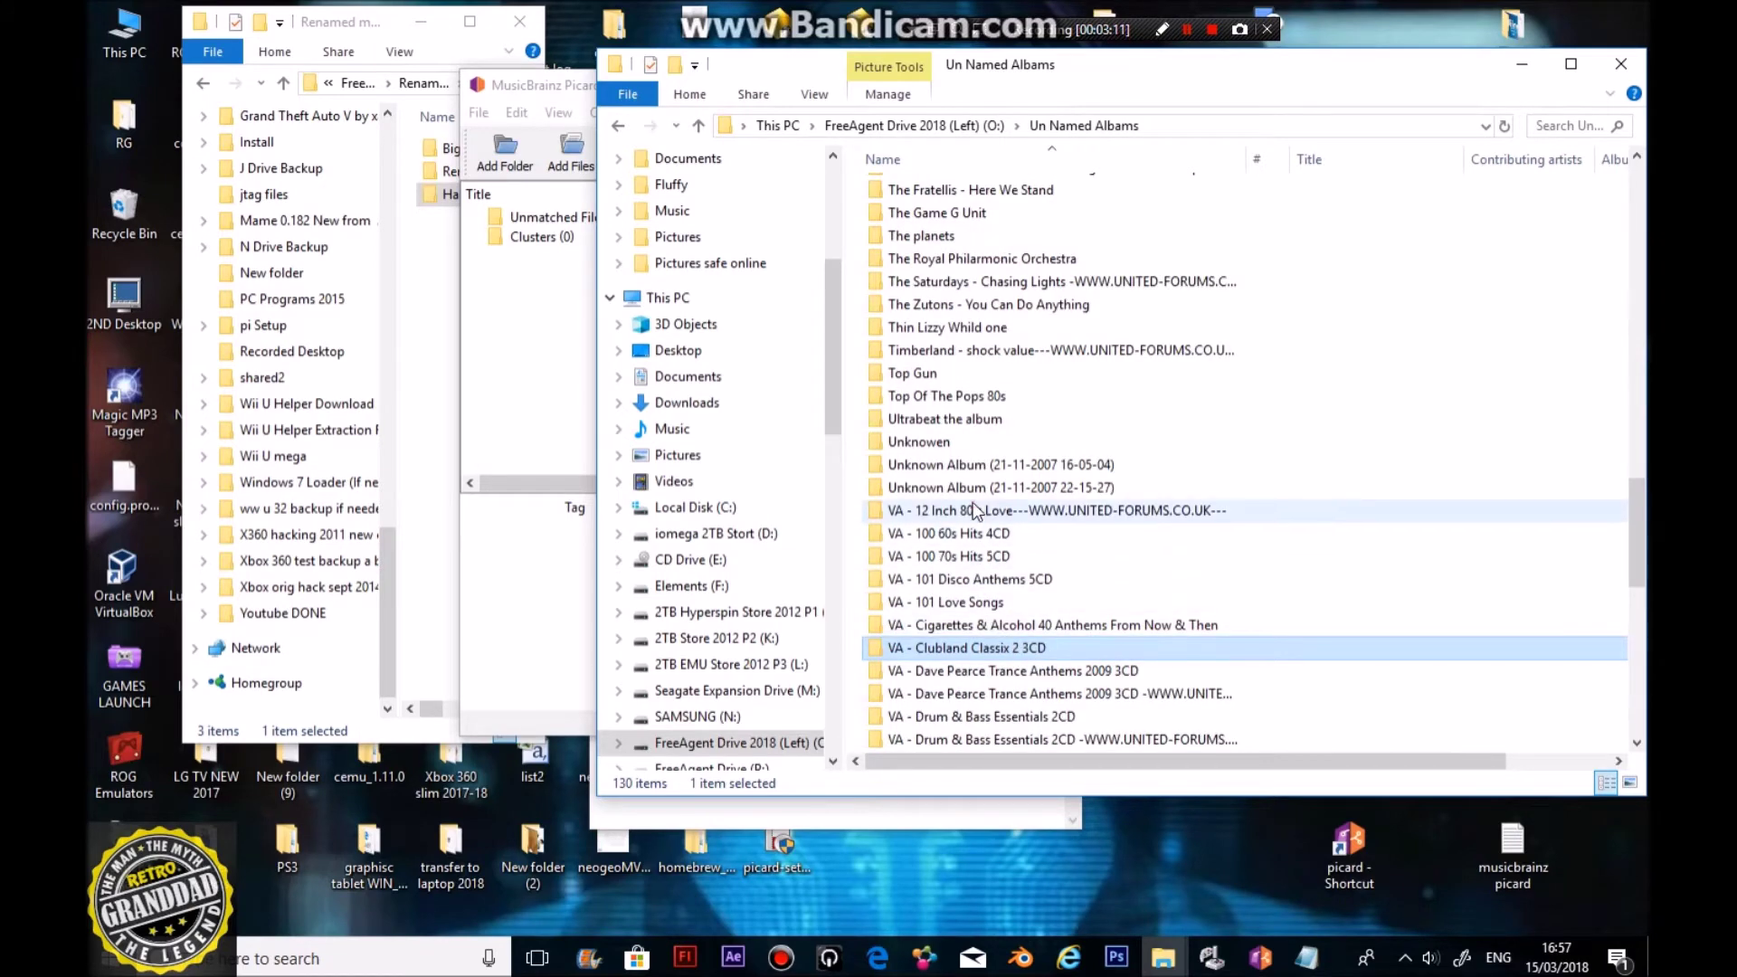
double_click(970, 504)
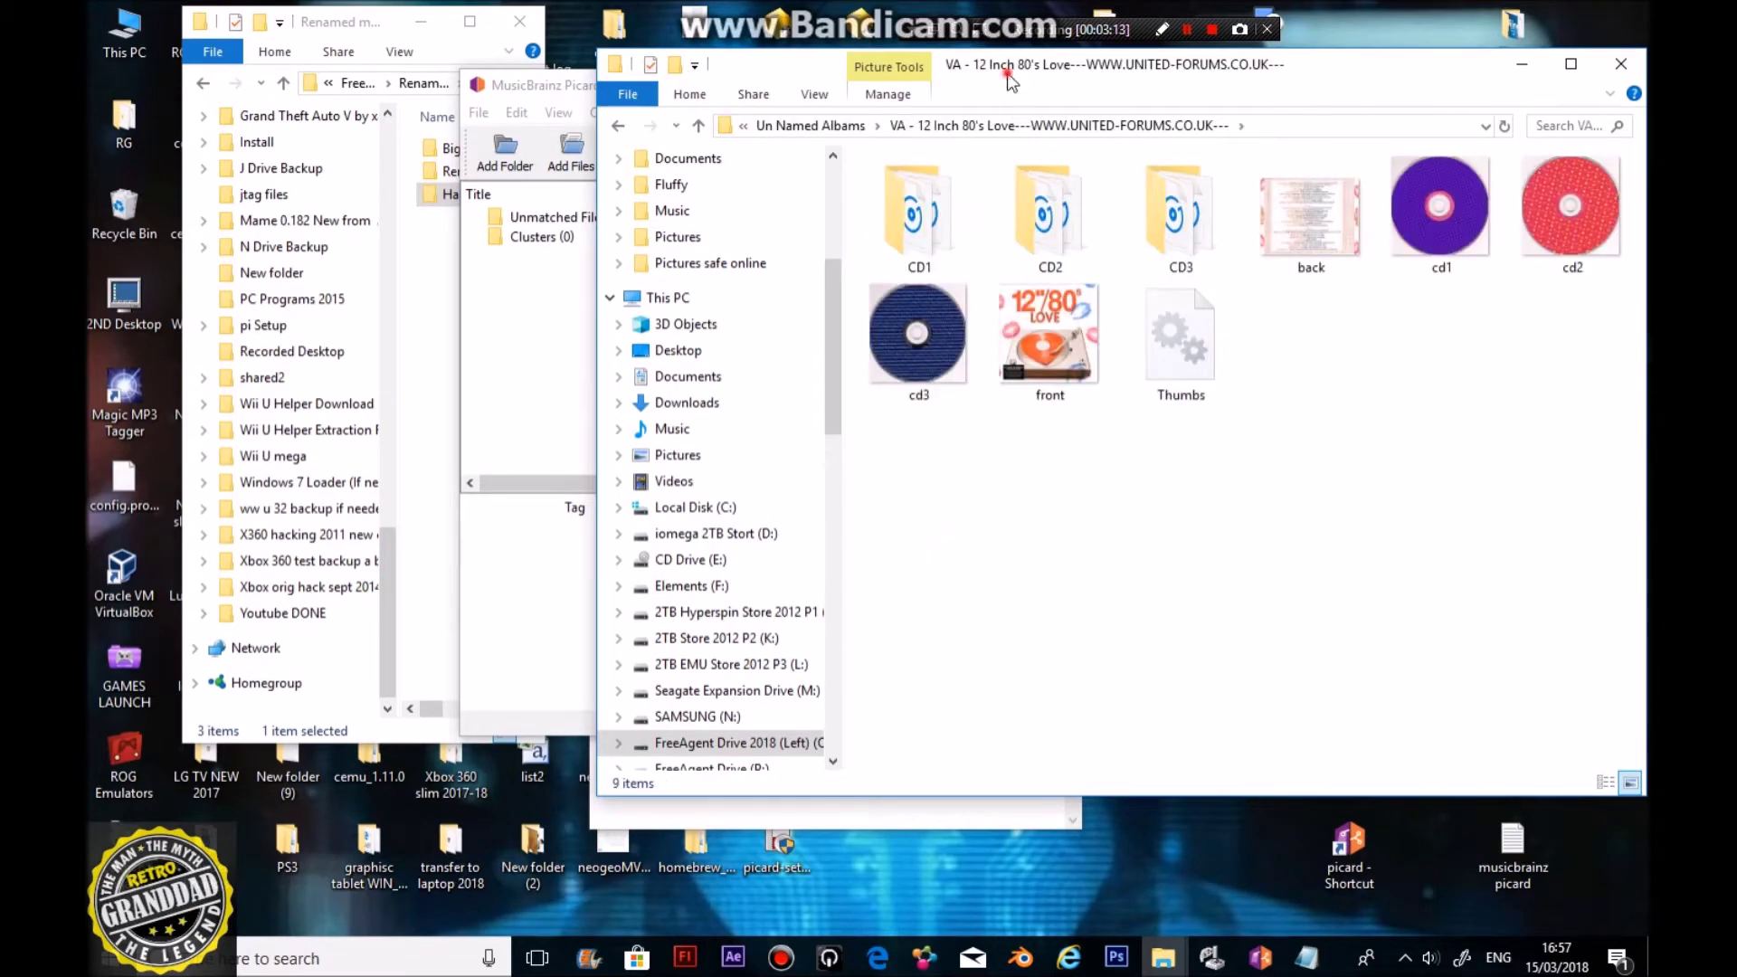
drag(1012, 81, 682, 409)
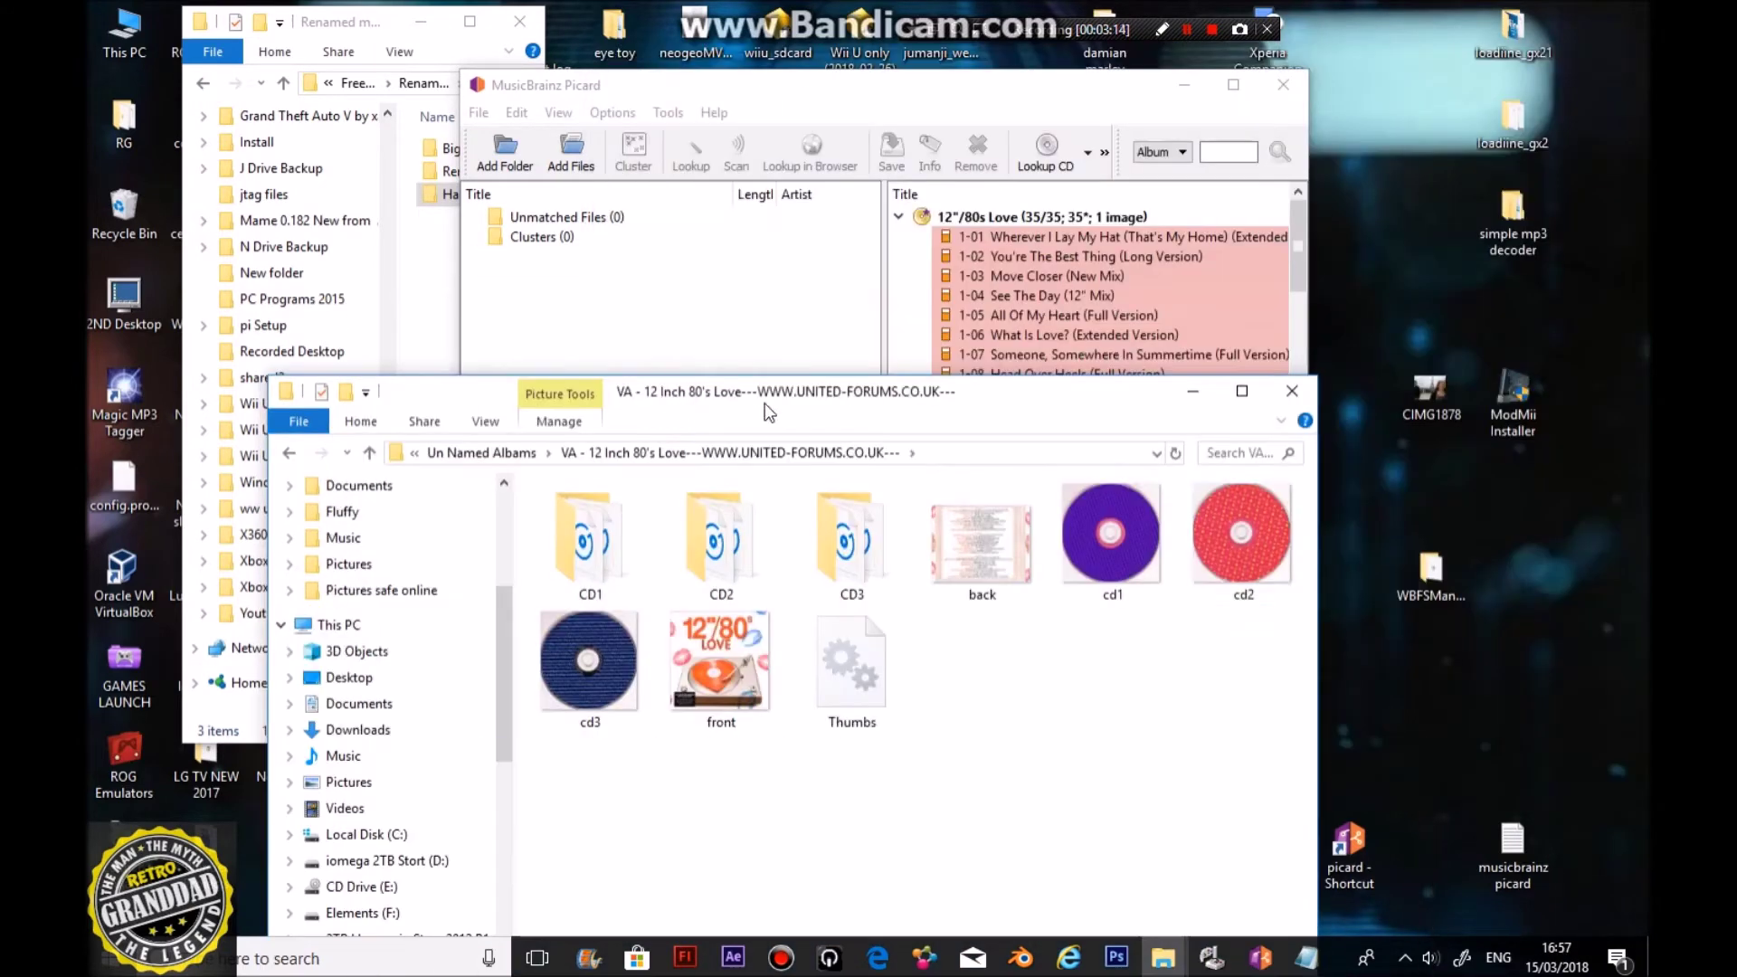
double_click(953, 561)
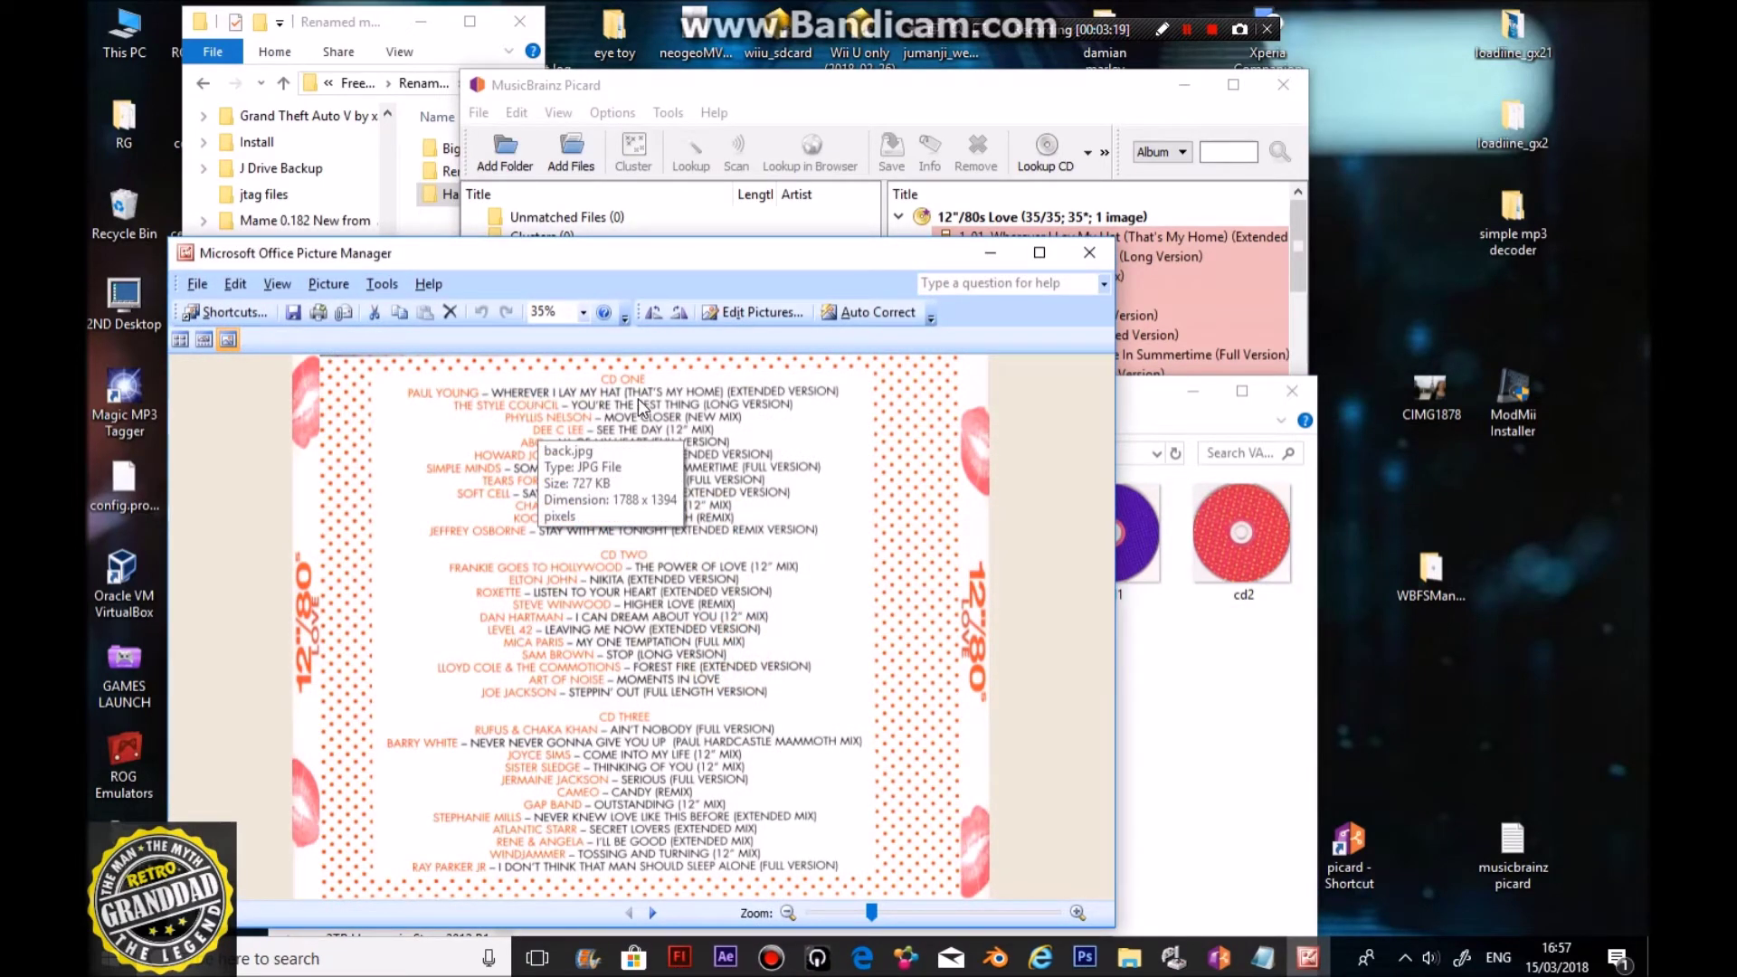
drag(776, 252, 776, 379)
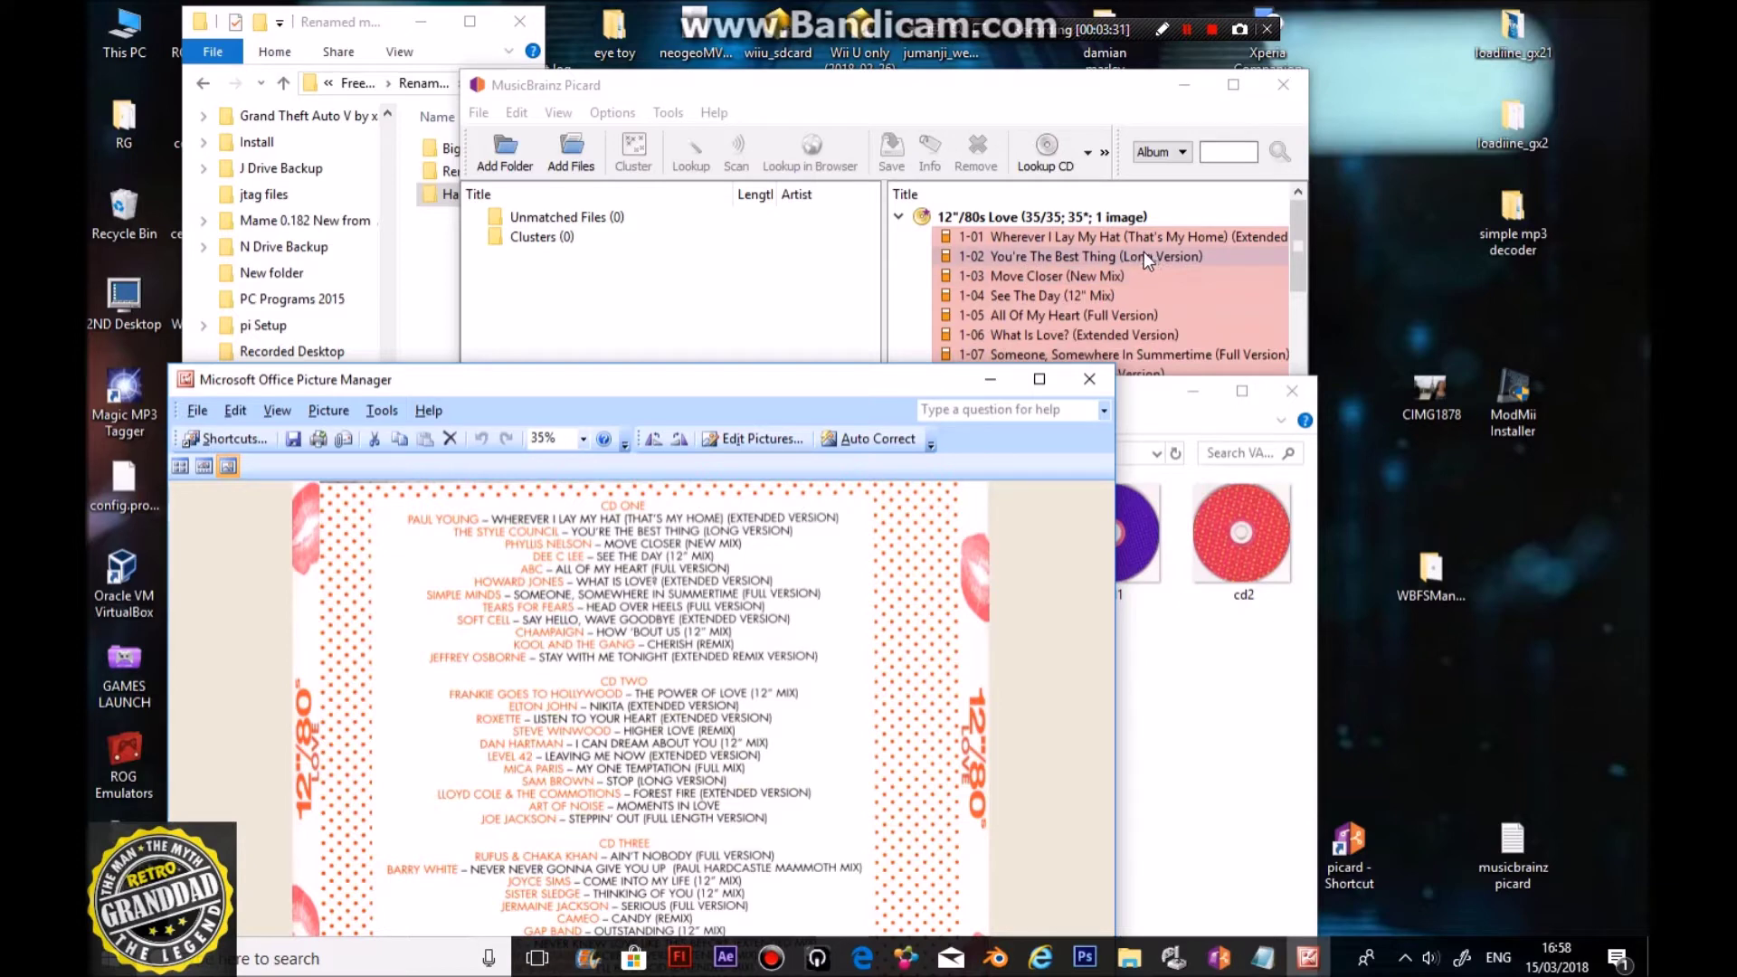
Step: Collapse and select the 12"/80s Love album in Picard, compare its cover art with the folder's front image, and request more artwork details
click(901, 217)
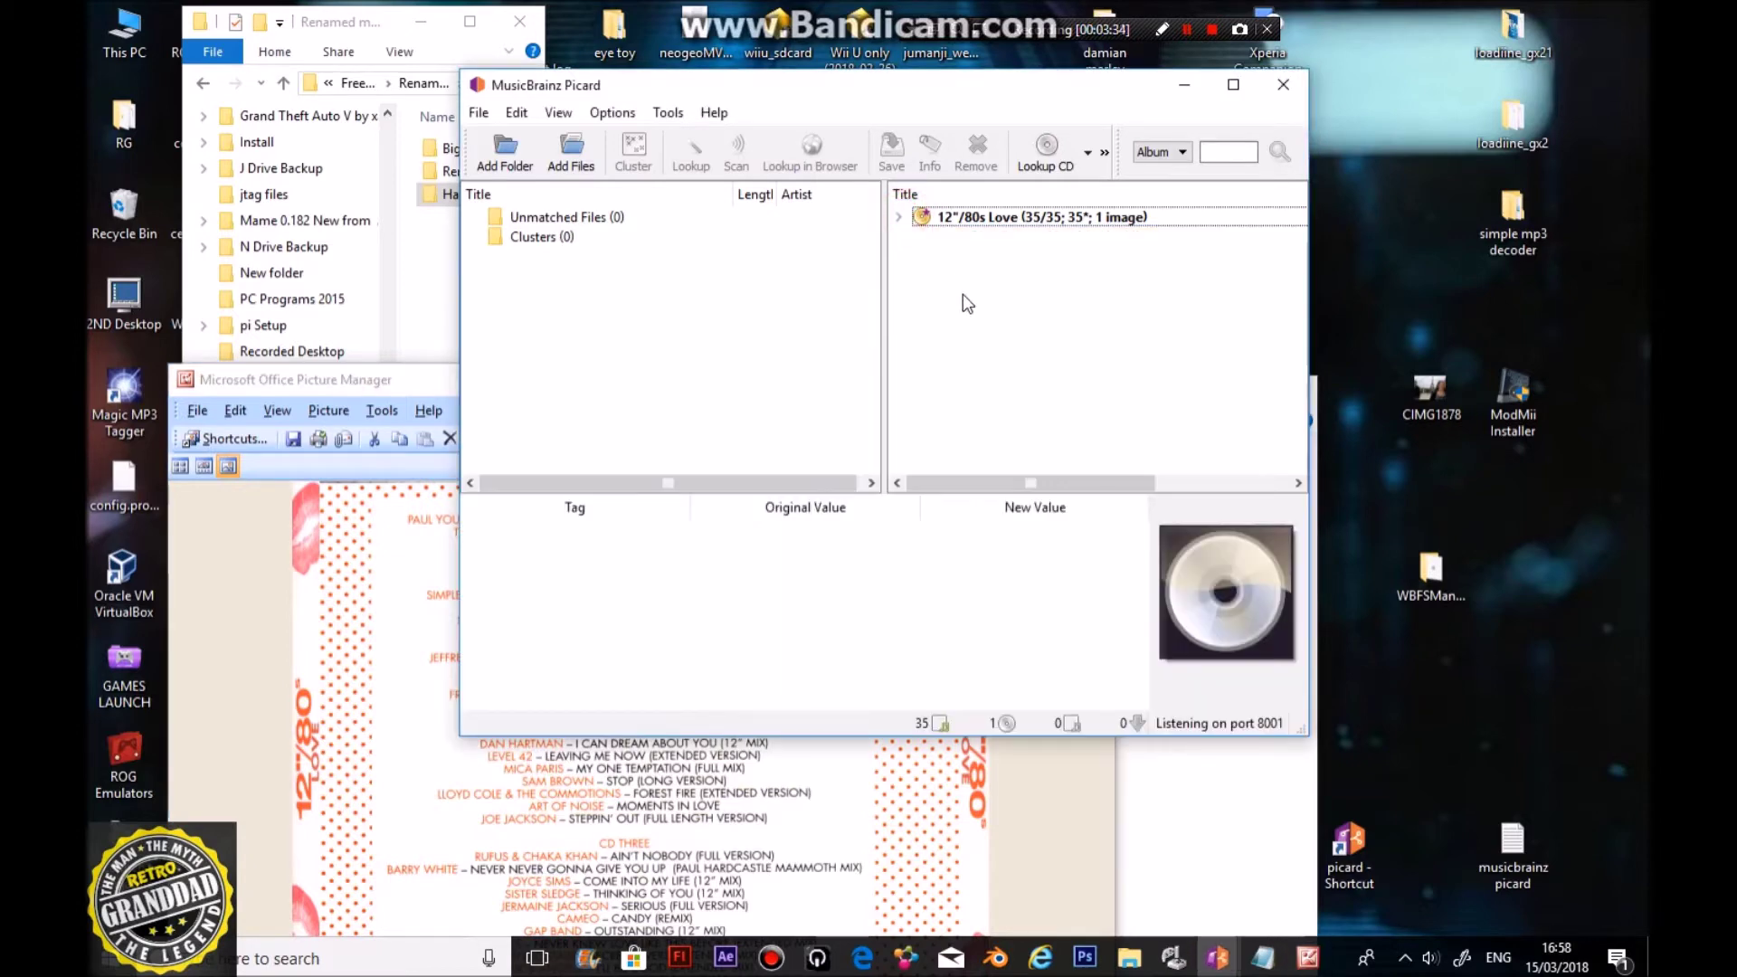
click(961, 217)
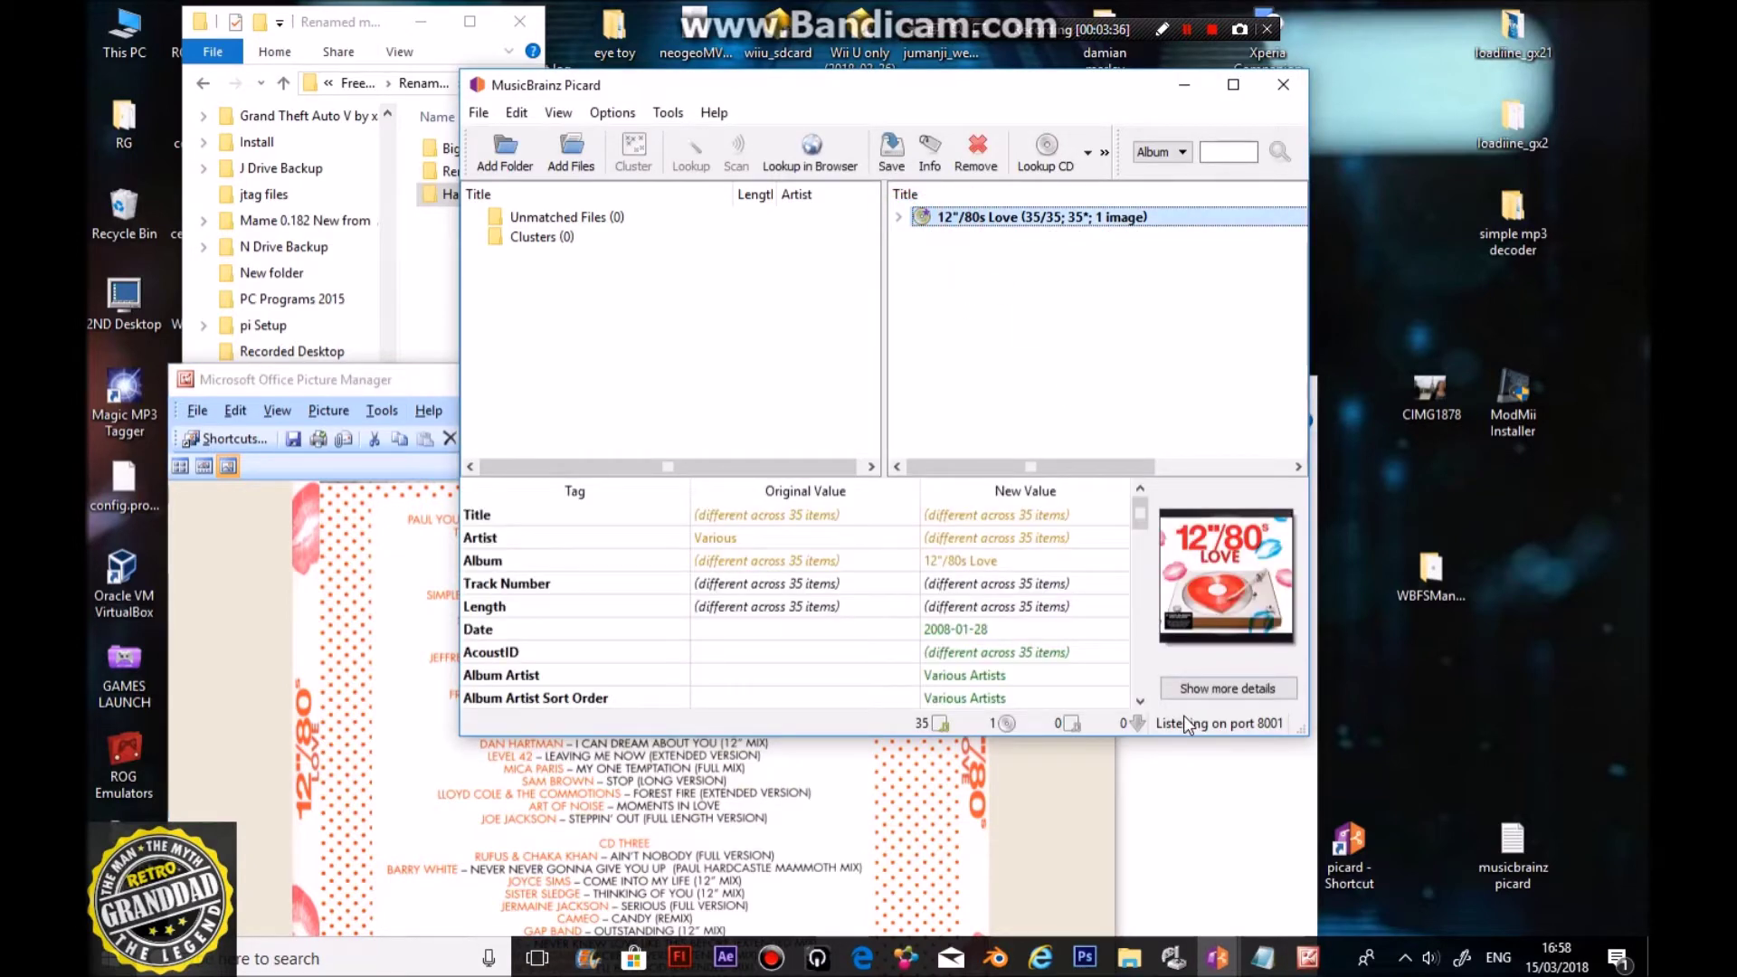
click(1209, 888)
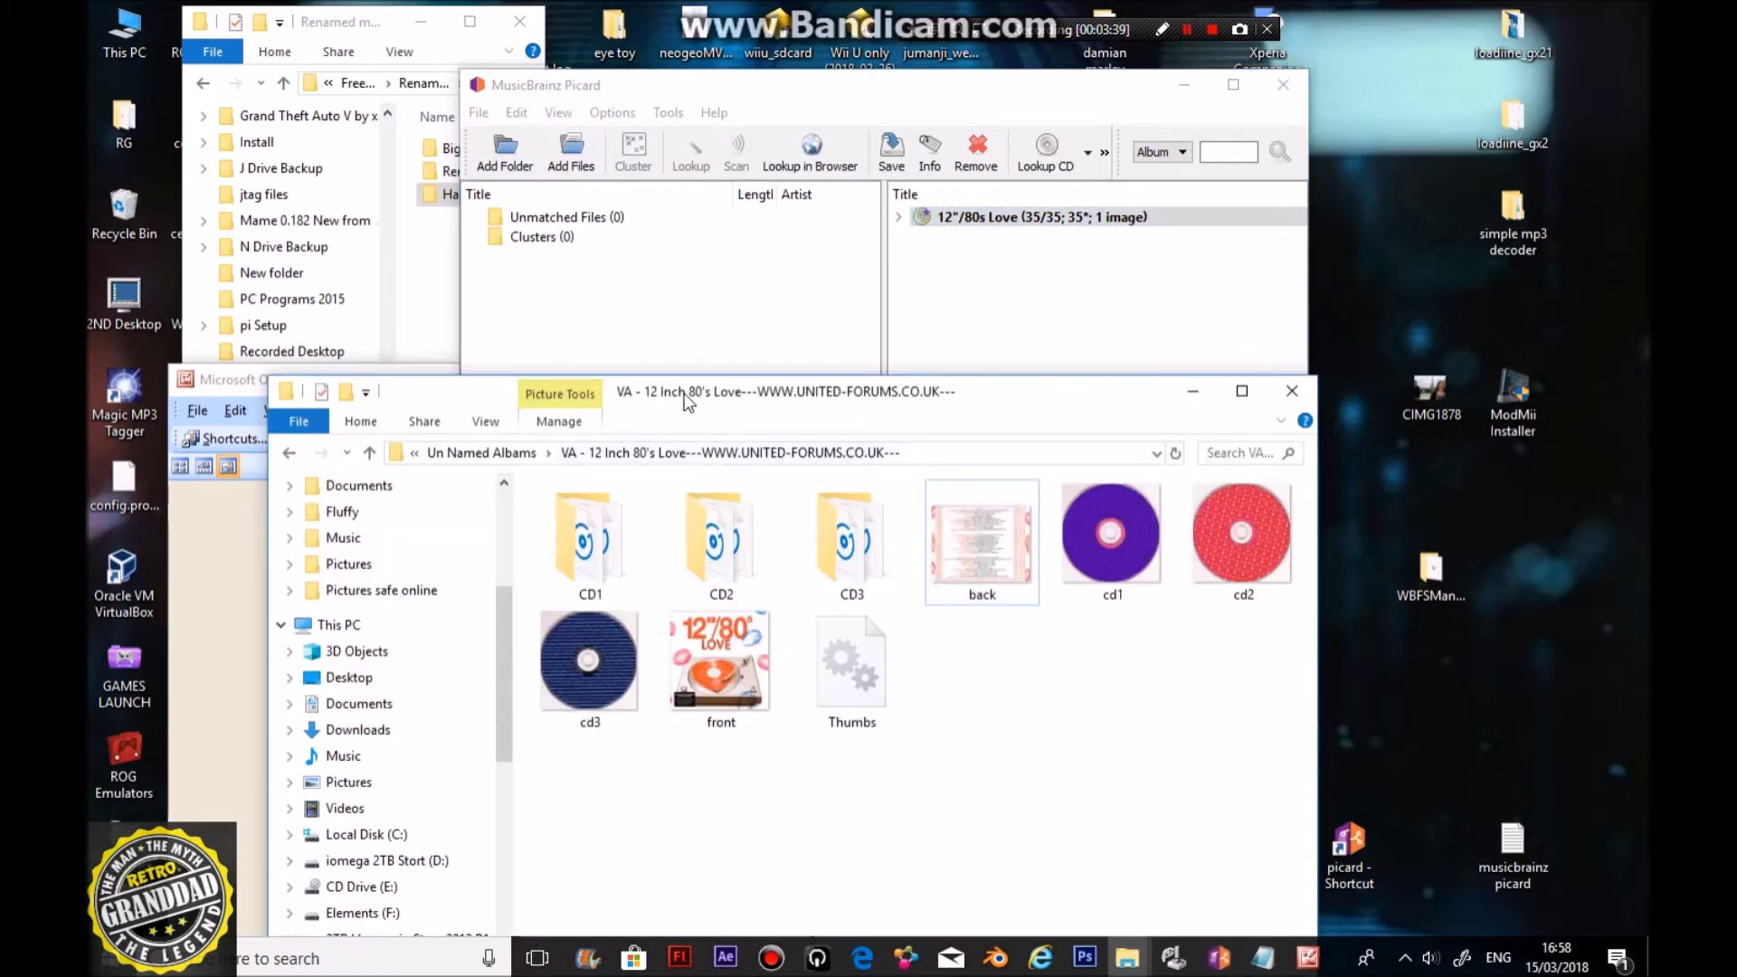
drag(687, 401, 471, 279)
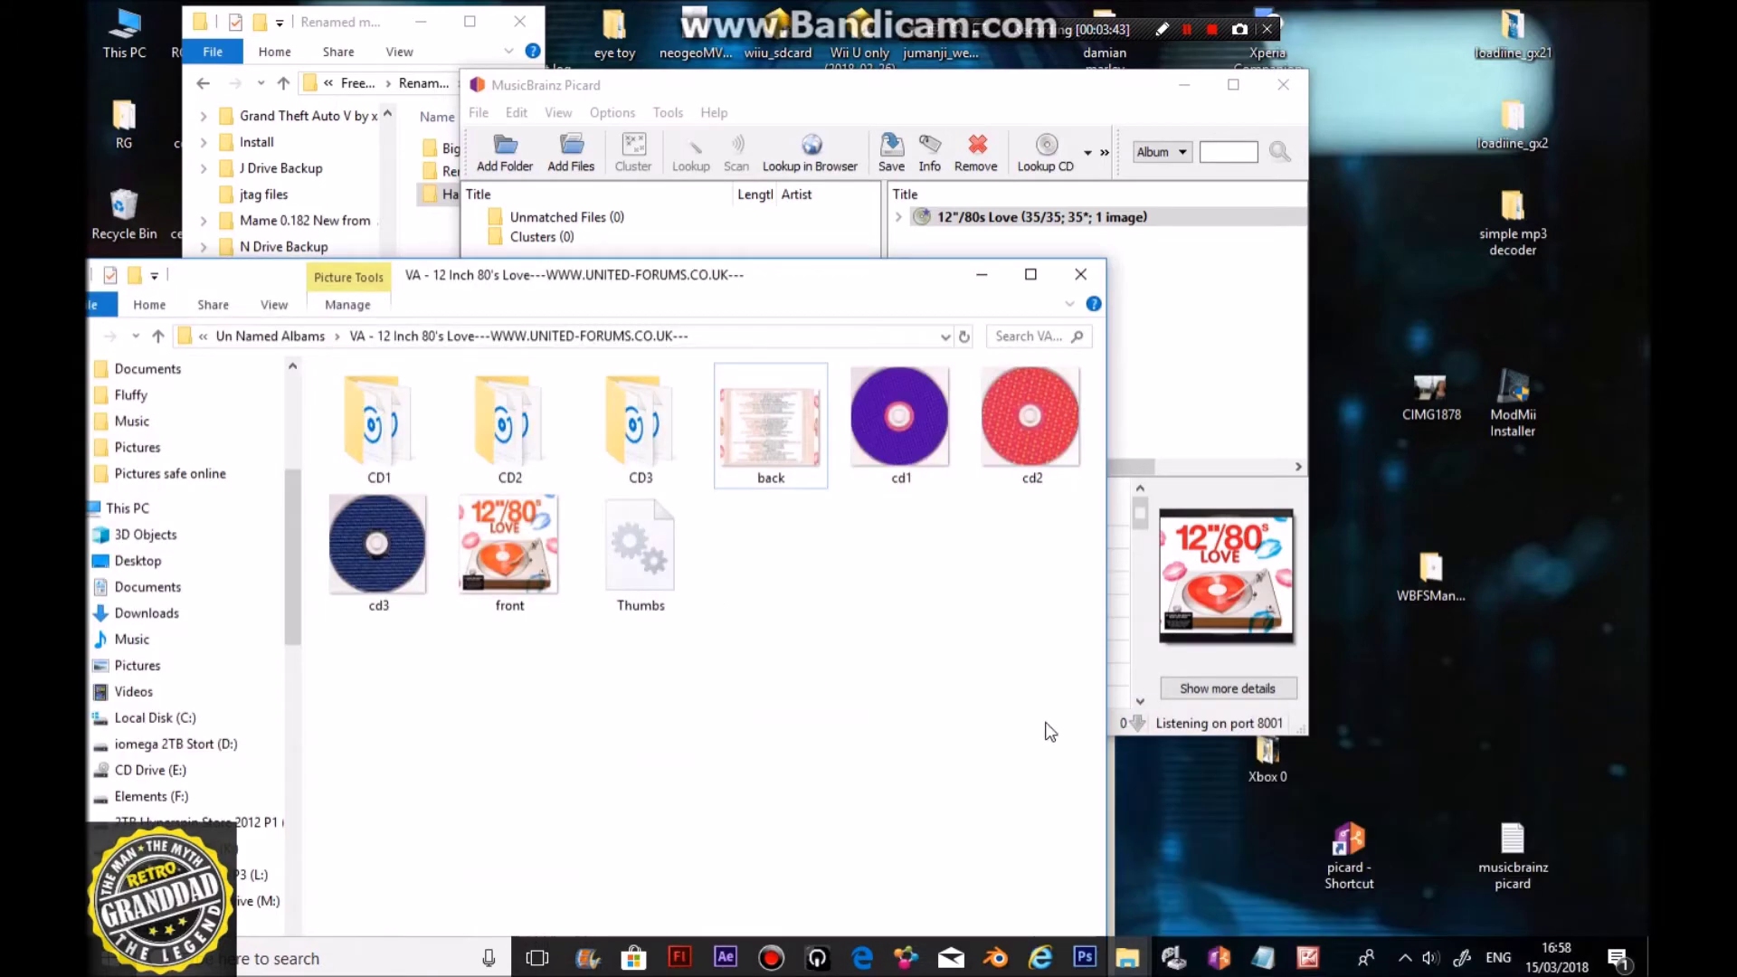
click(1227, 689)
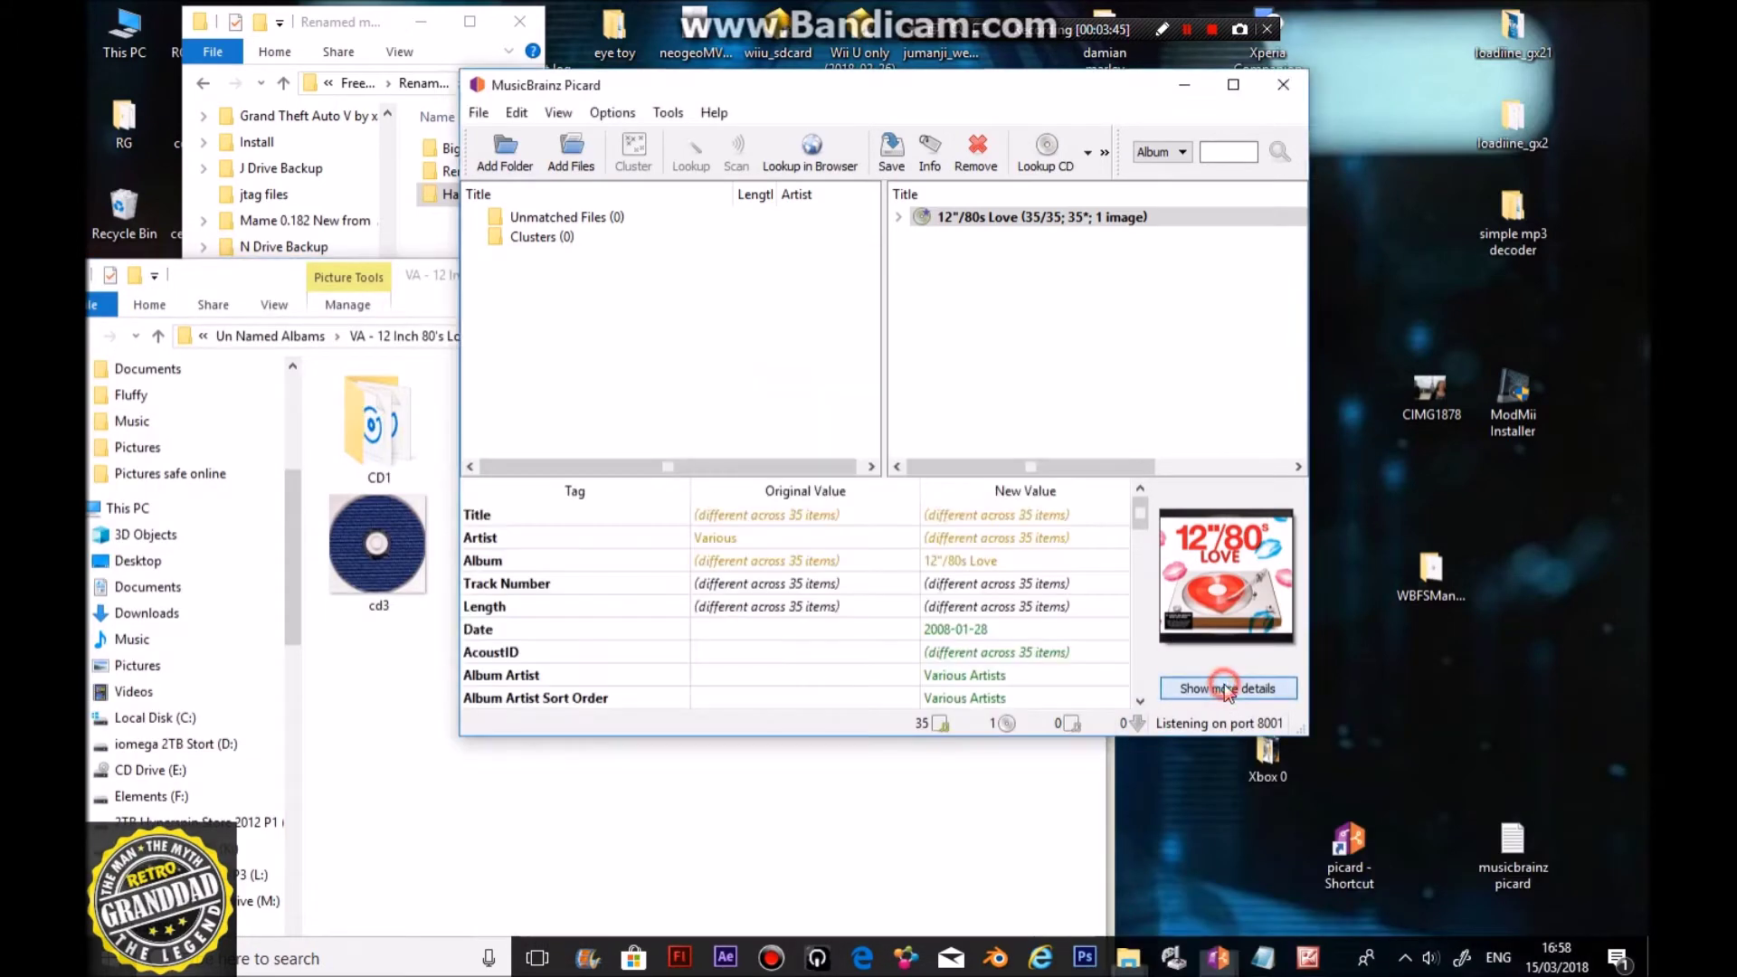
Step: Open the front cover from the album's artwork details at full size, compare it with the folder's images, and close the image and details
double_click(845, 376)
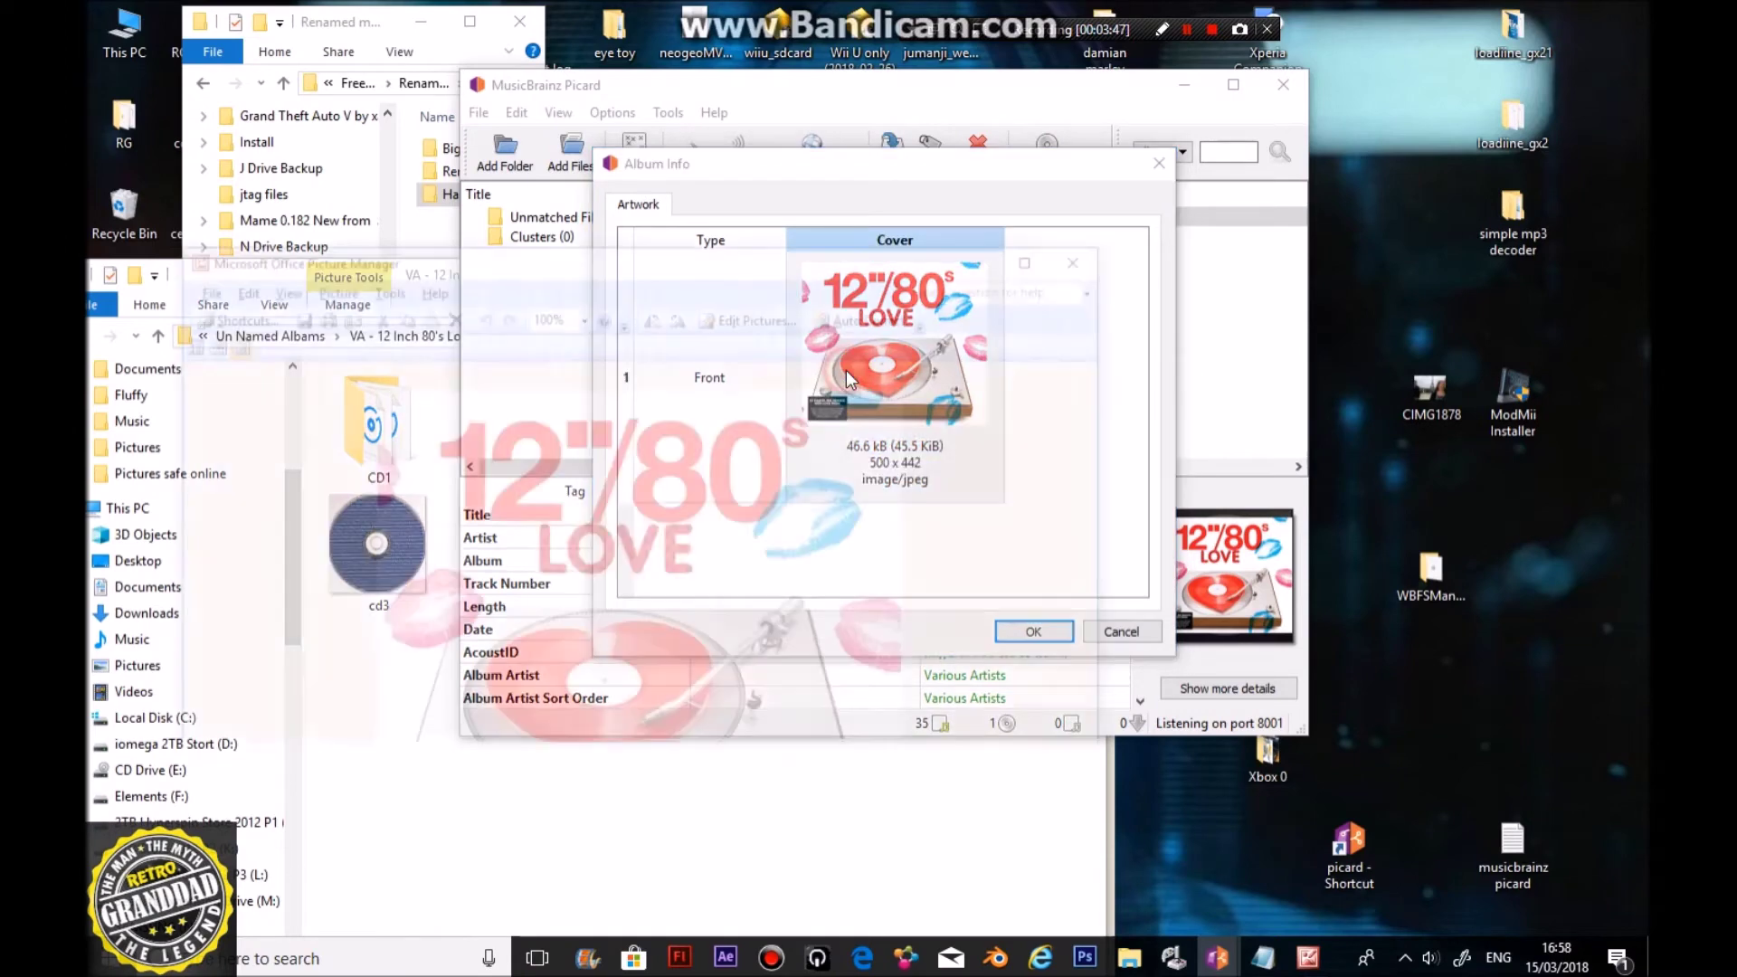
drag(958, 231, 1031, 207)
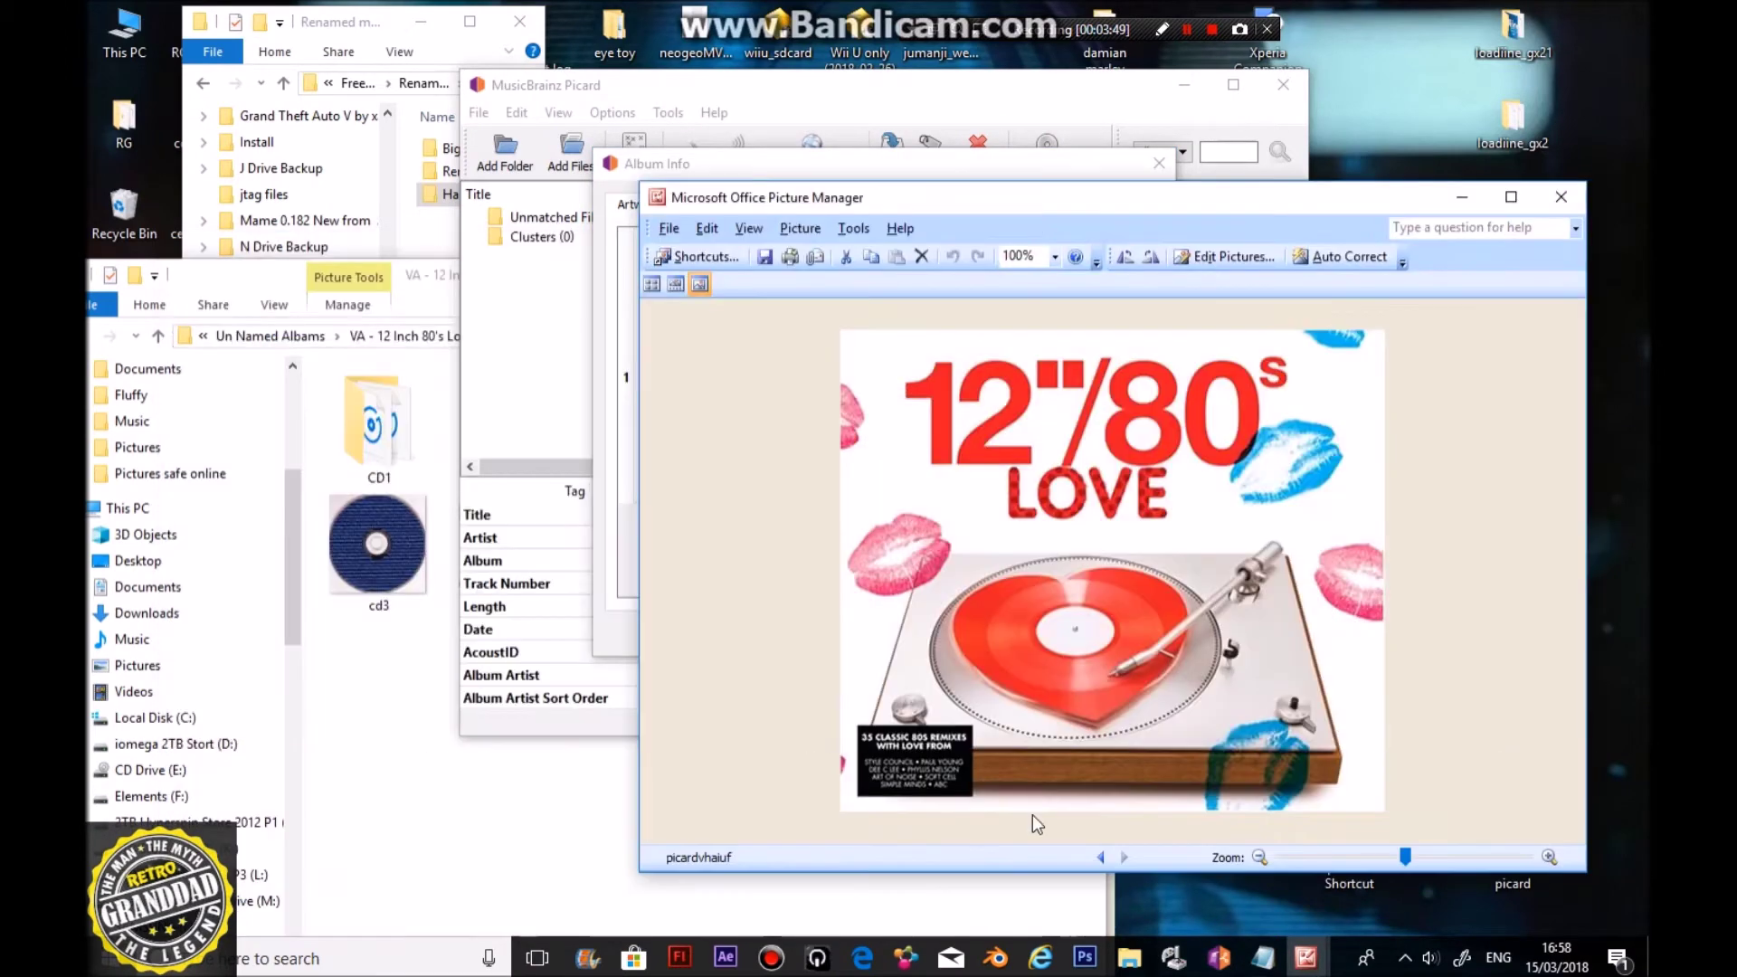
click(424, 836)
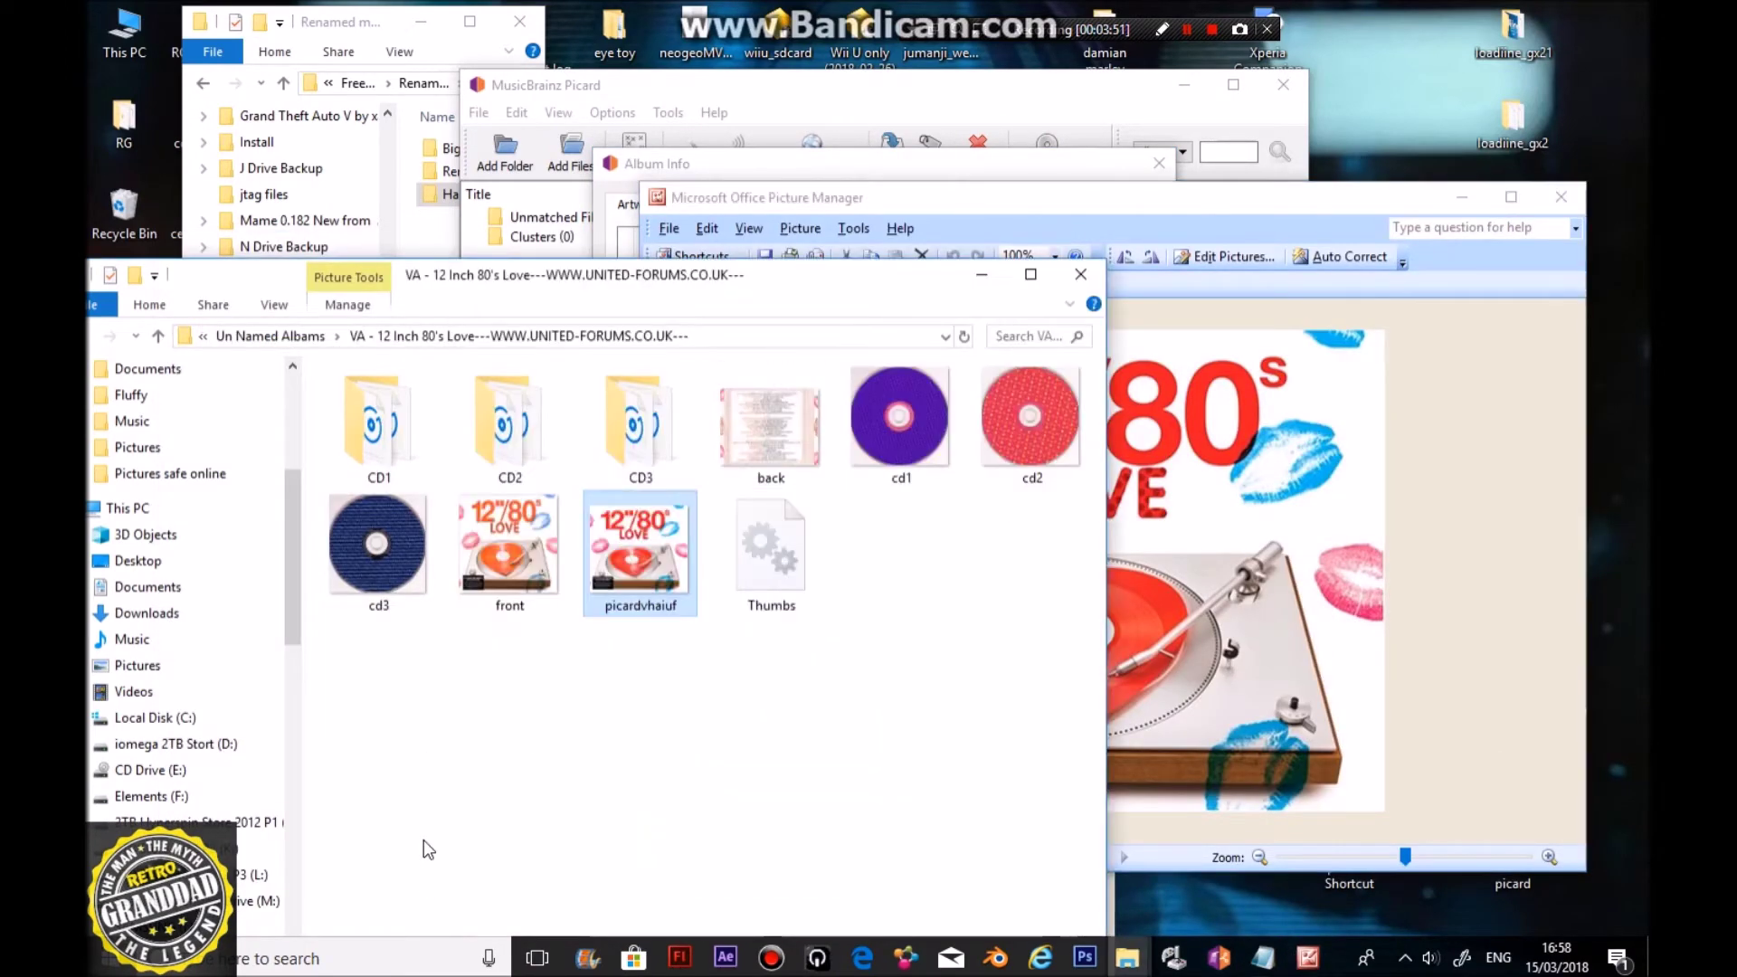
click(1457, 263)
click(1562, 199)
click(1061, 174)
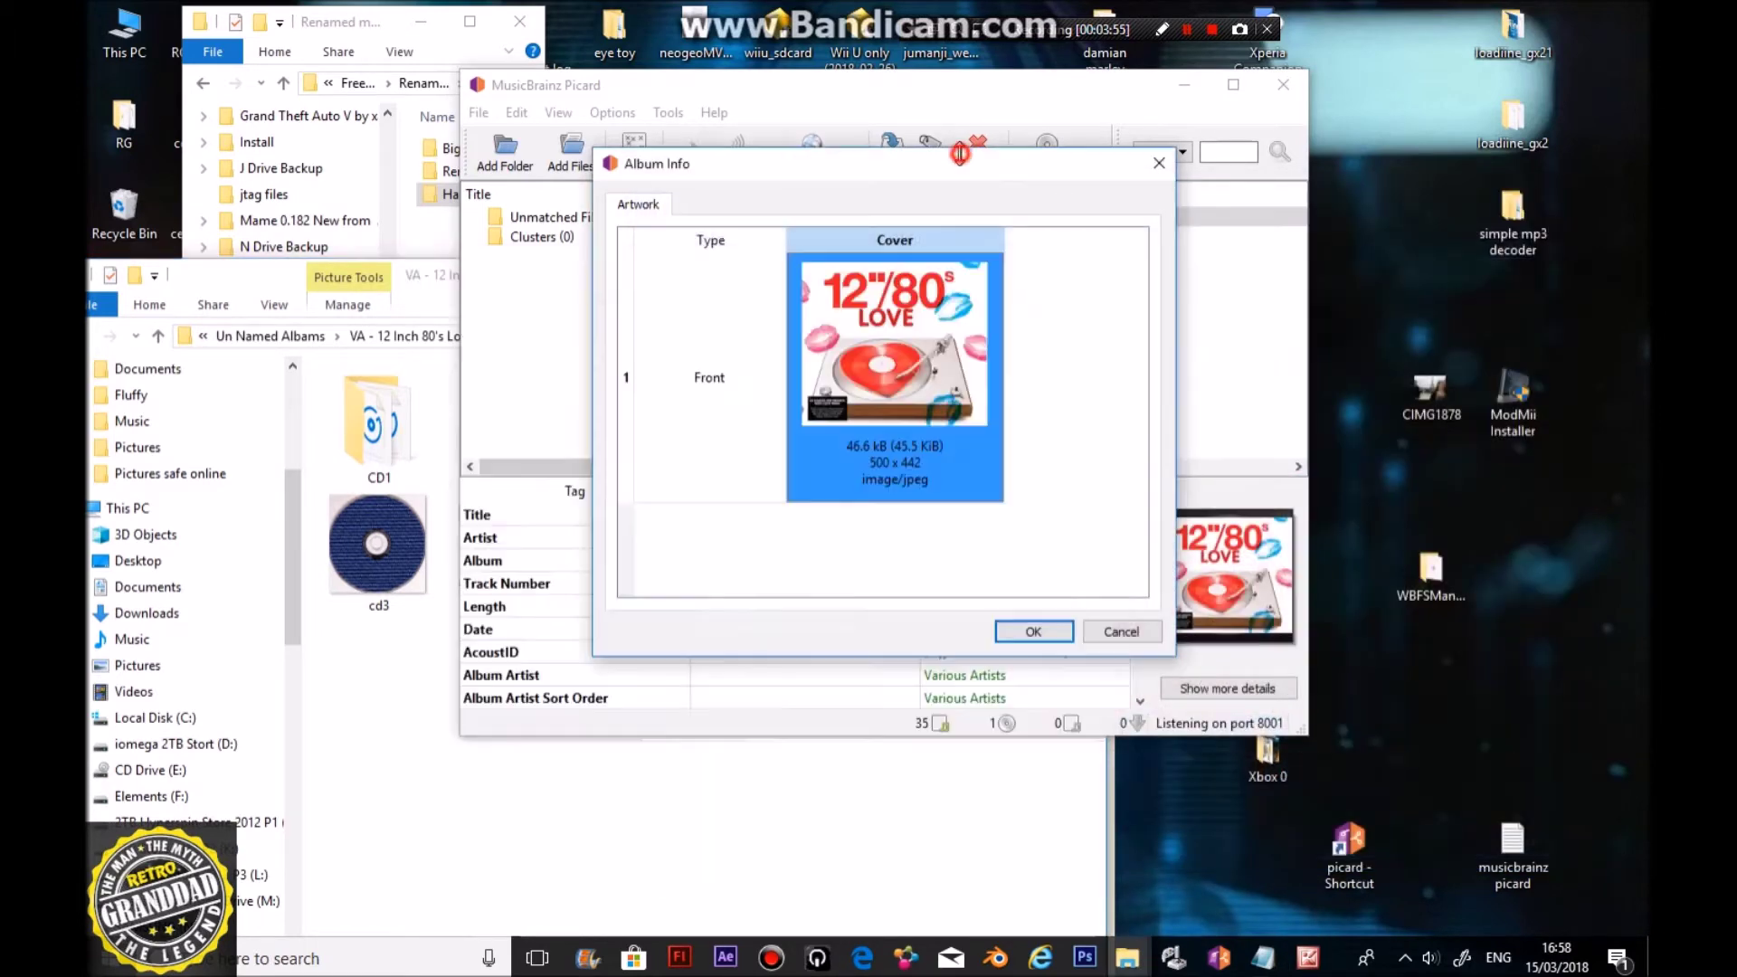
click(1033, 631)
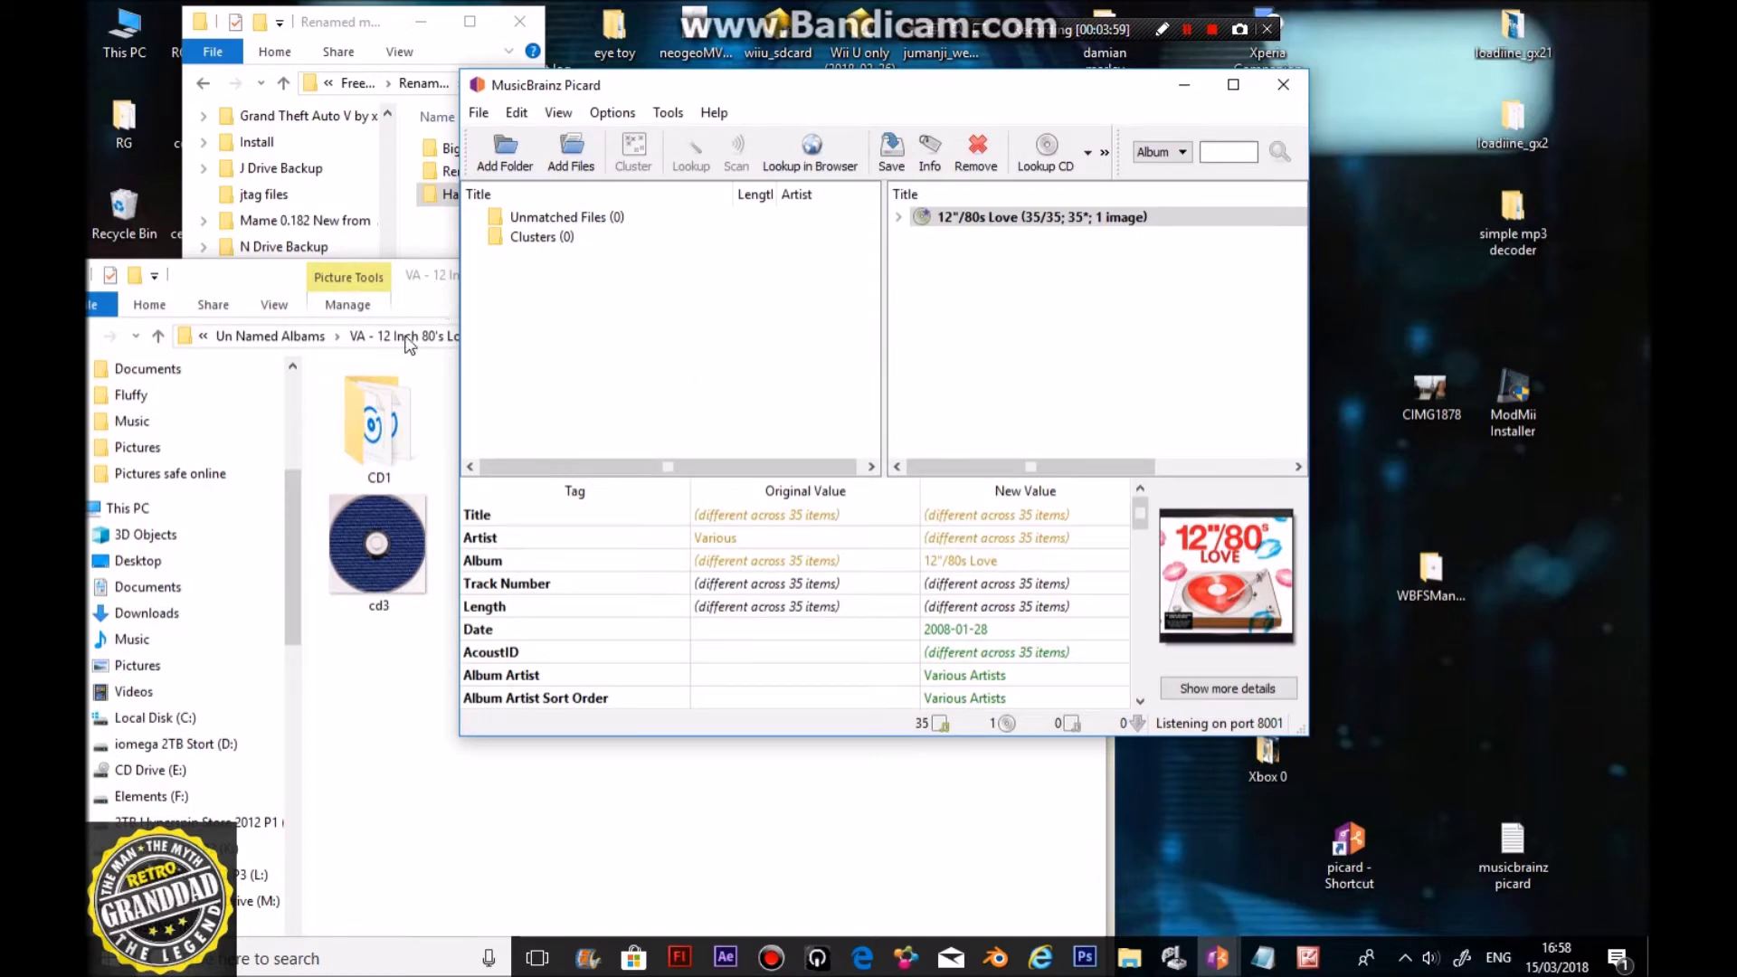
Step: Open the album's CD1 folder in File Explorer, place it for comparison, and save the matched 12"/80s Love album in Picard
double_click(378, 421)
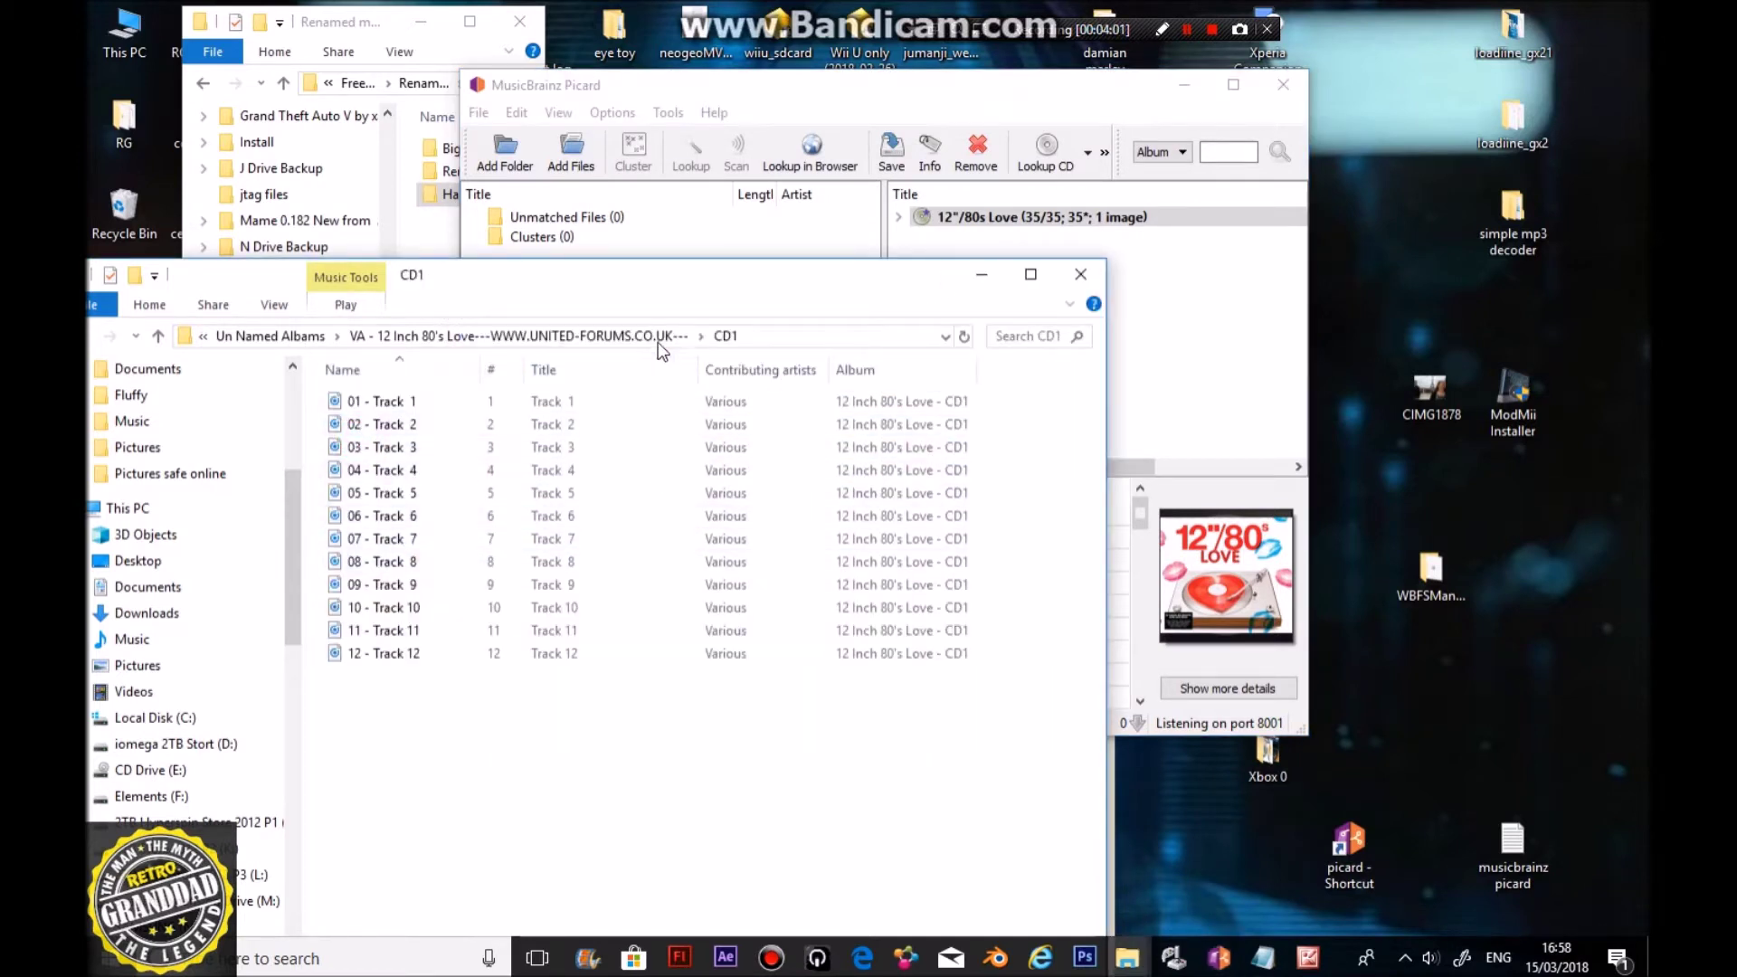
drag(698, 274, 1105, 290)
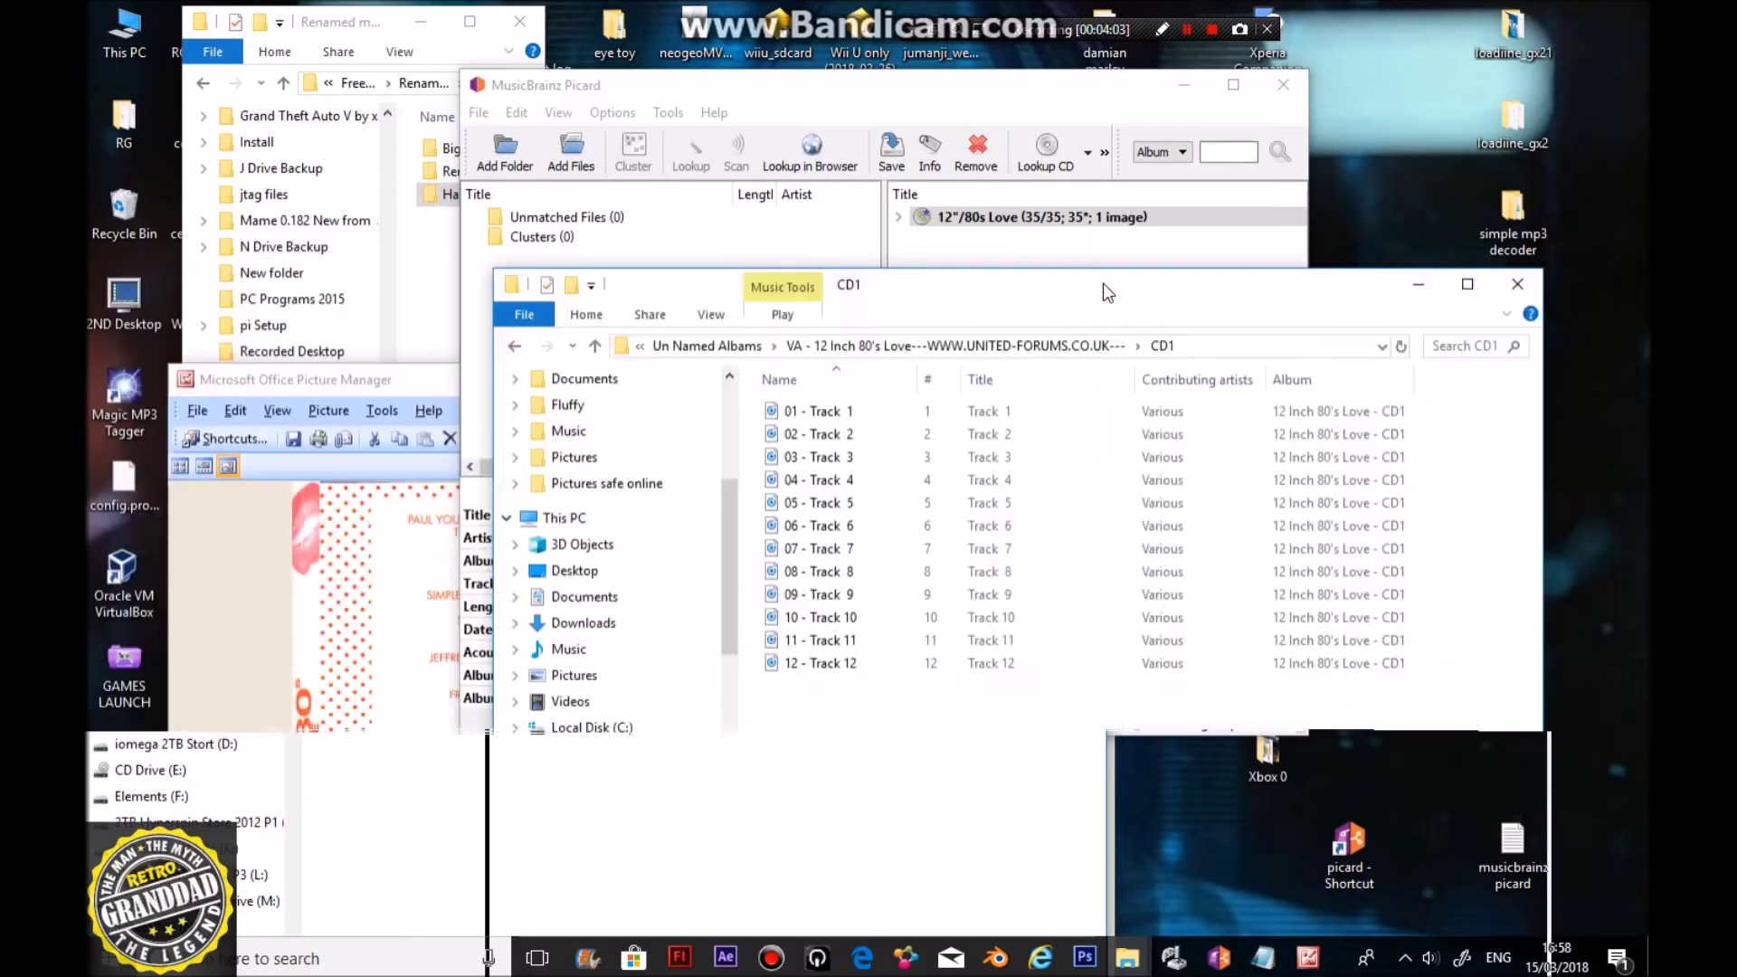
click(899, 150)
click(899, 150)
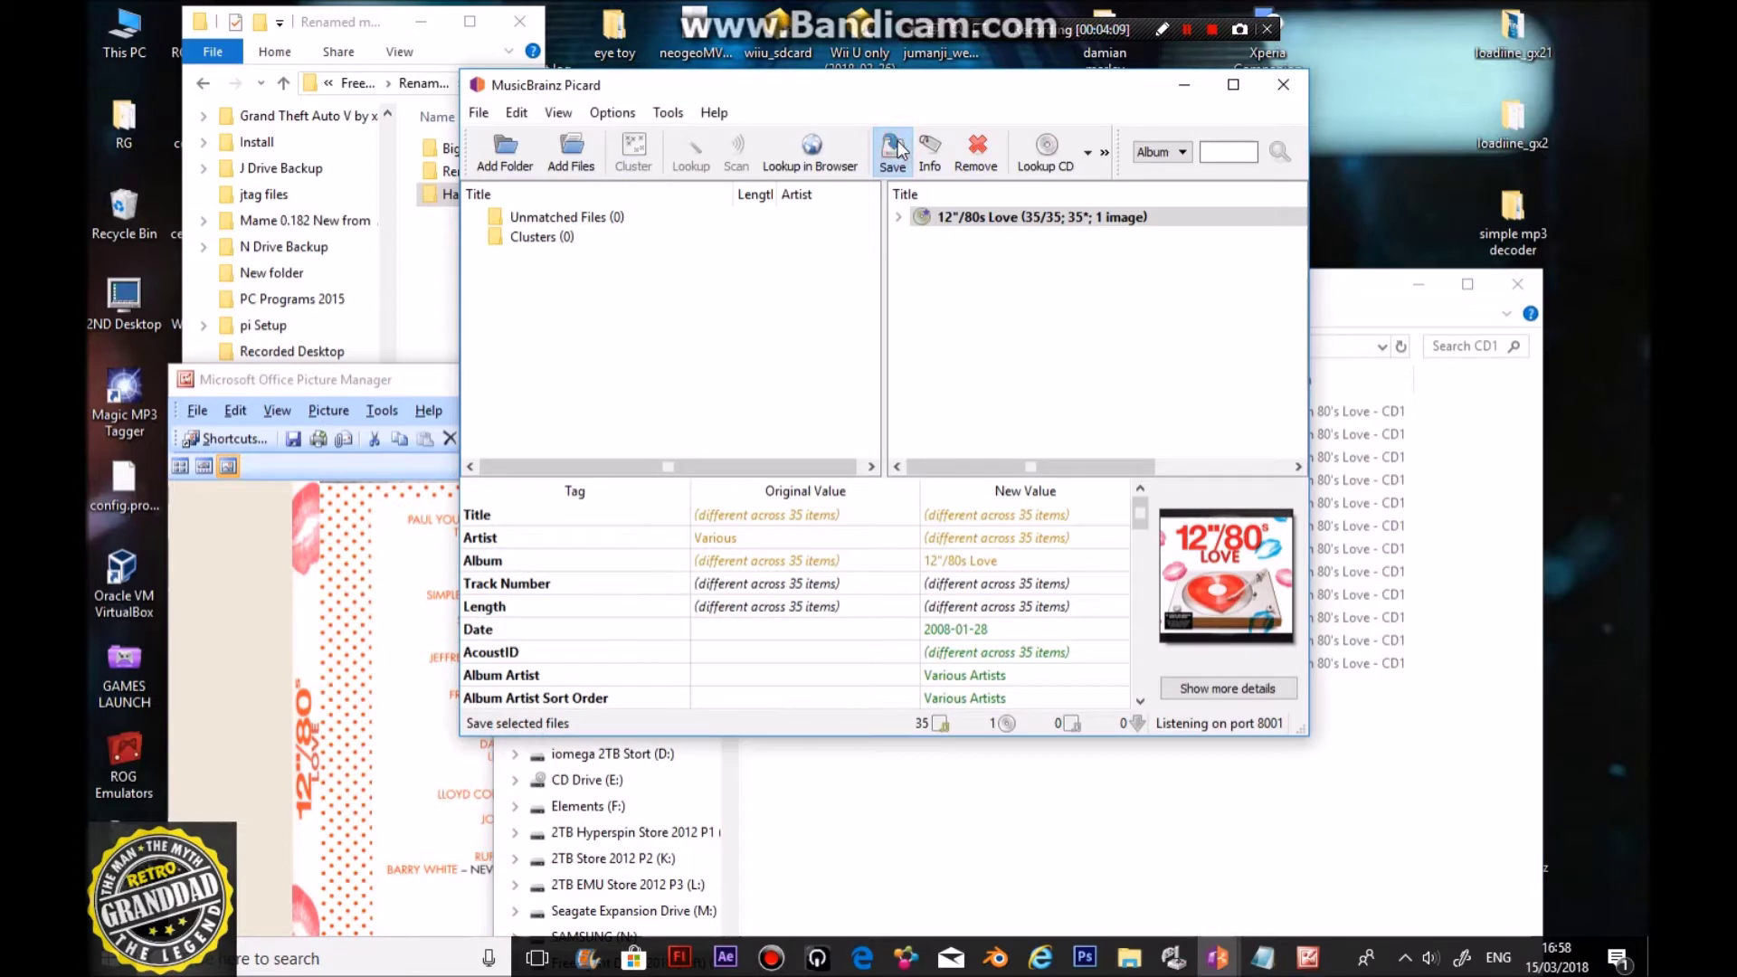
Step: Check the renamed track files in the album's CD1, CD2 and CD3 folders in File Explorer
click(1104, 872)
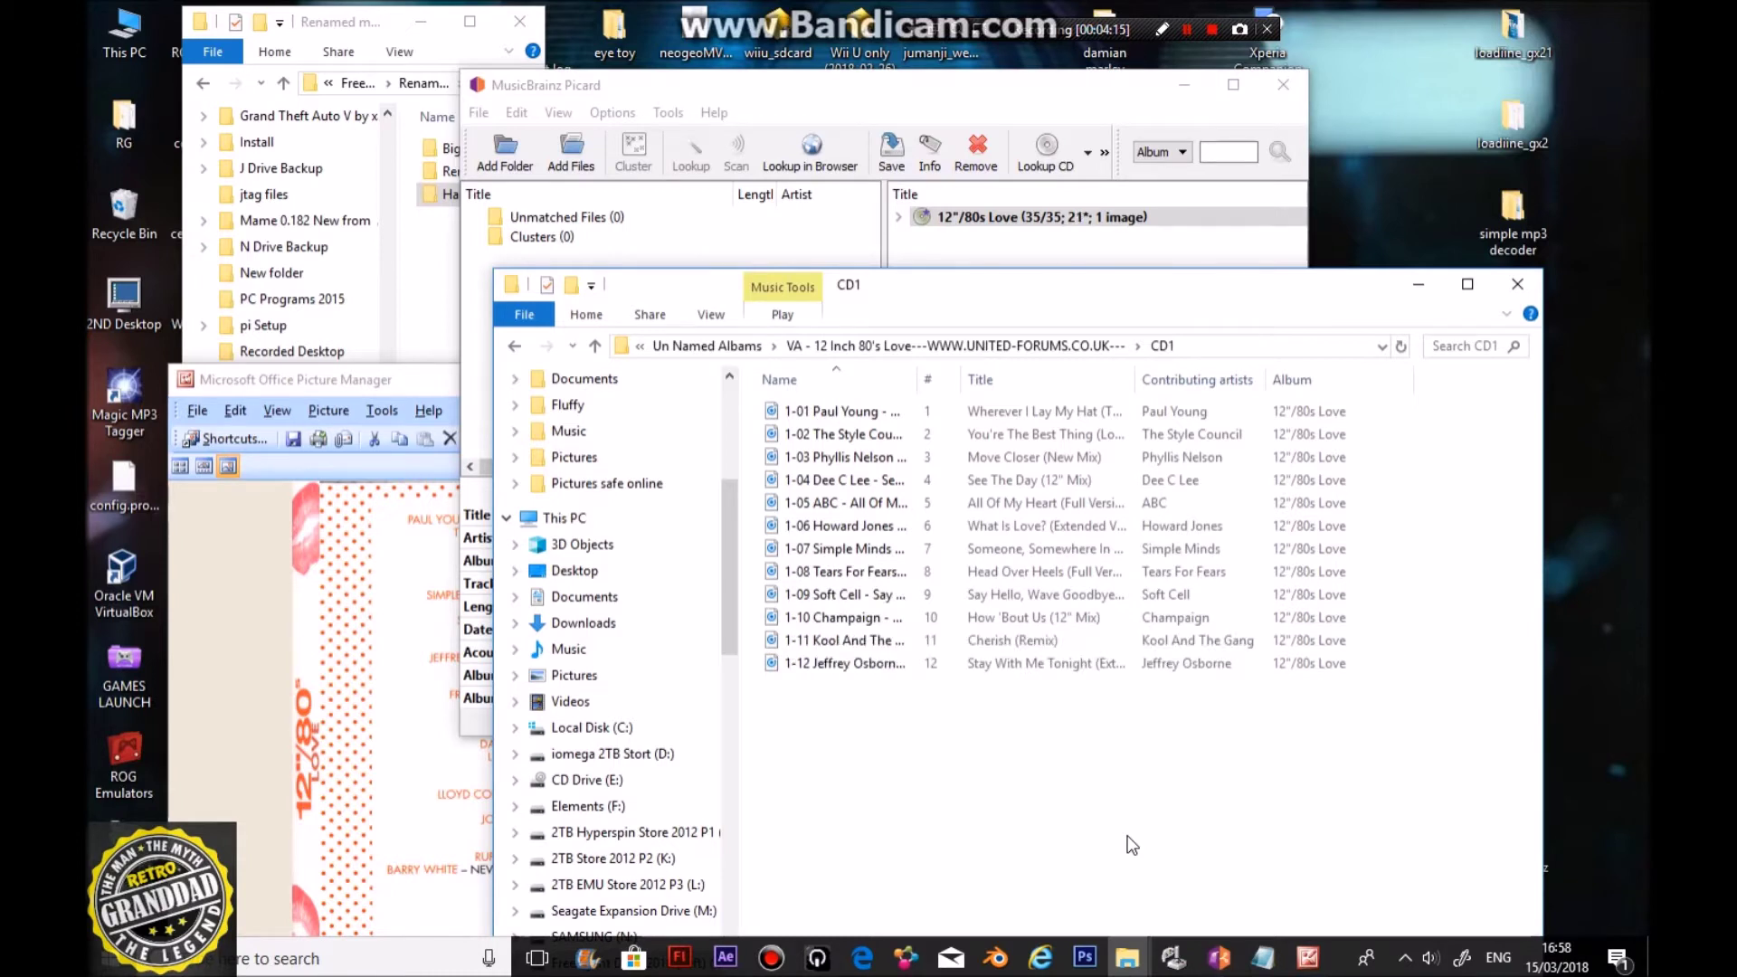
click(592, 346)
double_click(950, 446)
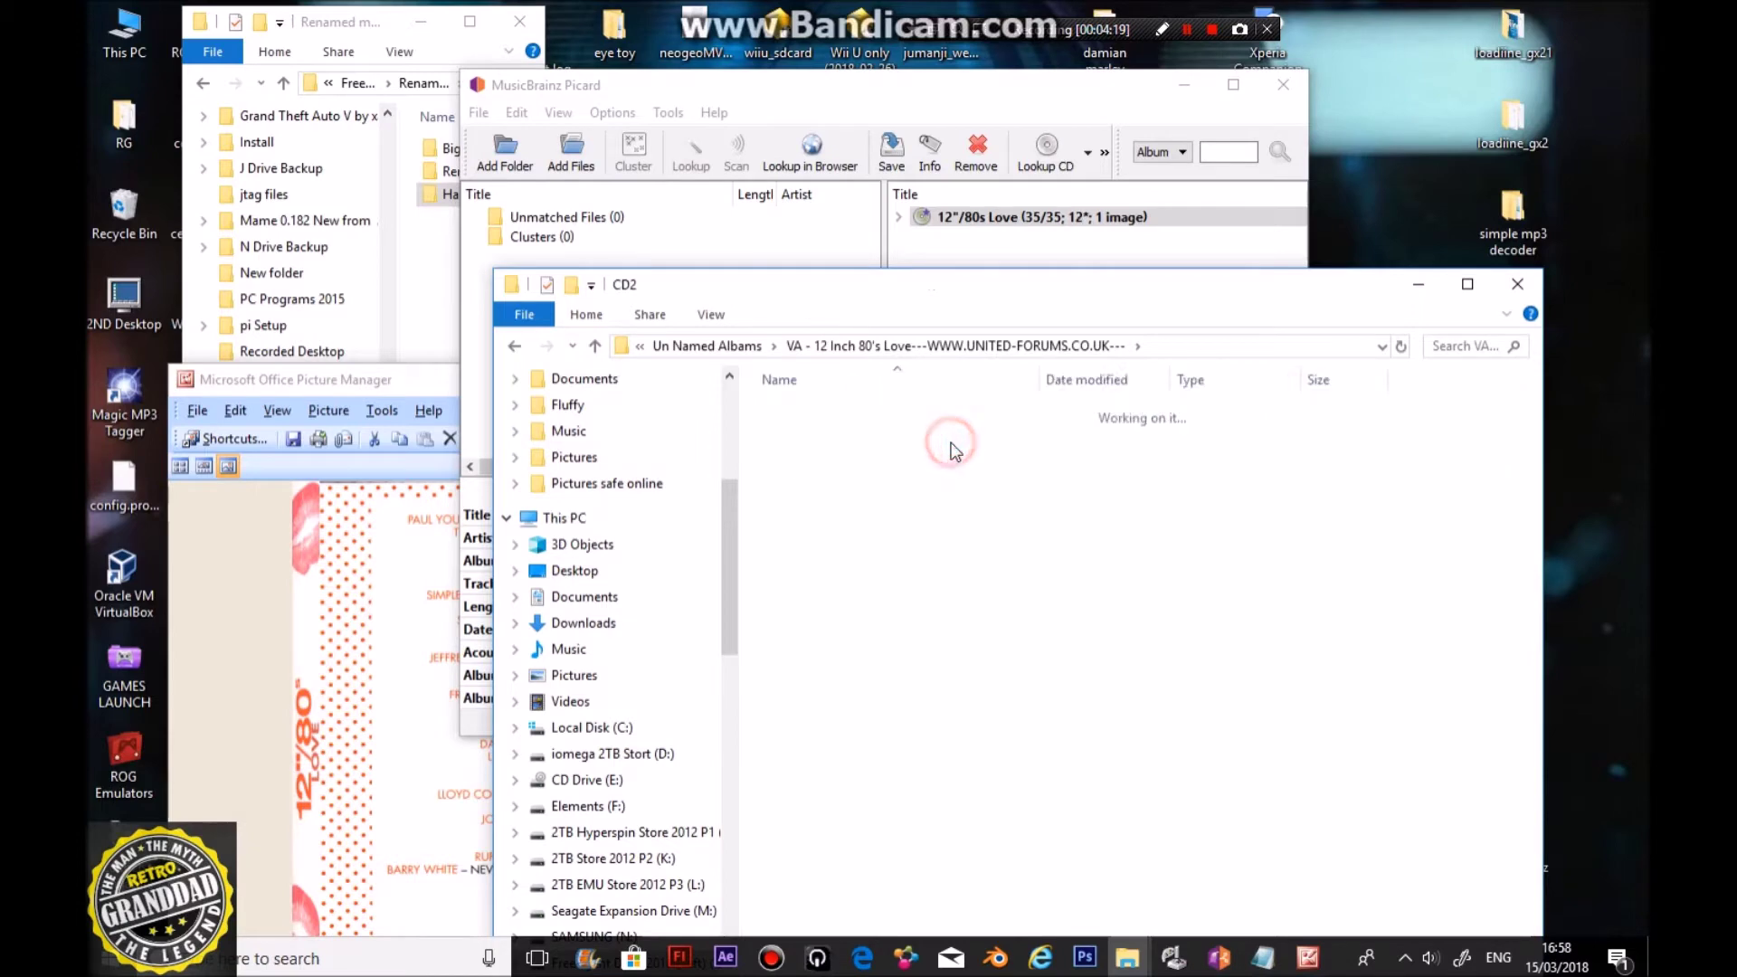
click(592, 346)
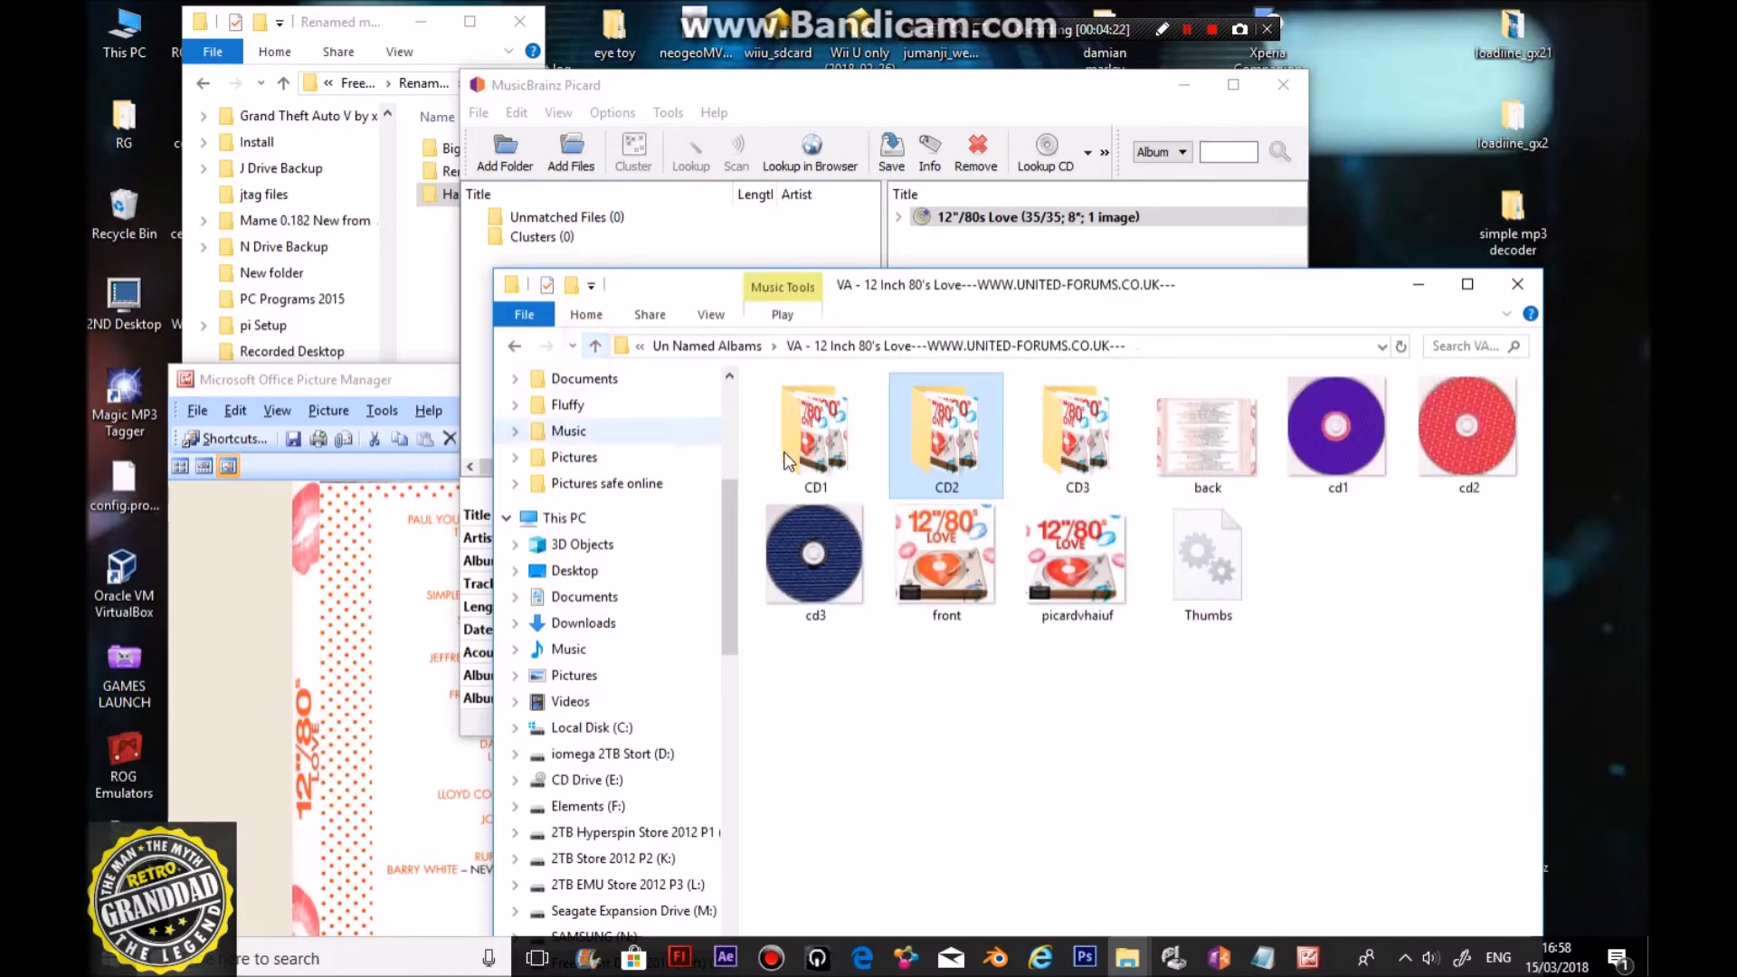
double_click(1089, 457)
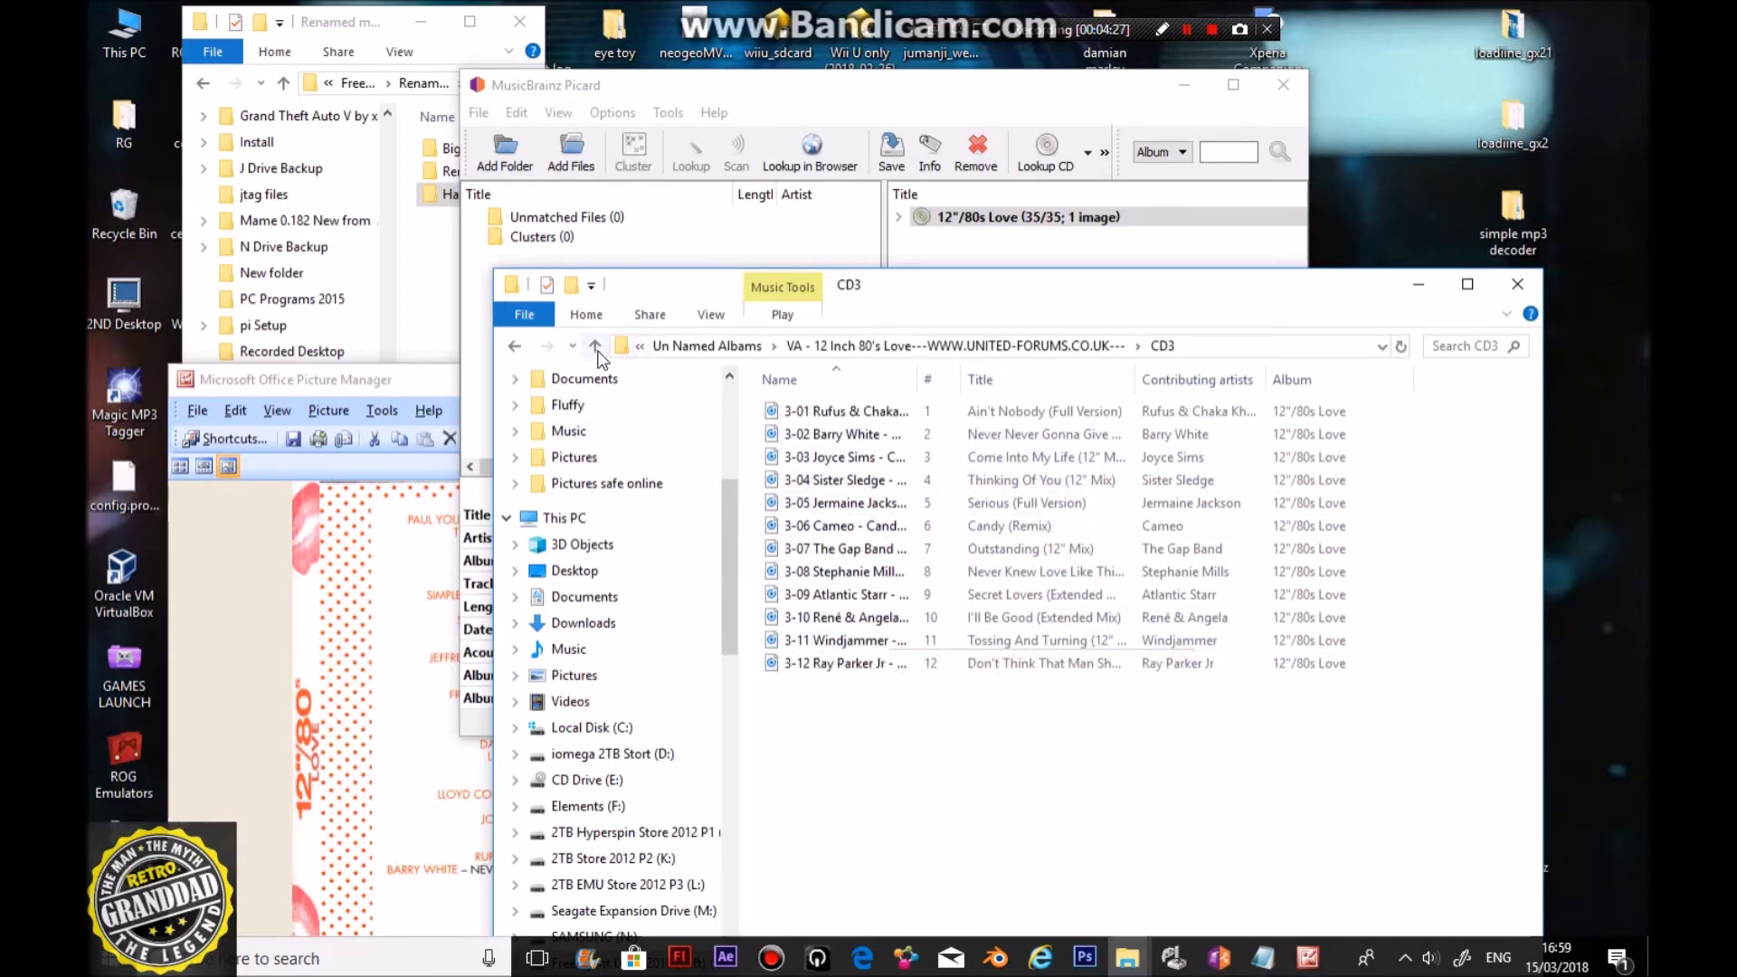
Step: Go back up to the Un Named Albams folder and select the VA - 12 Inch 80's Love folder
click(595, 348)
click(595, 348)
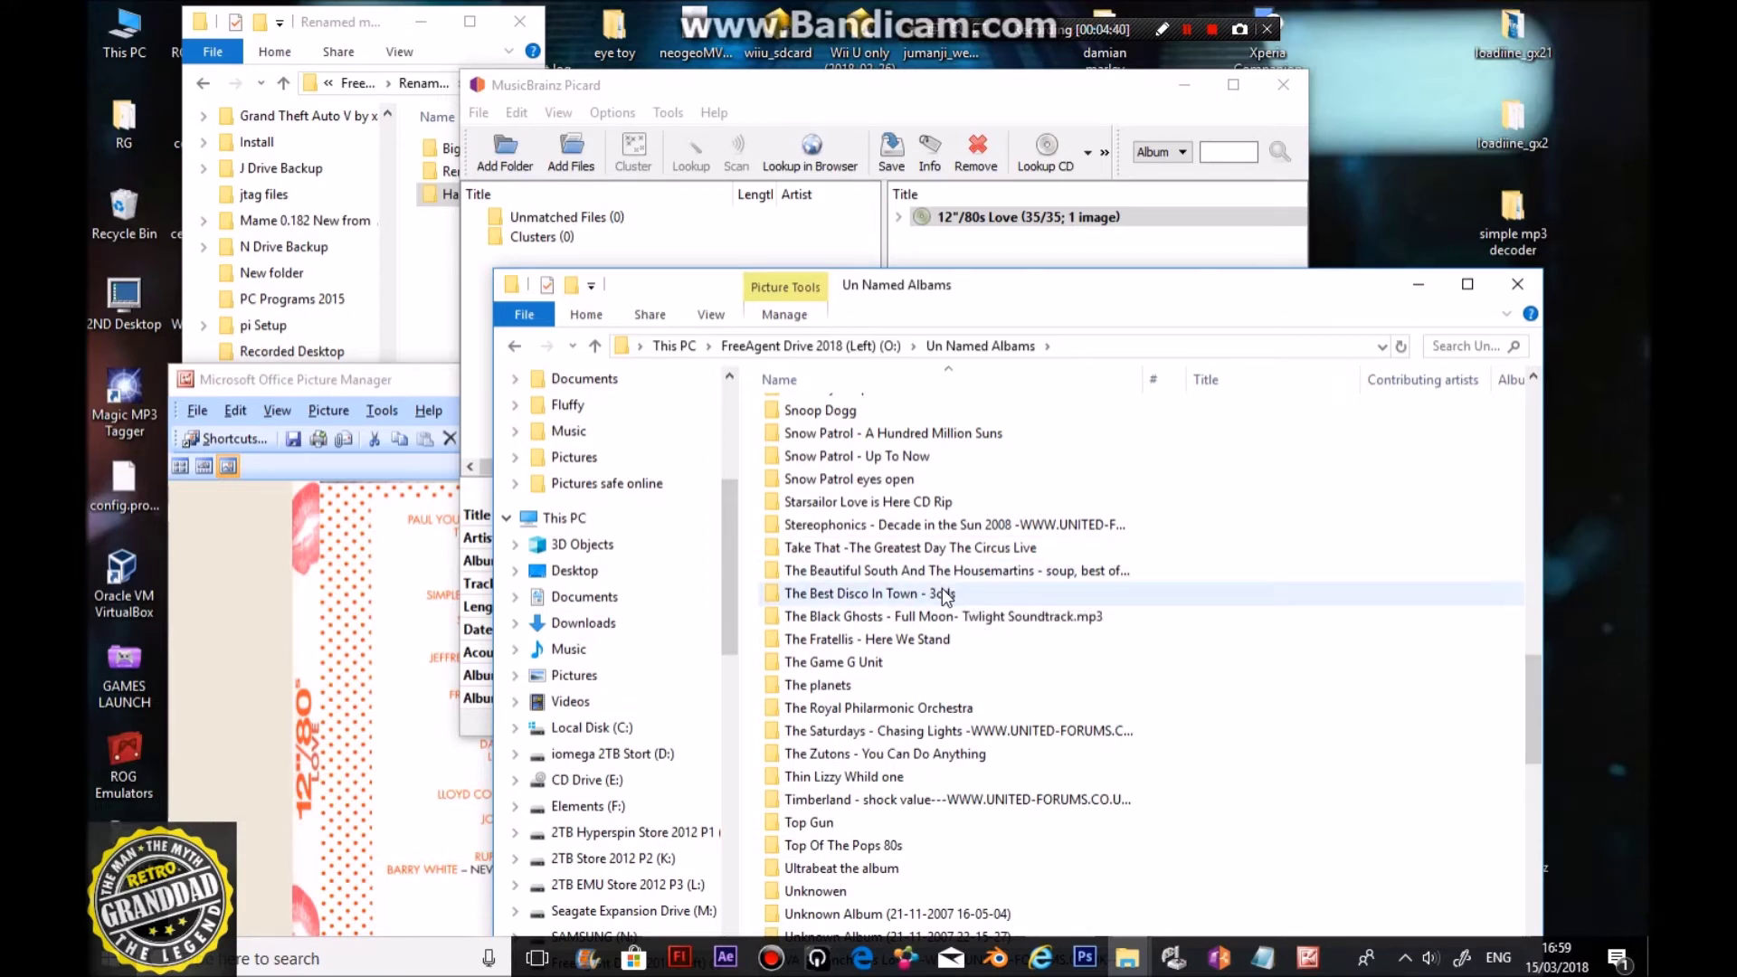
scroll(944, 594, down, 6)
click(869, 547)
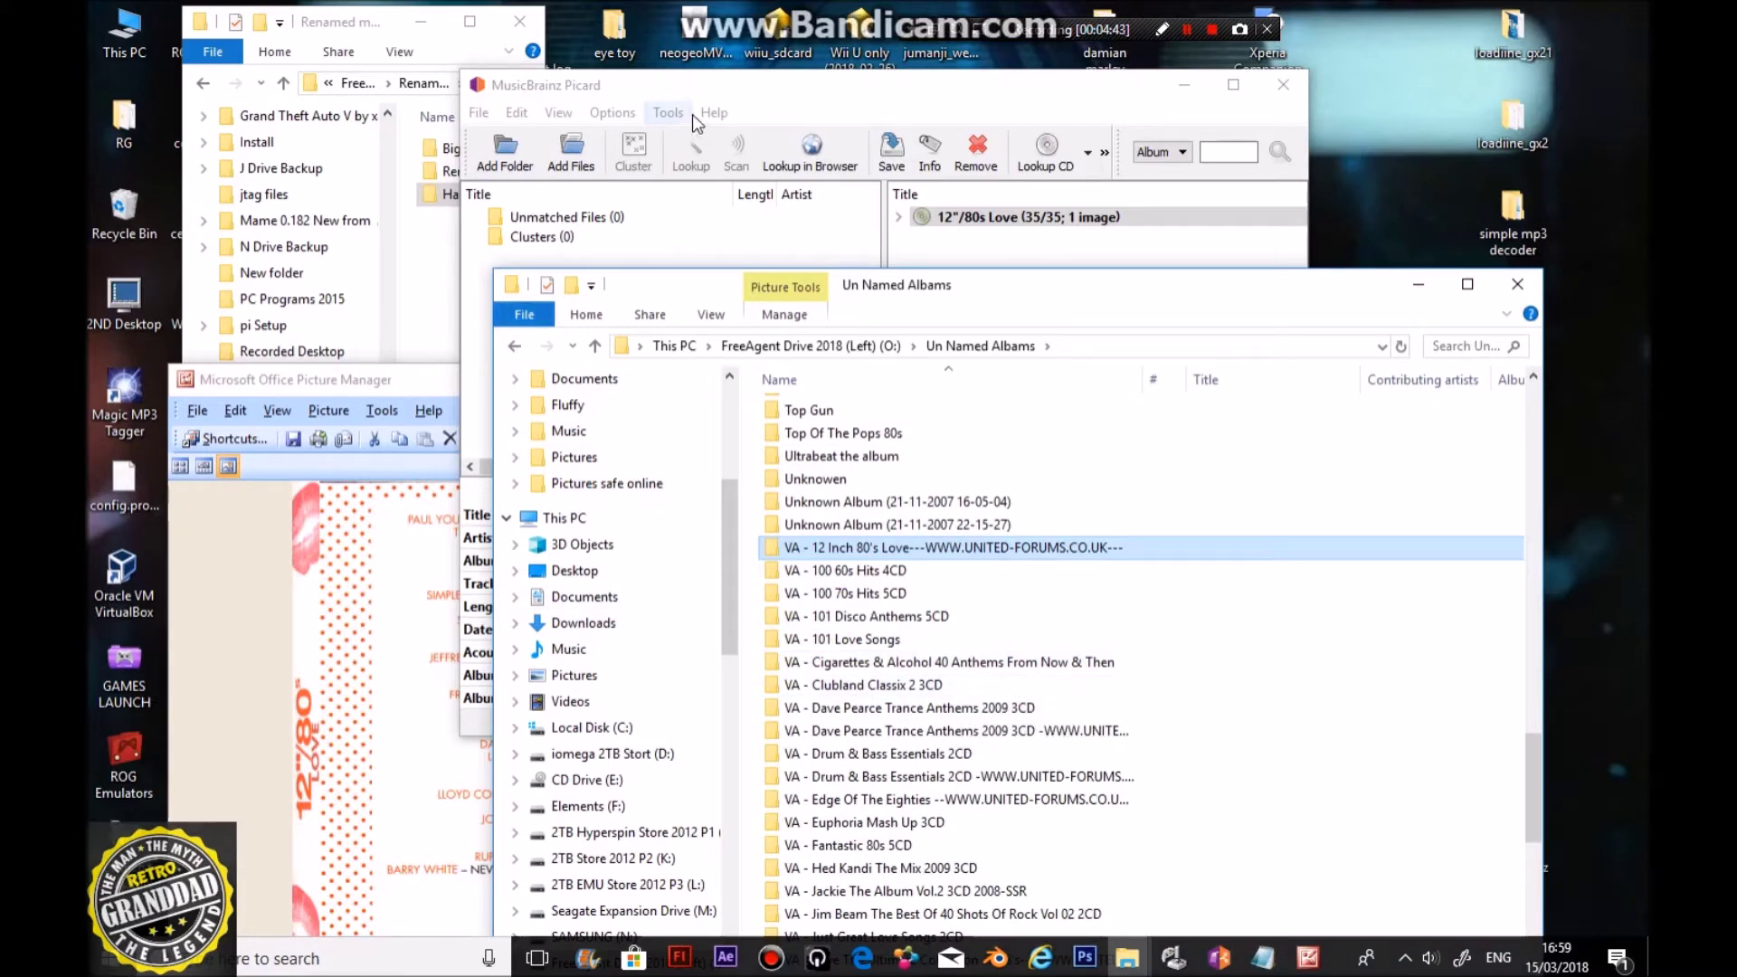
Step: Switch to Picard and remove the saved 12"/80s Love album from the album list
click(714, 93)
click(921, 217)
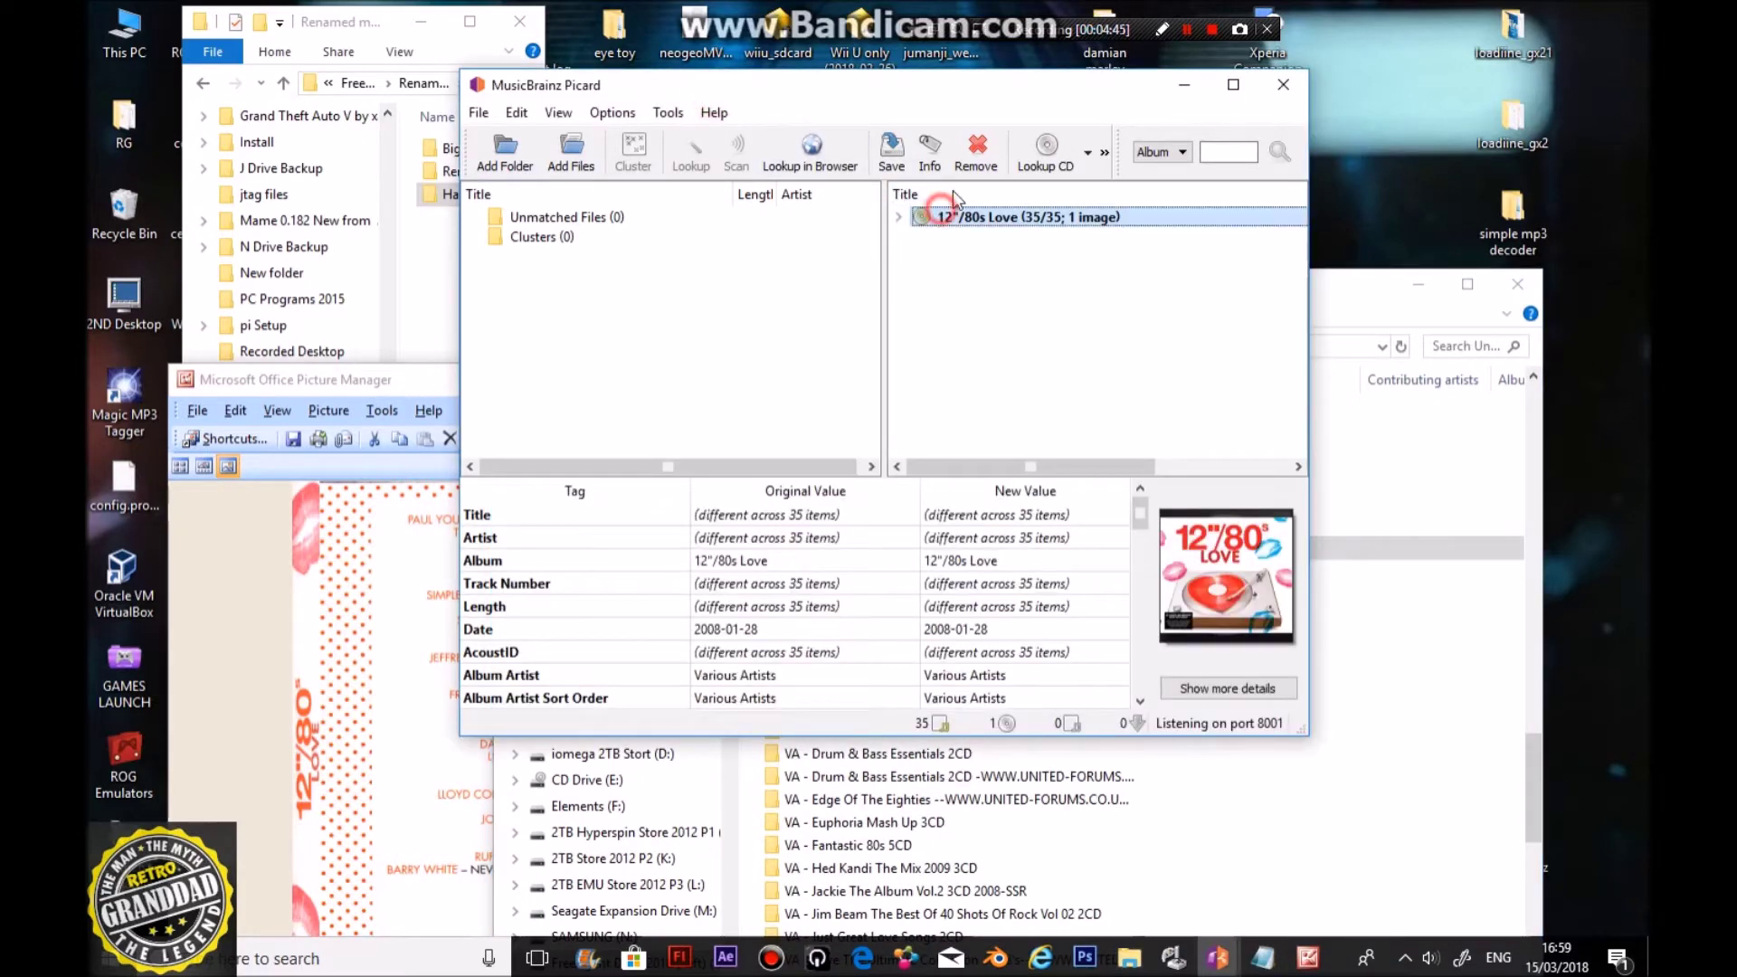
click(976, 147)
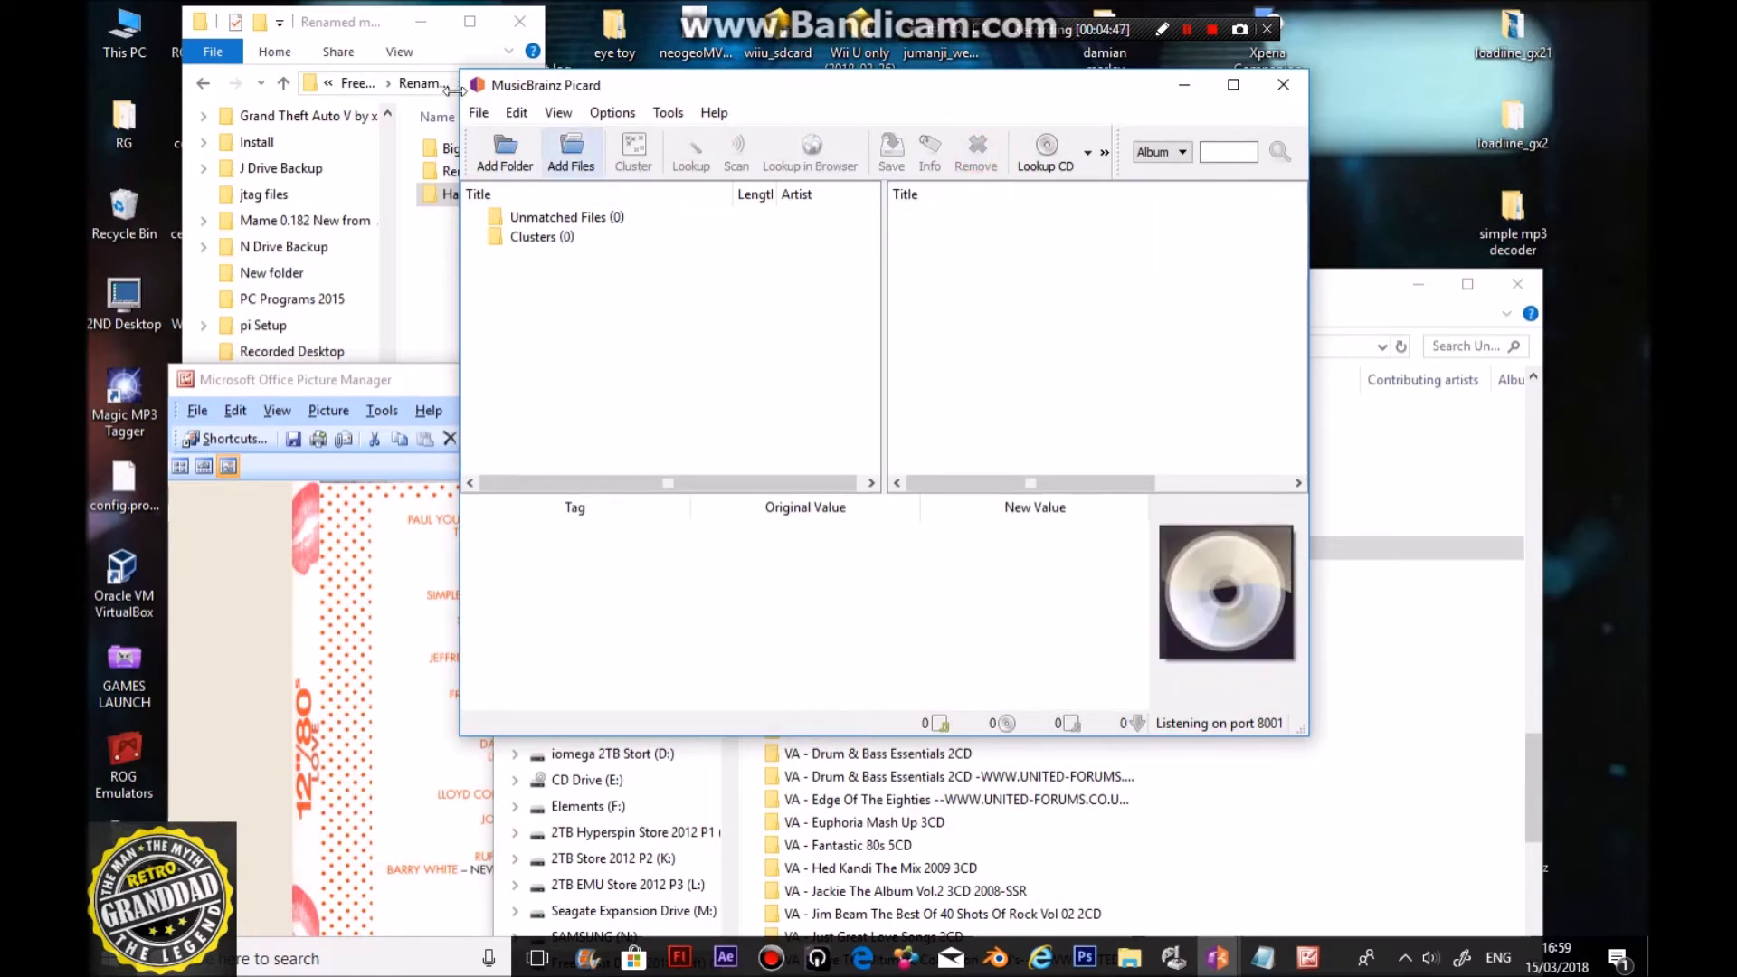
Step: Browse to Un Named Albams in Picard's folder picker and inspect disc 1 of VA - Cigarettes & Alcohol 40 Anthems From Now & Then in File Explorer
click(505, 149)
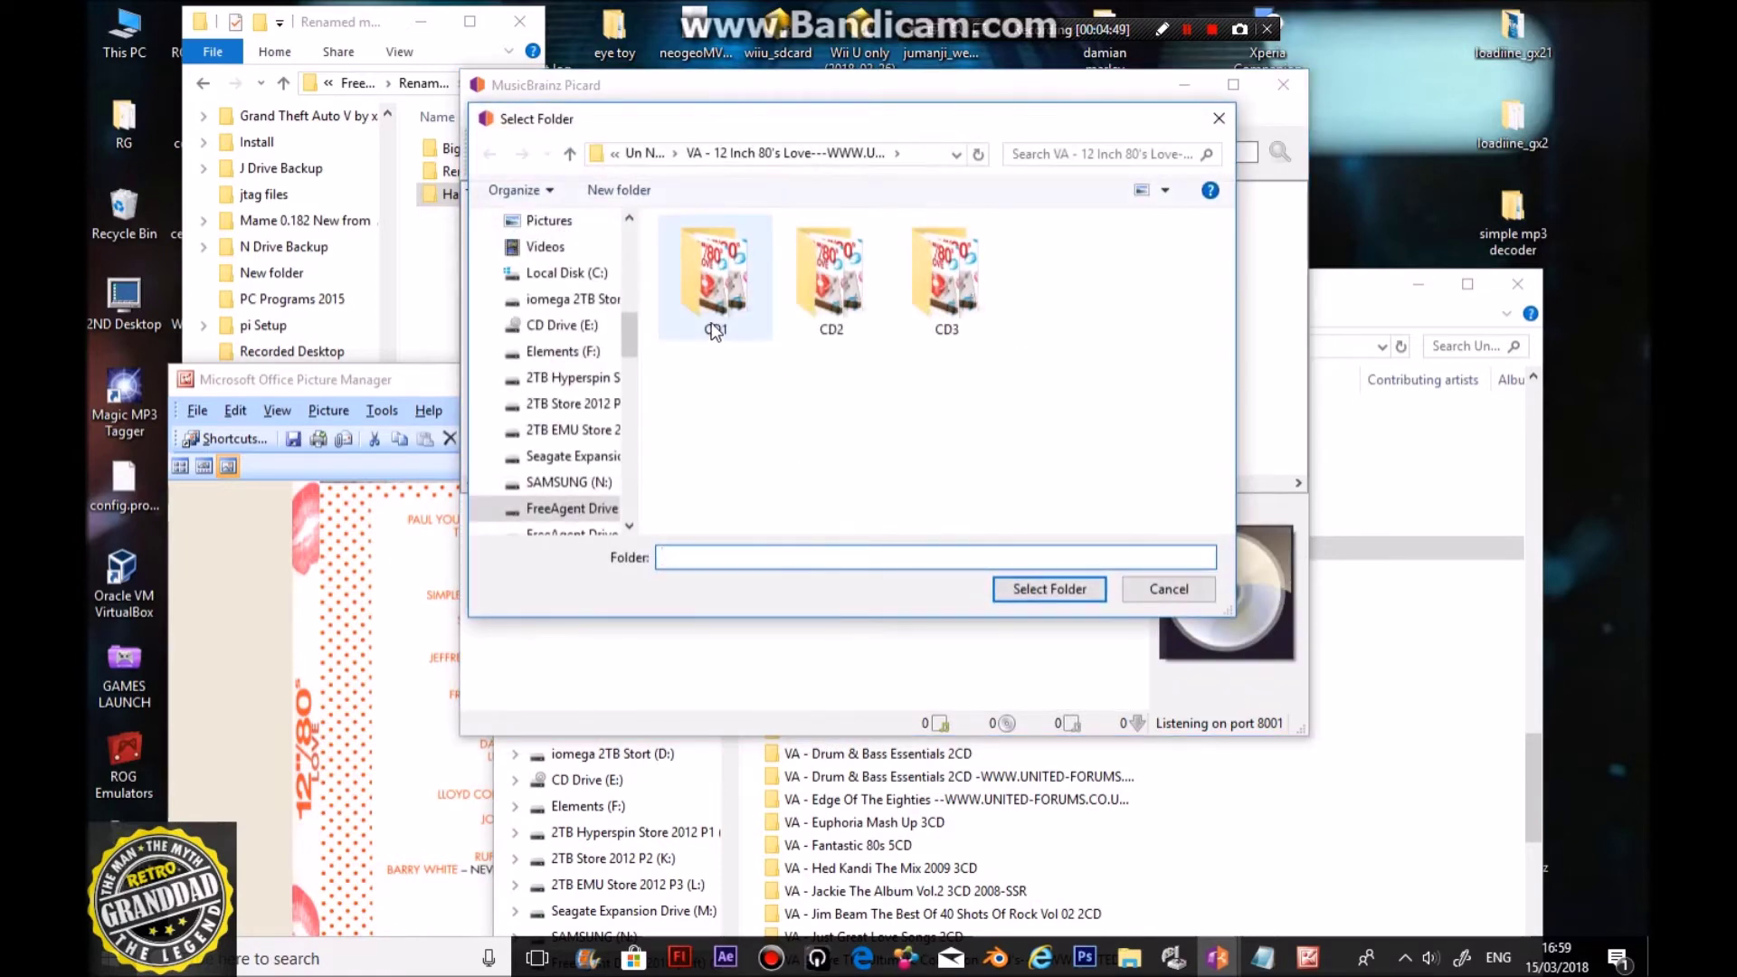
click(569, 153)
scroll(905, 444, down, 5)
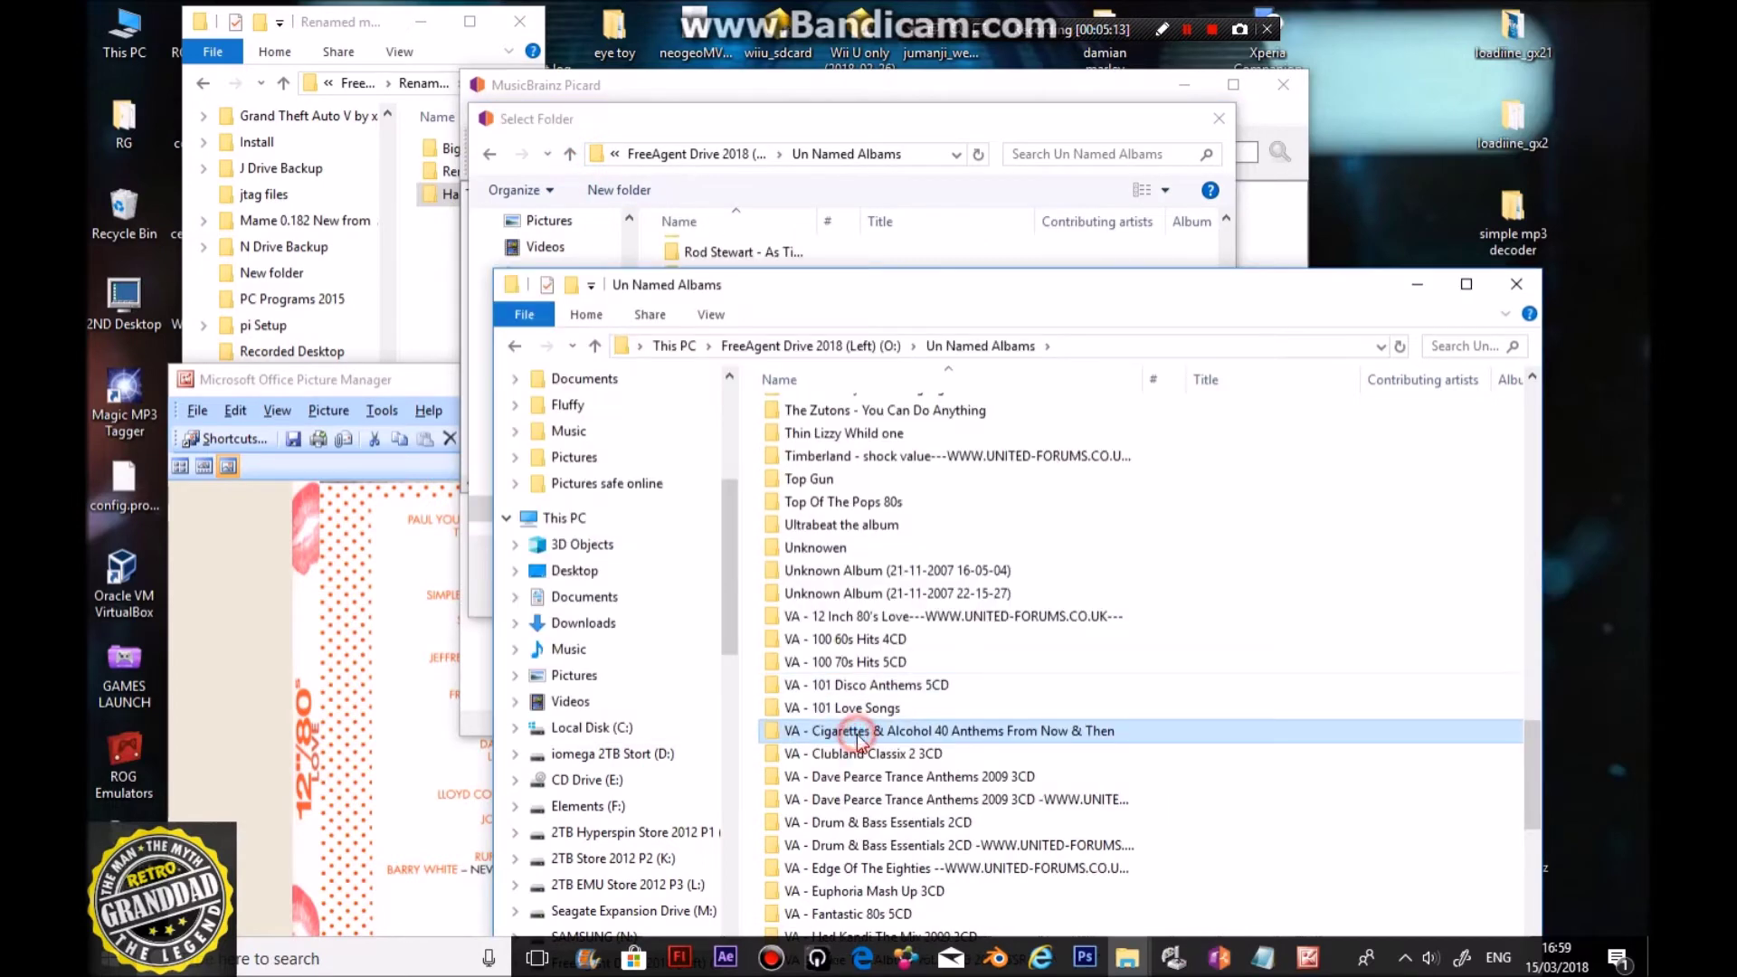
double_click(856, 735)
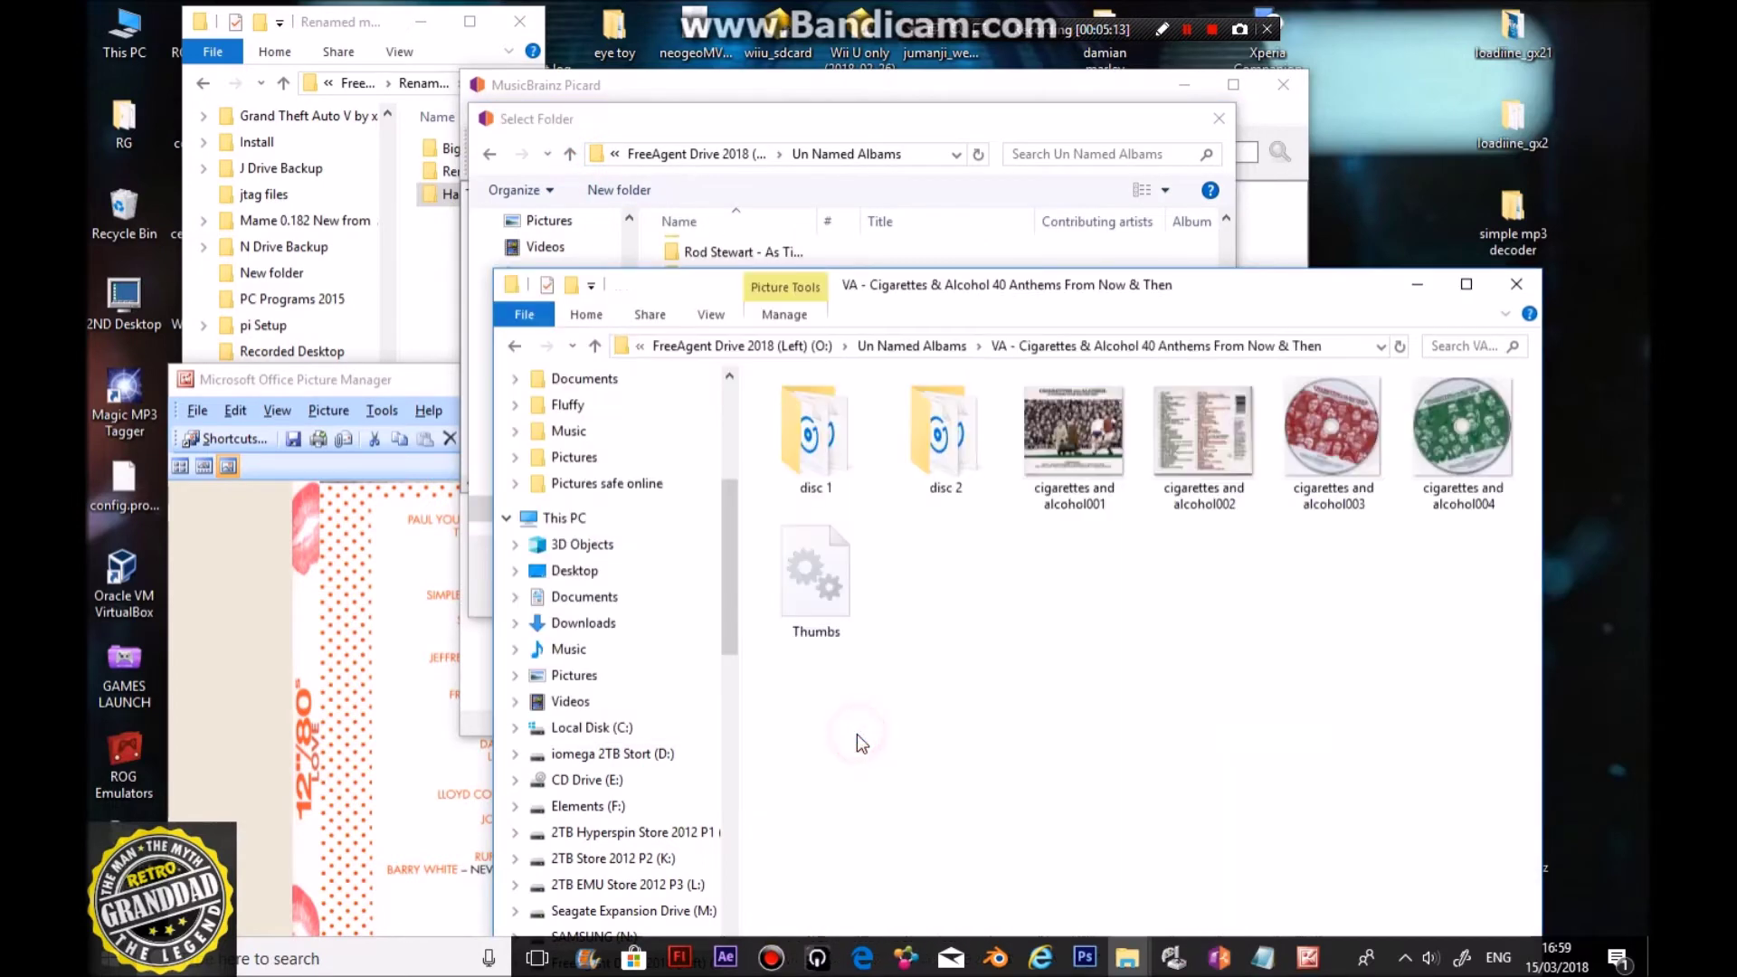
double_click(821, 453)
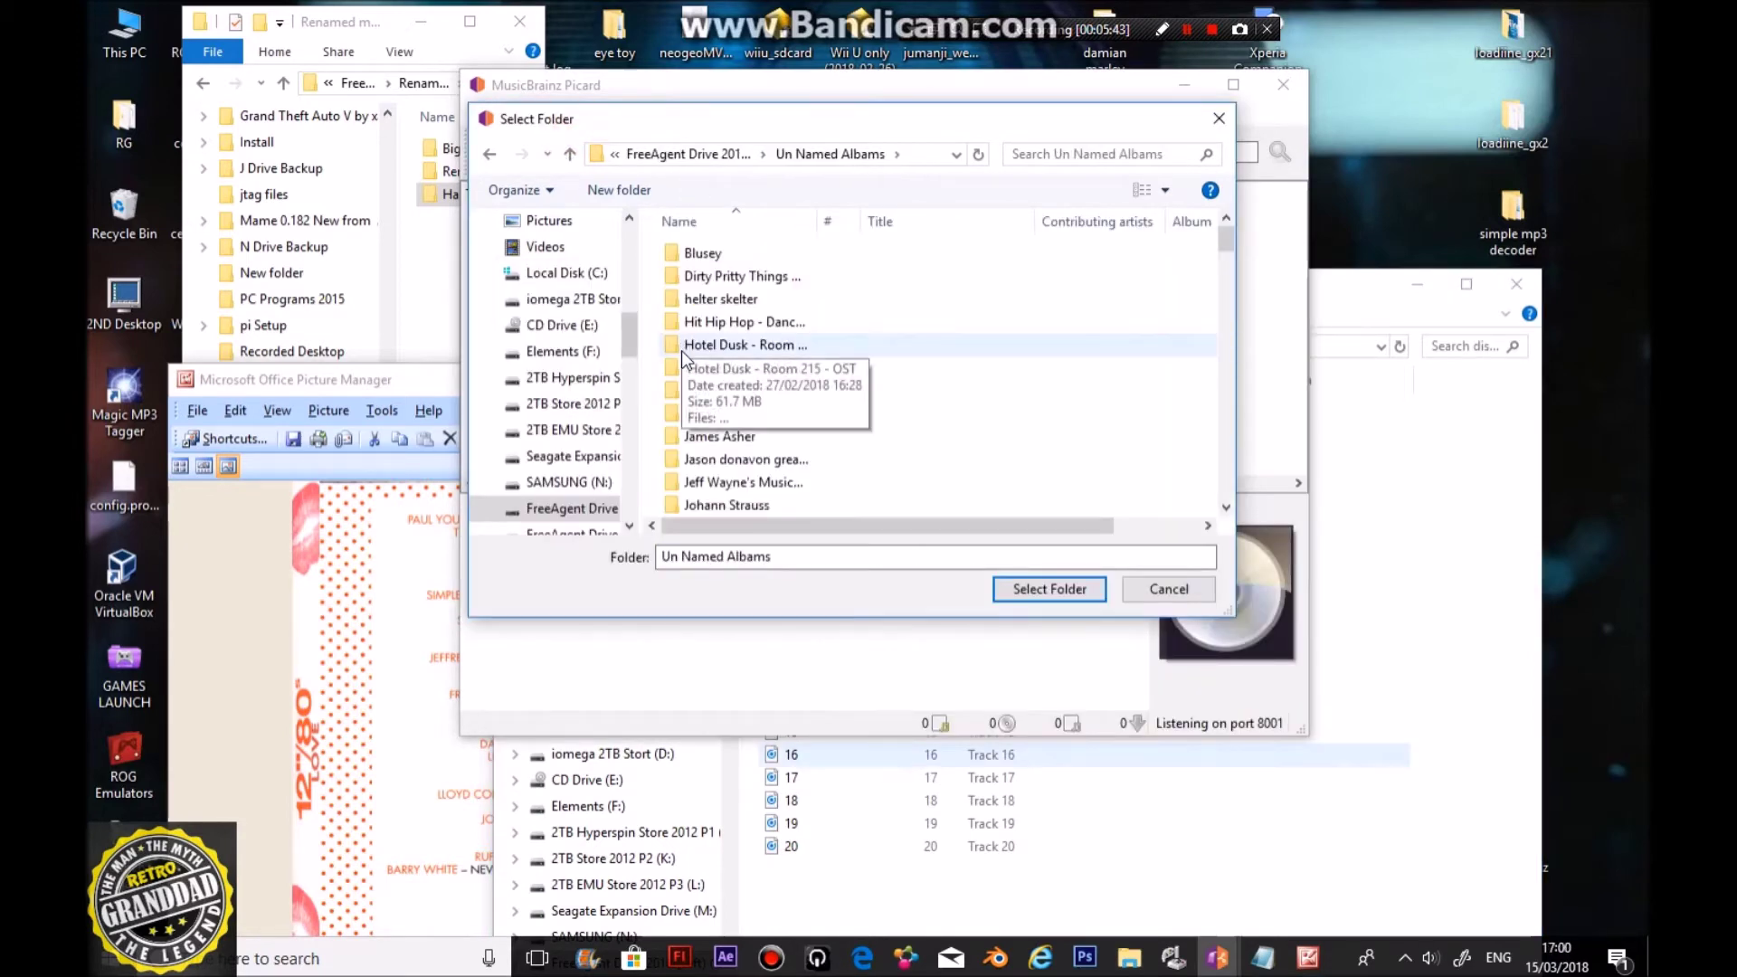
Step: Find the VA - Cigarettes & Alcohol 40 Anthems From Now & Then folder in Picard's folder picker and load it
scroll(692, 435, down, 10)
scroll(691, 445, down, 15)
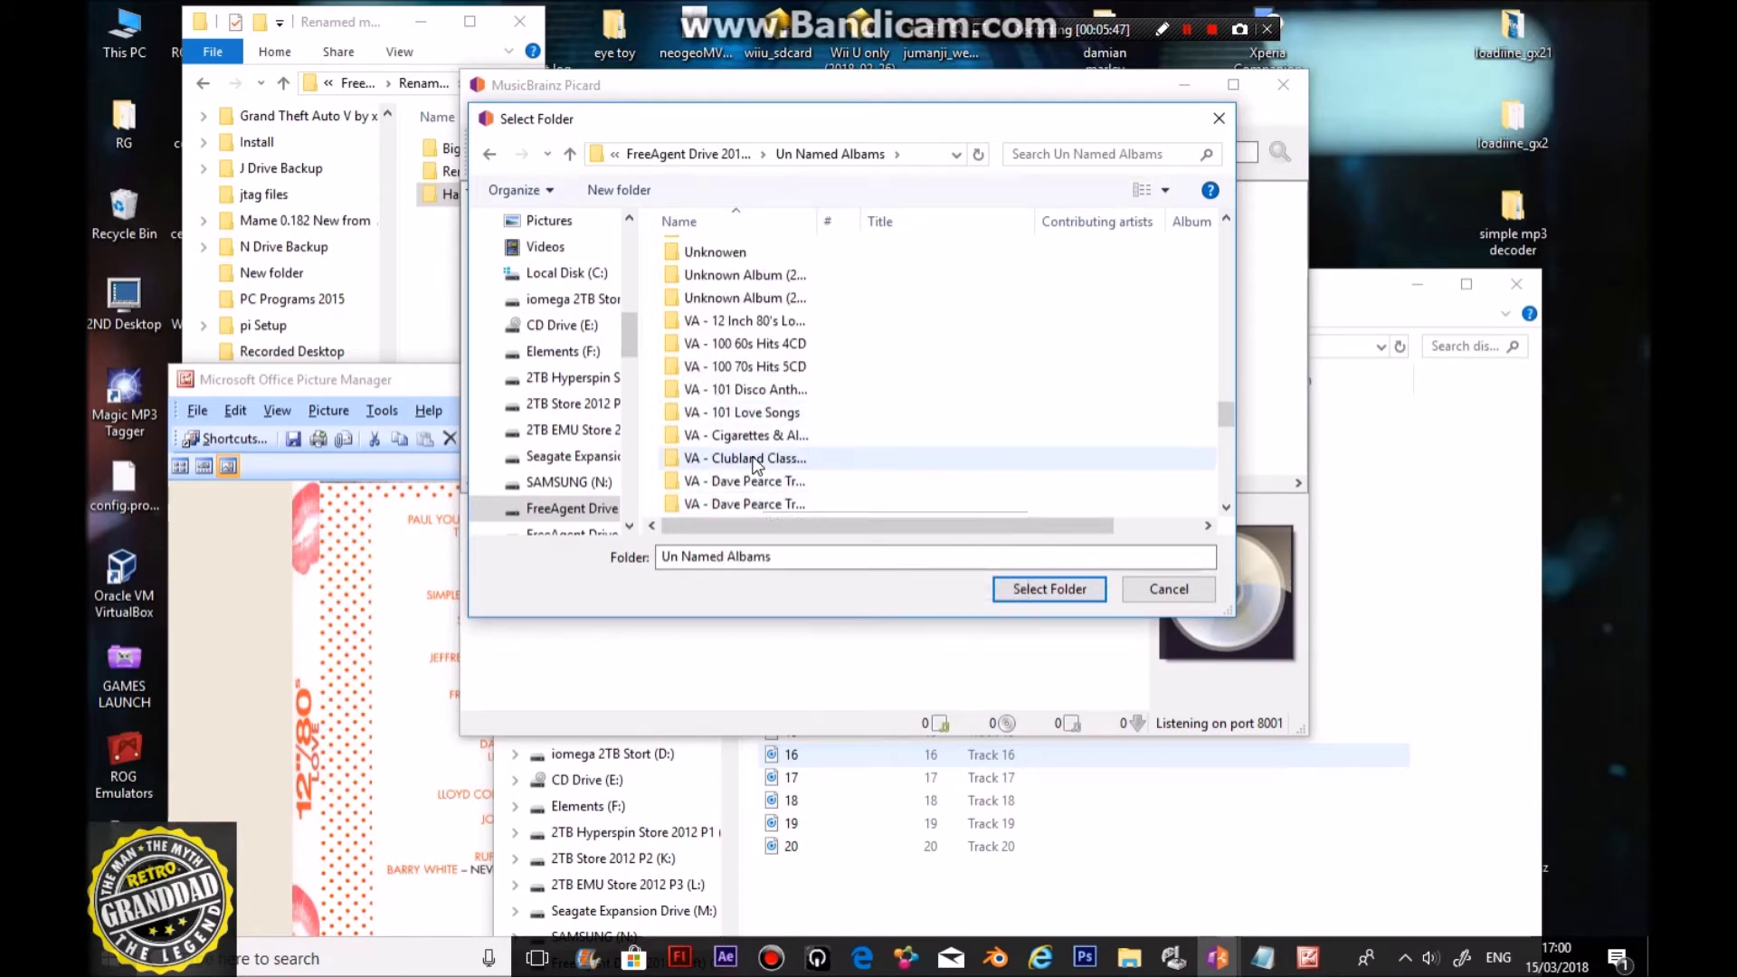
click(751, 435)
click(1053, 596)
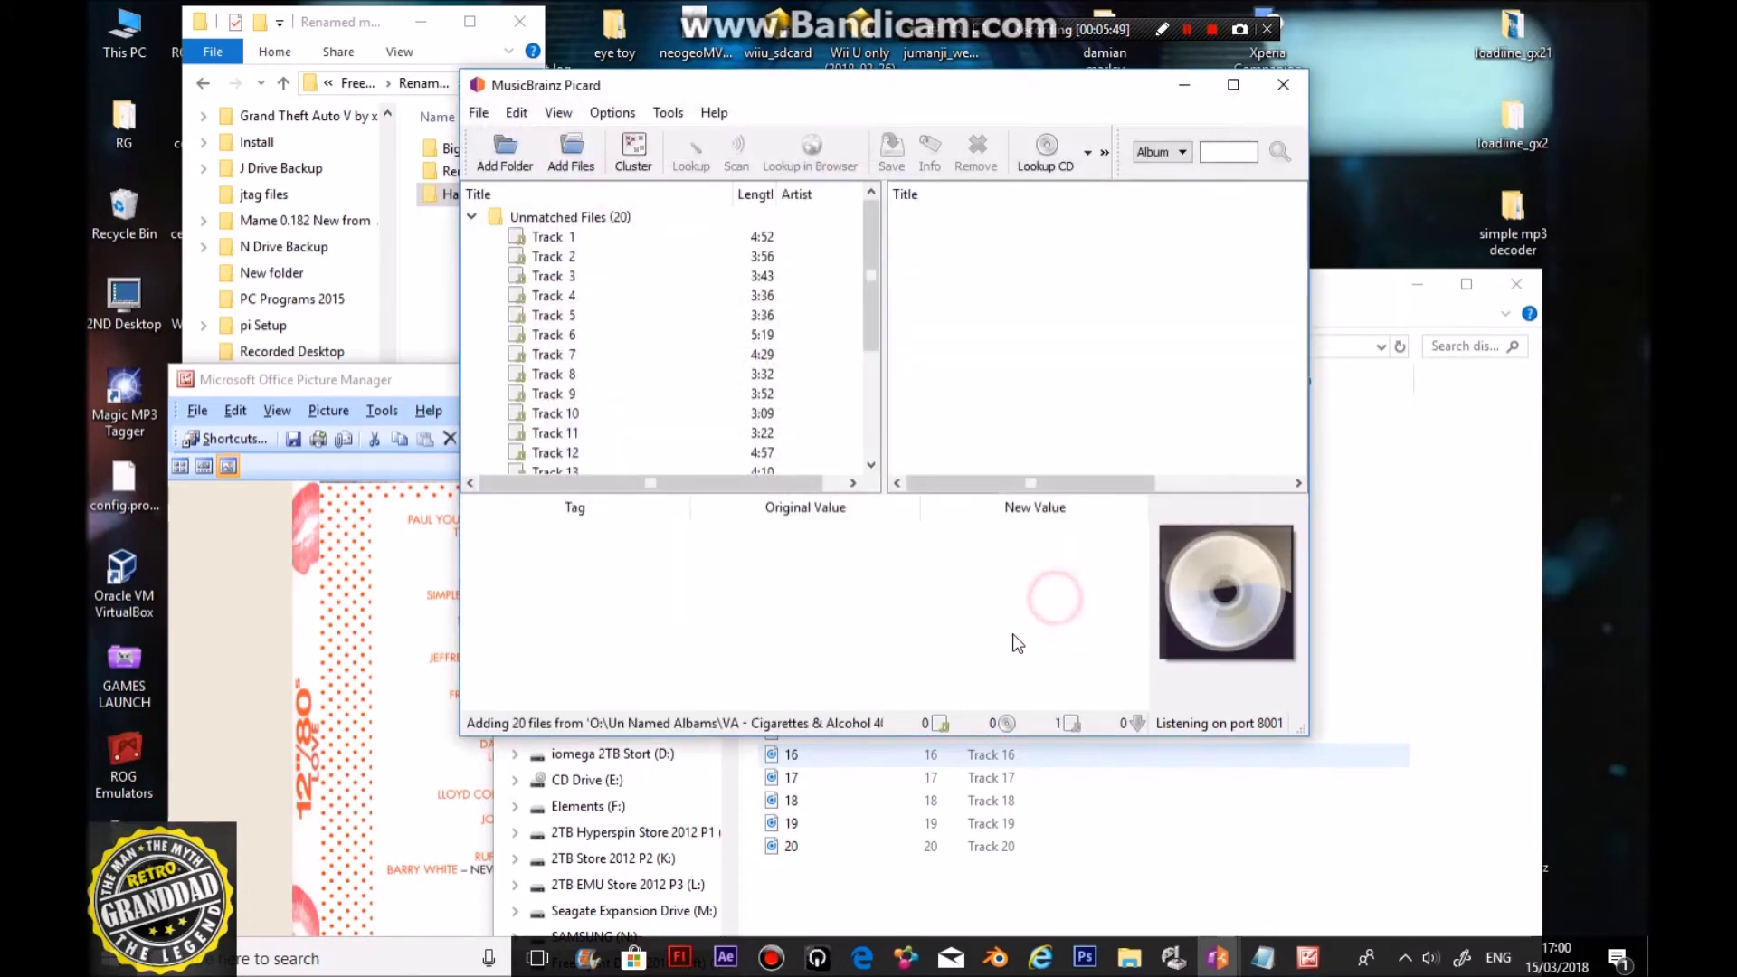
Step: Select all the loaded Cigarettes & Alcohol tracks under Unmatched Files, from the first to the last, and scan them
scroll(641, 308, down, 1)
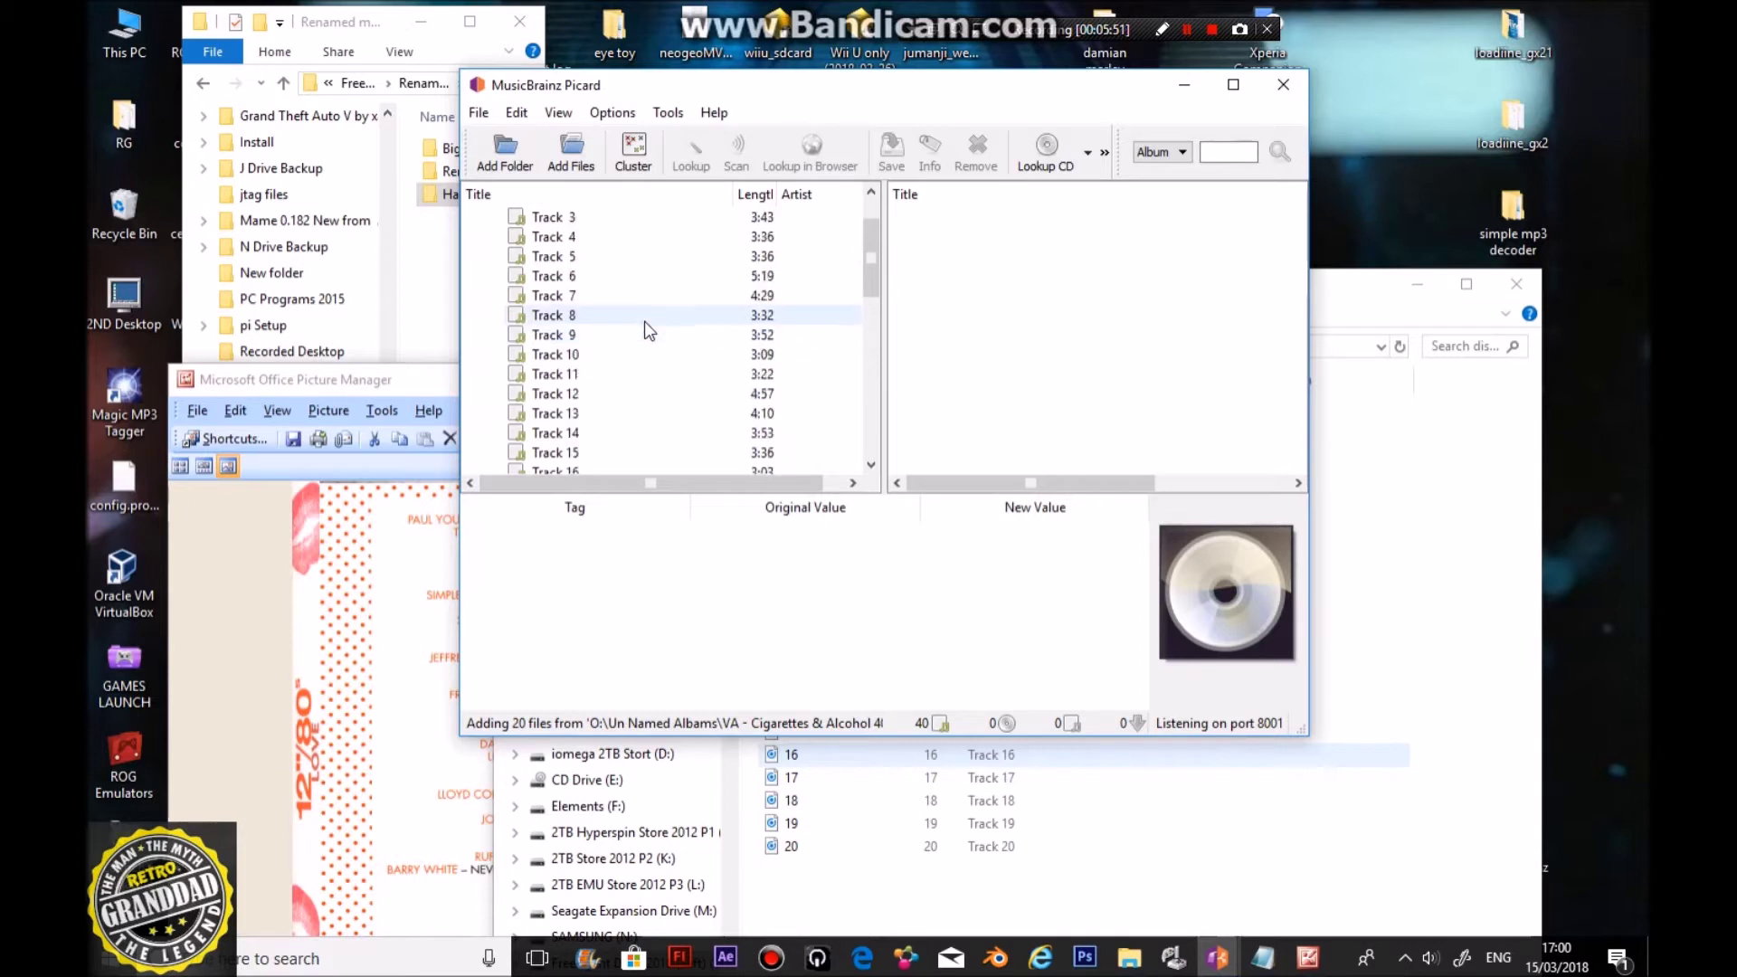
scroll(561, 235, up, 1)
click(563, 236)
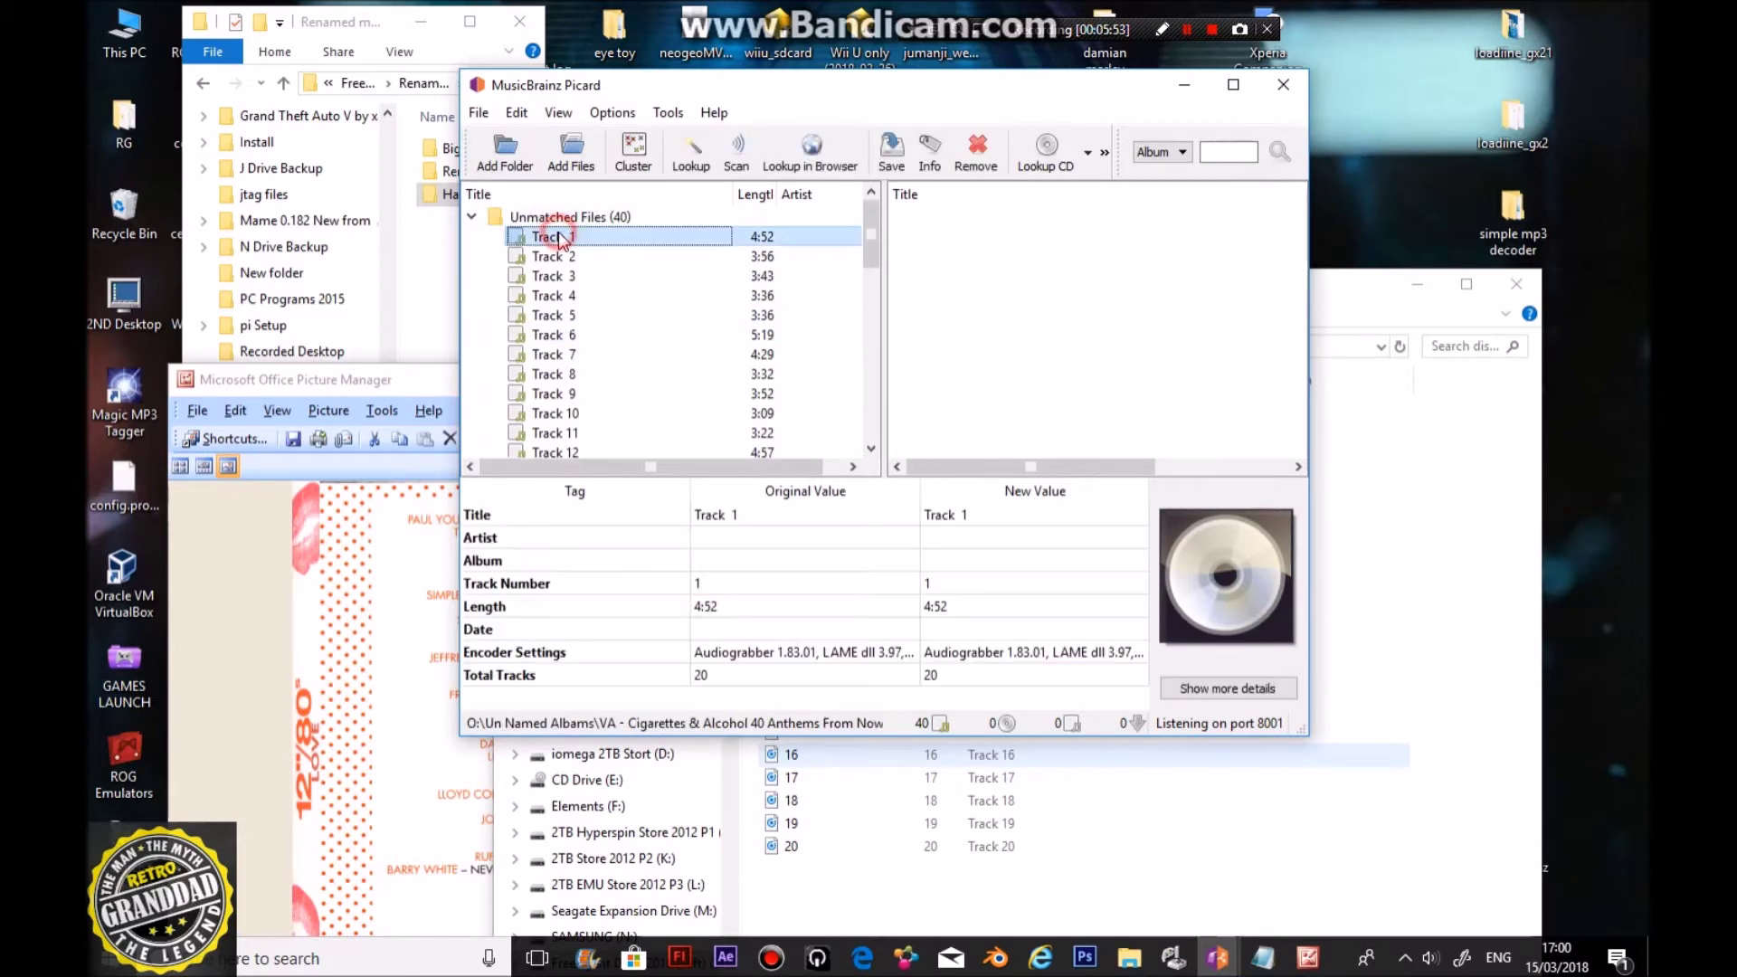
scroll(601, 271, down, 2)
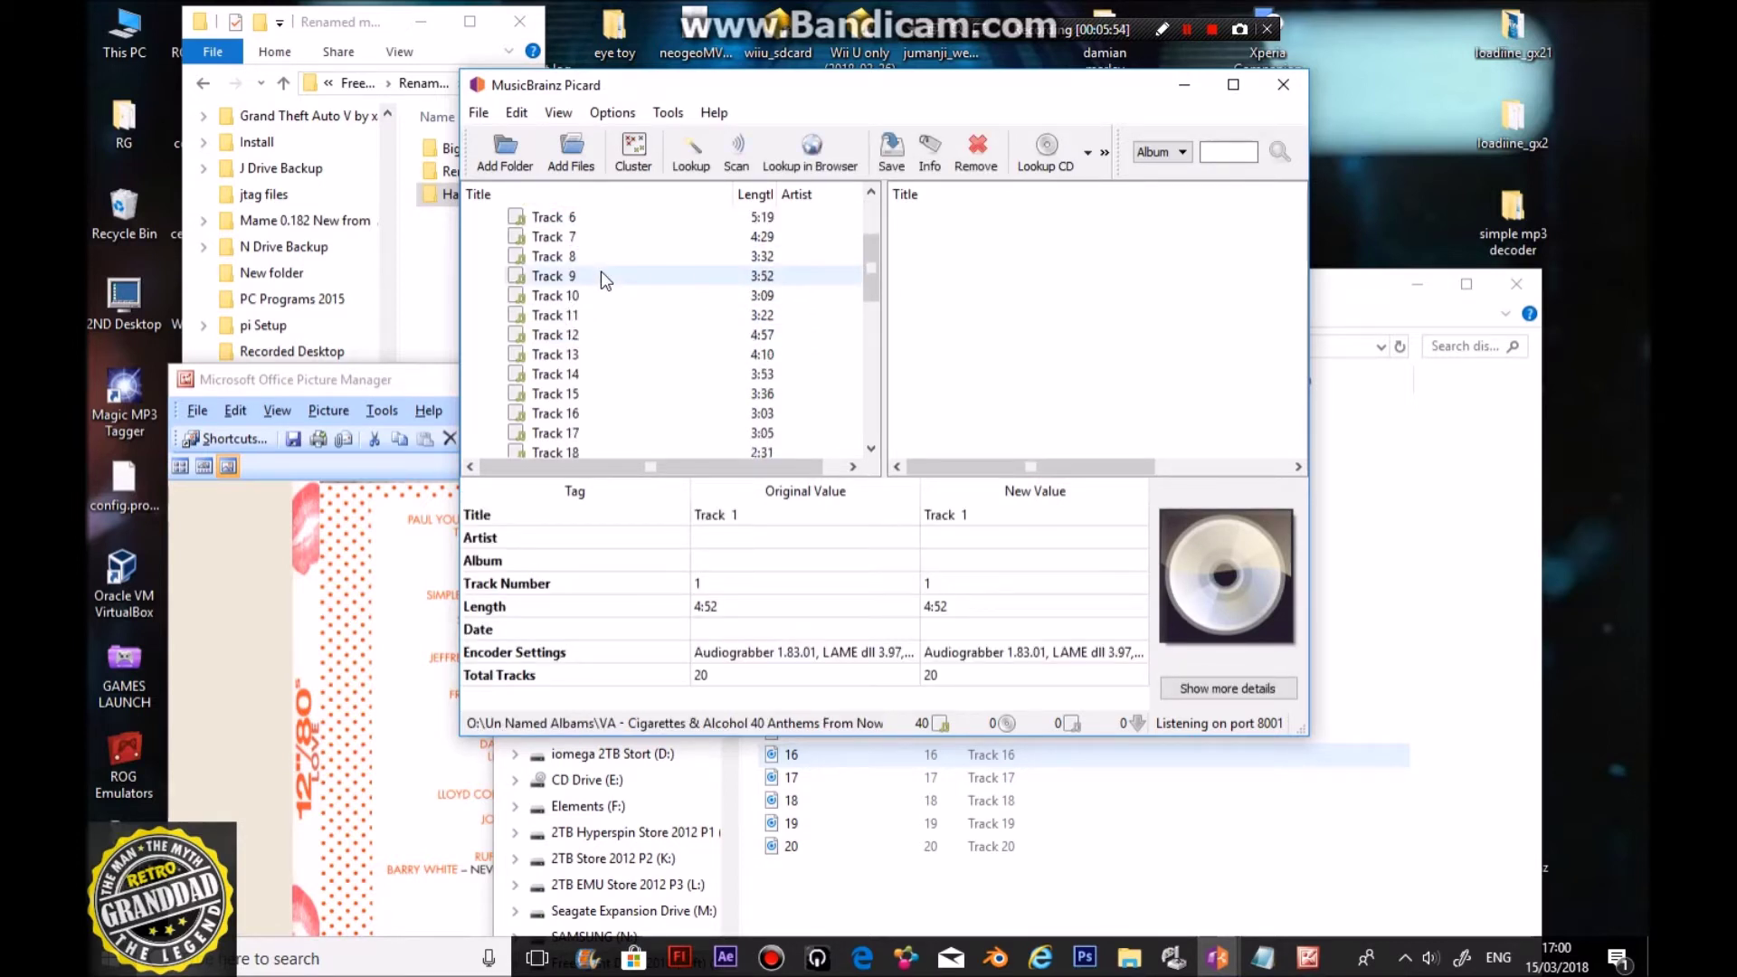
scroll(605, 308, down, 8)
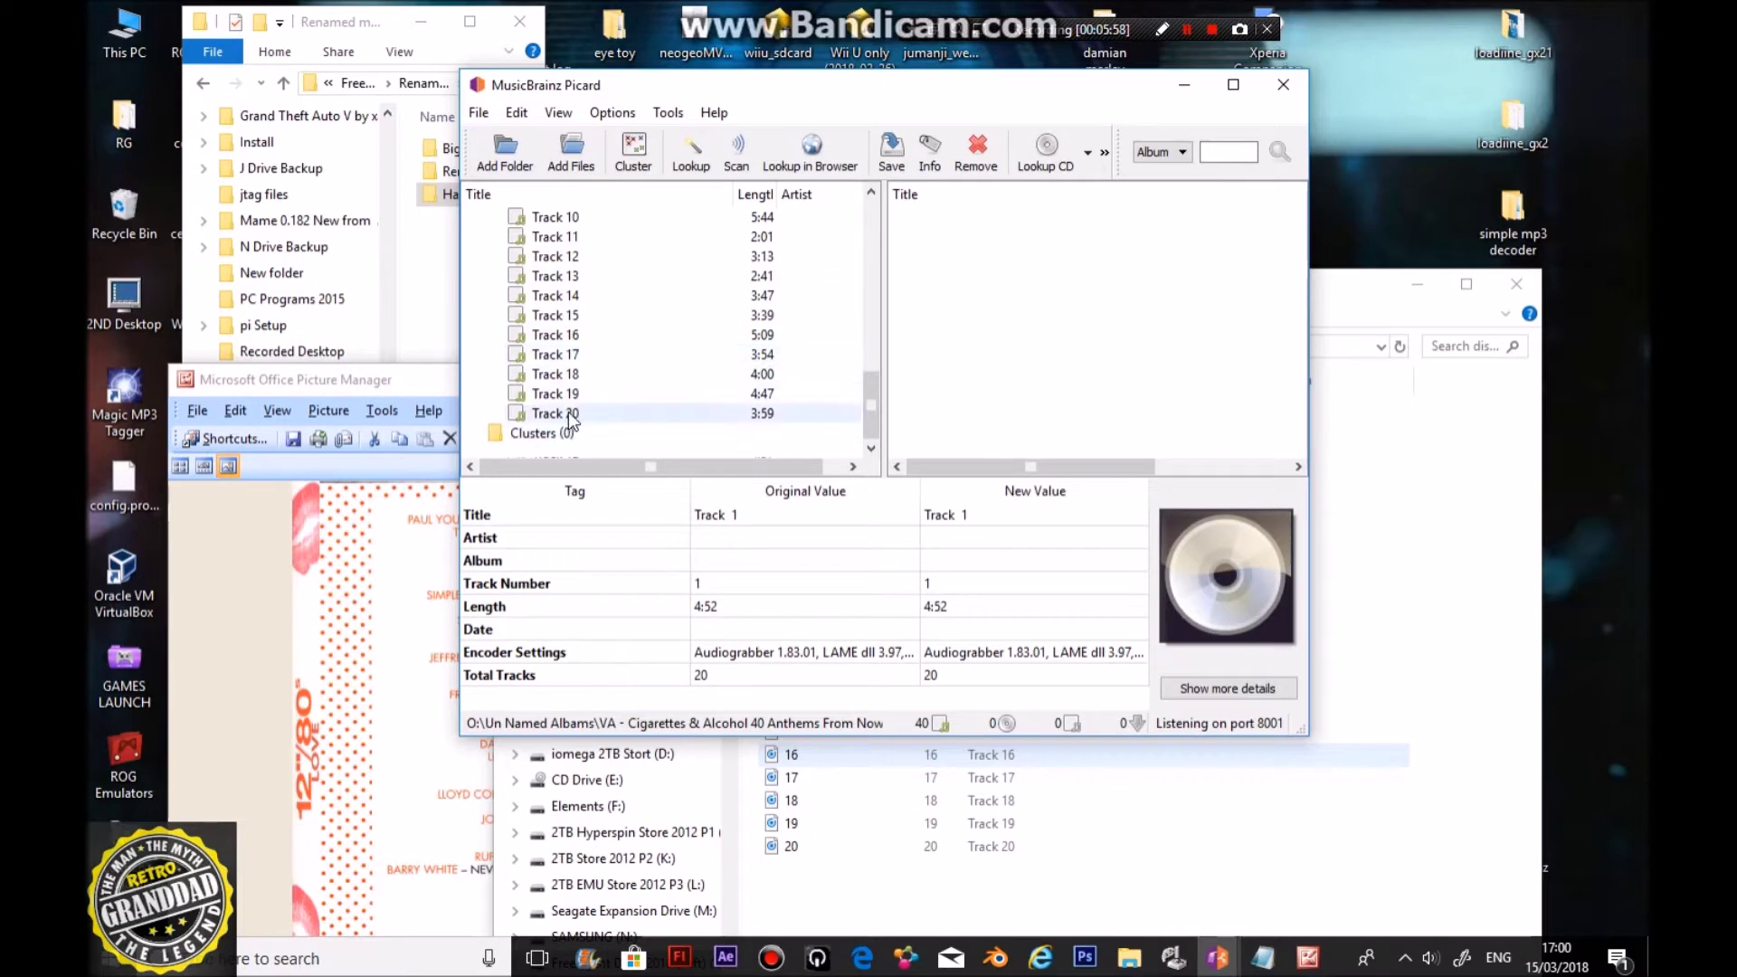
shift+click(568, 411)
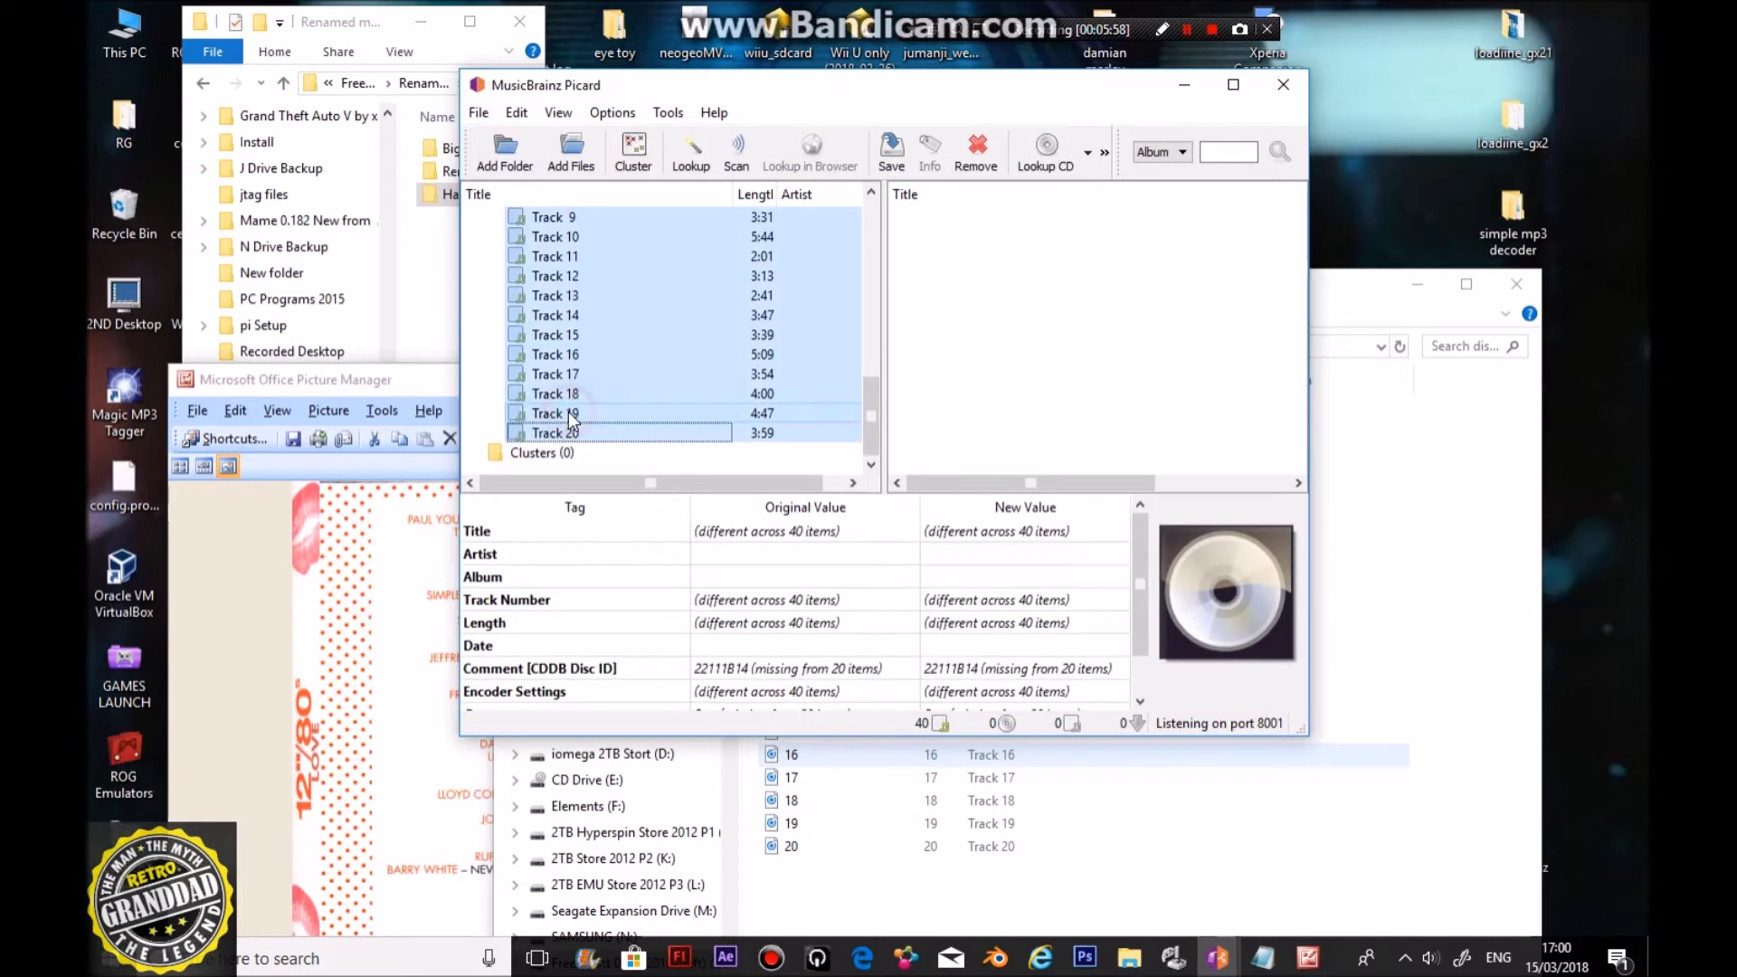
click(707, 166)
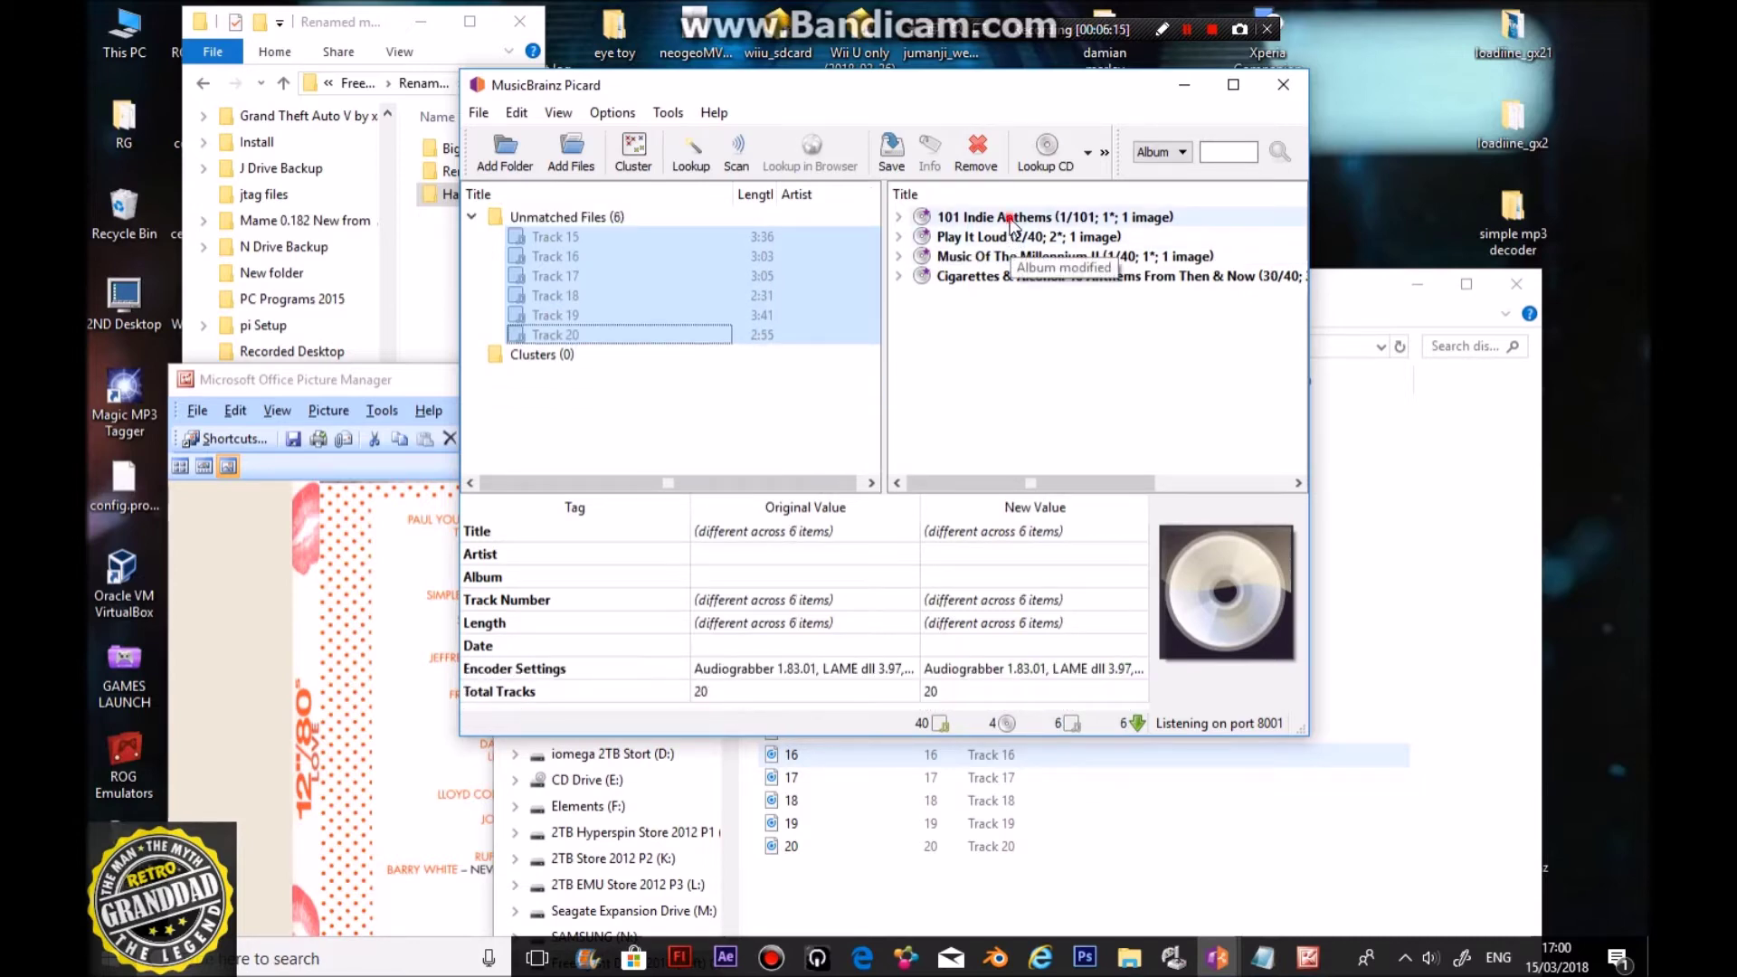
Step: Expand the 101 Indie Anthems match, review which of its tracks have matched files, and collapse it
double_click(1009, 218)
scroll(1031, 362, down, 4)
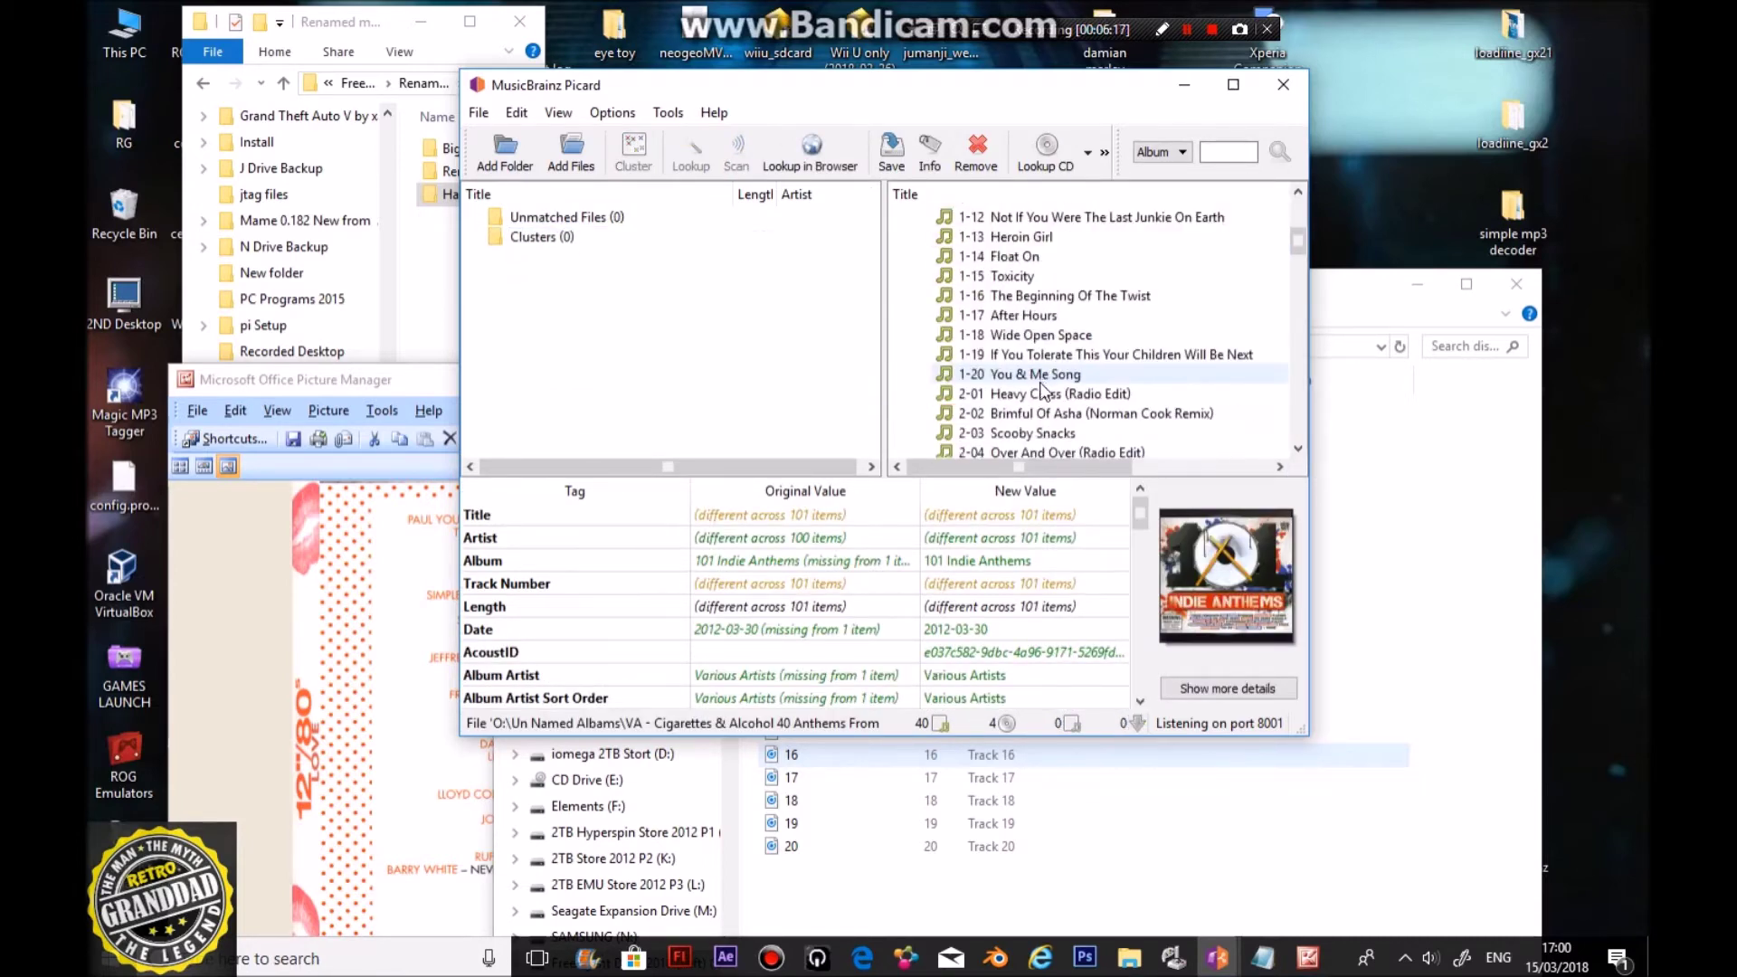
scroll(1039, 386, up, 3)
scroll(1039, 389, down, 5)
scroll(1039, 393, down, 2)
scroll(1039, 392, up, 9)
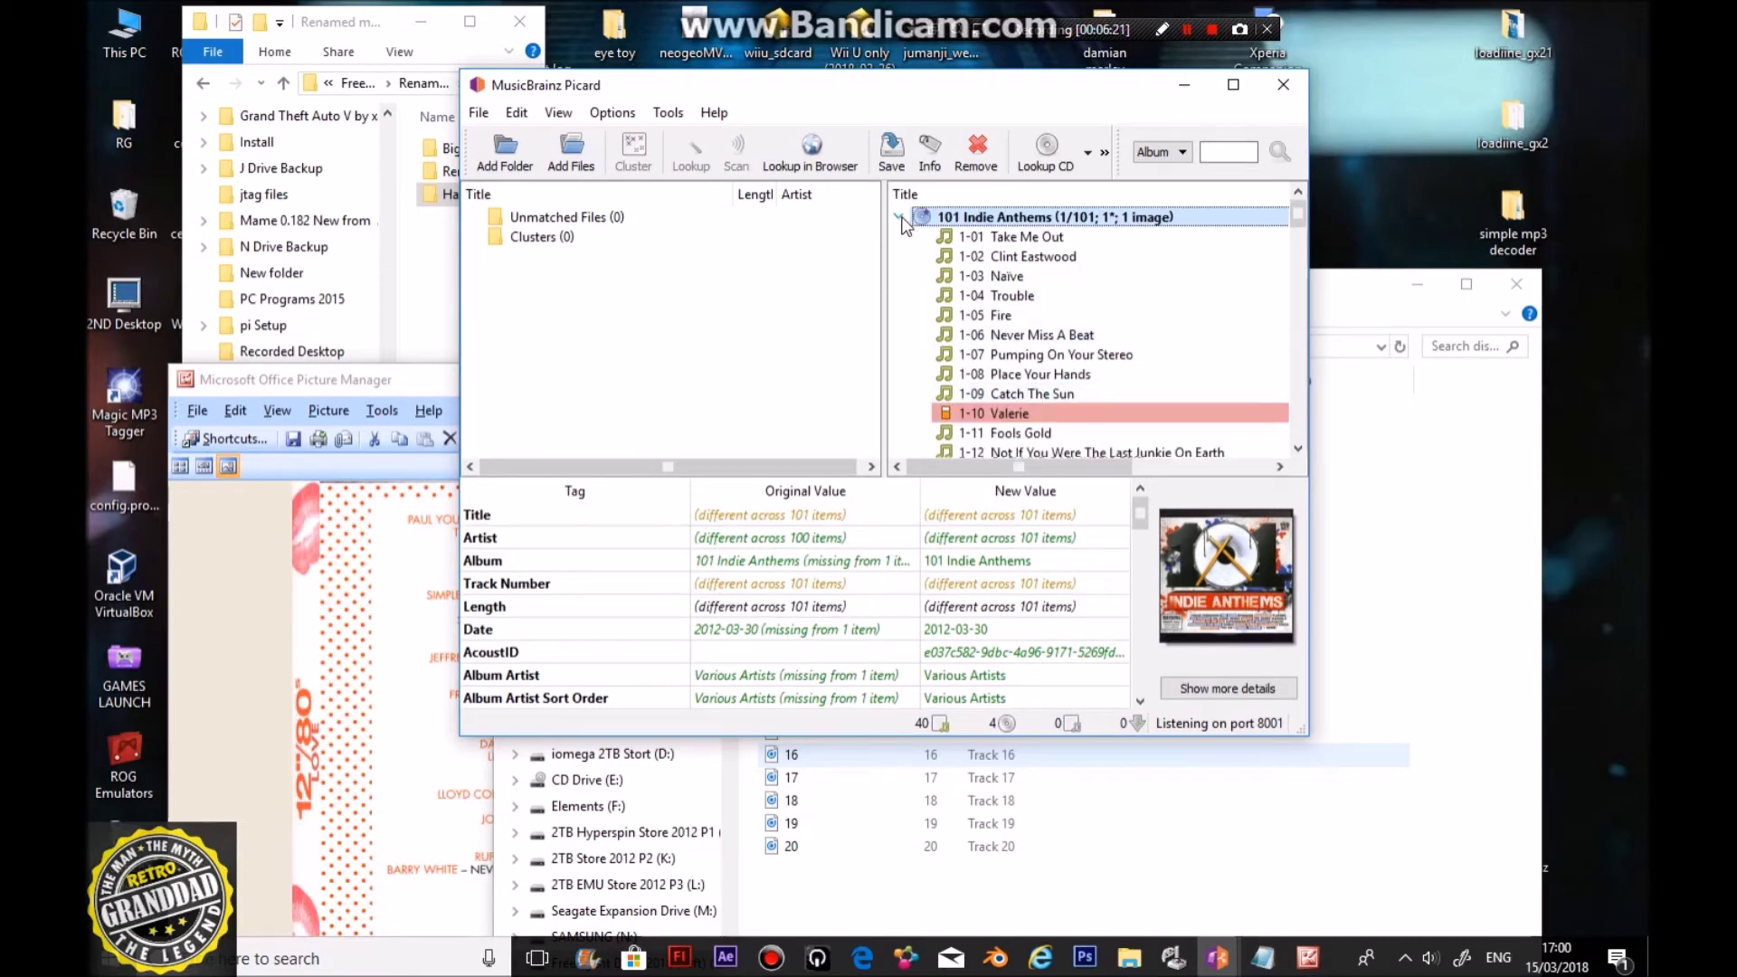
click(900, 219)
Step: Expand the Music Of The Millennium II match, review which of its tracks have matched files, and collapse it
double_click(995, 256)
scroll(986, 337, down, 4)
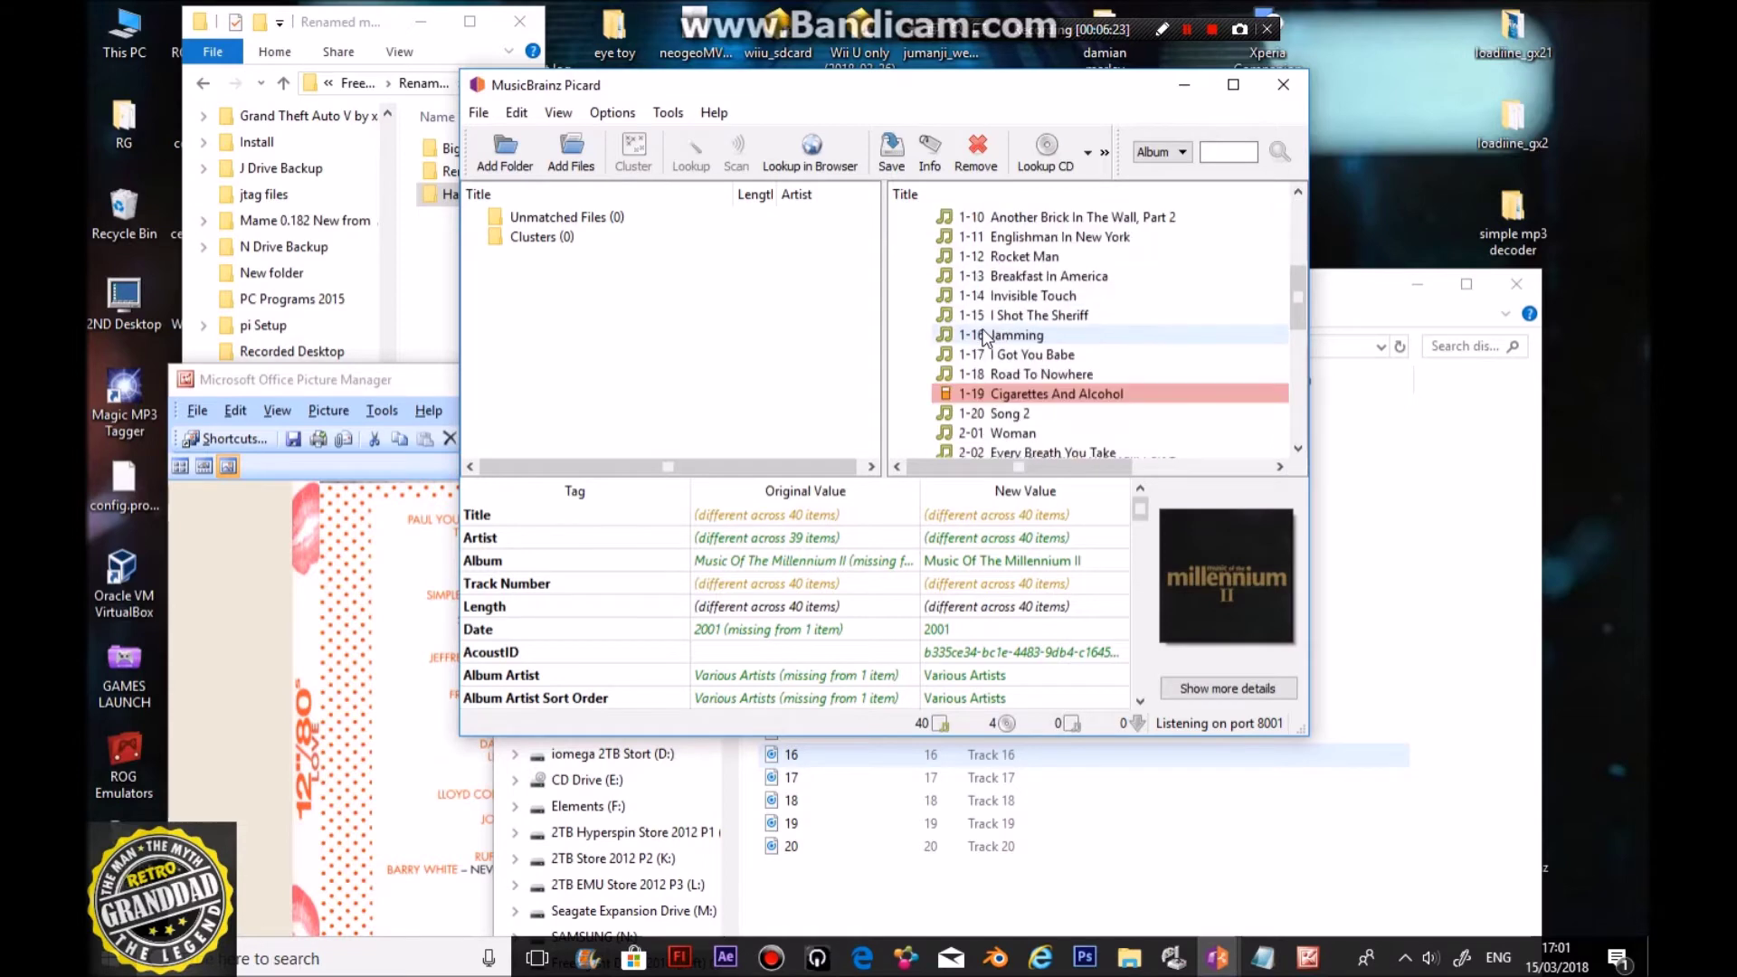
scroll(987, 336, down, 5)
scroll(986, 337, up, 5)
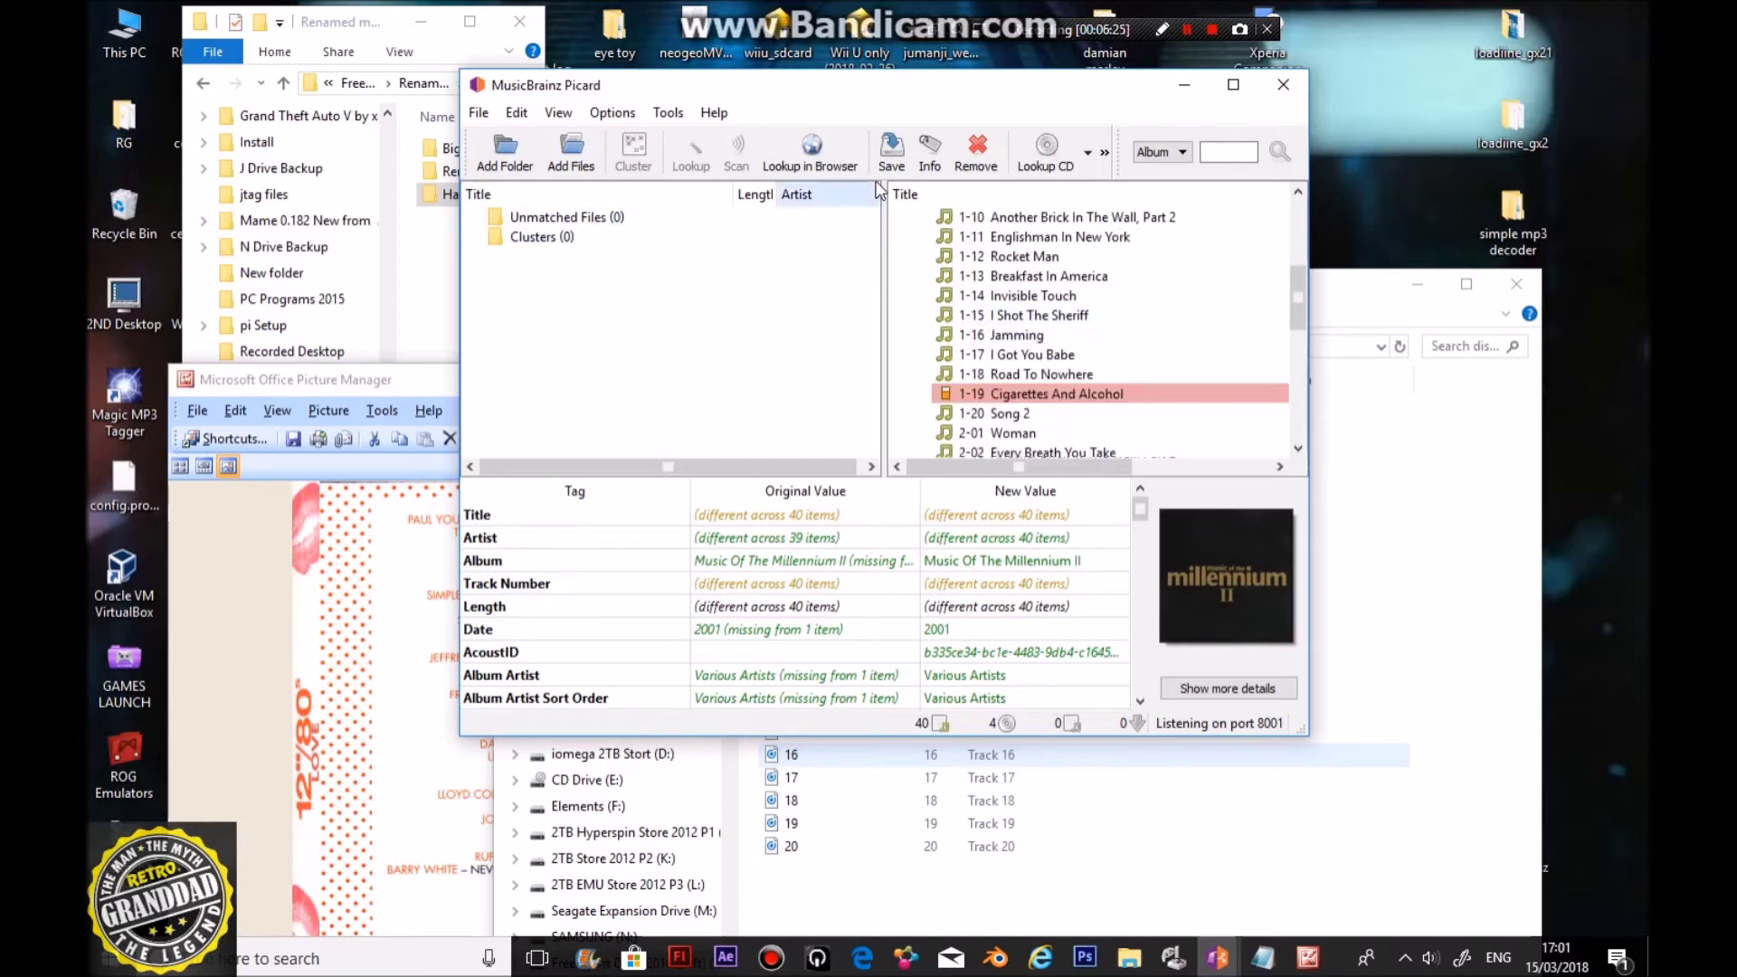
scroll(926, 230, up, 4)
click(899, 257)
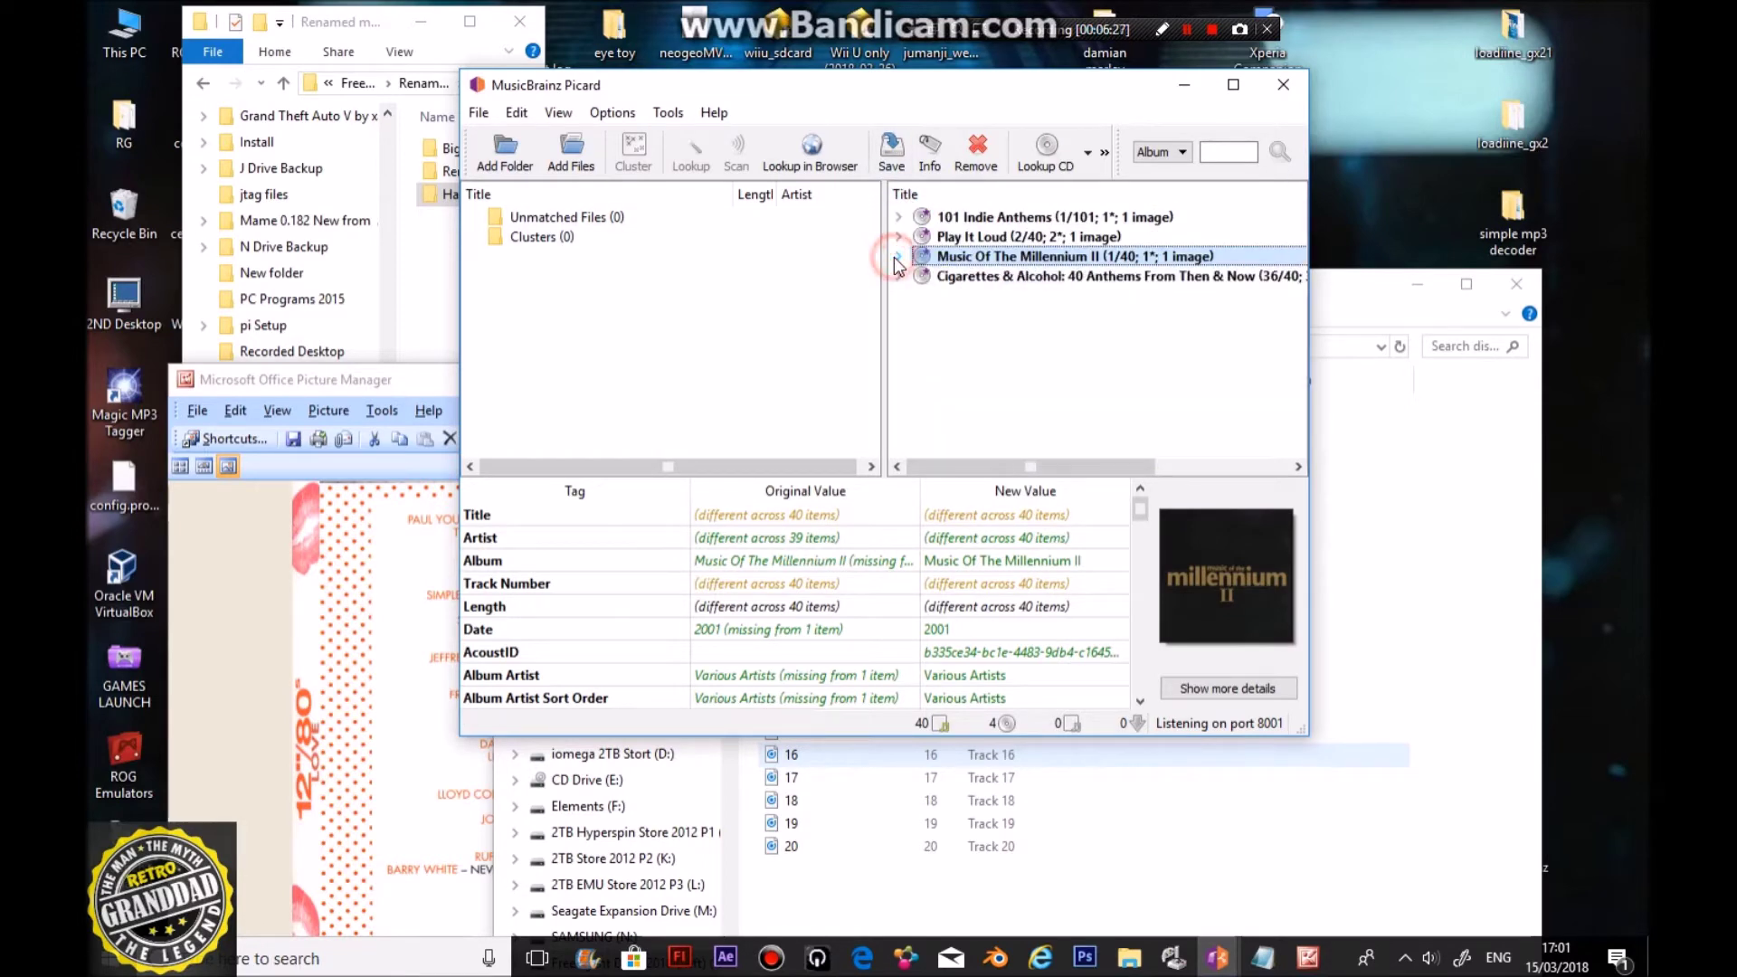
Step: Expand the Cigarettes & Alcohol: 40 Anthems From Then & Now match and review its tracks across both discs
click(899, 277)
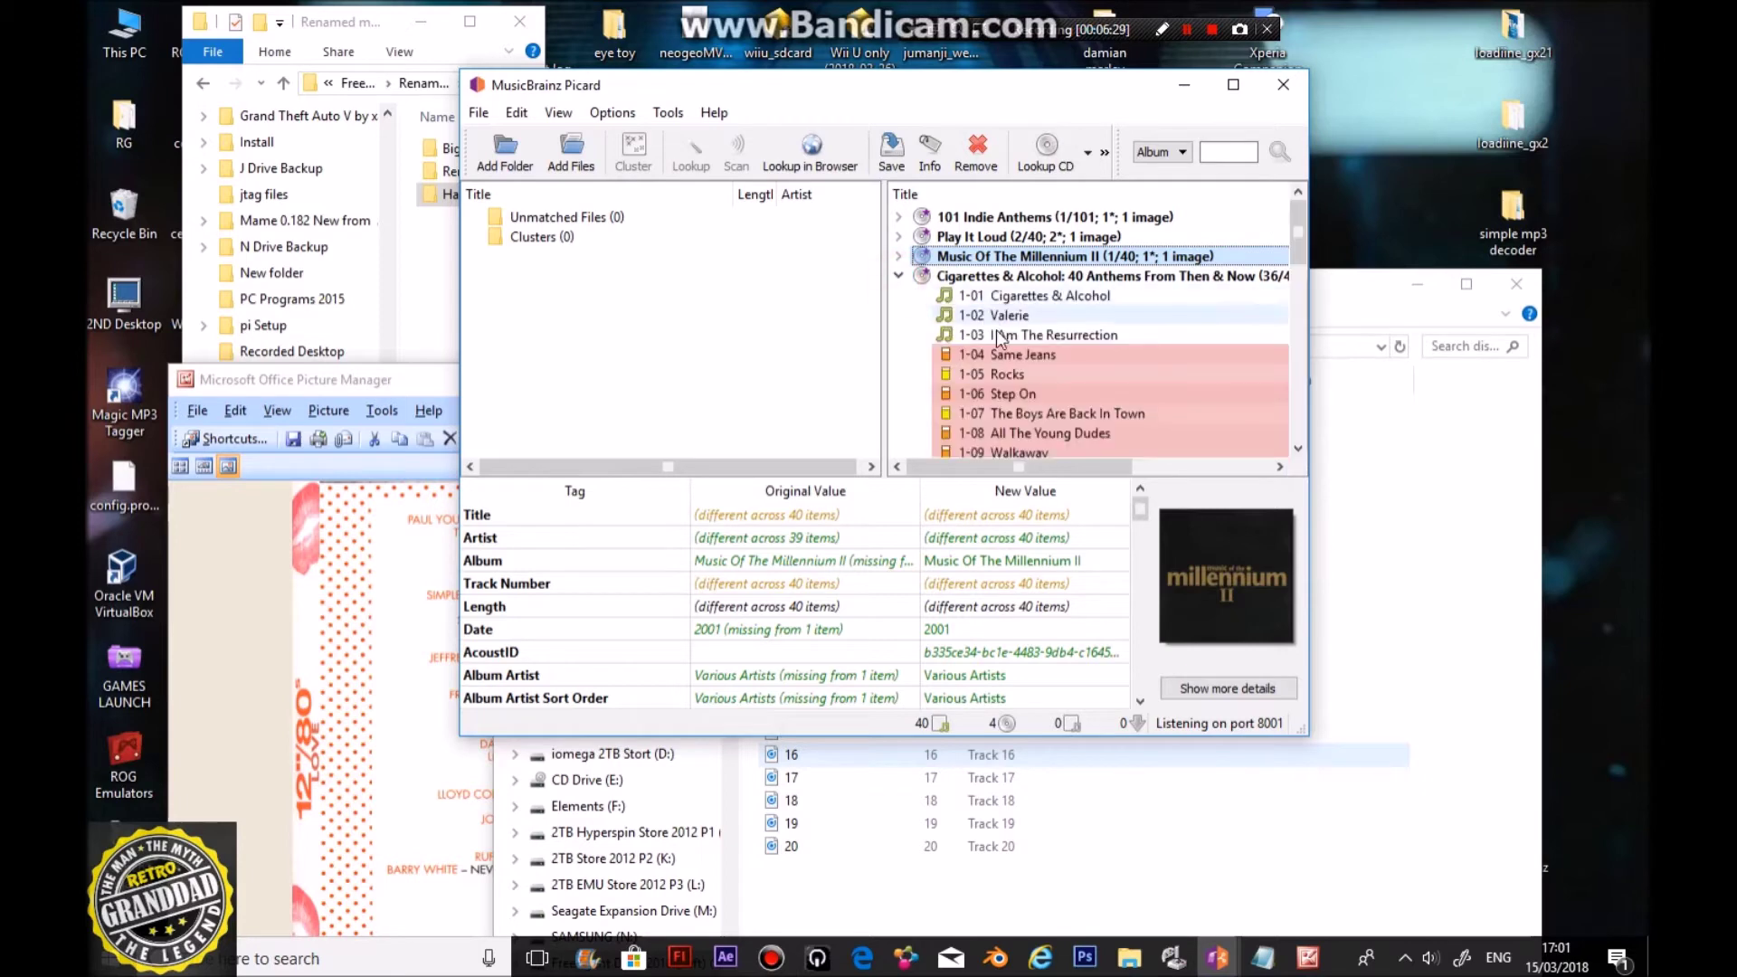
scroll(1012, 350, down, 4)
scroll(1011, 353, down, 6)
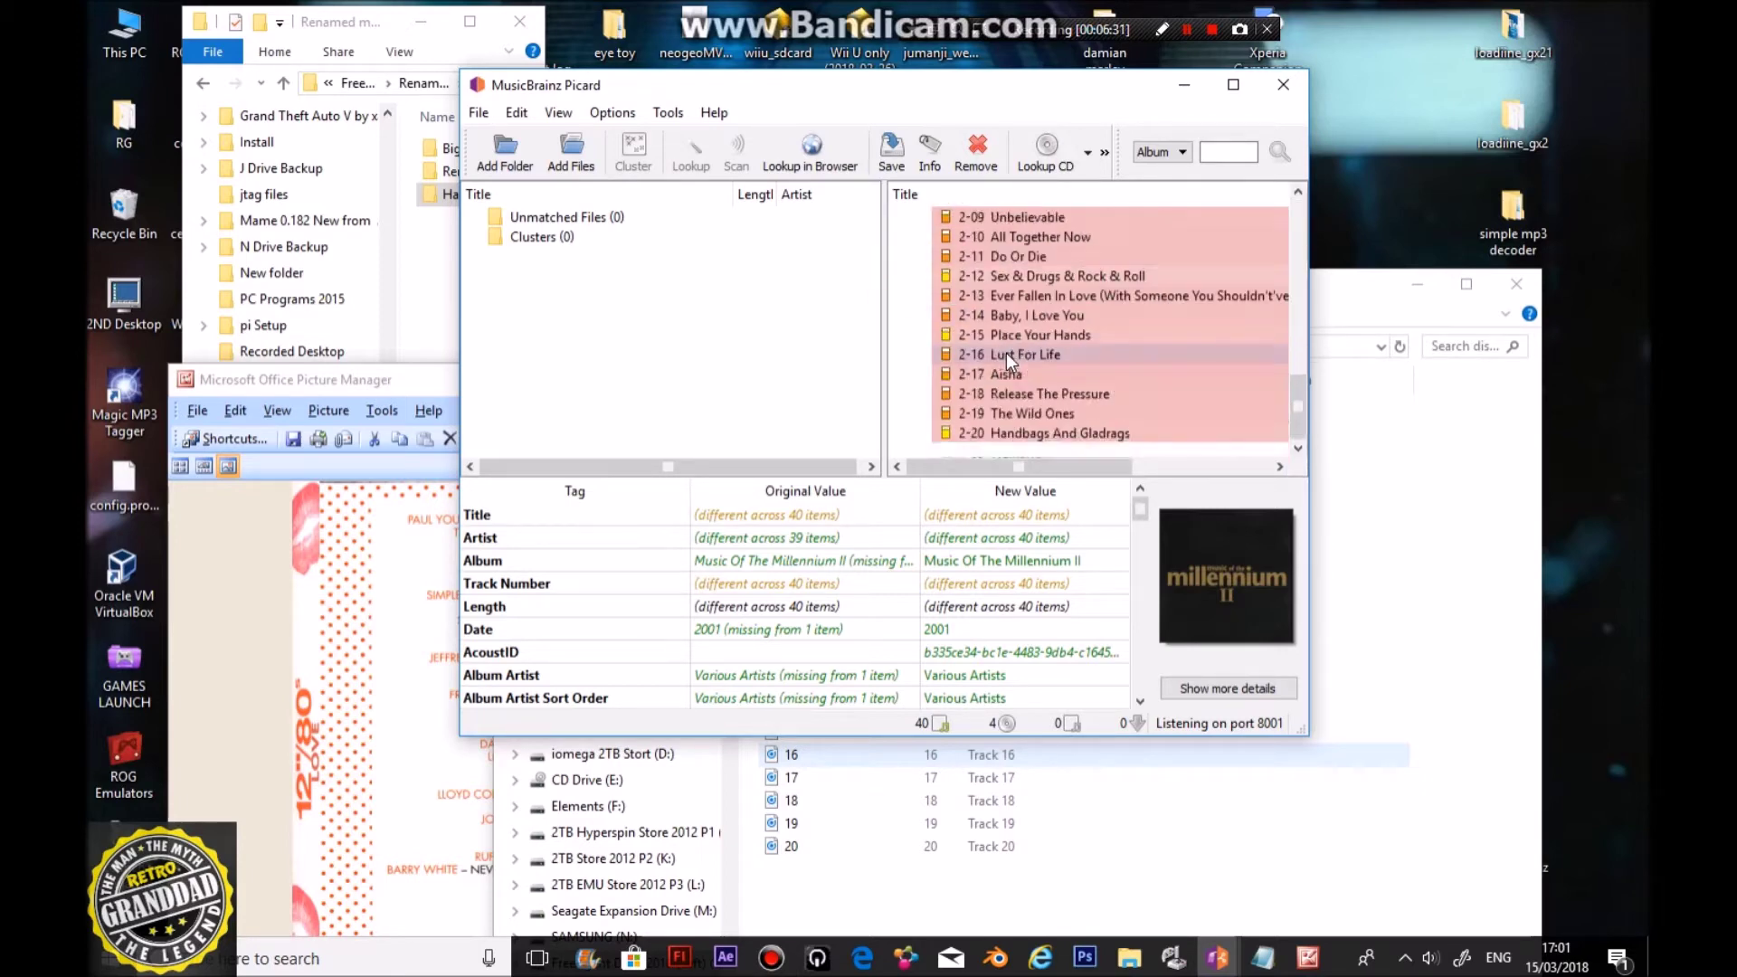
Step: Select the Cigarettes & Alcohol: 40 Anthems From Then & Now match, switch to File Explorer, go up to the album's folder and lower its window
scroll(1002, 355, up, 10)
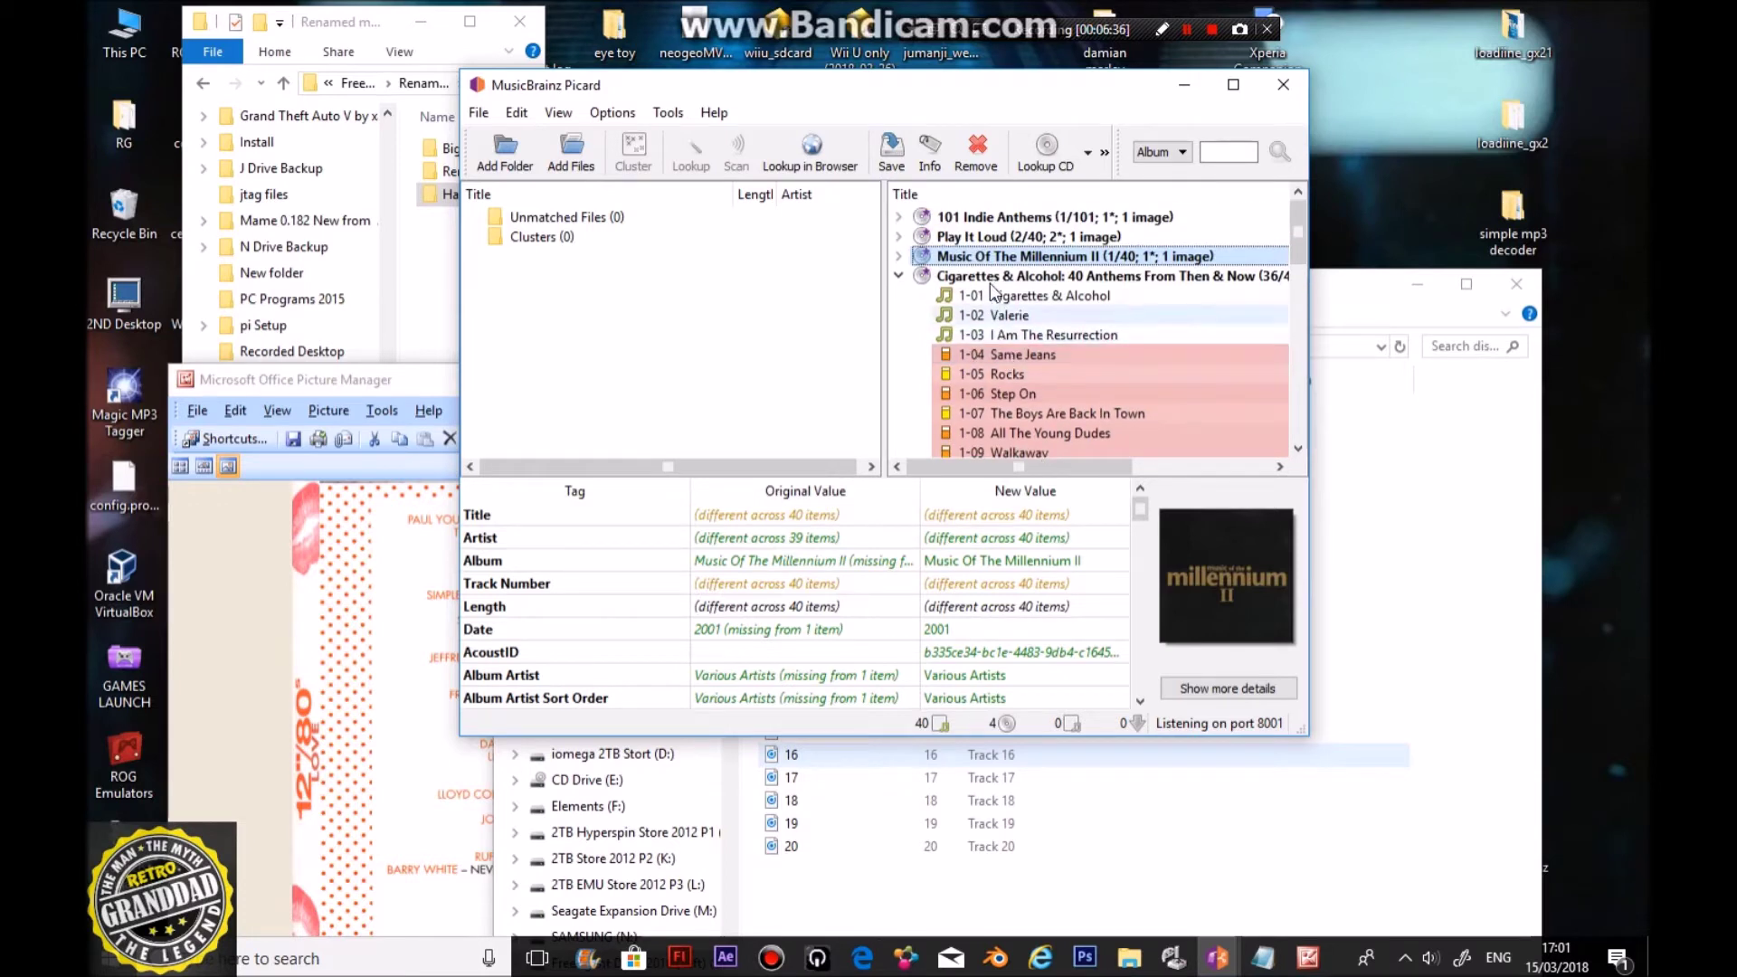
click(936, 279)
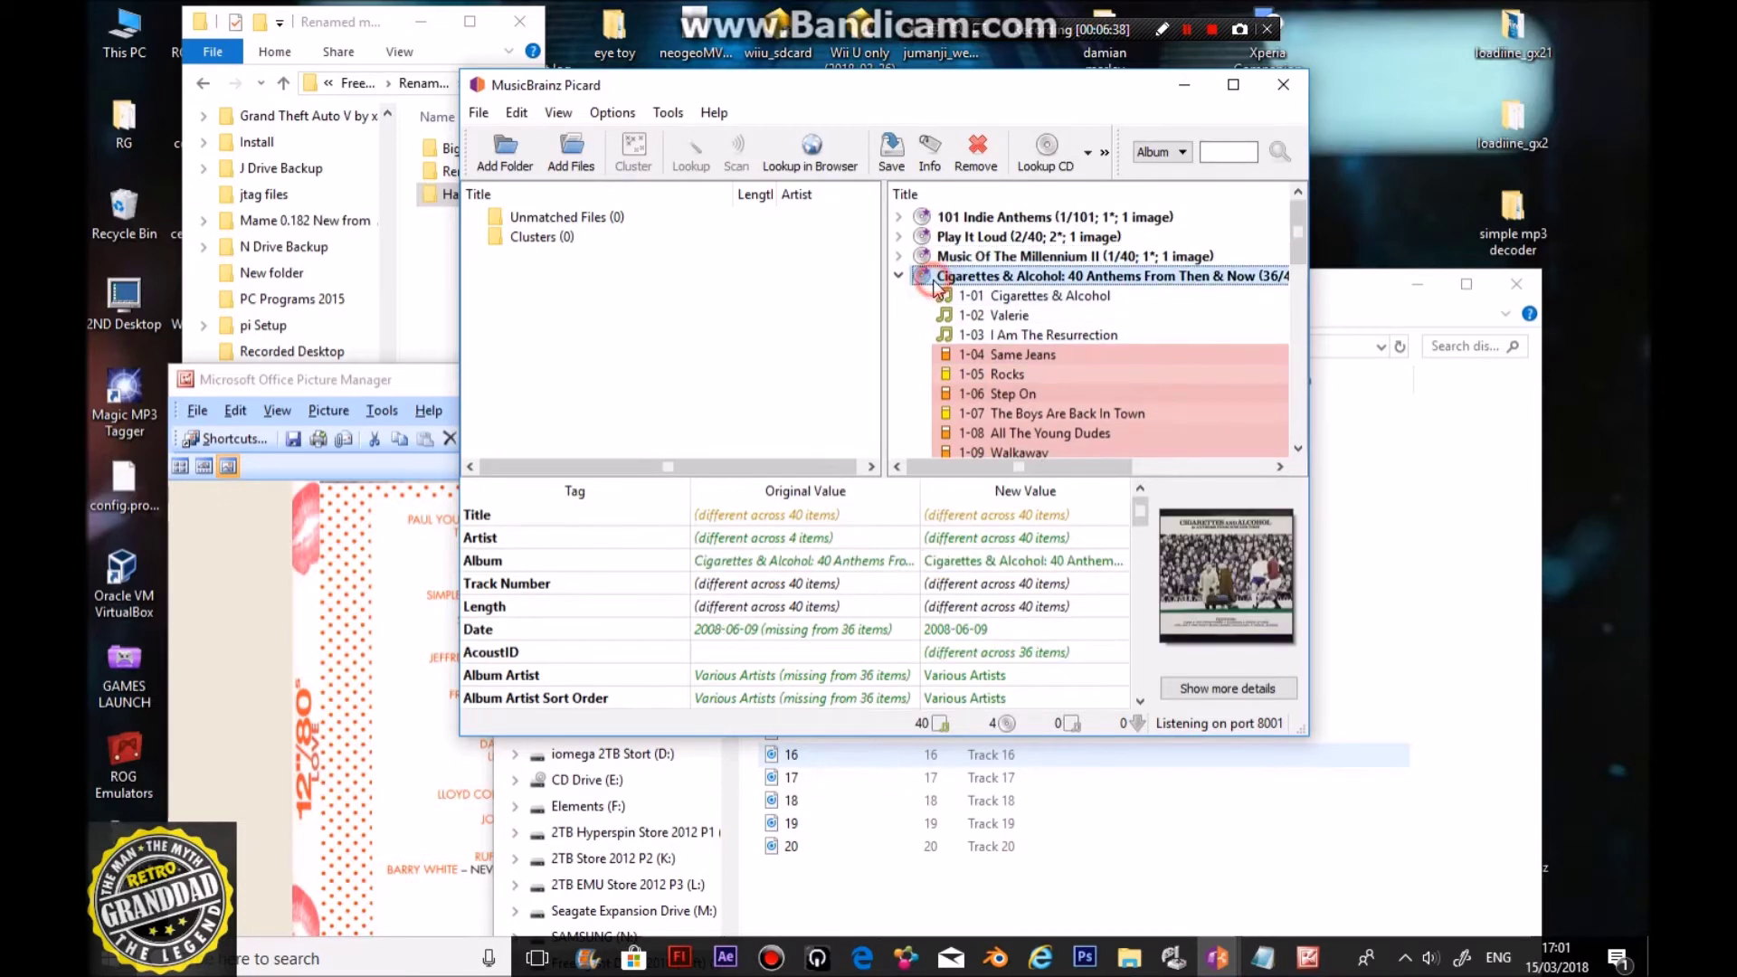
click(1246, 777)
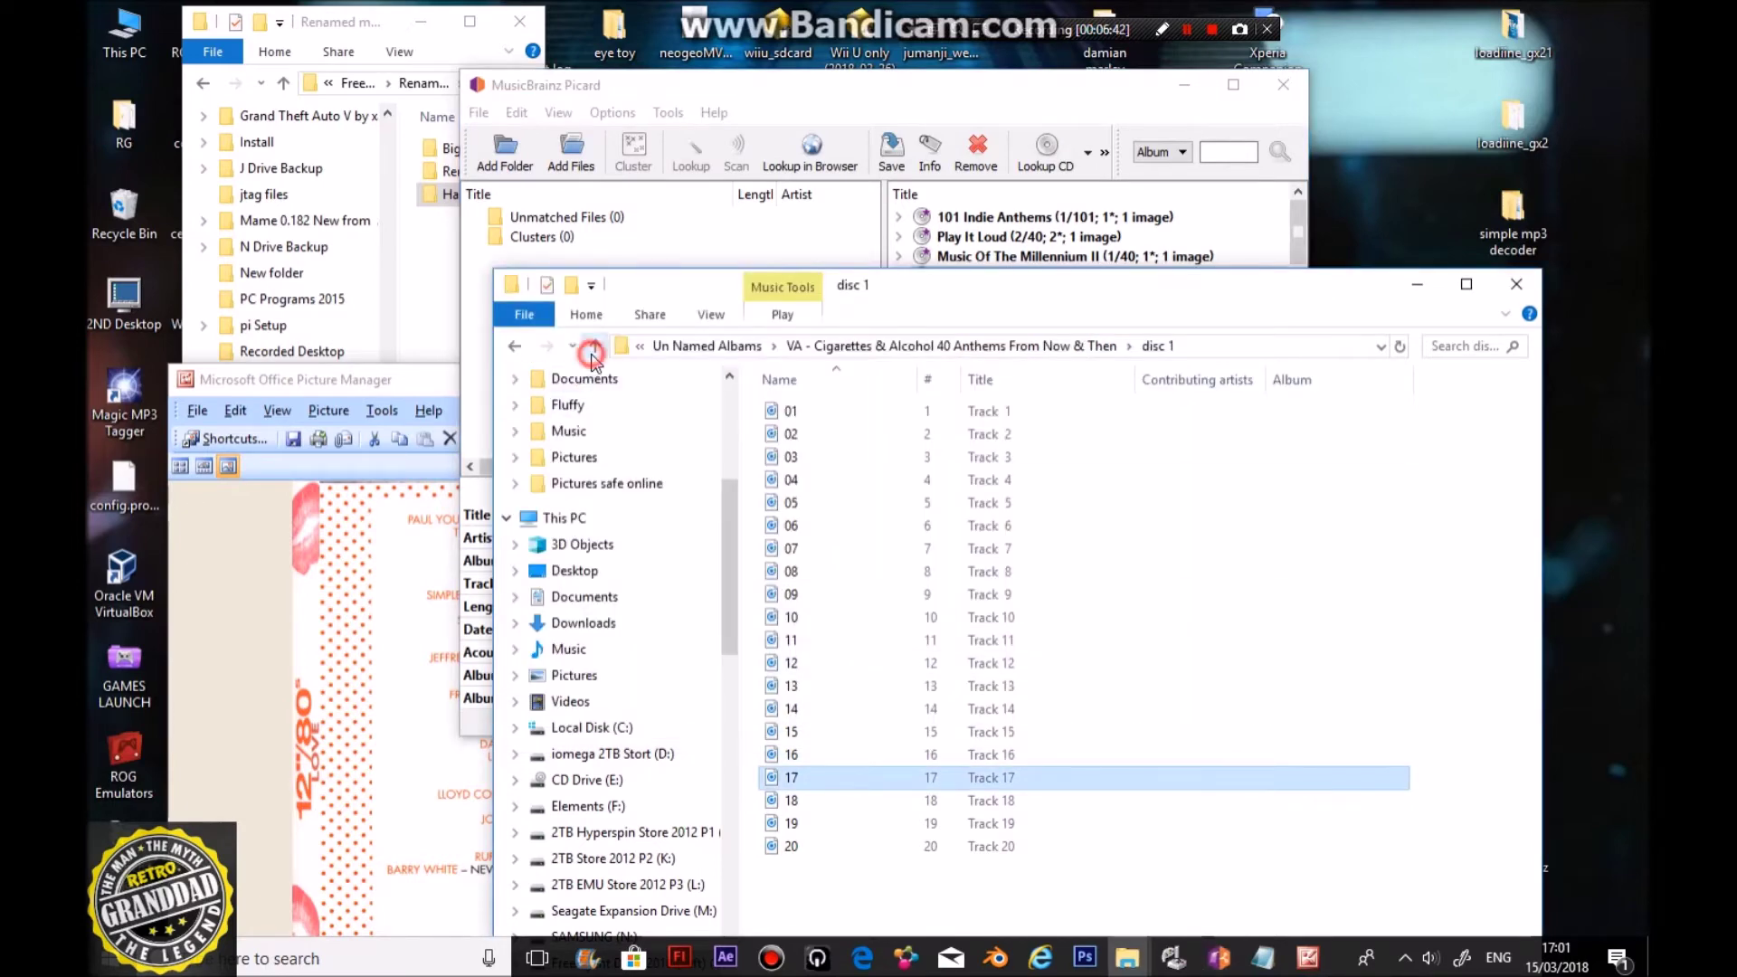
click(593, 349)
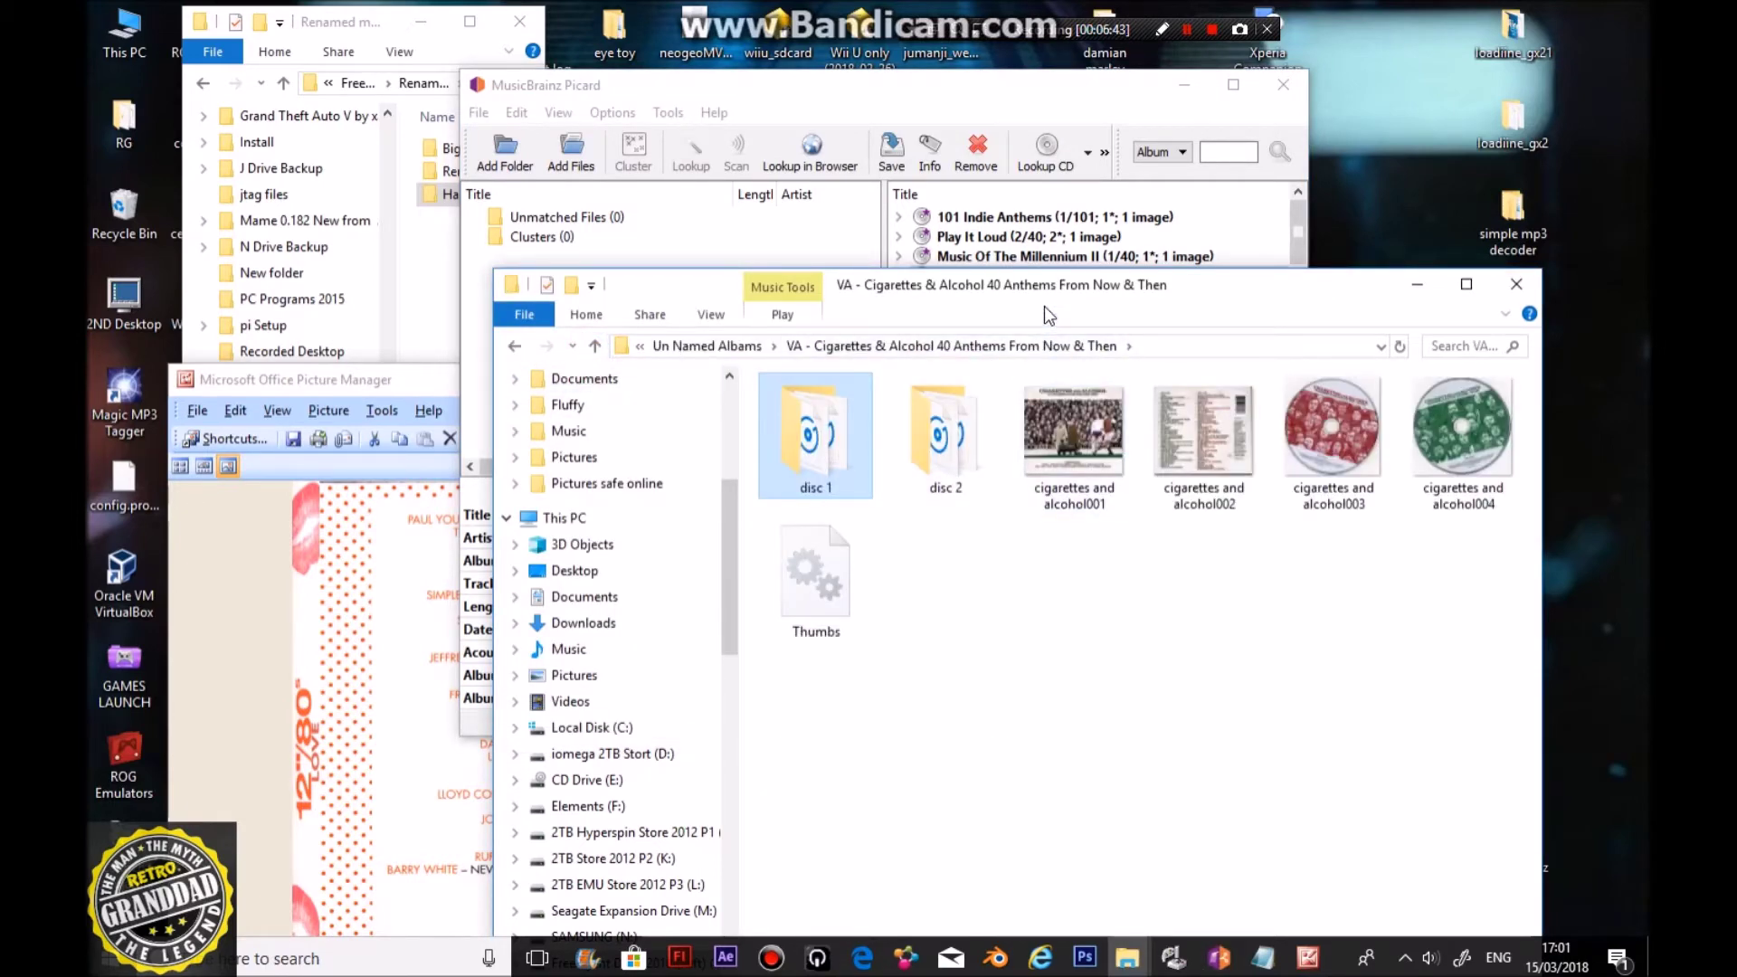
drag(1044, 291, 1044, 605)
Step: Review the album's matched tracks in Picard, and open the disc 1 folder in File Explorer to view its numbered files
click(1096, 395)
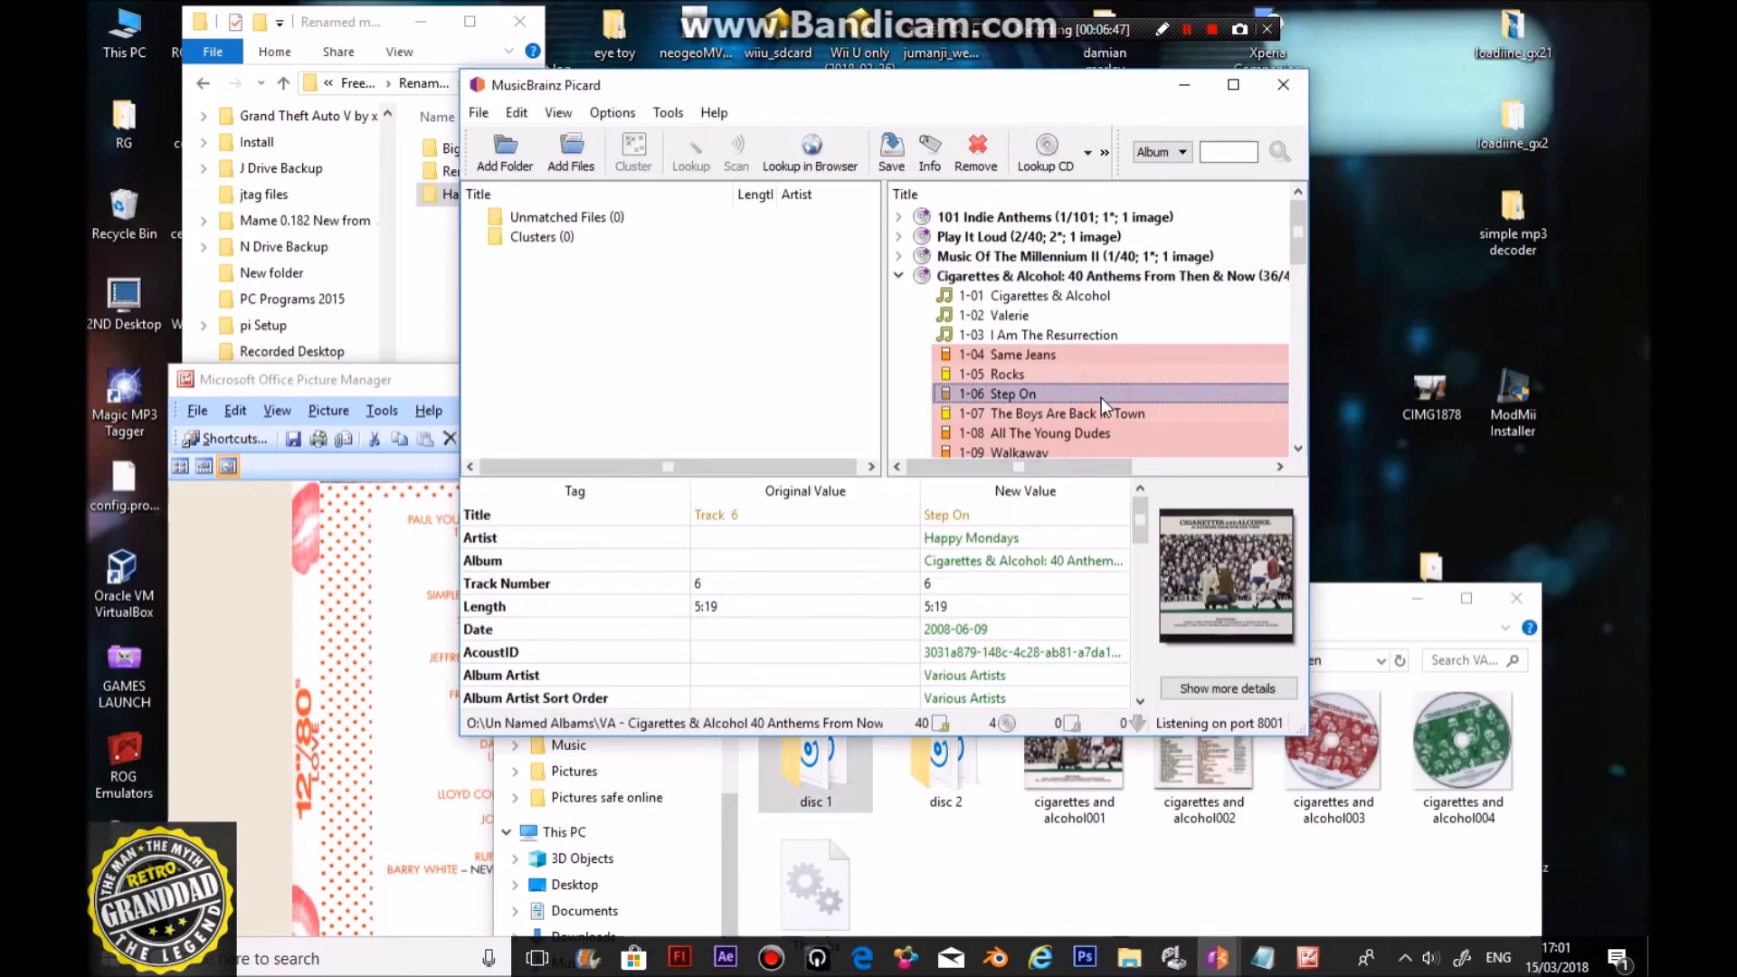
scroll(1097, 400, down, 8)
scroll(1095, 402, up, 8)
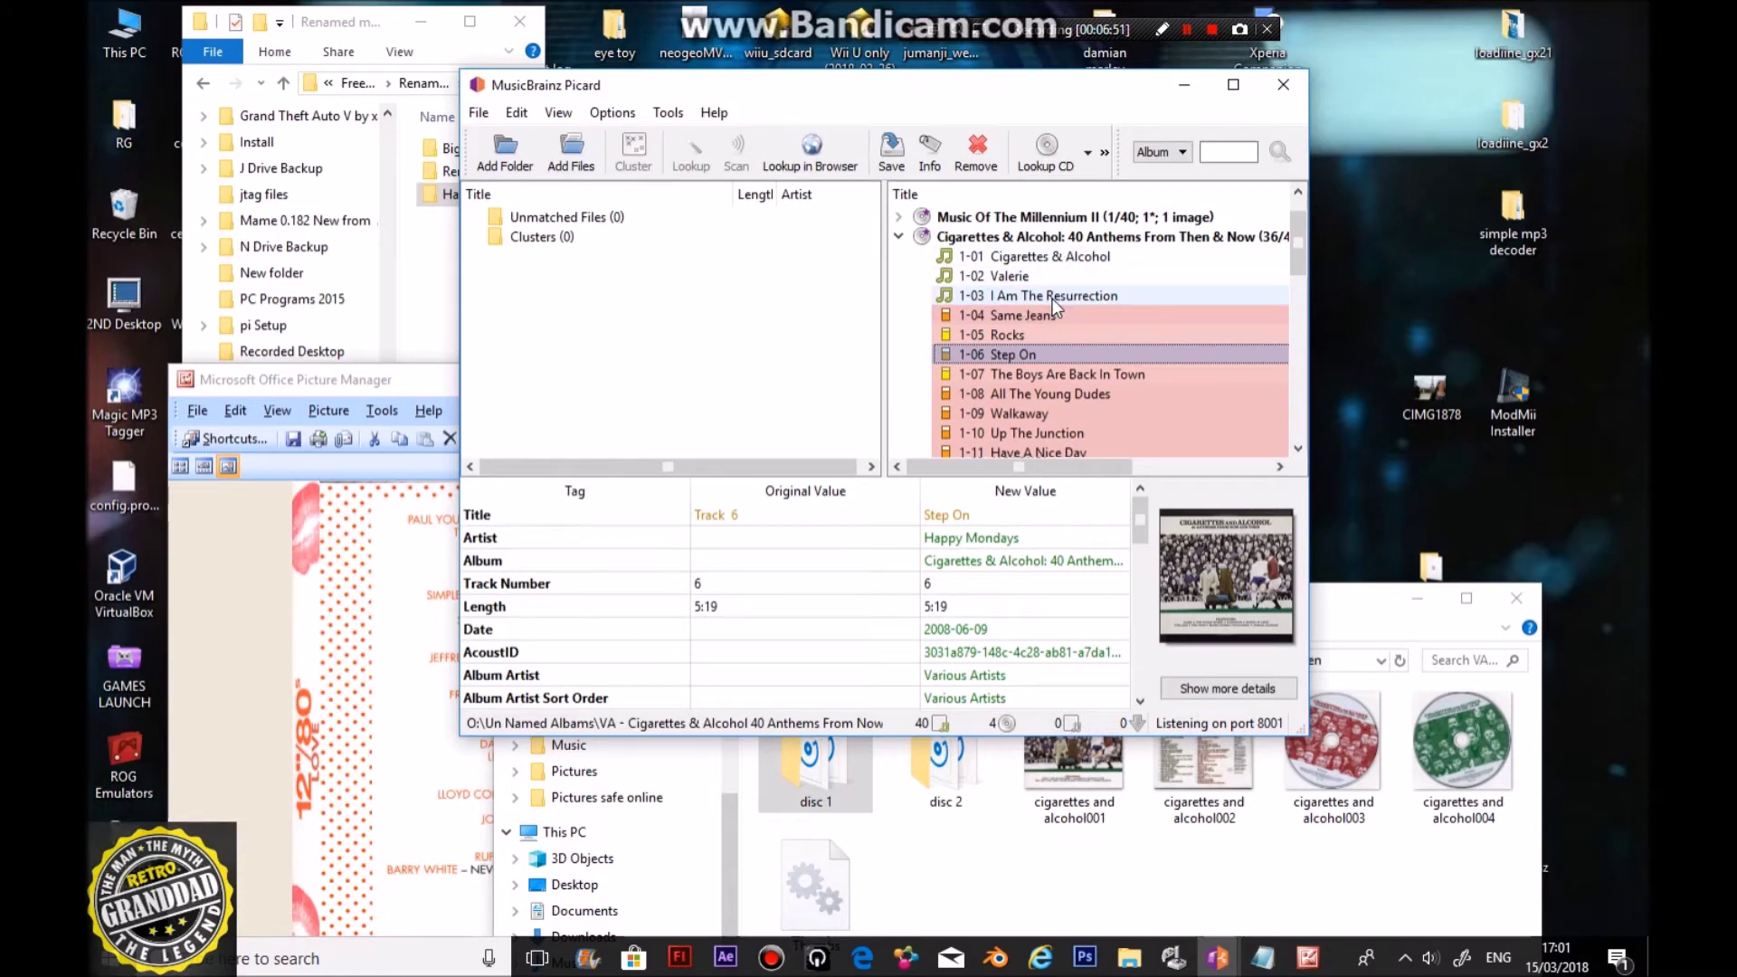
click(828, 756)
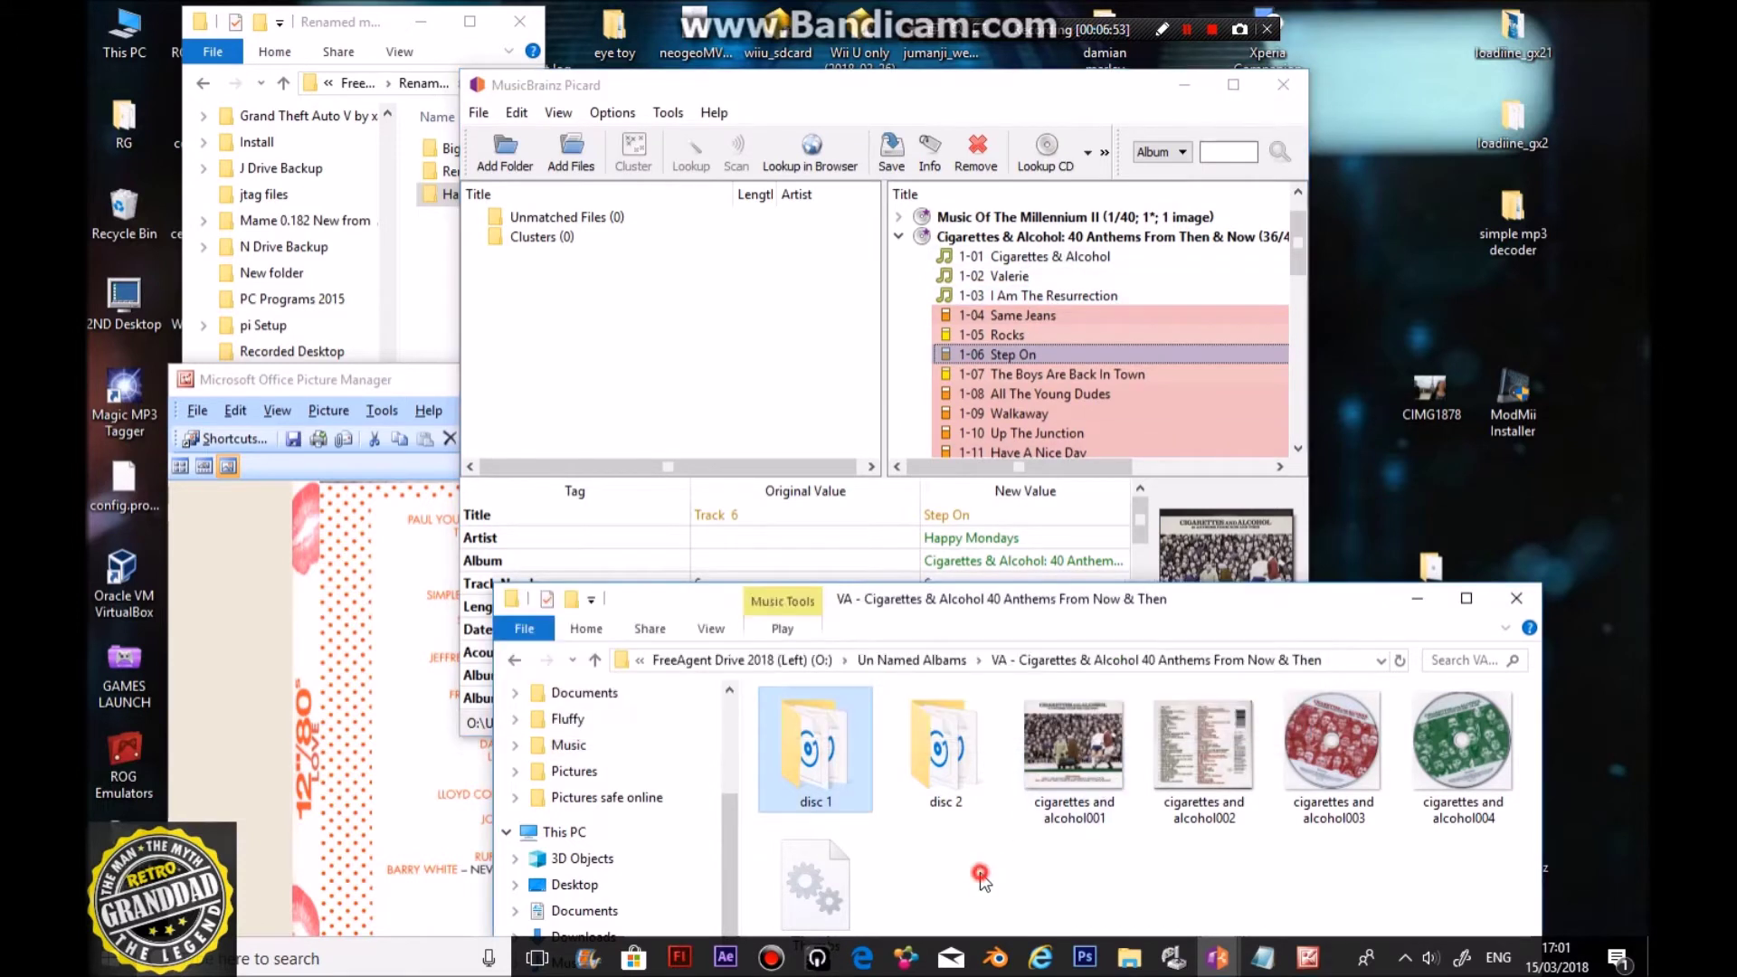
double_click(832, 758)
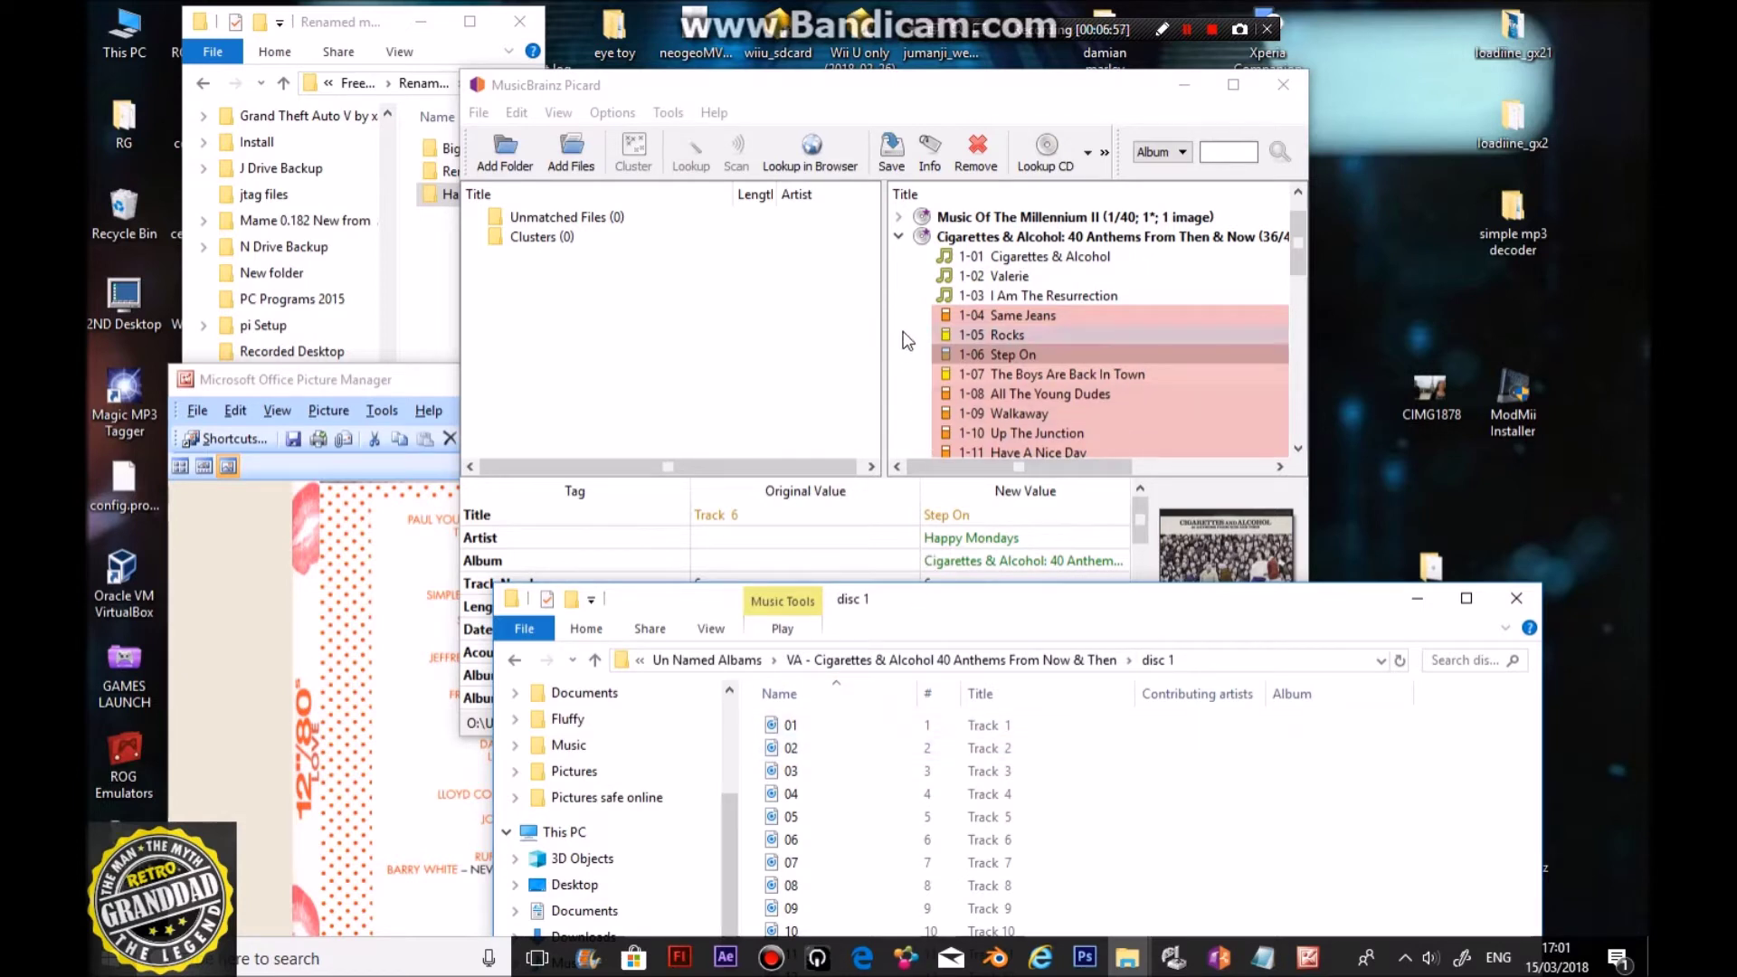
Step: Save the matched files of the Cigarettes & Alcohol: 40 Anthems From Then & Now album and inspect the renamed files in the disc 1 folder
click(949, 241)
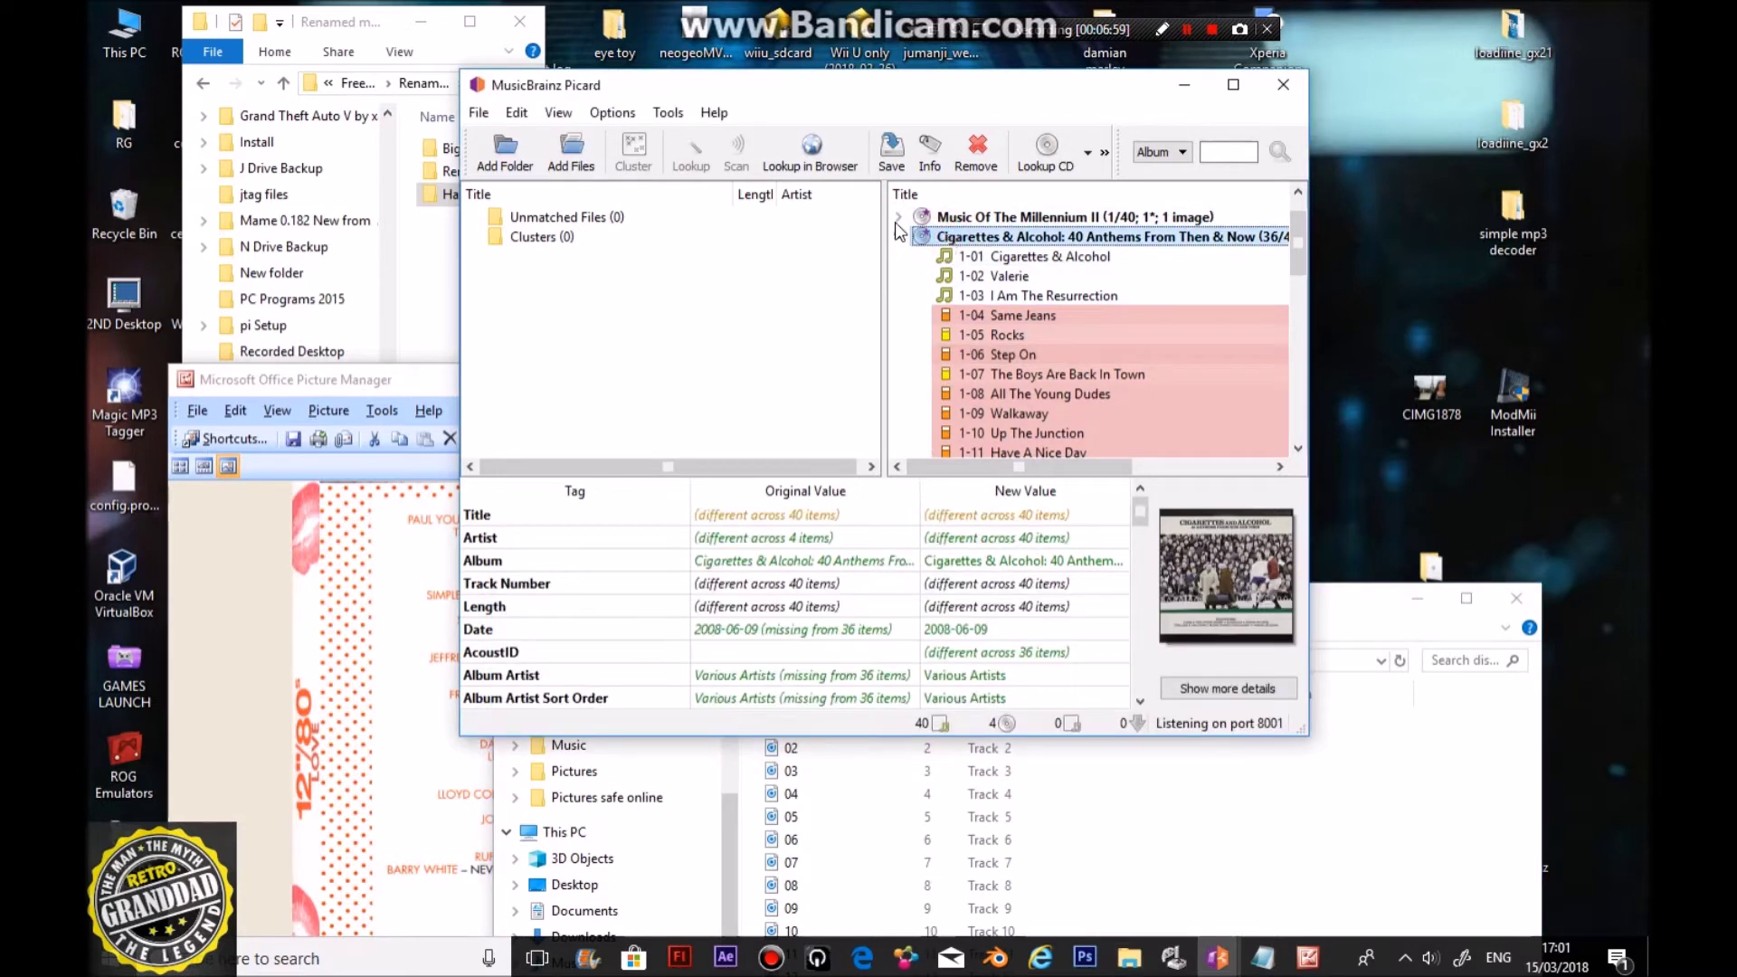
click(882, 159)
click(1303, 772)
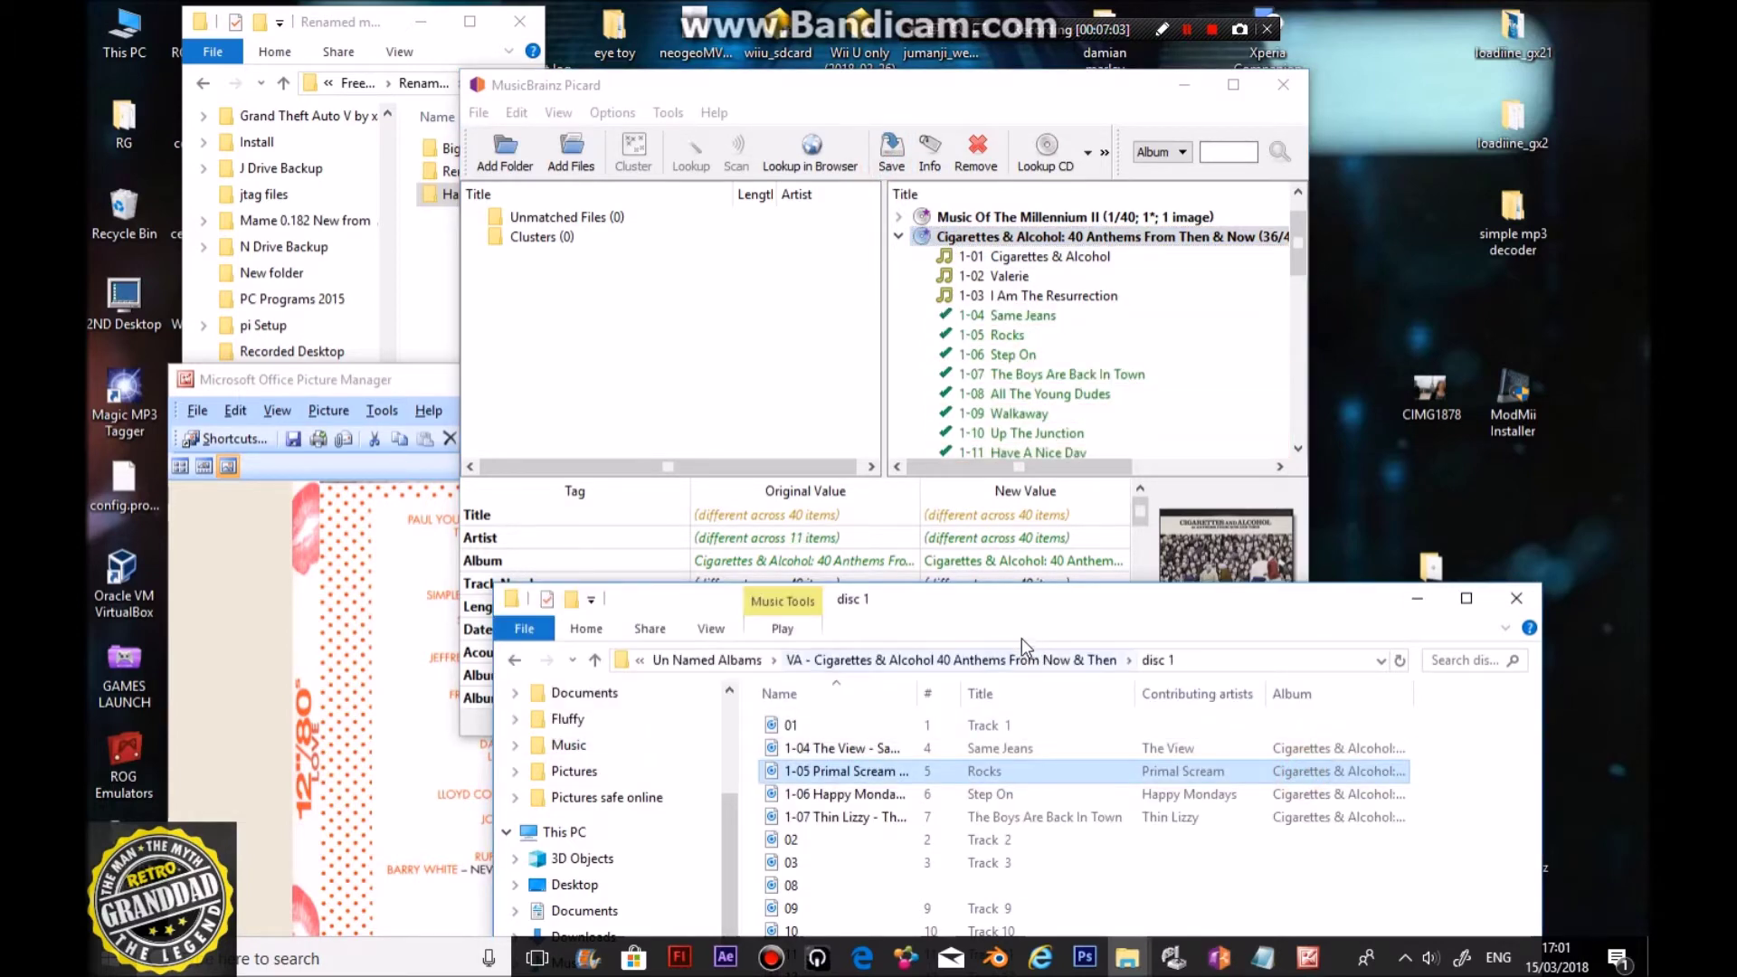
drag(970, 613, 945, 176)
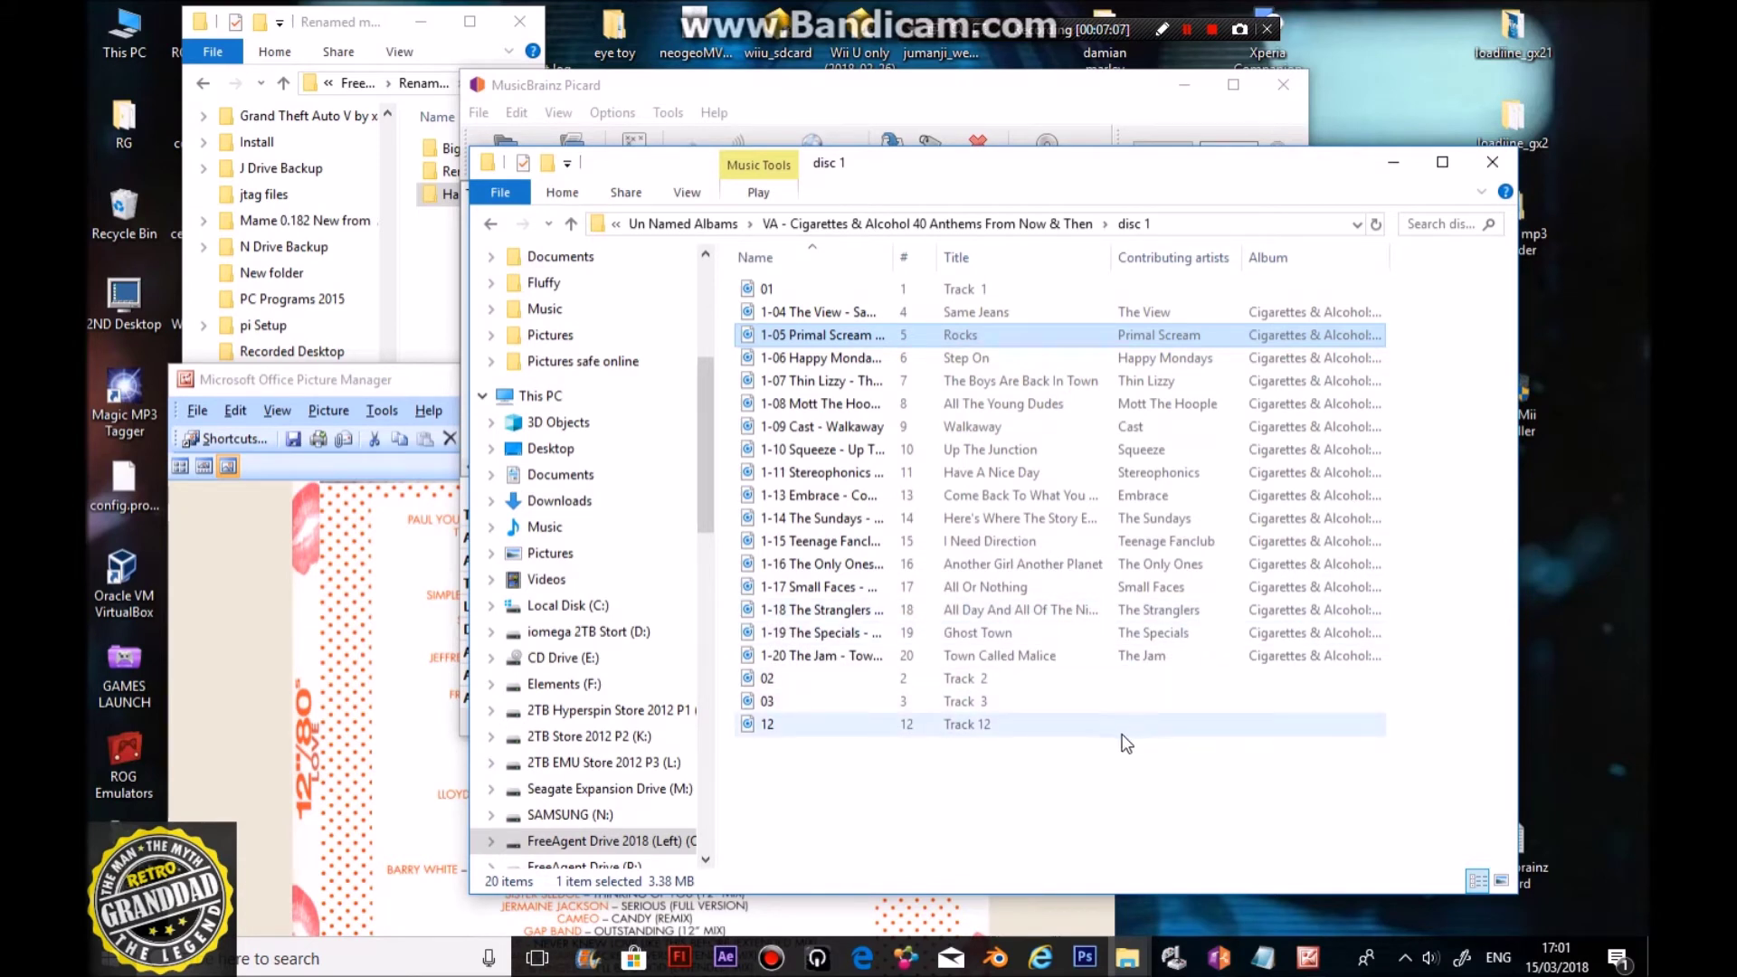
Step: Open the disc 2 folder, widen its Name column to check the renamed files, return to disc 1 and move the window lower
click(570, 225)
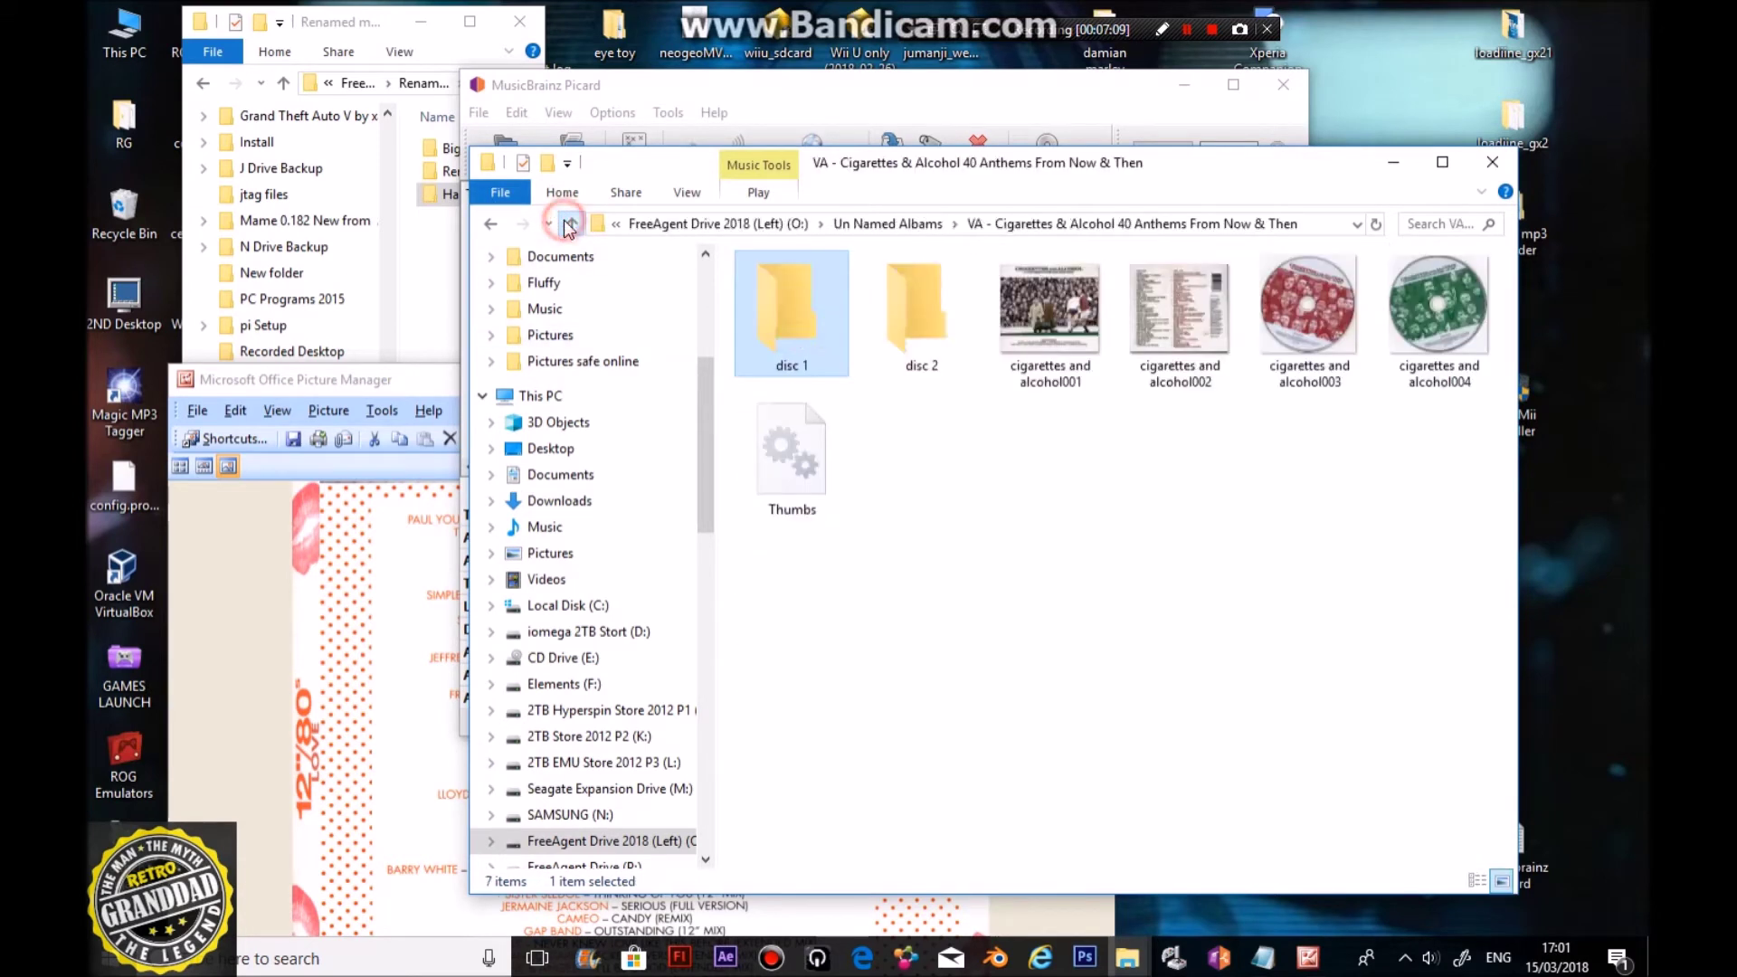
double_click(886, 328)
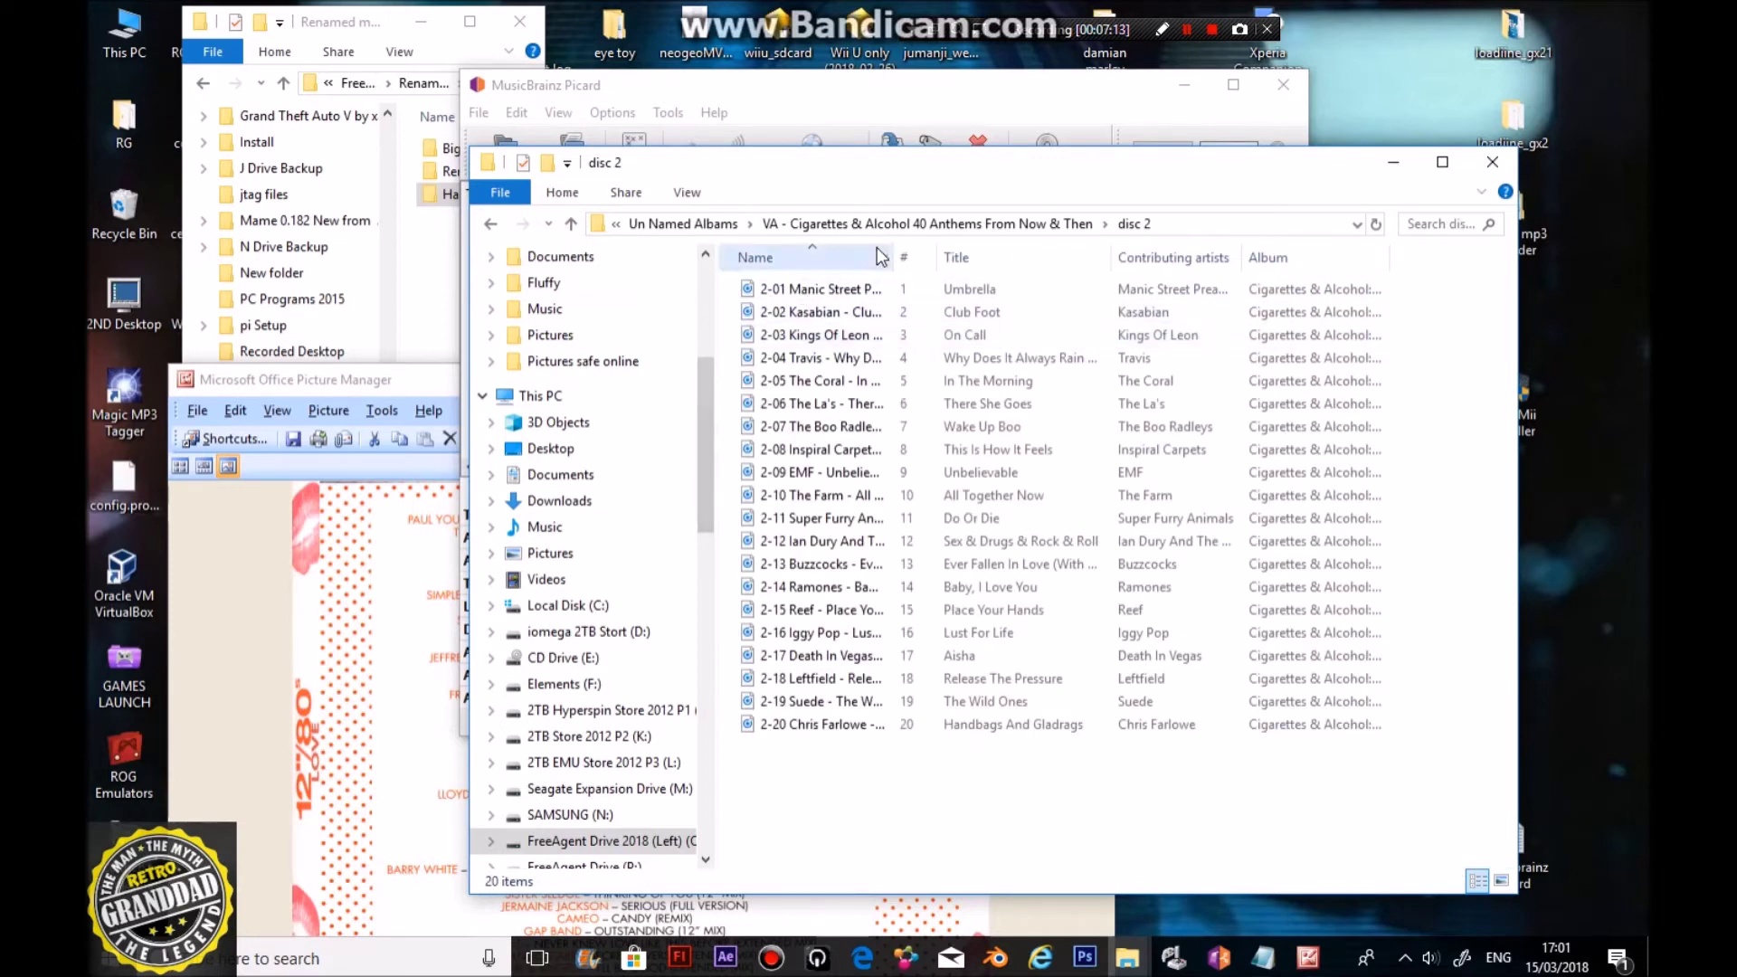
drag(910, 262, 1043, 299)
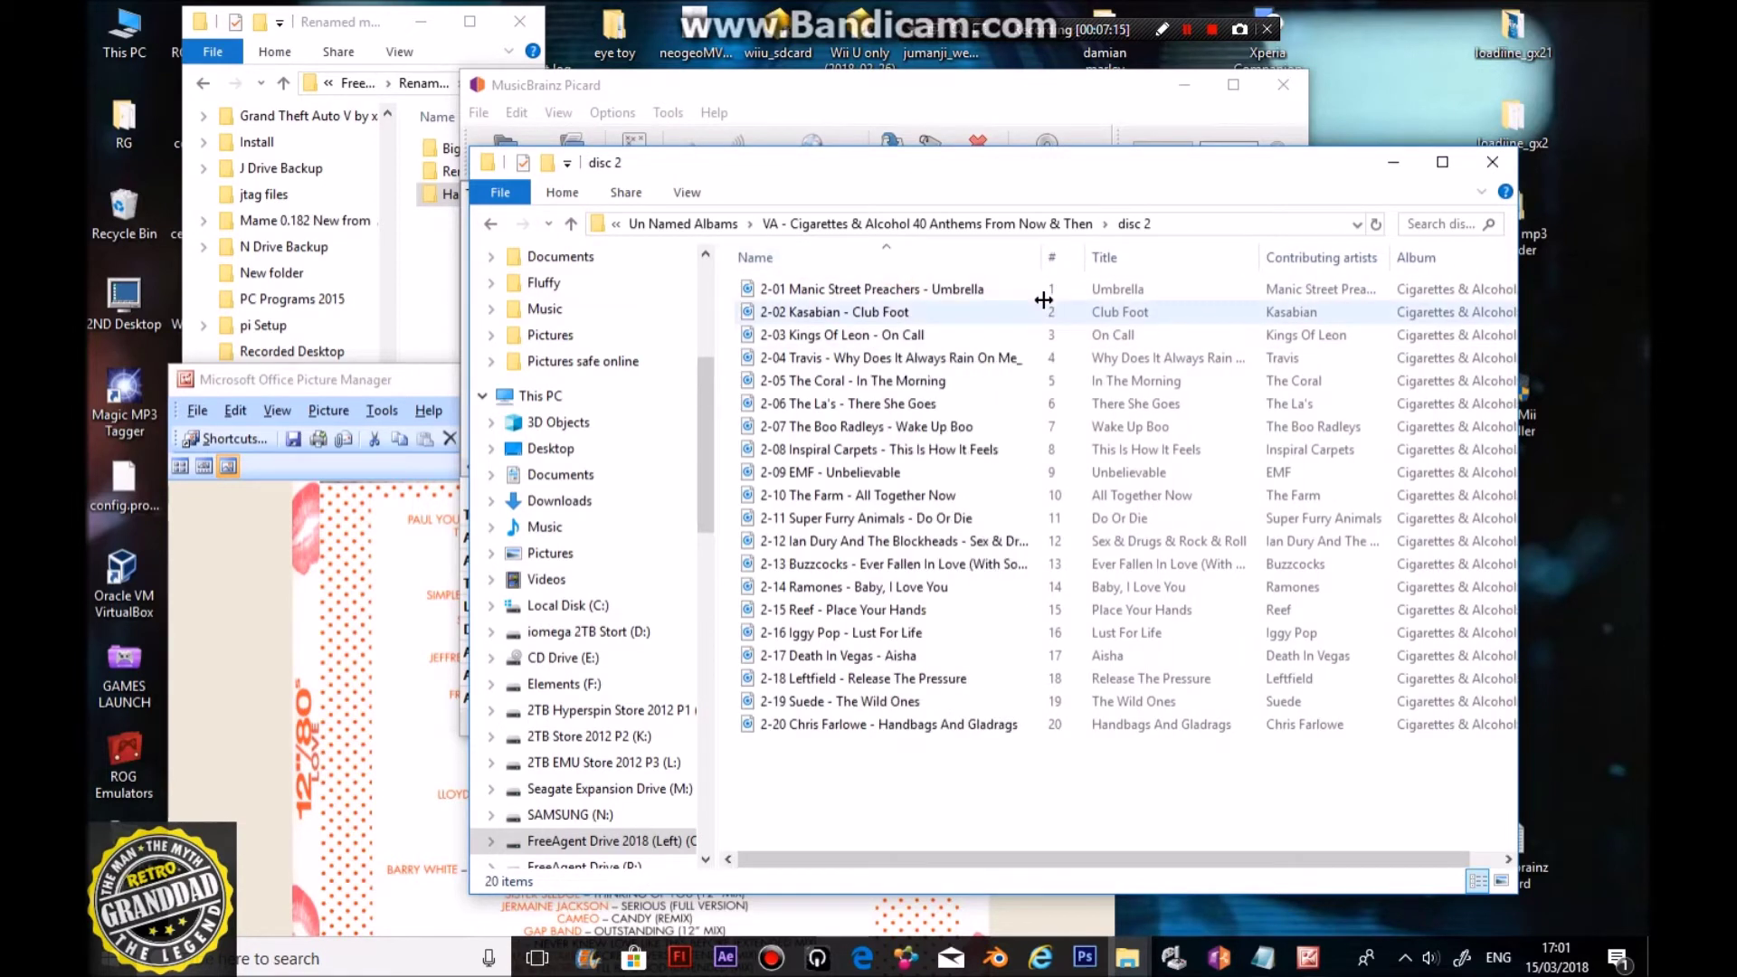
click(571, 225)
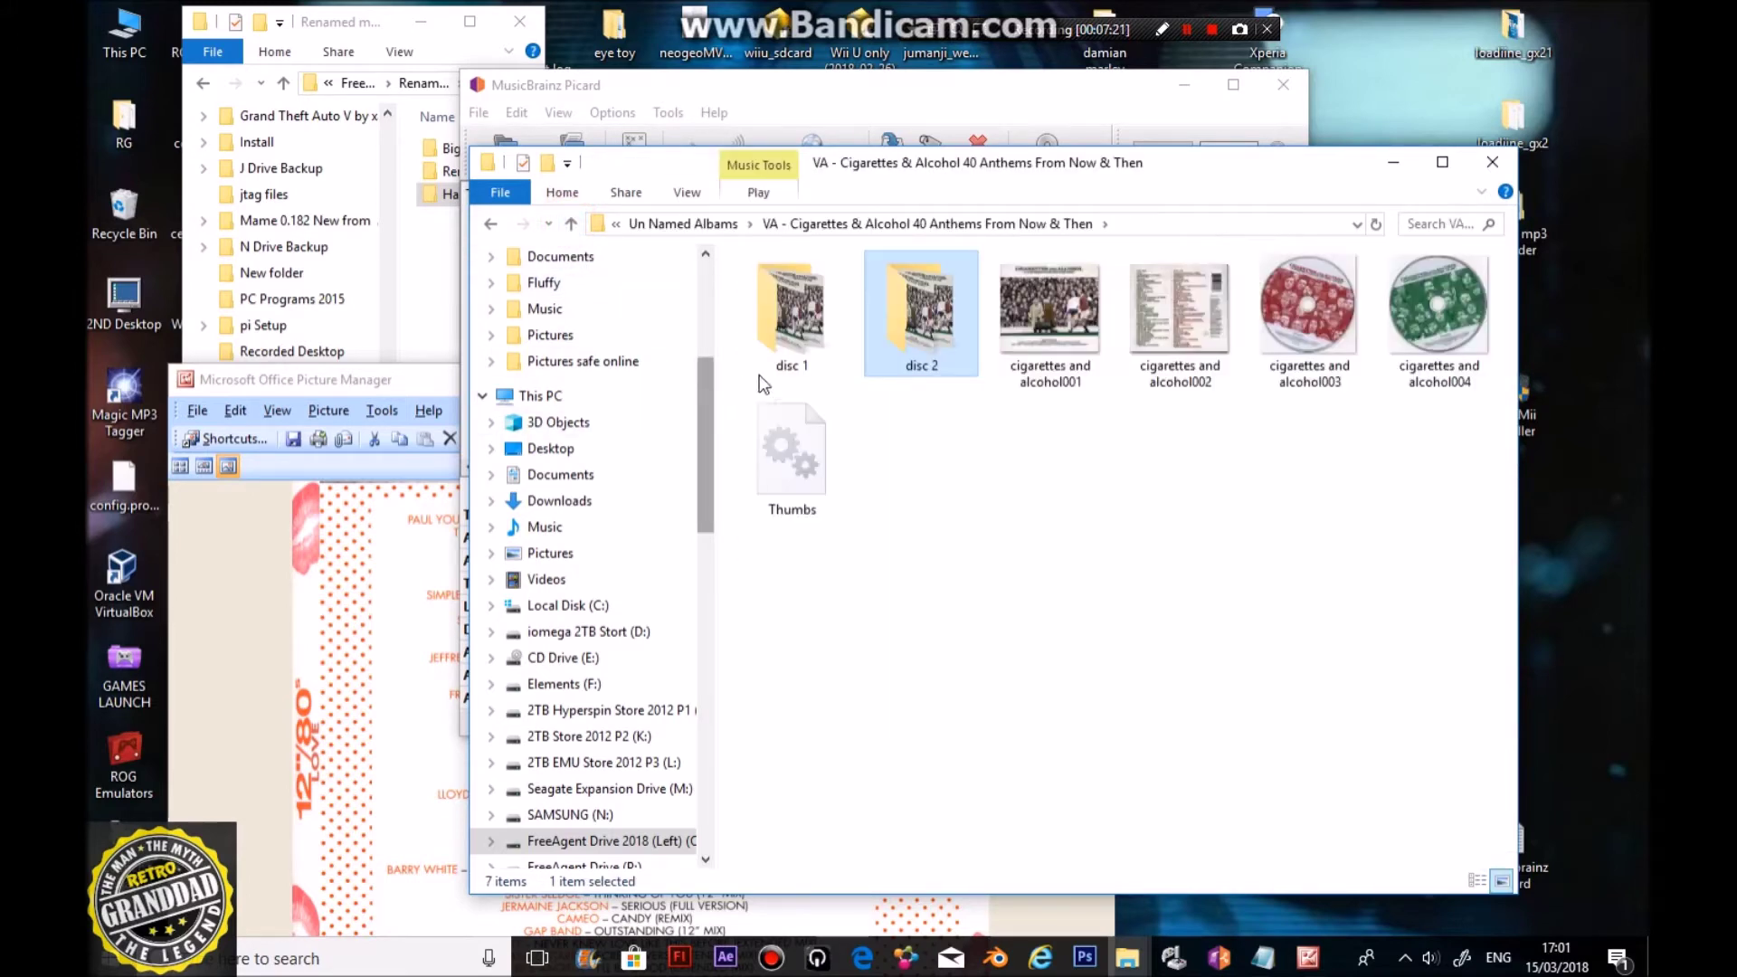
double_click(786, 327)
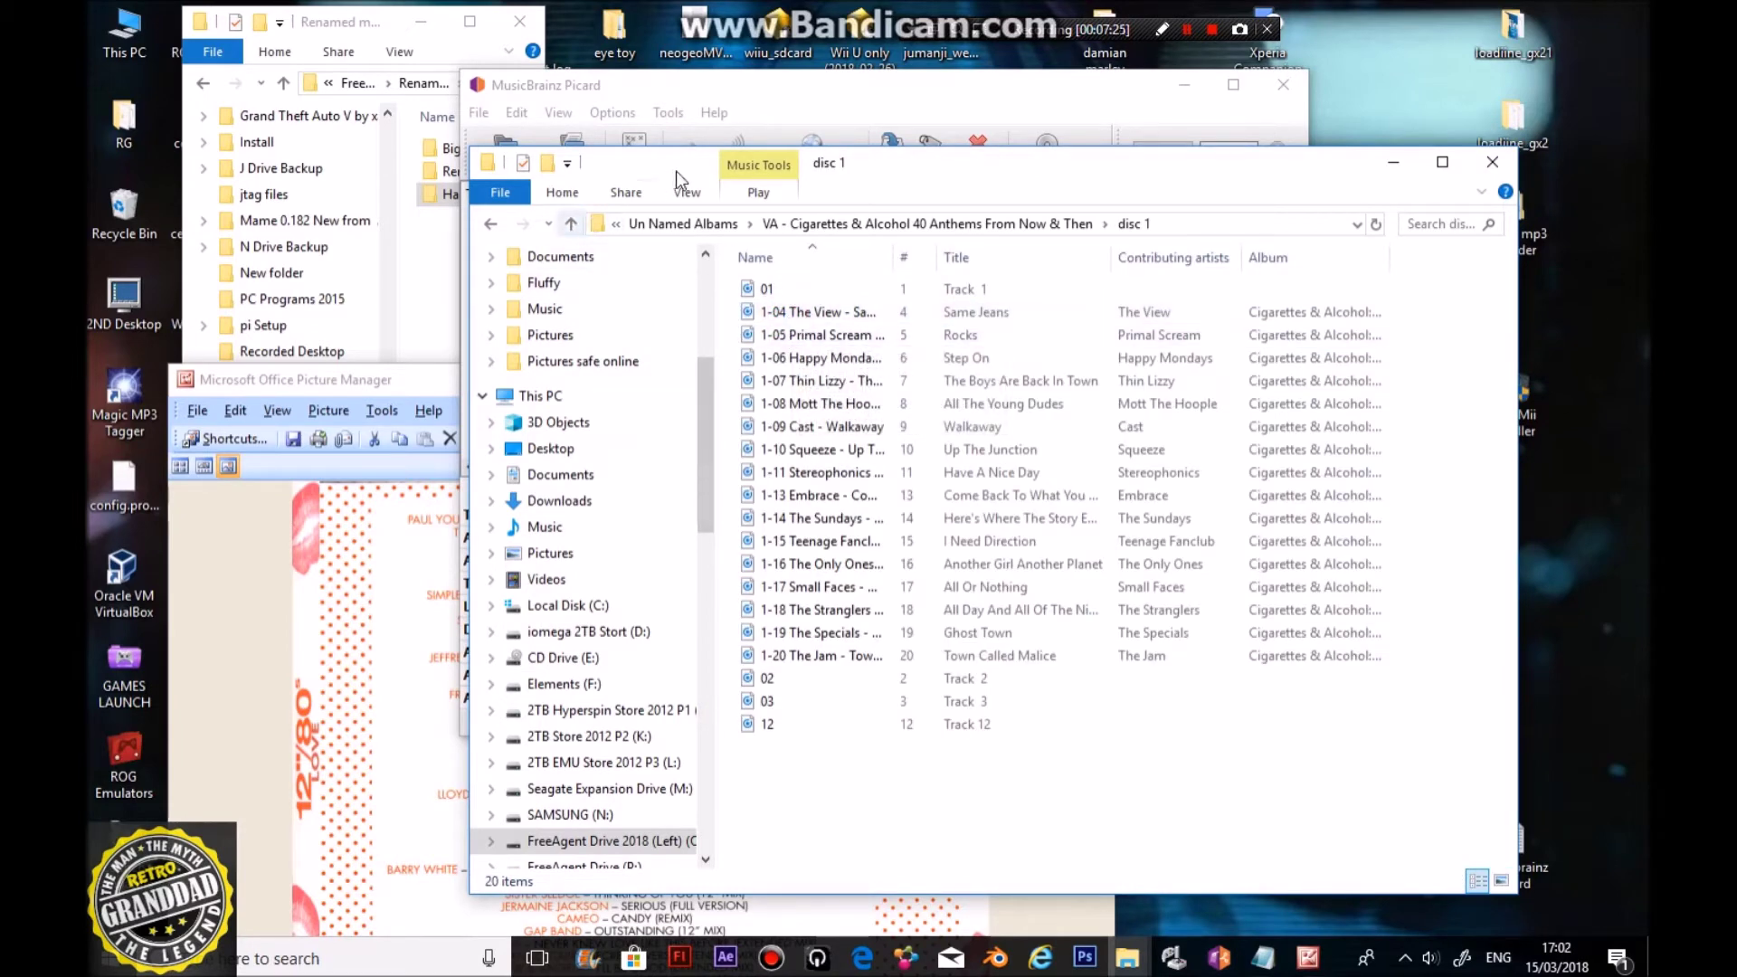
drag(867, 178, 867, 659)
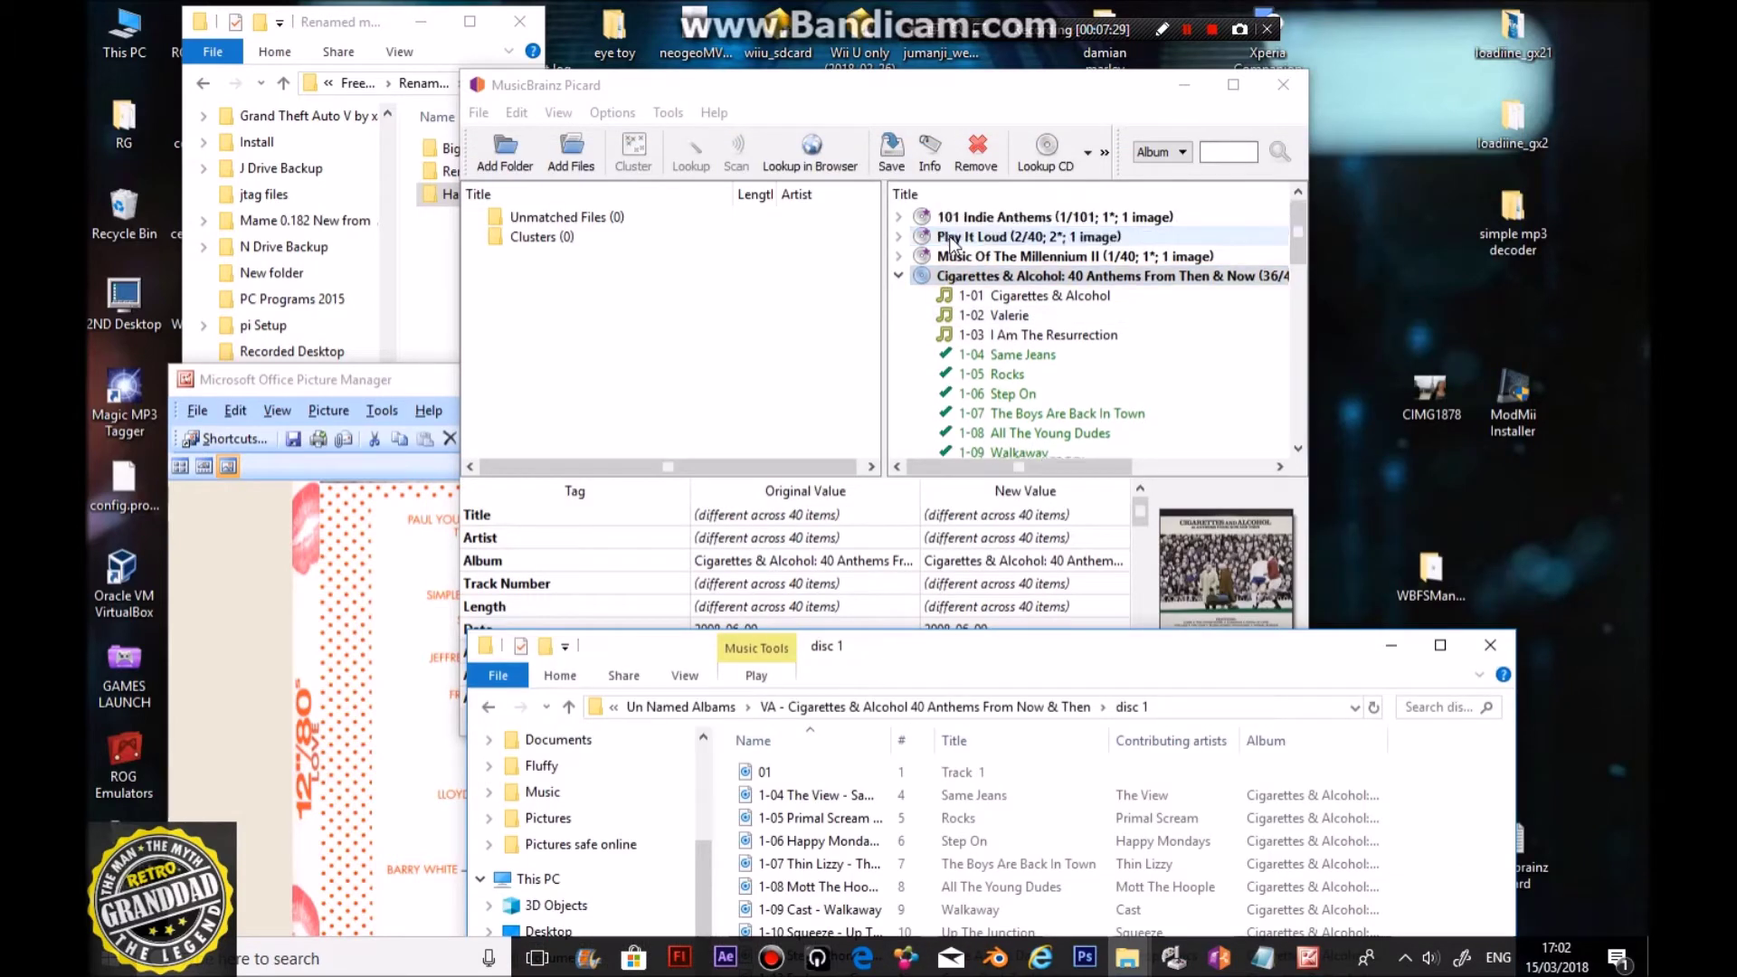
Step: Collapse the Cigarettes & Alcohol album, remove all the listed albums from Picard, and open the folder chooser for adding music
click(899, 276)
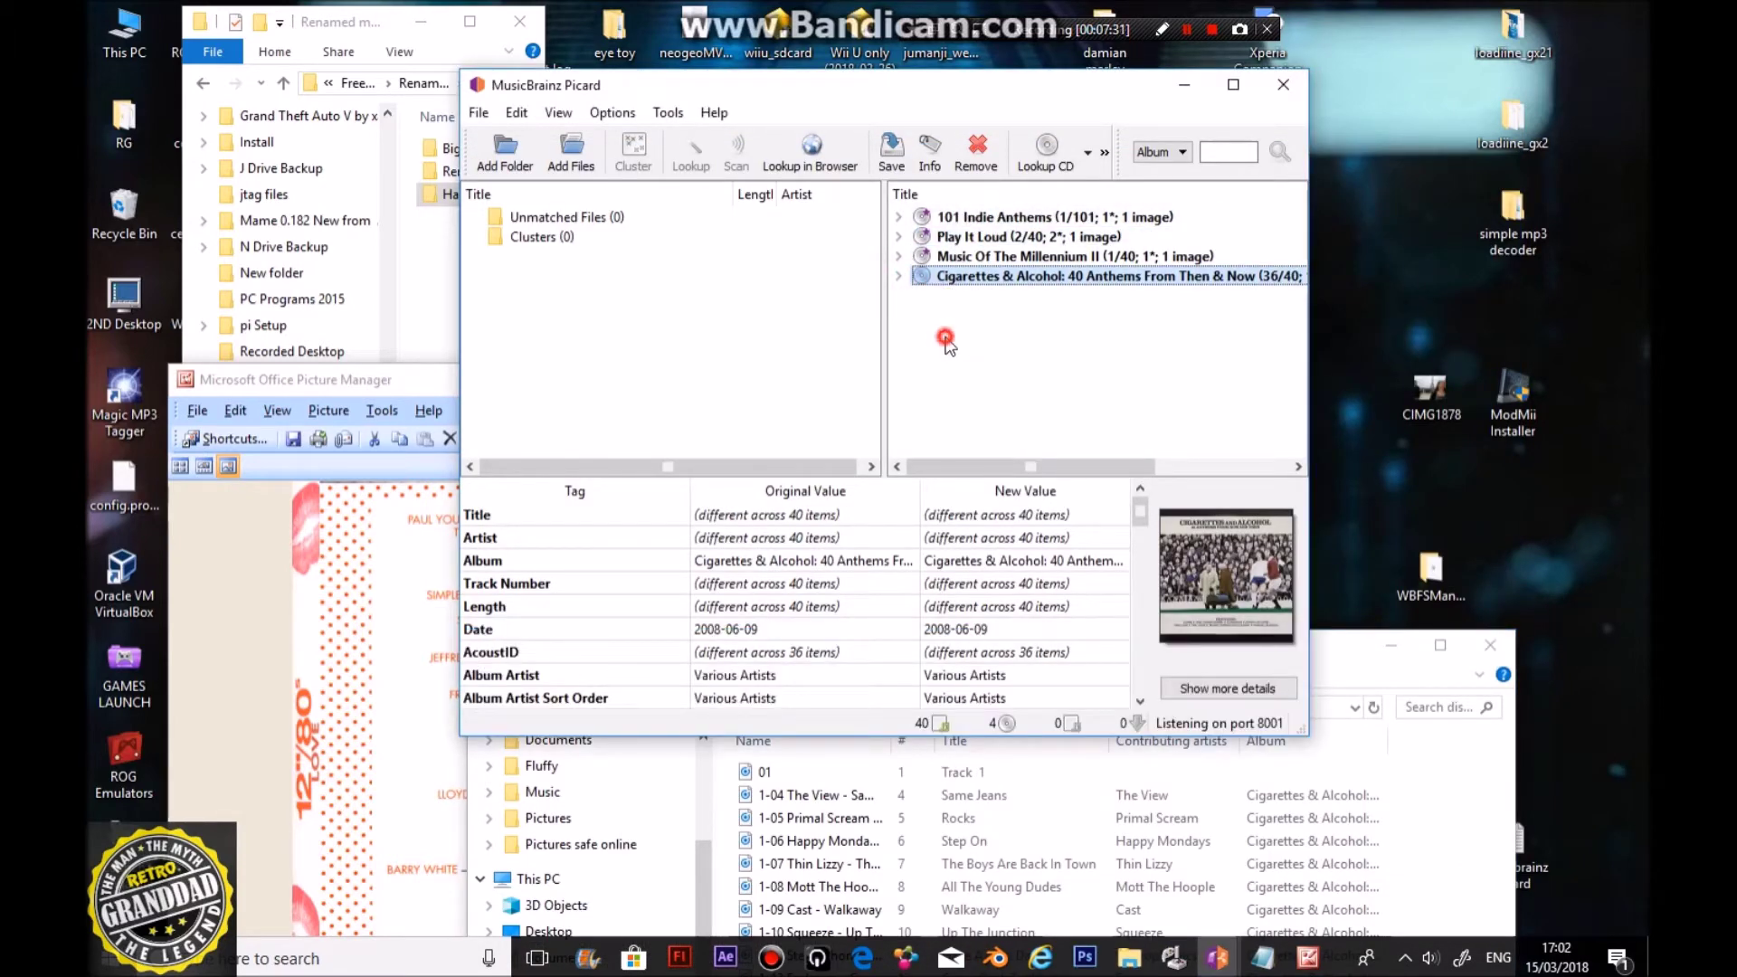
shift+click(980, 236)
click(976, 150)
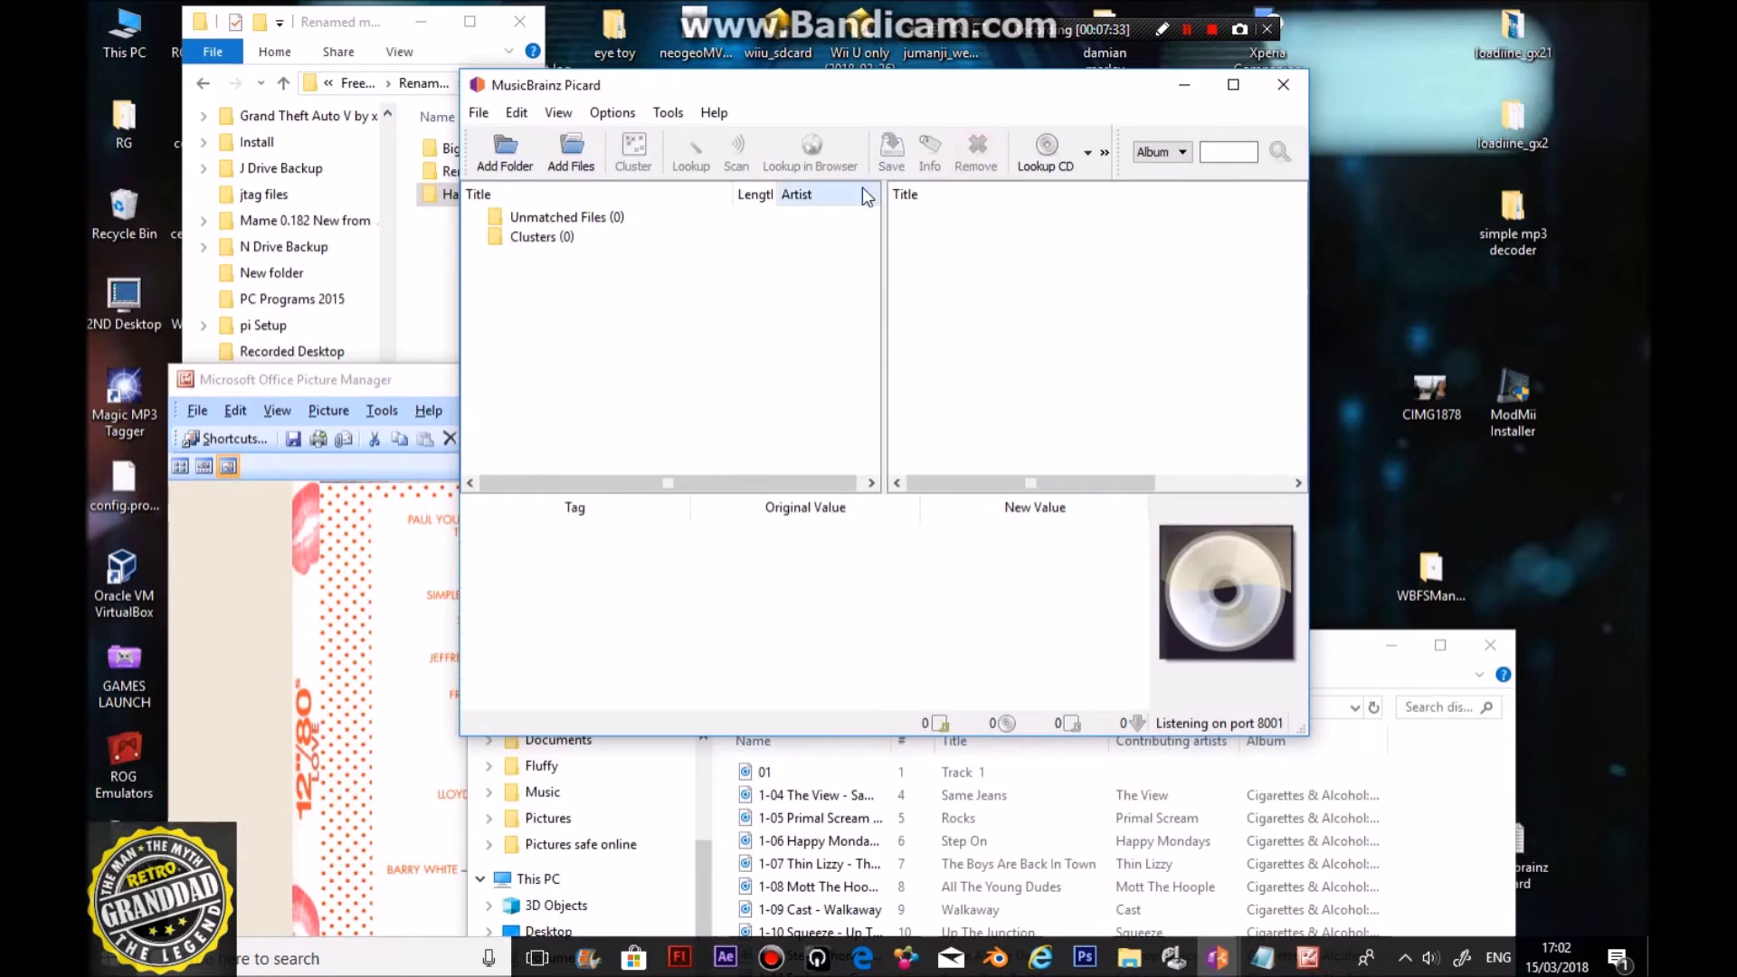
click(505, 149)
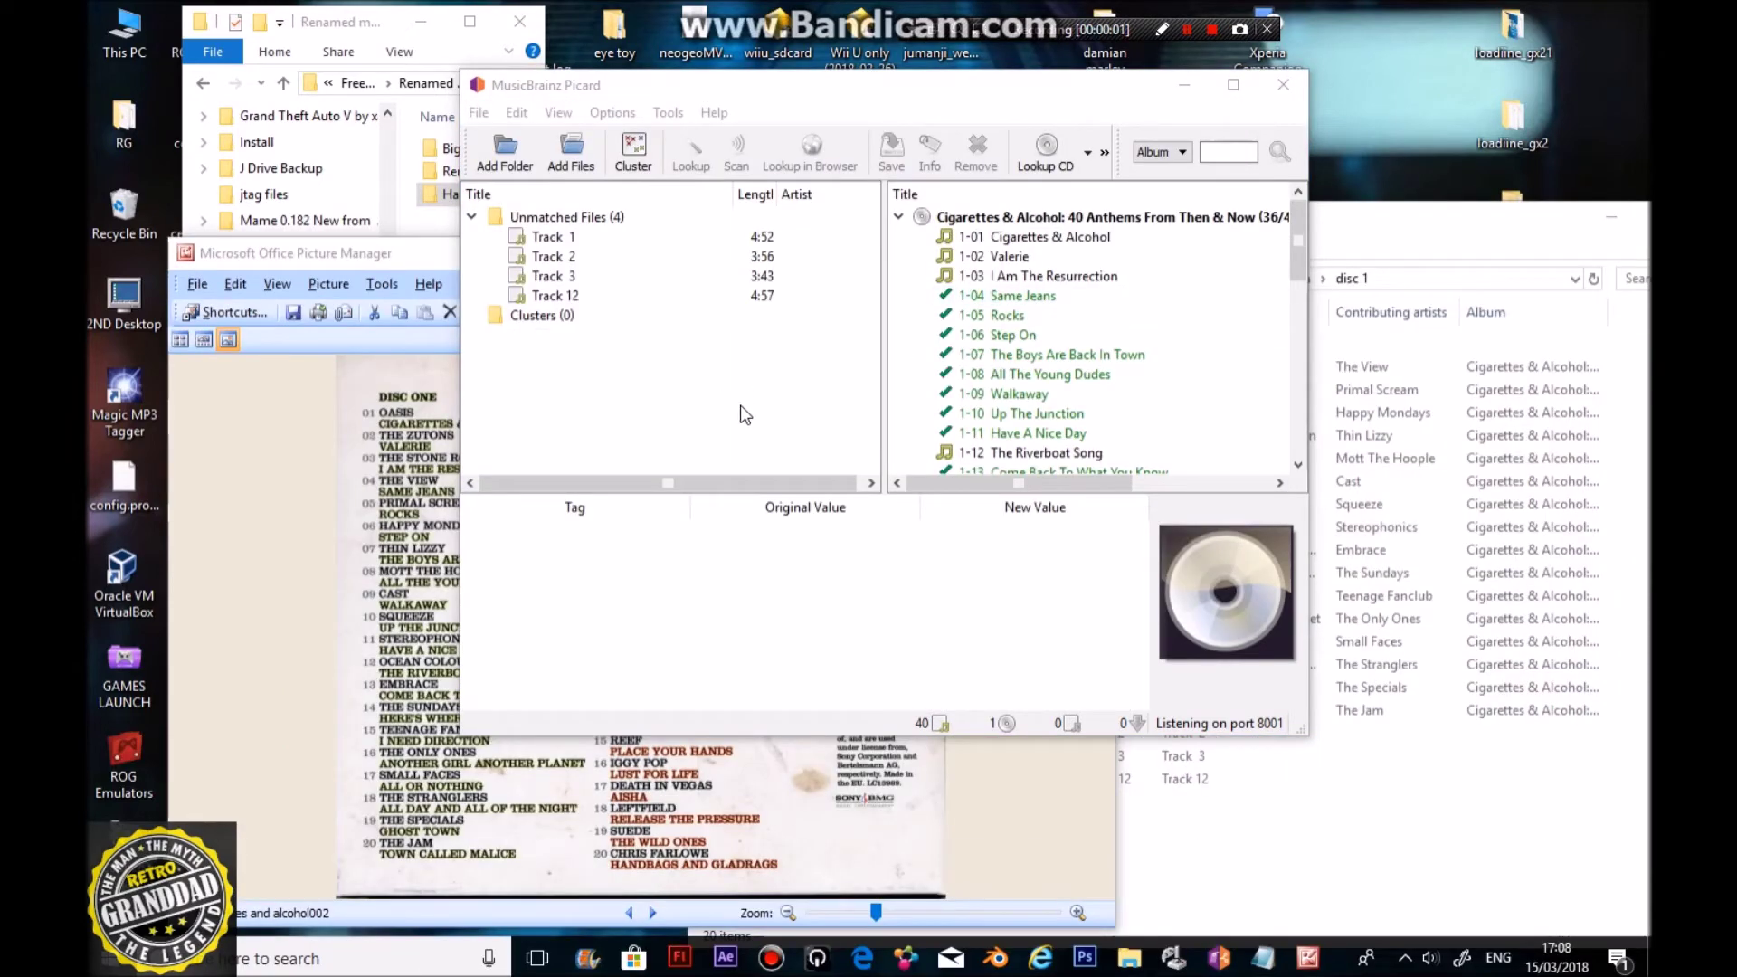
Step: Compare the unnamed files in the disc 1 folder with the Disc One track list on the back cover image
click(1212, 779)
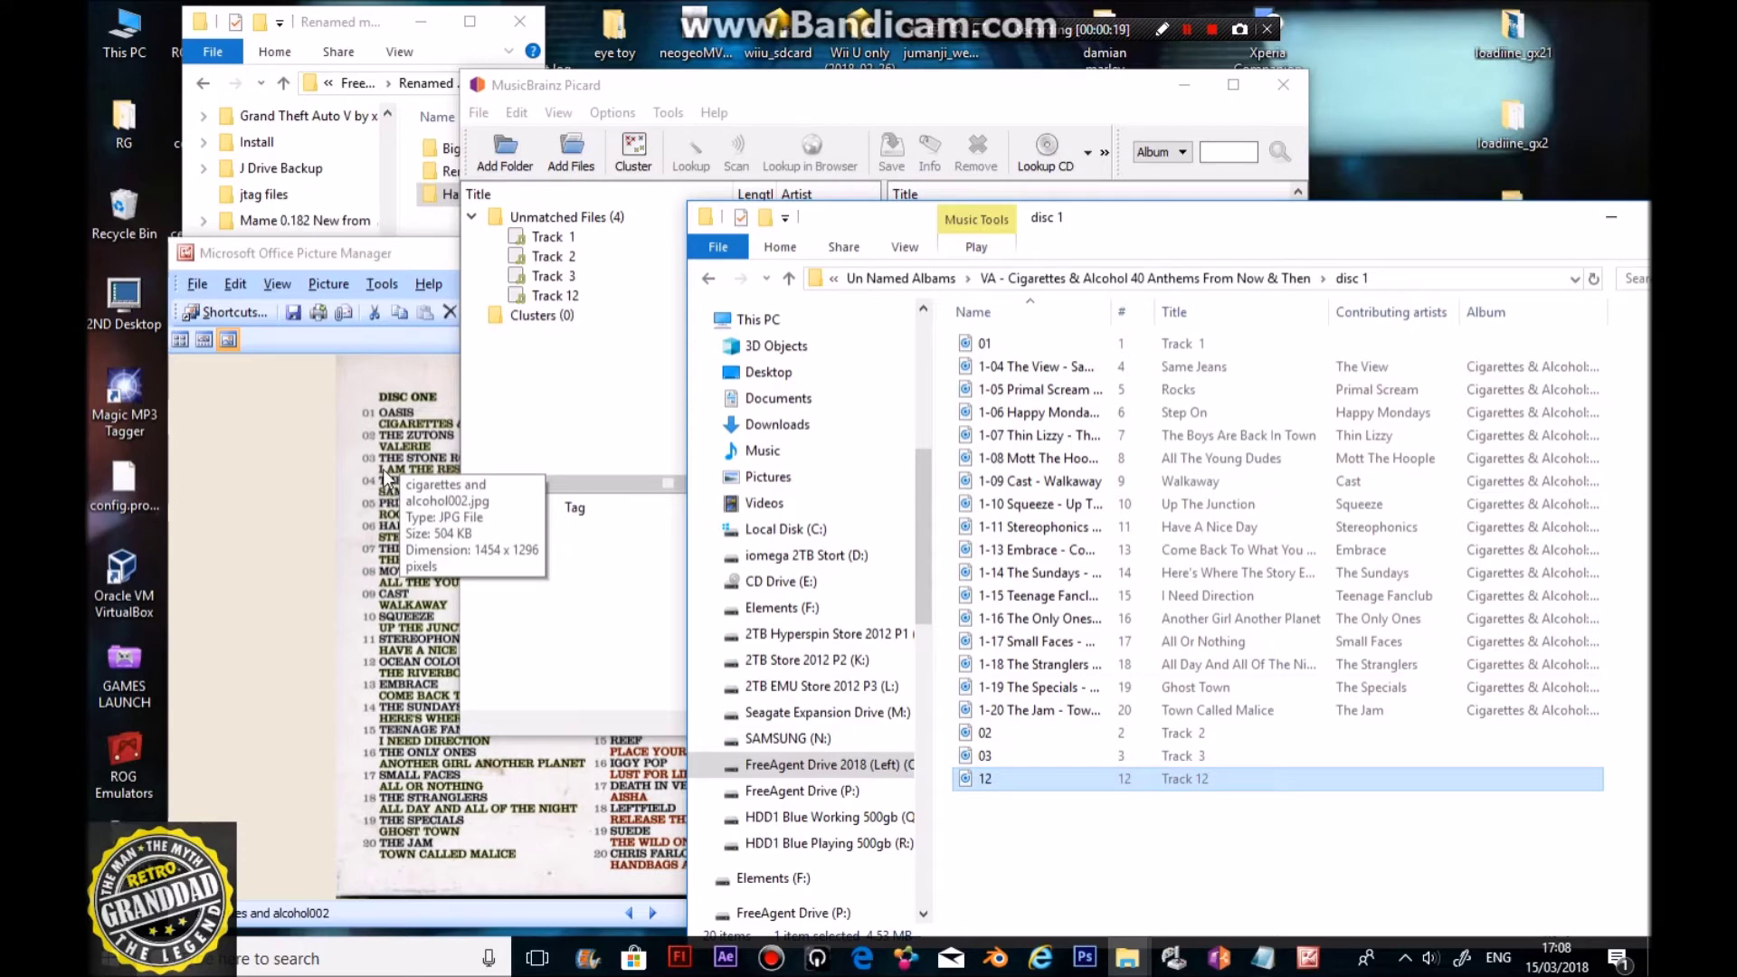
click(412, 263)
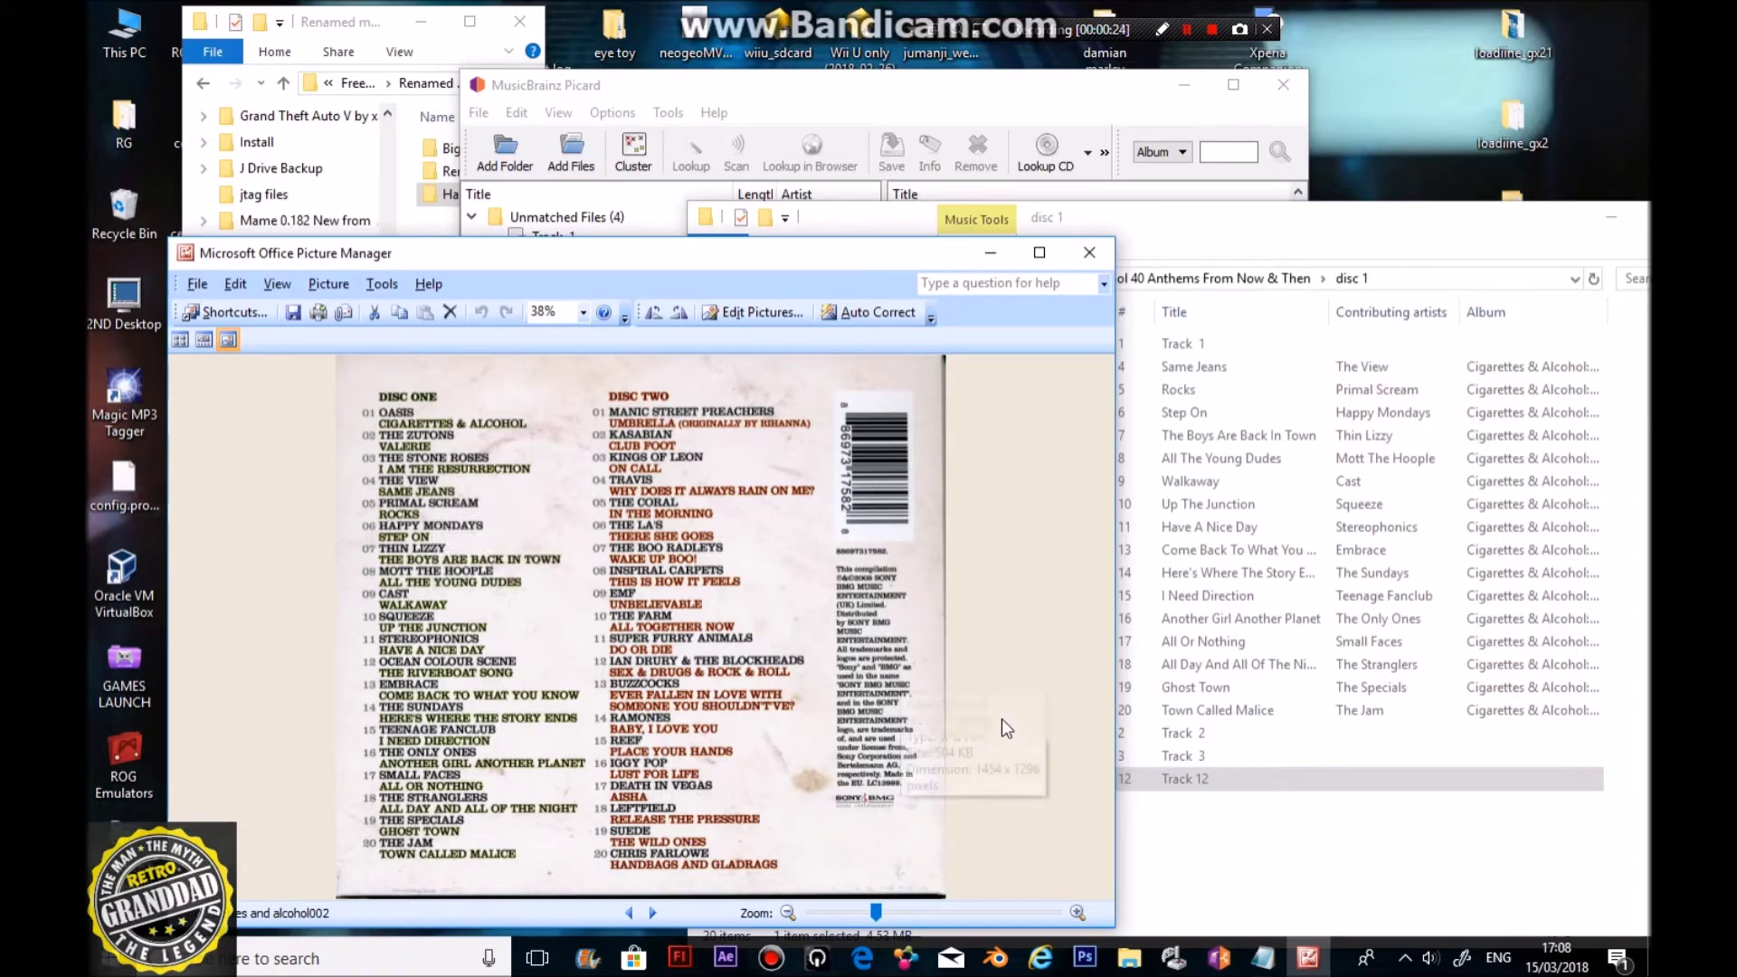
click(1165, 780)
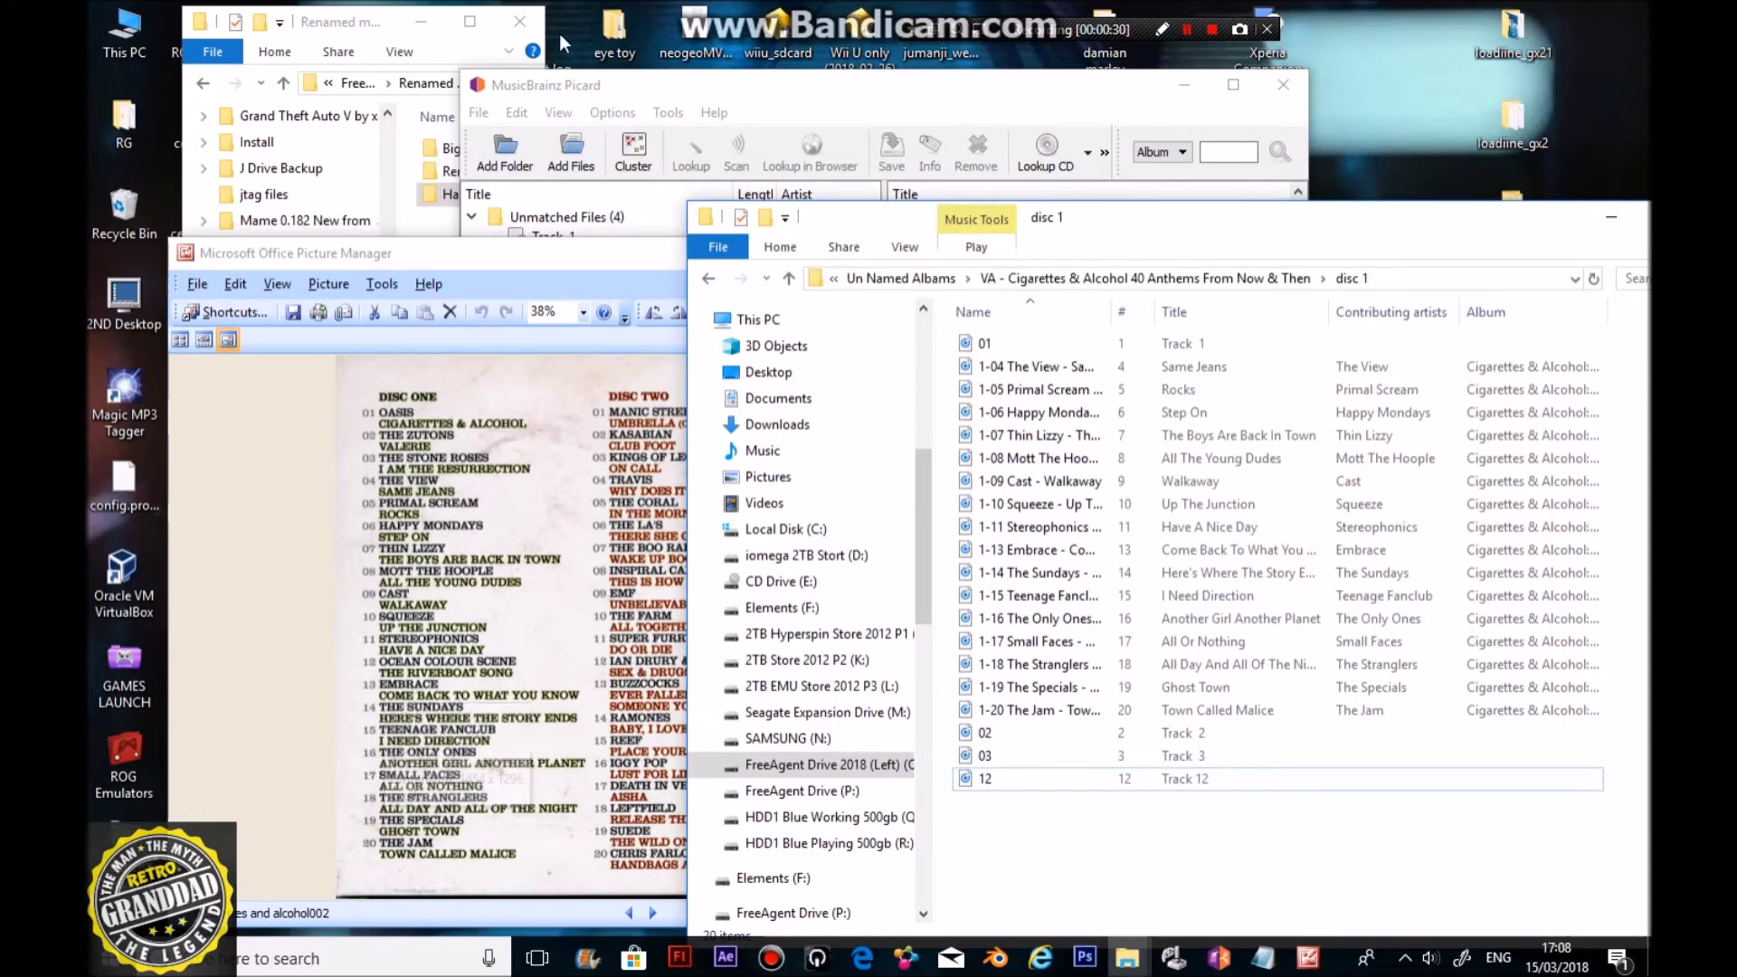
Step: Review both discs of the album in Picard to identify which tracks still have no matched file
click(661, 100)
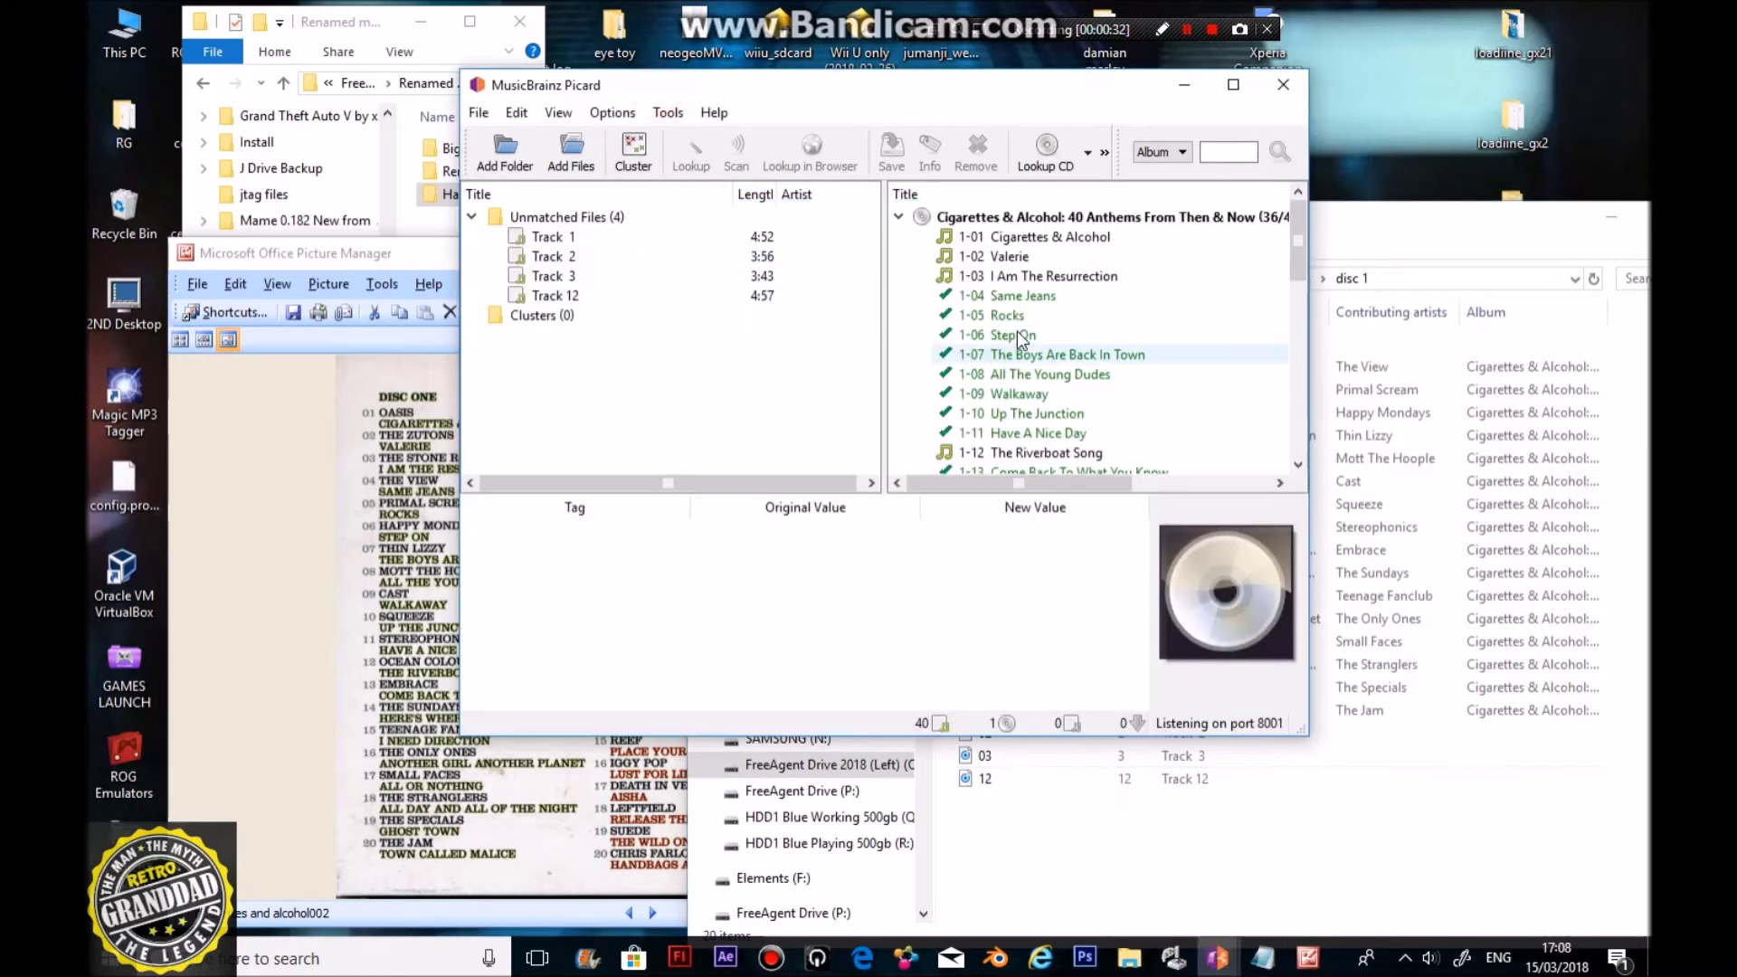
scroll(1023, 362, down, 8)
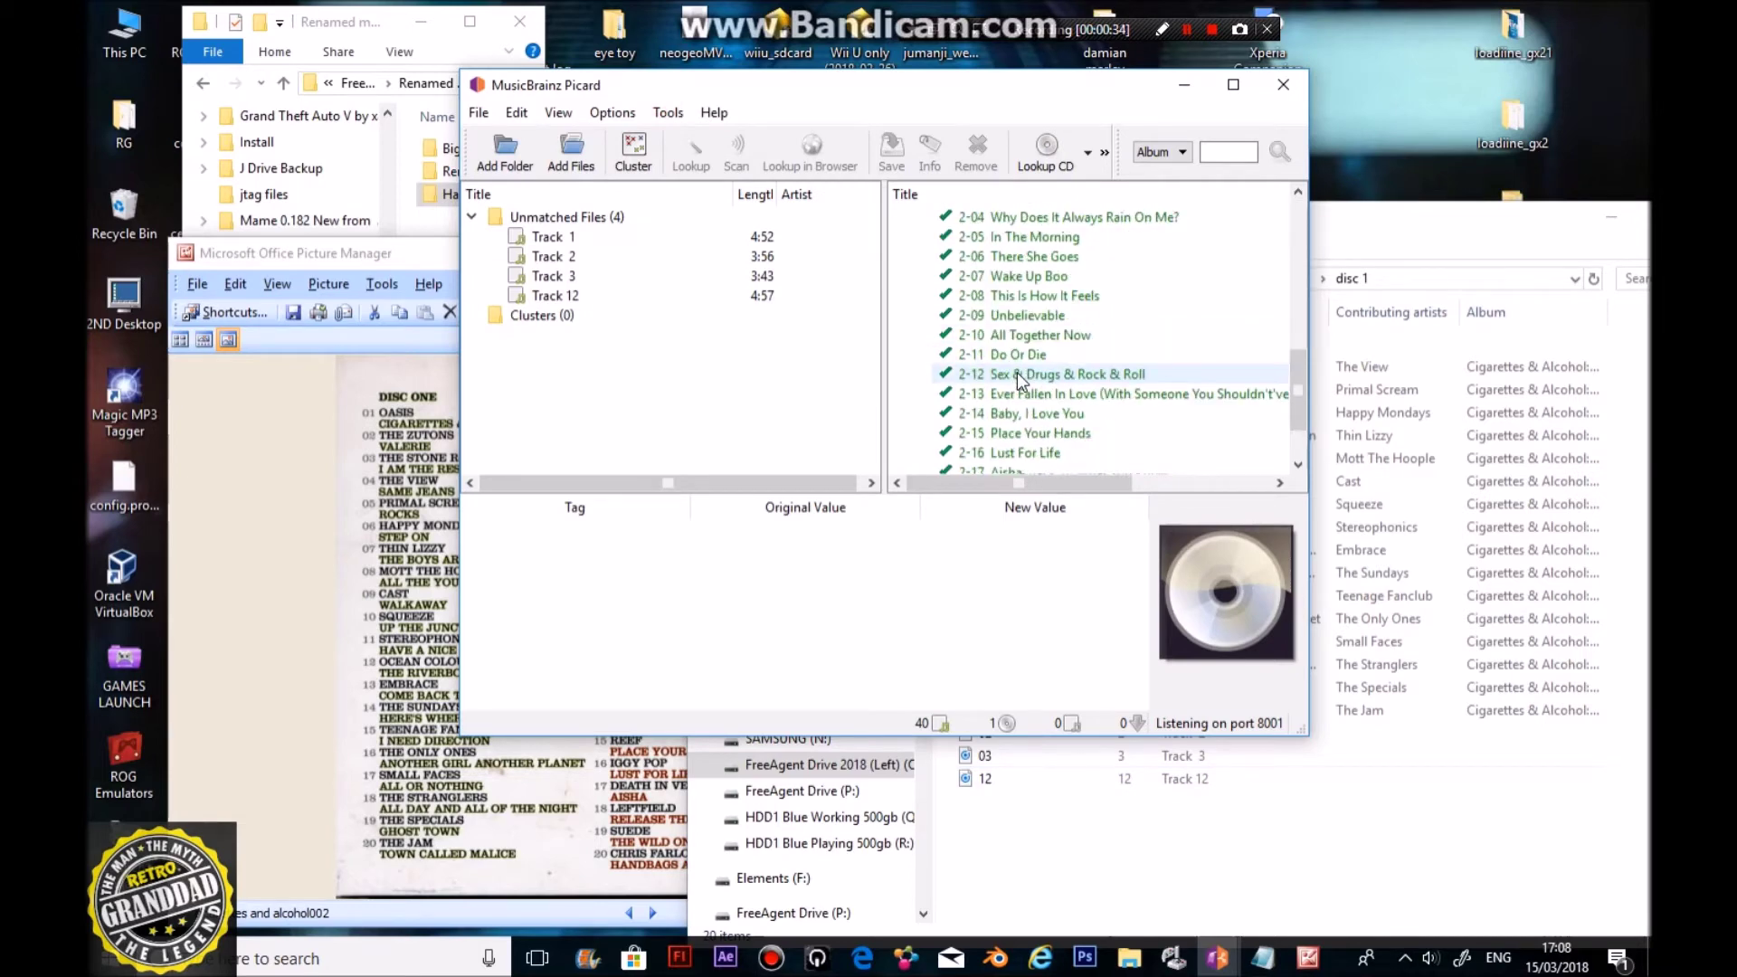
scroll(1020, 367, up, 5)
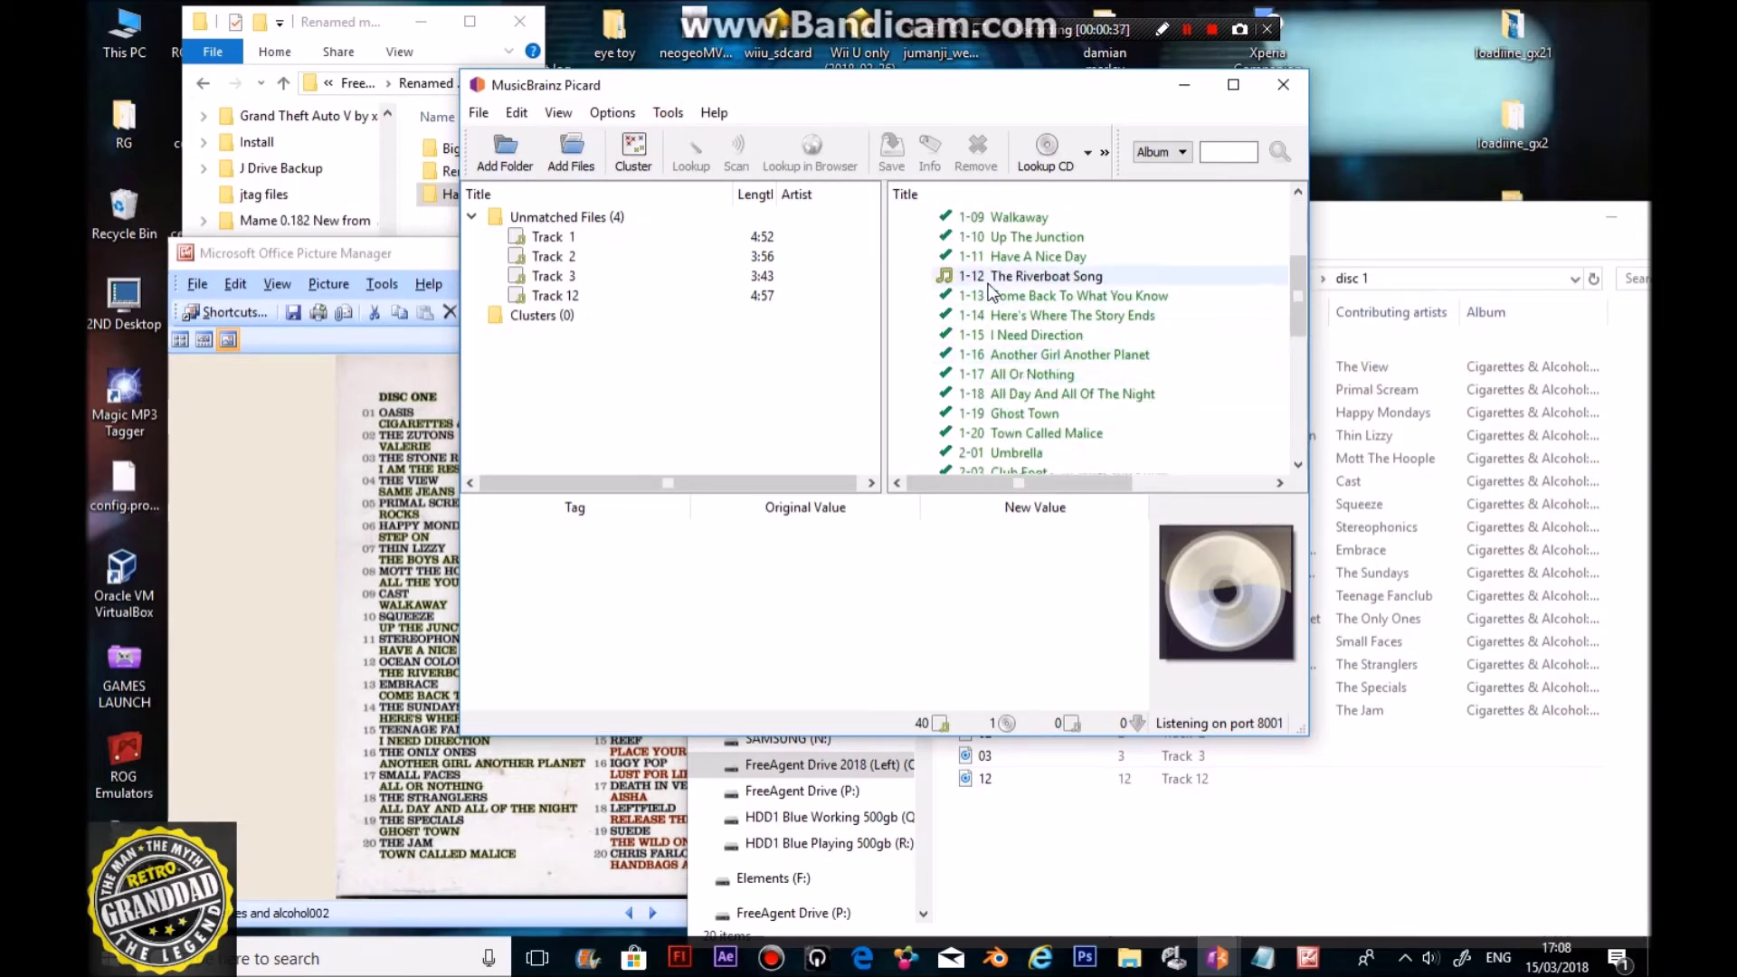
scroll(989, 290, up, 3)
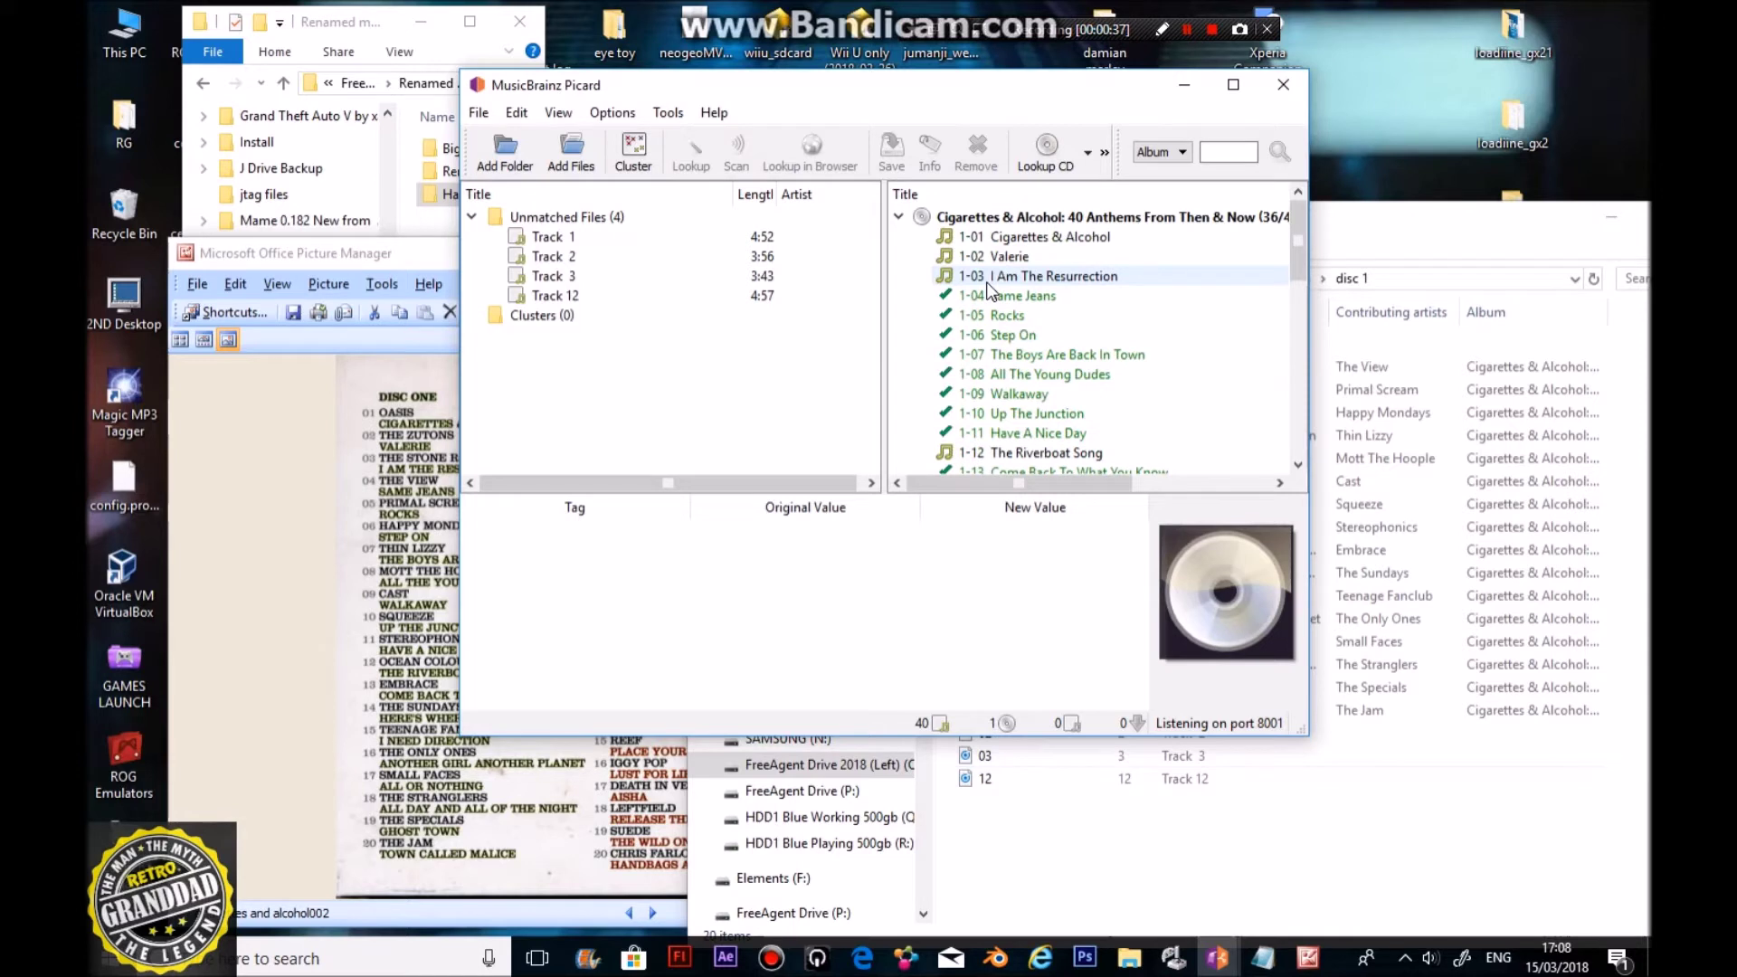
Step: Look up track 1-01 Cigarettes & Alcohol in the browser, review the releases listed for the recording, and close the page
click(972, 236)
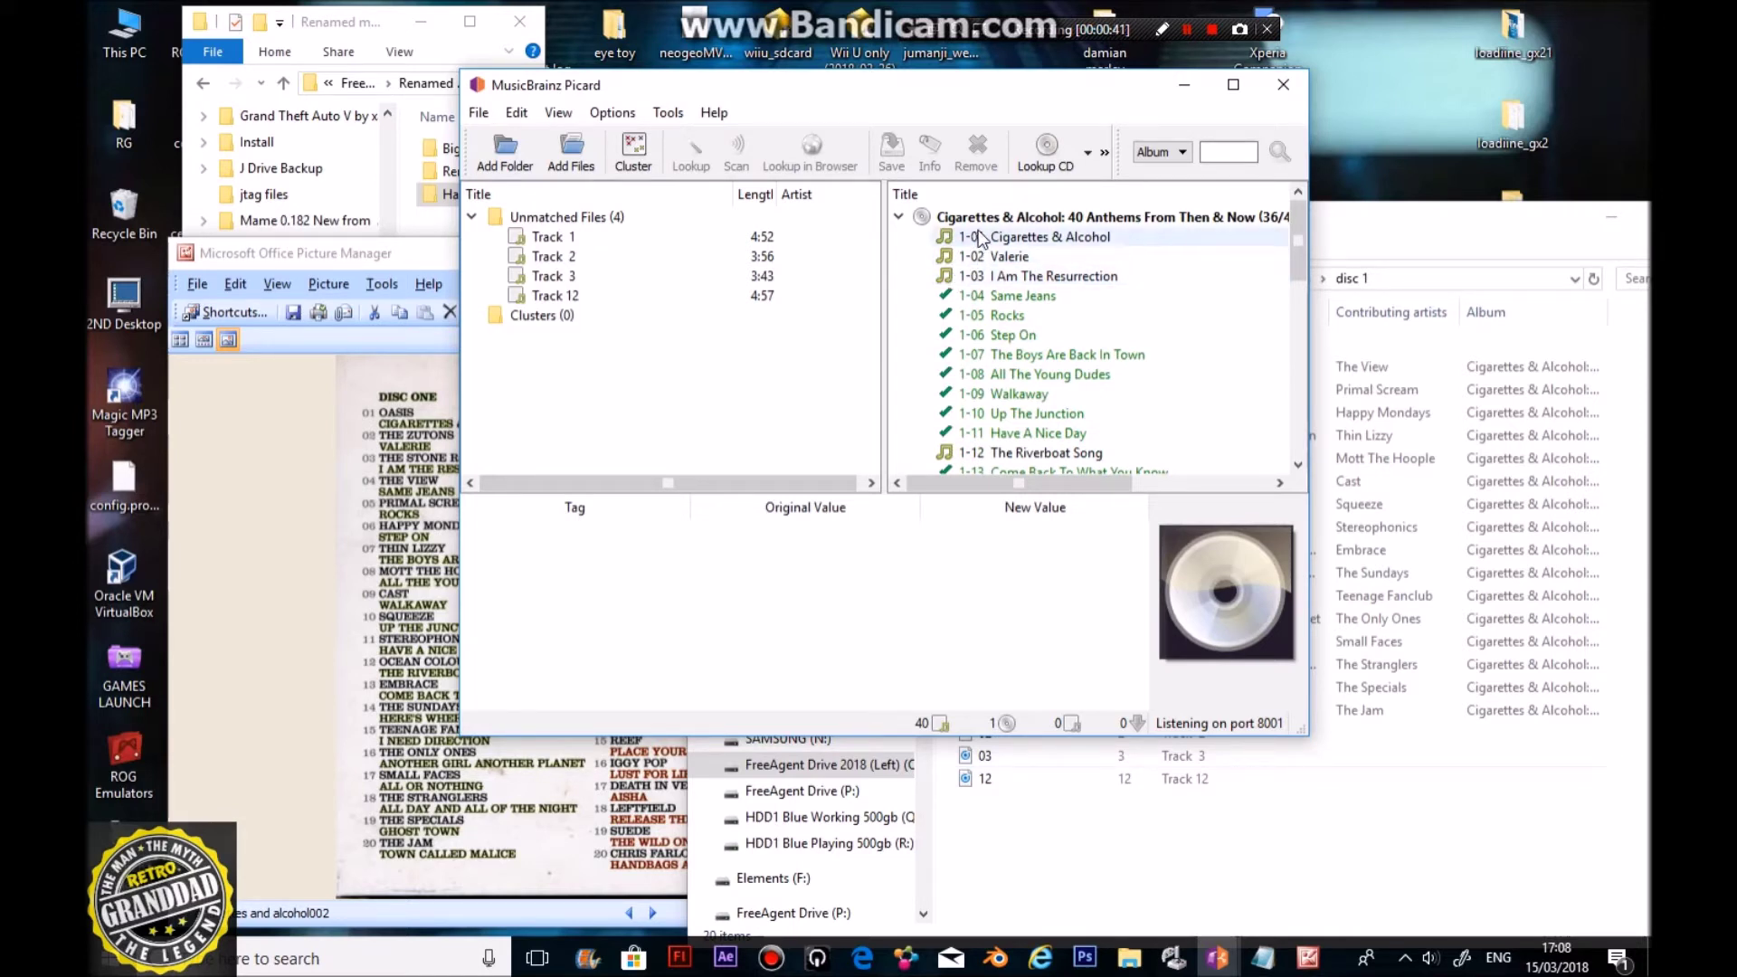
right_click(980, 232)
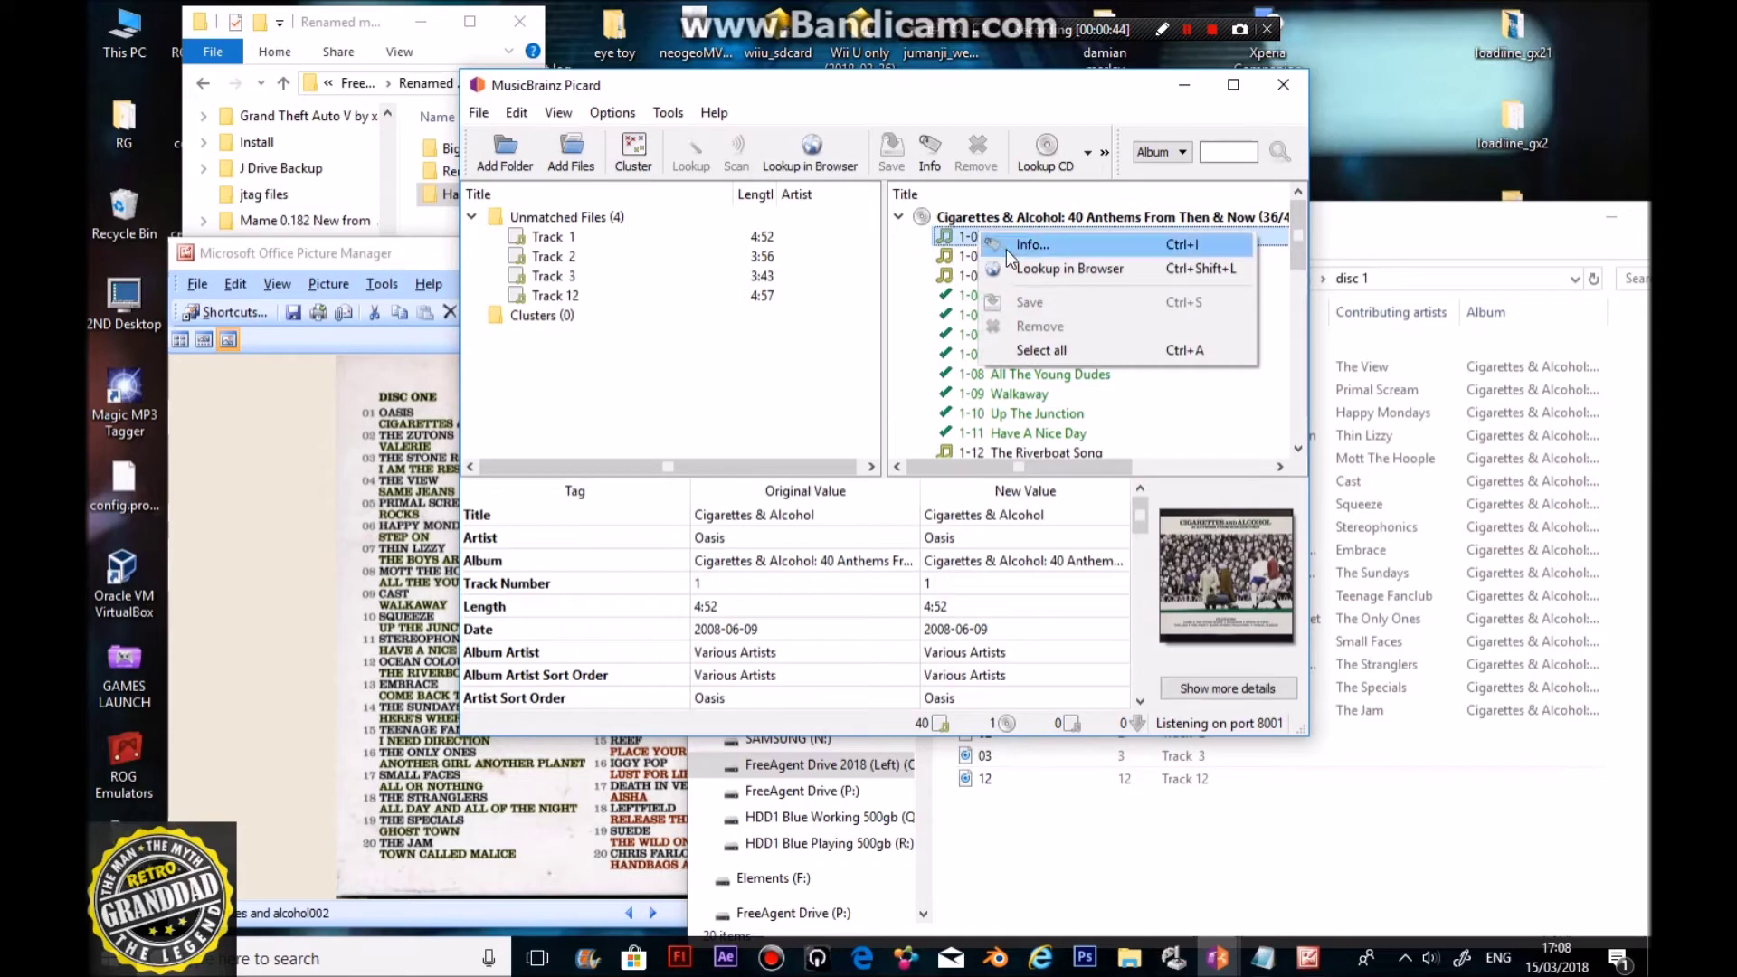
click(1044, 270)
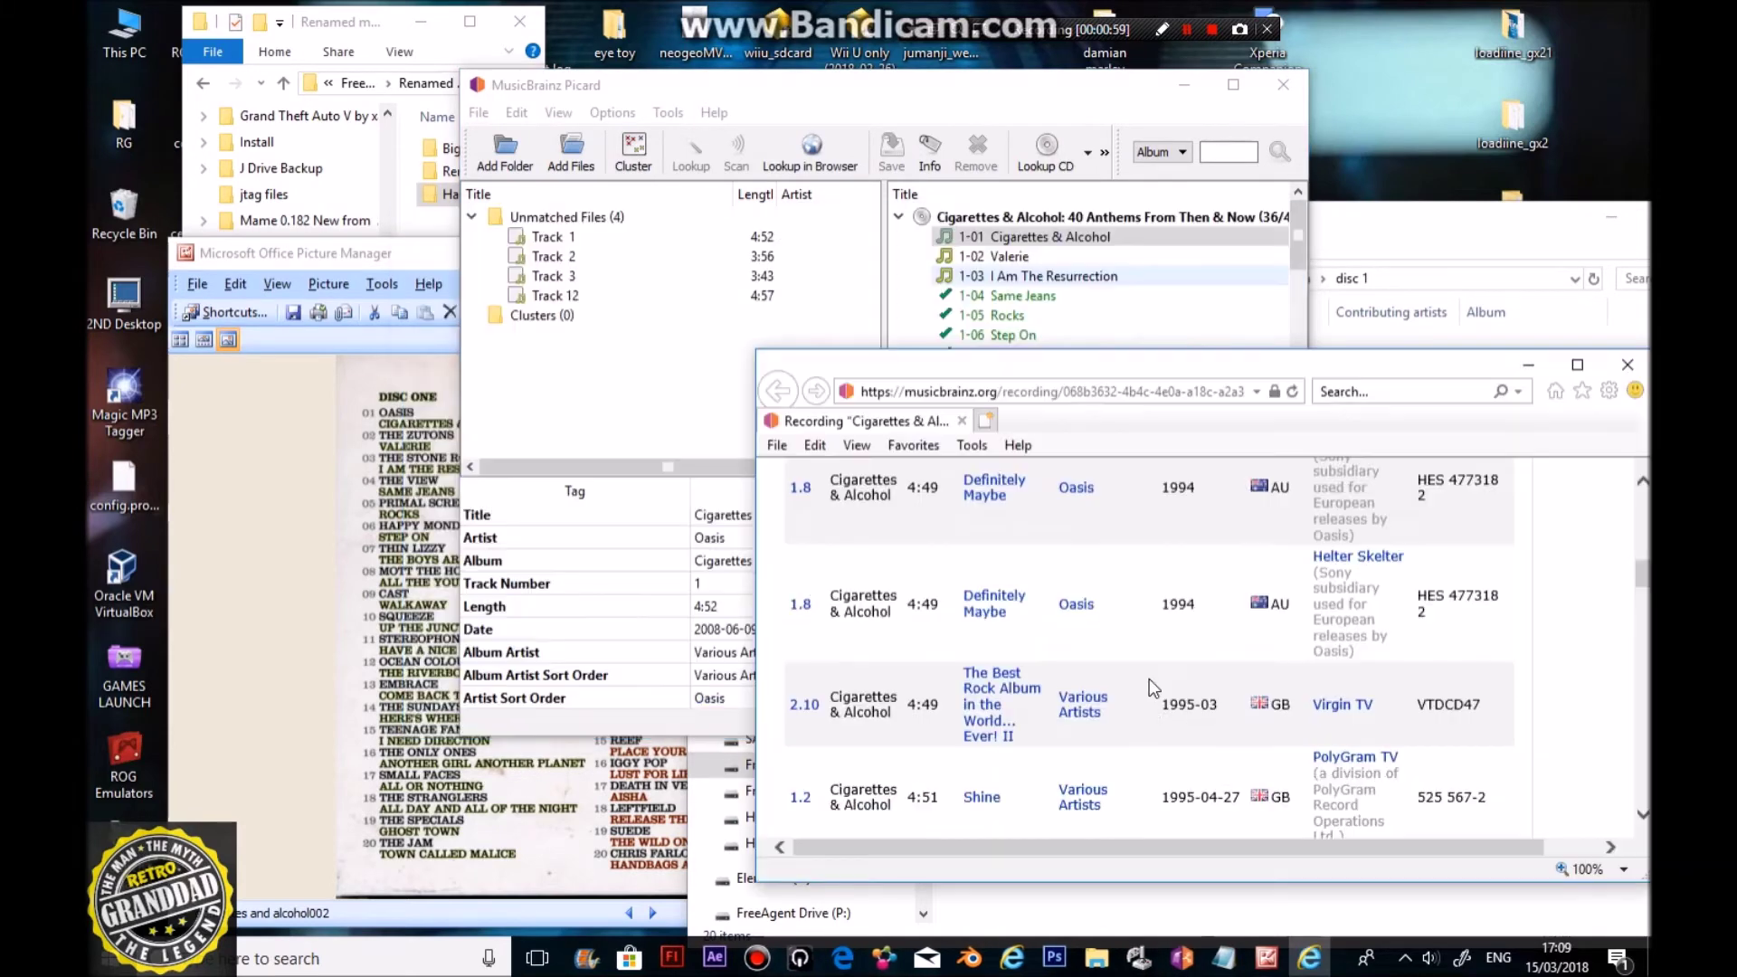
scroll(1147, 693, down, 5)
scroll(1148, 692, down, 8)
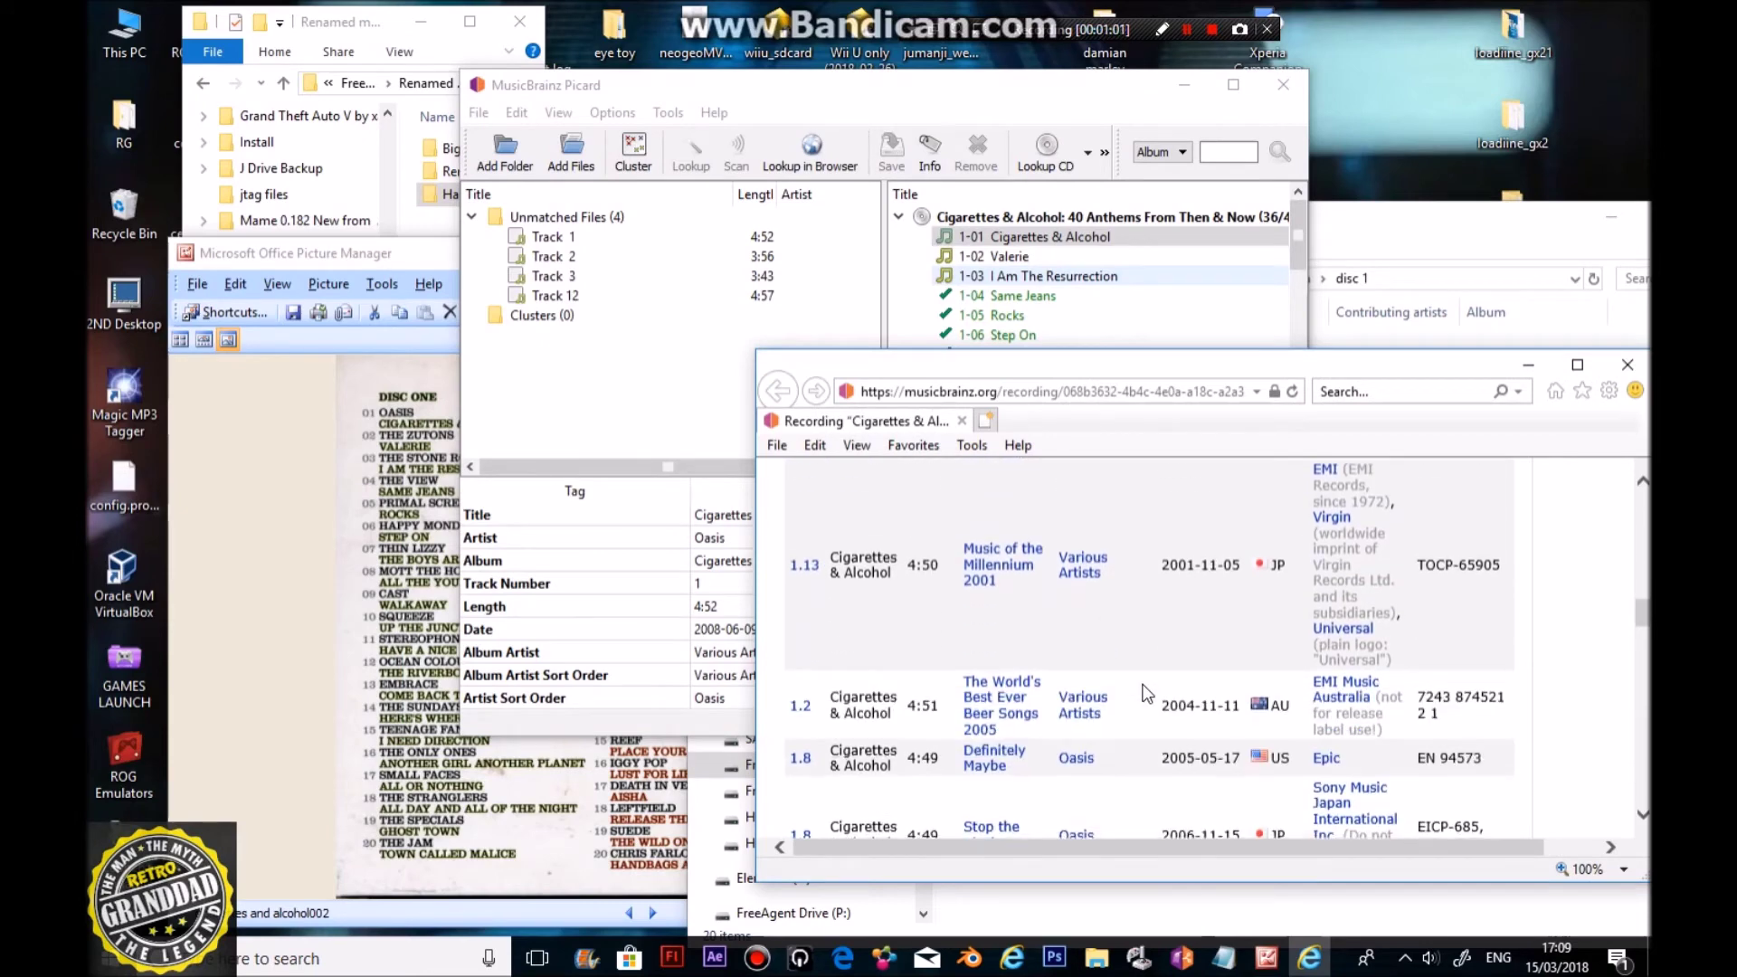
scroll(1147, 694, down, 7)
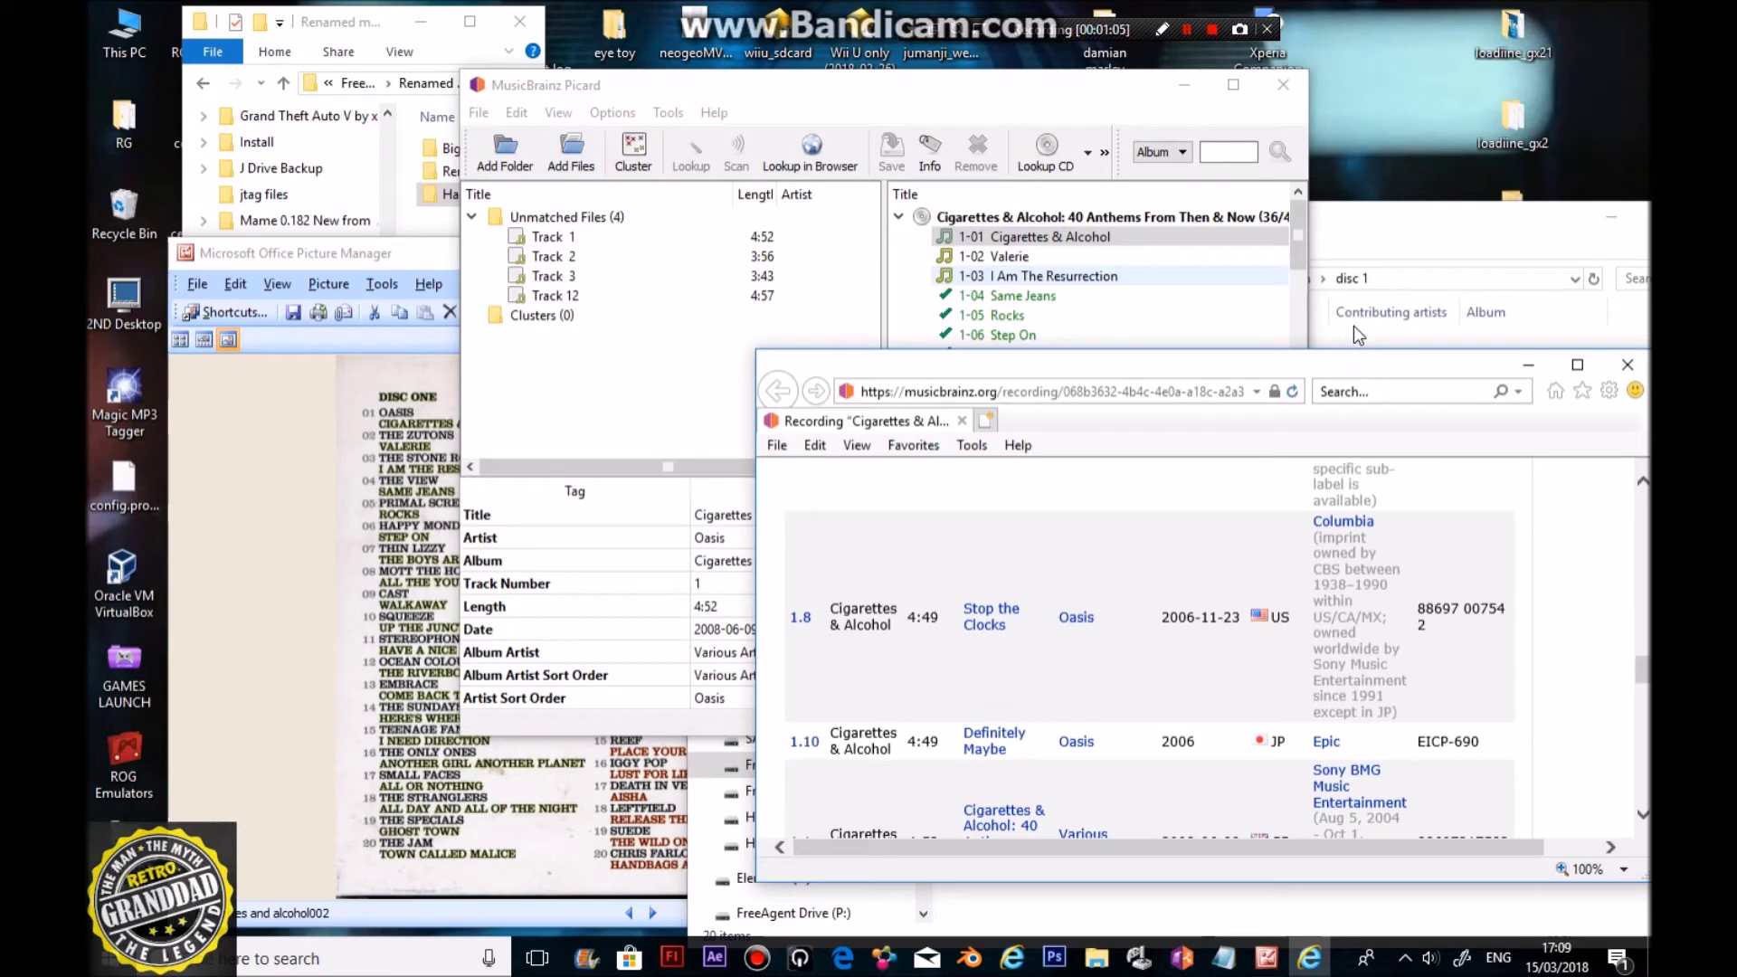
drag(1351, 371, 682, 395)
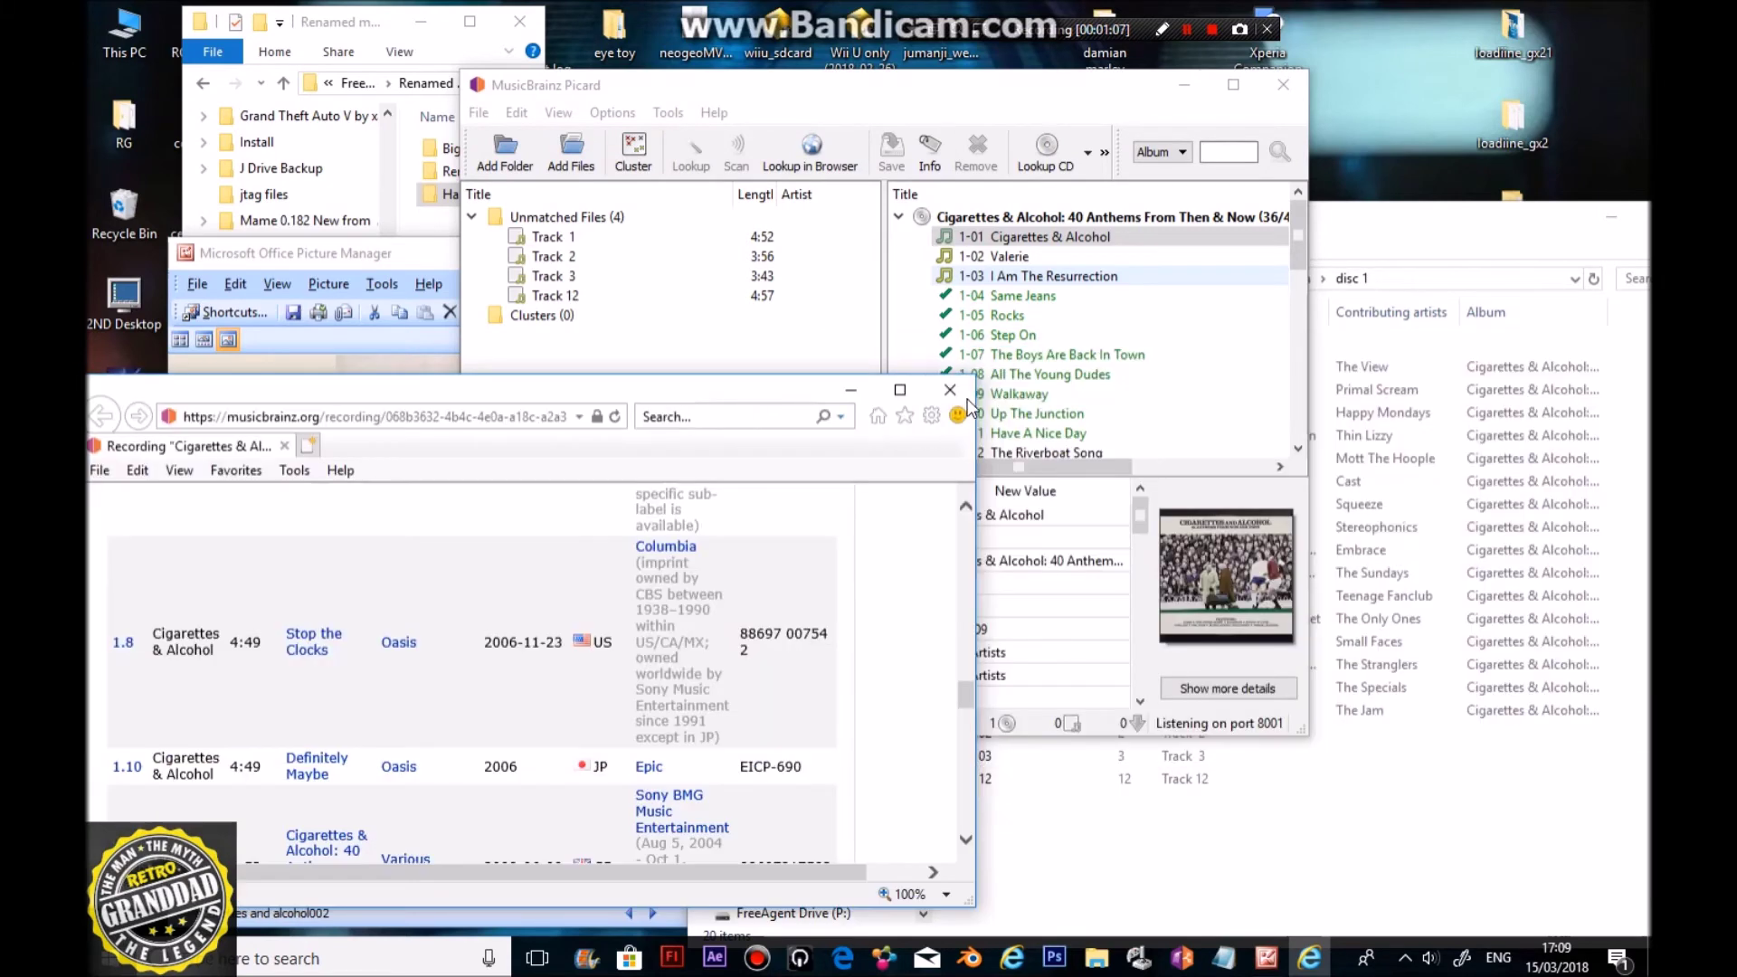
click(950, 390)
Step: Look up track 1-02 Valerie in the browser, review the releases listed for the recording, and close the page
click(1006, 257)
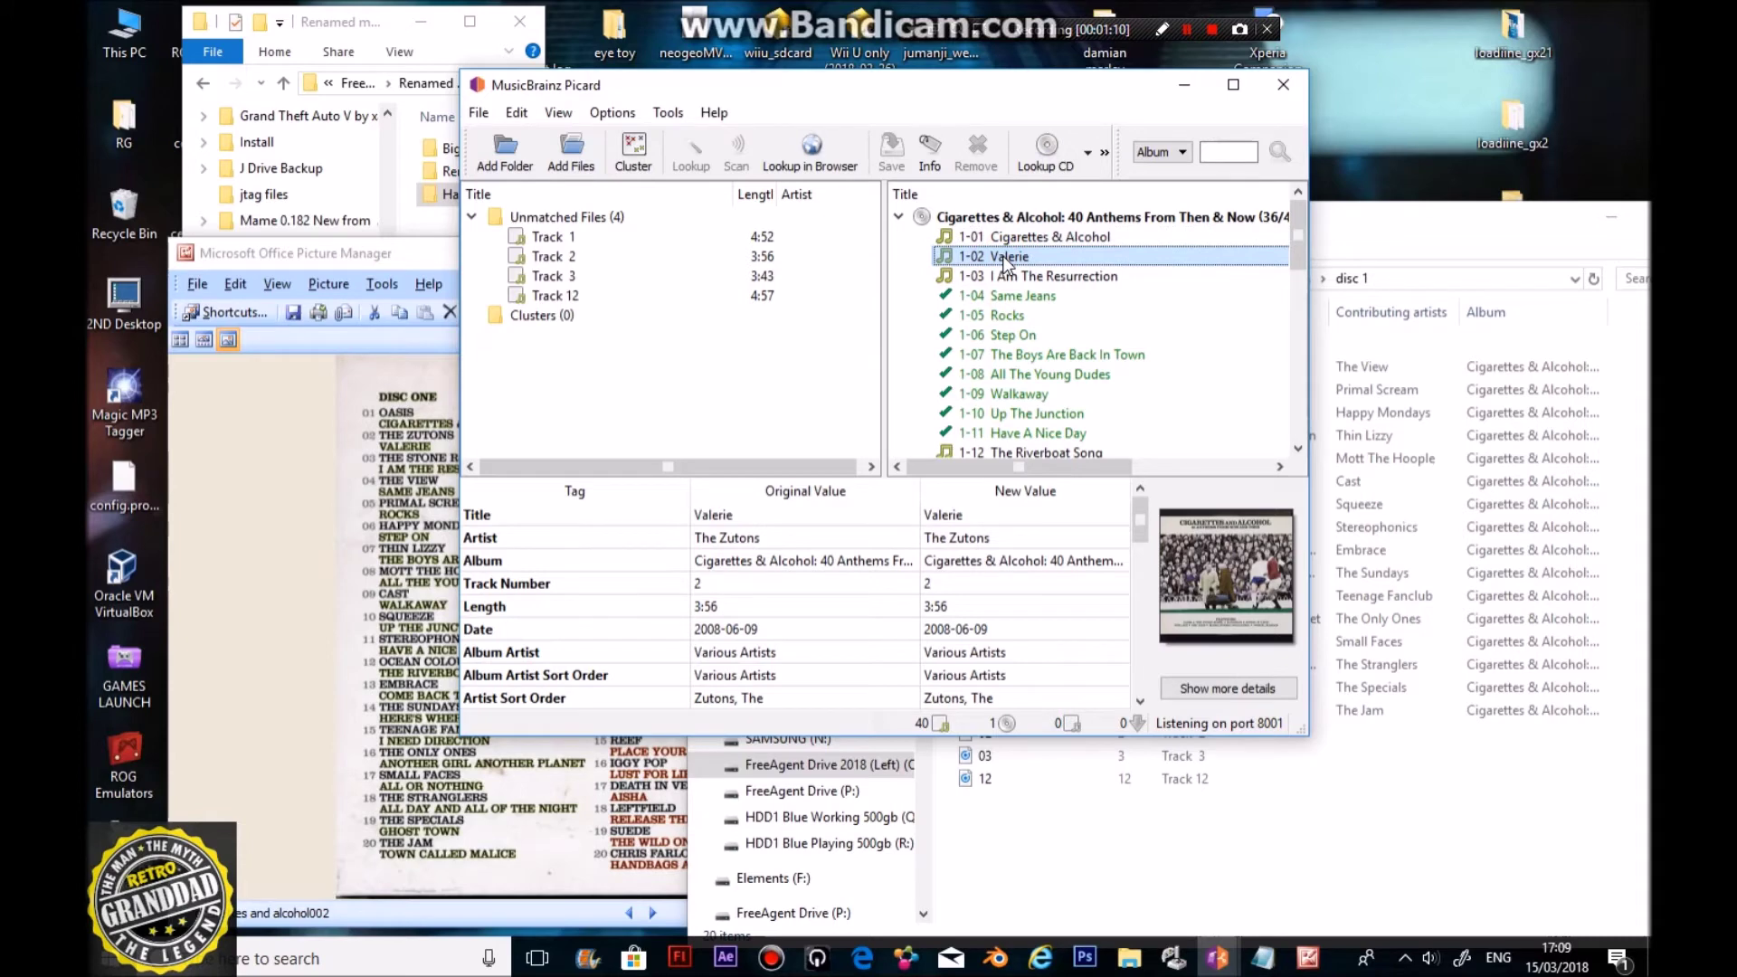
click(812, 150)
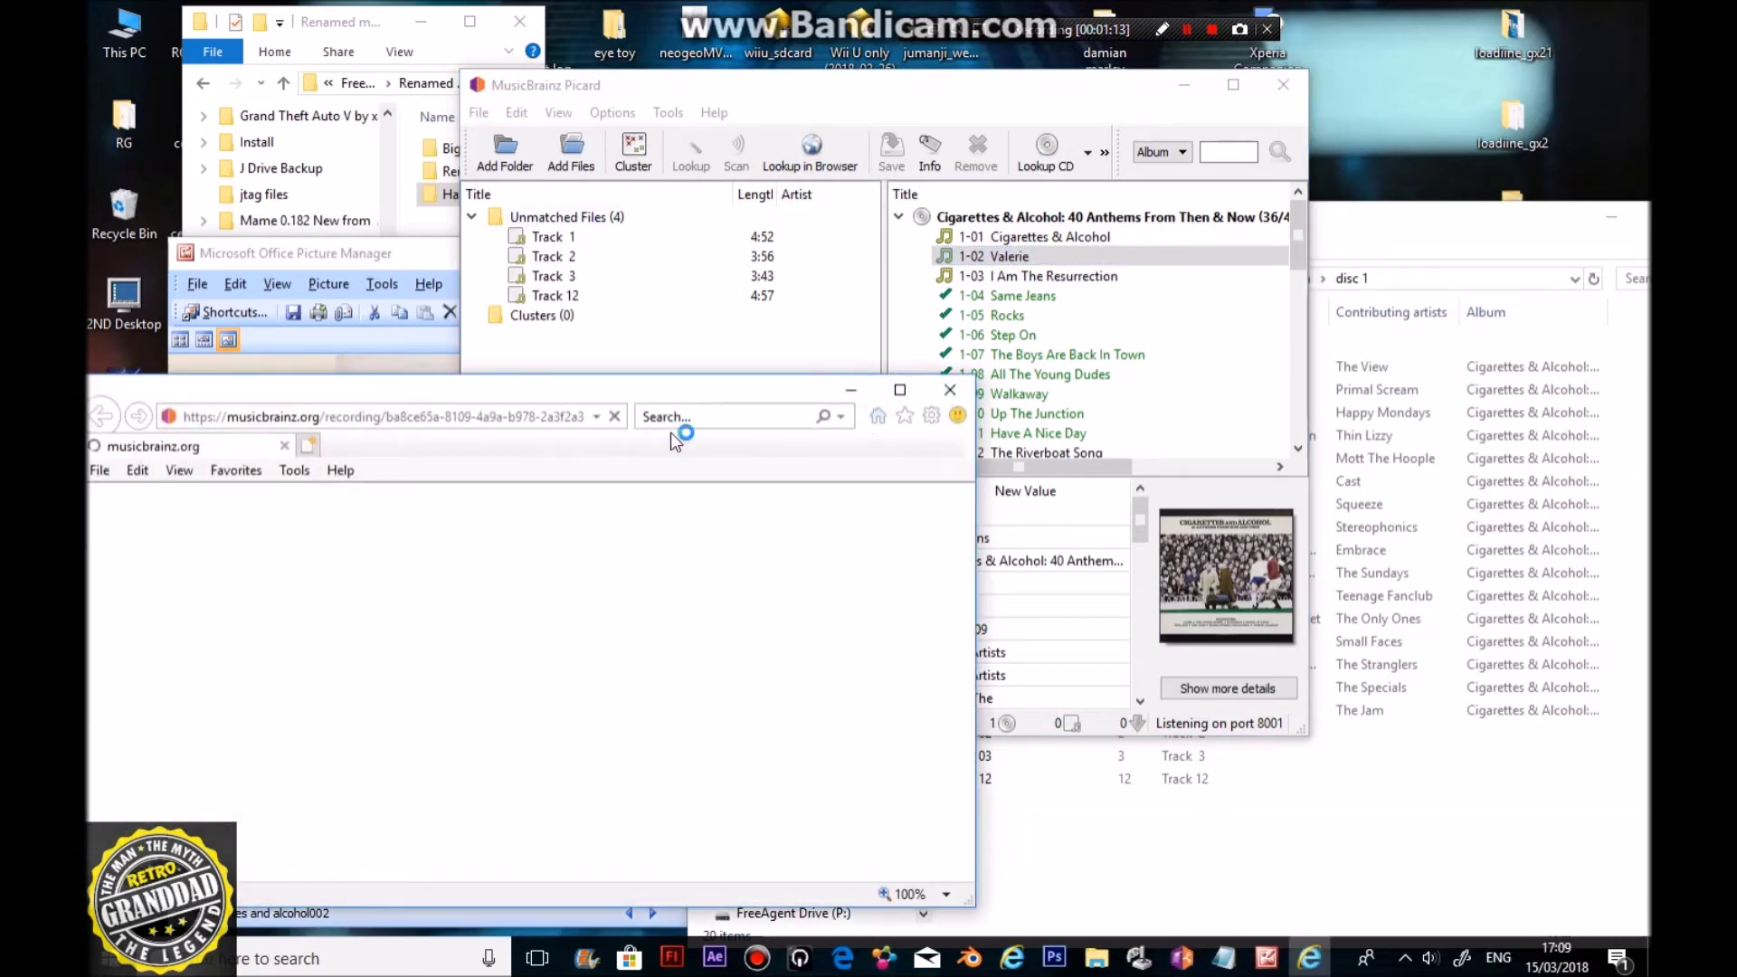
drag(399, 394, 593, 333)
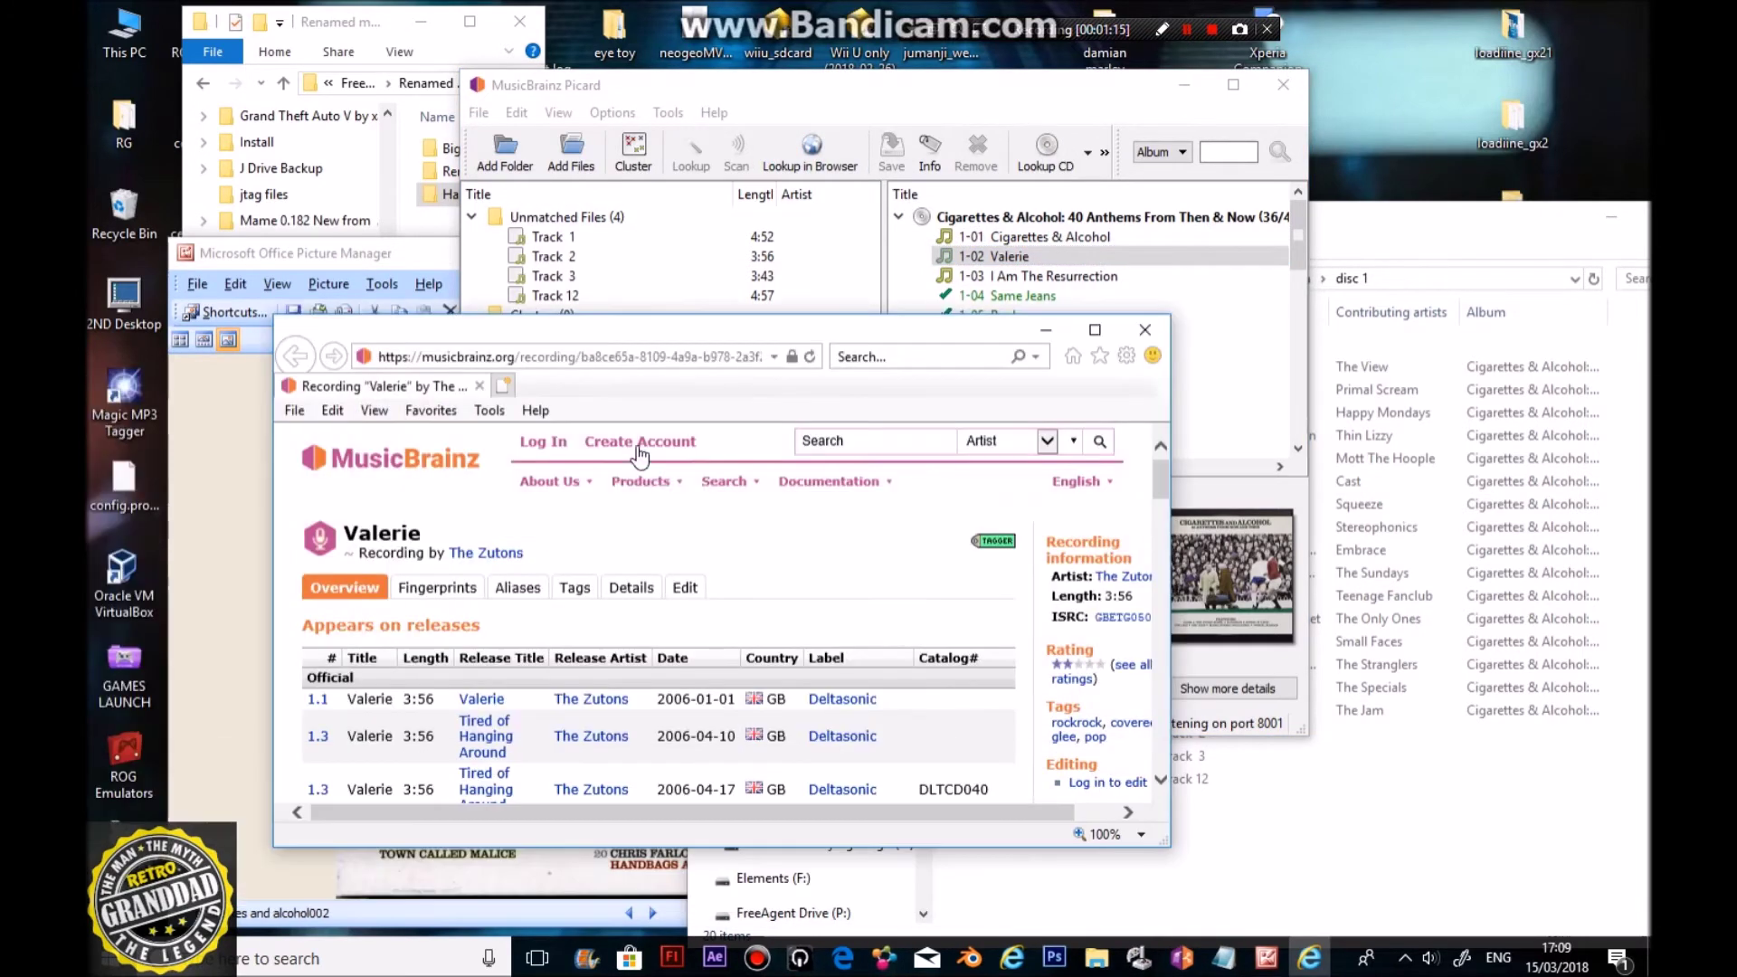
scroll(594, 660, down, 10)
scroll(593, 692, down, 6)
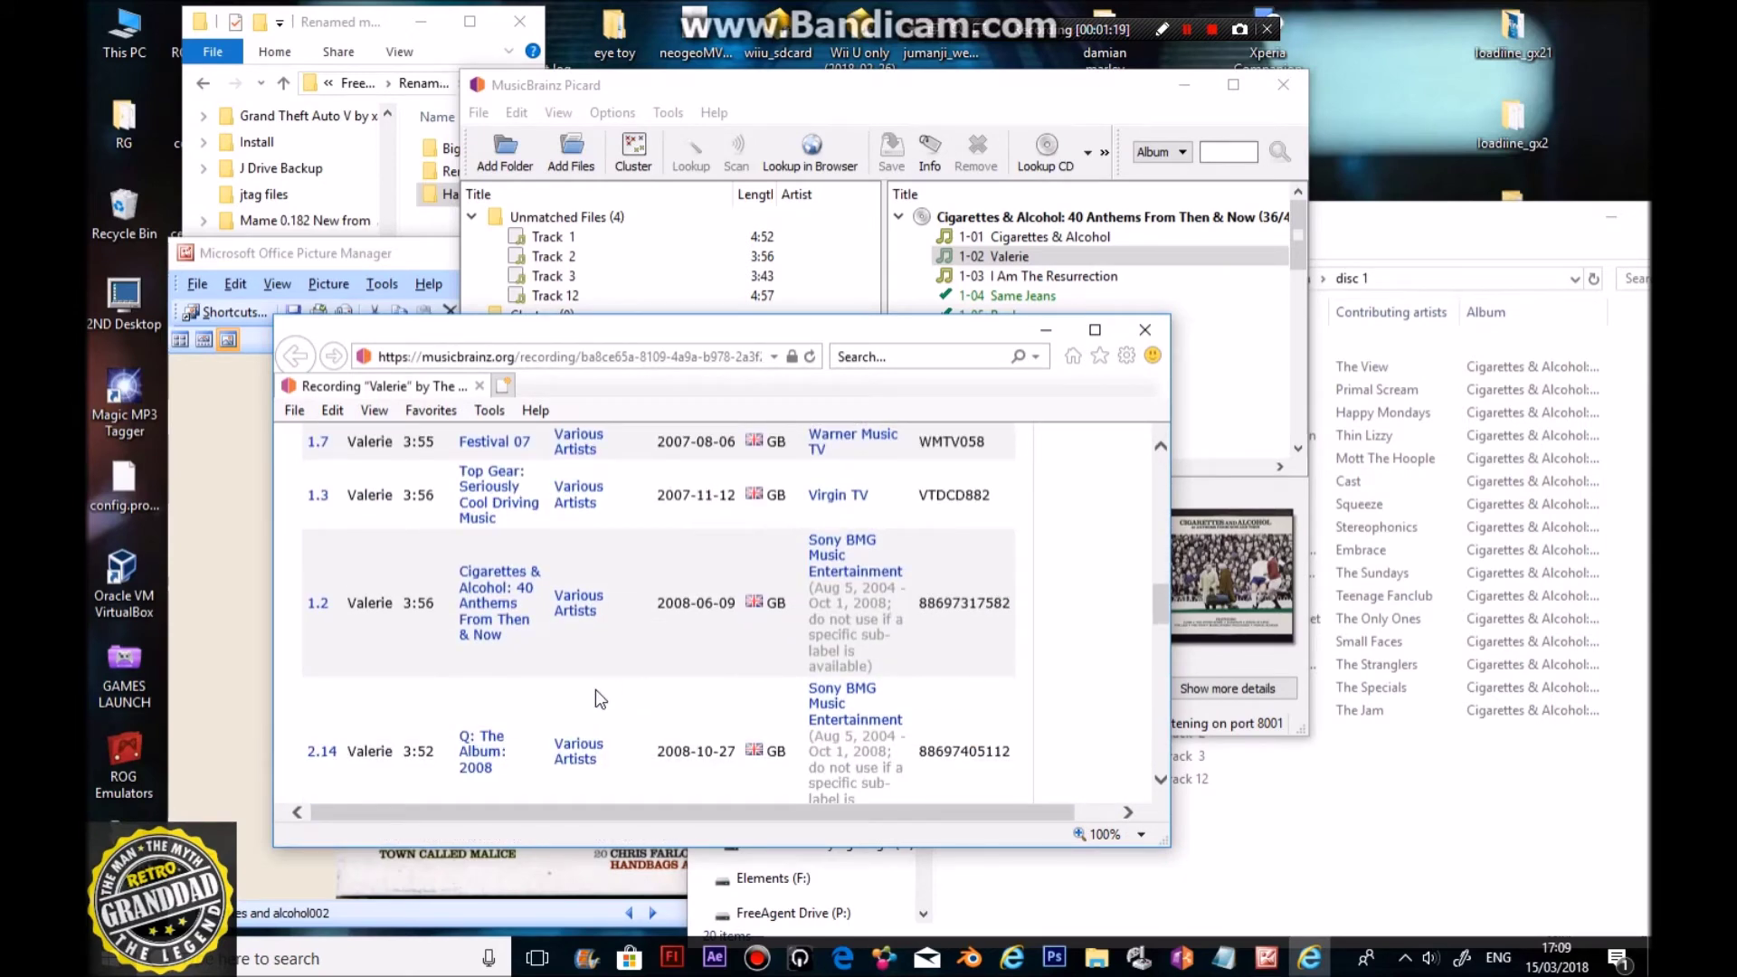
scroll(597, 697, down, 8)
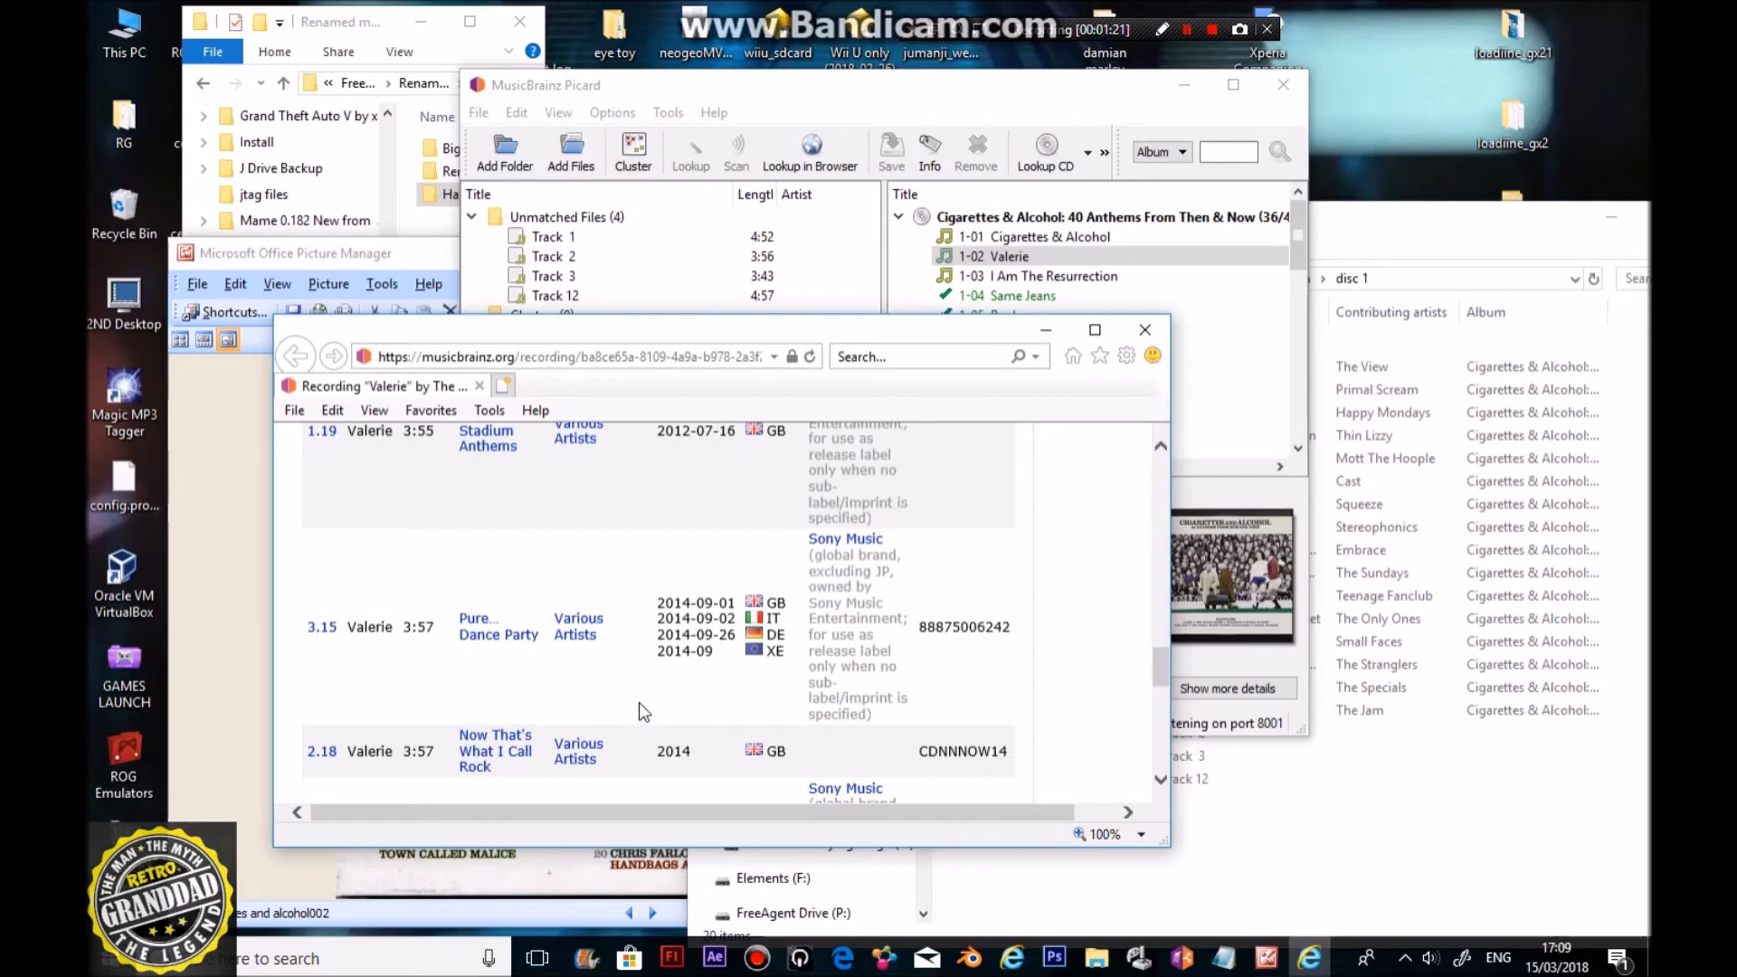
scroll(561, 708, down, 2)
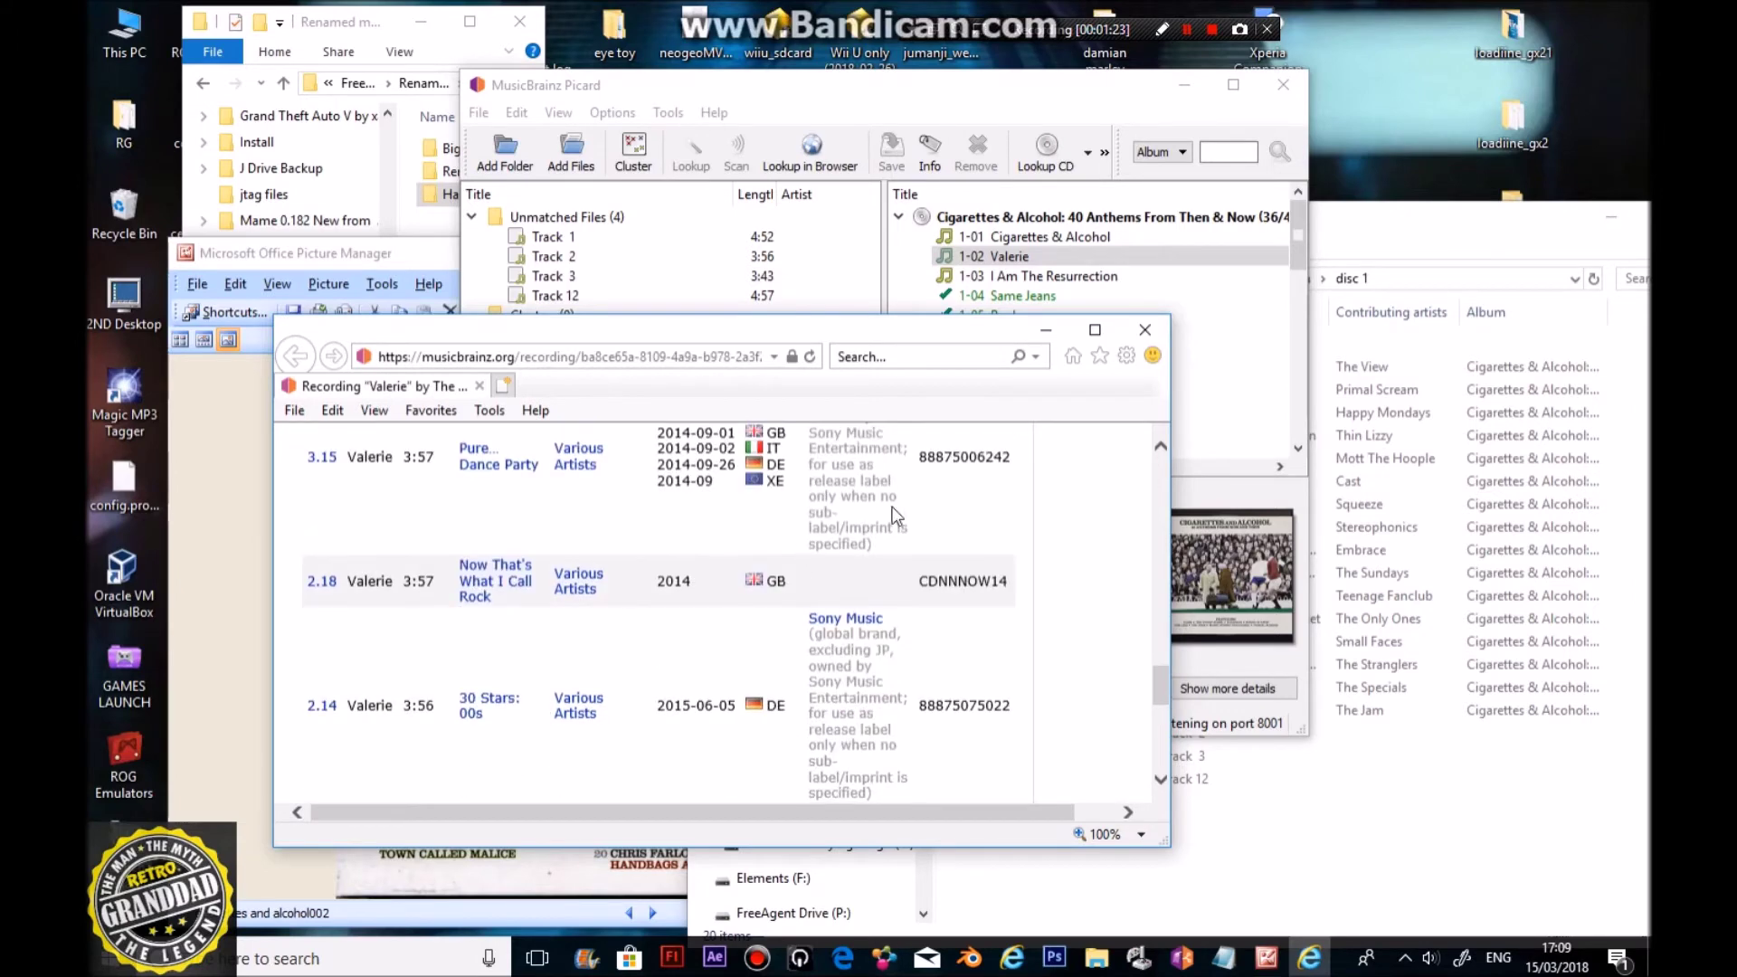
click(1146, 331)
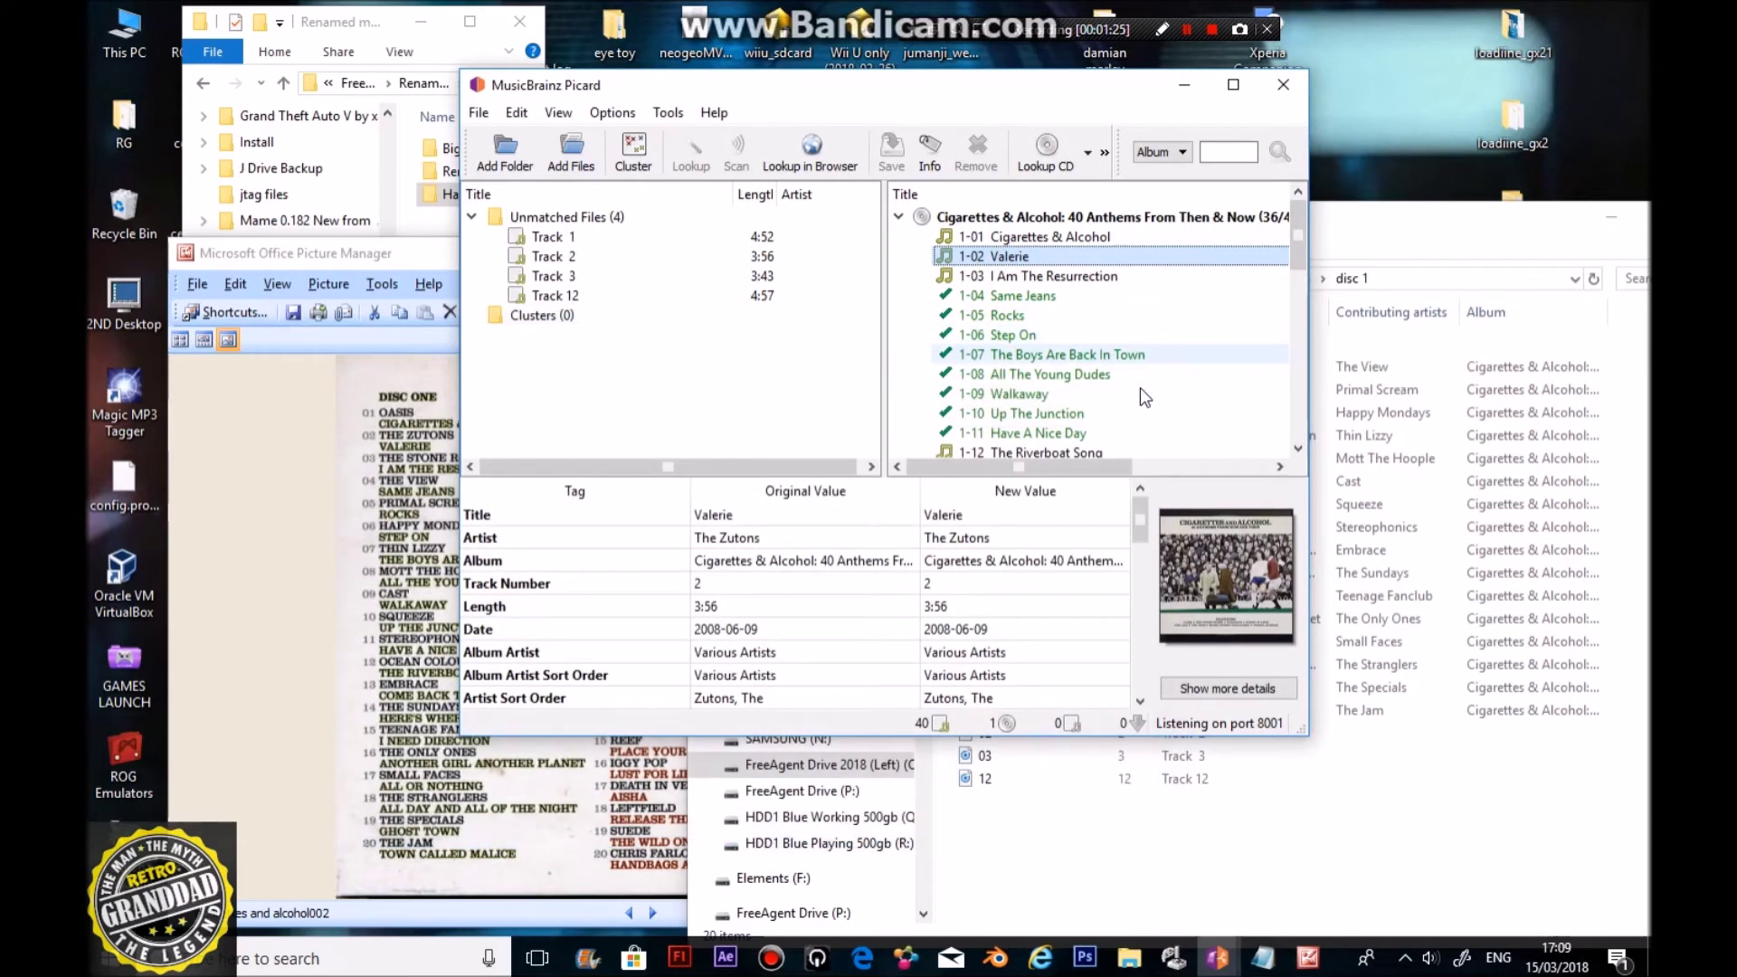
Step: Scan the four unmatched files, Track 1, 2, 3 and 12, and expand the Cigarettes & Alcohol album to check their matches
click(899, 217)
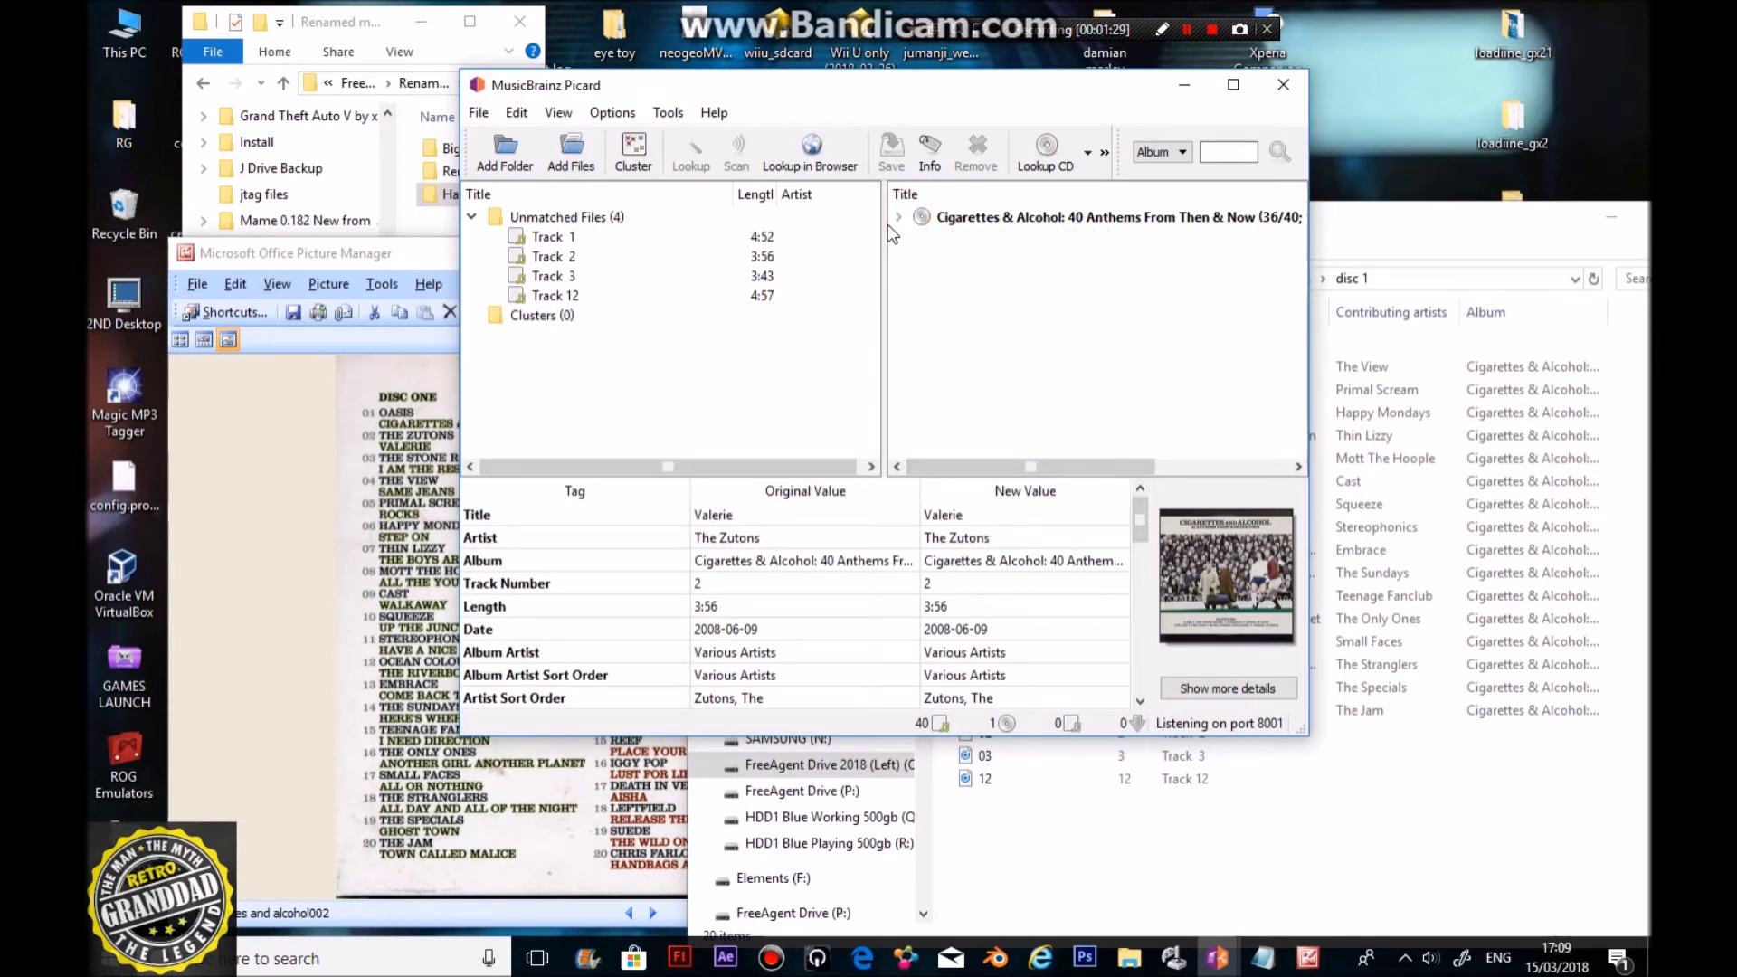
click(578, 299)
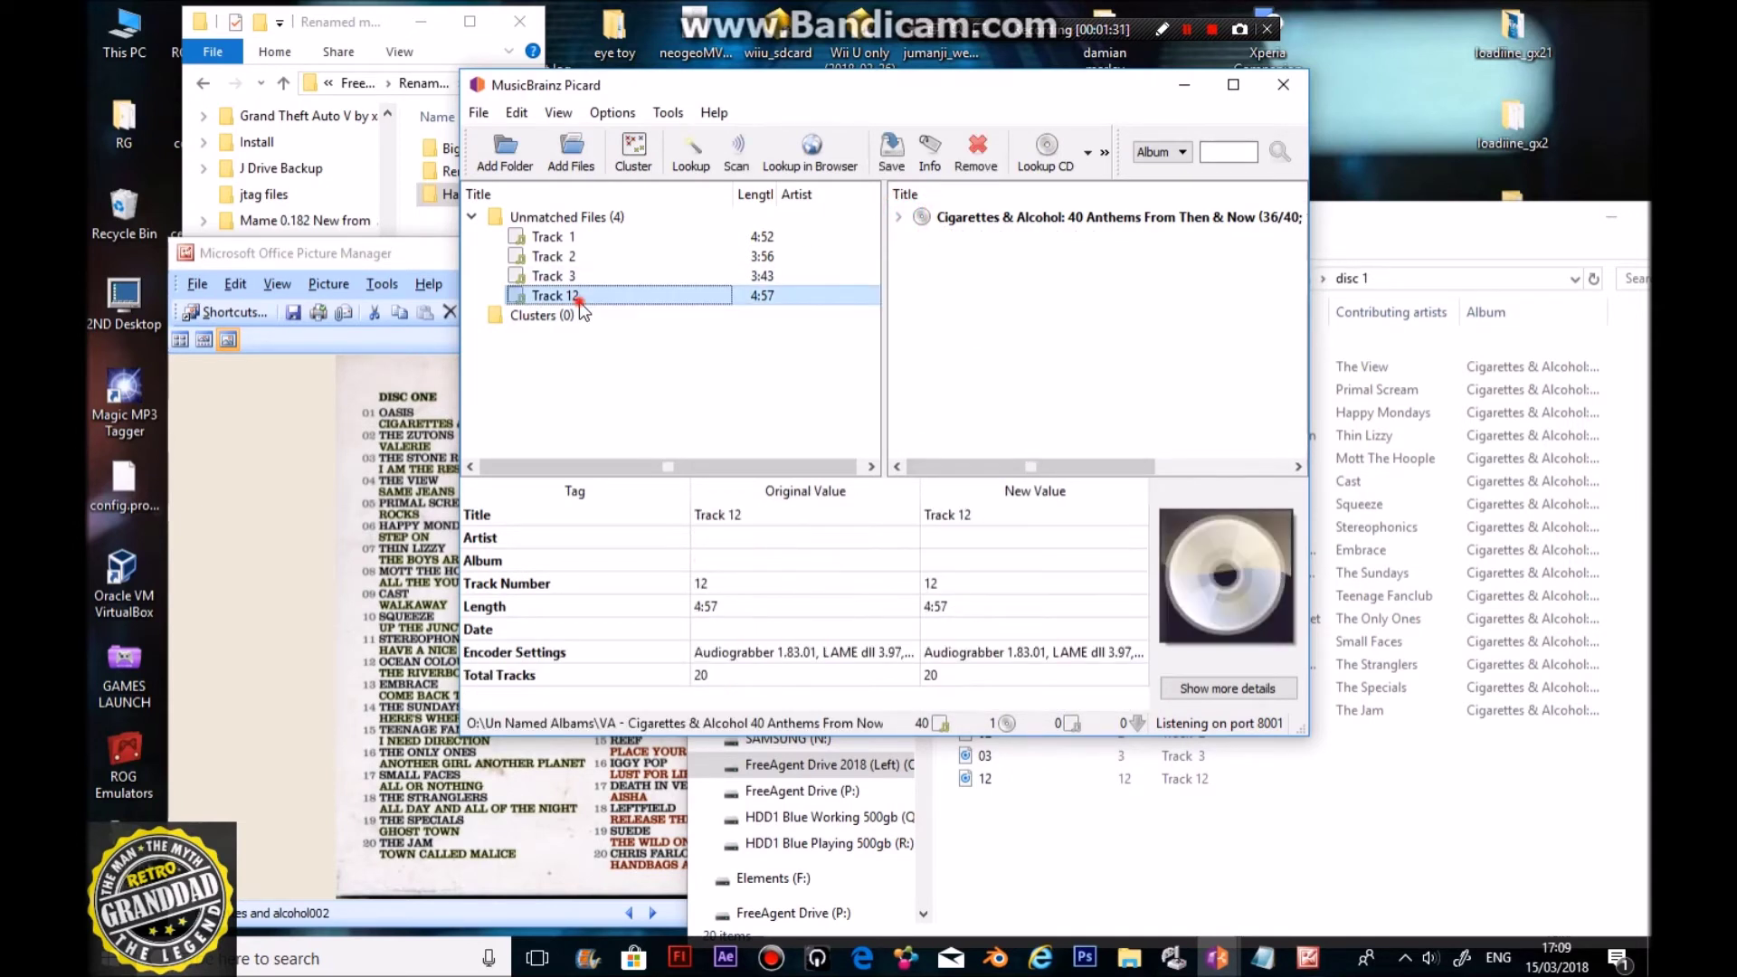
drag(579, 295, 555, 234)
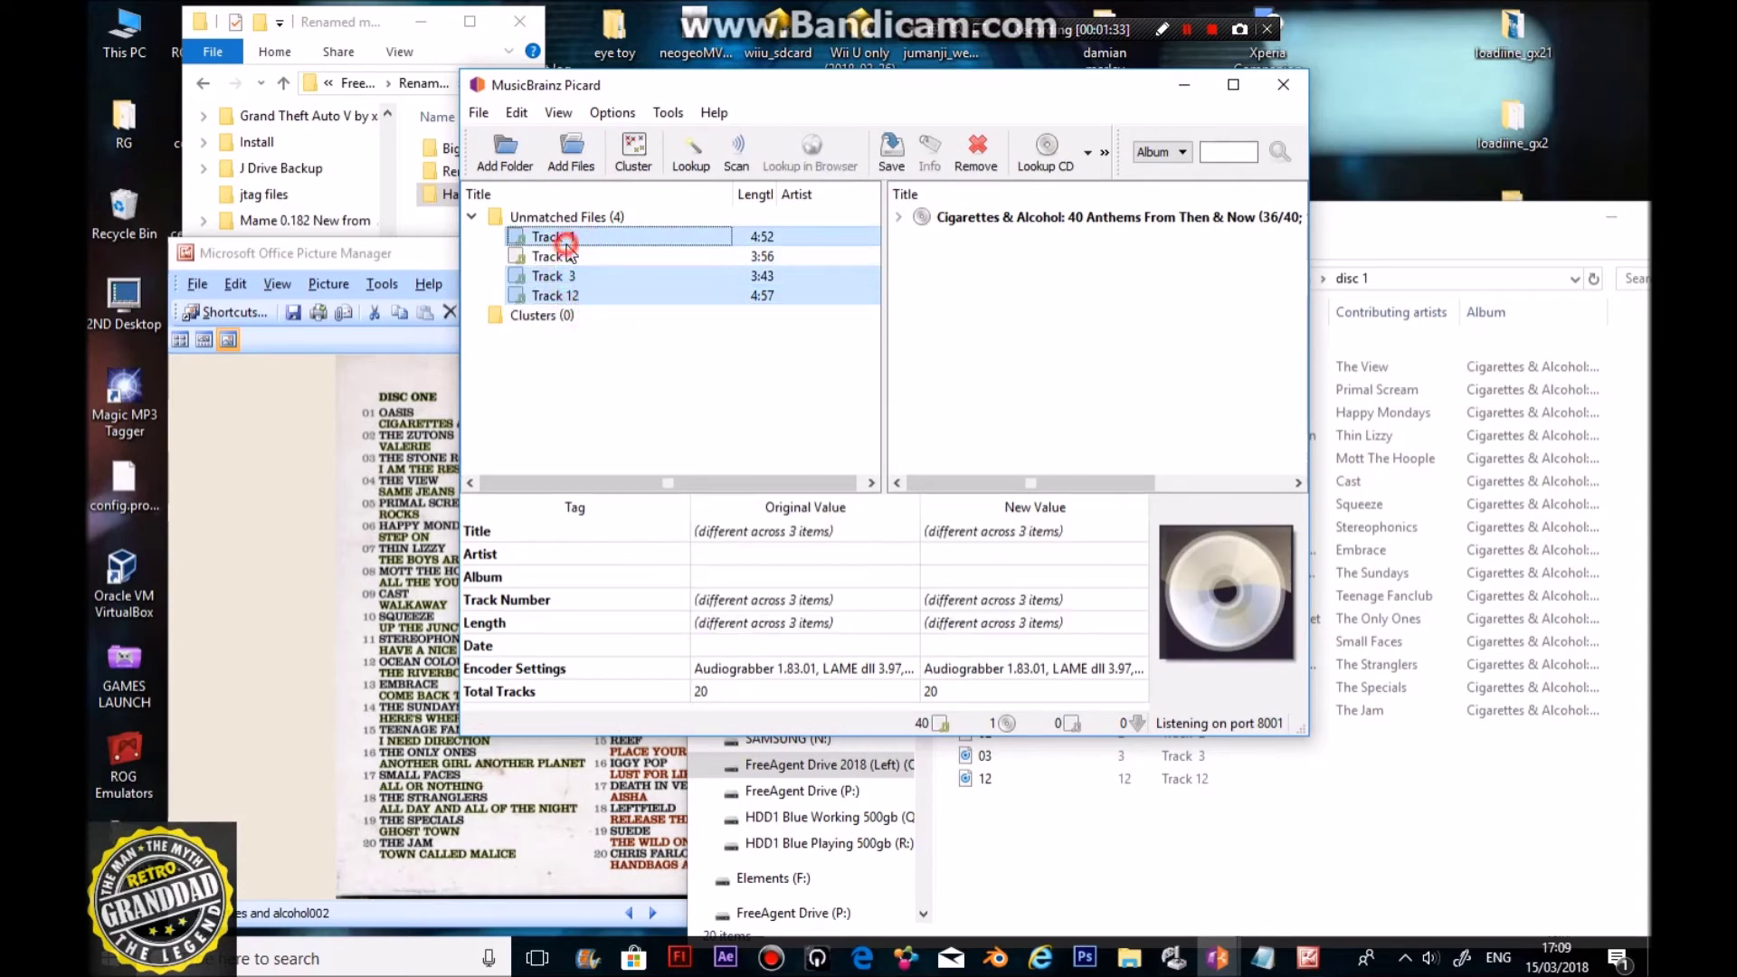
ctrl+click(558, 257)
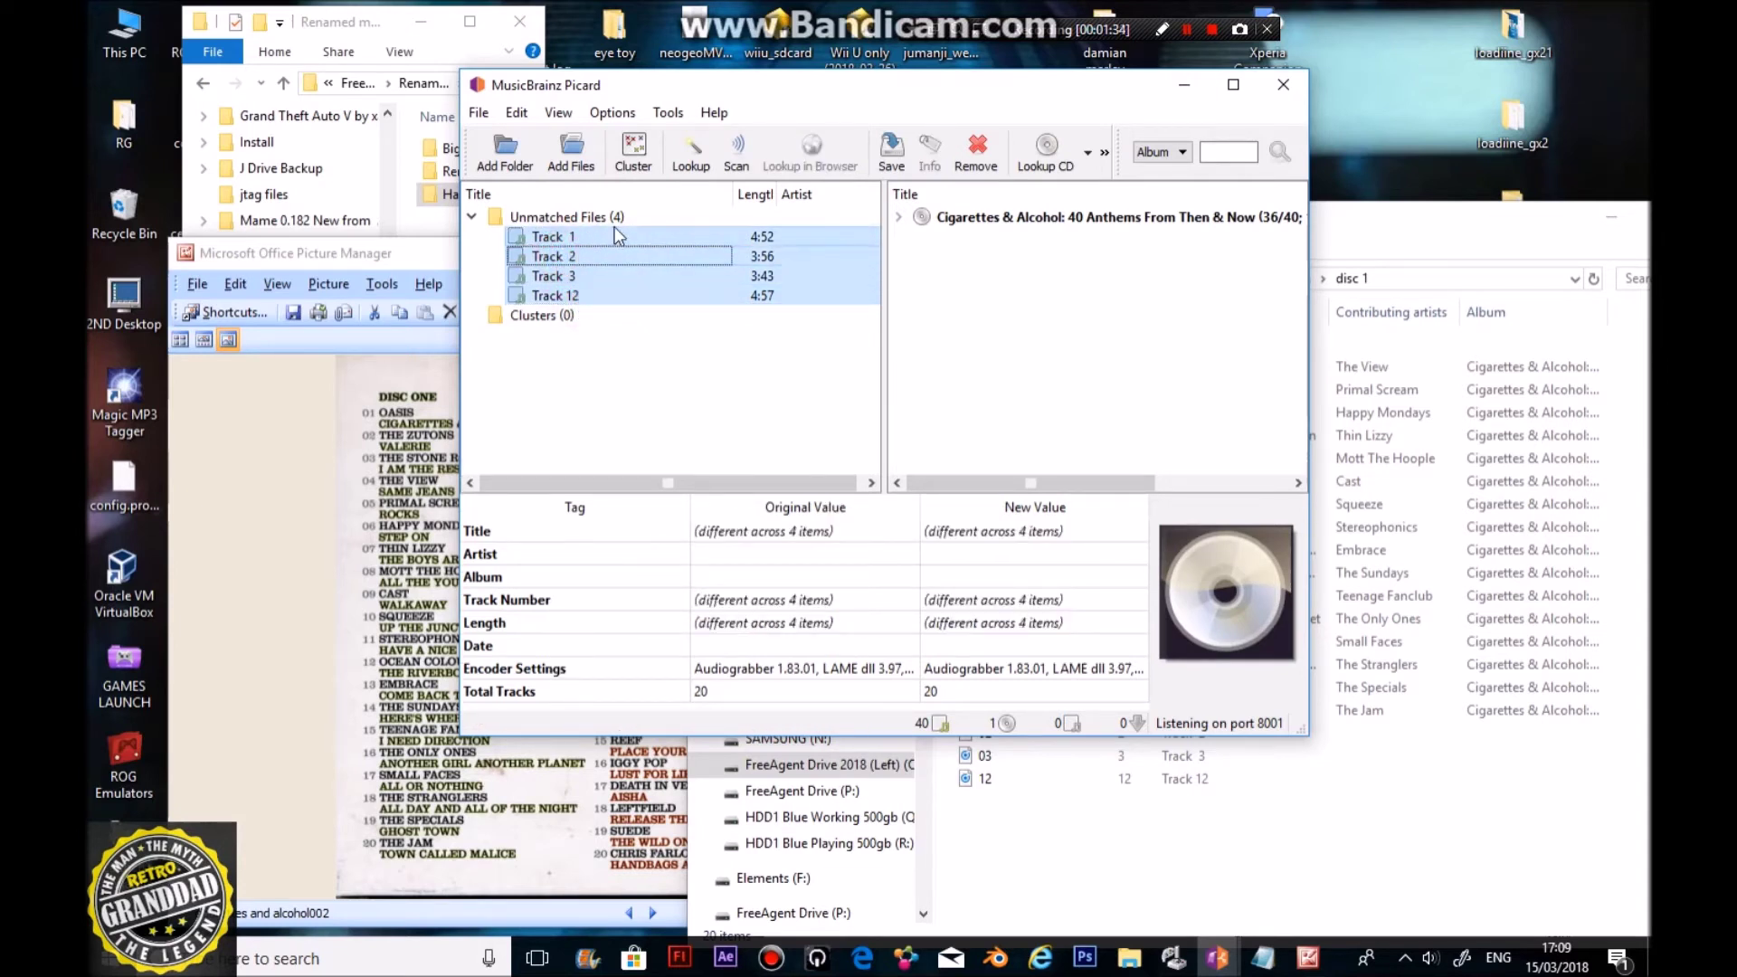
click(734, 161)
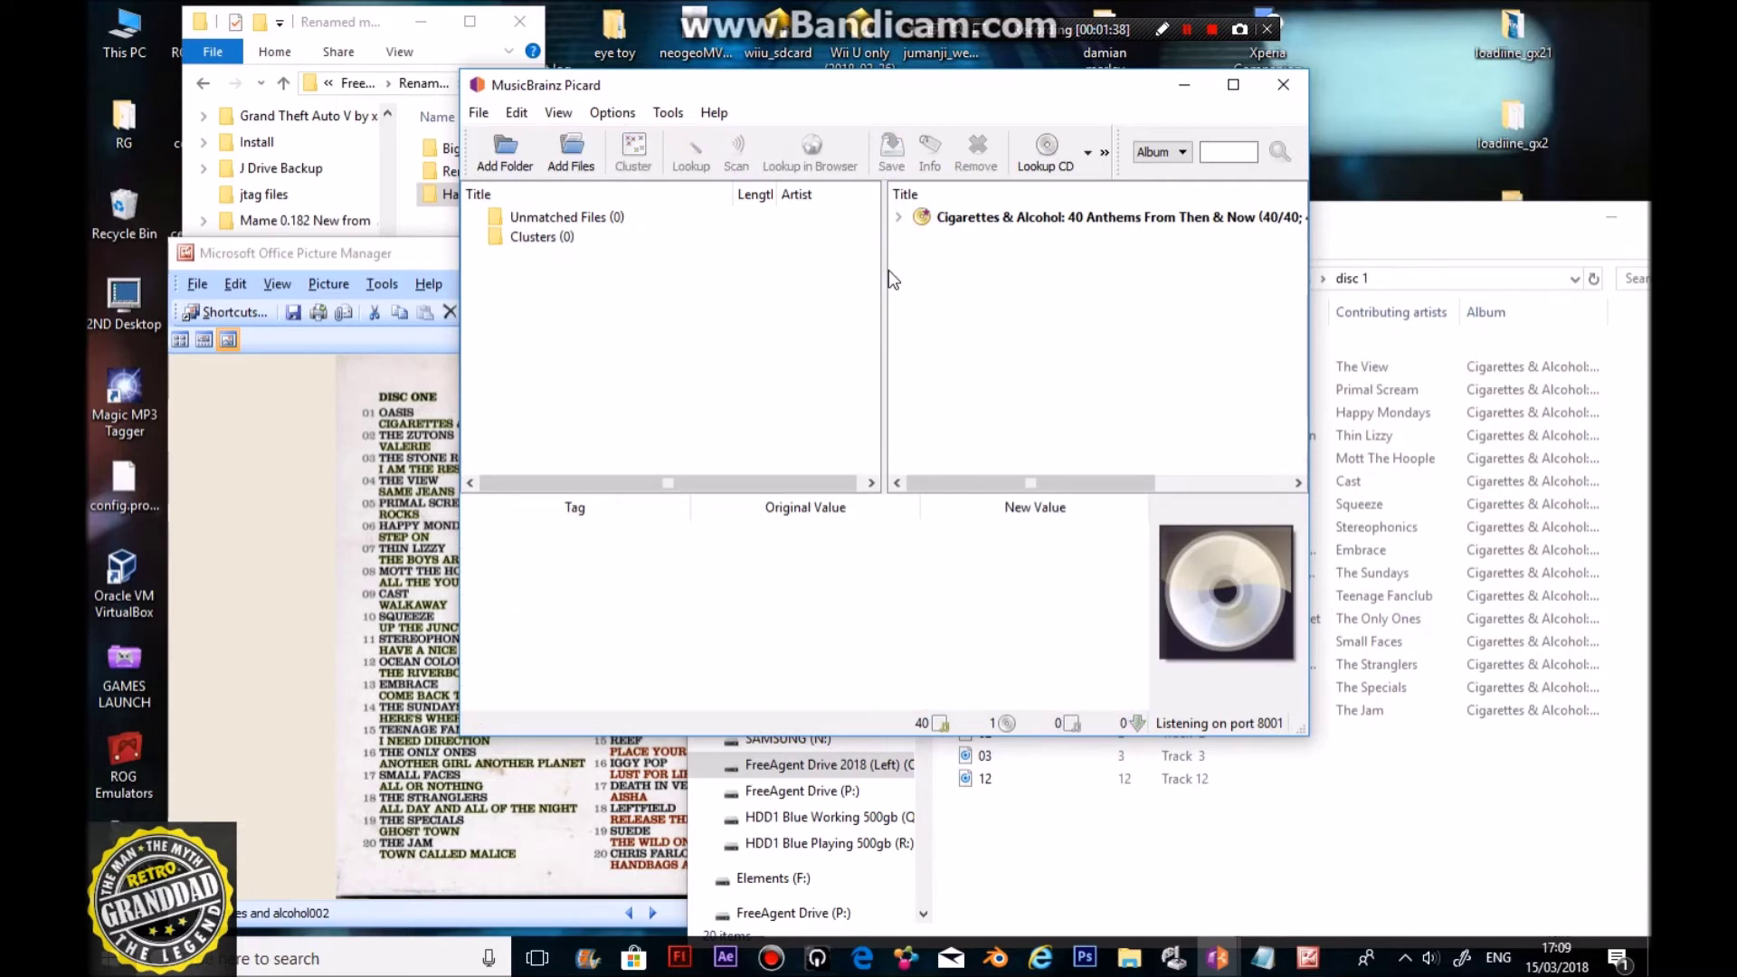
click(905, 217)
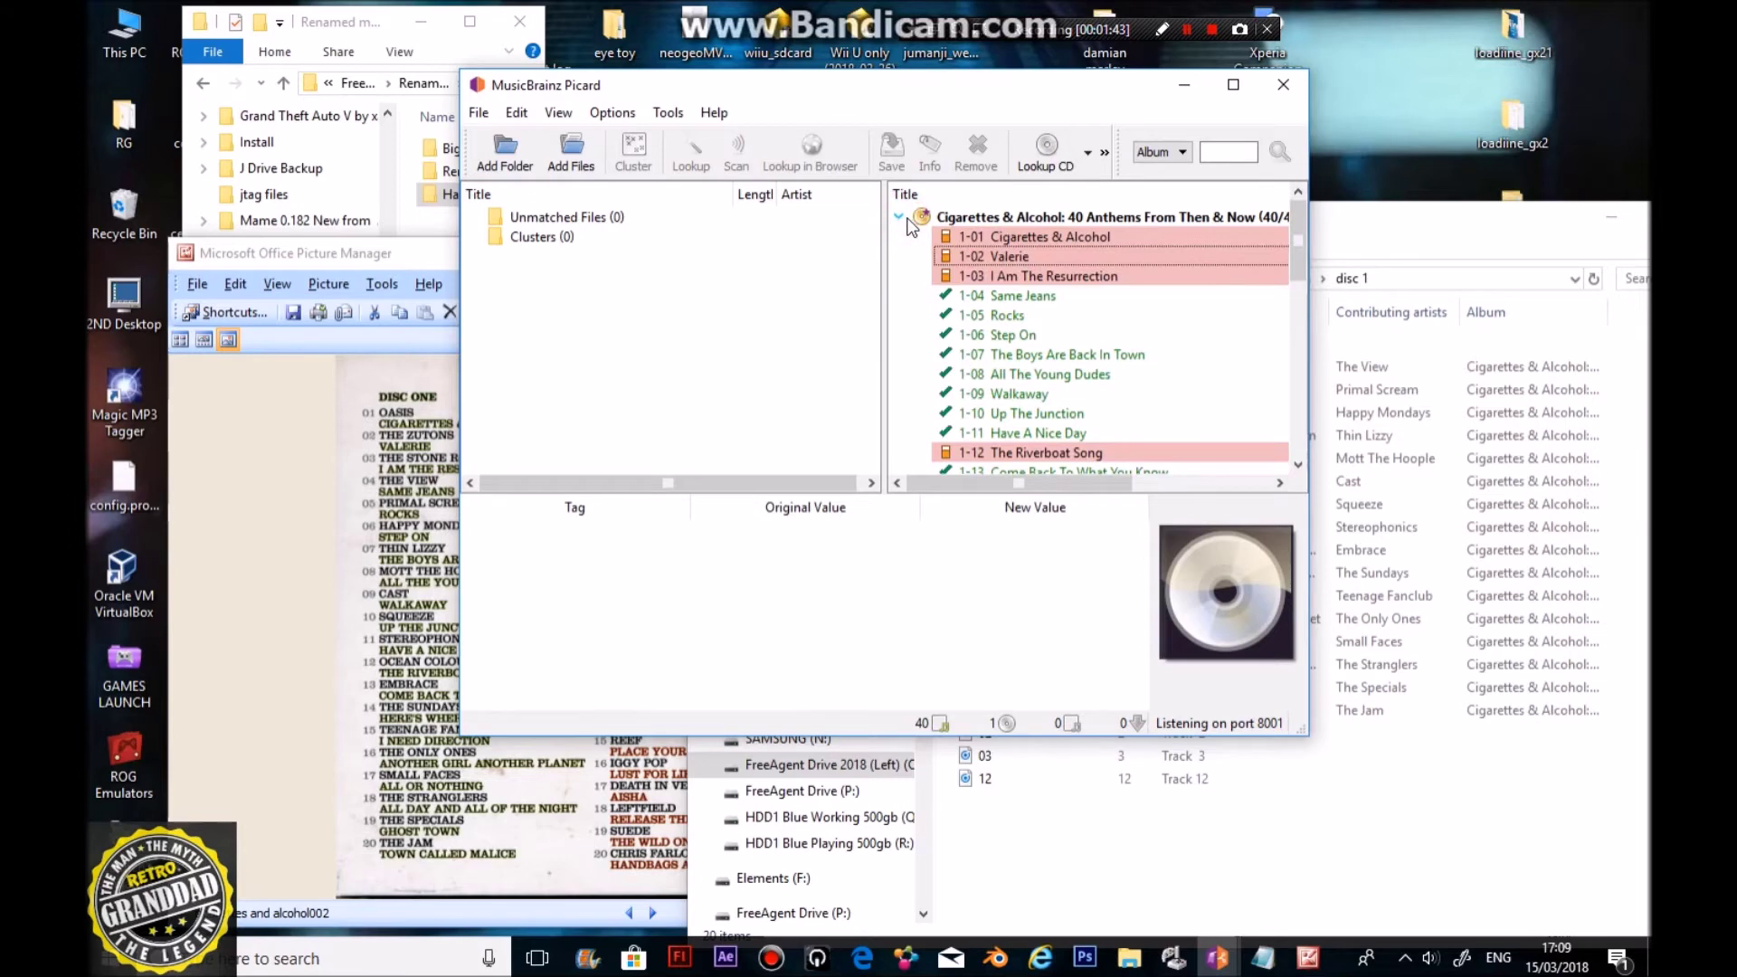
Step: Place Picard beside the disc 1 folder and save the whole Cigarettes & Alcohol: 40 Anthems From Then & Now album
click(1349, 792)
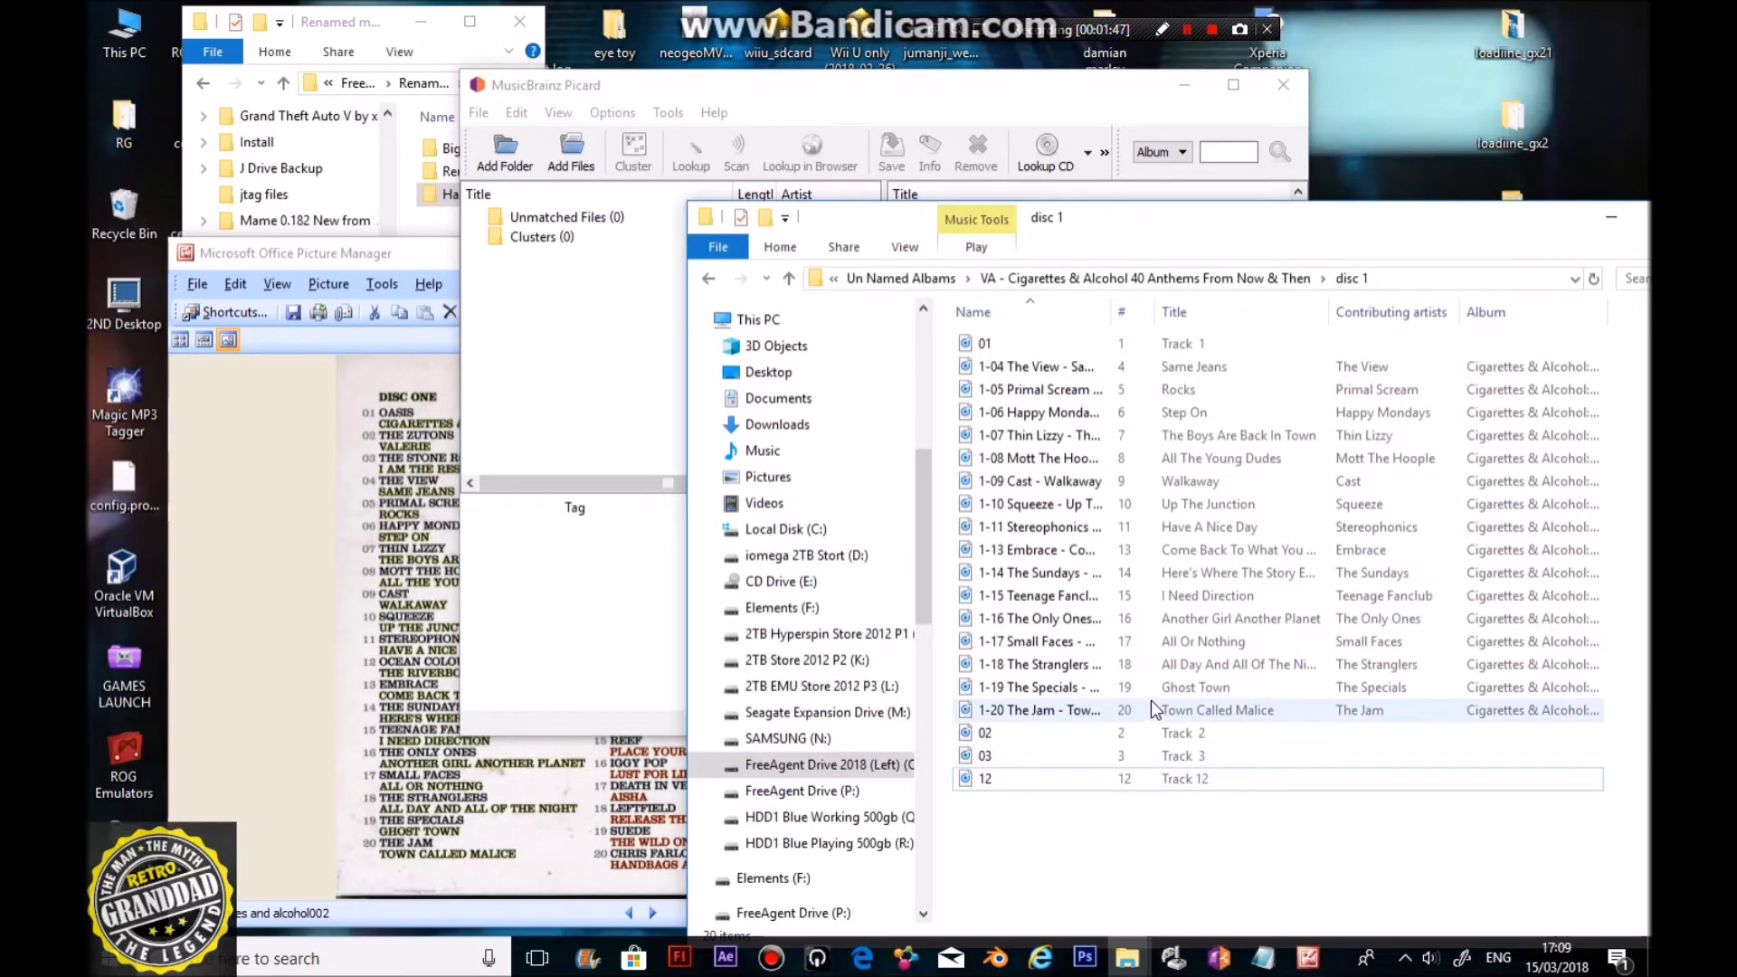
drag(1065, 89, 690, 149)
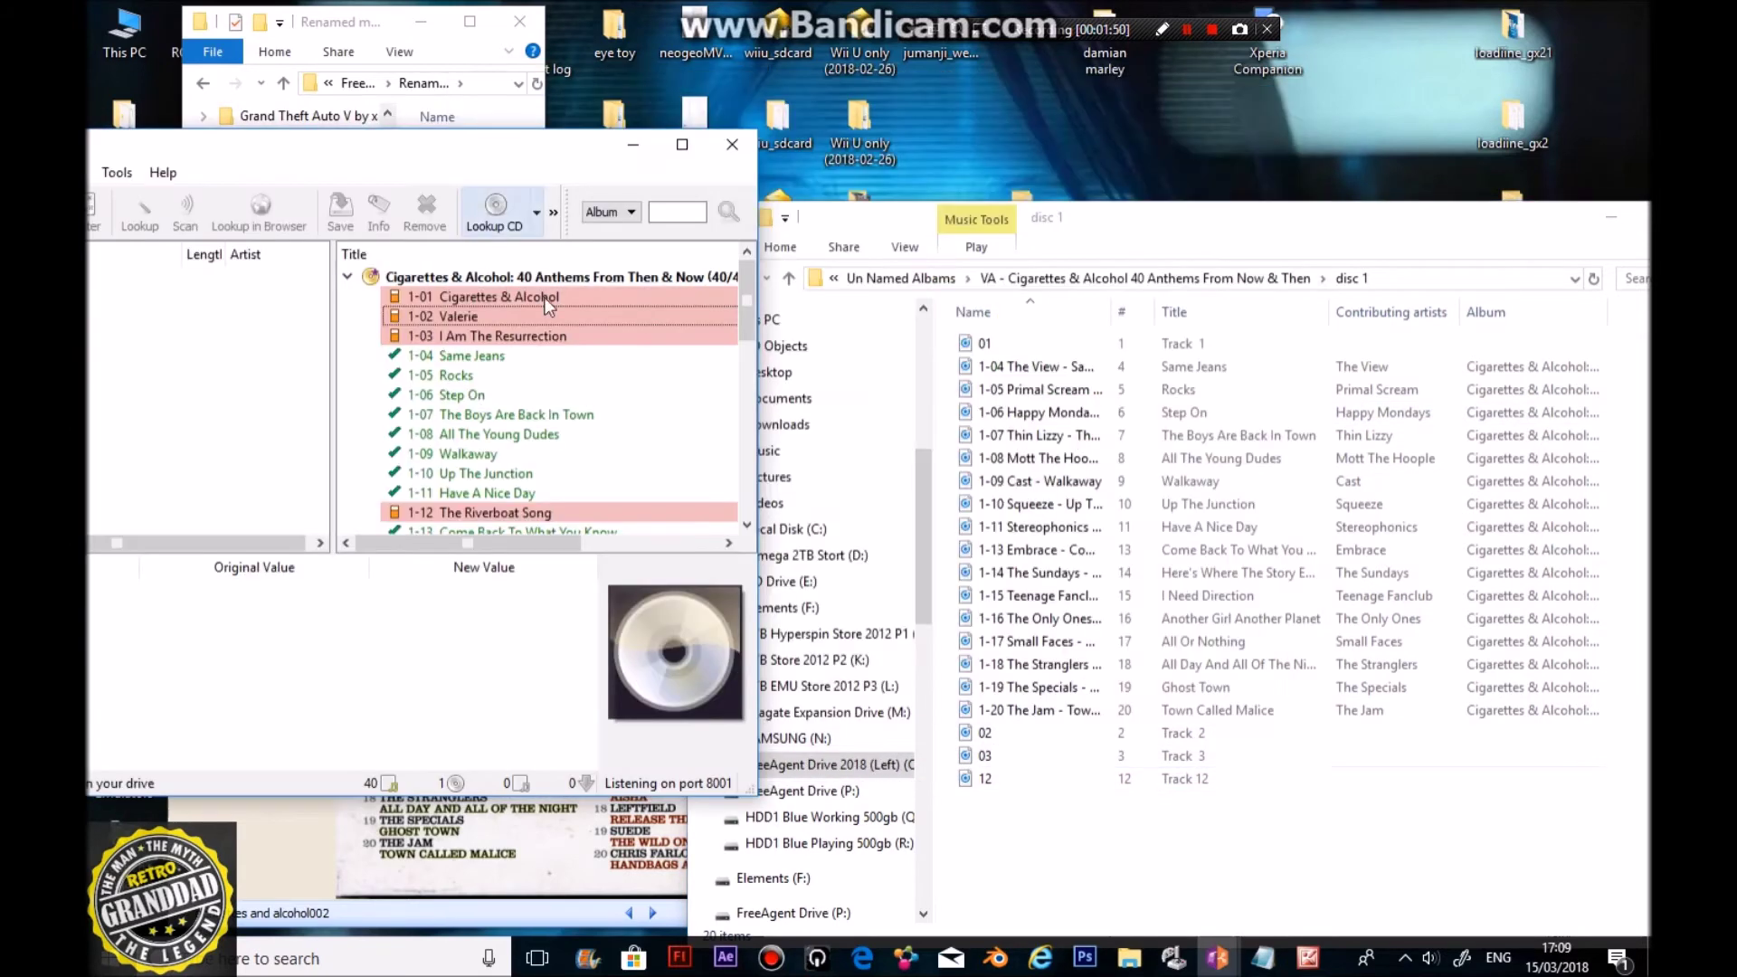
click(348, 277)
click(366, 276)
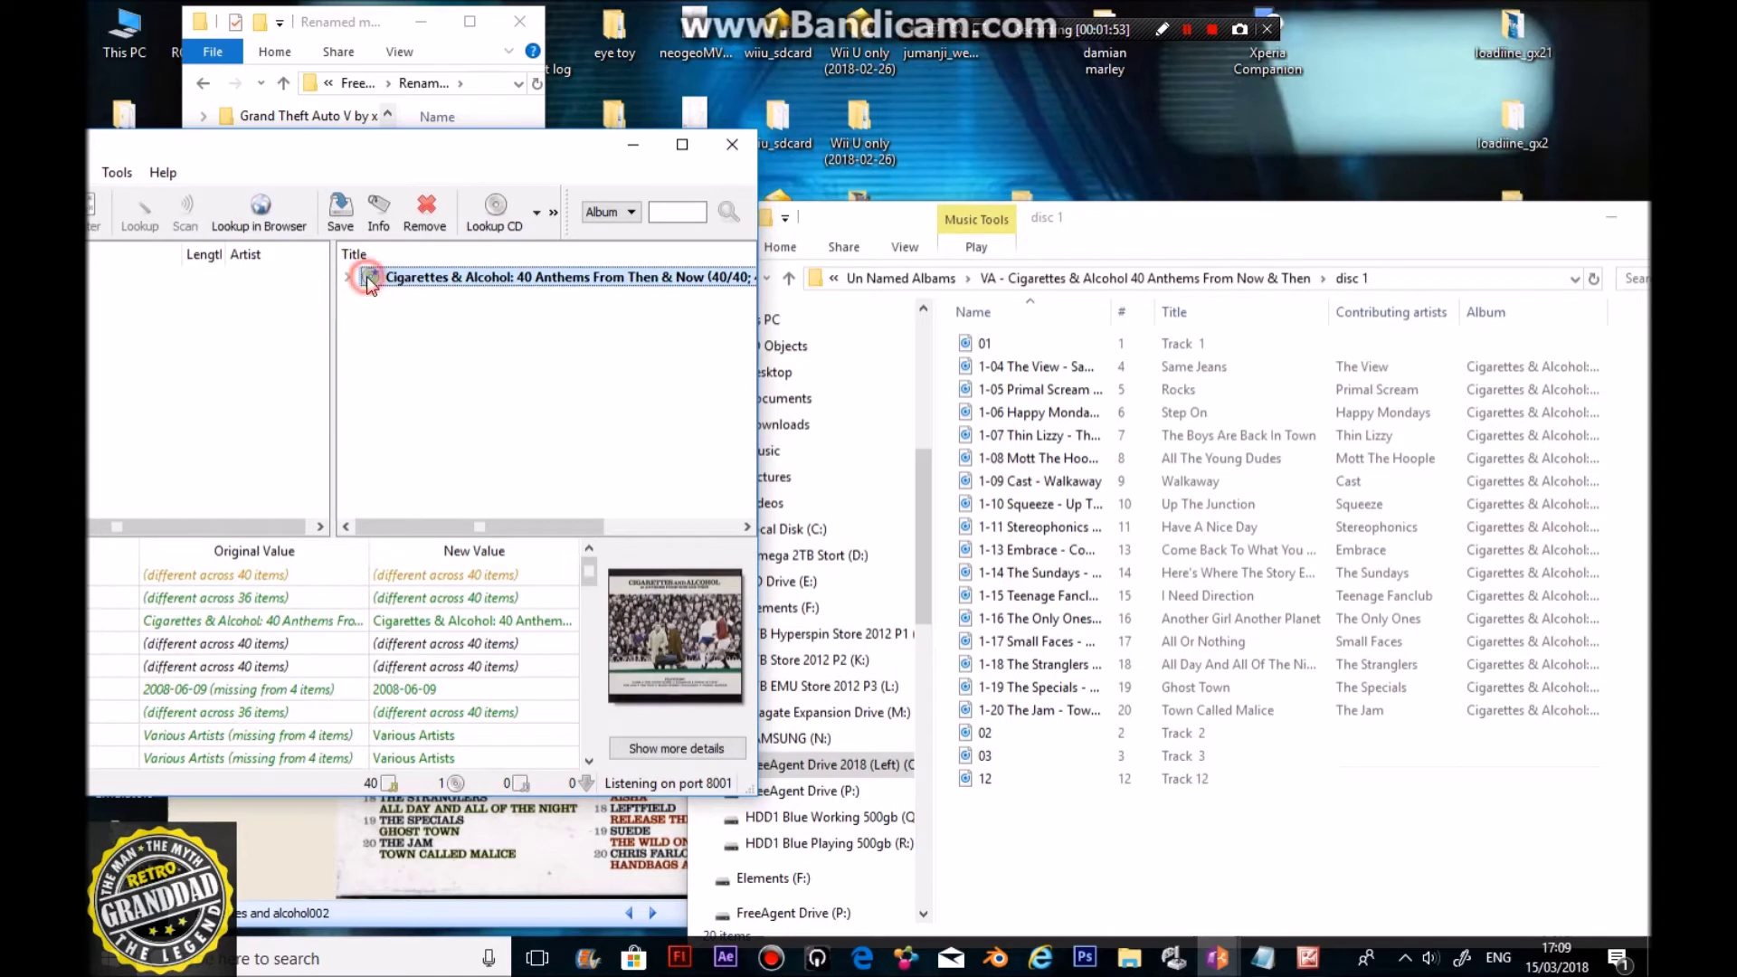
click(353, 232)
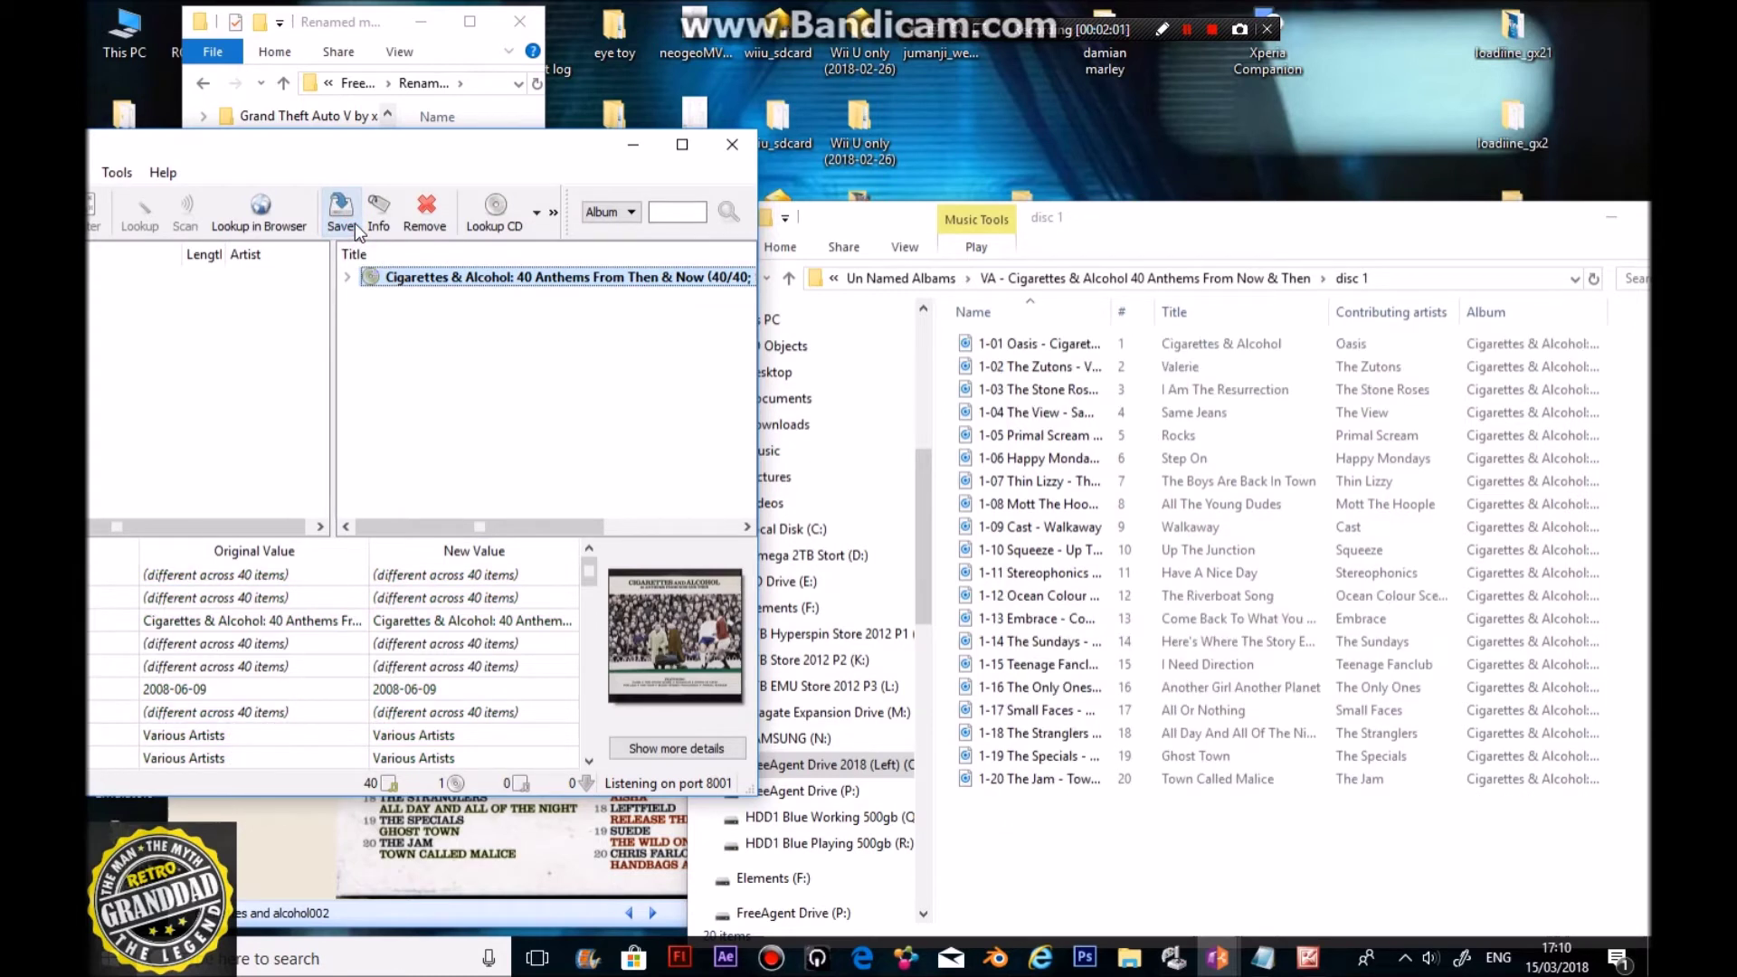
Step: Check the renamed disc 1 files against the back cover track list and open the disc 2 folder to check its files
click(1040, 343)
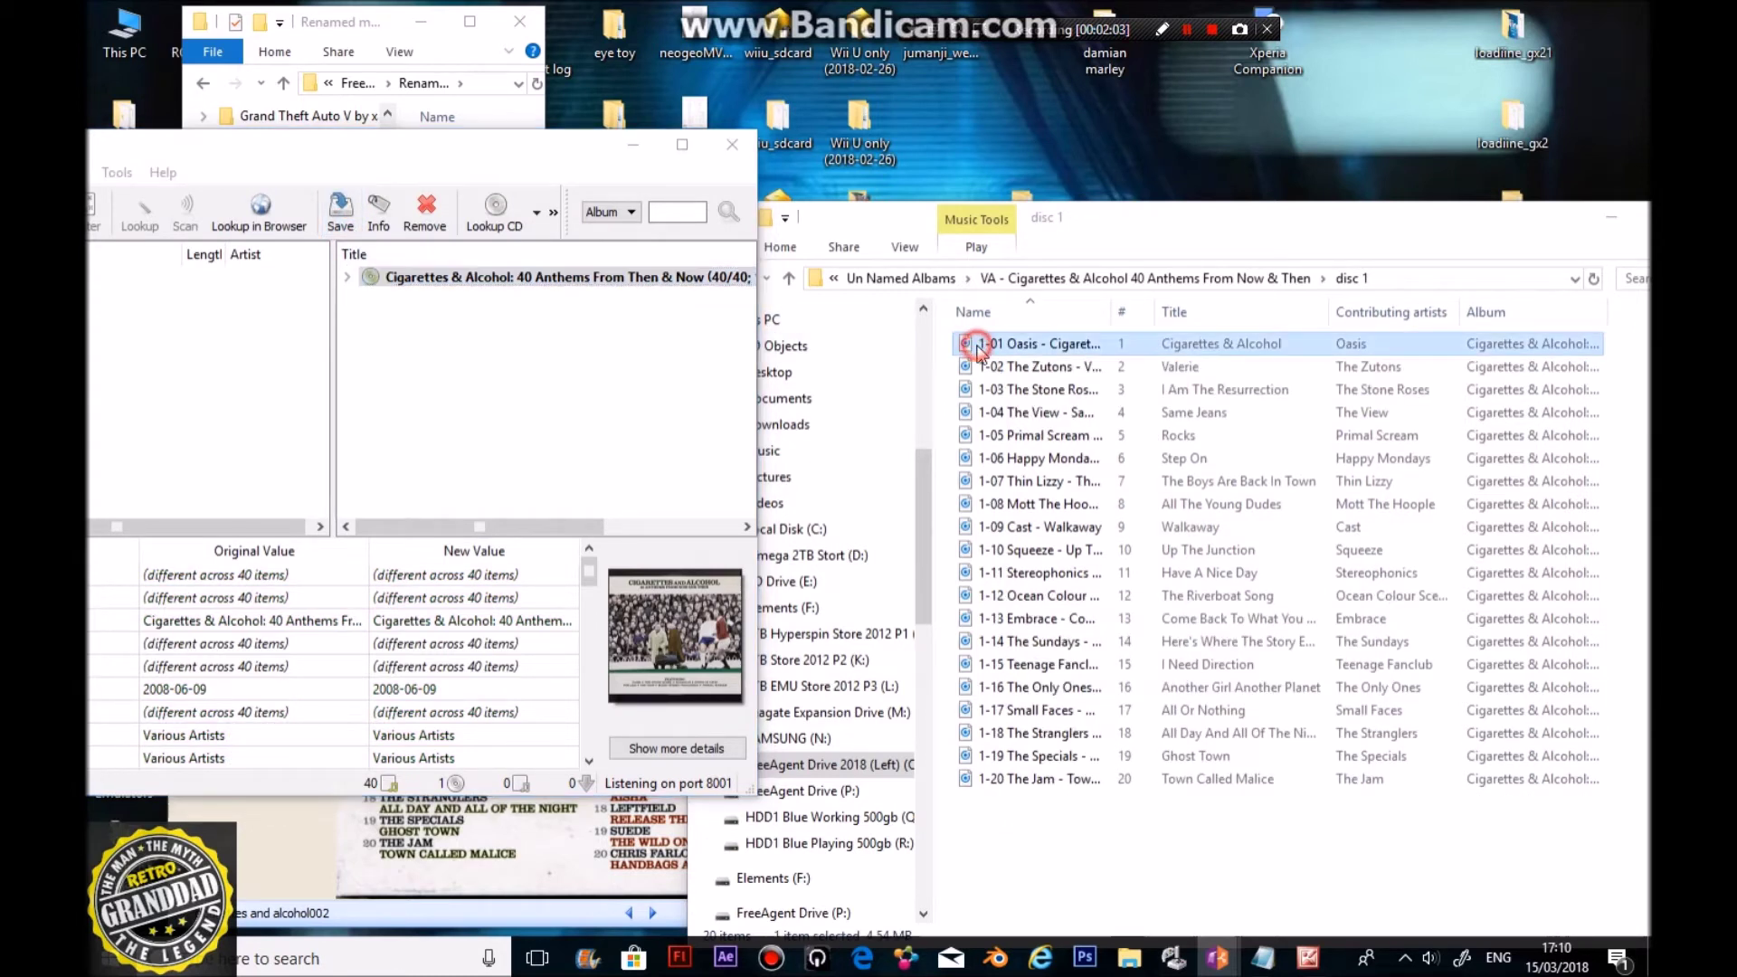
click(519, 807)
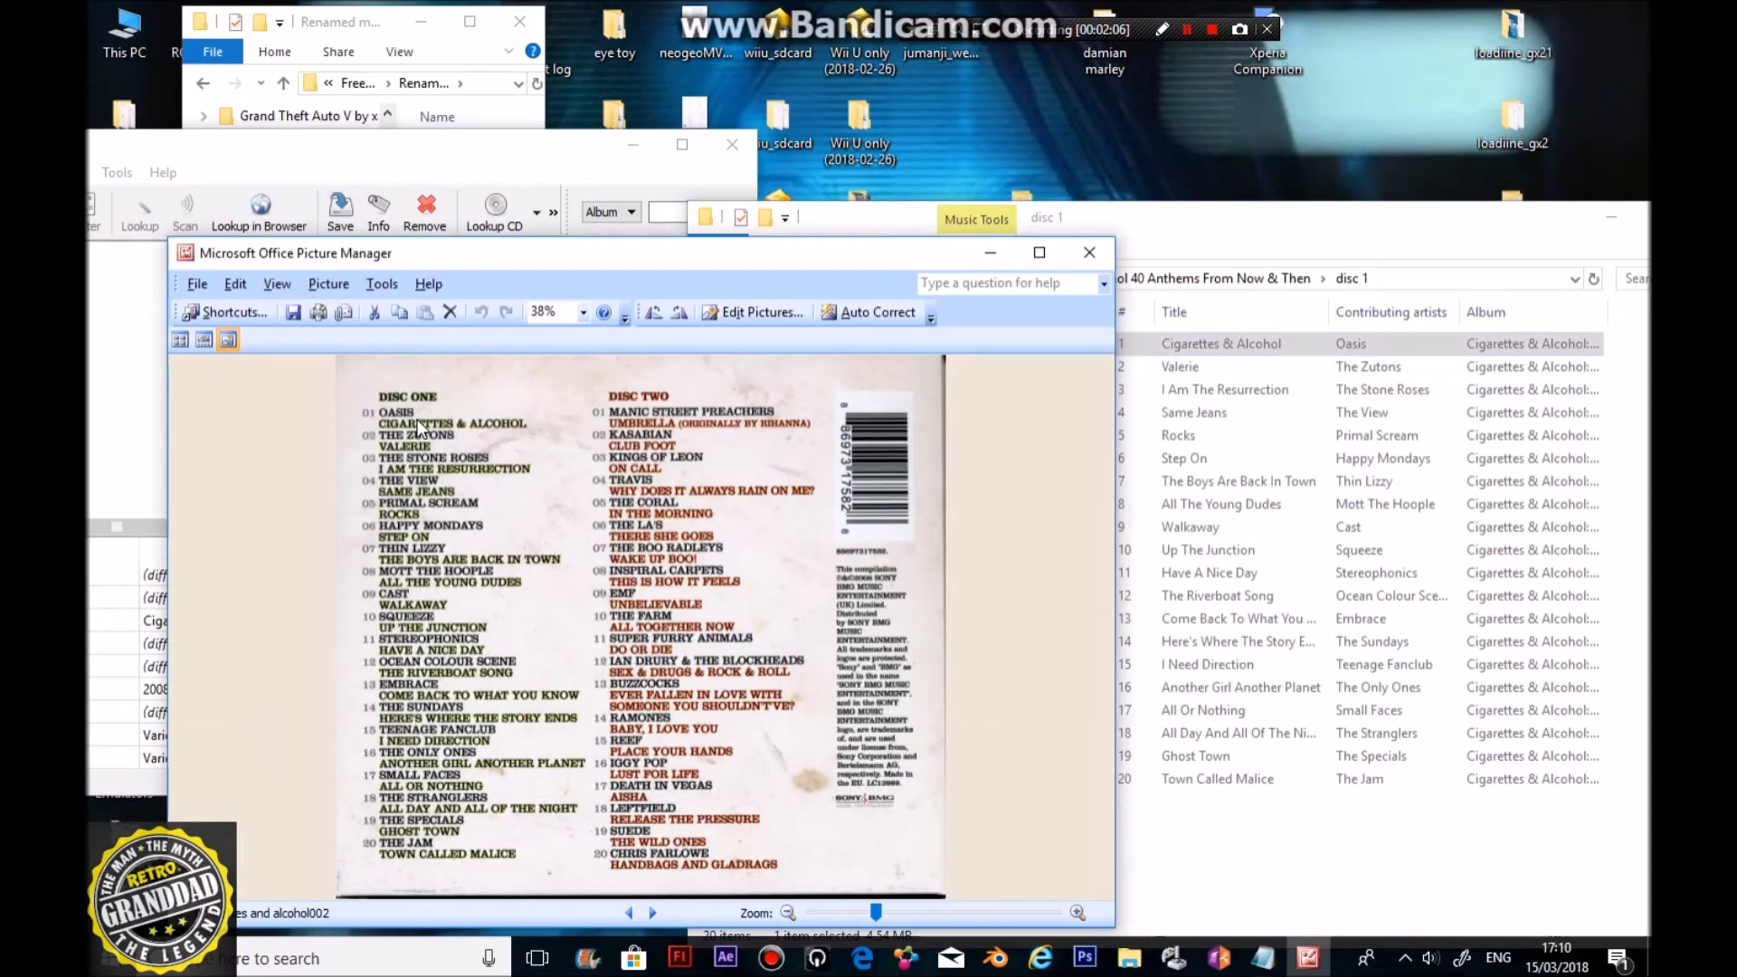
click(1136, 228)
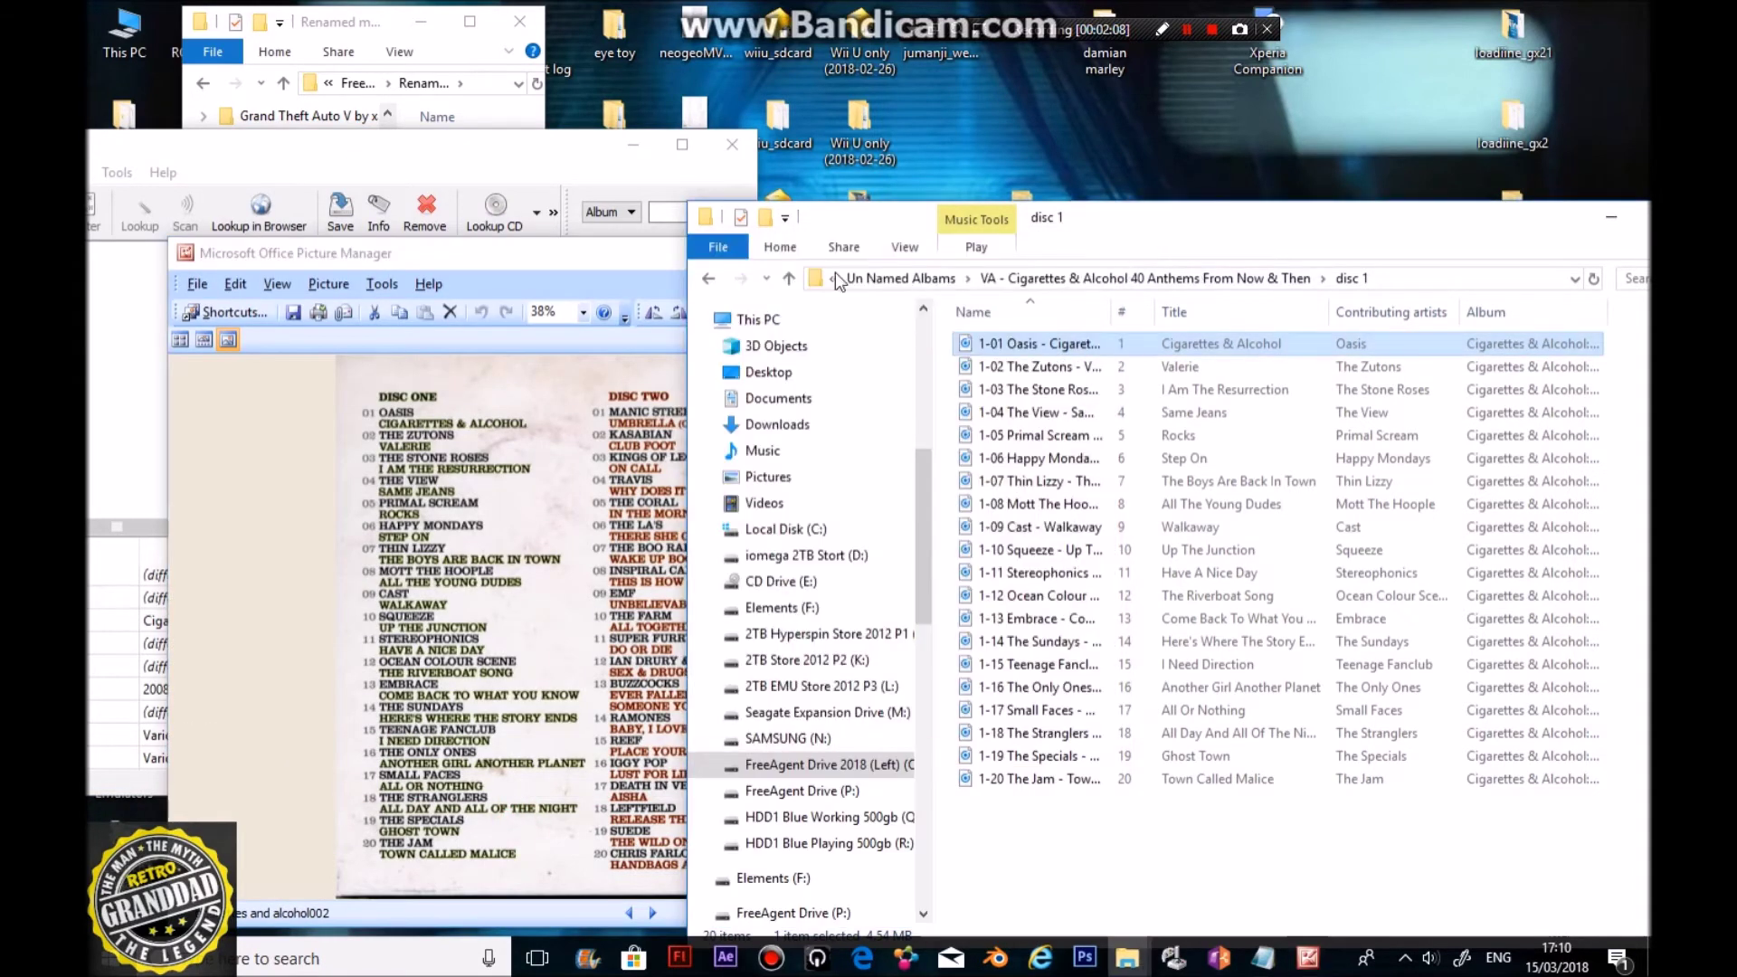
click(789, 278)
double_click(1101, 389)
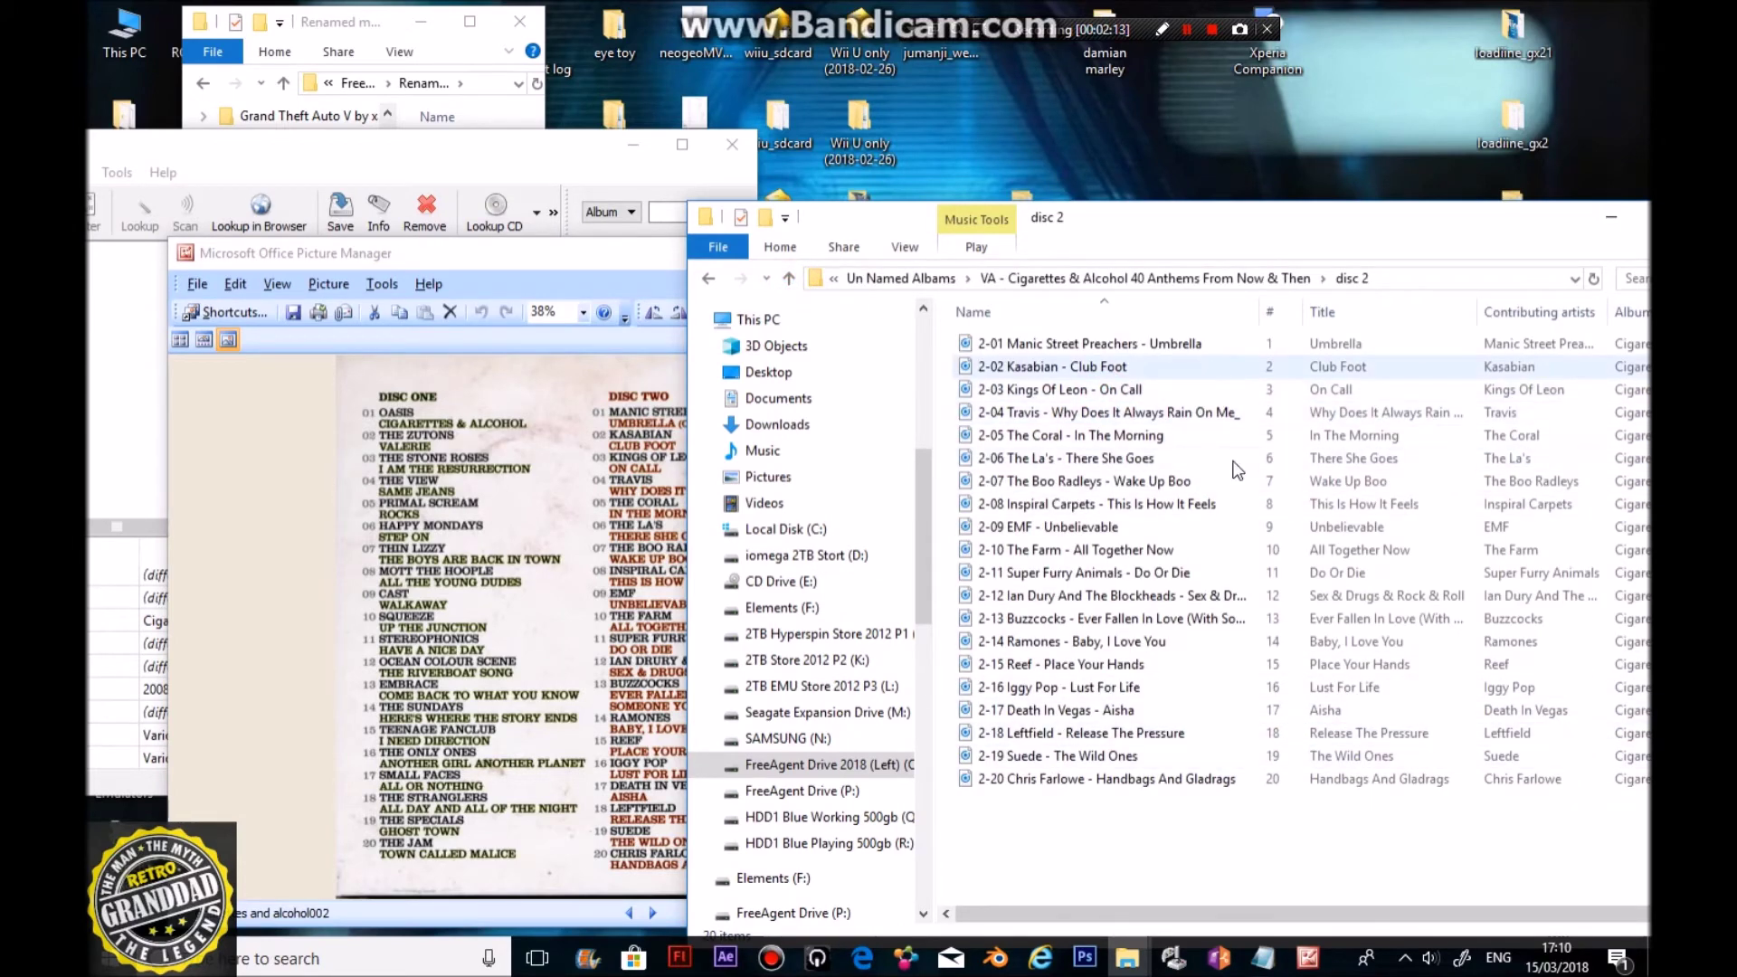
Step: Return to the Un Named Albams folder and open the VA - Clubland Classix 2 3CD folder
click(791, 280)
click(791, 280)
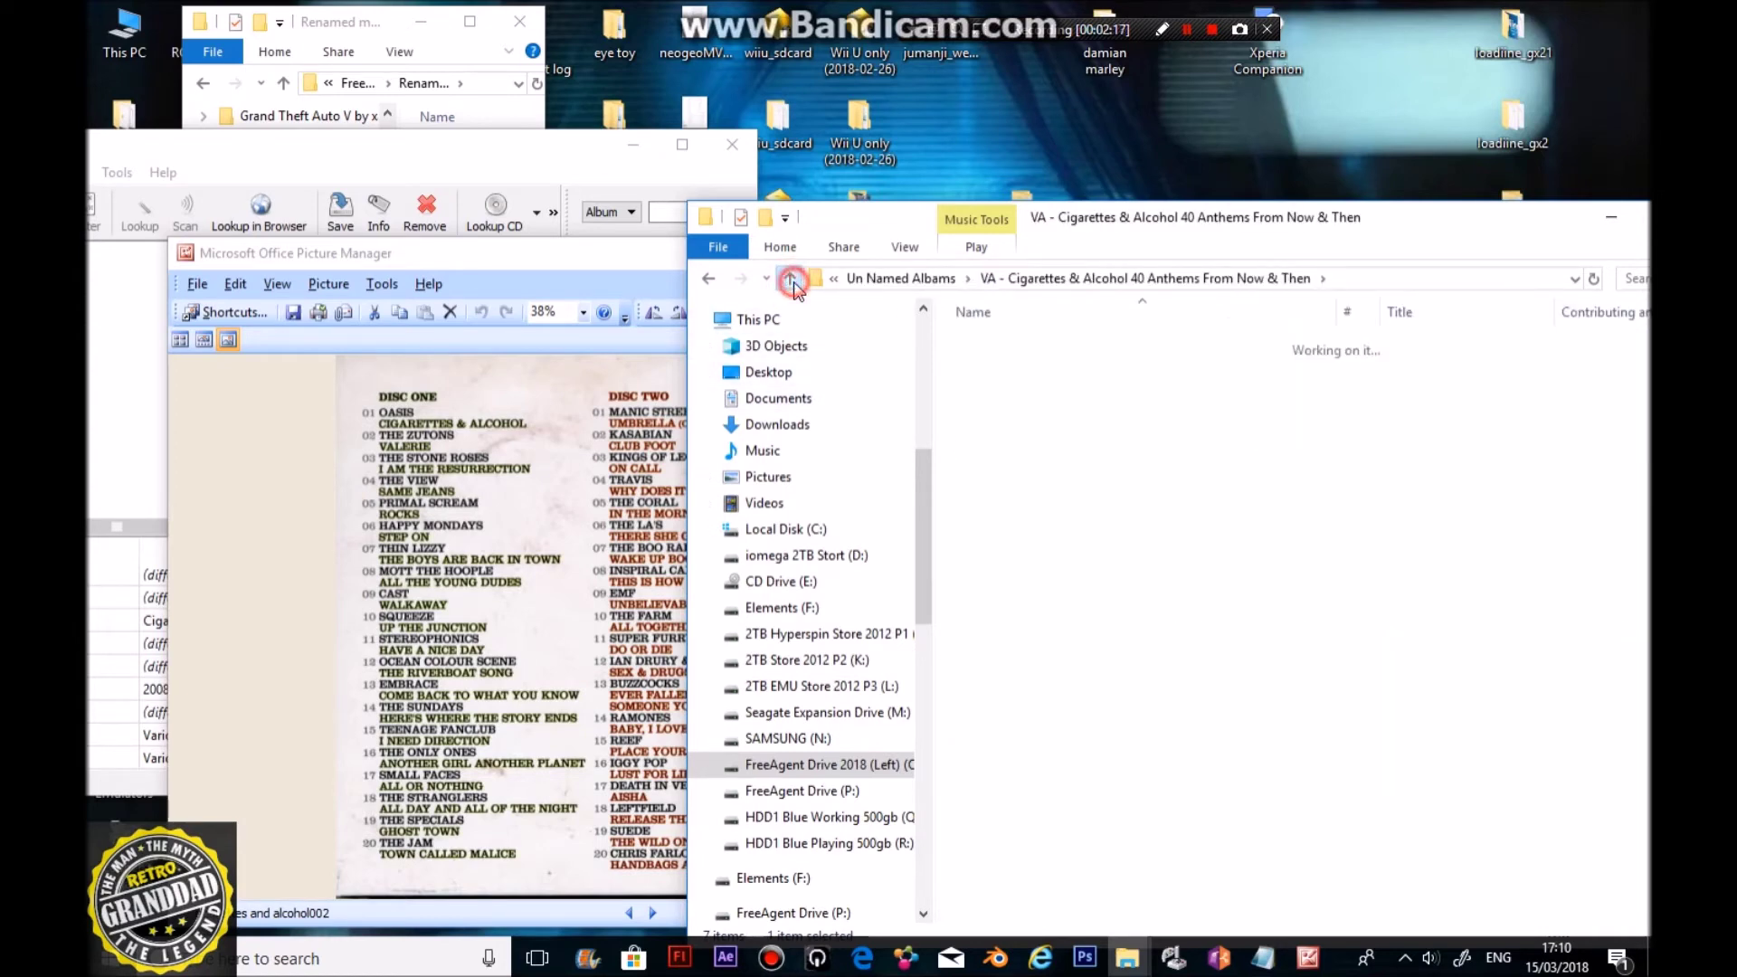
scroll(1085, 372, down, 3)
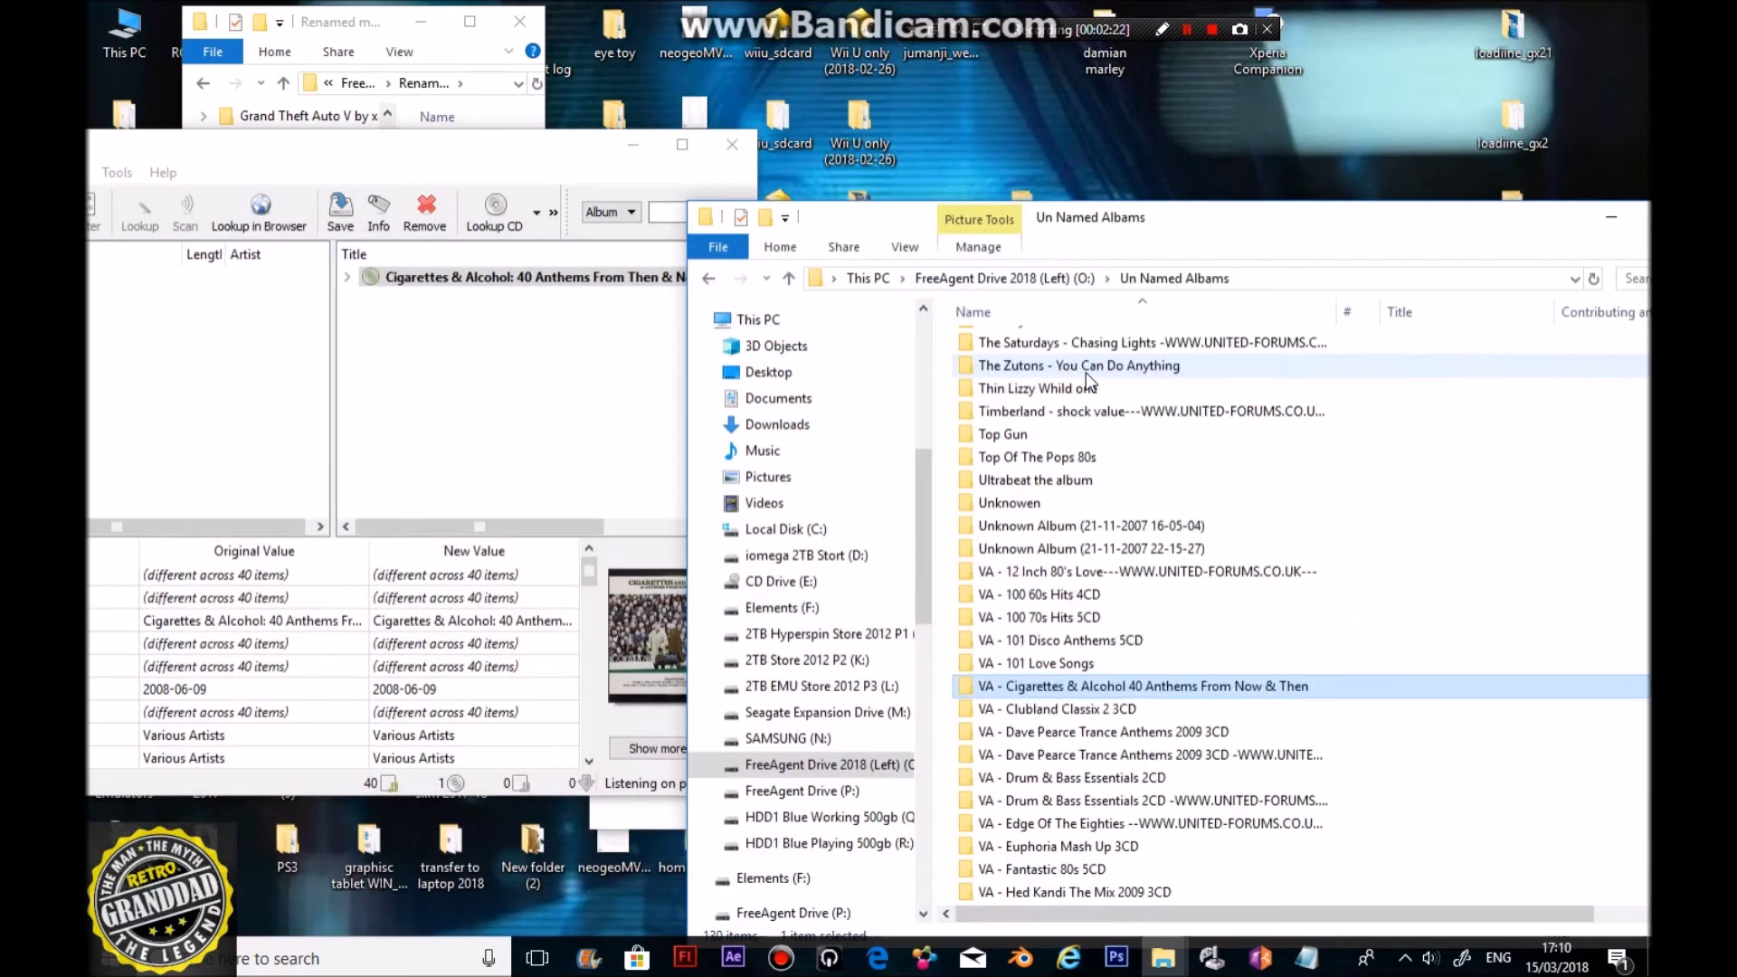
double_click(1059, 709)
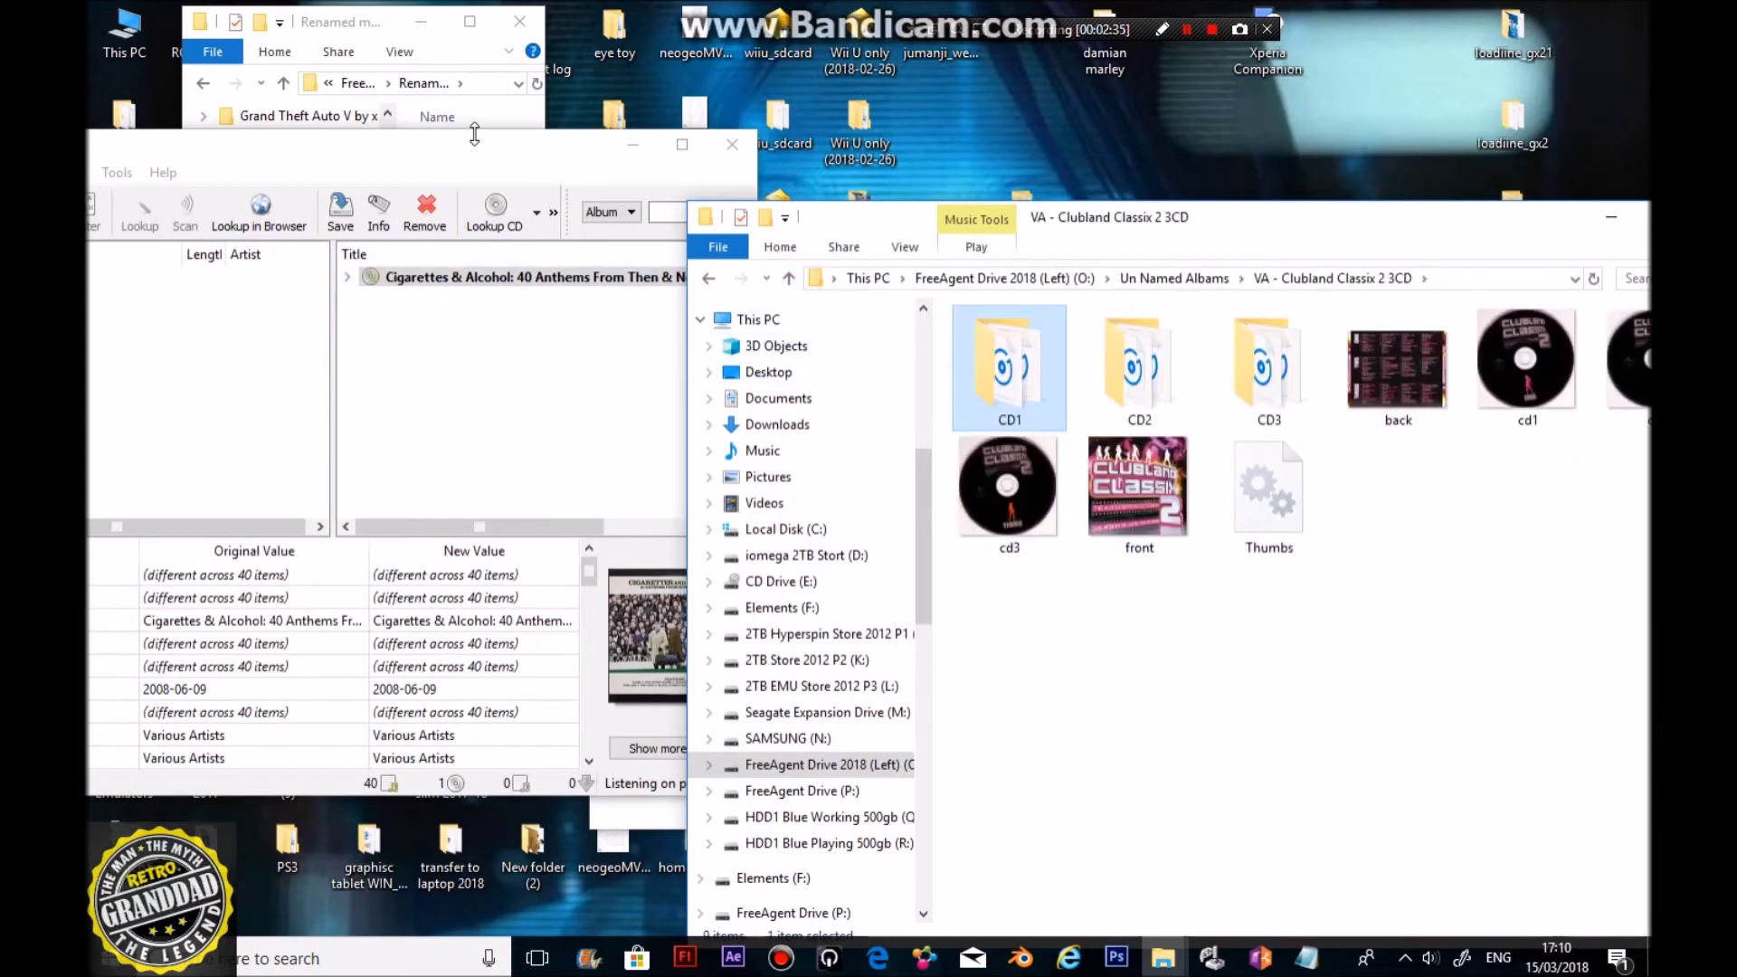
Step: Remove the Cigarettes & Alcohol album from Picard and move its window clear of the screen edge
drag(468, 160, 587, 170)
click(502, 288)
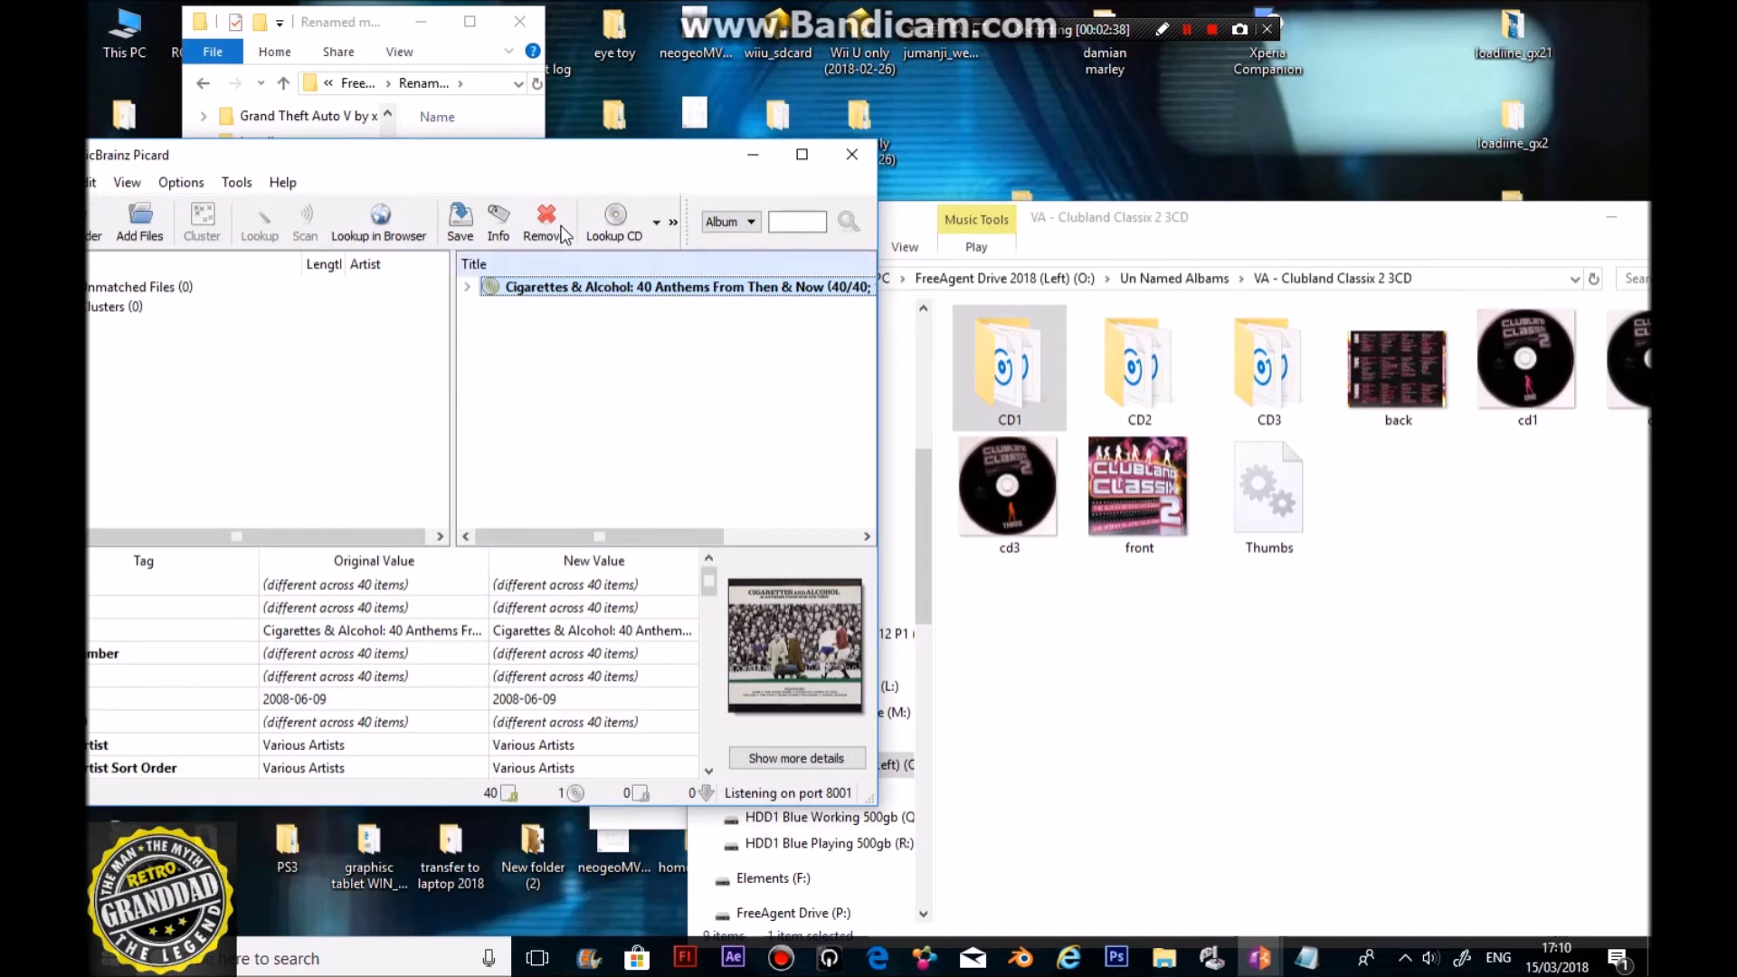
click(548, 222)
drag(329, 161, 686, 247)
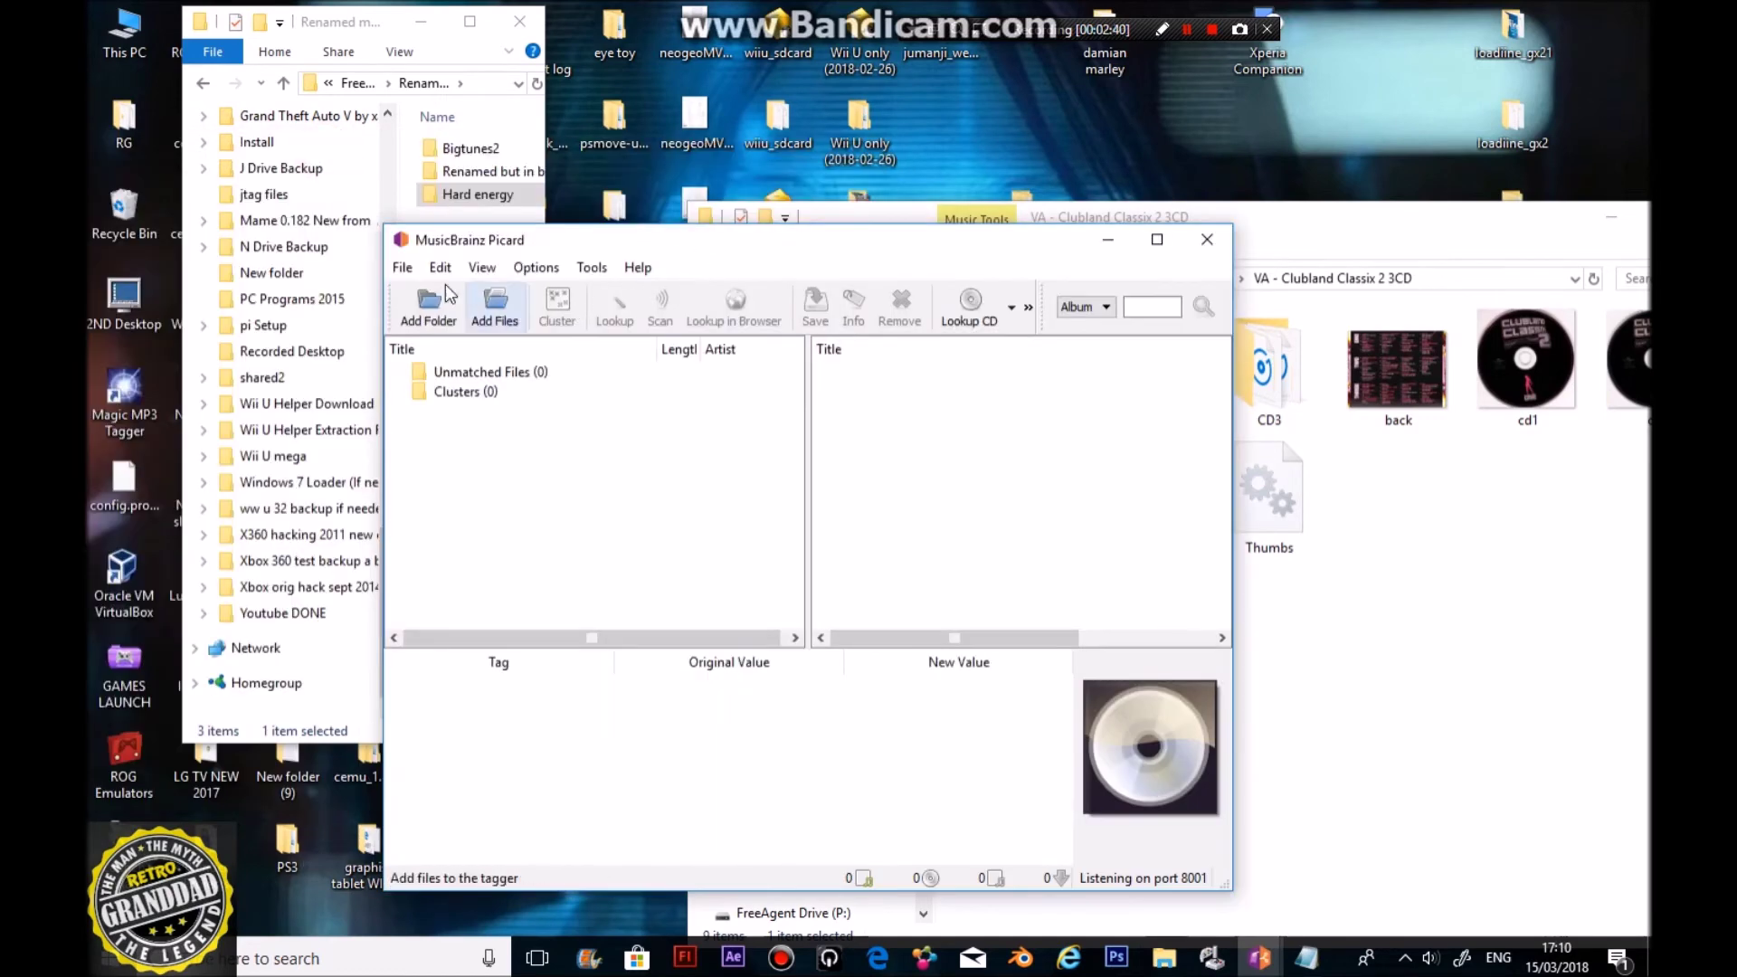
Step: Add the VA - Clubland Classix 2 3CD folder from Un Named Albams to Picard
click(428, 296)
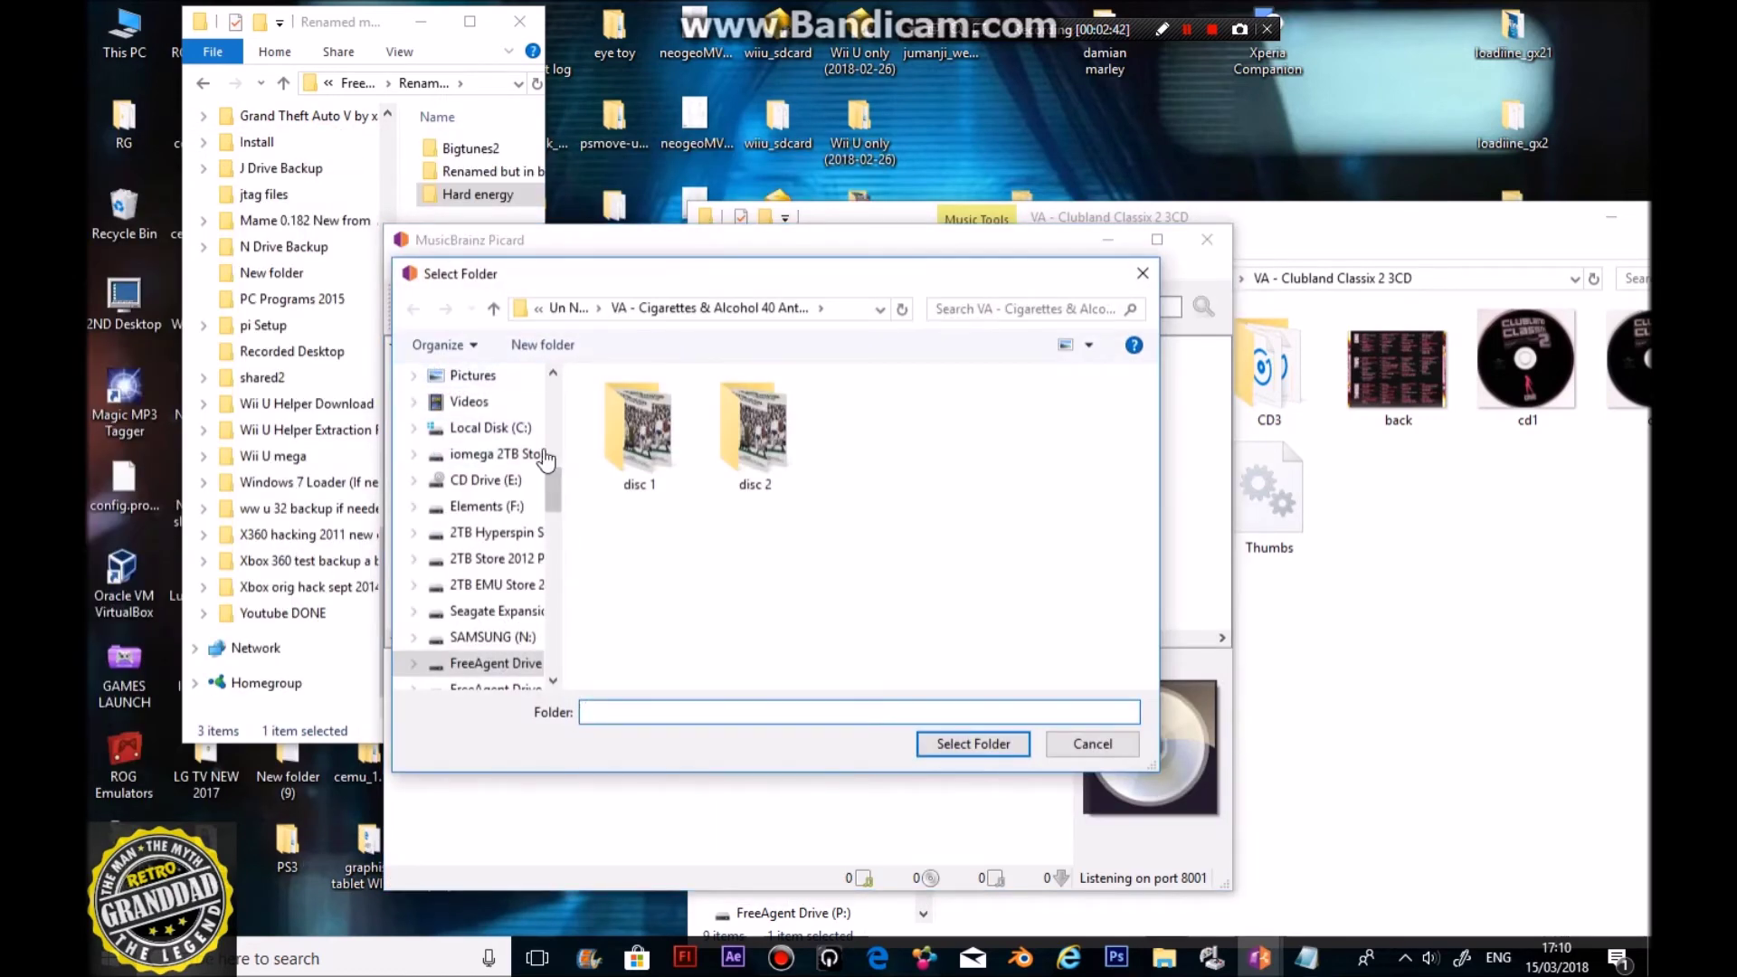
click(494, 308)
click(493, 309)
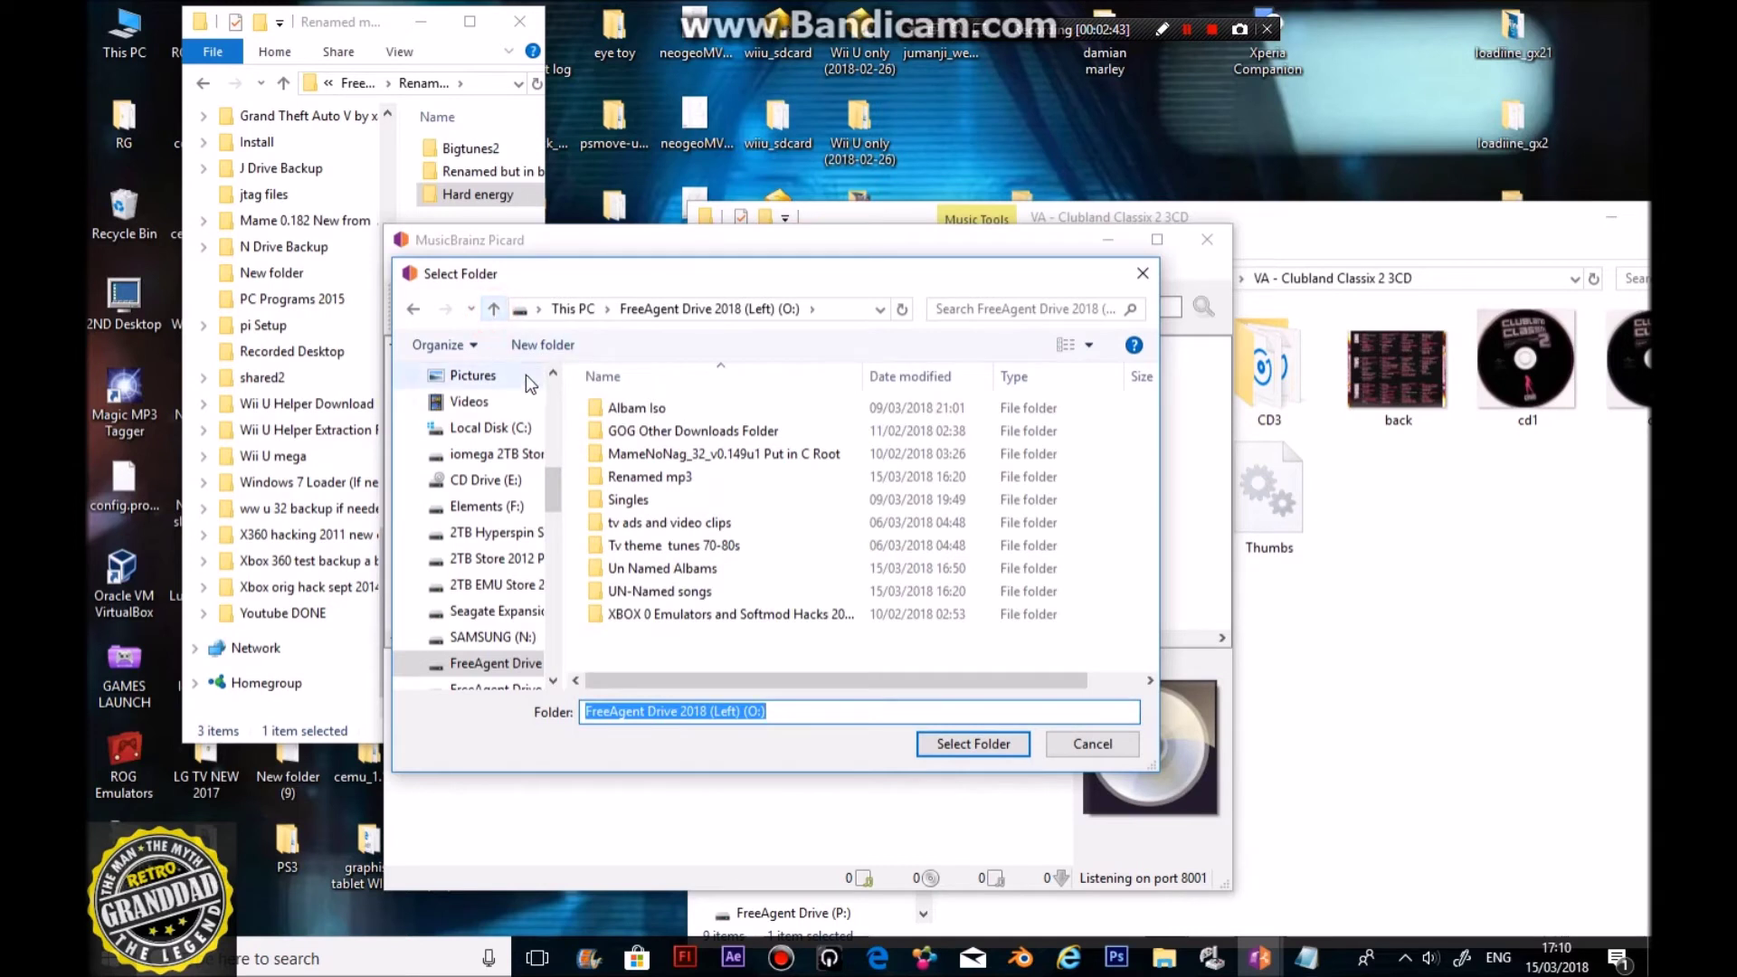
key(alt+Left)
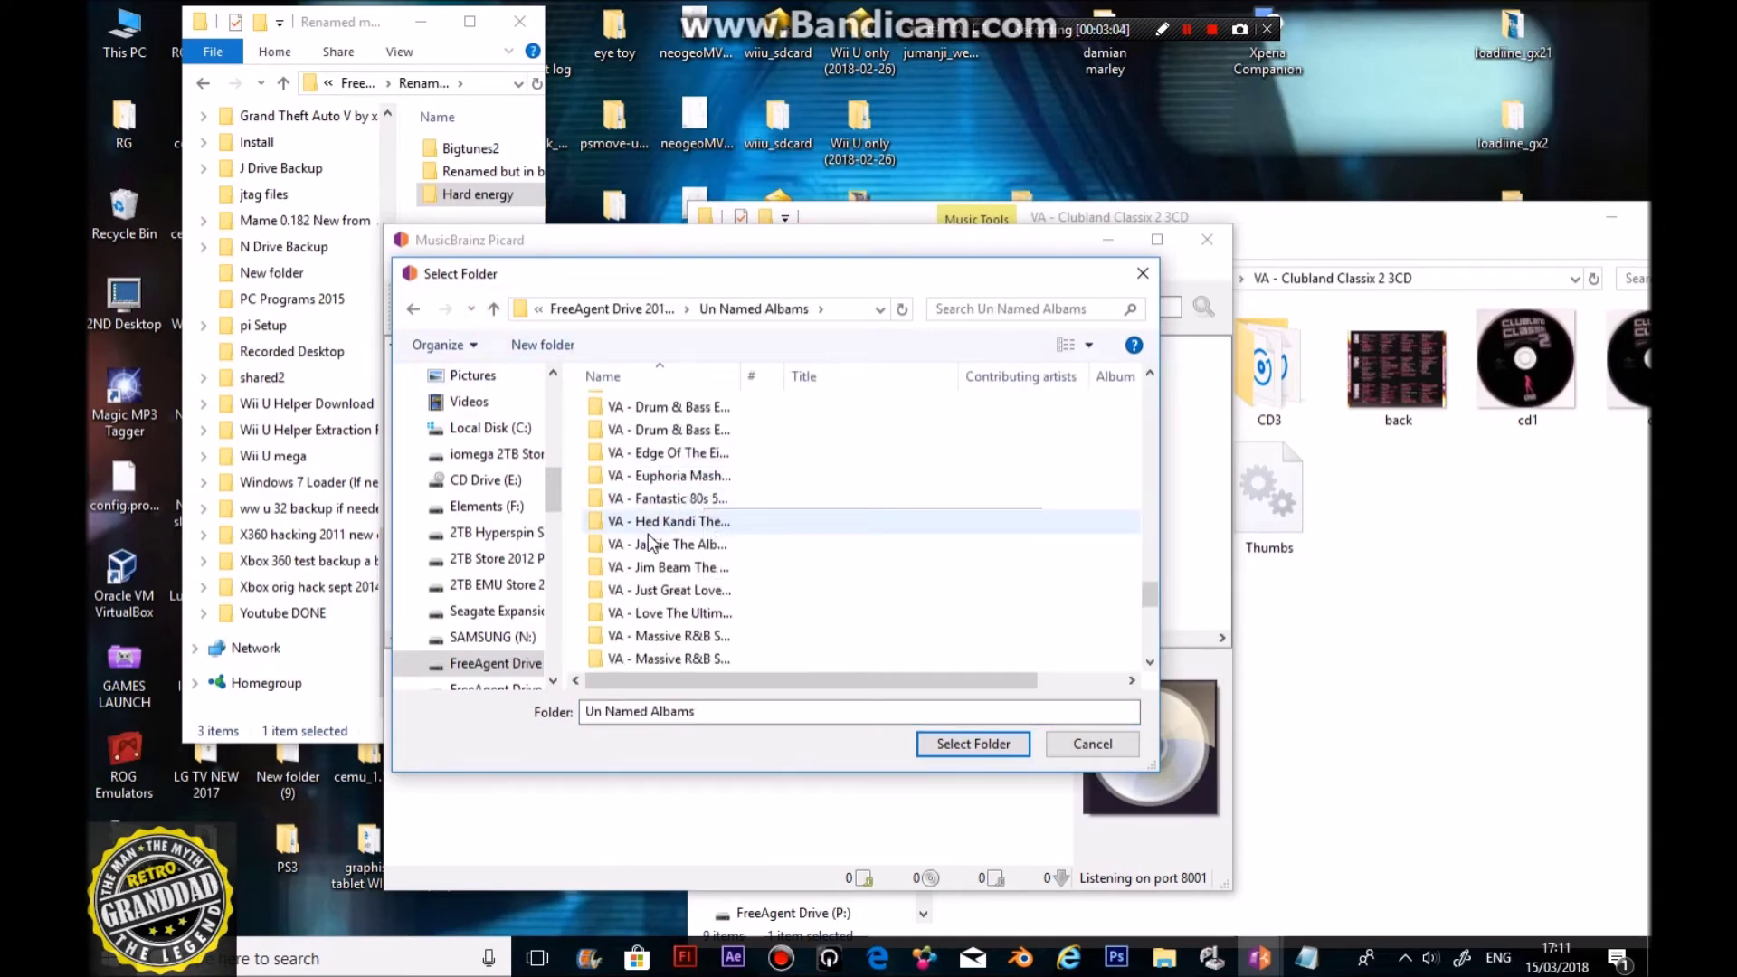
scroll(661, 499, up, 2)
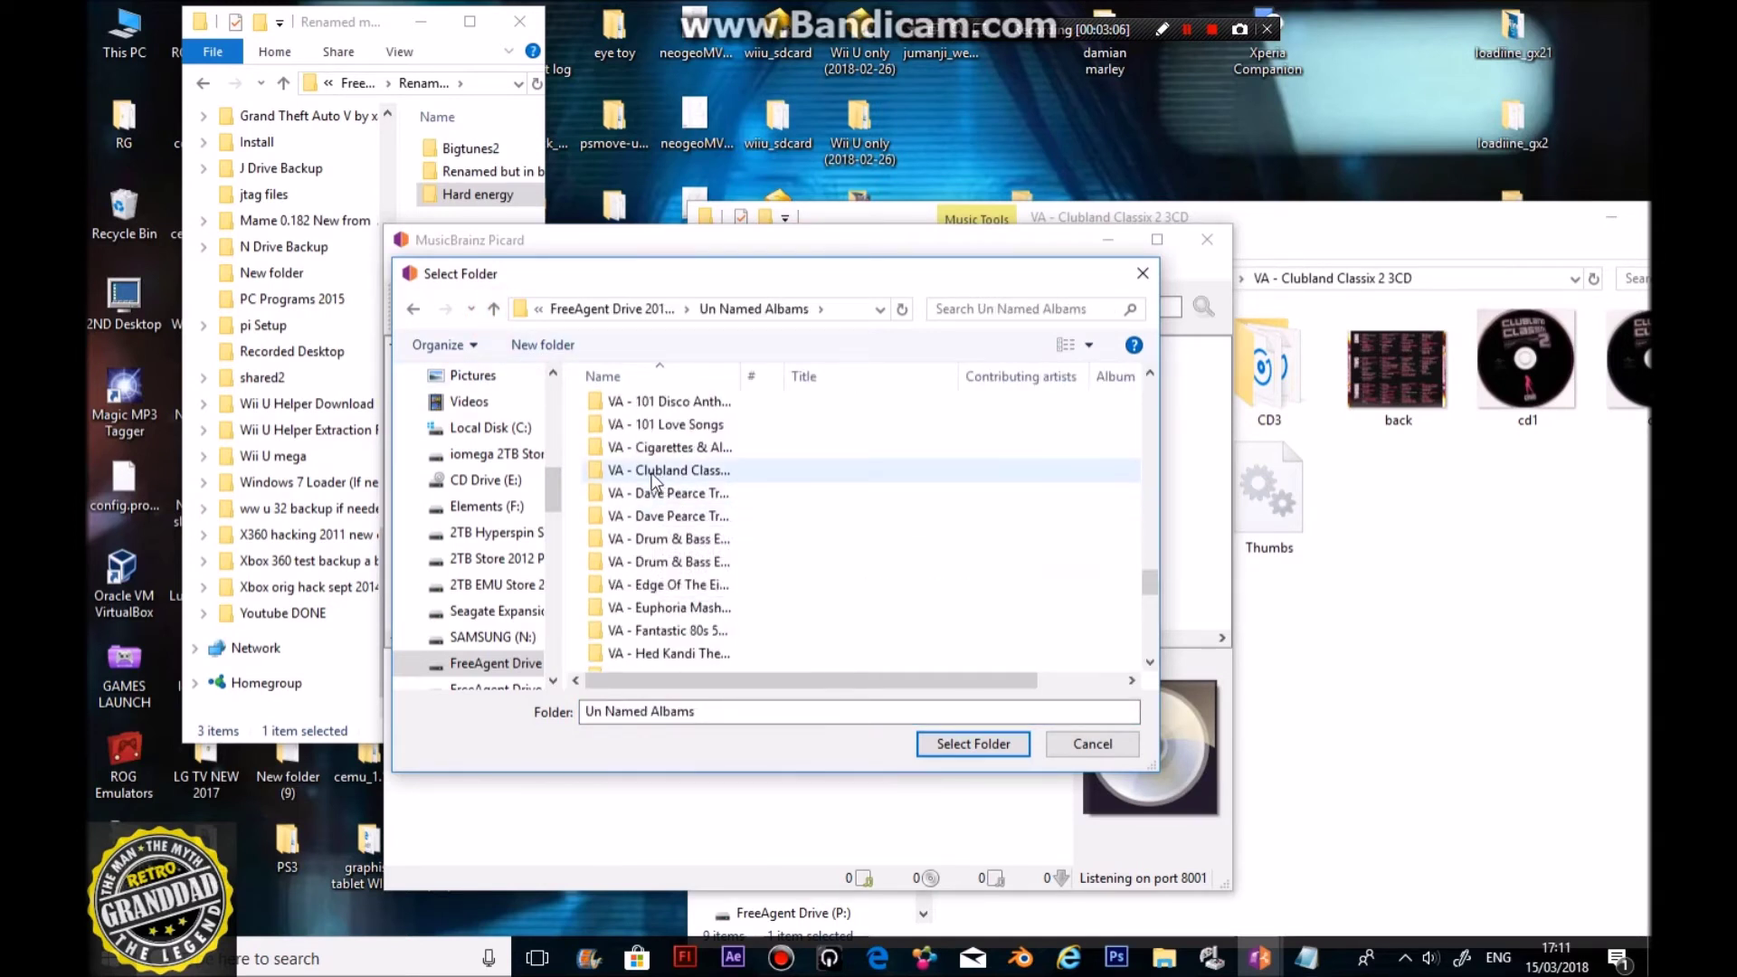
click(659, 471)
click(964, 744)
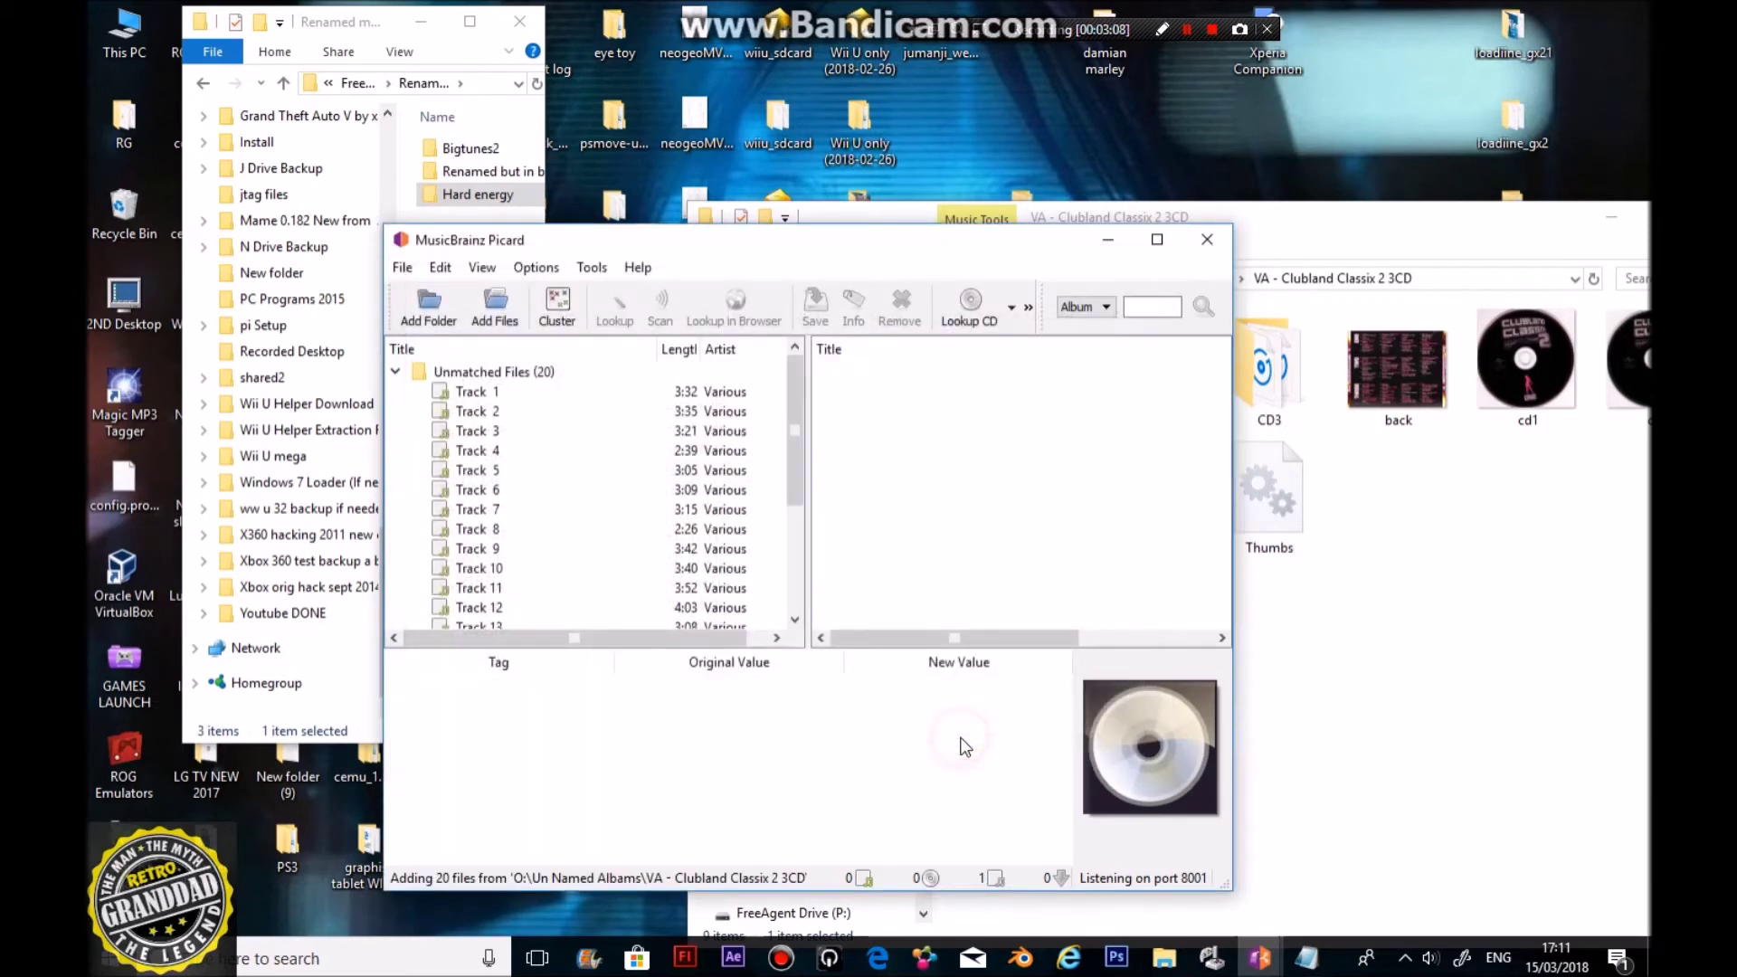
Step: Select all the unmatched Clubland Classix 2 tracks from the three discs and scan them to identify the album
scroll(638, 552, down, 15)
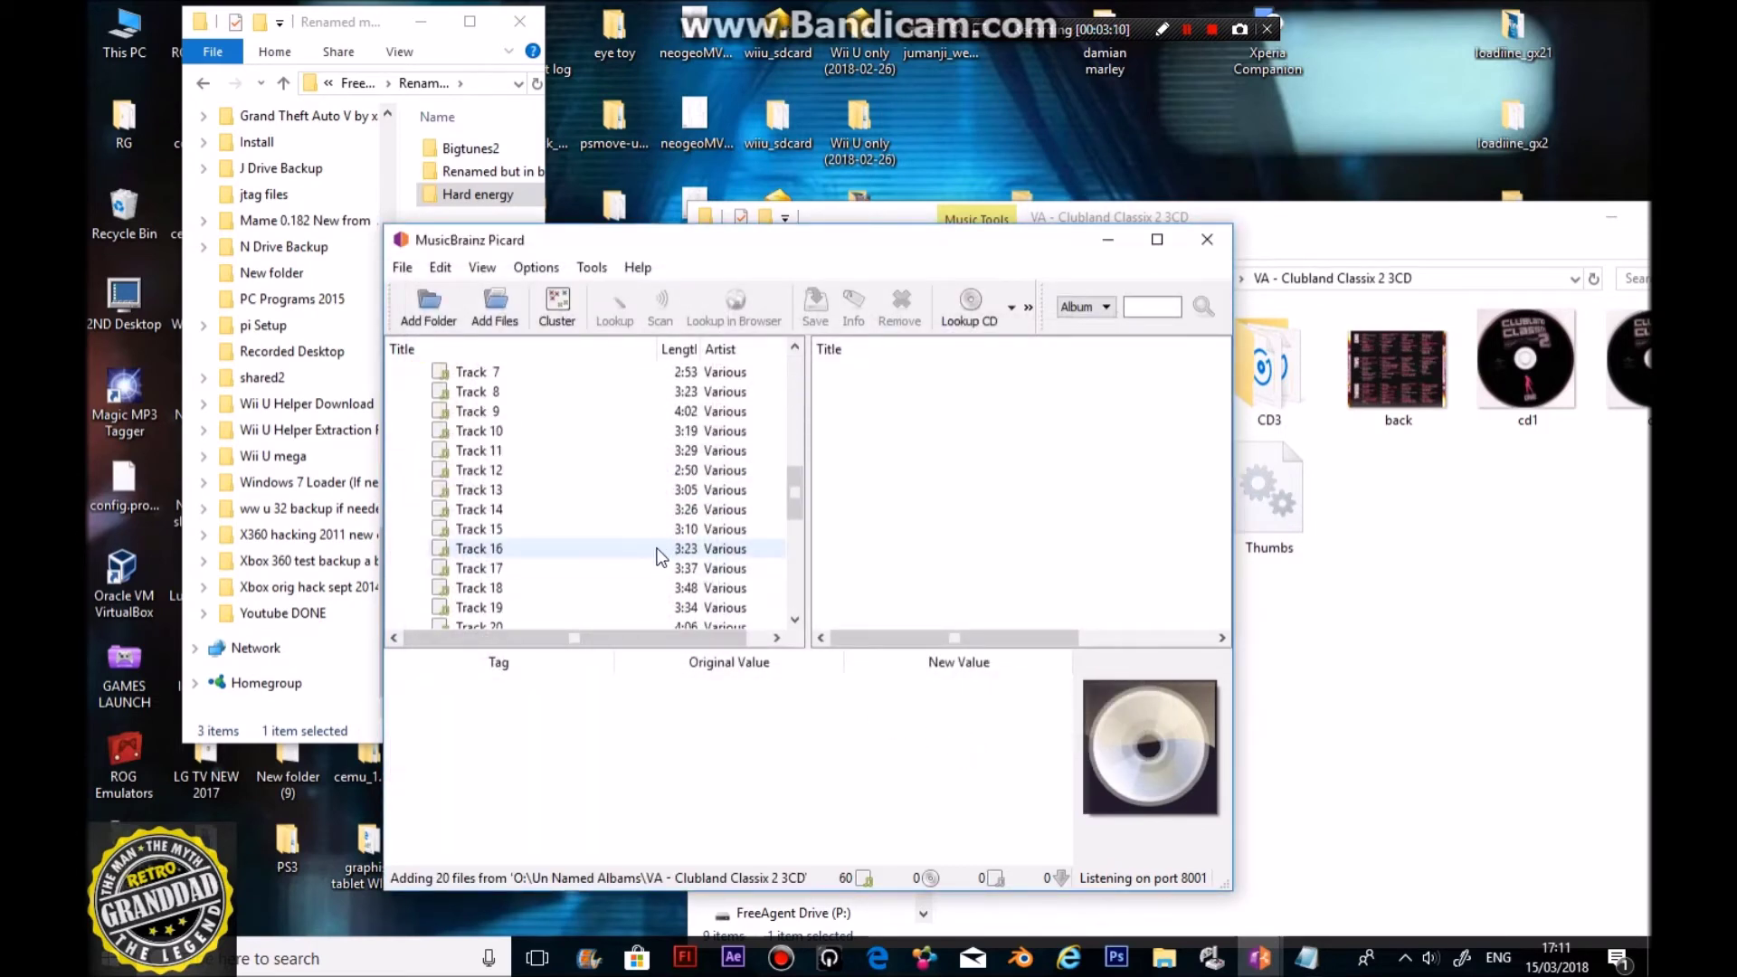
scroll(679, 543, up, 13)
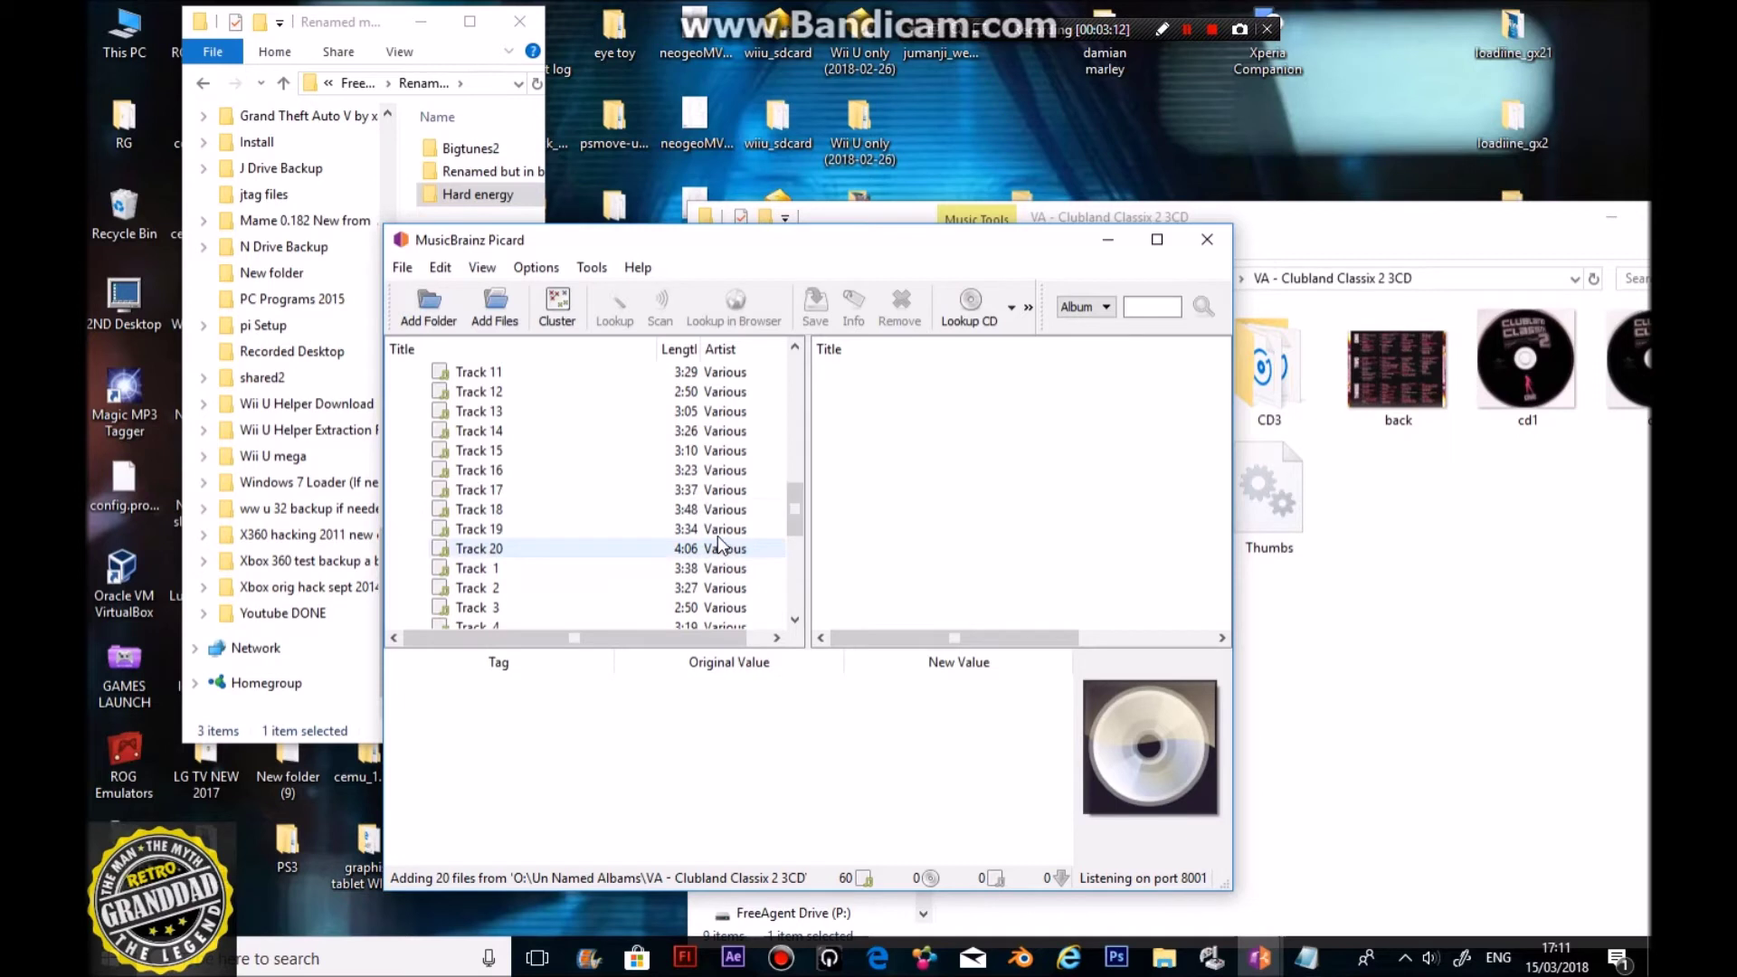
scroll(633, 426, up, 2)
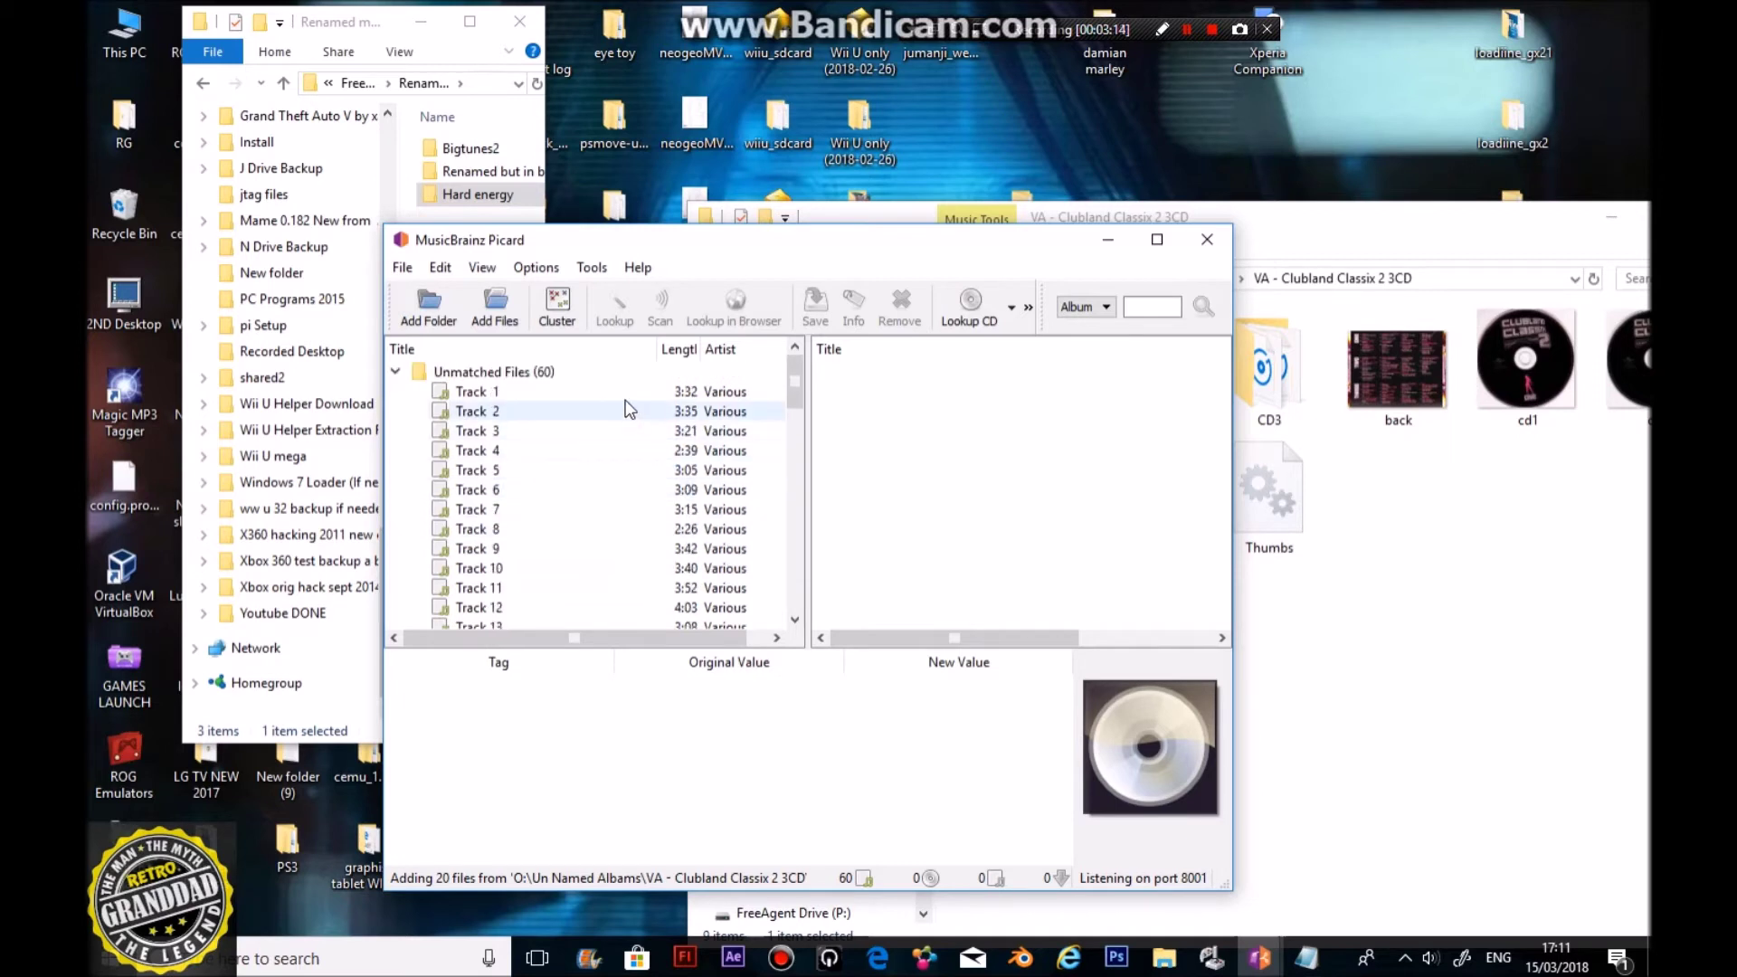
click(614, 393)
scroll(637, 481, down, 4)
scroll(637, 481, down, 13)
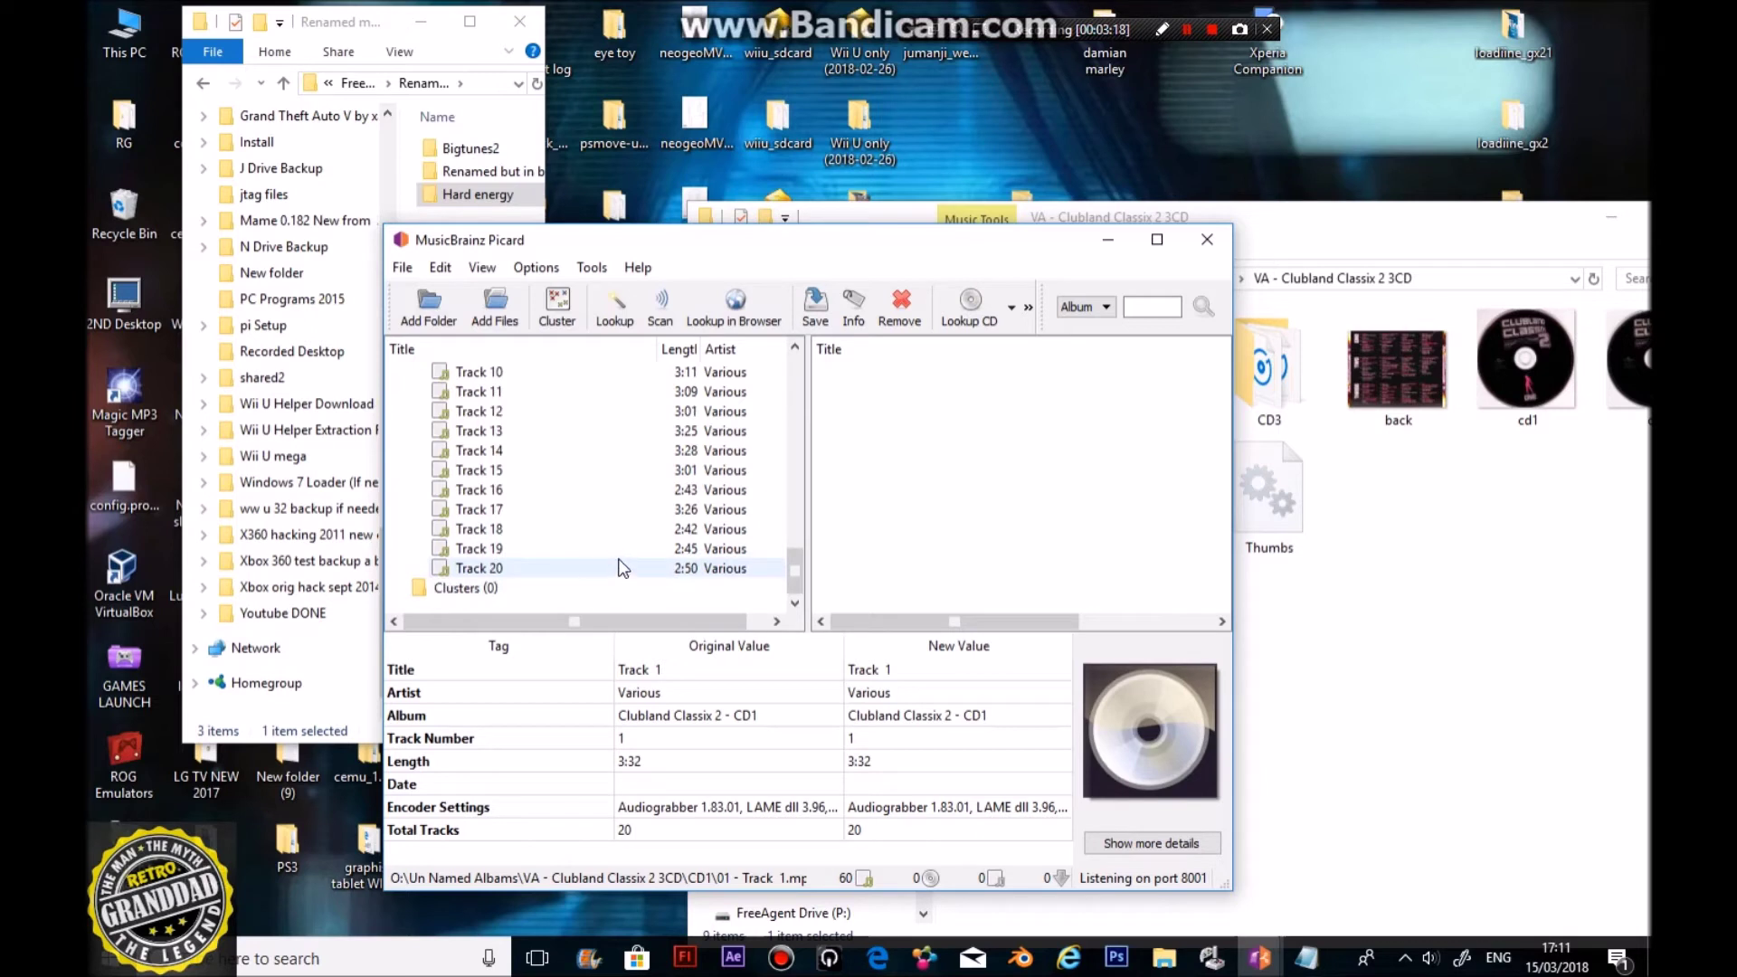
shift+click(618, 560)
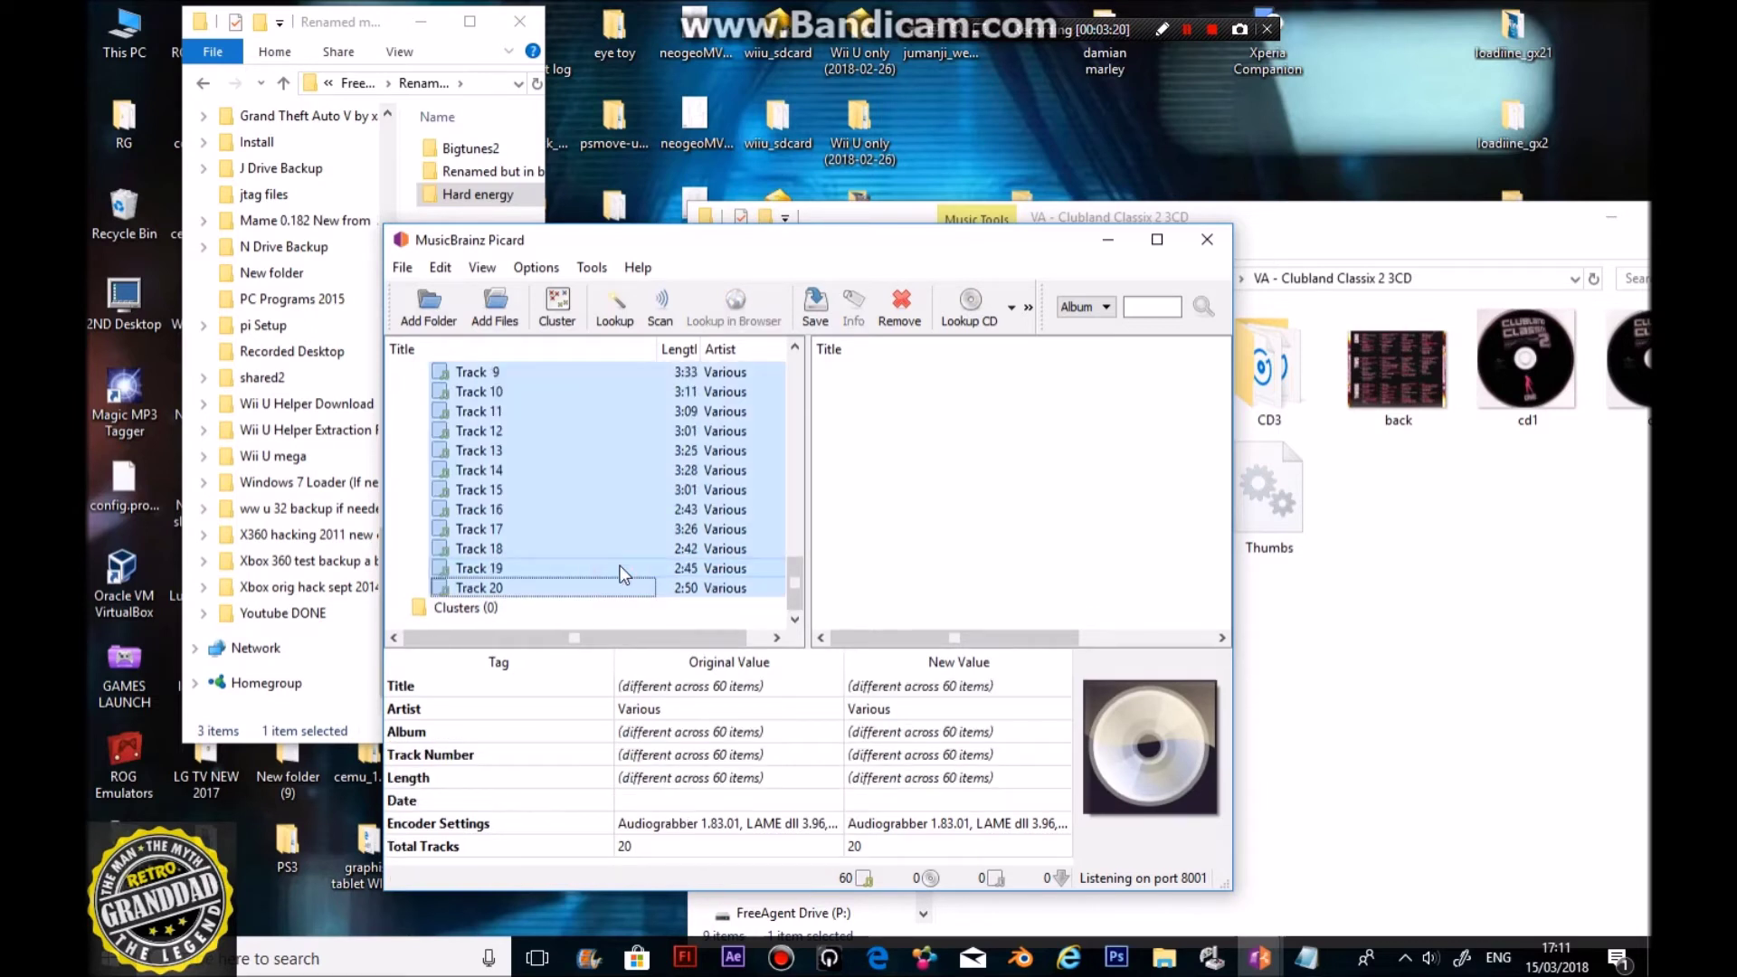
scroll(620, 579, up, 4)
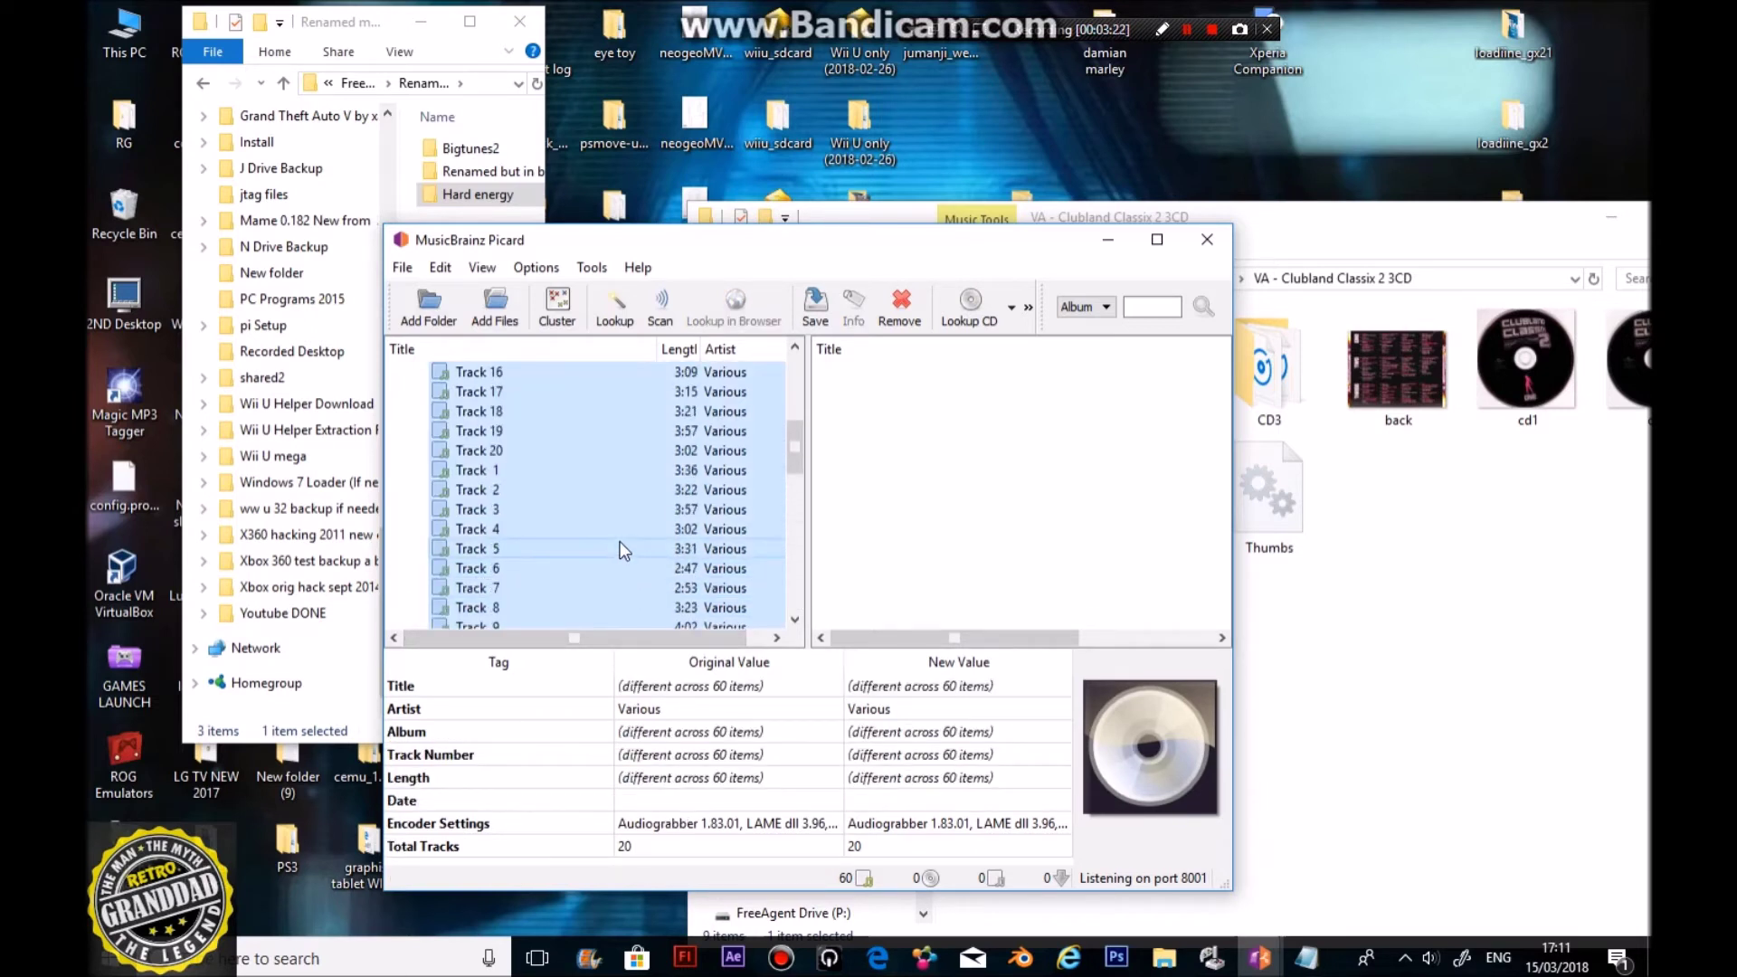
click(664, 306)
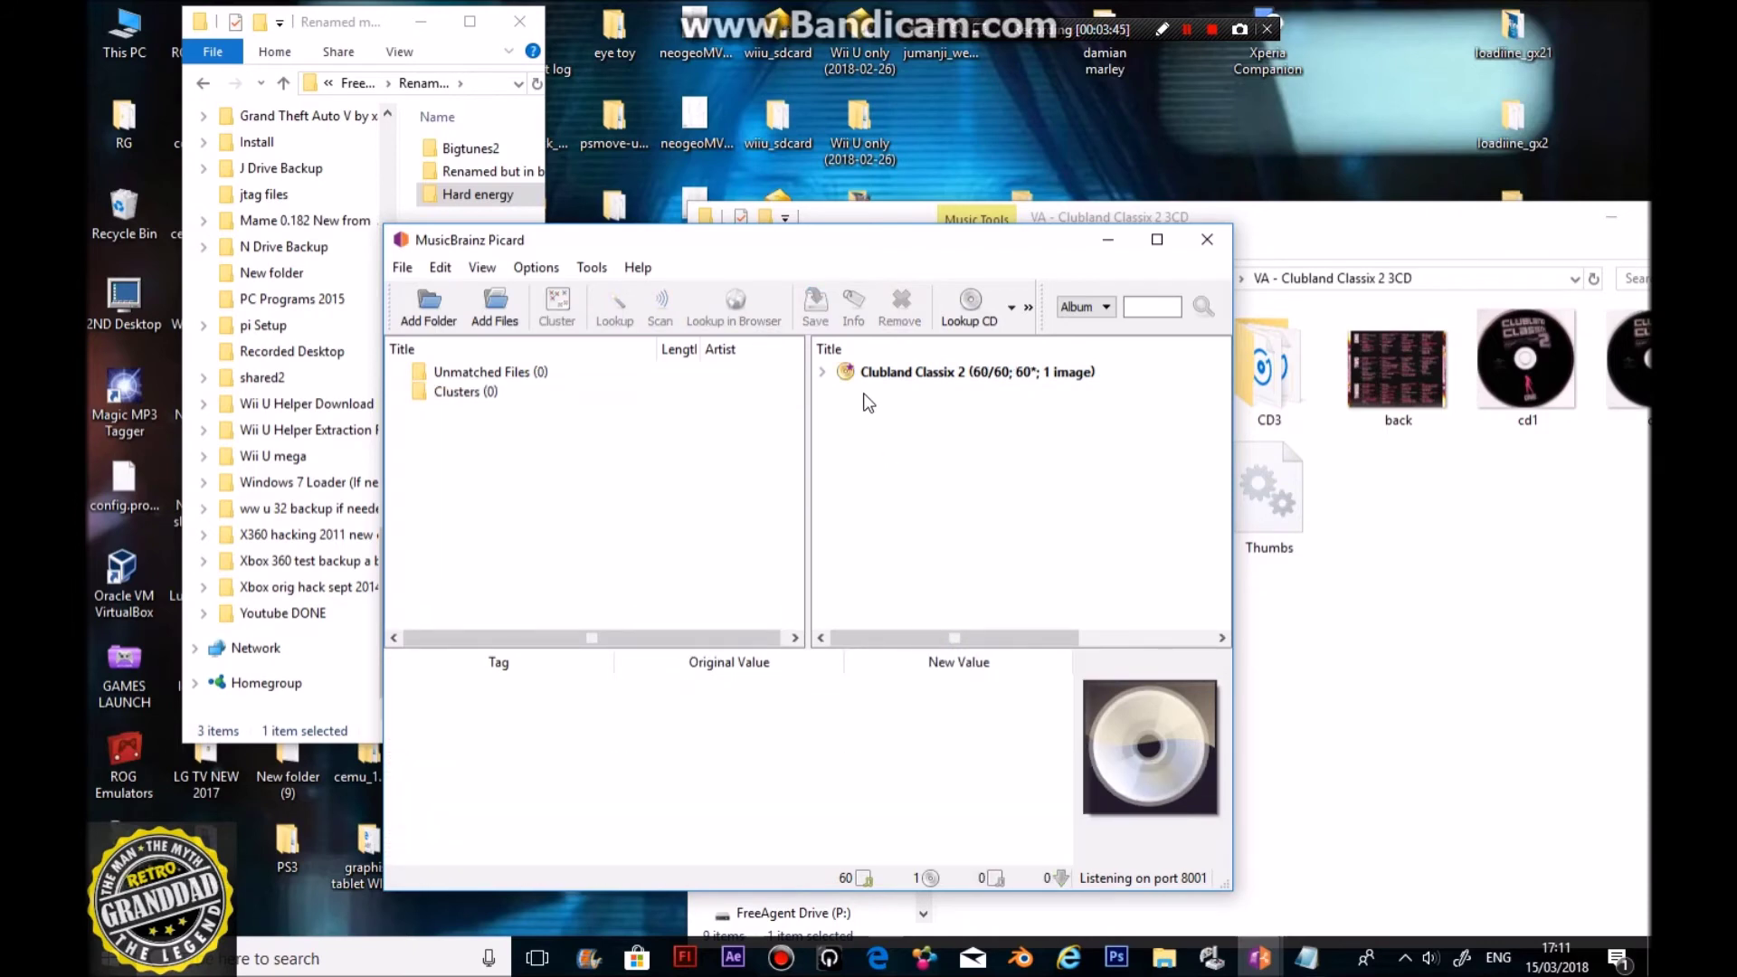
Step: Move the Picard window off the Explorer window and open the Clubland Classix 2 CD1 folder to show its files
click(913, 244)
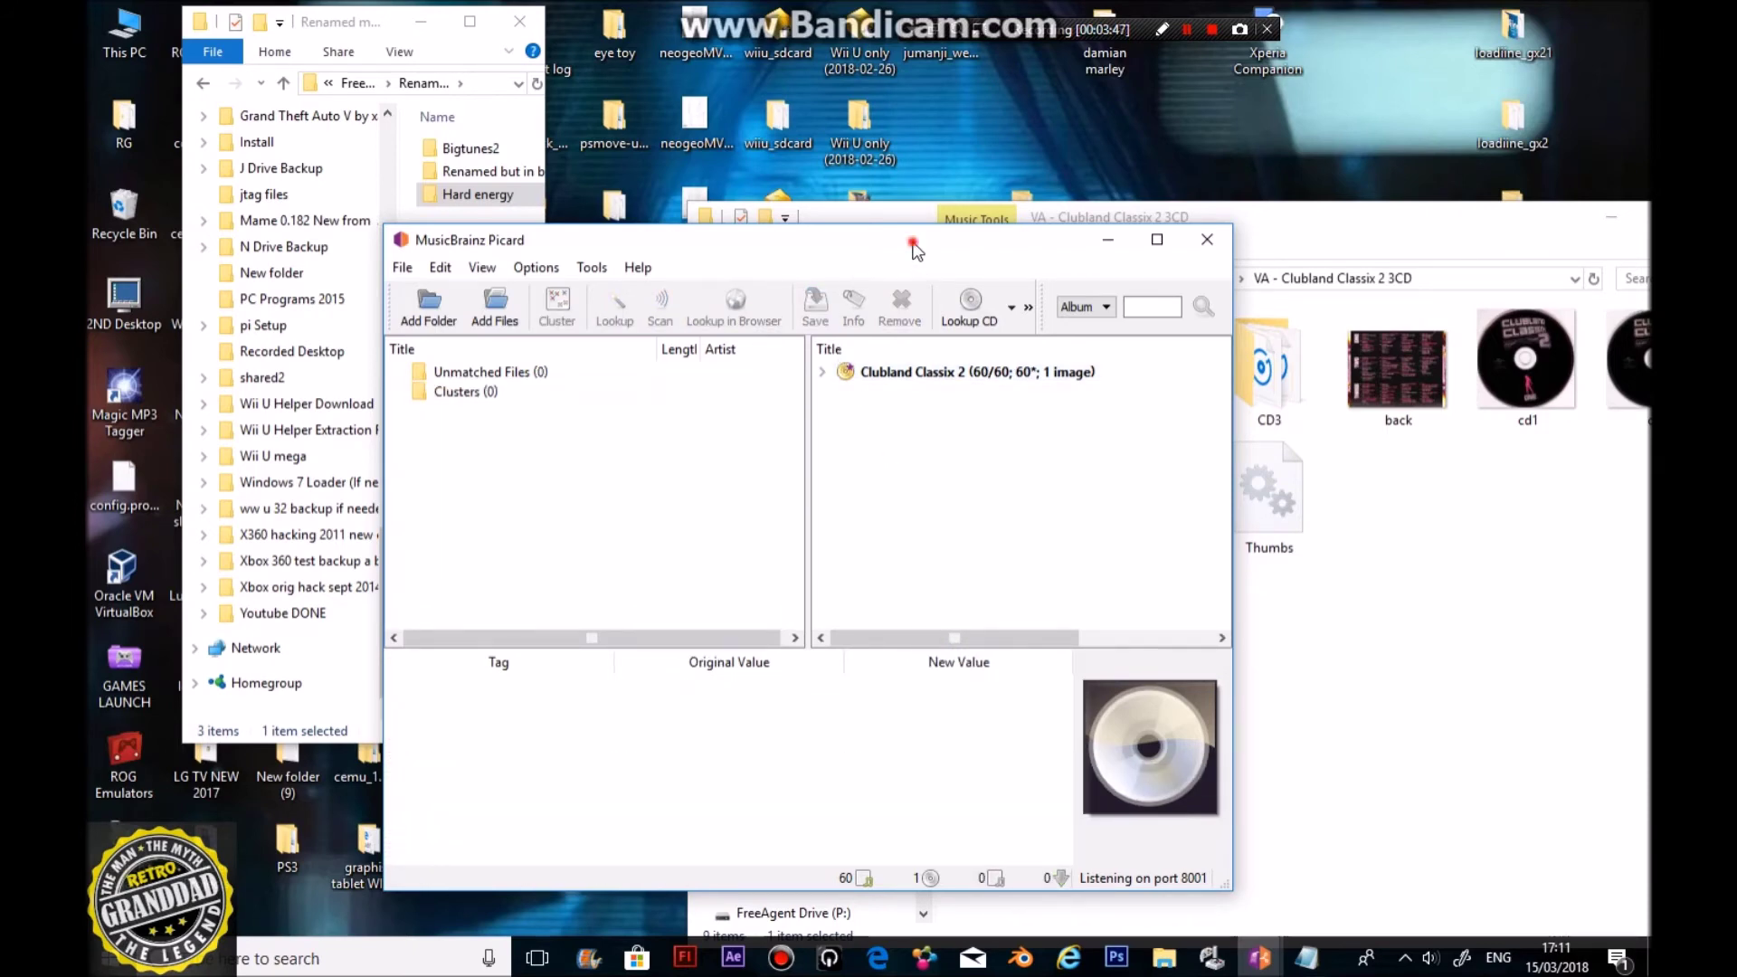
drag(916, 252, 559, 274)
double_click(1018, 362)
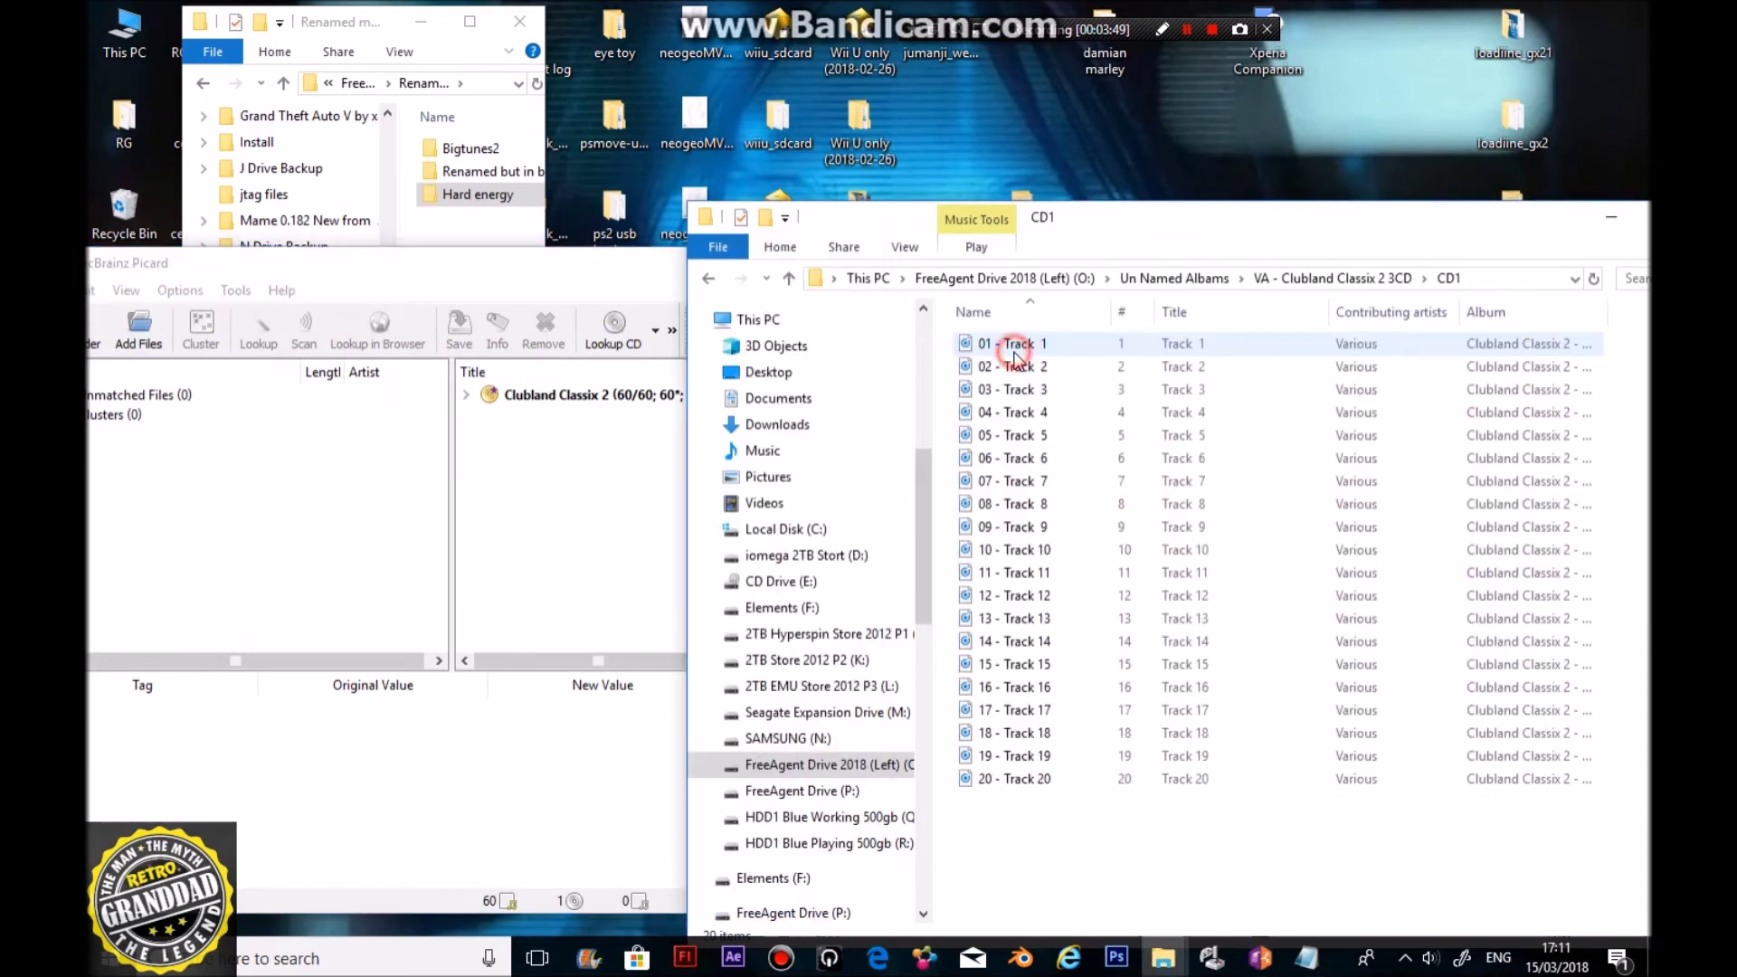
Step: Expand the matched Clubland Classix 2 album, review its identified tracks and save the whole album to its files
click(524, 270)
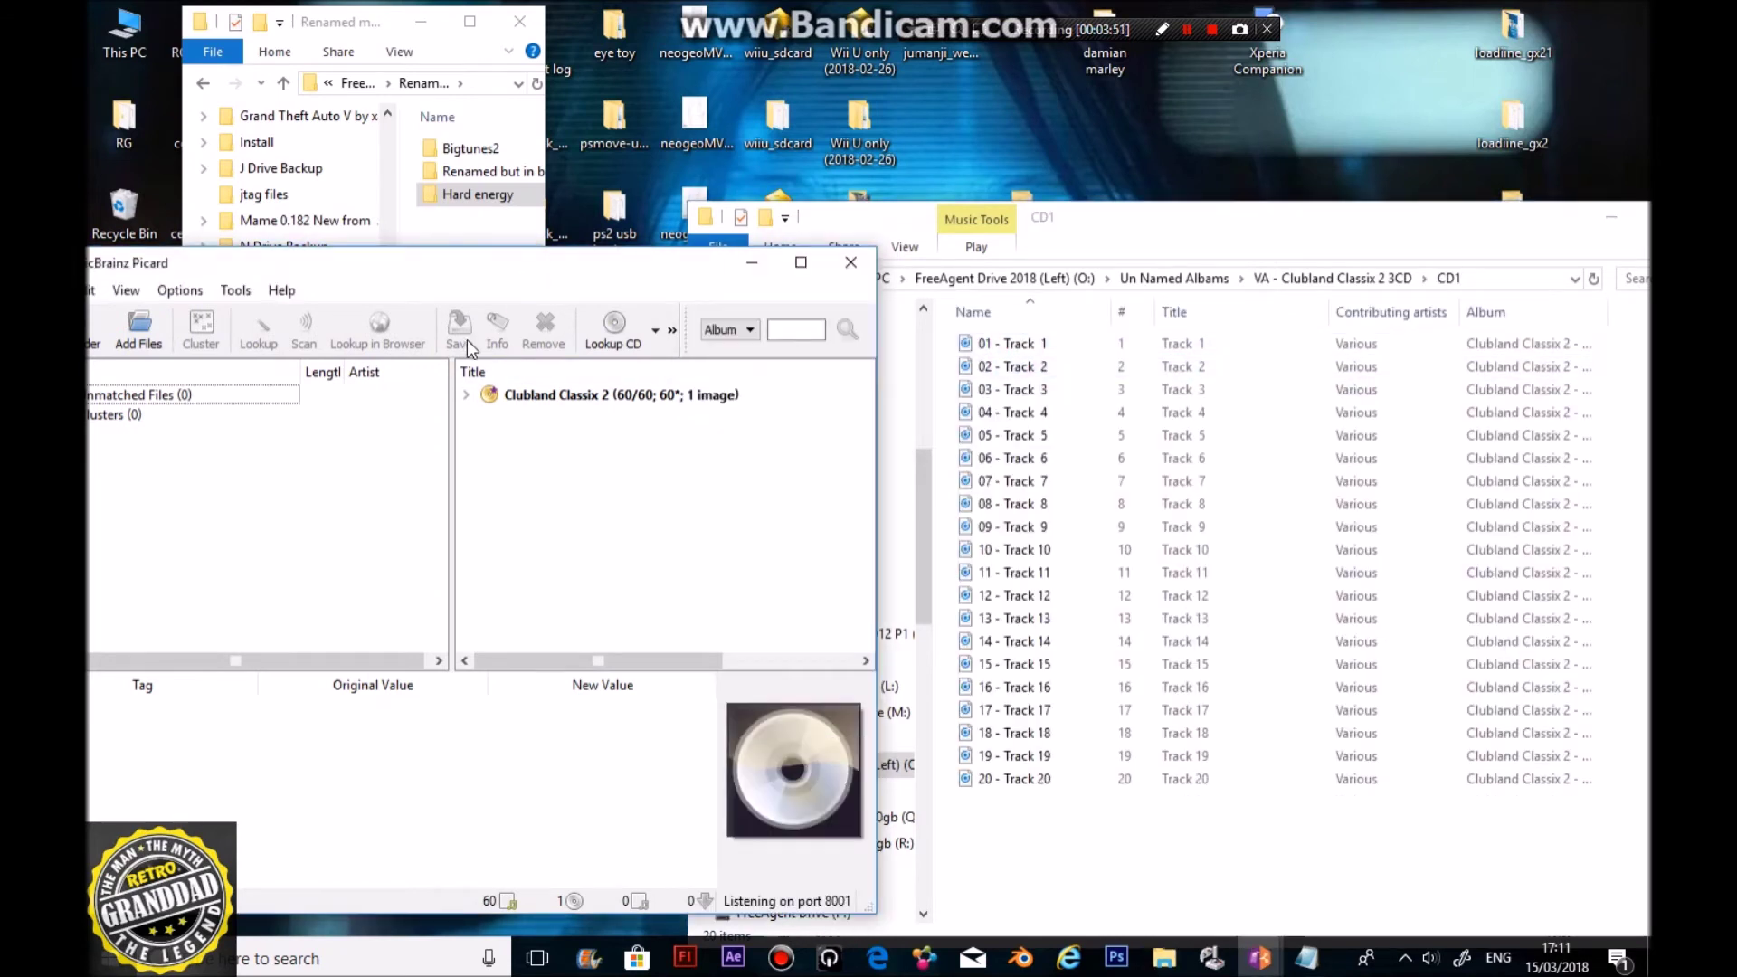
click(534, 398)
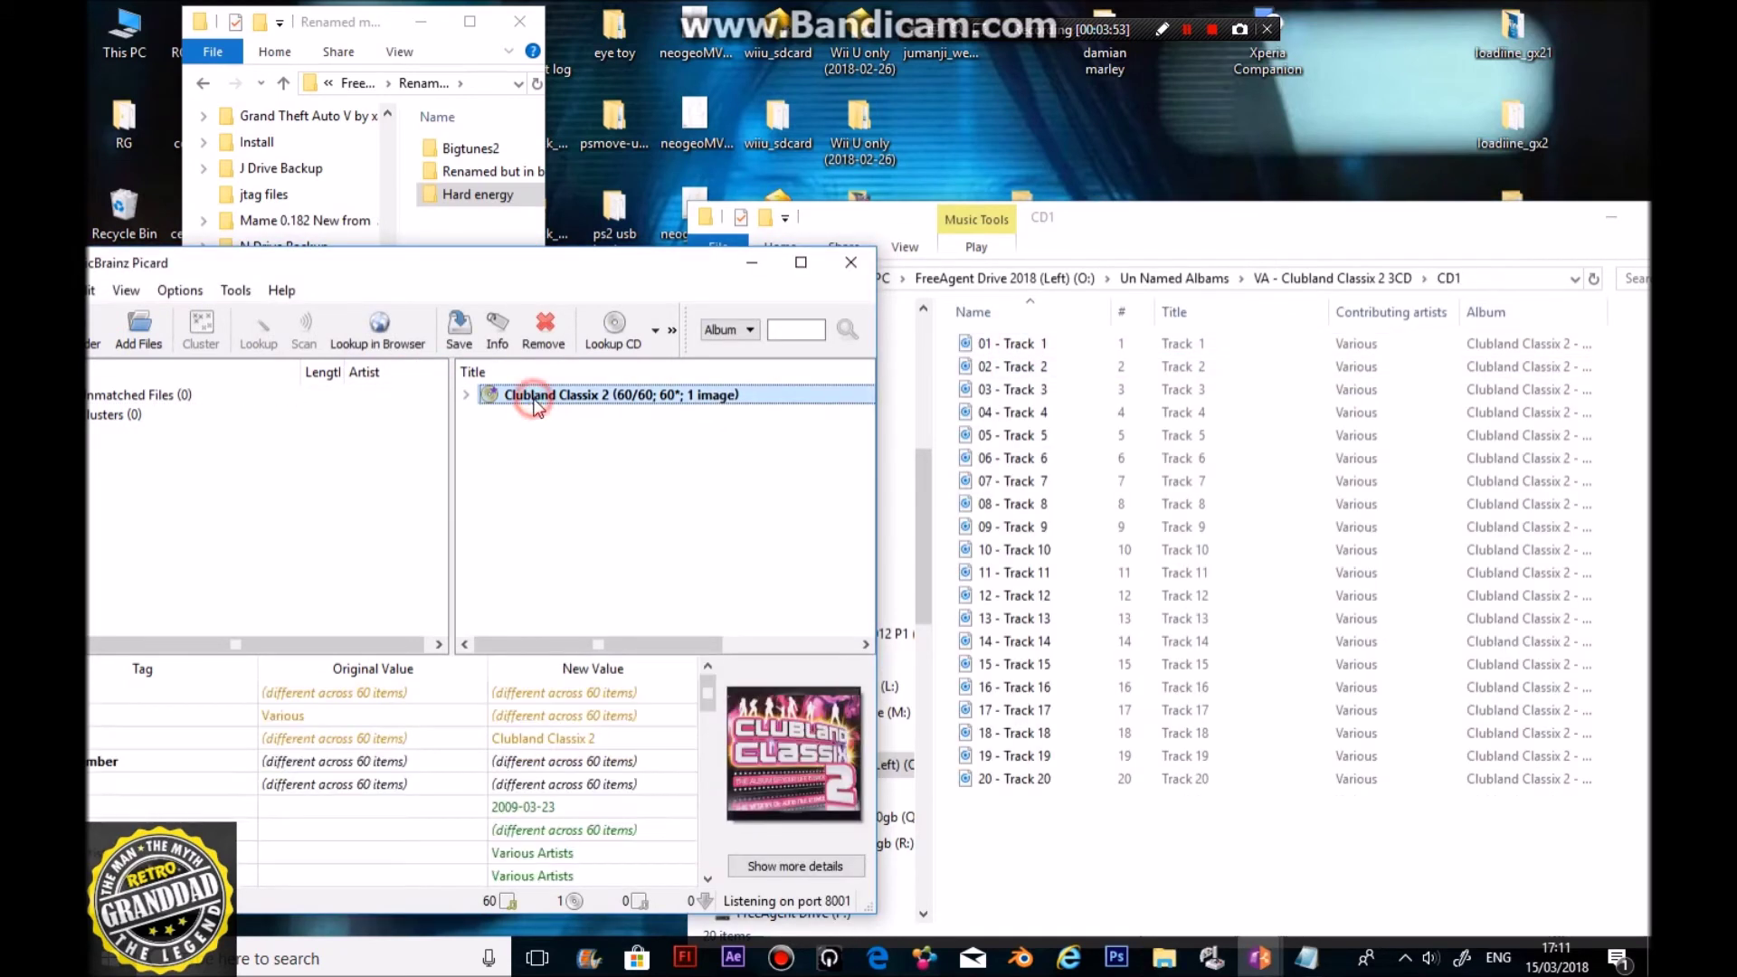
click(466, 398)
scroll(562, 518, down, 10)
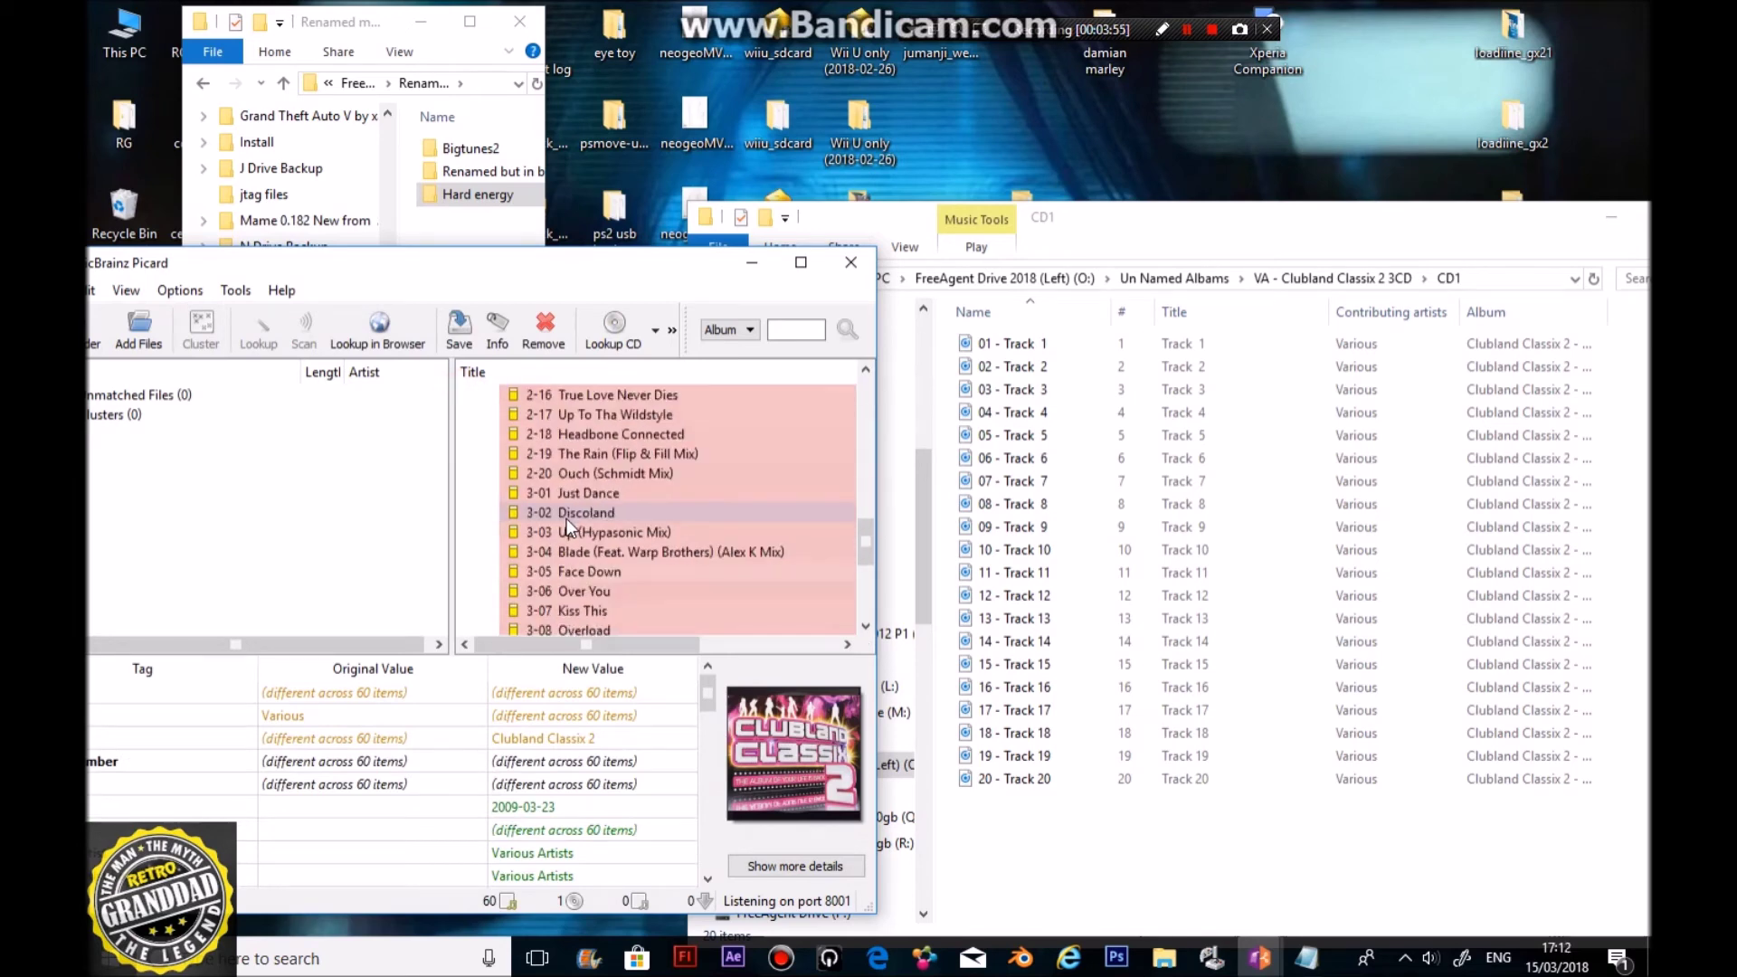
scroll(565, 519, down, 5)
scroll(563, 520, up, 14)
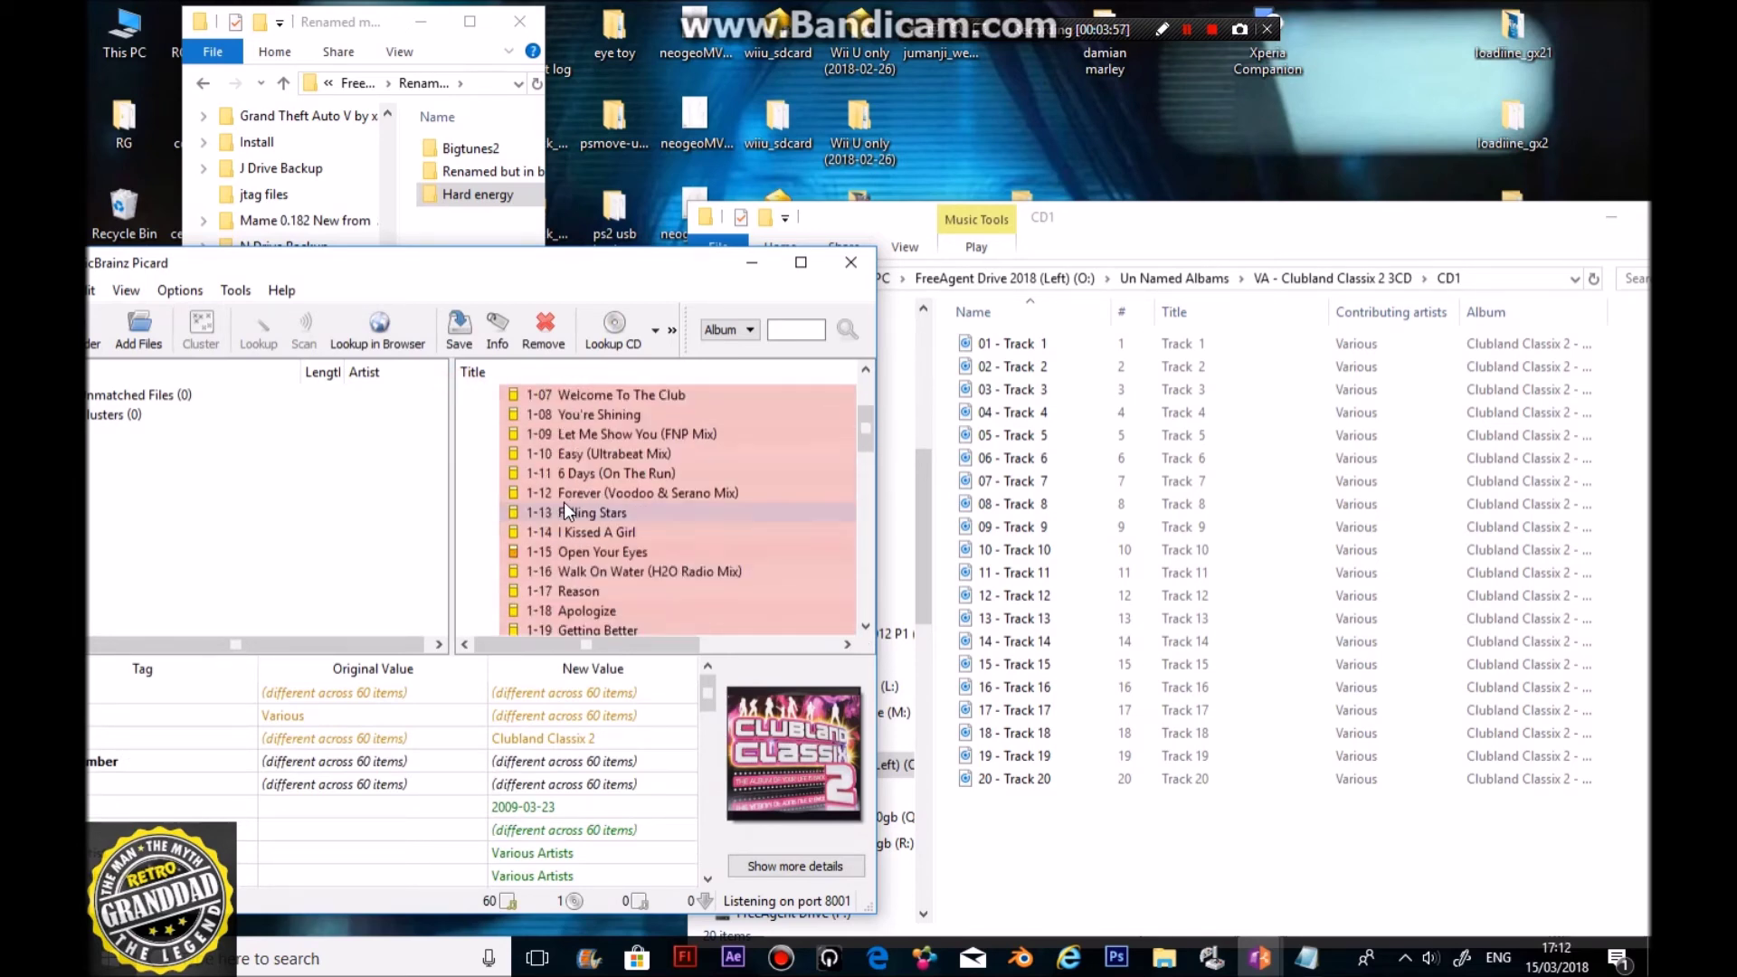
scroll(563, 502, up, 3)
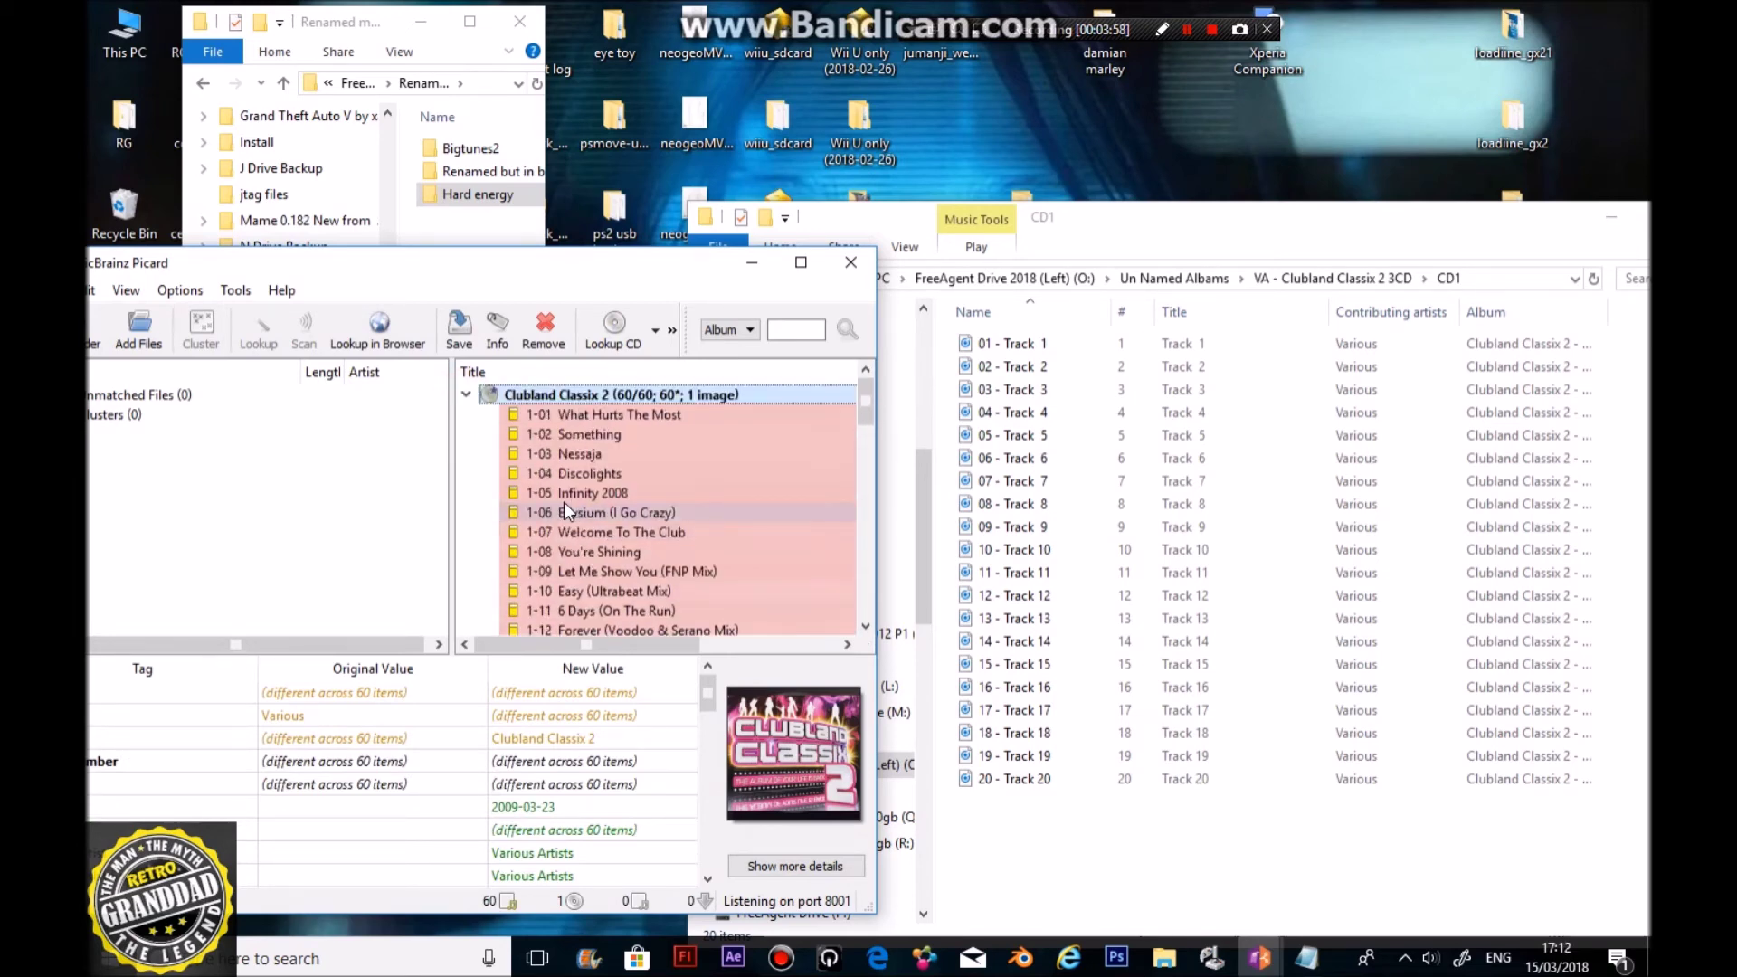
click(460, 342)
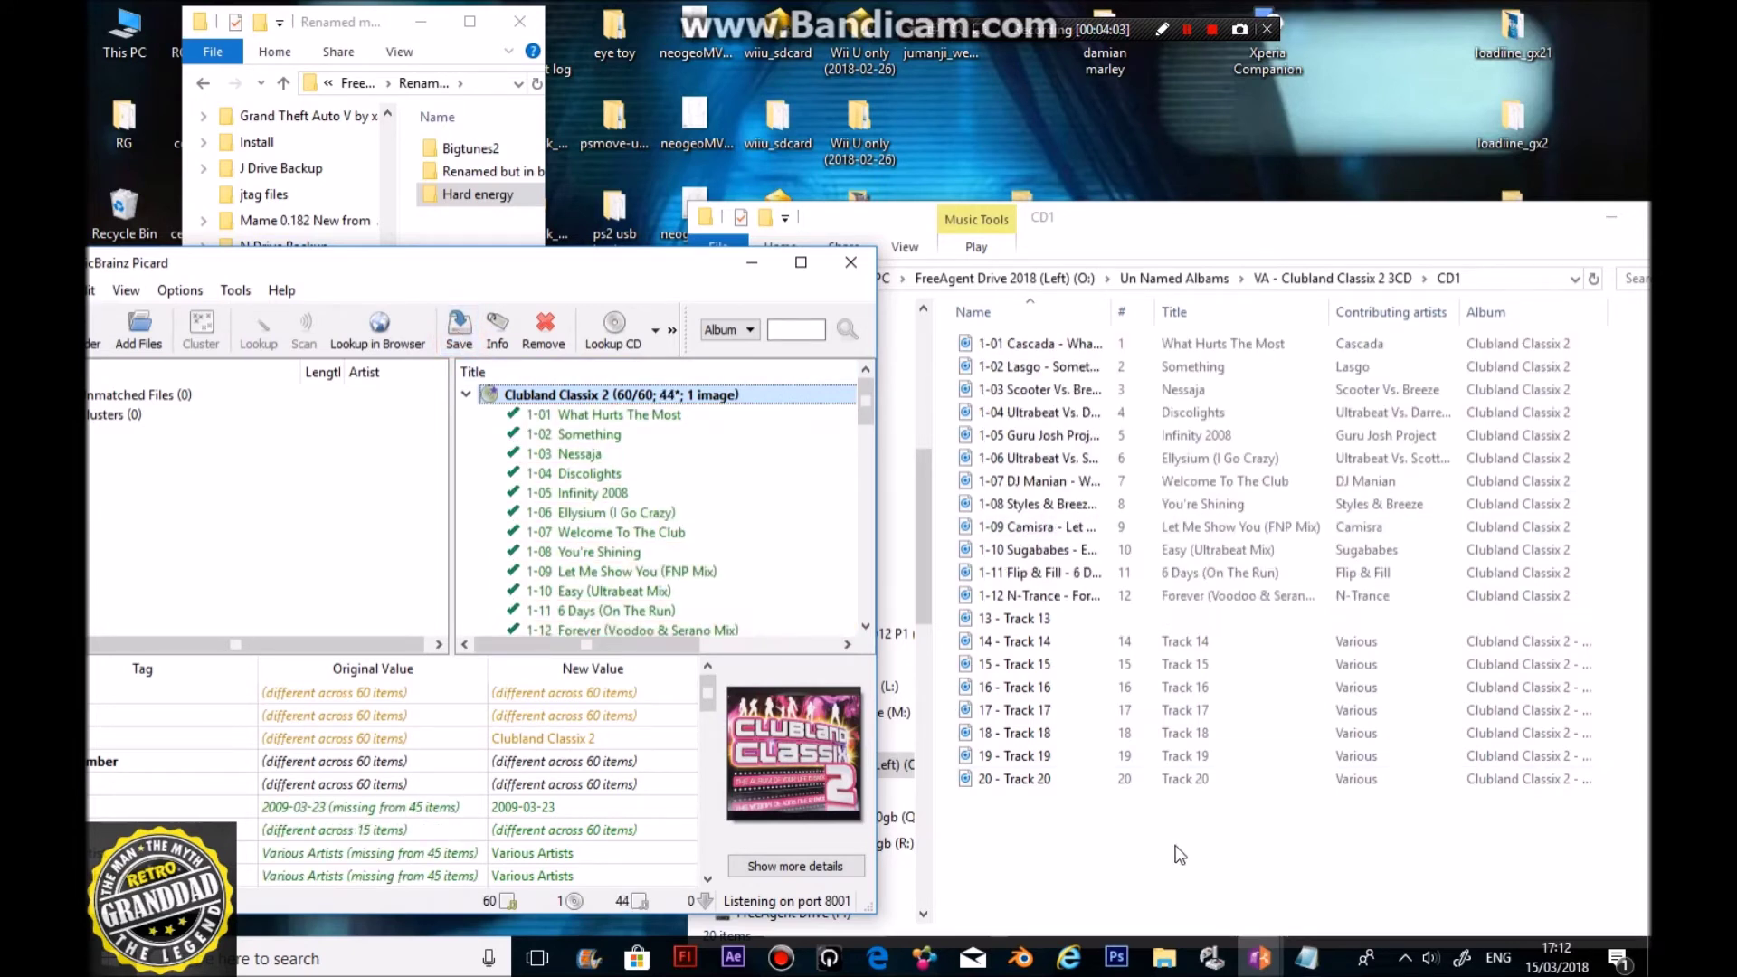
Step: Check the renamed files in the Clubland Classix 2 CD3 folder, and return to the Un Named Albams folder
click(883, 214)
click(788, 280)
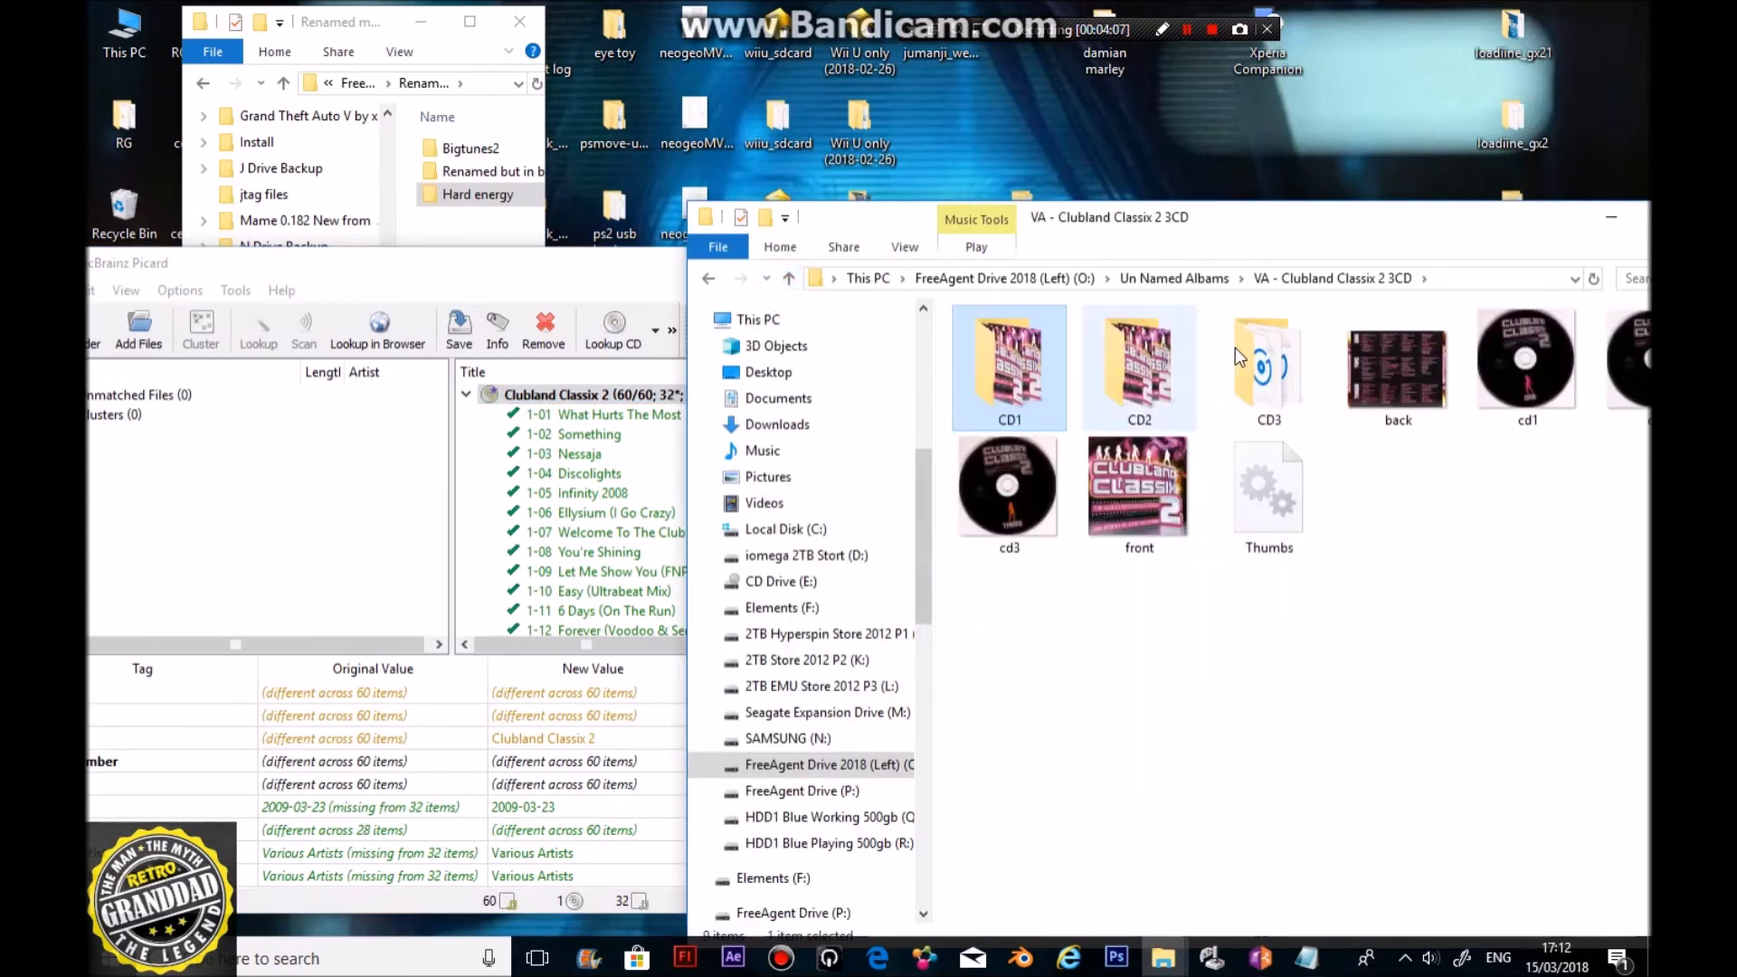
double_click(1280, 394)
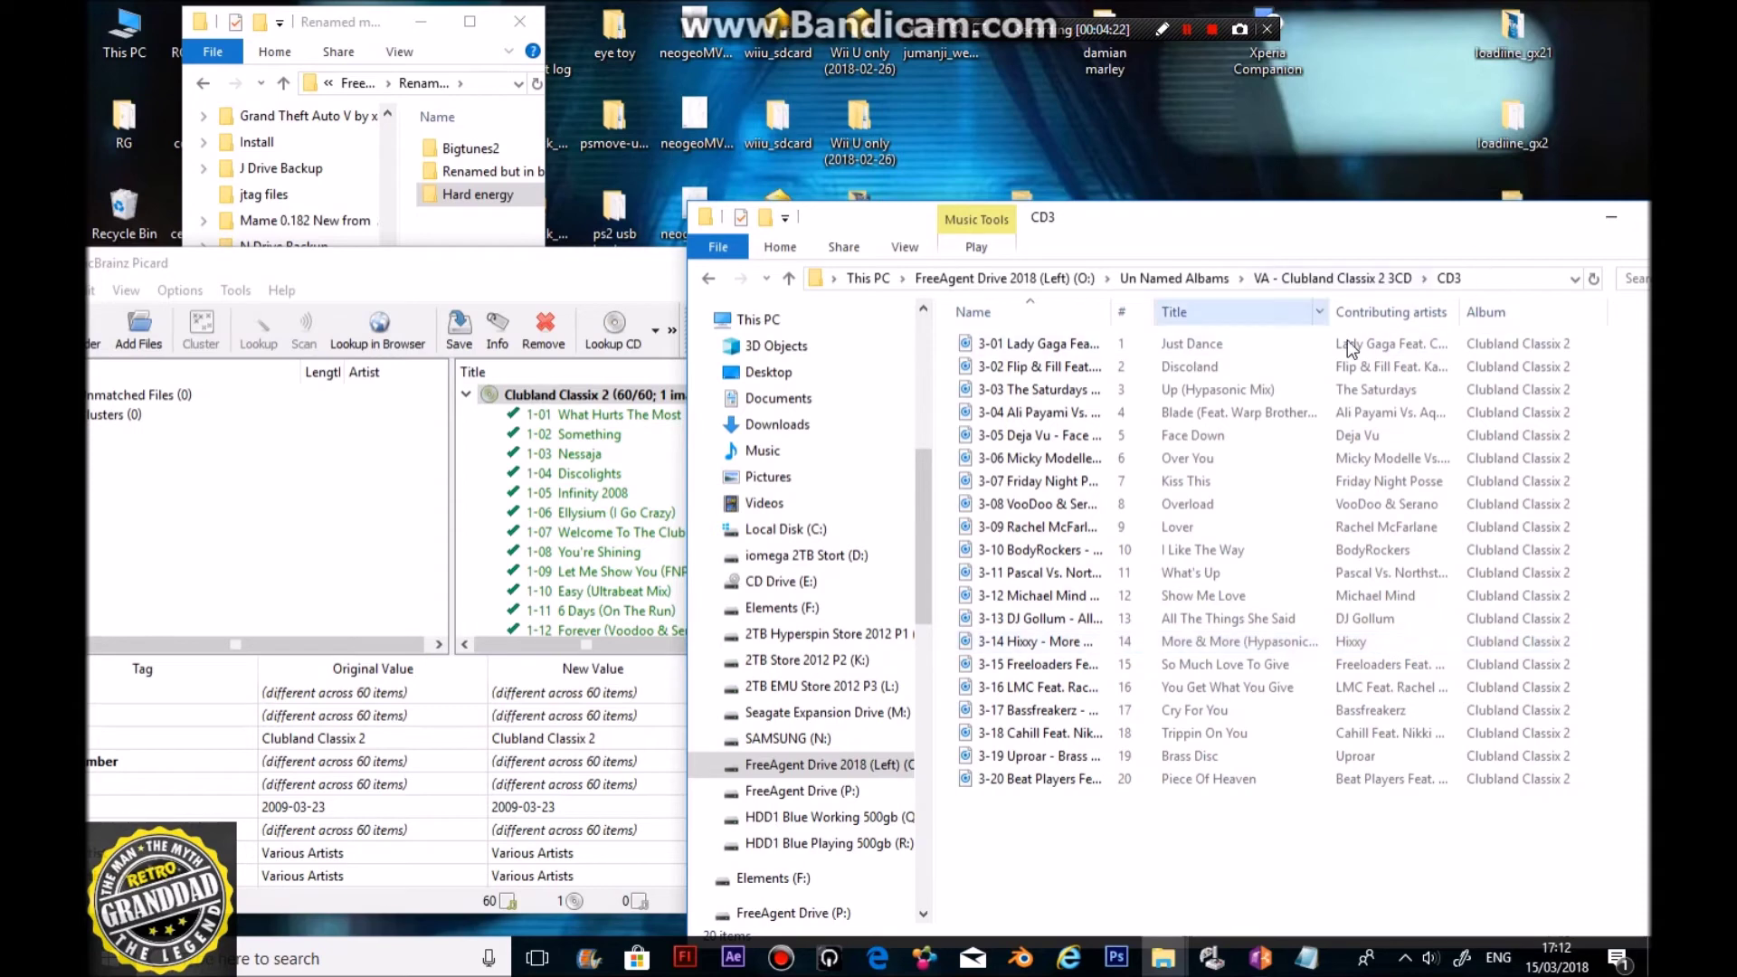
click(790, 287)
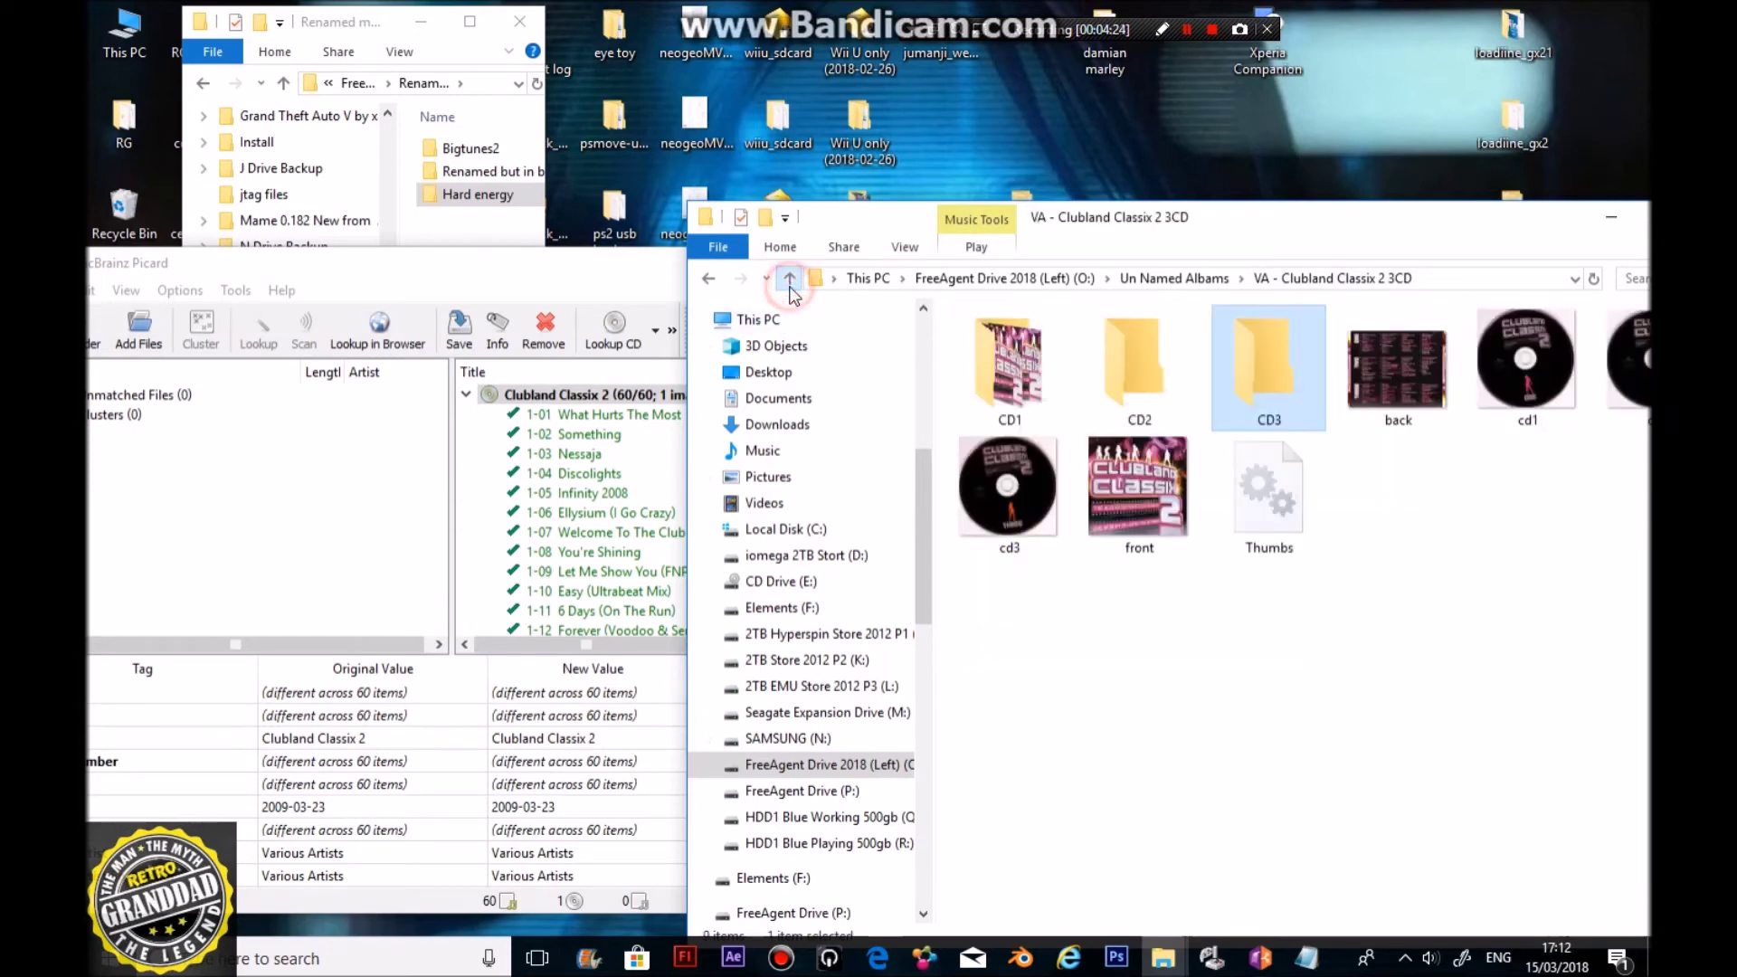
click(790, 288)
Step: Move the Picard window back into full view, then collapse and remove the Clubland Classix 2 album from it
click(674, 296)
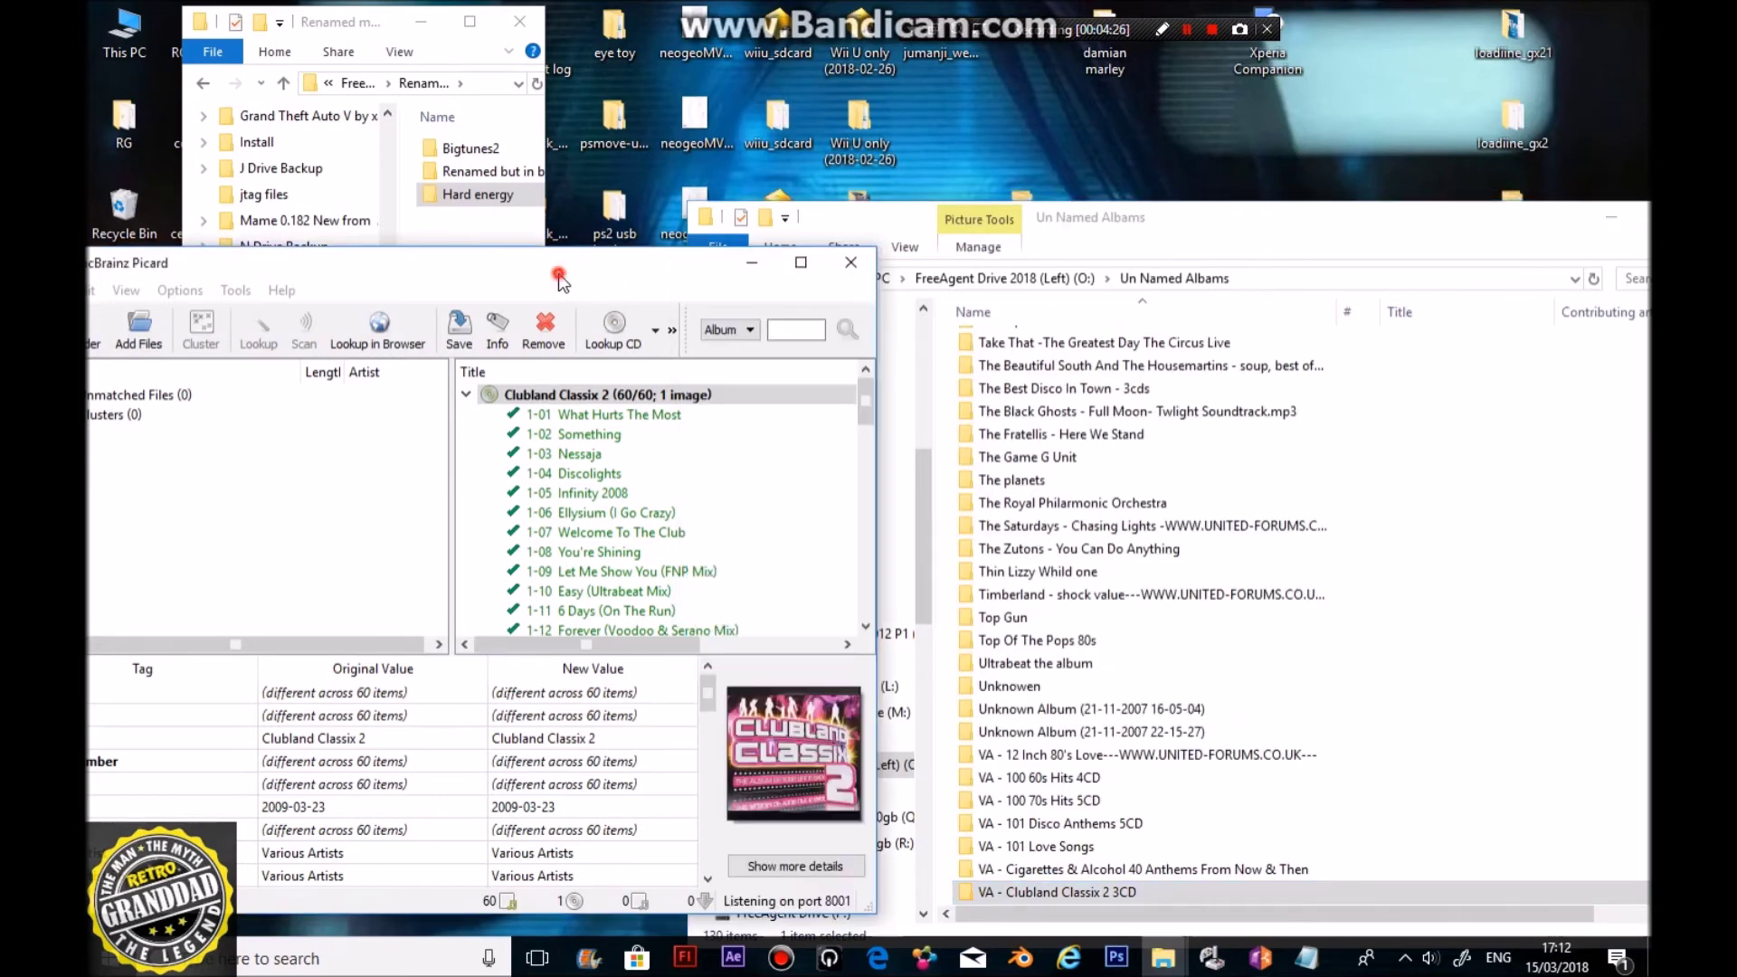
drag(675, 262, 1063, 203)
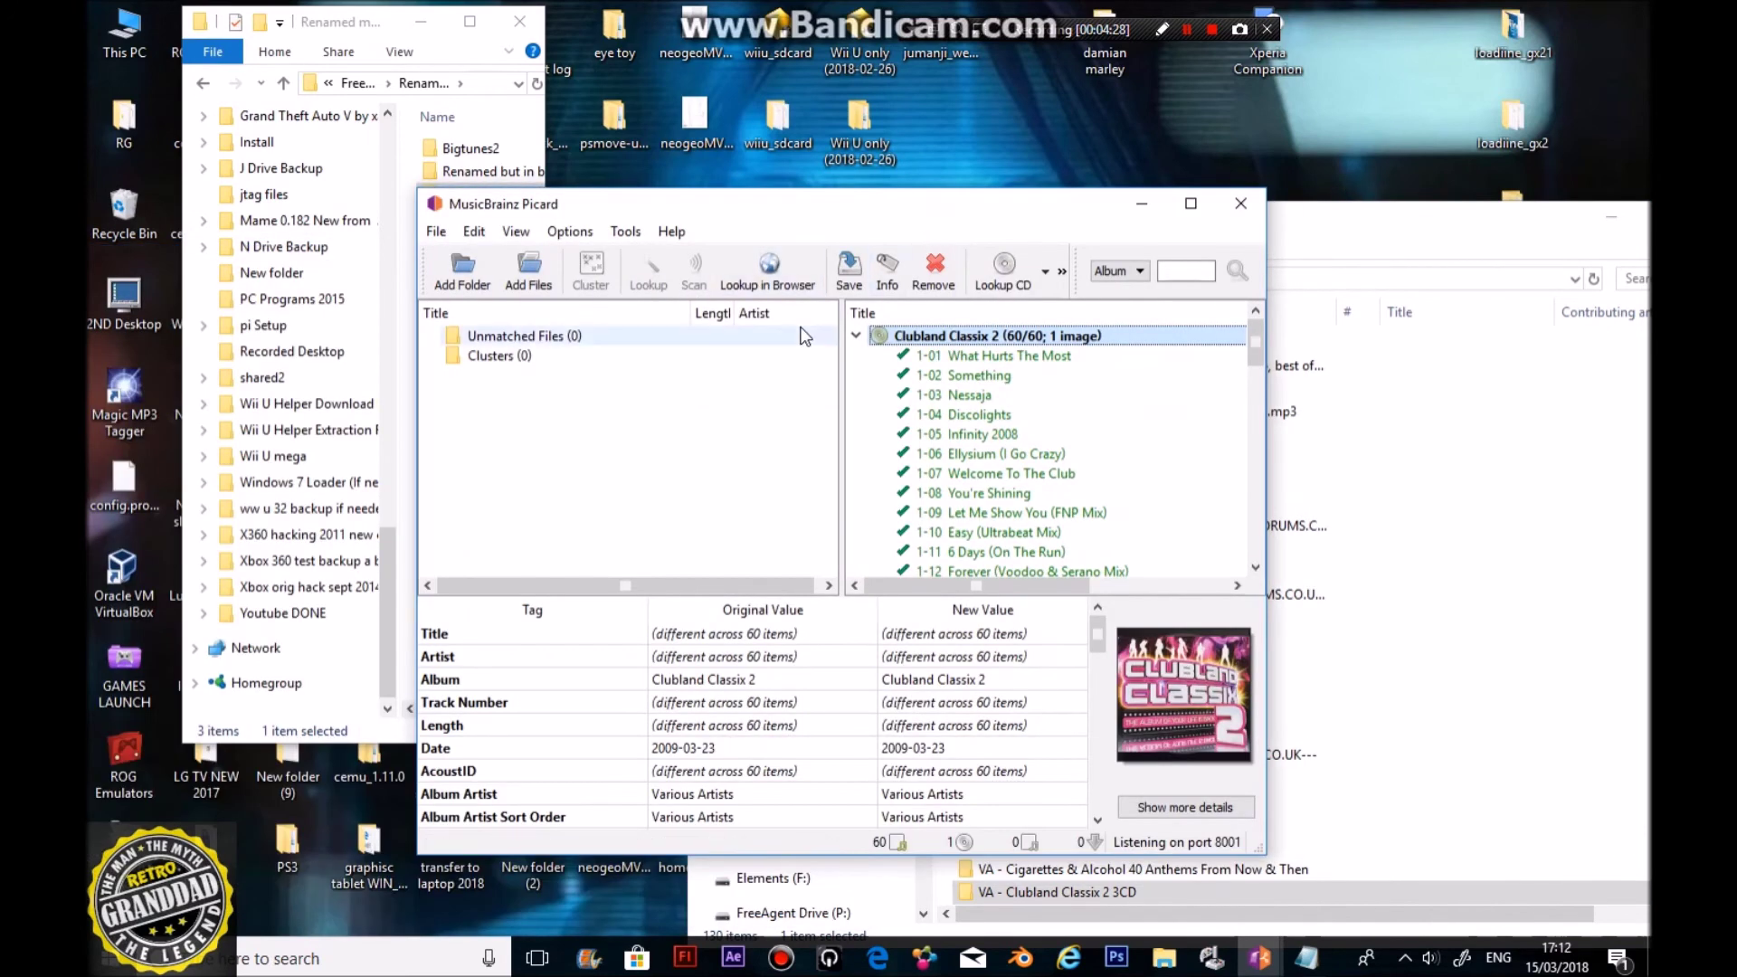
click(858, 336)
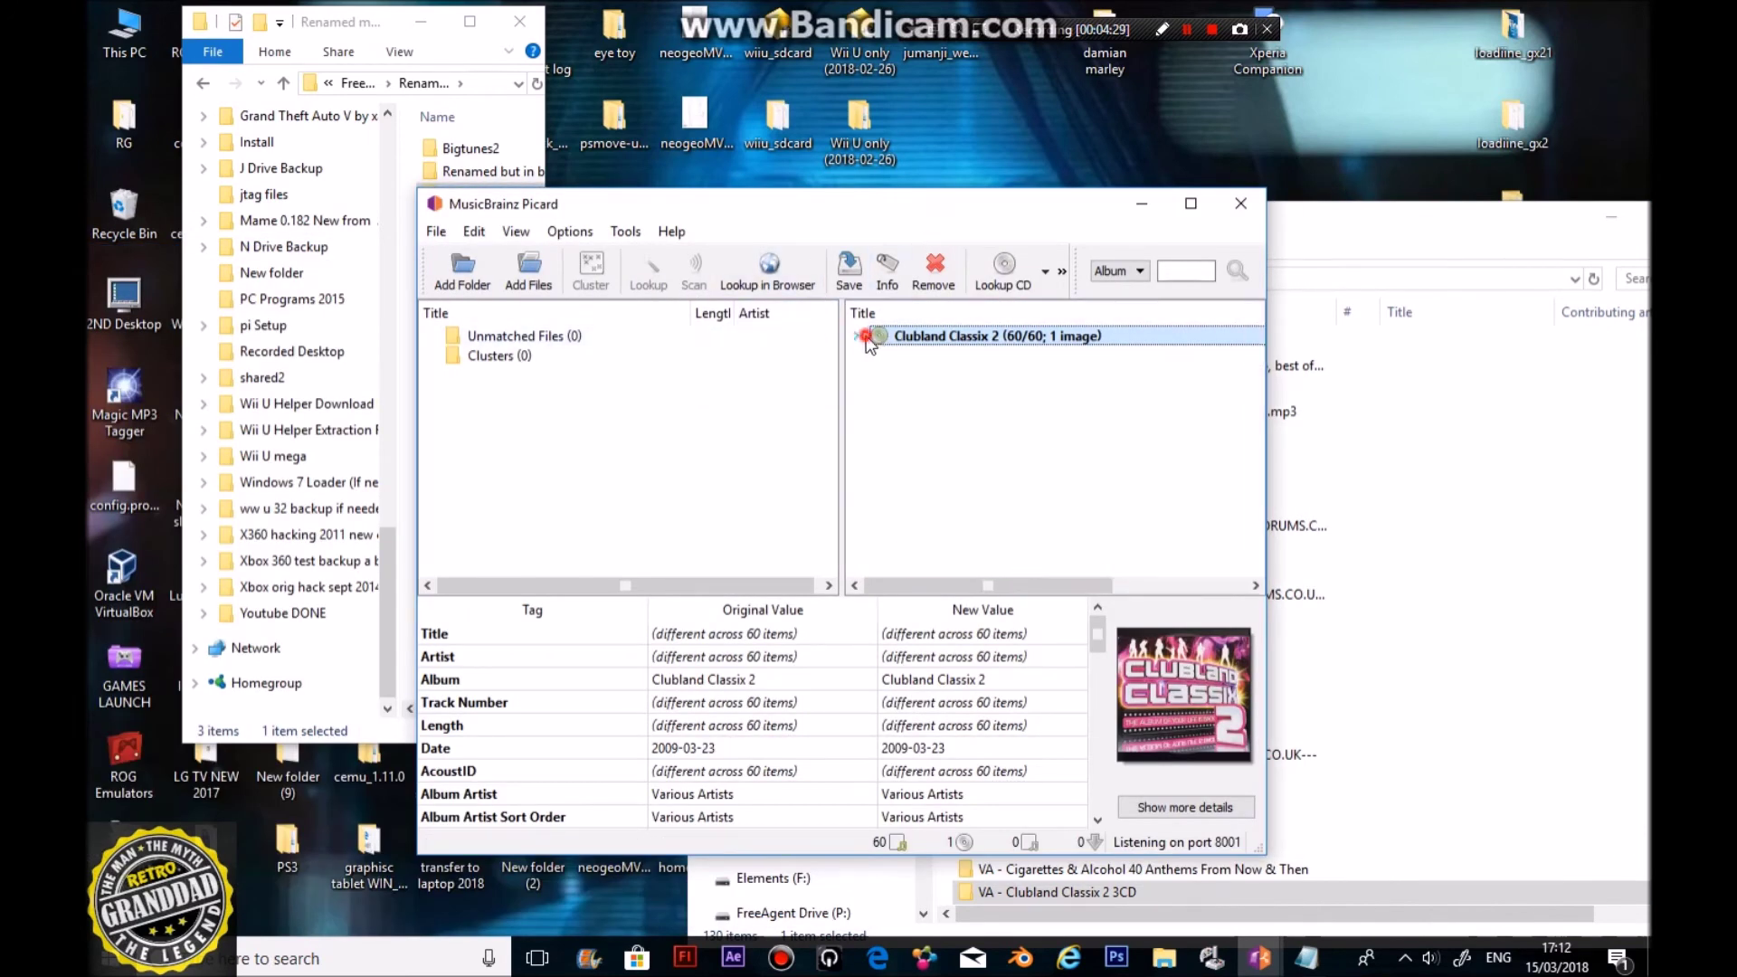
click(935, 270)
click(1544, 621)
scroll(1061, 666, down, 1)
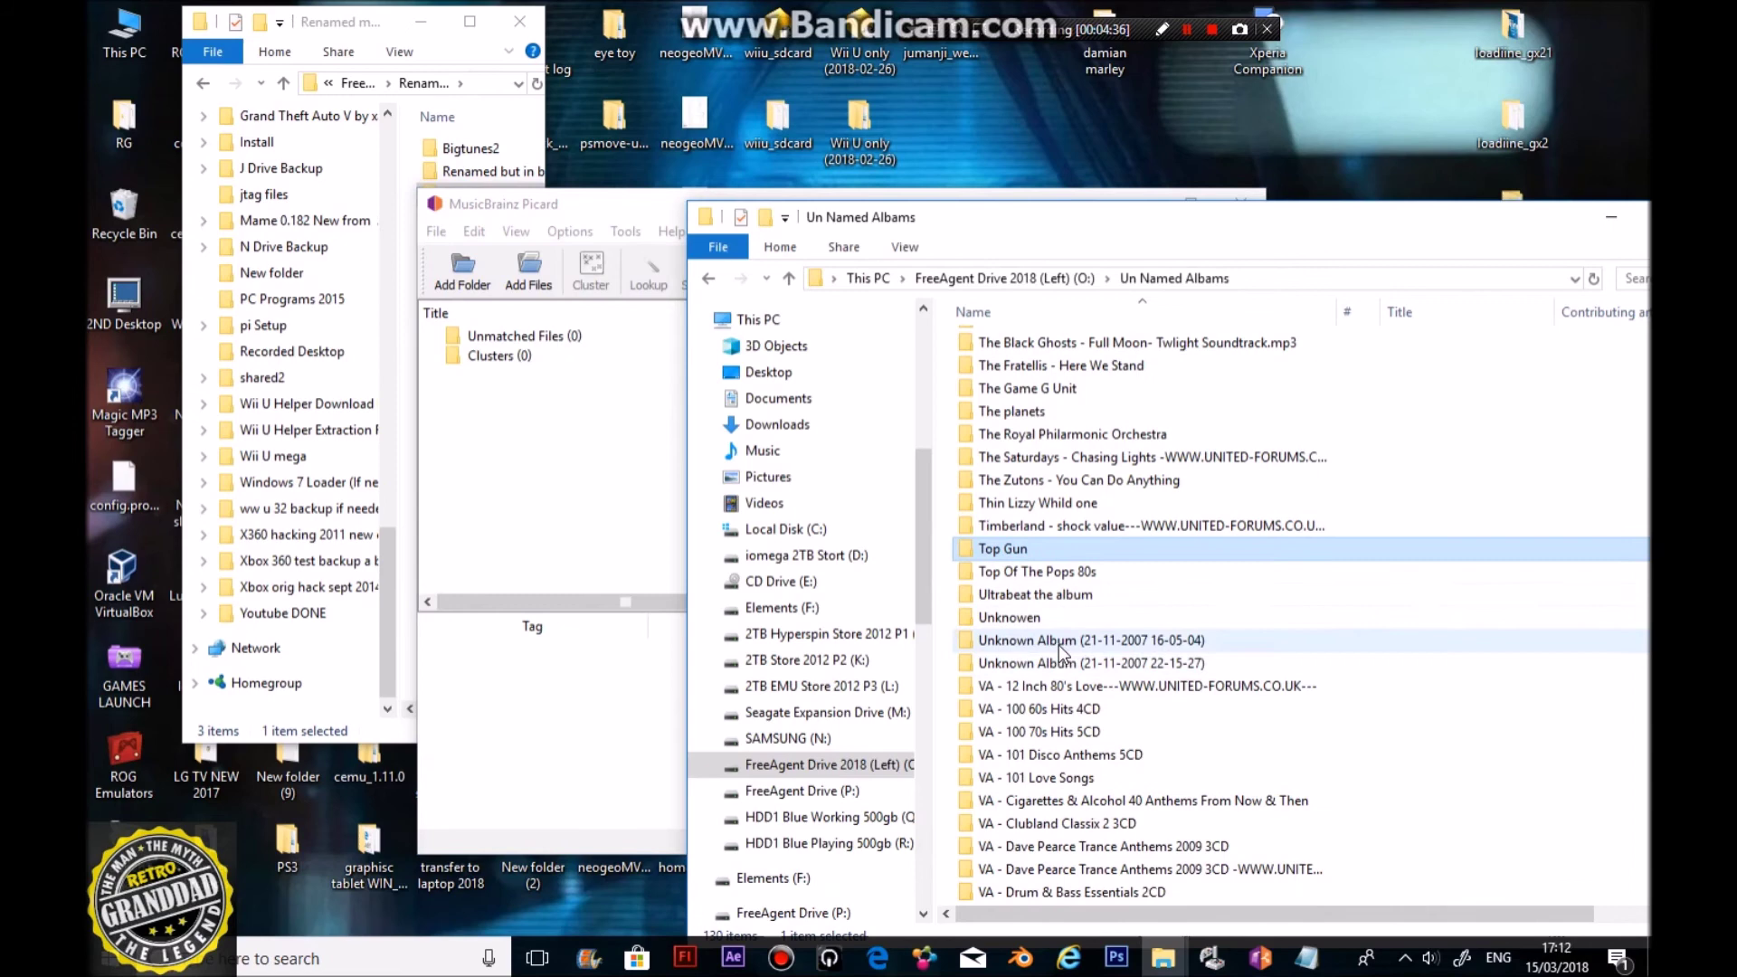
double_click(1058, 640)
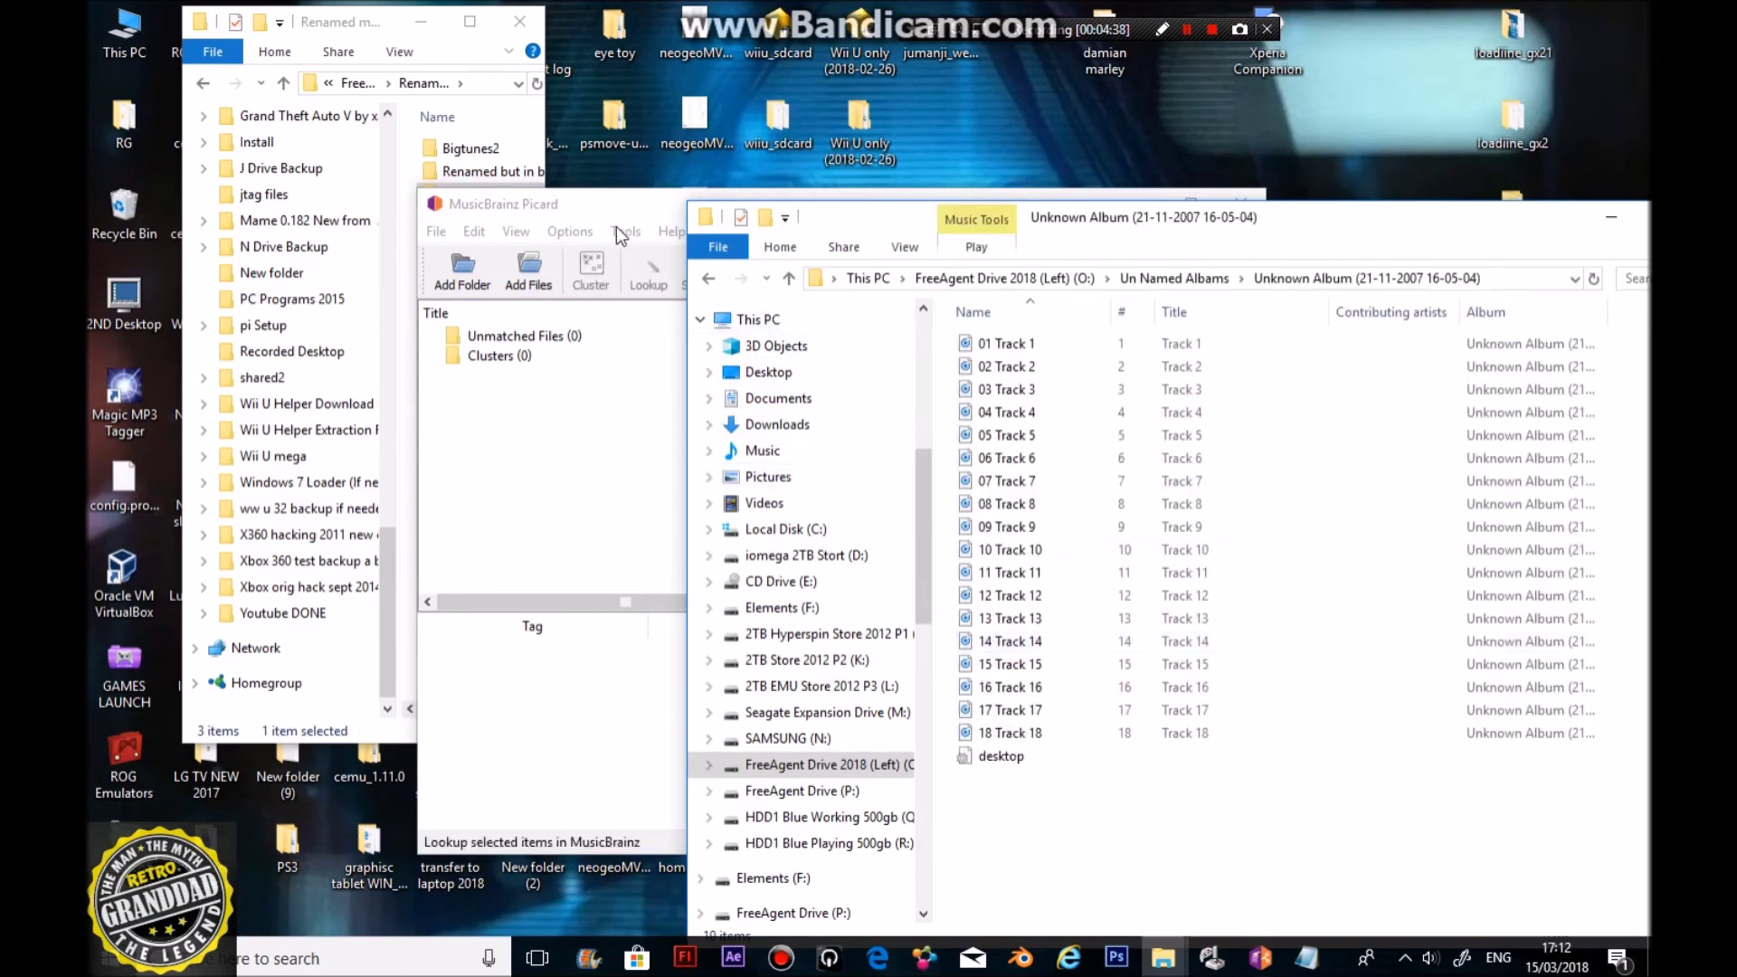
drag(618, 215, 495, 270)
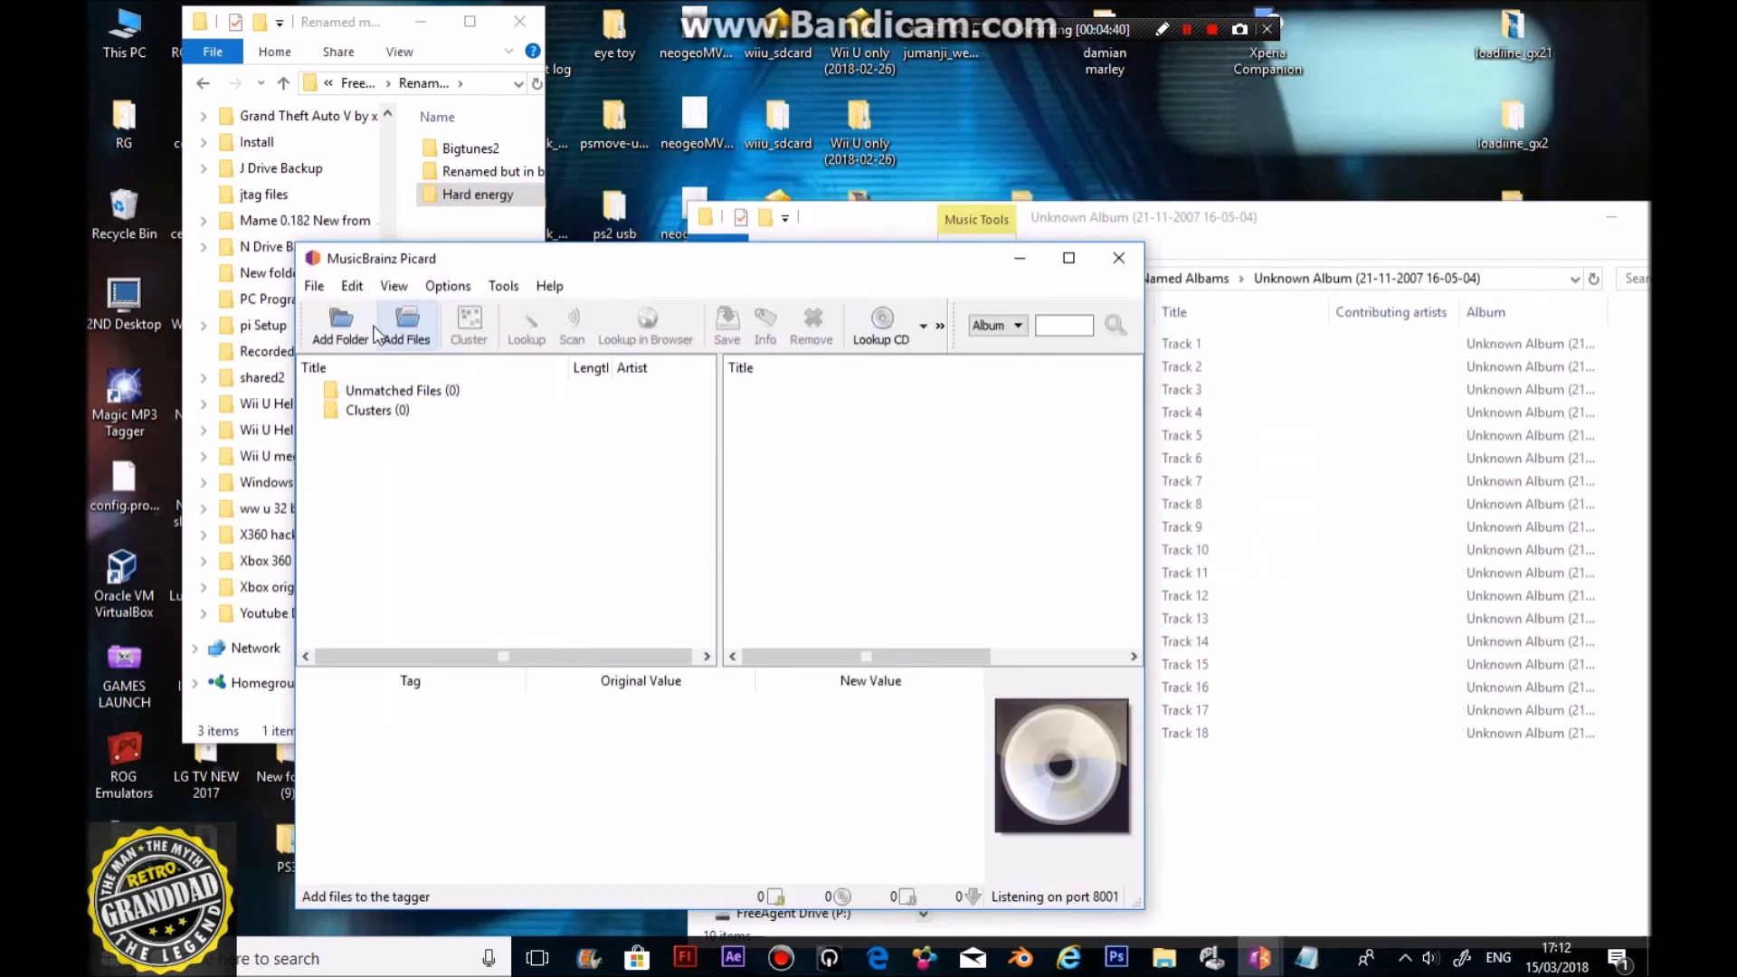
click(340, 327)
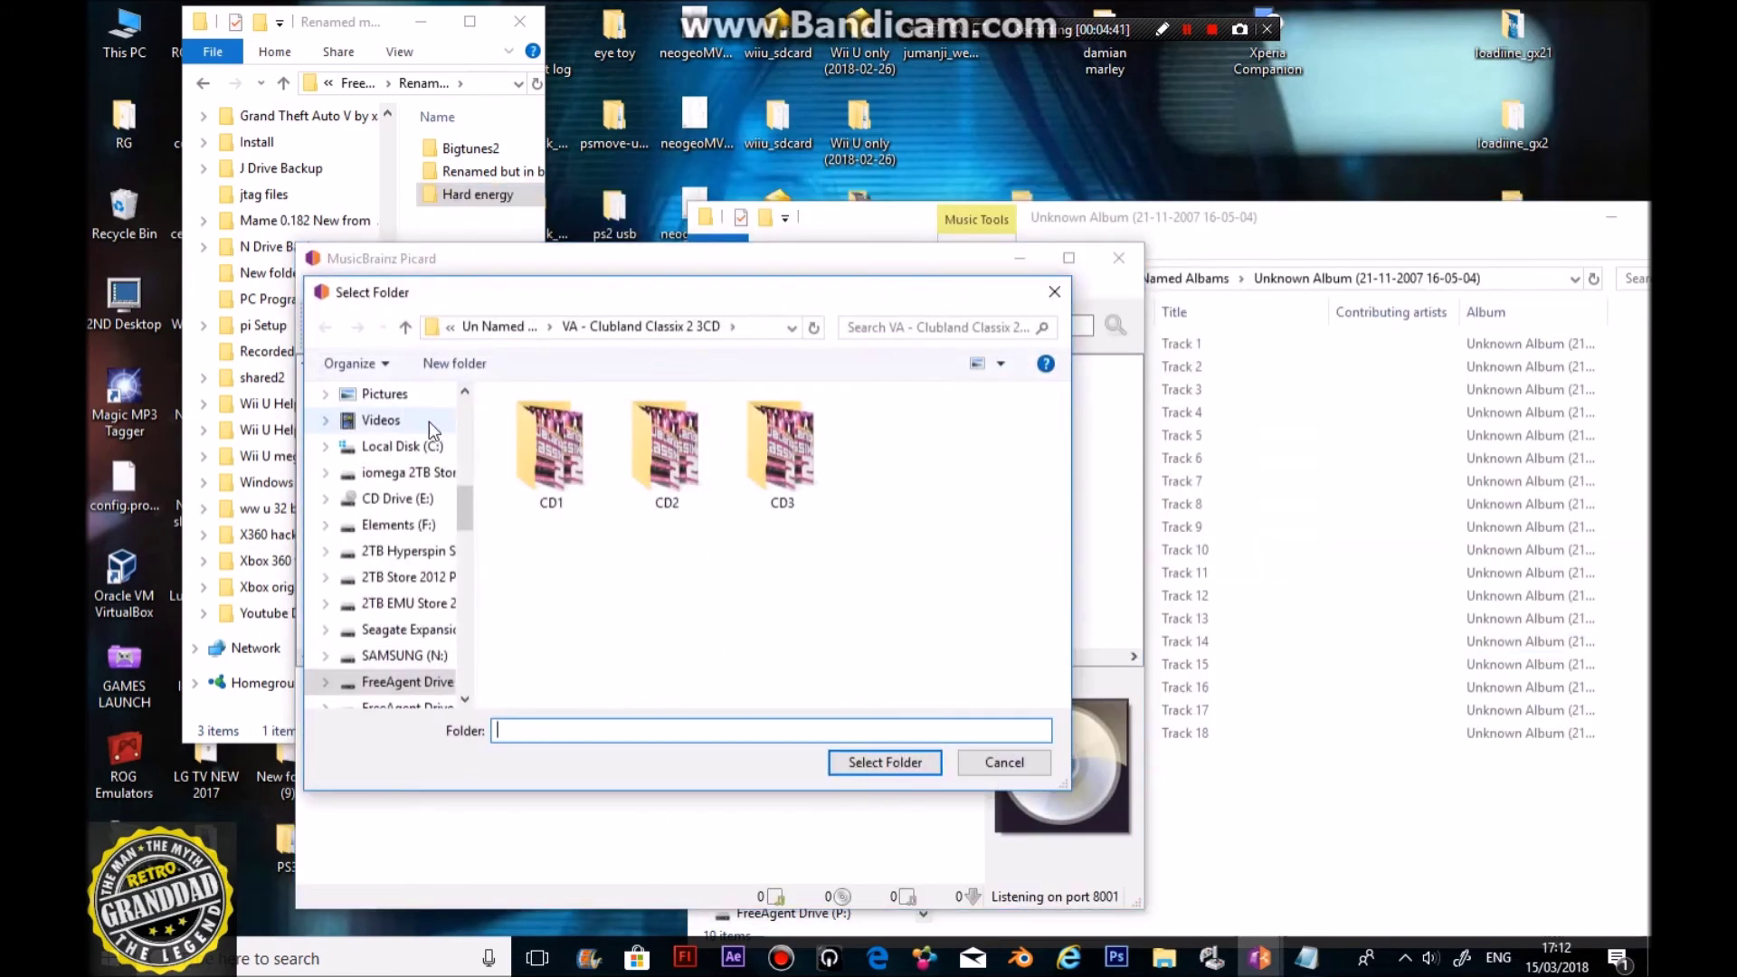
click(402, 329)
scroll(589, 579, down, 4)
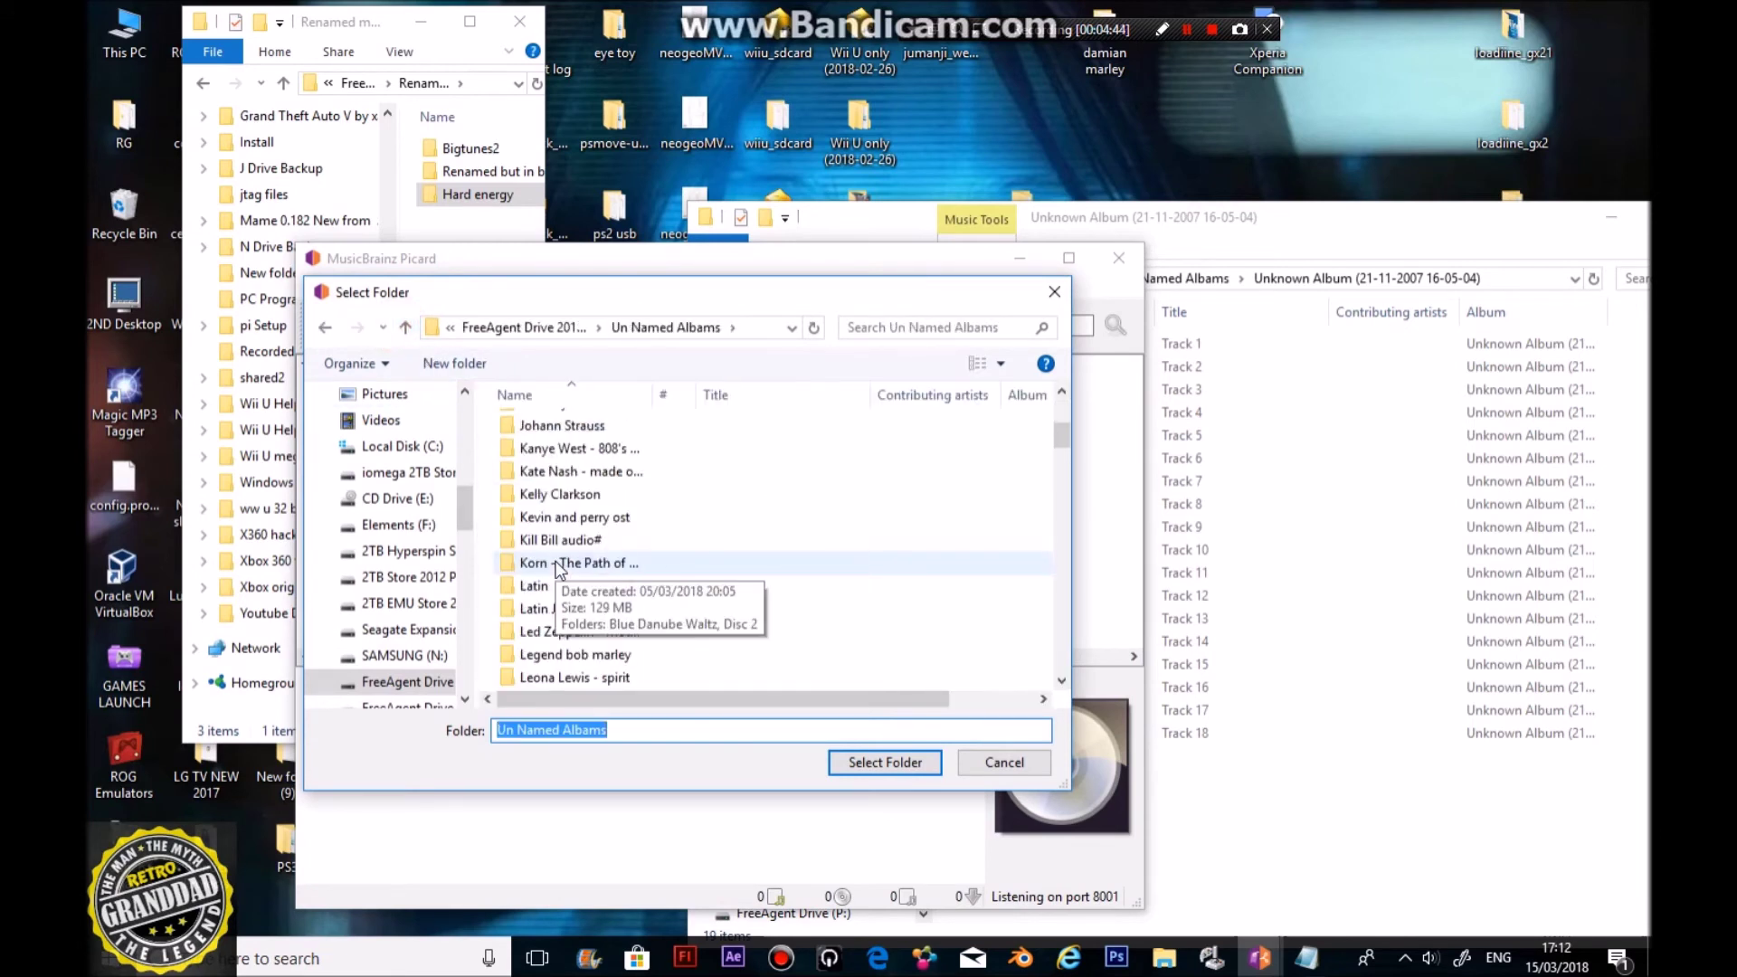
scroll(582, 629, down, 20)
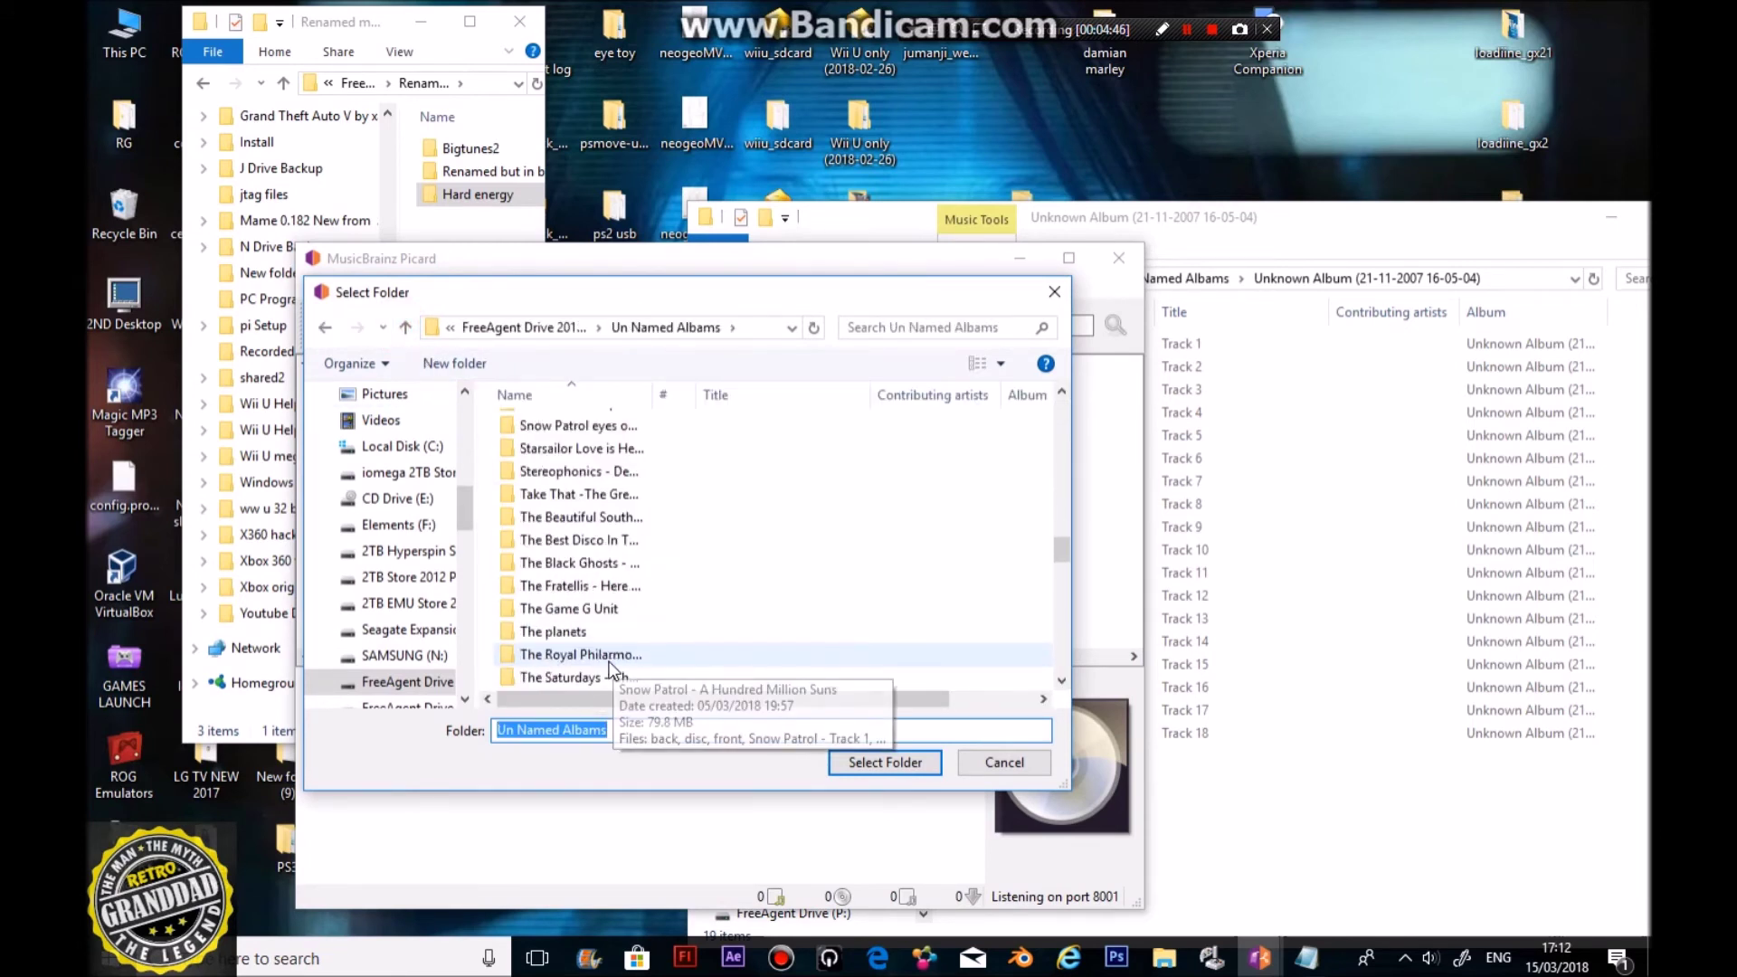
scroll(601, 681, down, 3)
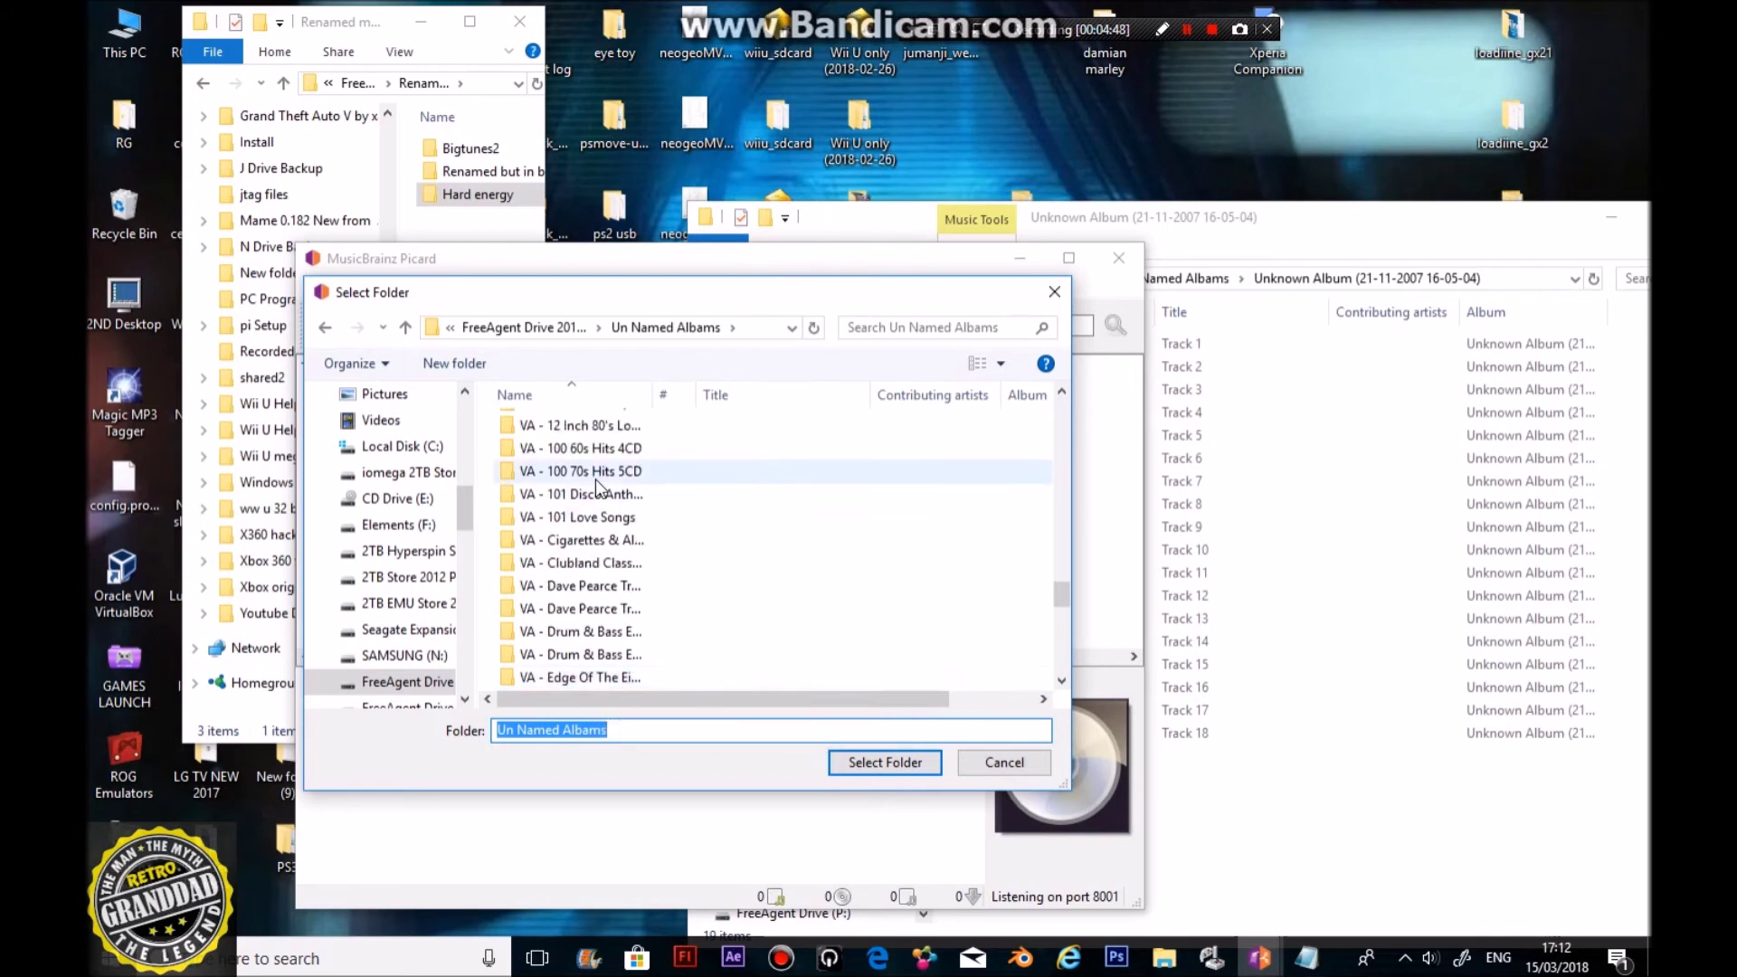
scroll(597, 490, up, 3)
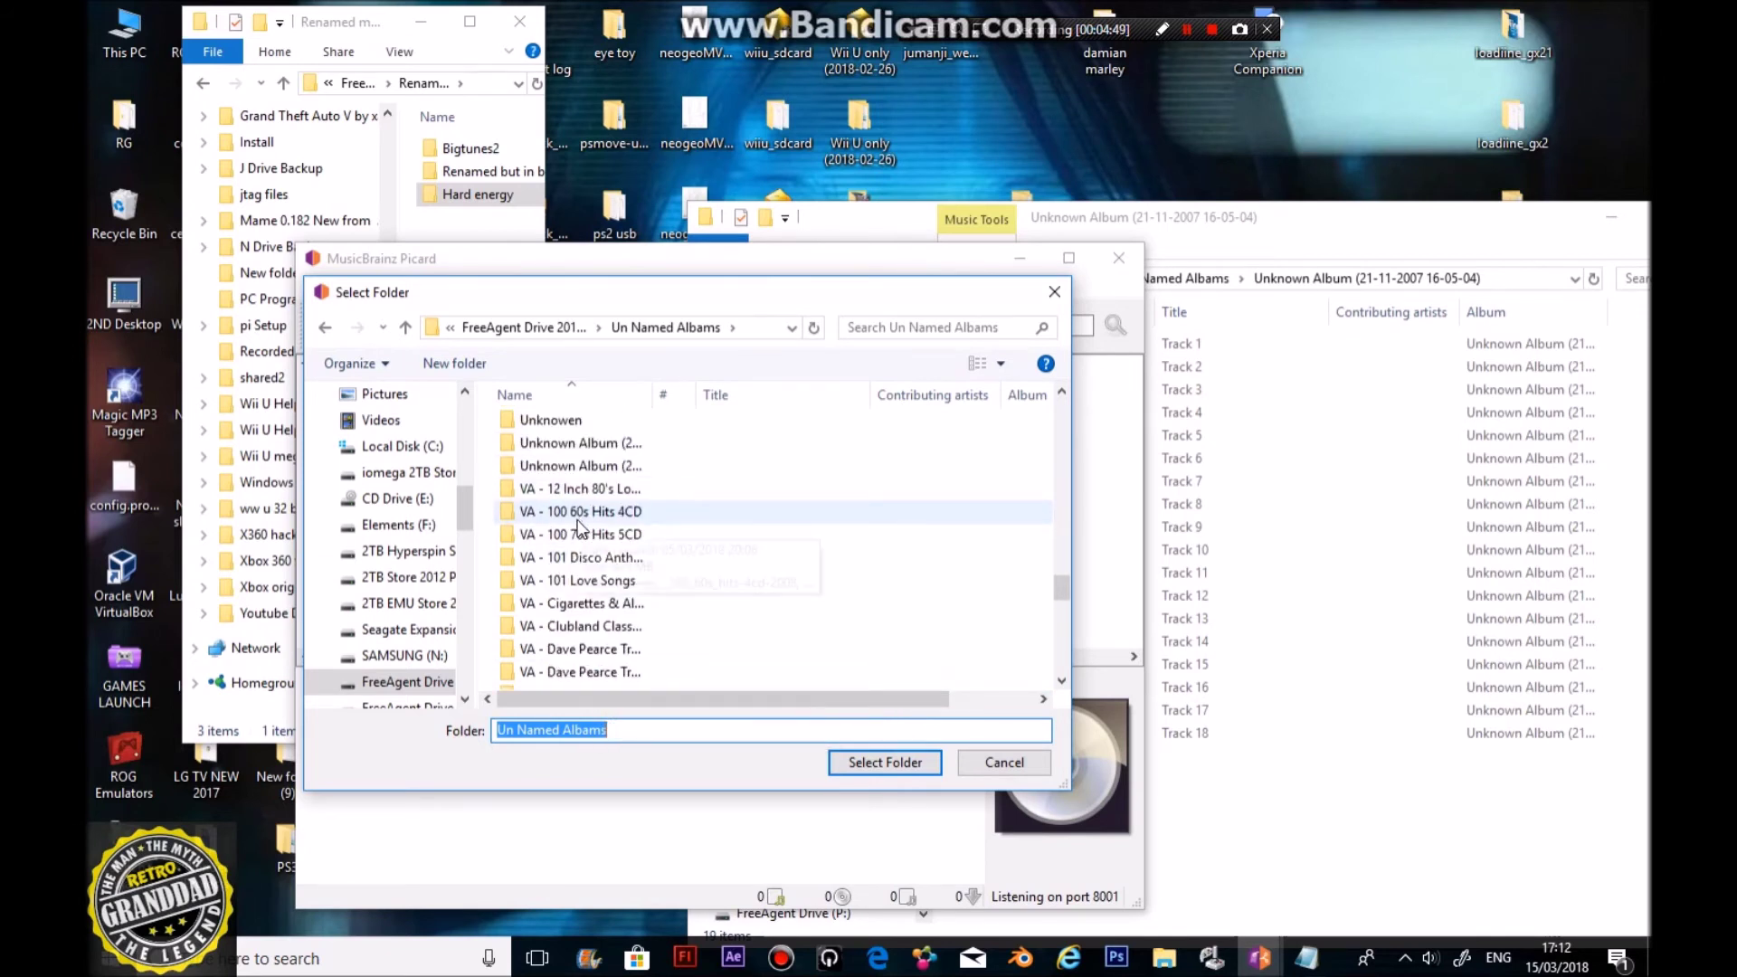
scroll(575, 527, up, 3)
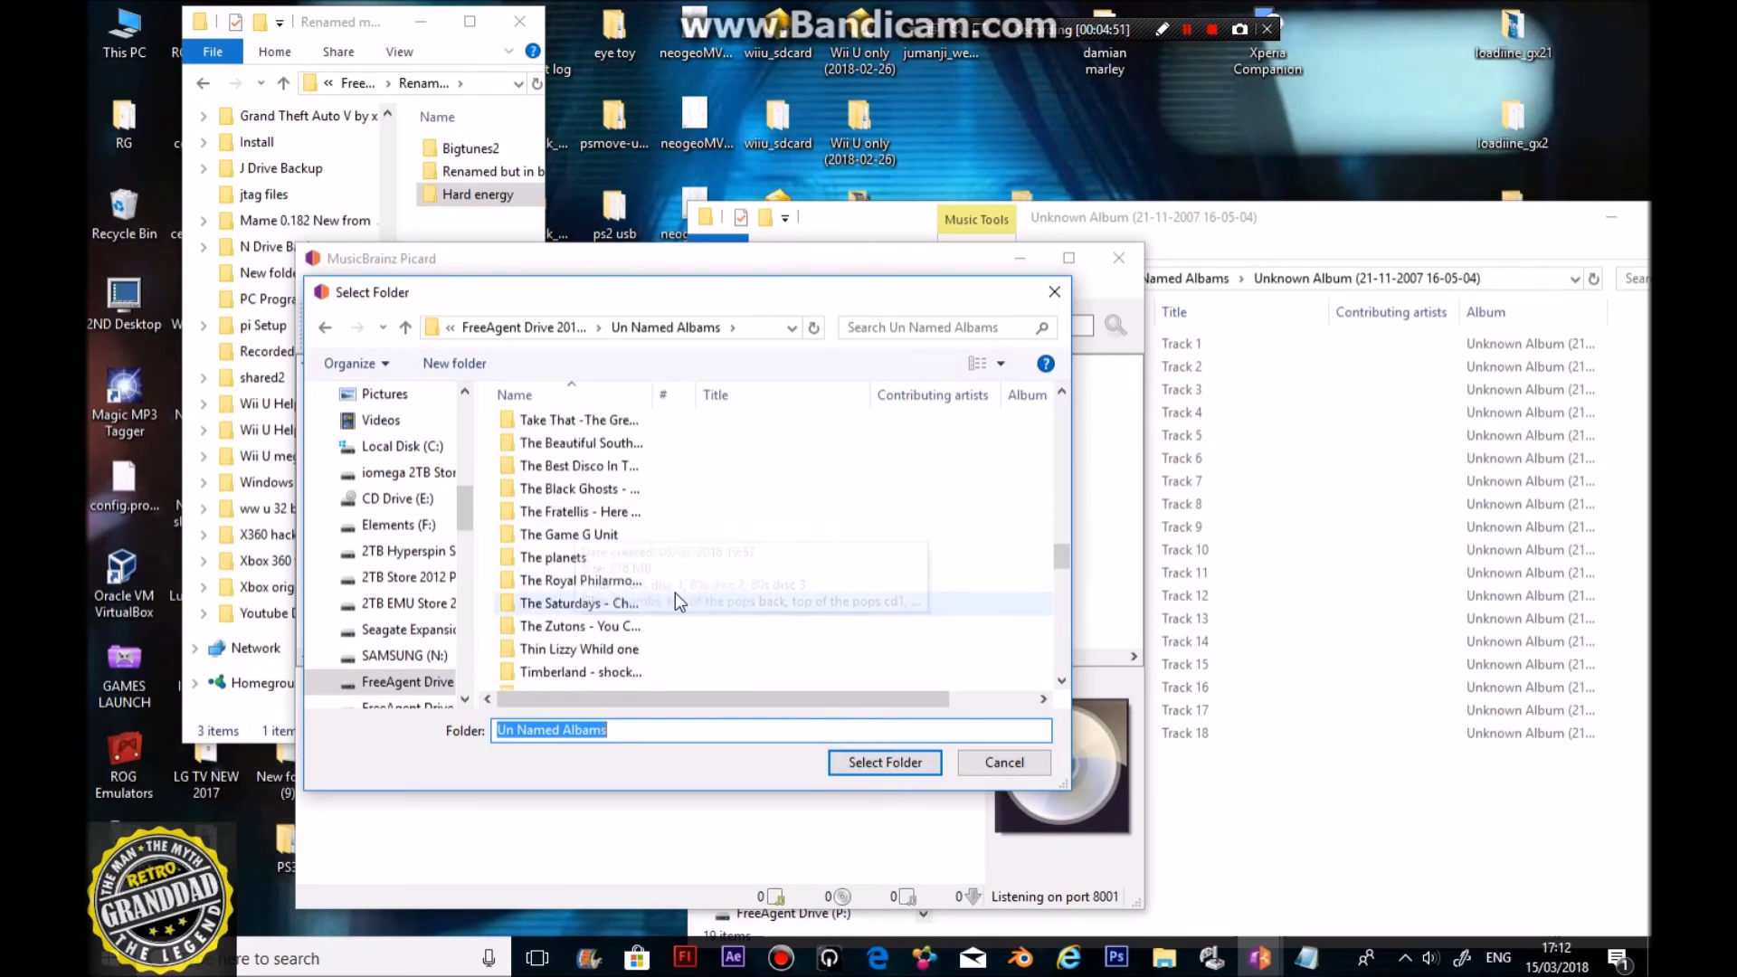
scroll(662, 606, down, 4)
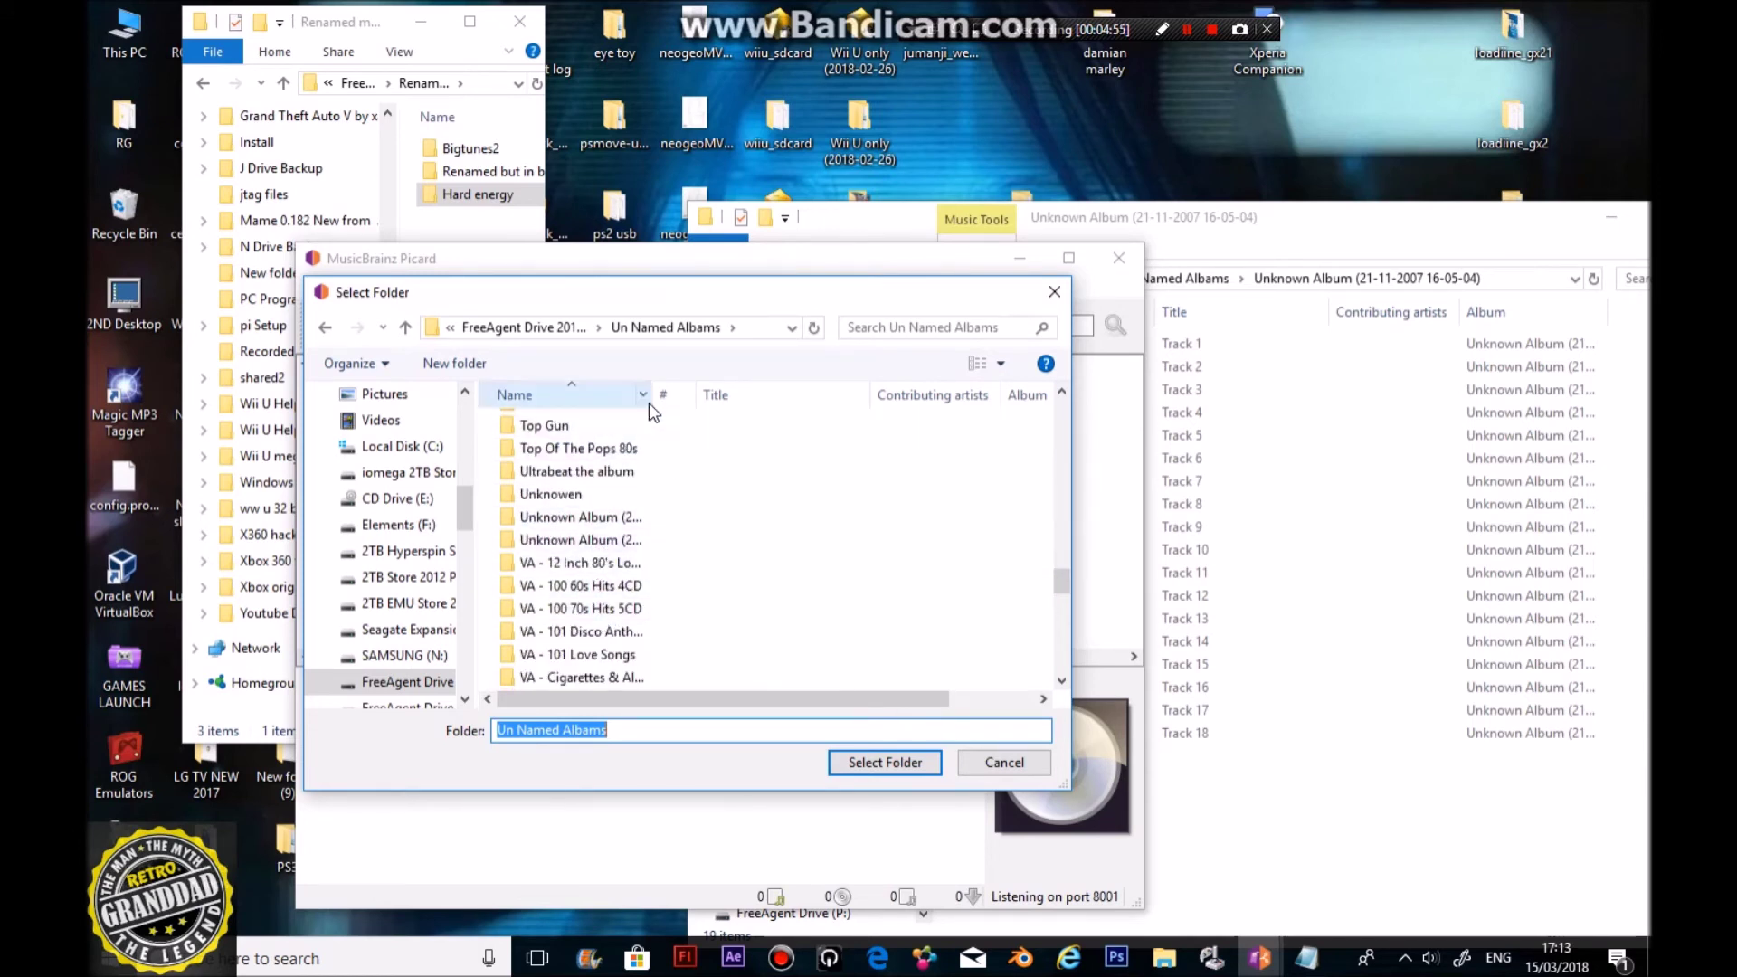
drag(652, 406, 888, 461)
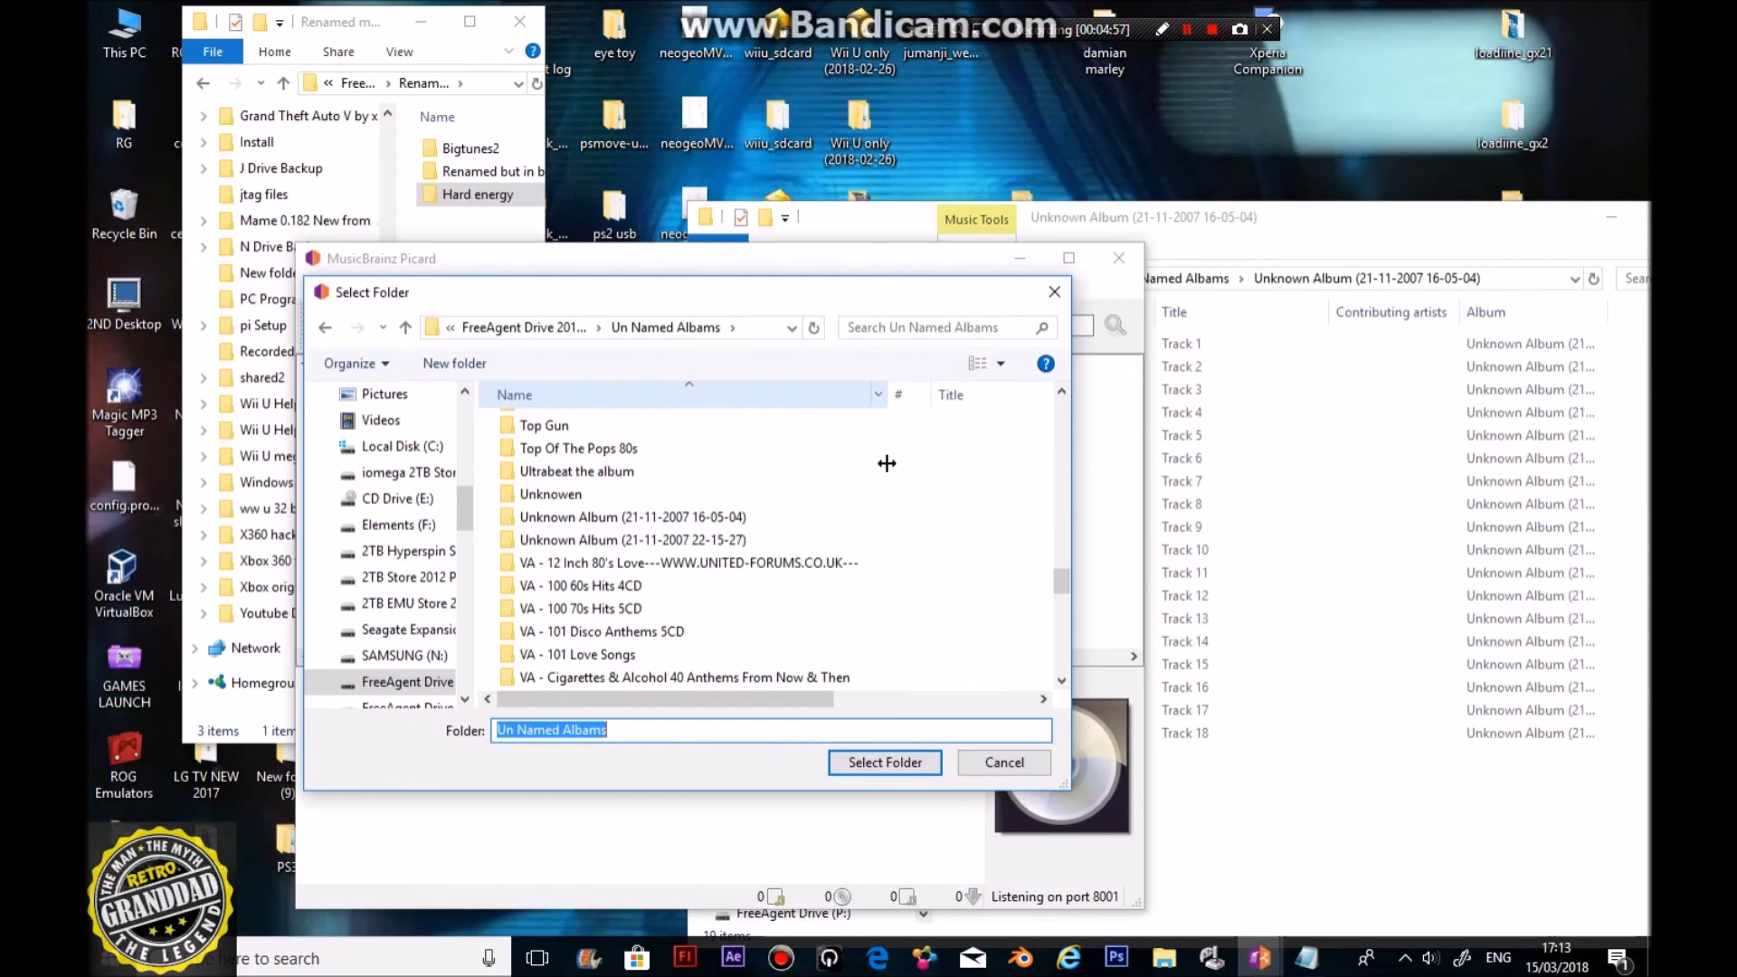
click(740, 517)
click(855, 762)
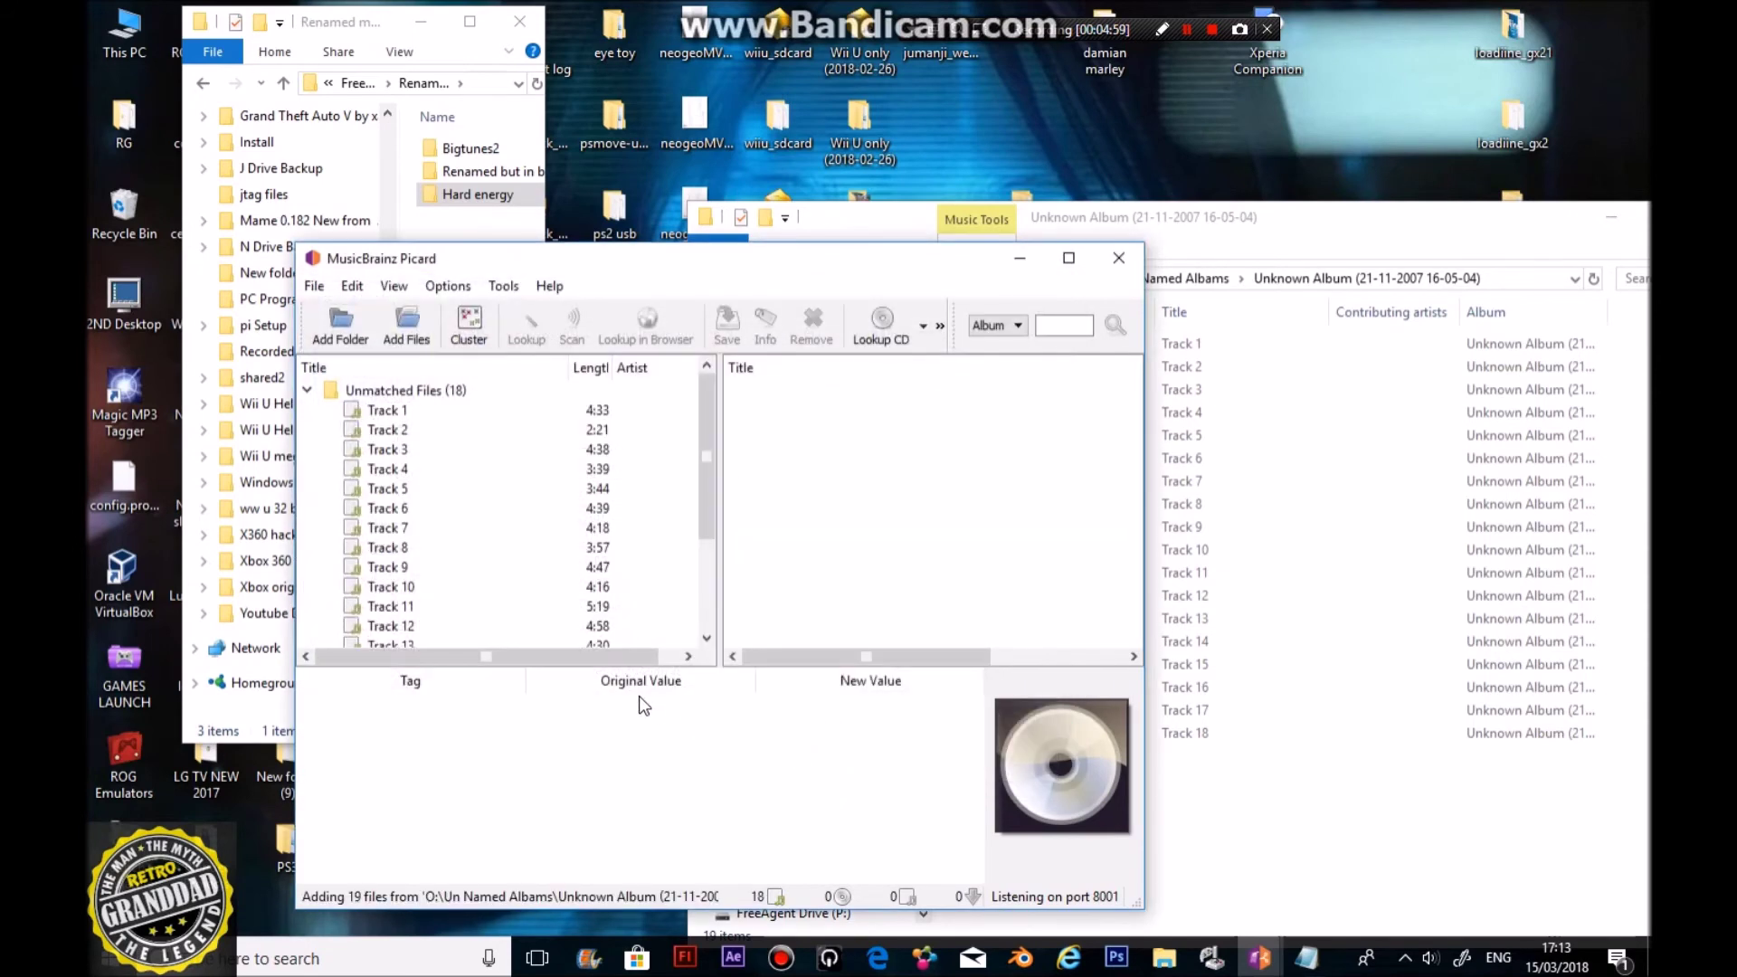
Step: Select all unmatched files from Track 1 to Track 18 and scan them by audio fingerprint
click(418, 414)
scroll(462, 534, down, 2)
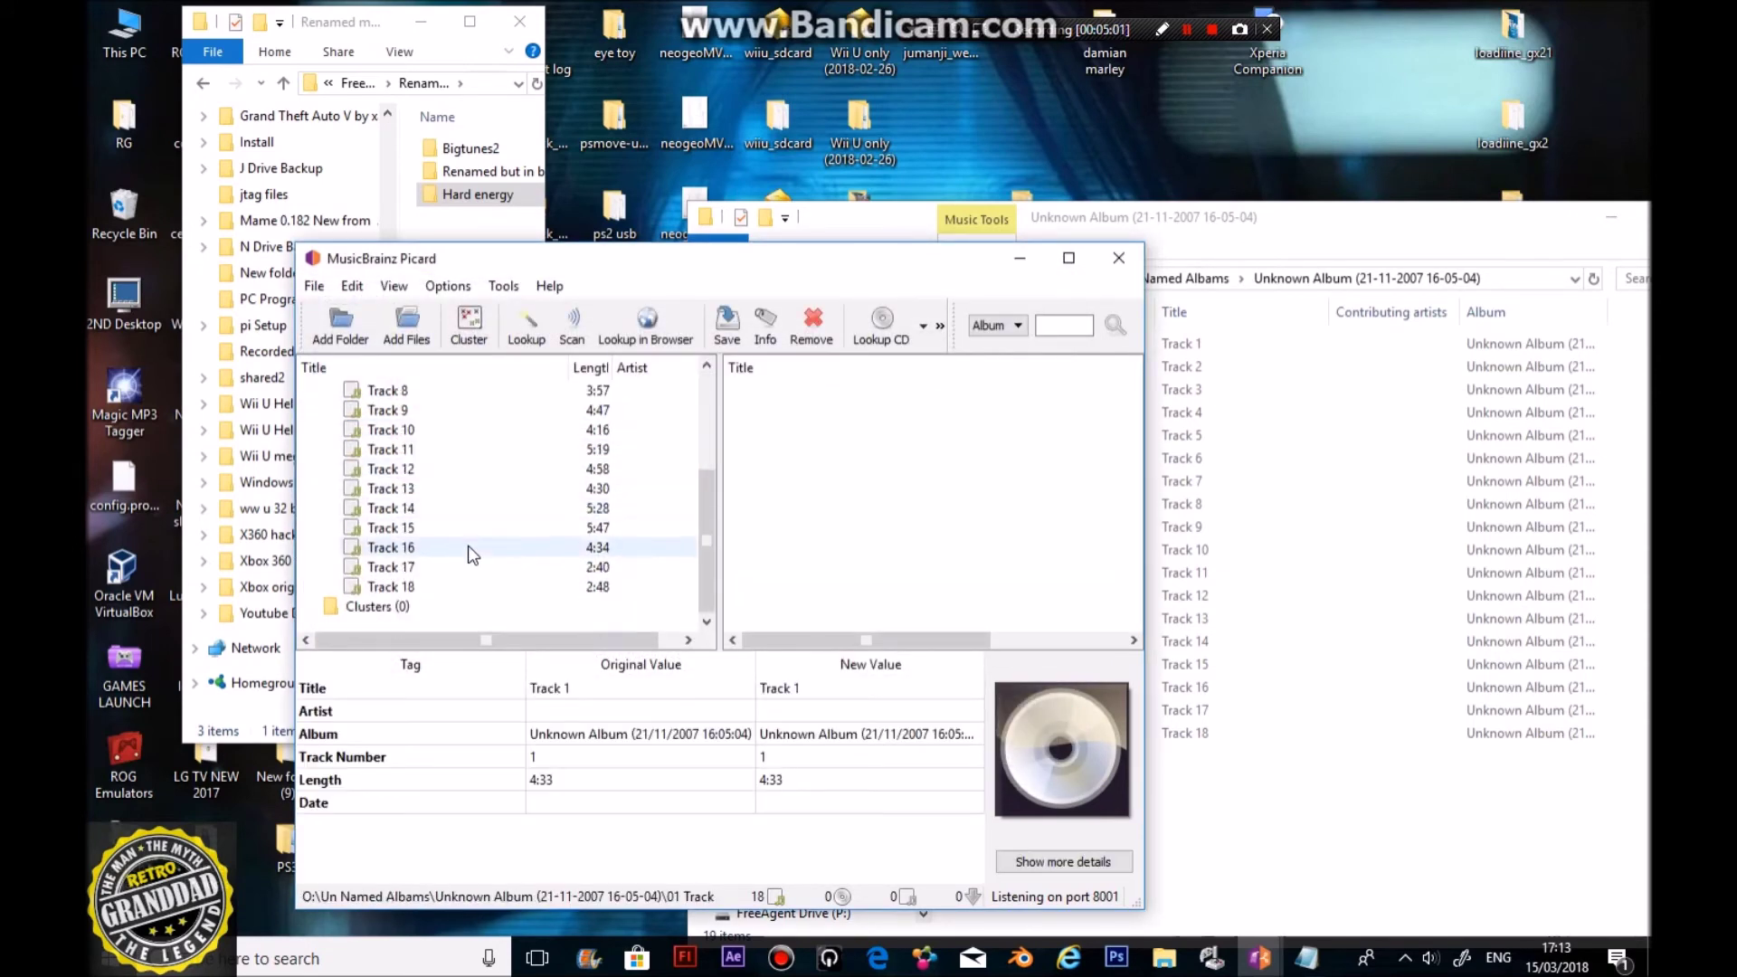
shift+click(443, 583)
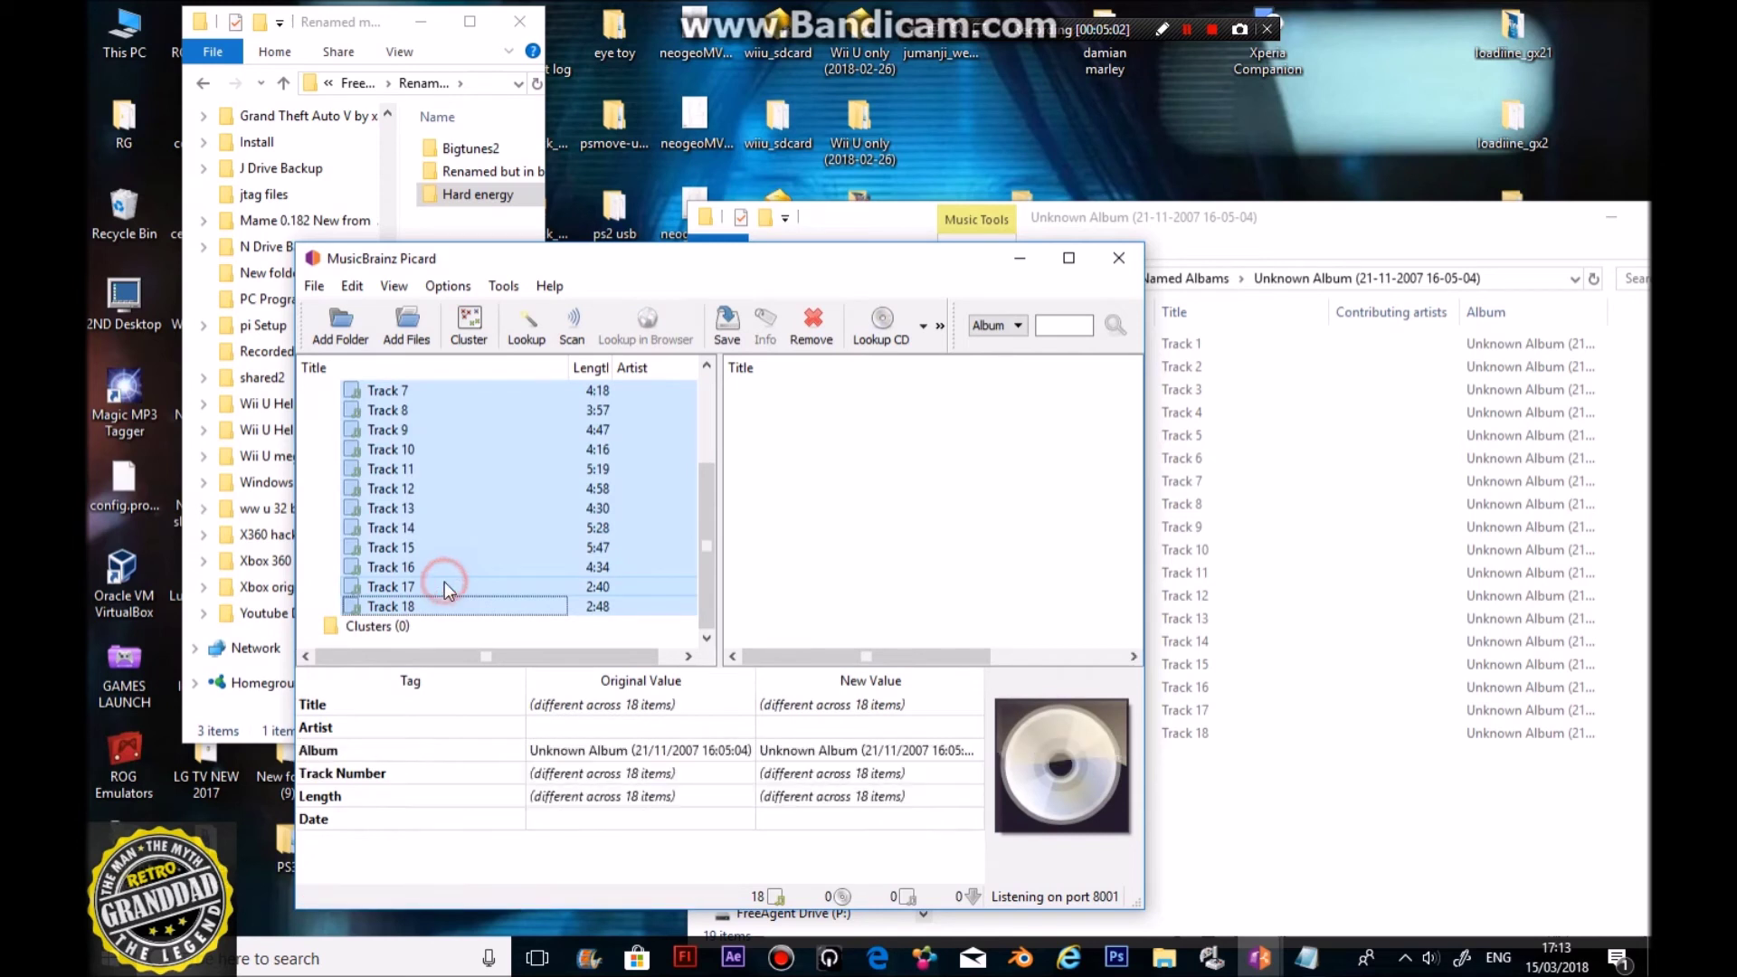
click(583, 324)
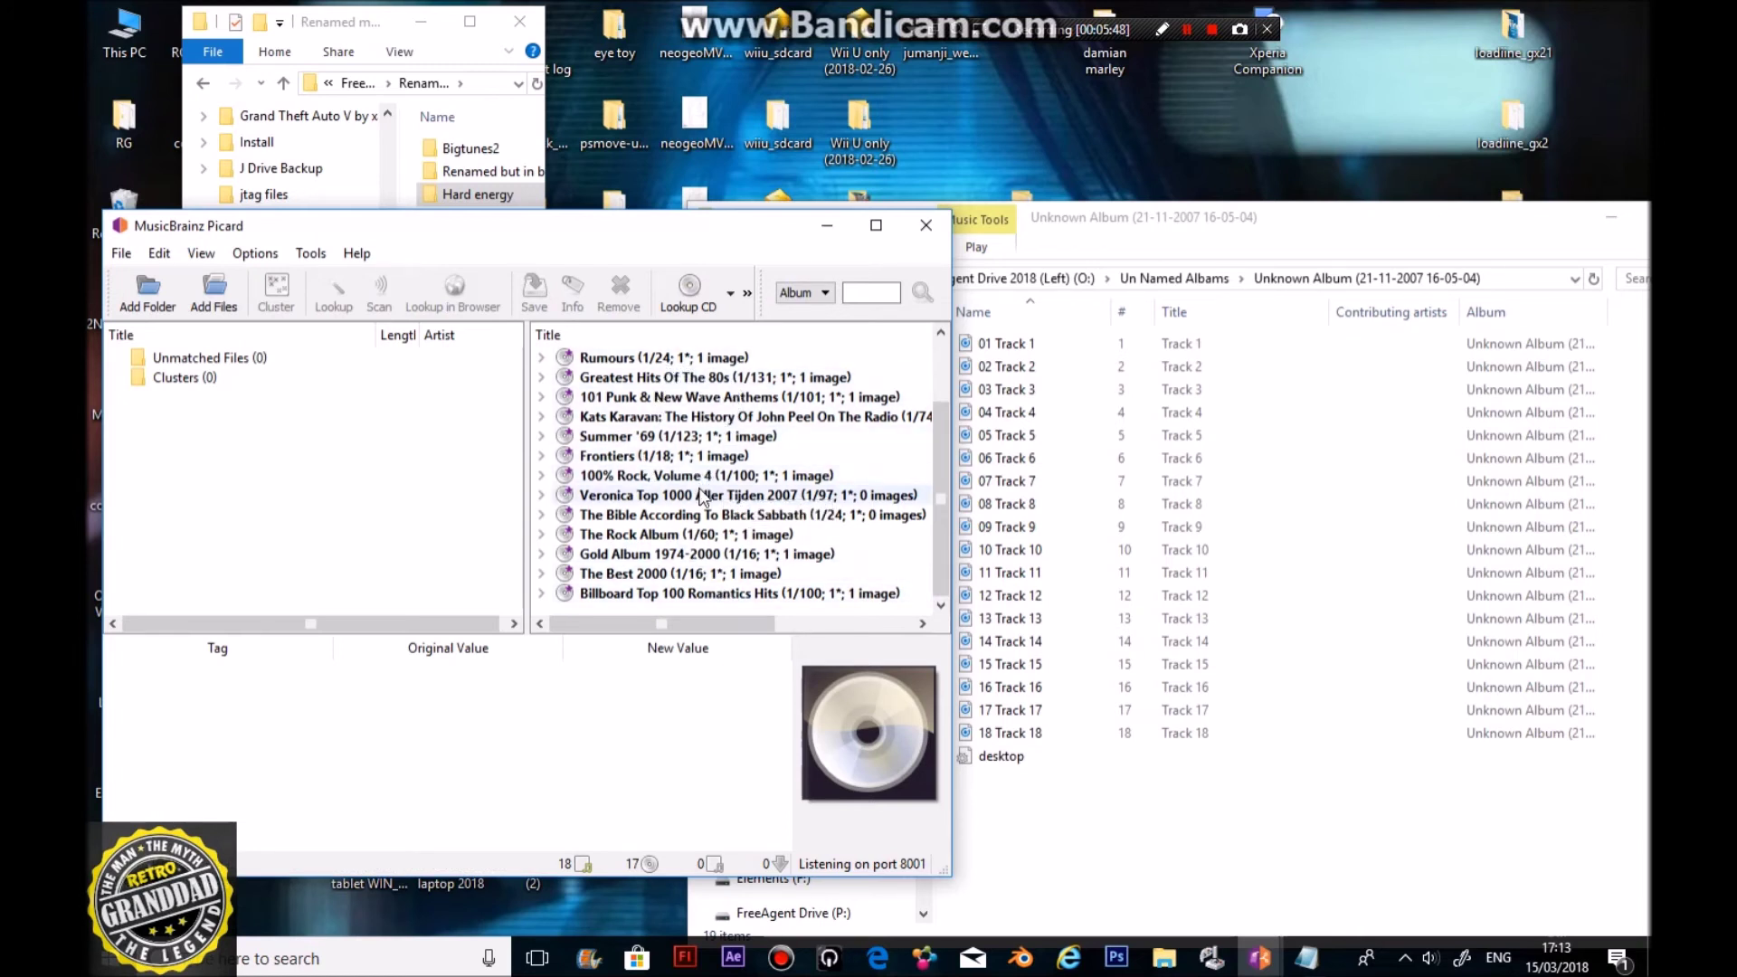
Step: Review the matched albums, select them all from 16 Greatest Hits to Billboard Top 100 Romantics Hits, and save their tags and file names
scroll(669, 543, up, 2)
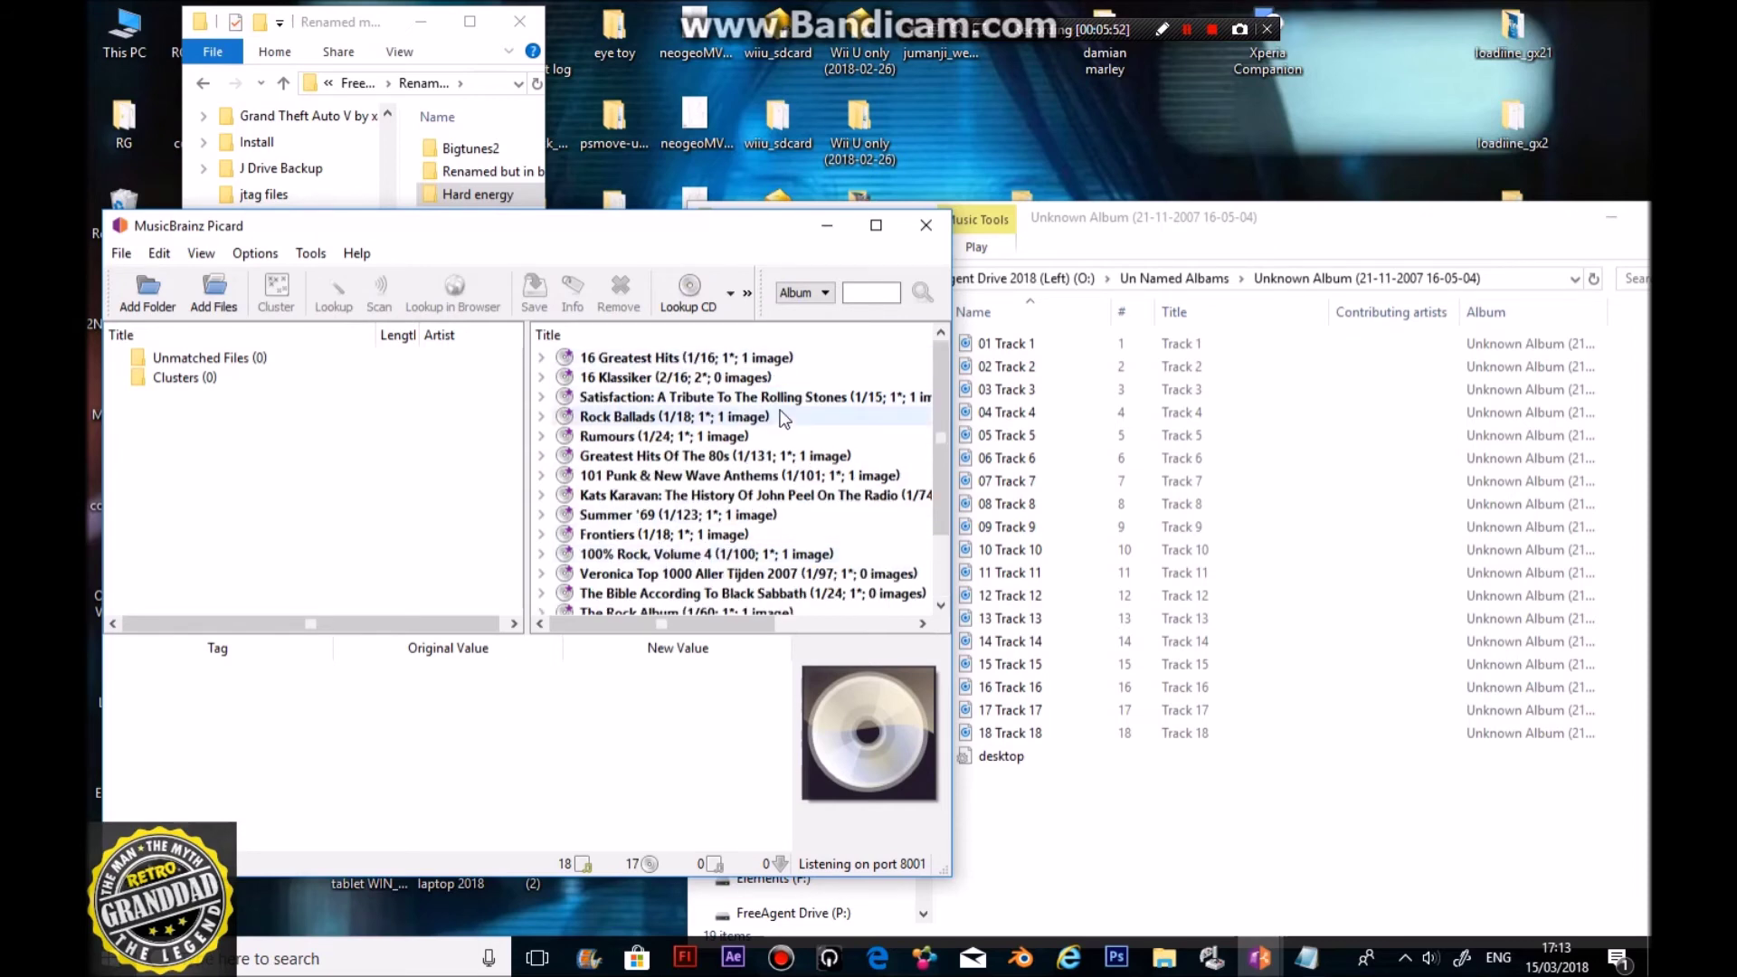
scroll(581, 419, down, 2)
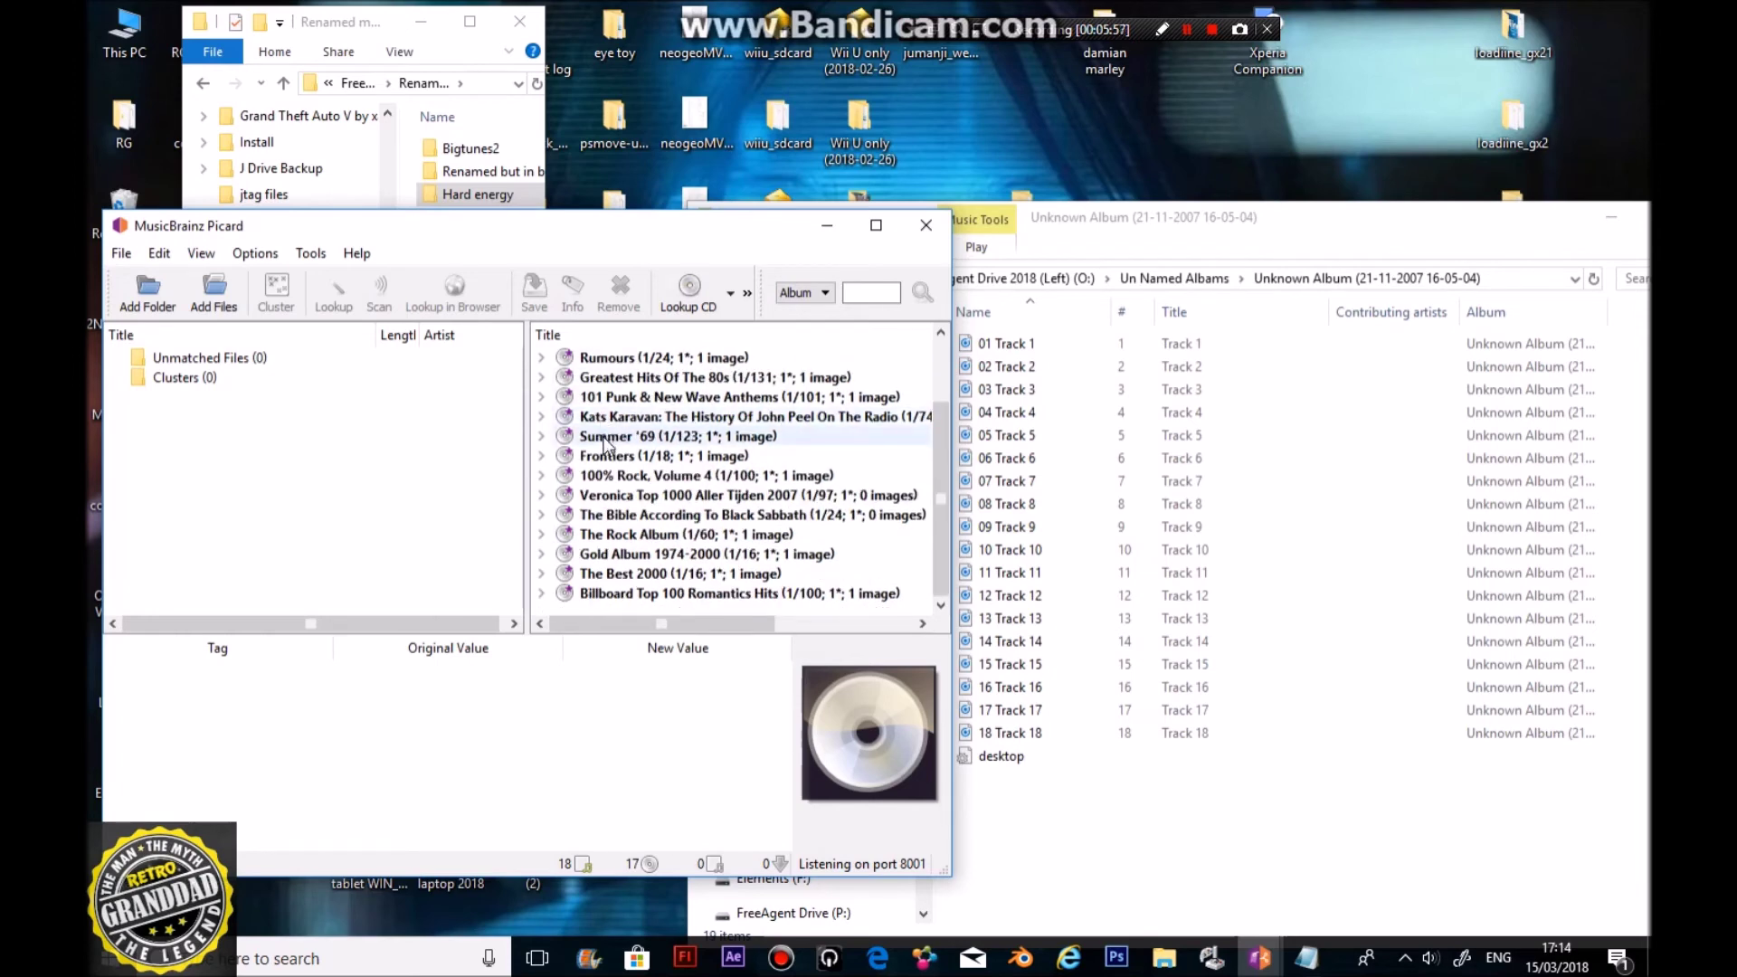
click(687, 596)
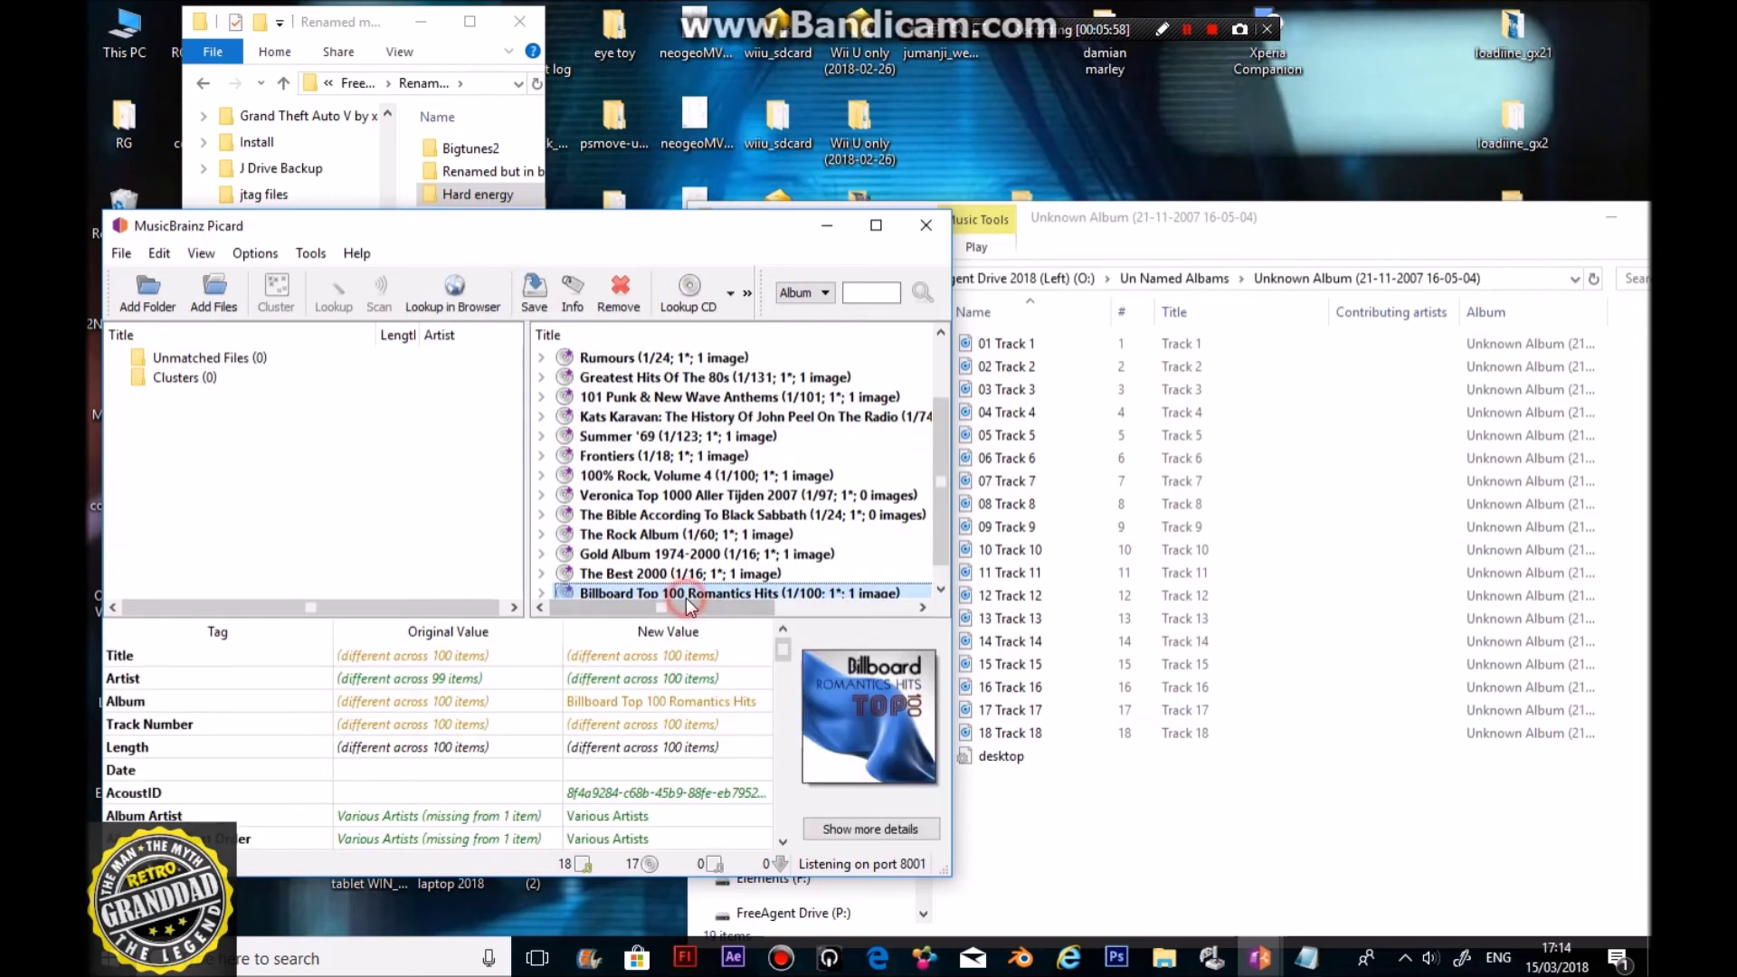
scroll(674, 507, up, 2)
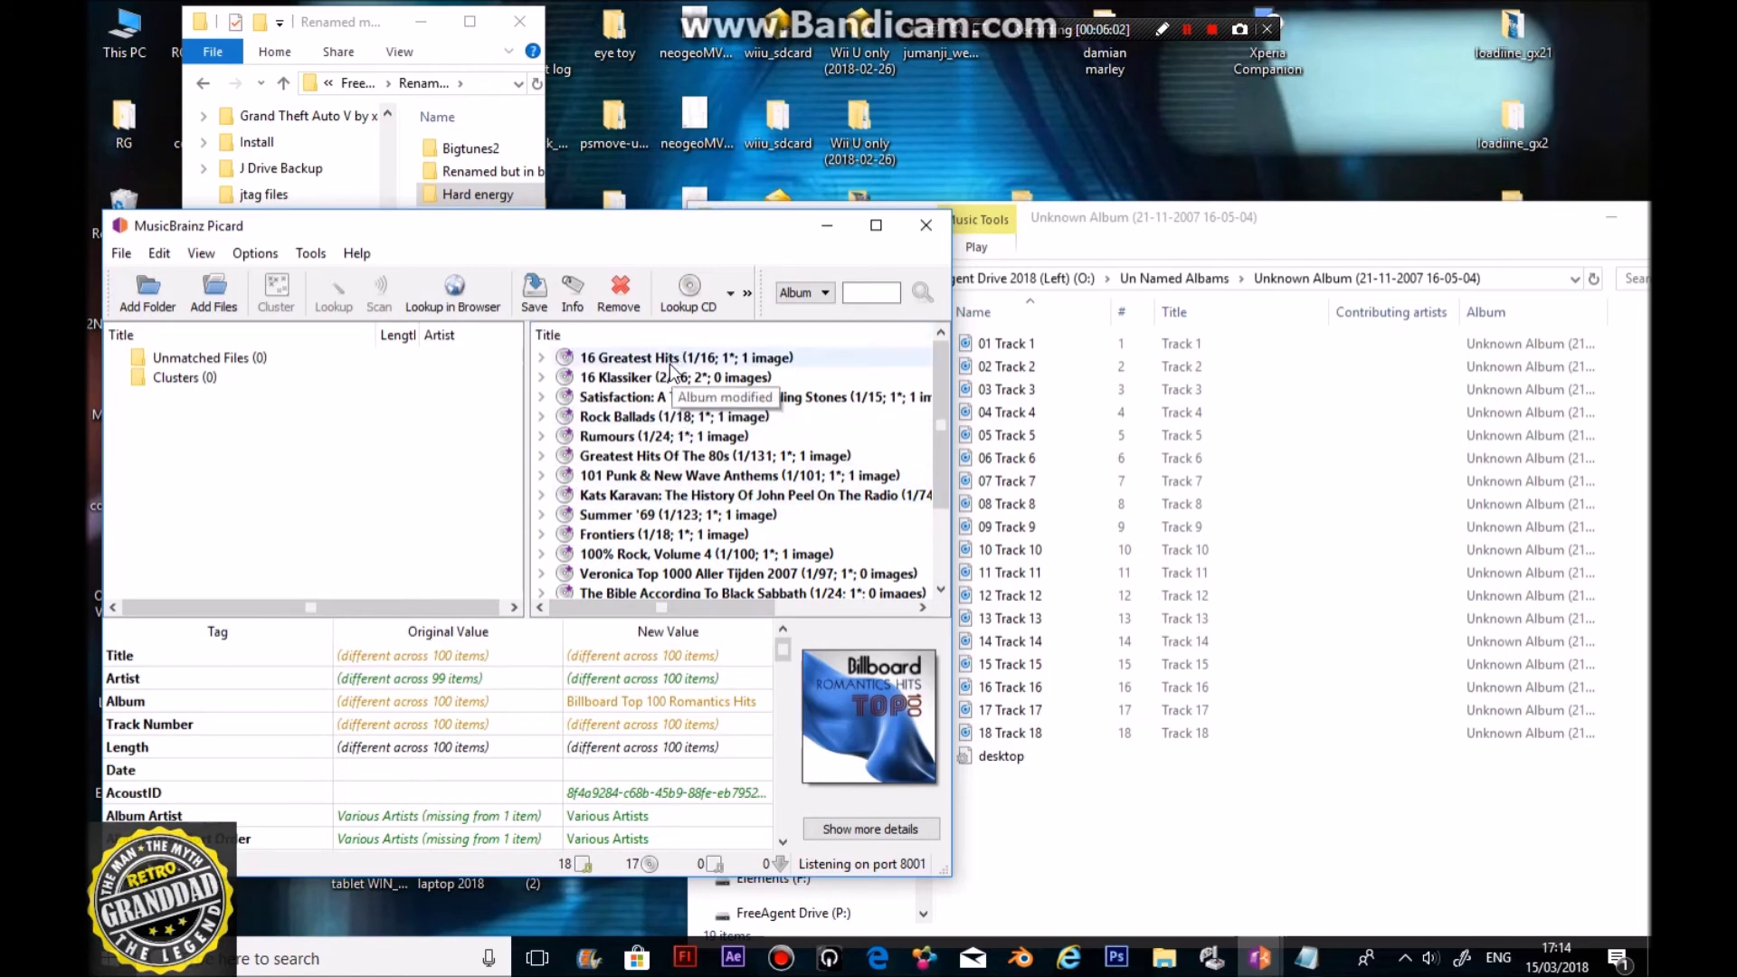
key(ctrl+a)
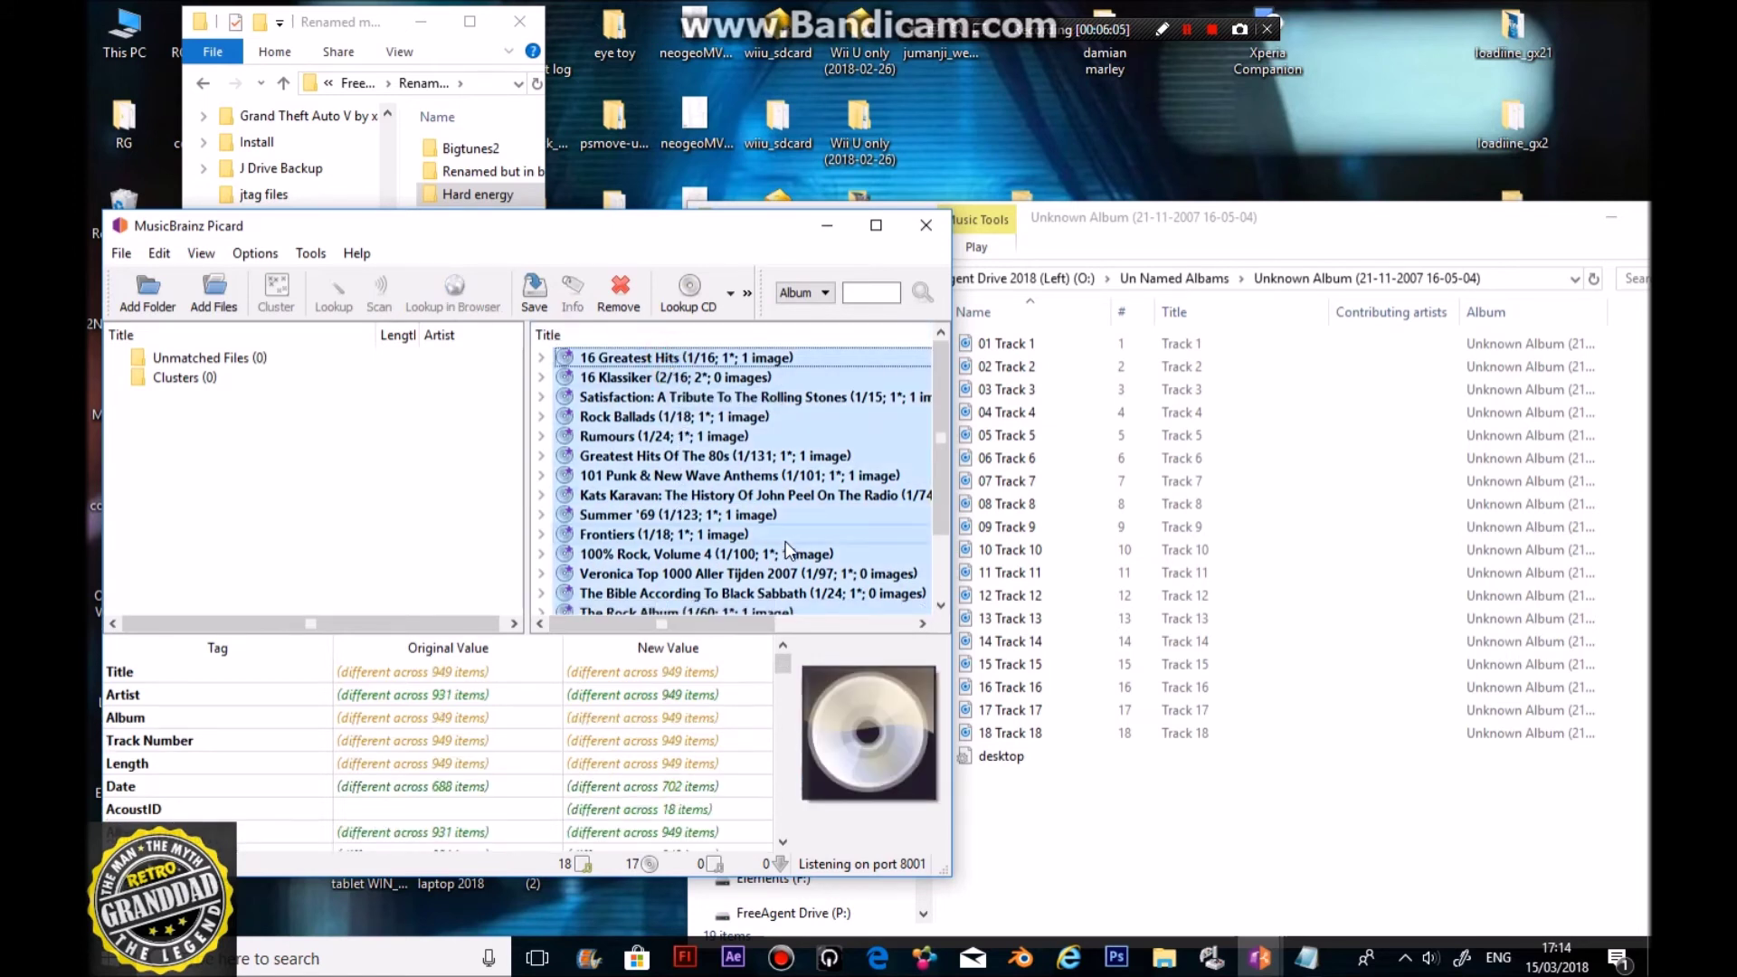
click(534, 298)
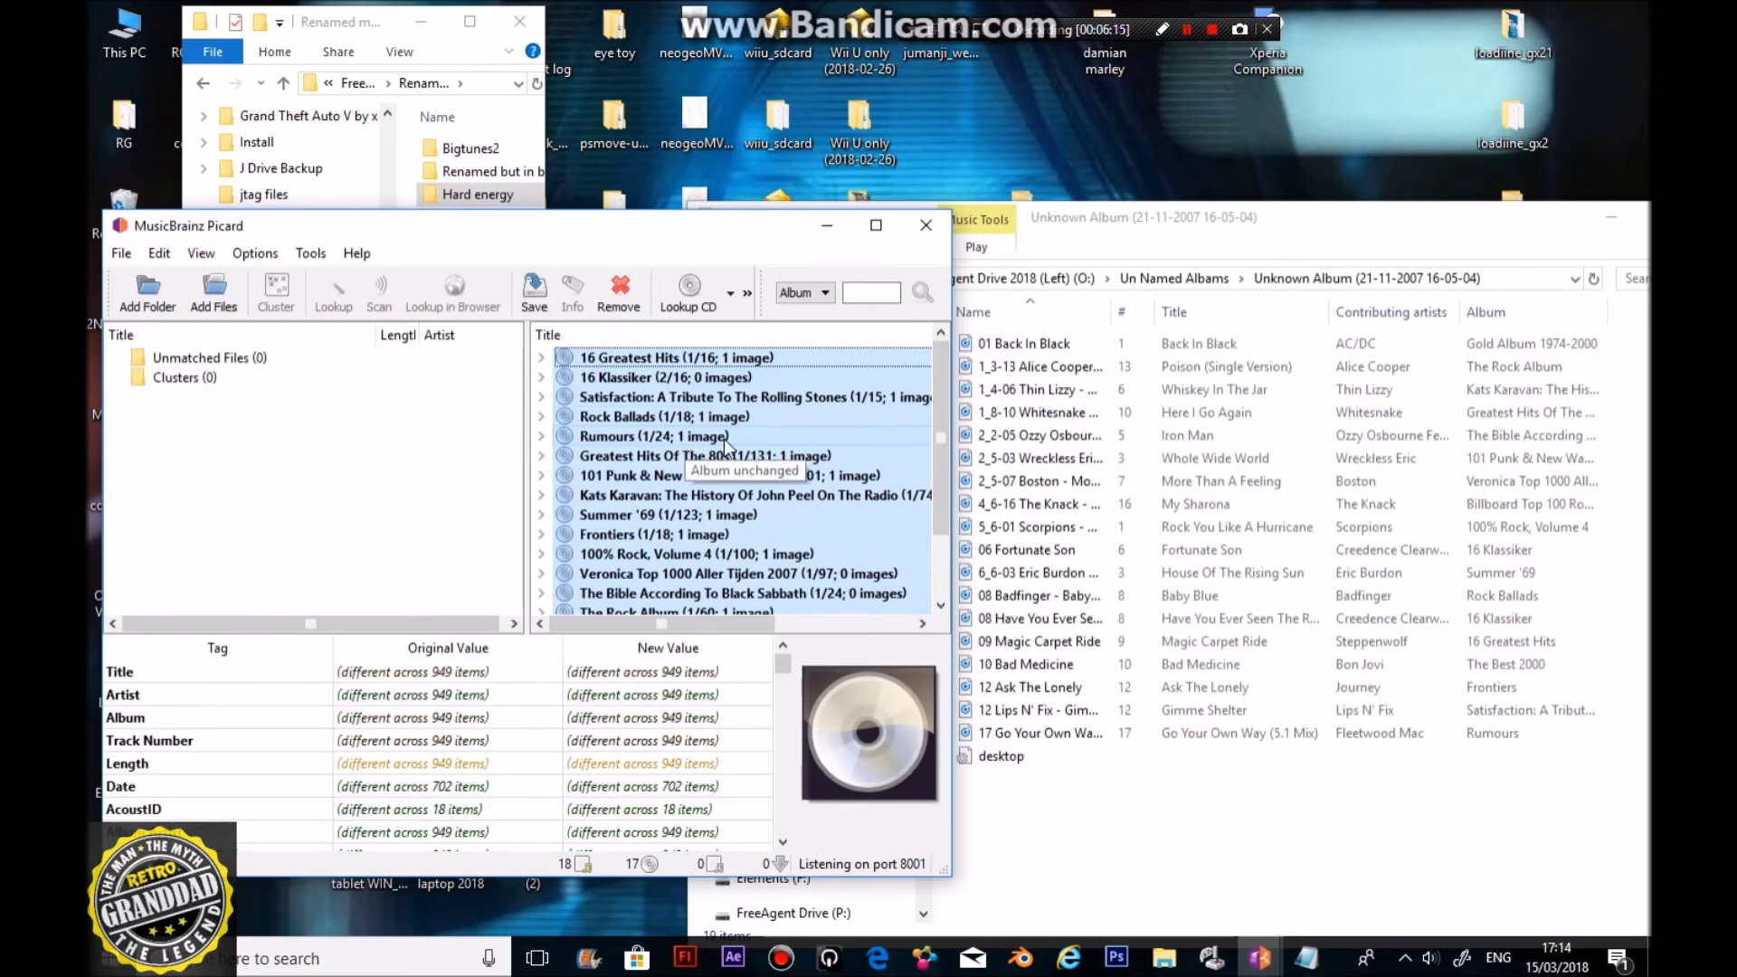
click(1130, 234)
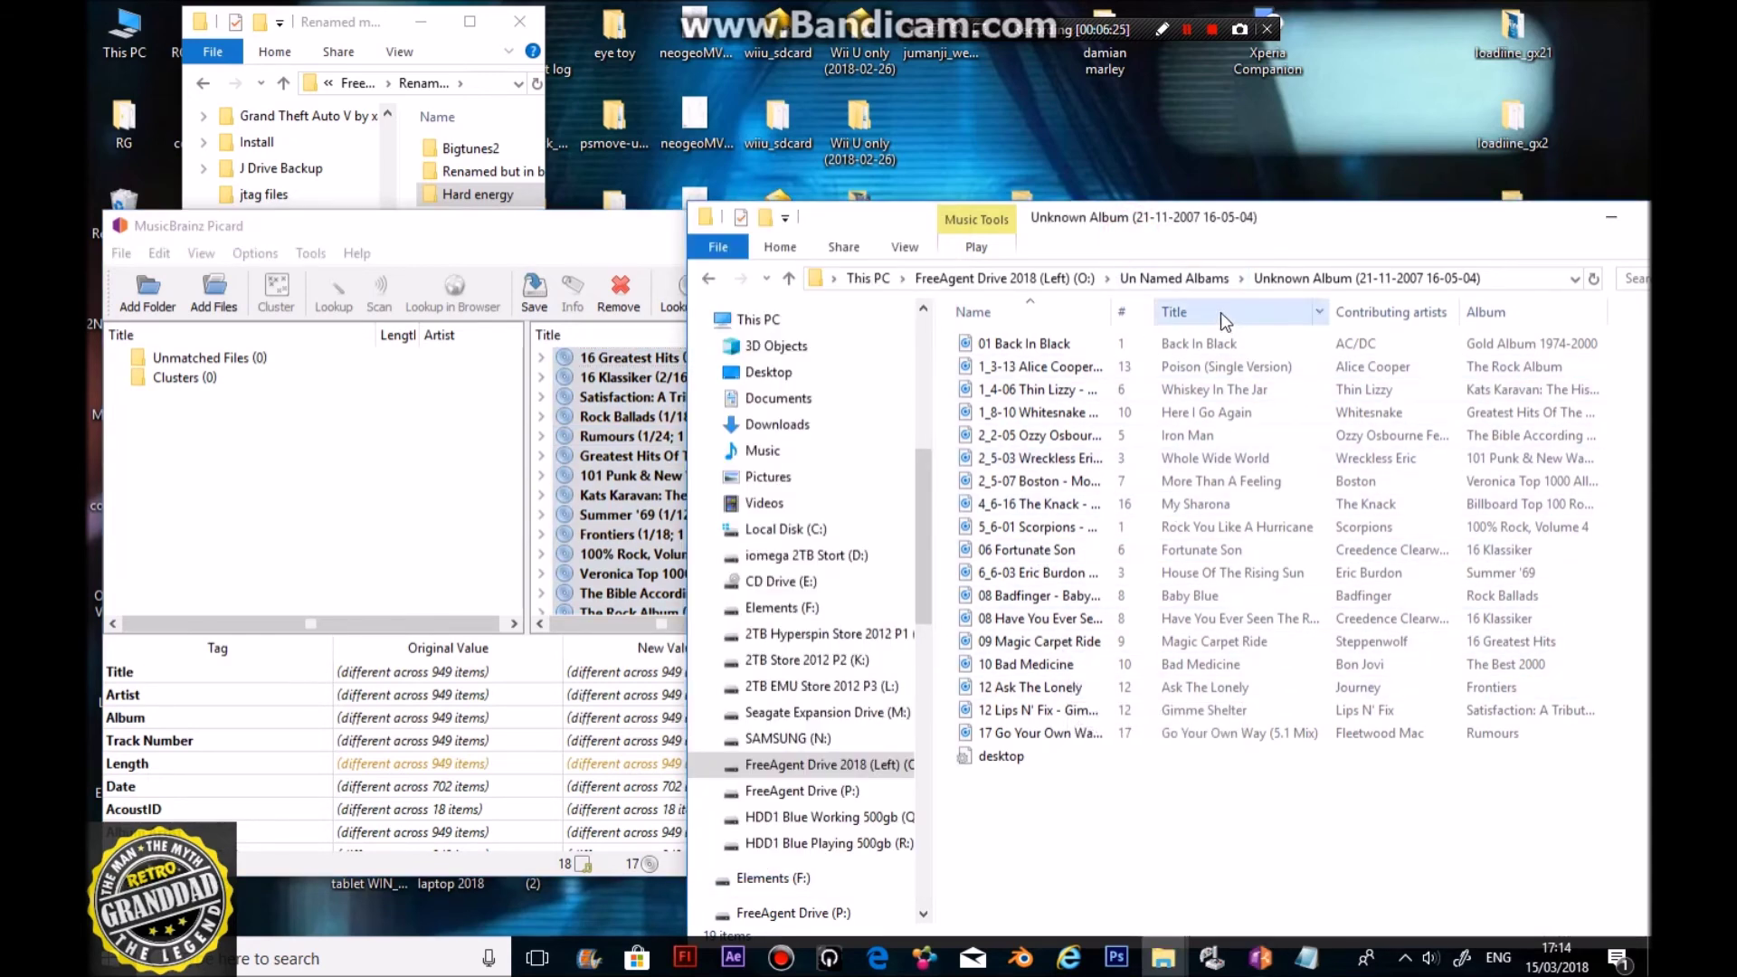
click(1135, 323)
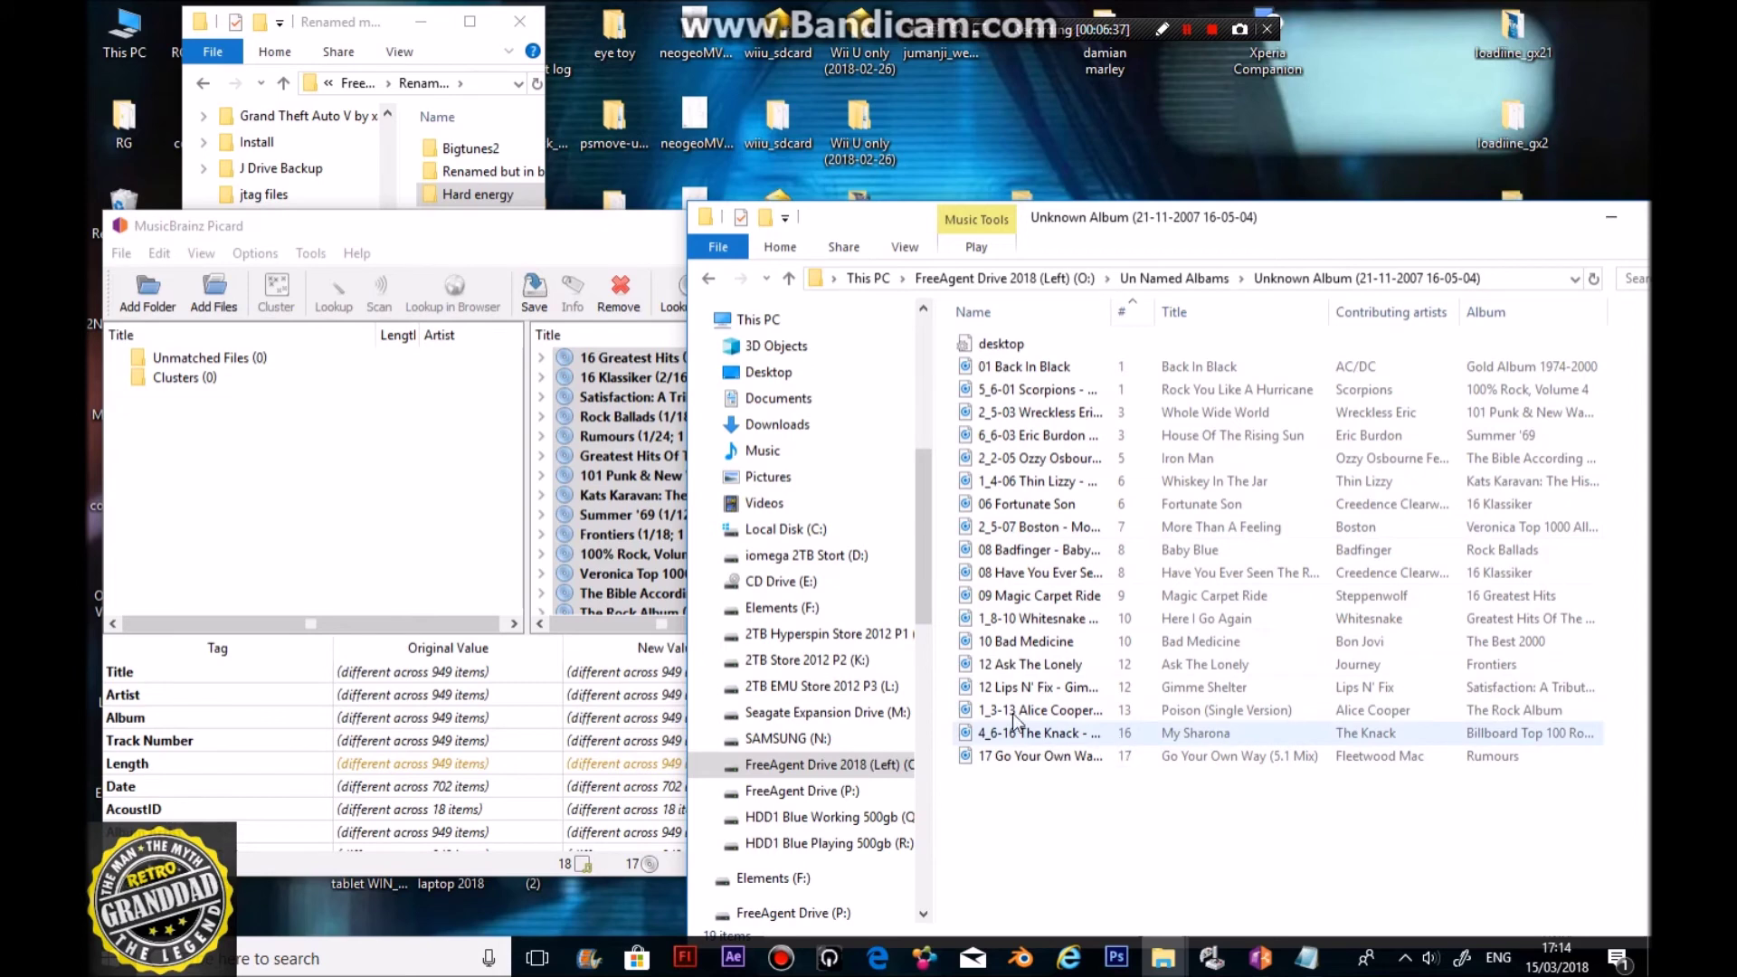
click(454, 233)
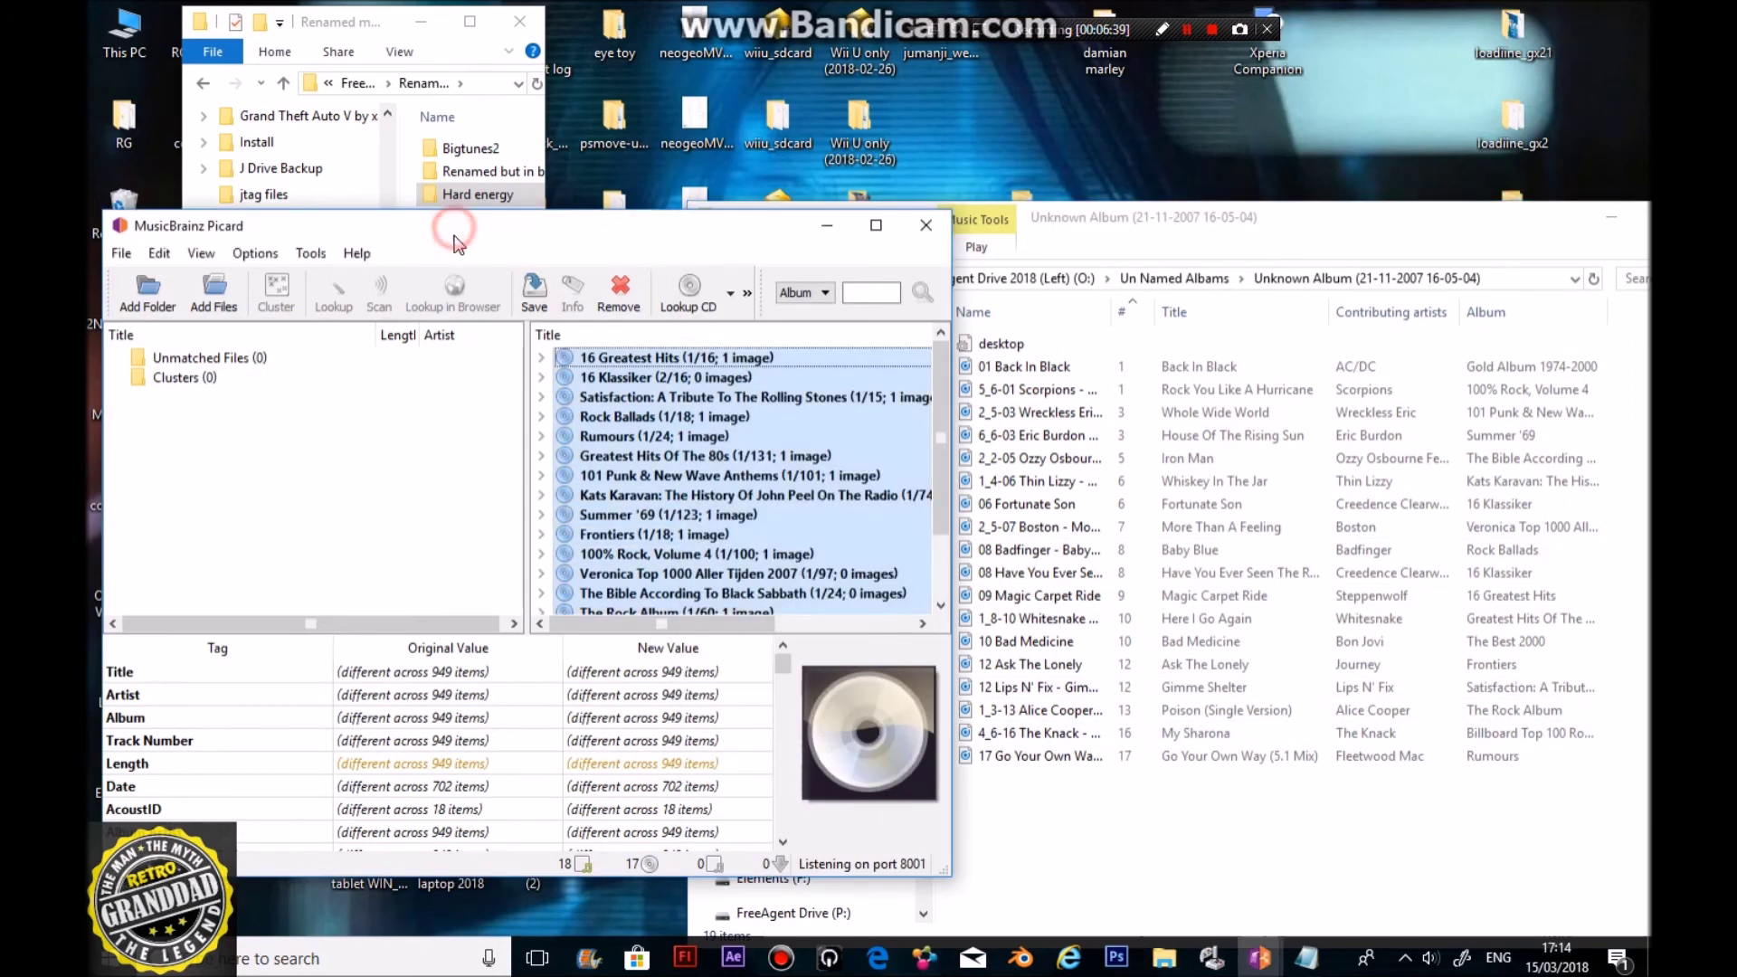
click(621, 287)
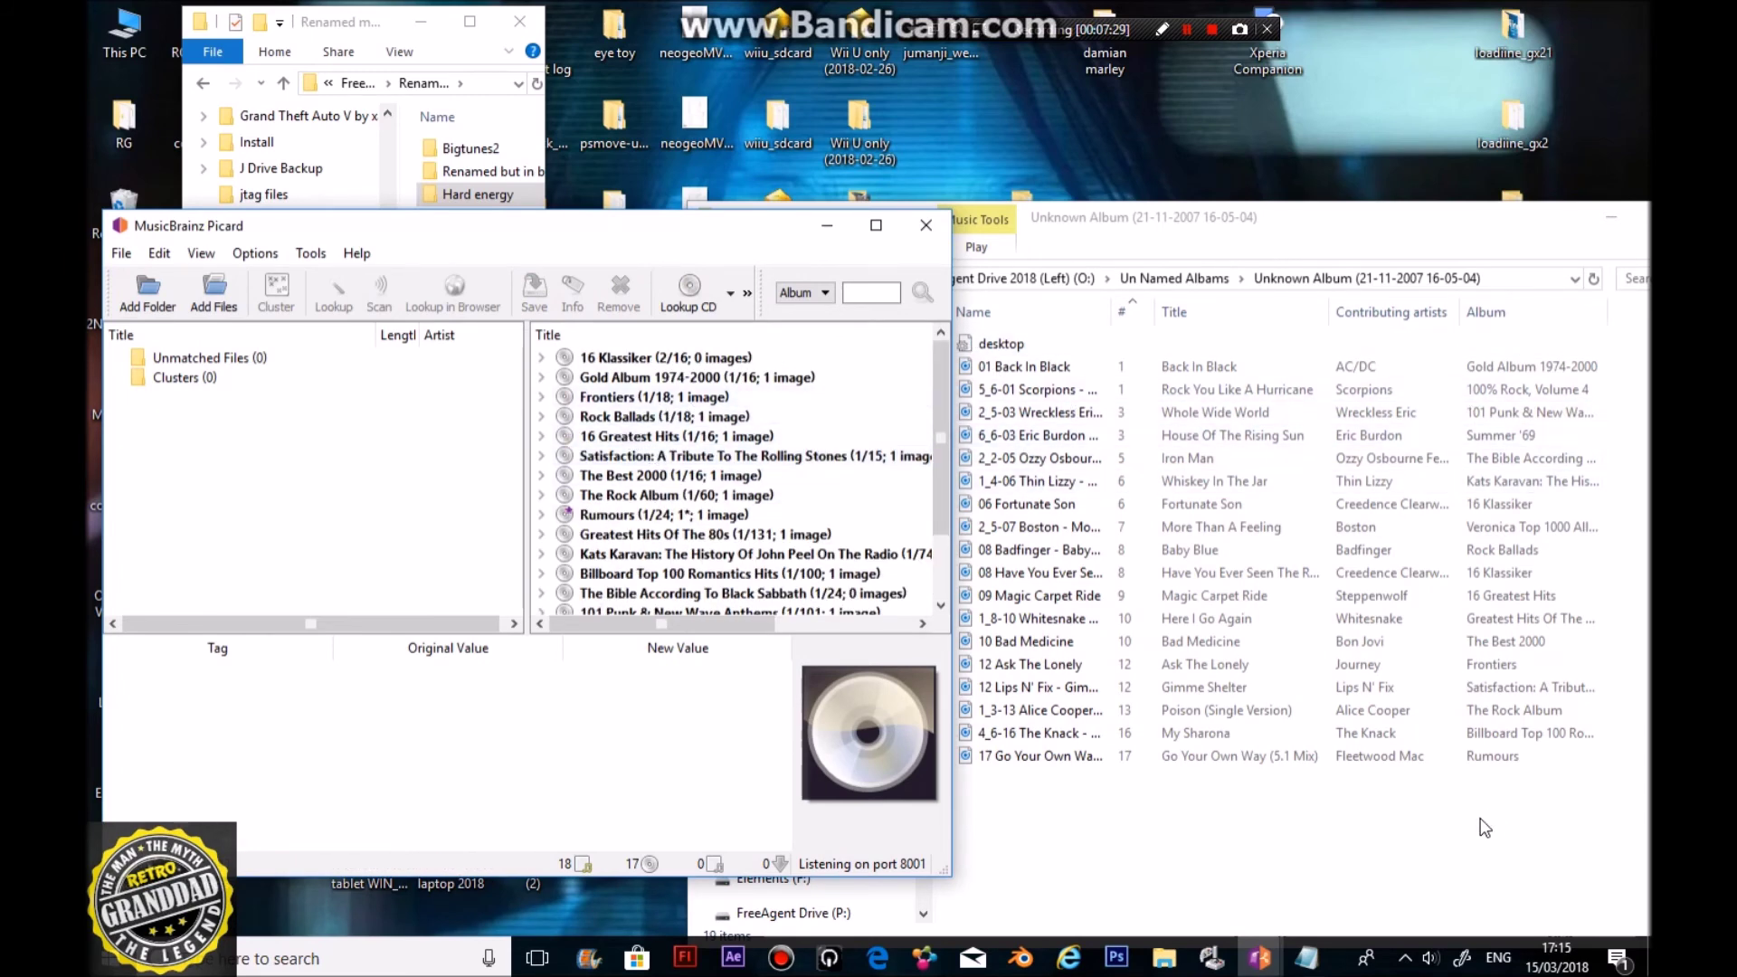
Step: Widen the folder's name column to read the full file names, shift the window into view, and return to Un Named Albams
drag(1110, 311, 1273, 403)
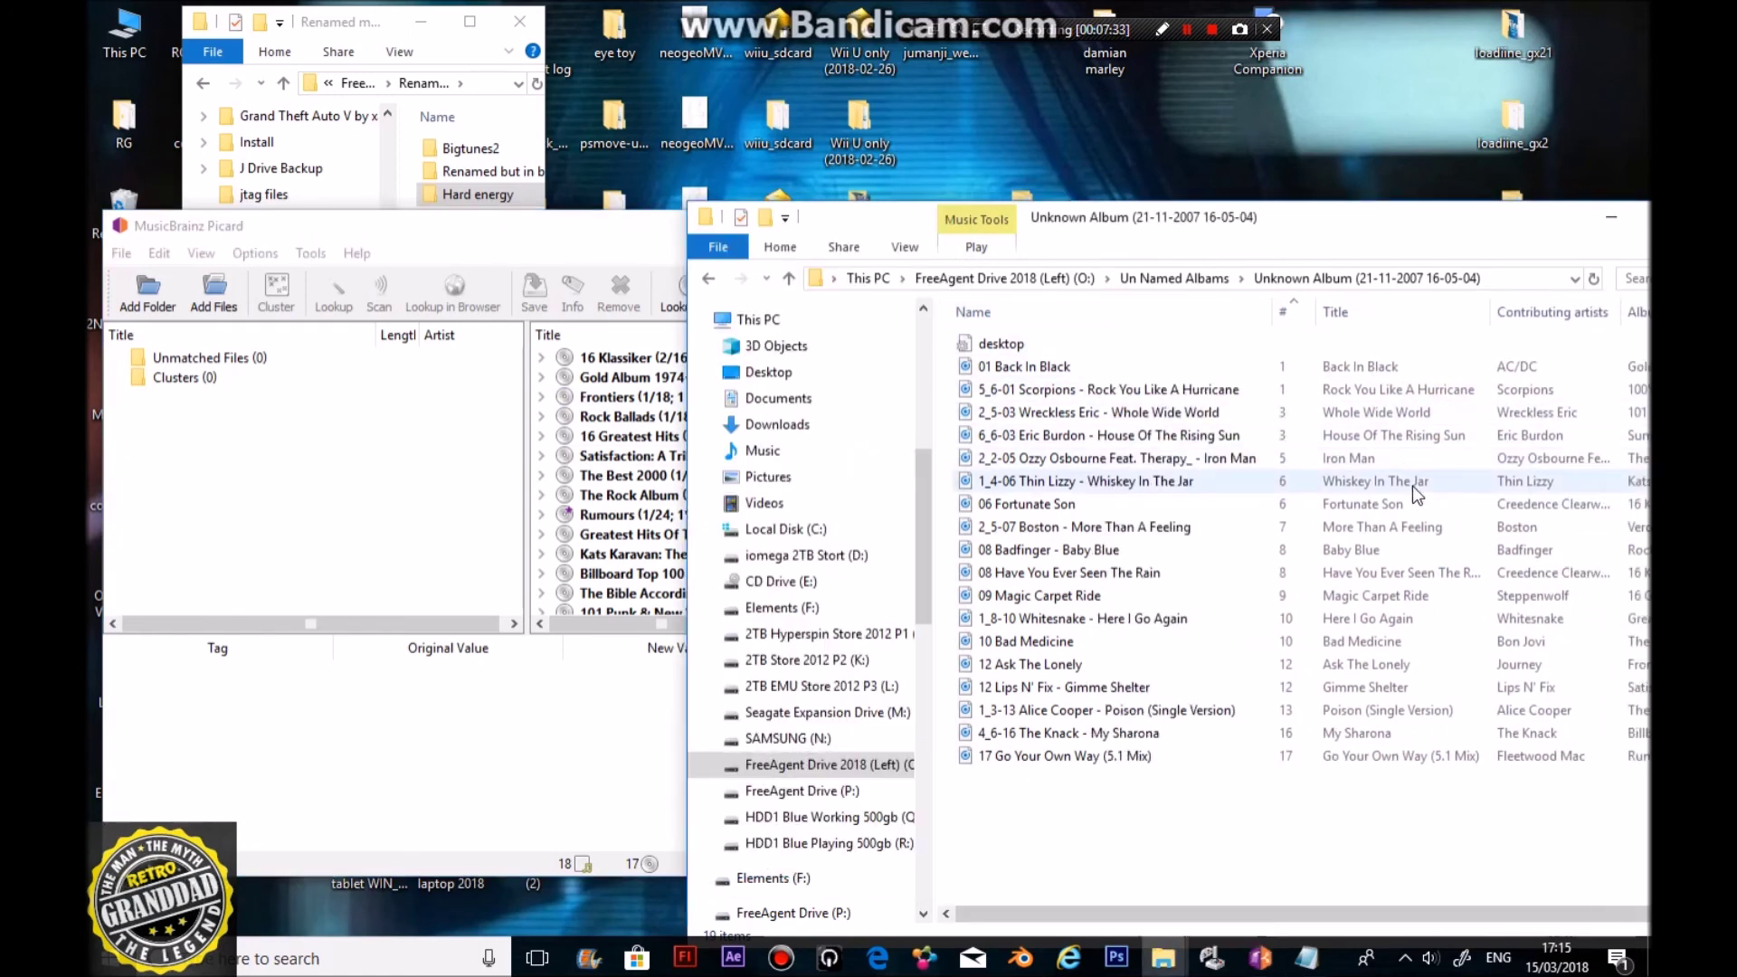
drag(1195, 226, 967, 215)
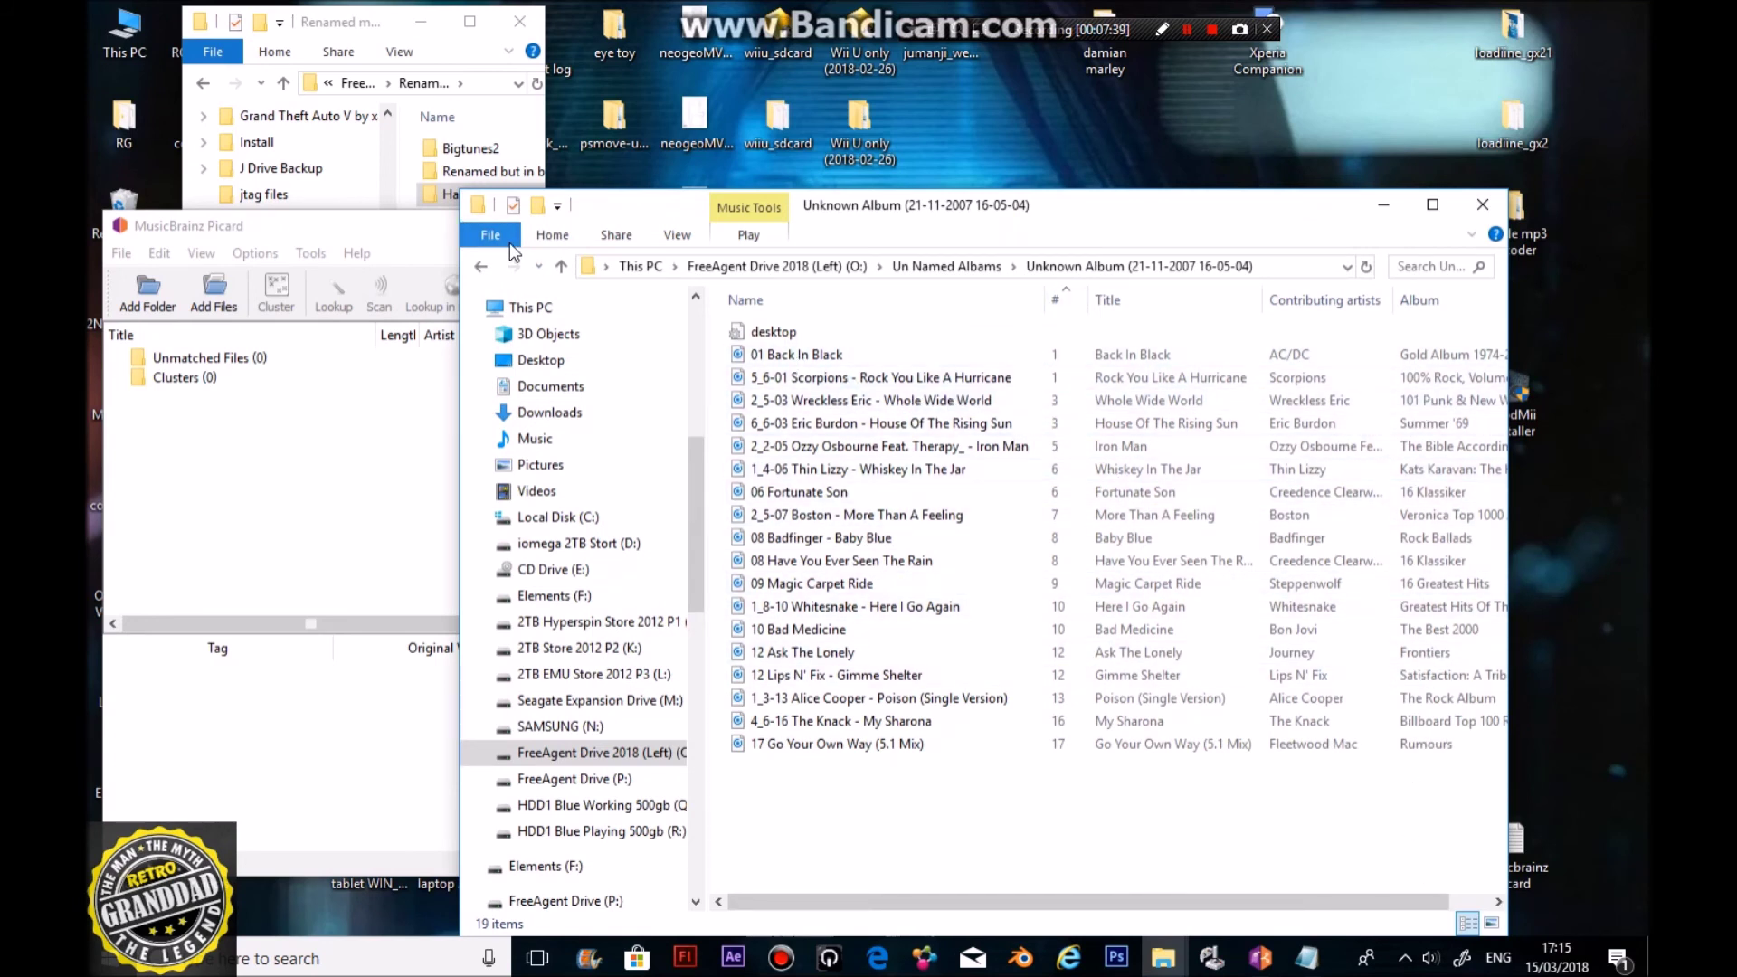
click(562, 268)
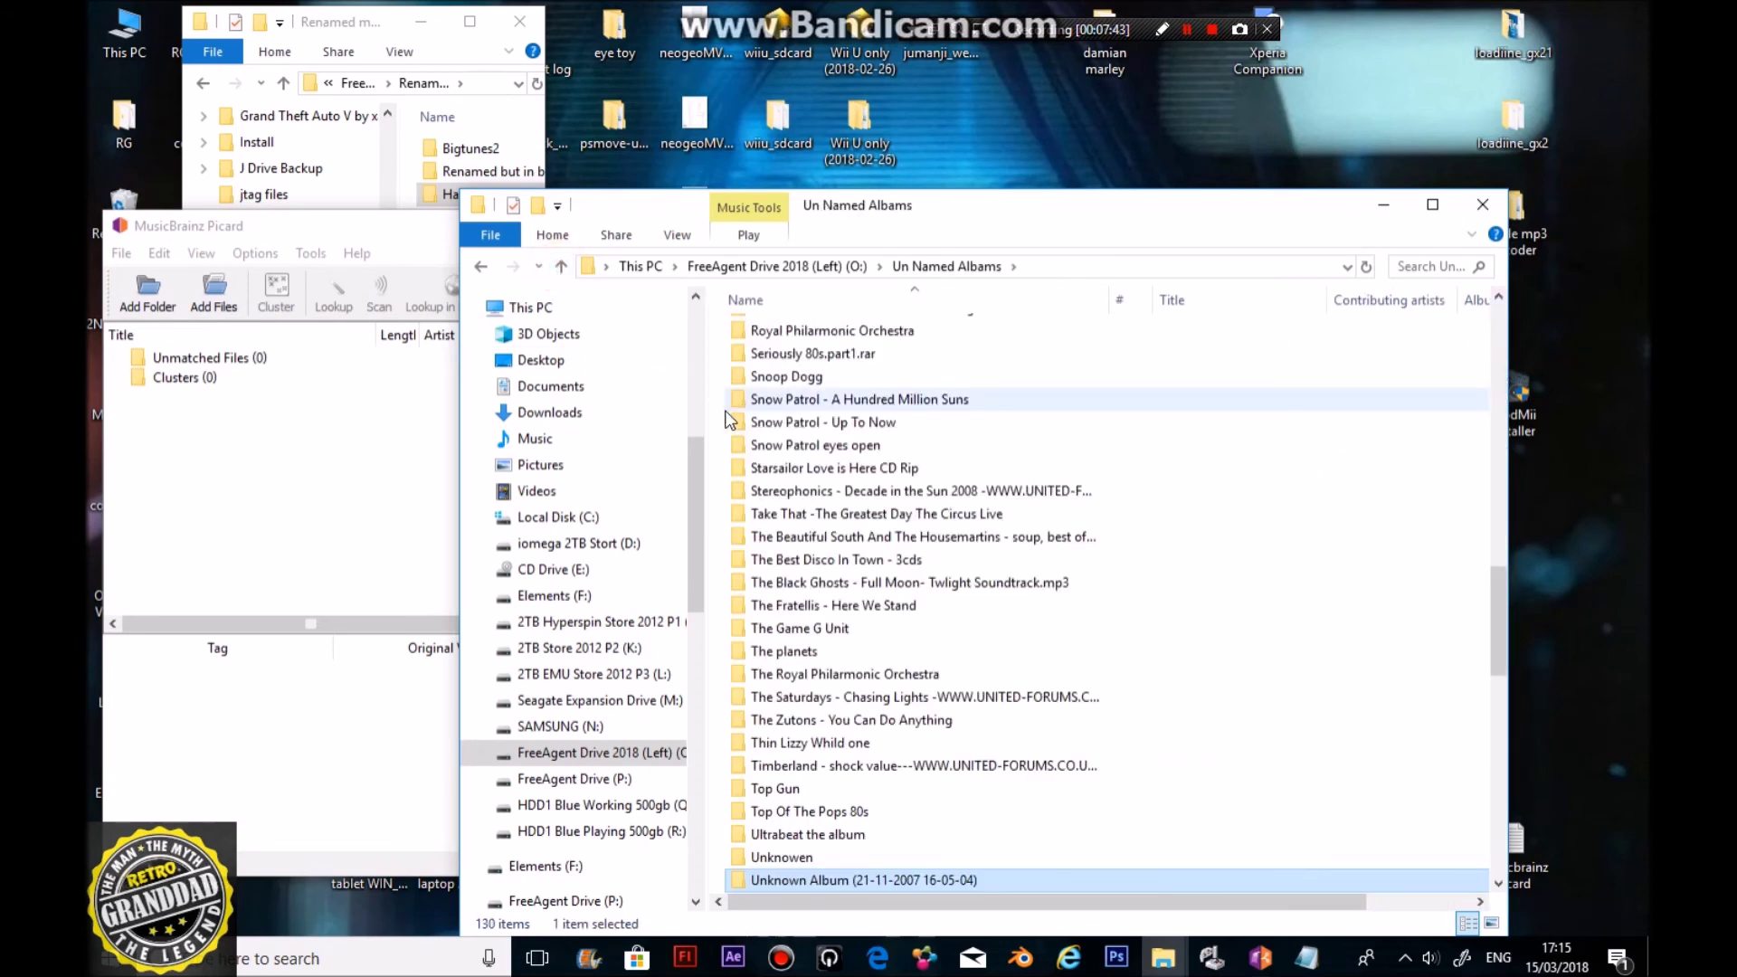
Step: Bring Picard forward, select every album from 16 Klassiker to 100% Rock, Volume 4, and remove them all
click(290, 251)
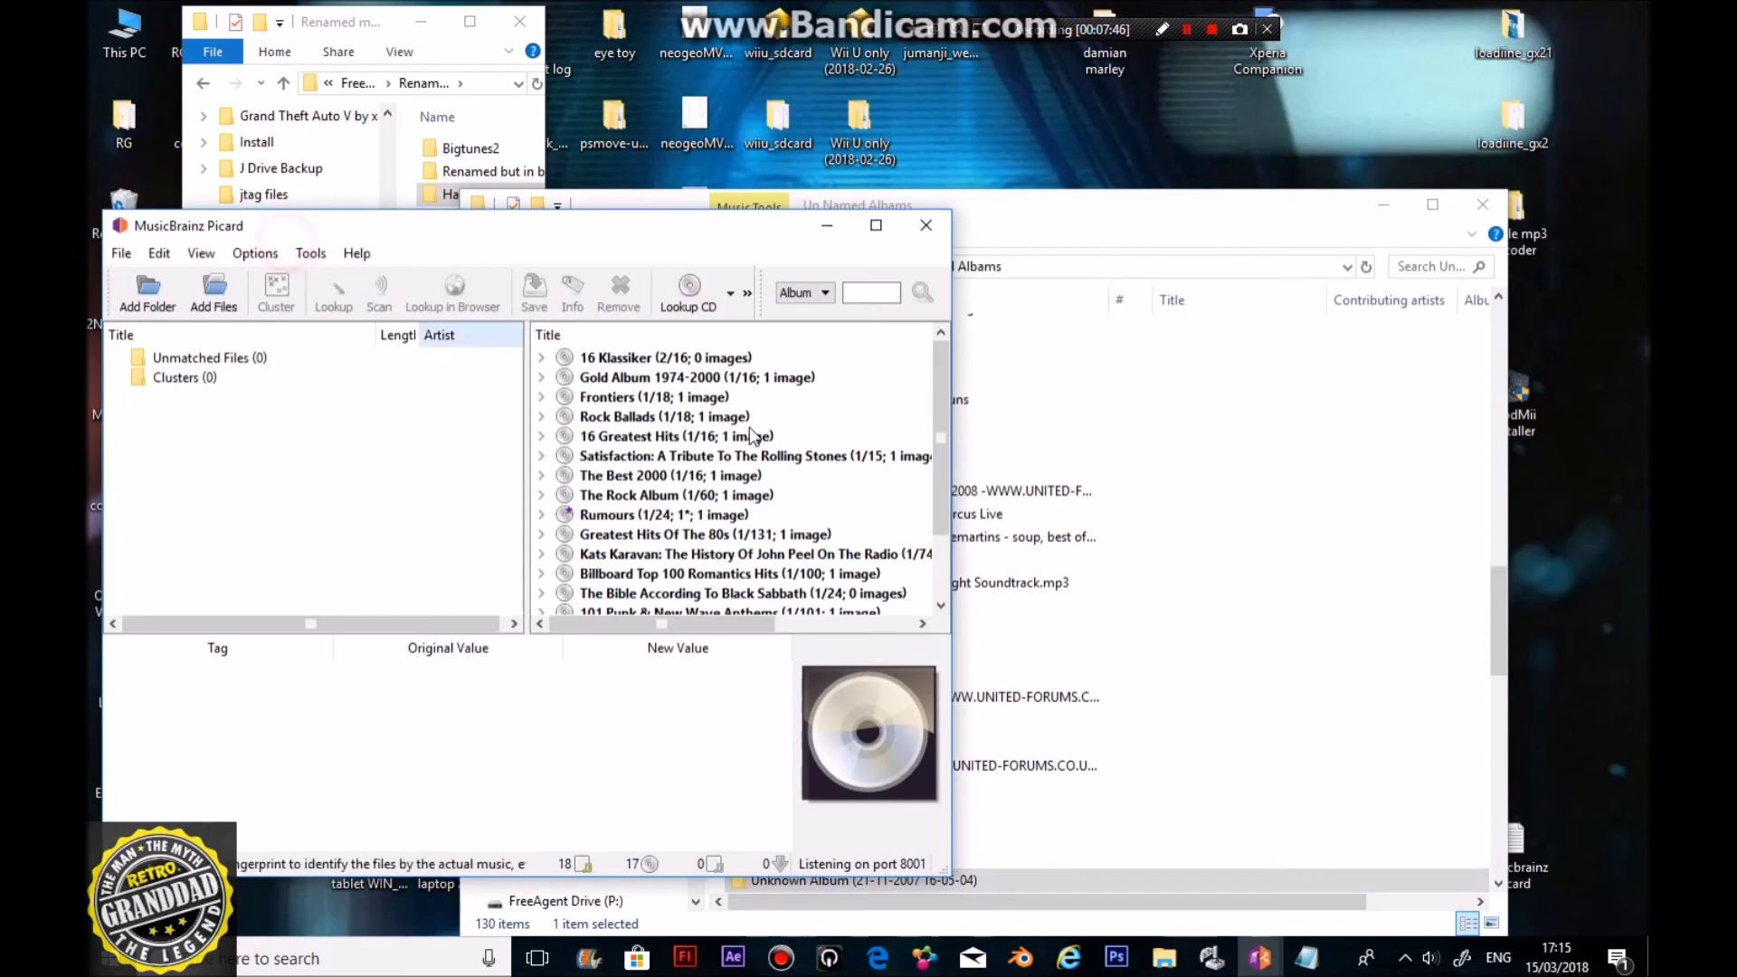
click(687, 359)
scroll(684, 542, down, 2)
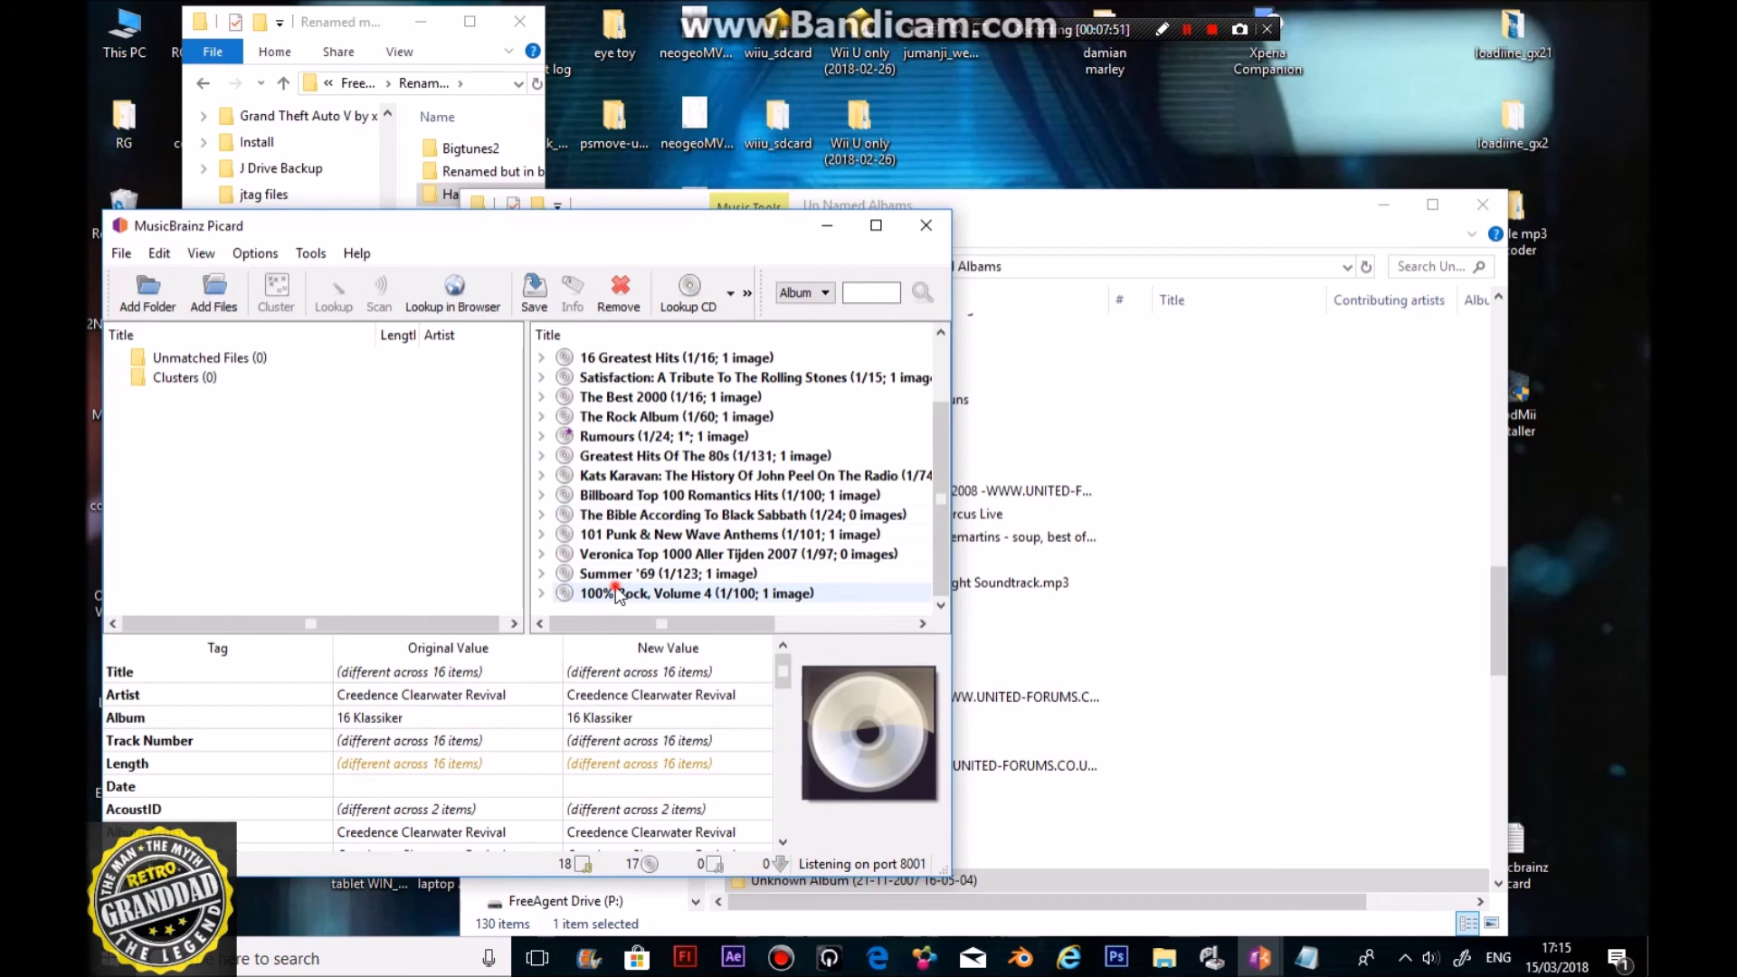
key(ctrl+a)
click(619, 287)
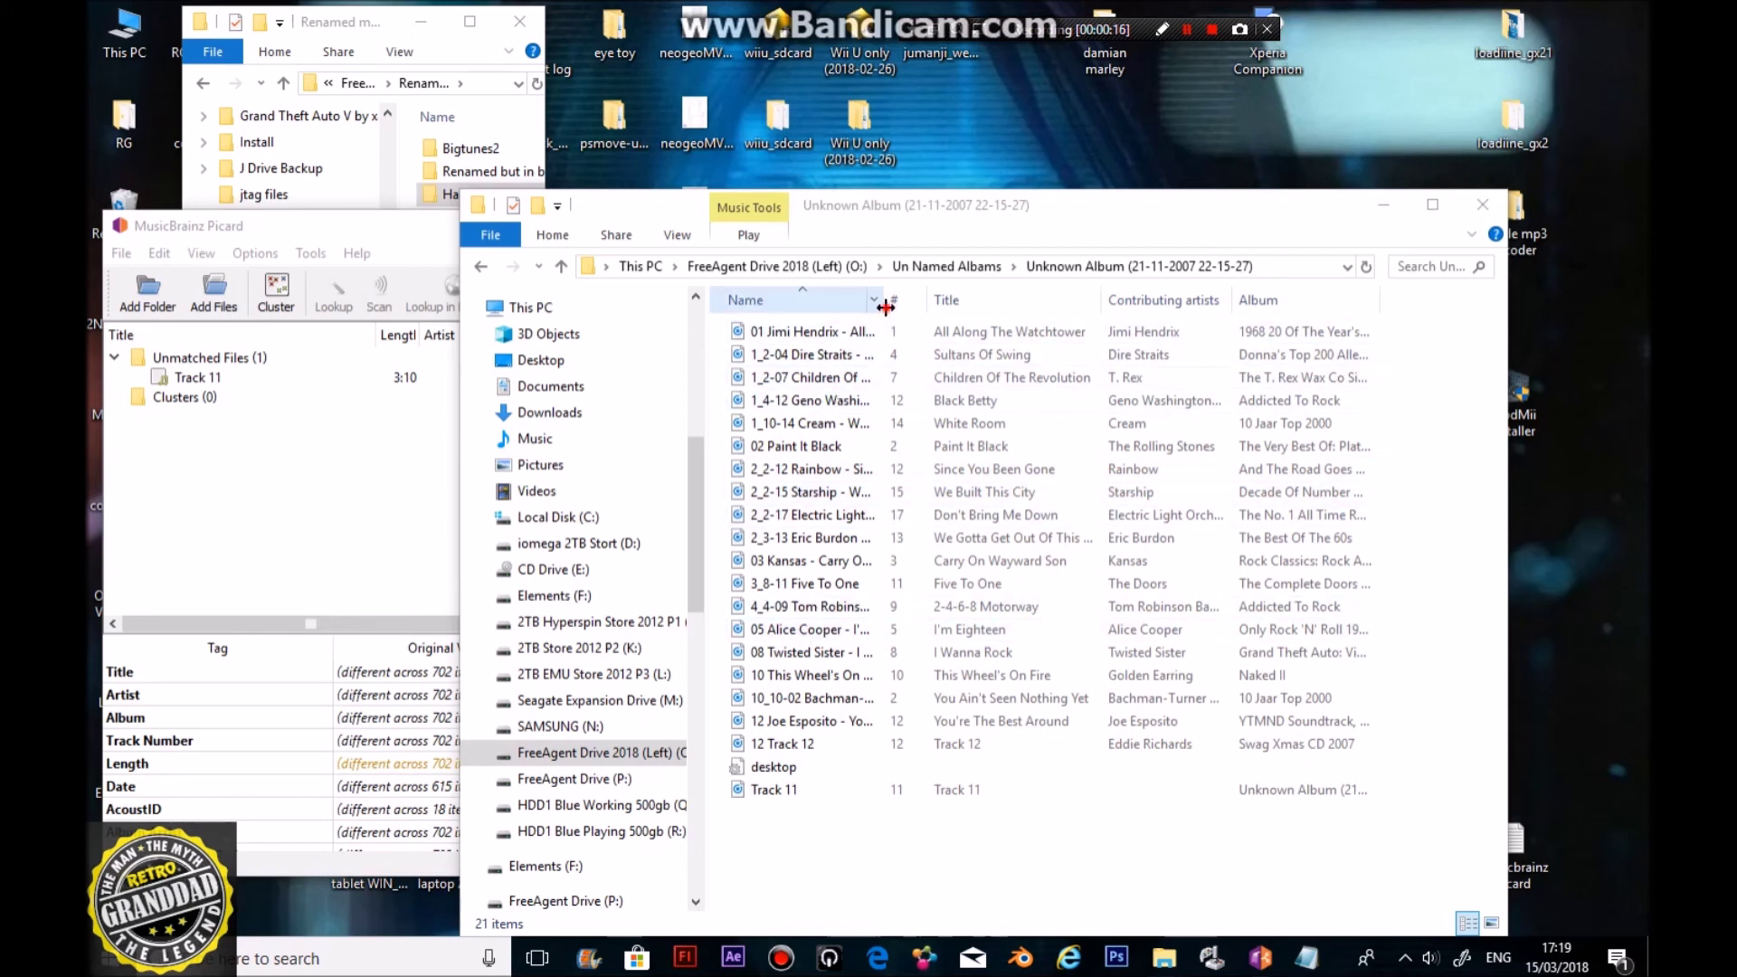
drag(885, 307, 1119, 308)
click(960, 334)
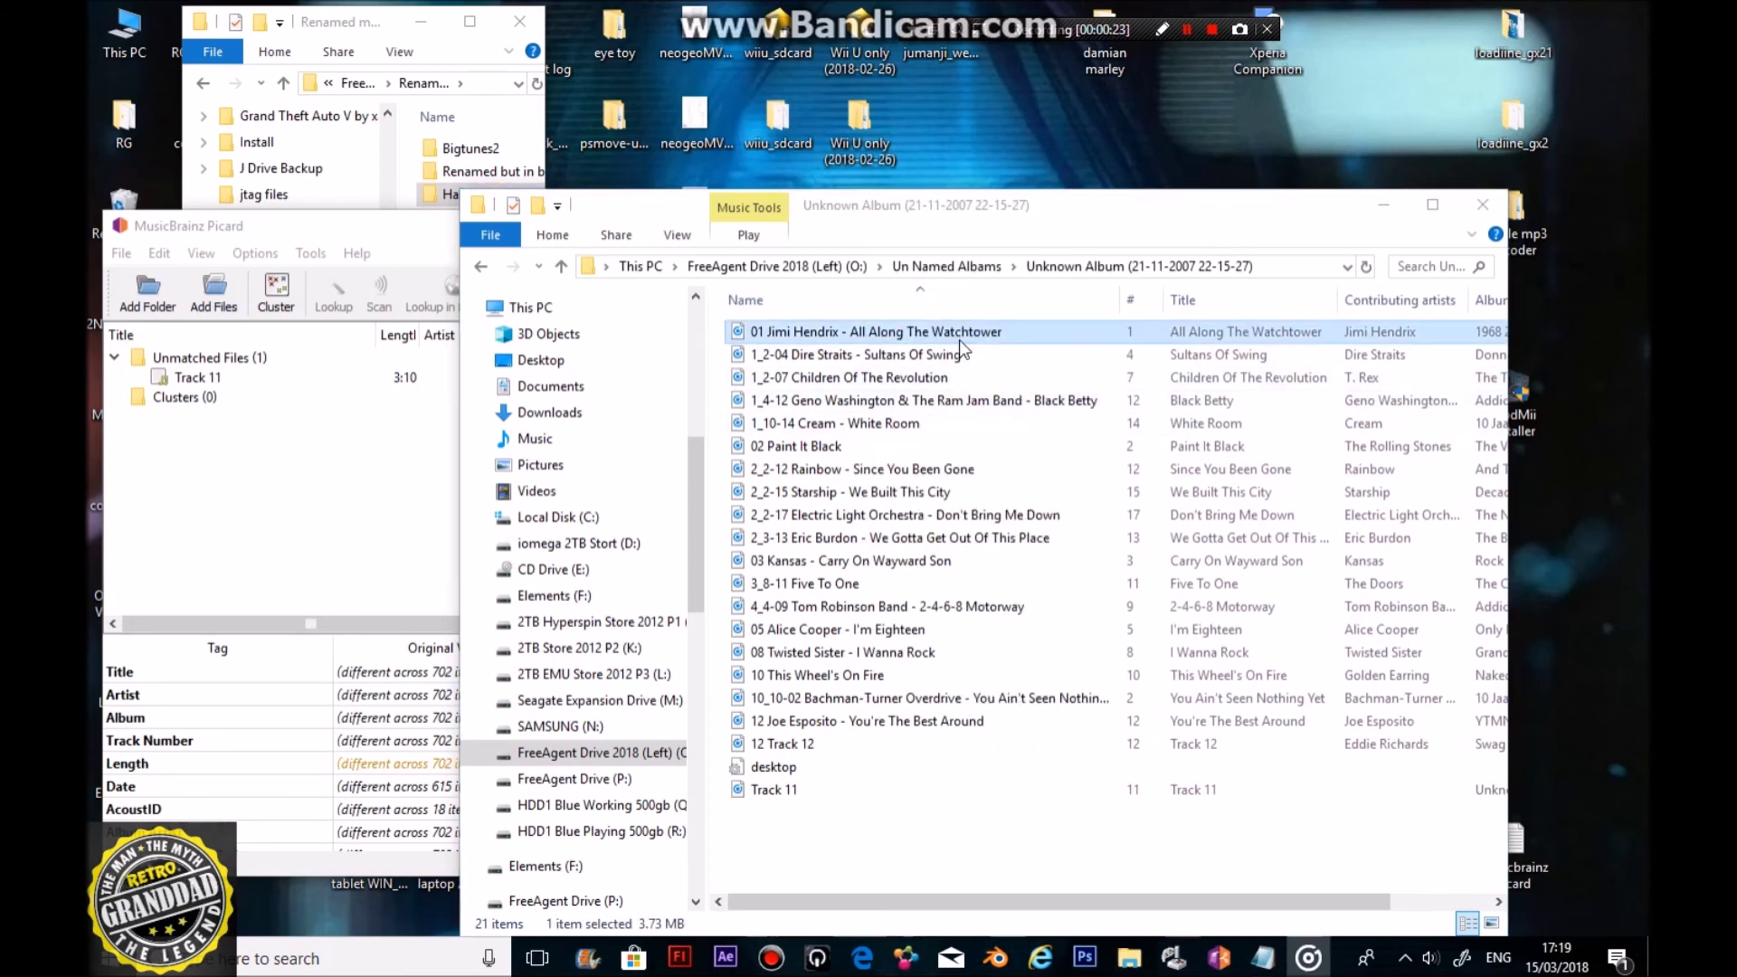
click(607, 284)
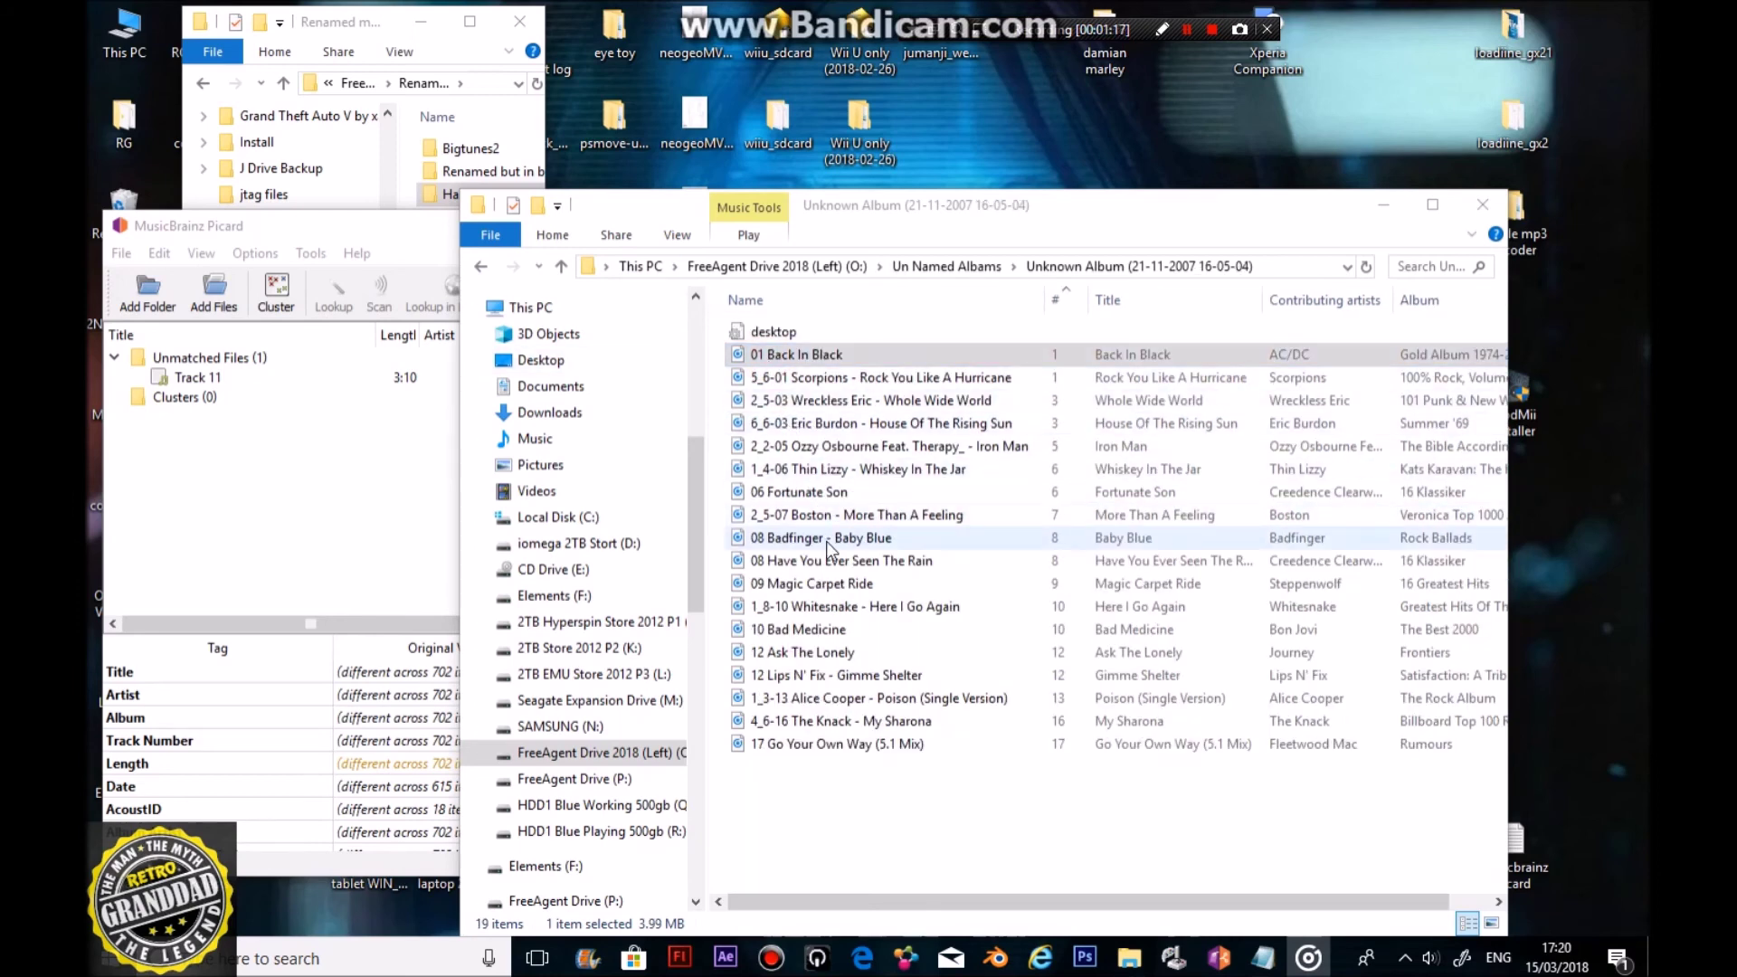
Step: Check the renamed songs by playing Whiskey In The Jar, Poison (Single Version), Ask The Lonely, Bad Medicine and Here I Go Again
click(894, 470)
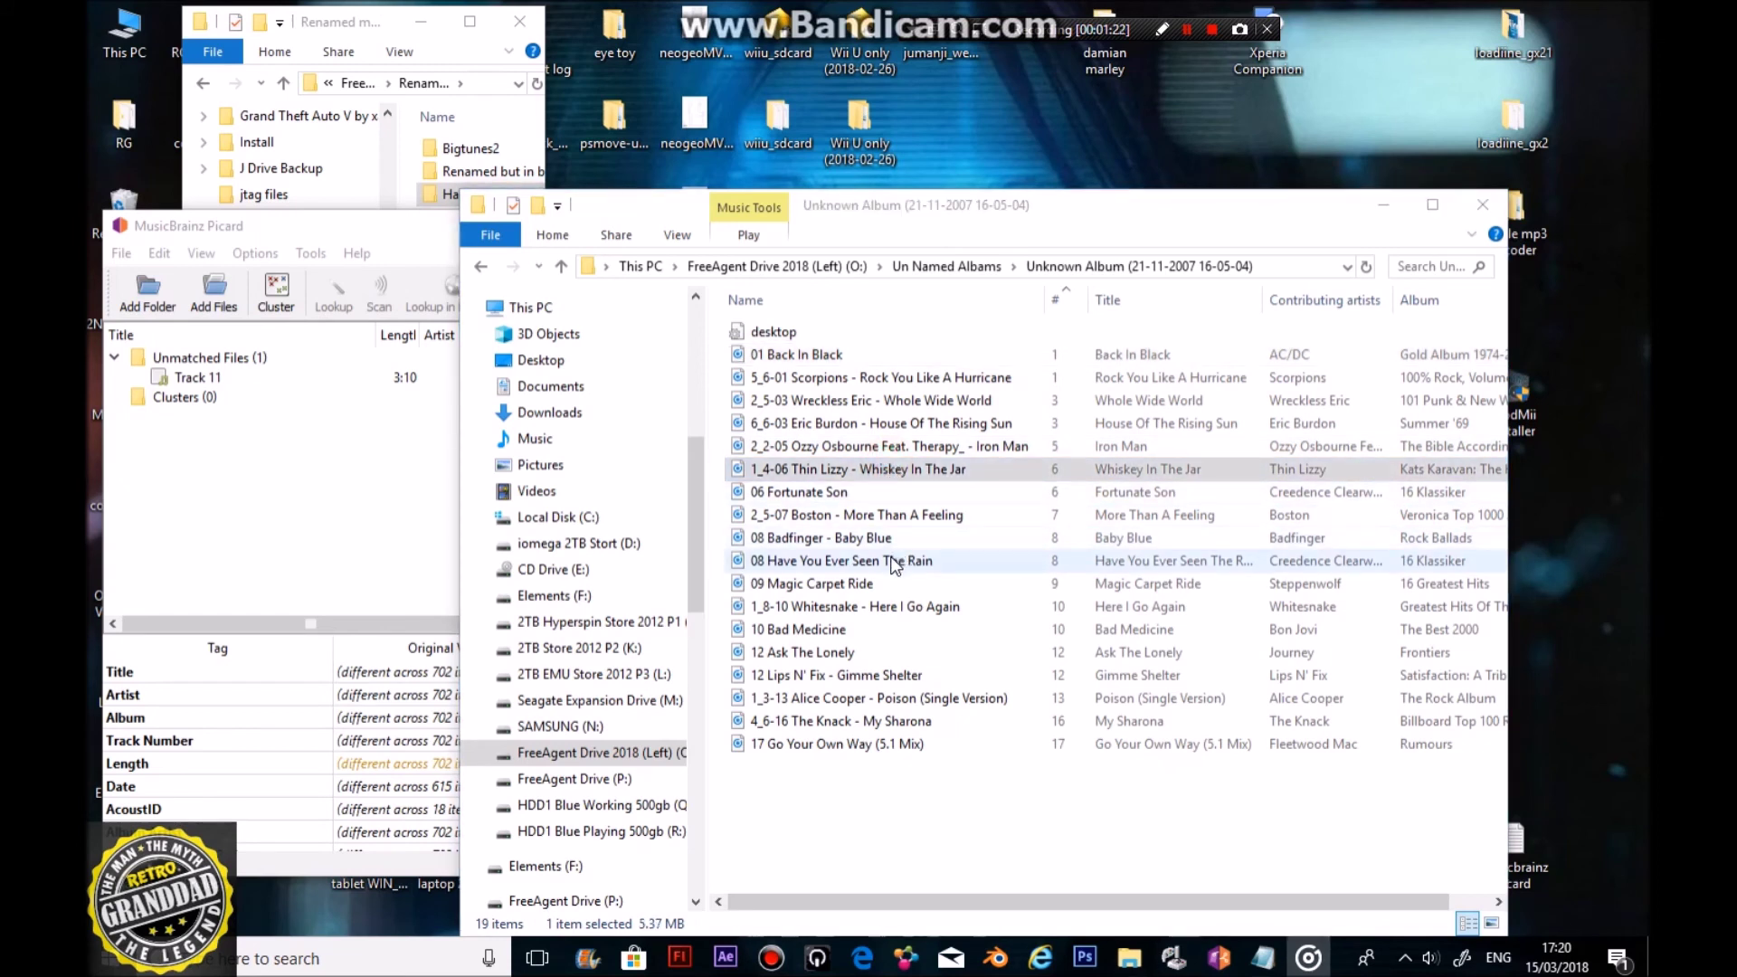
click(837, 698)
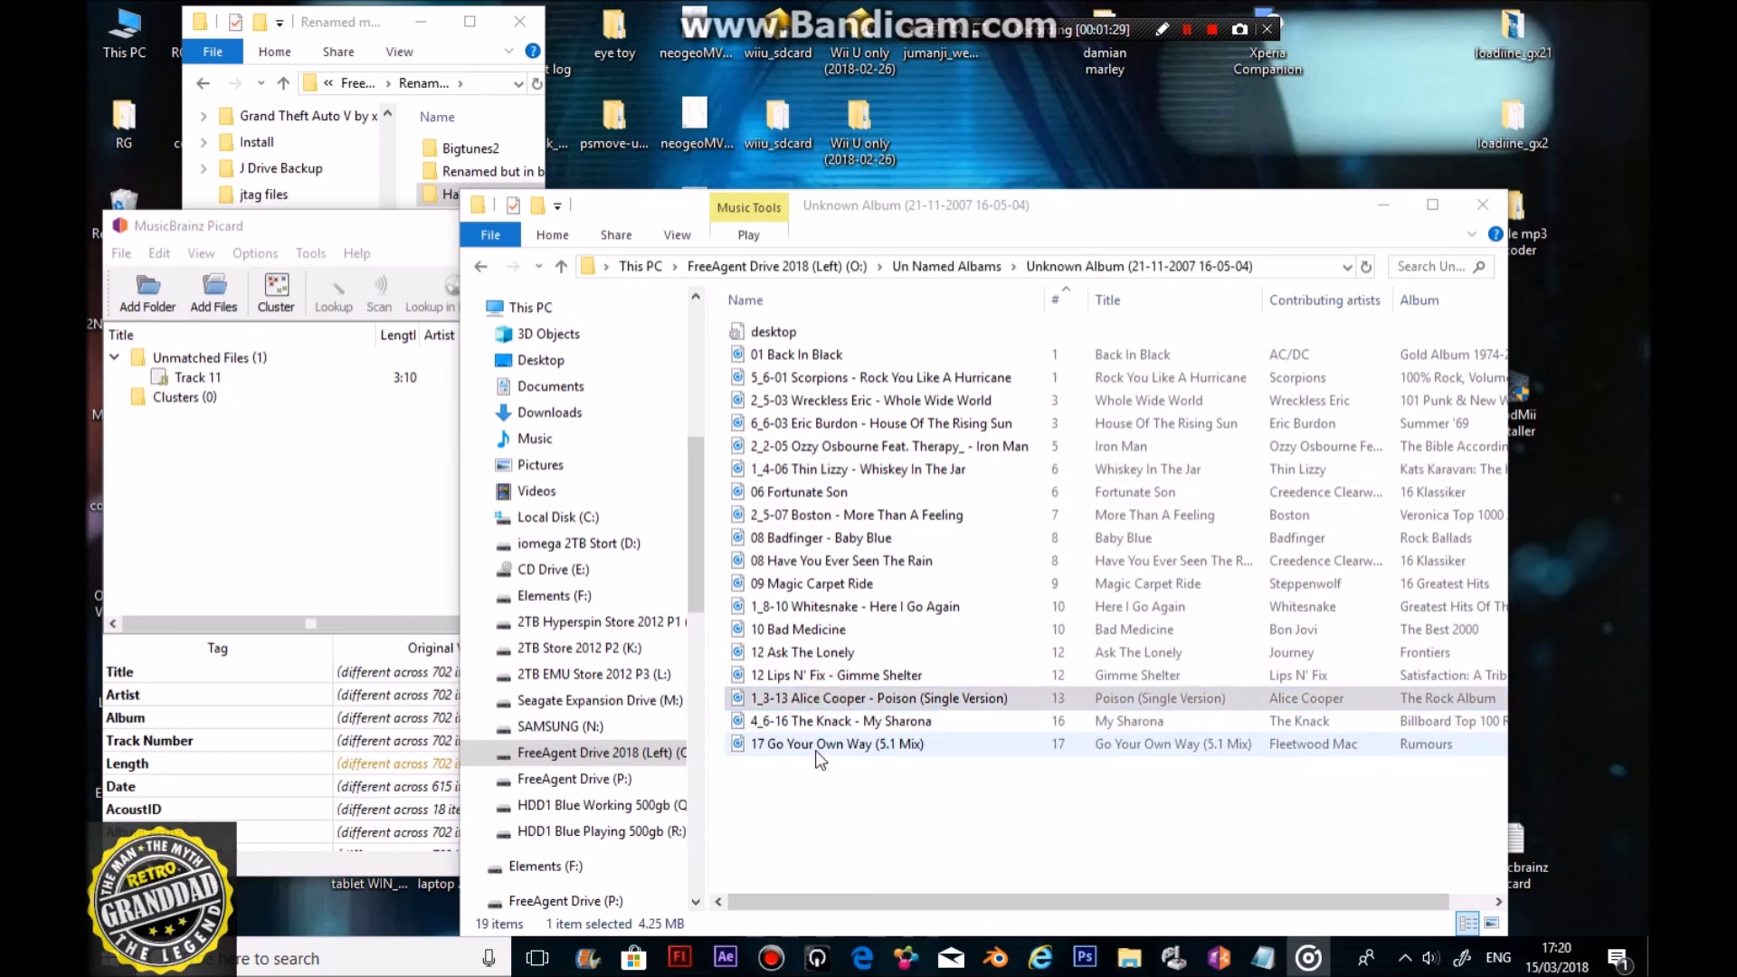
click(815, 653)
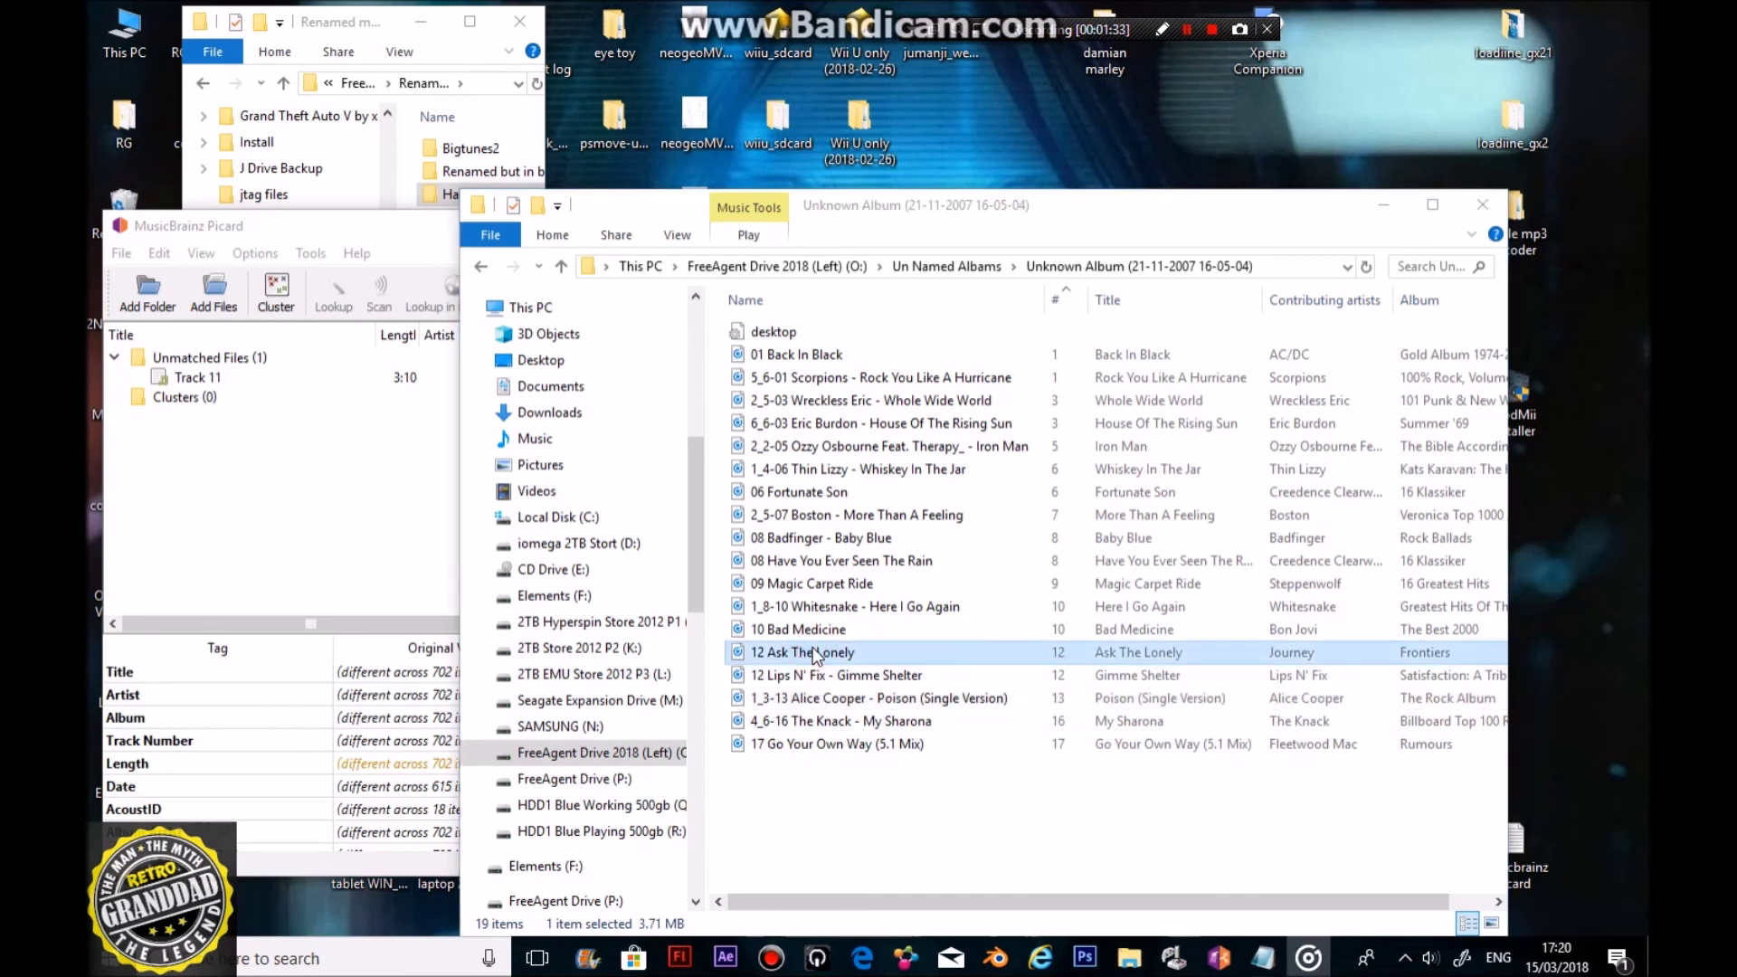
click(816, 631)
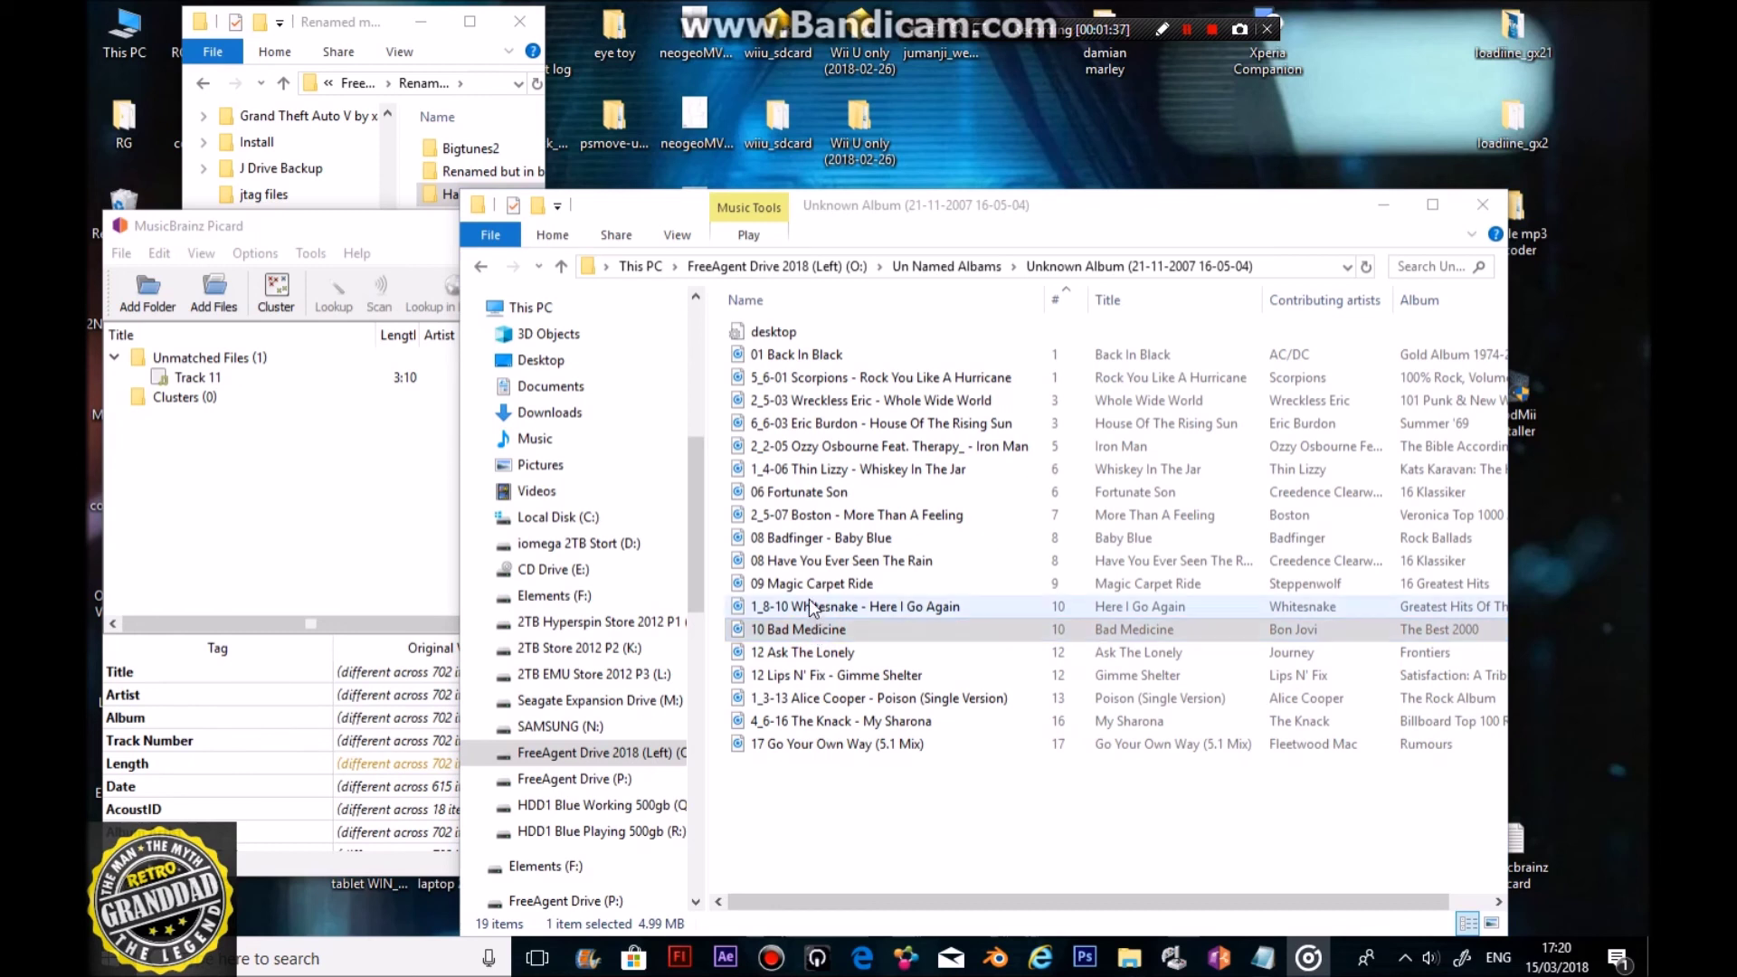
click(812, 608)
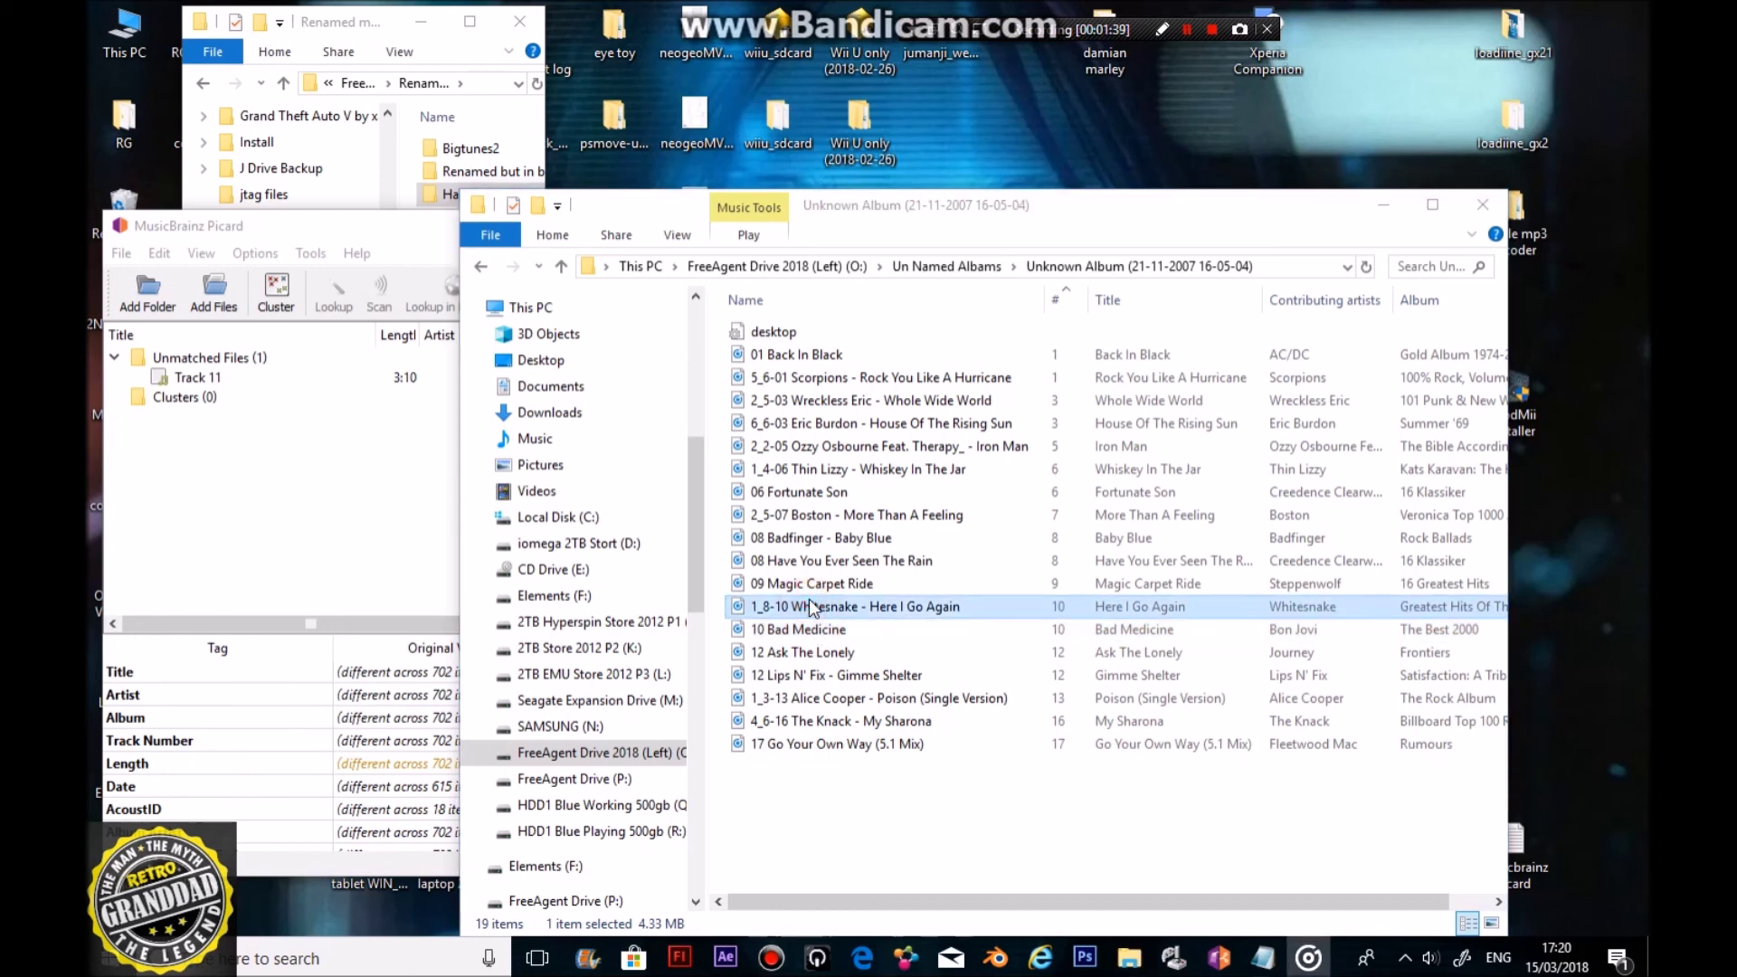
click(158, 374)
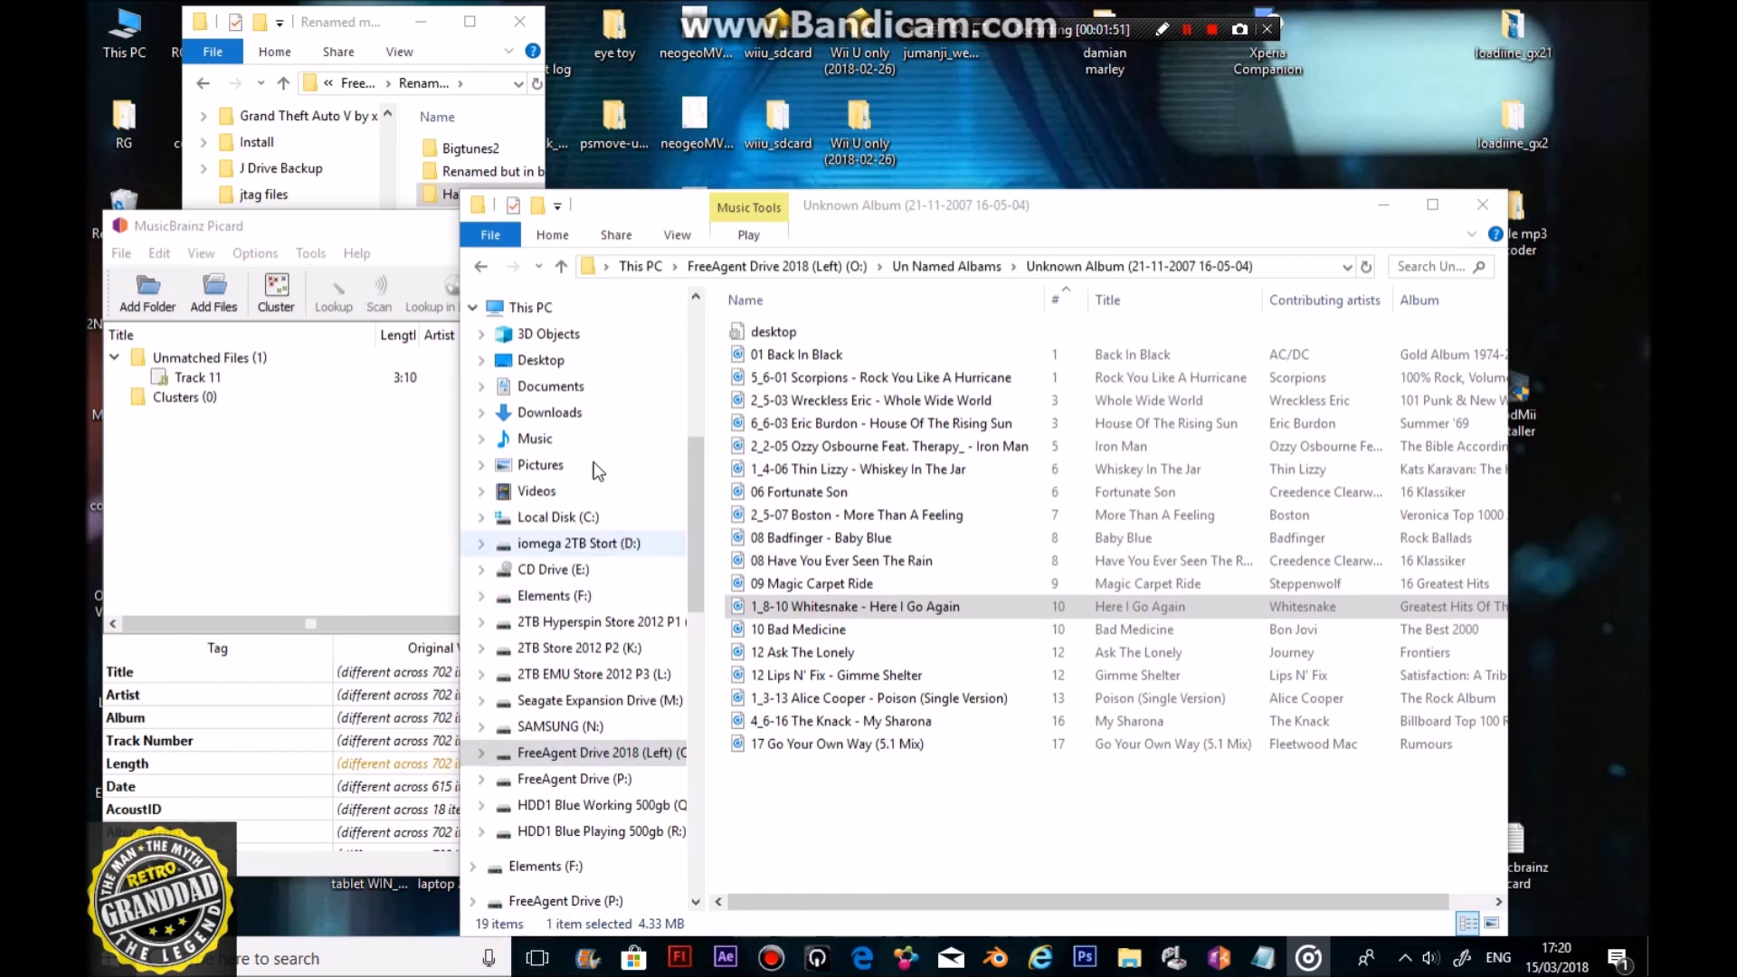
Step: Return to Un Named Albams to view both Unknown Album folders, and move the Picard window in front of the folder window
click(561, 266)
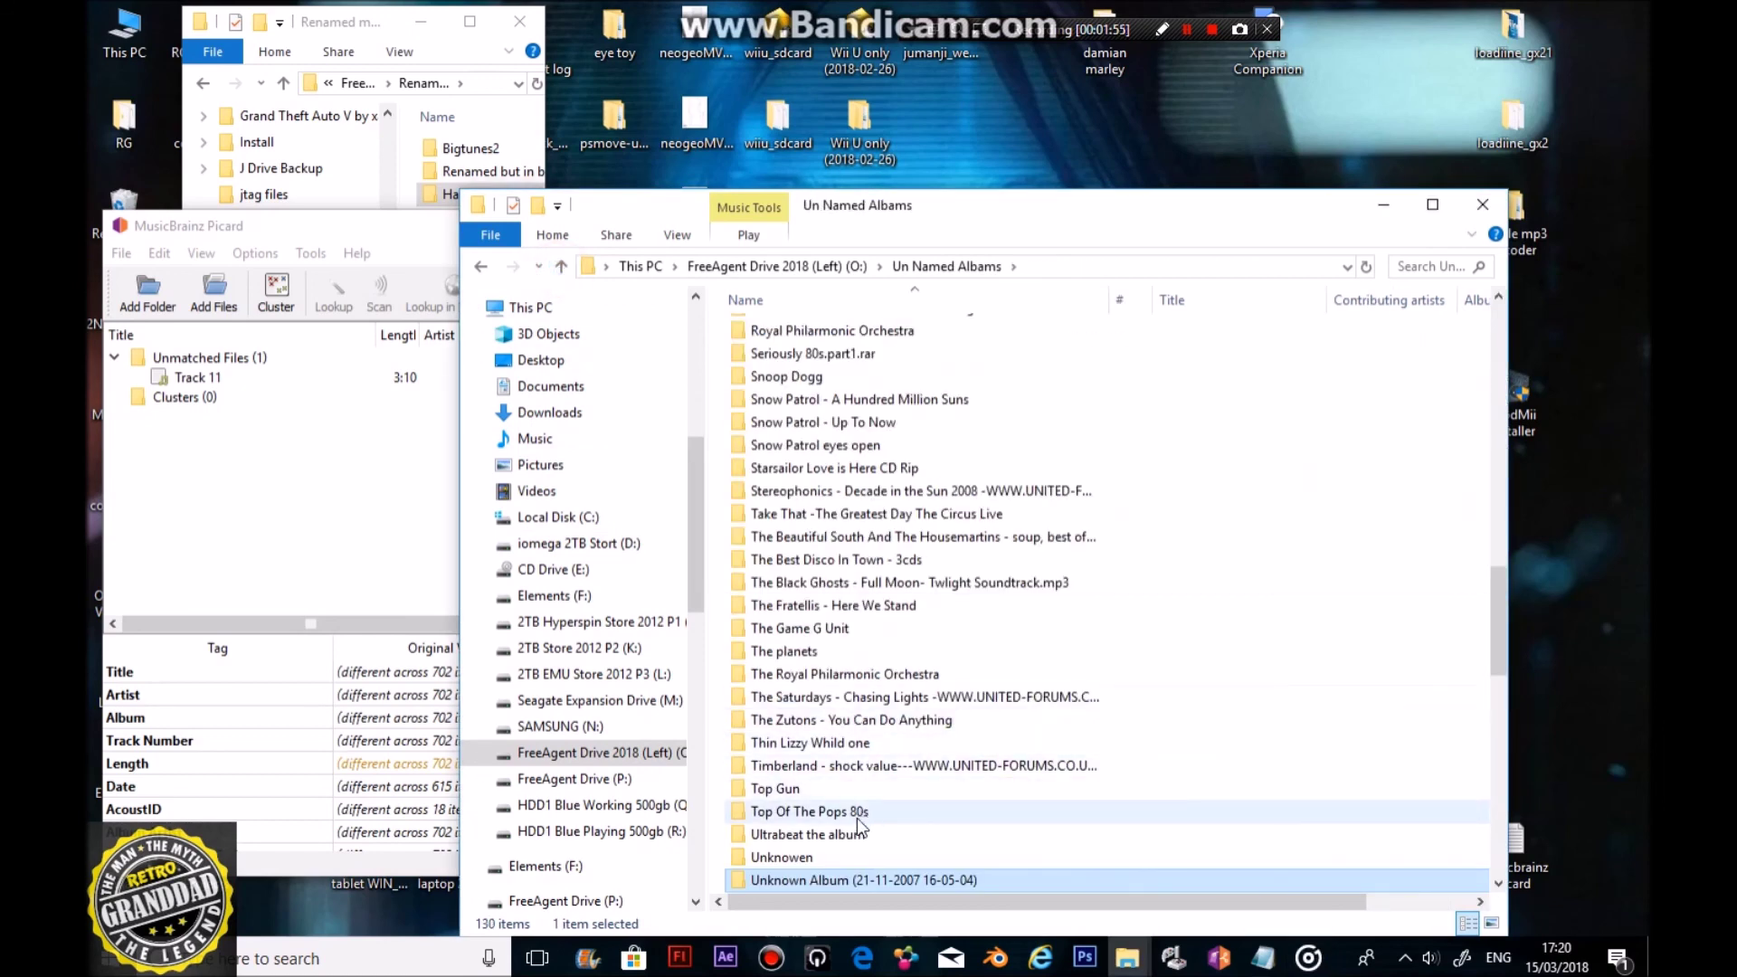
scroll(853, 837, down, 1)
scroll(855, 840, down, 3)
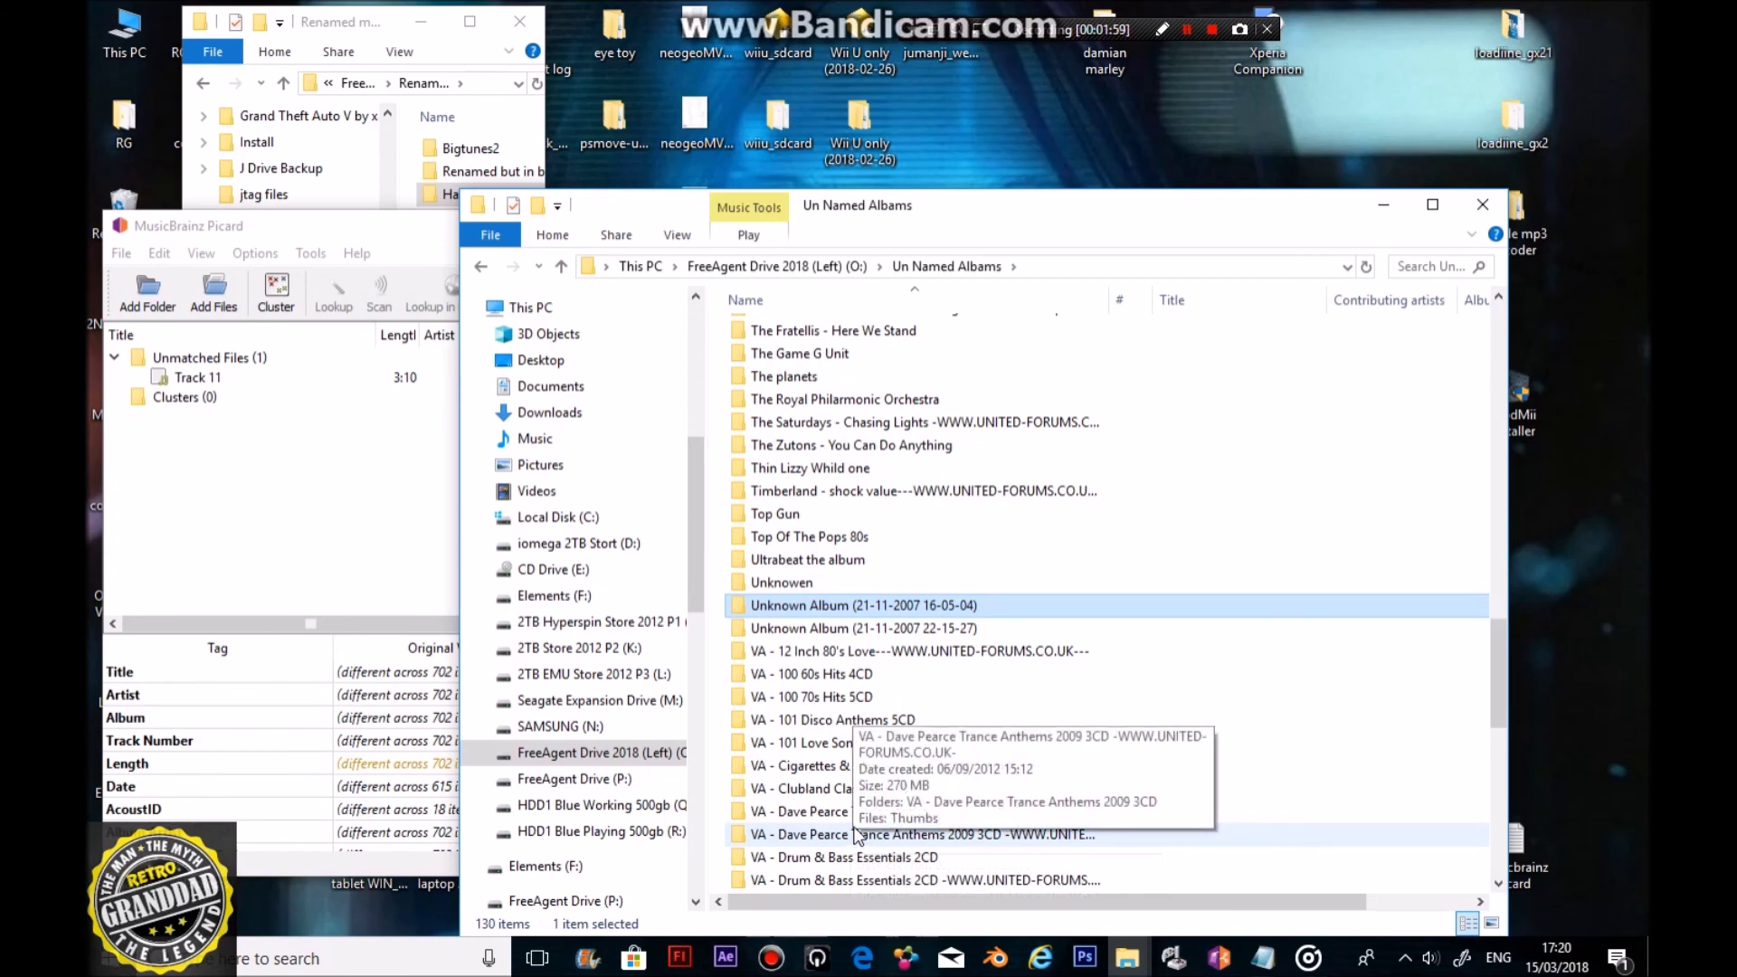
click(217, 227)
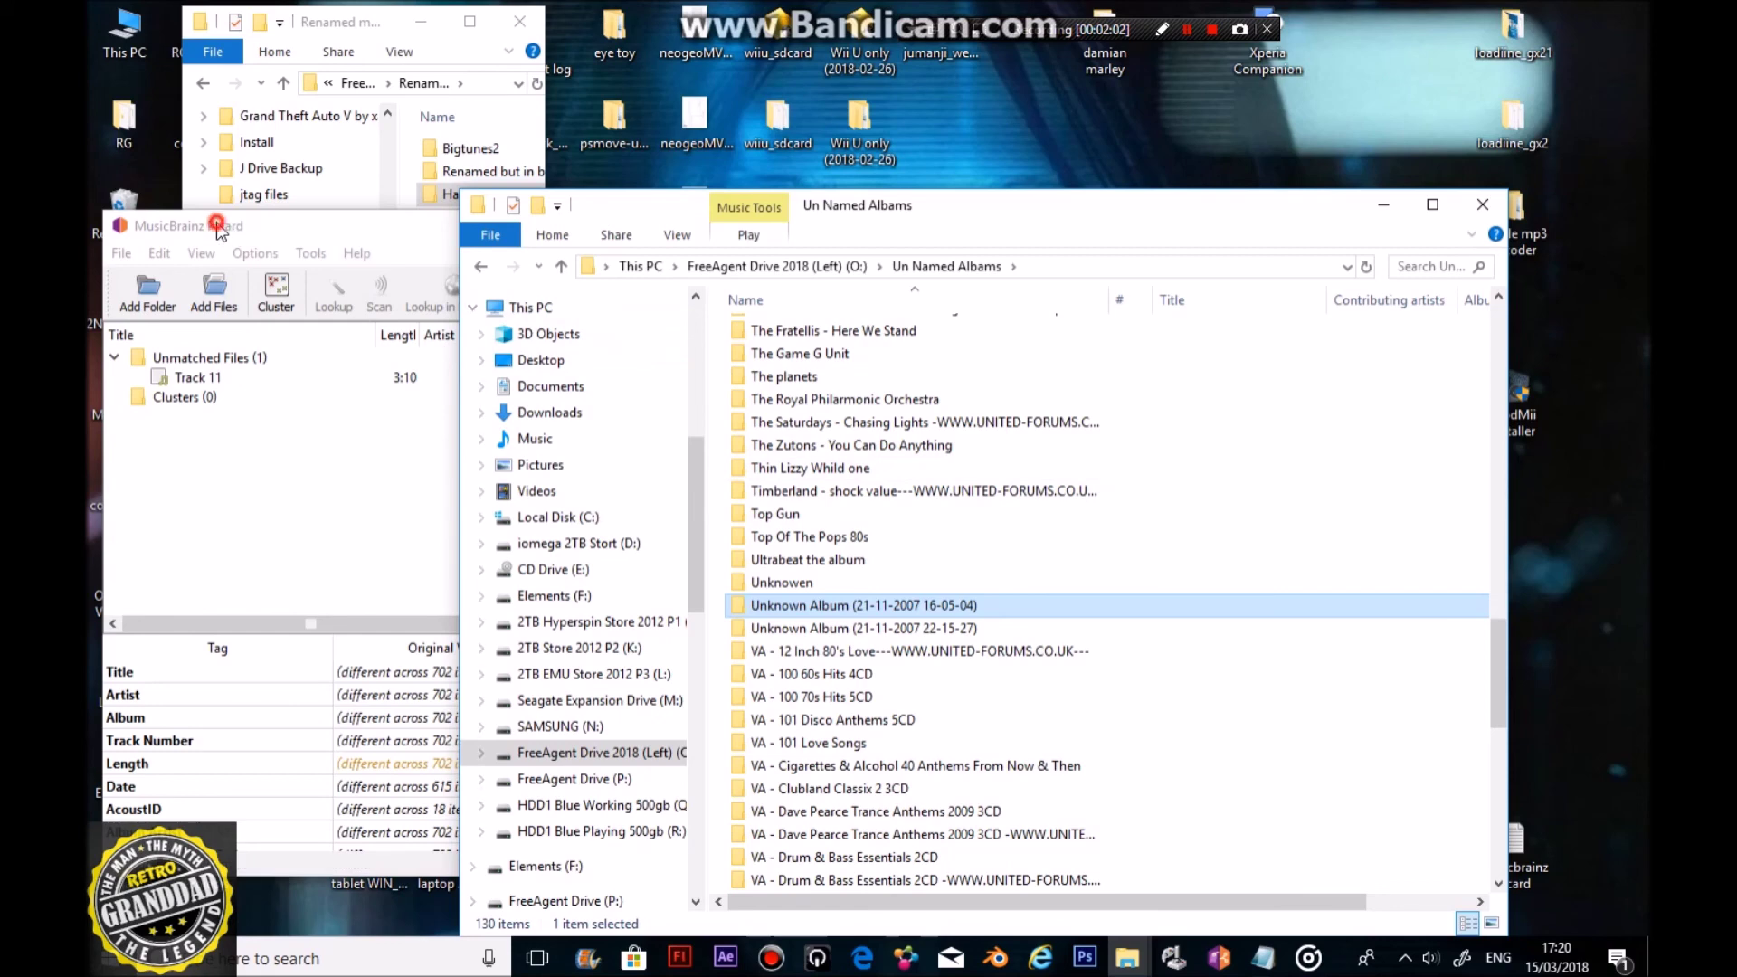
drag(217, 226, 715, 308)
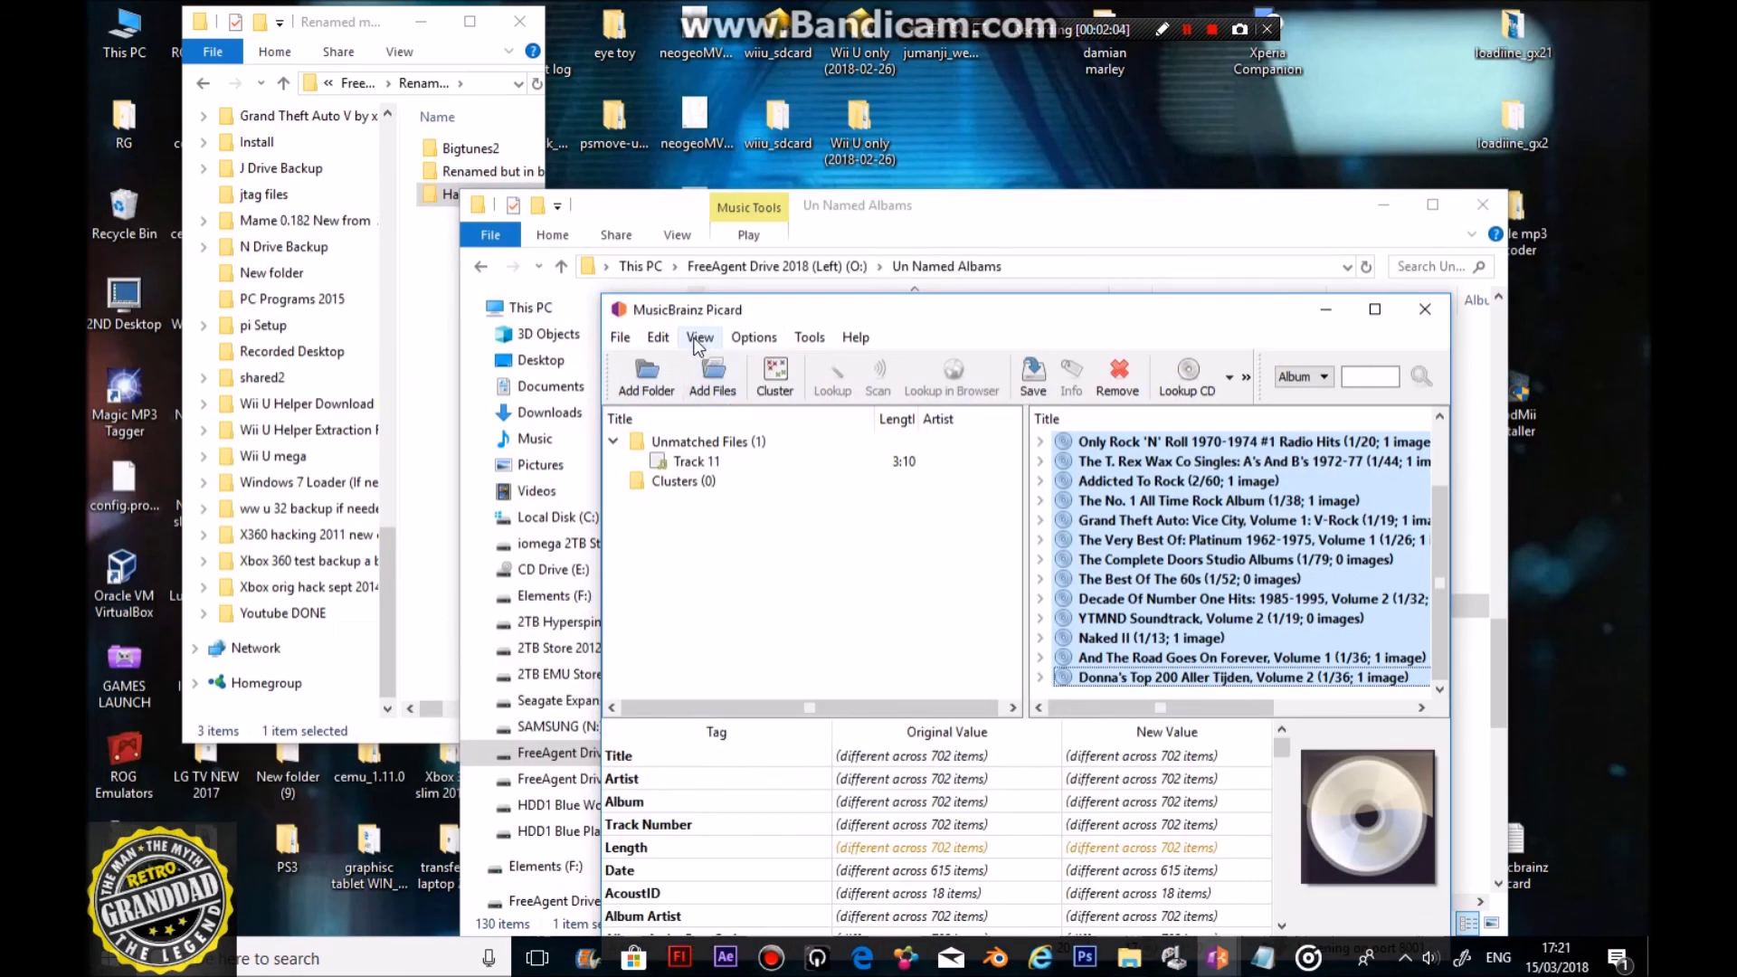